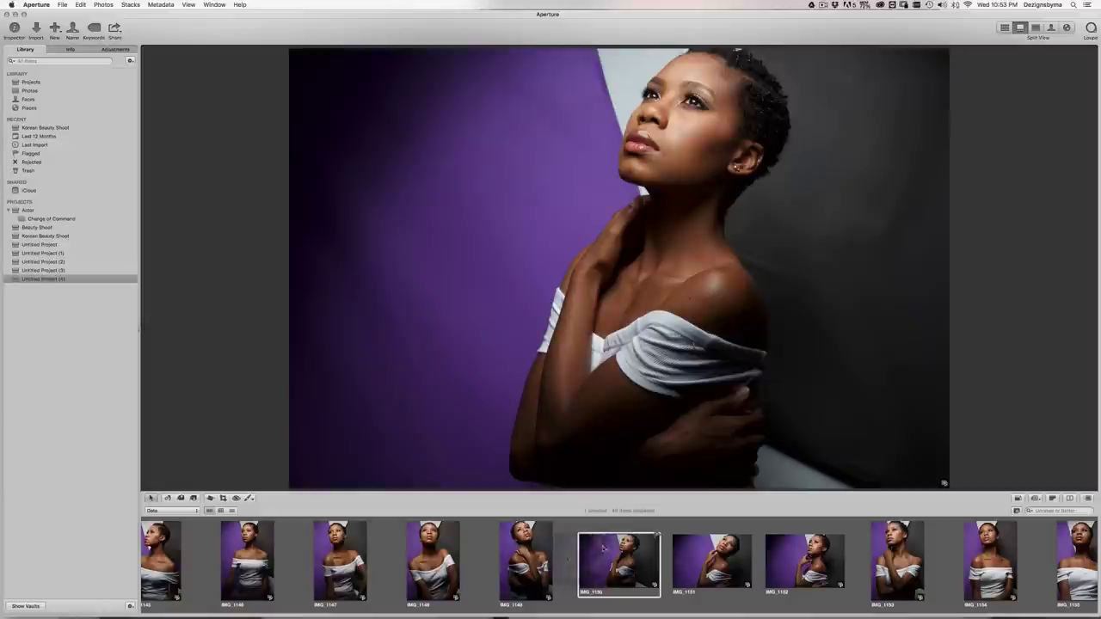
- Launch Photoshop CC
{"action": "mouse_move", "coordinate": [379, 612]}
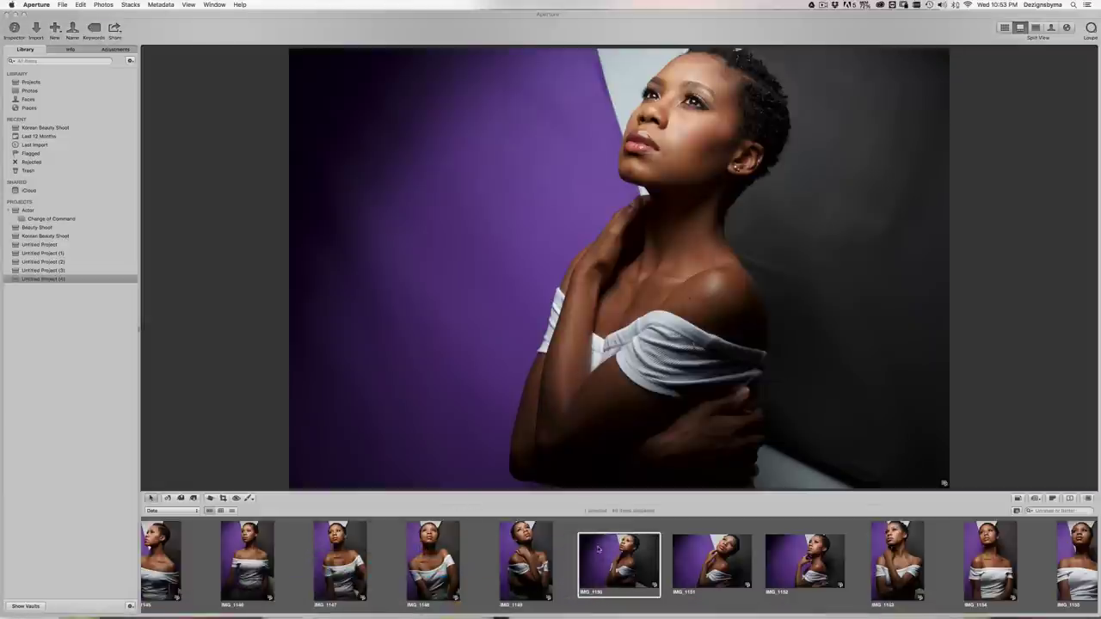
{"action": "mouse_move", "coordinate": [498, 613]}
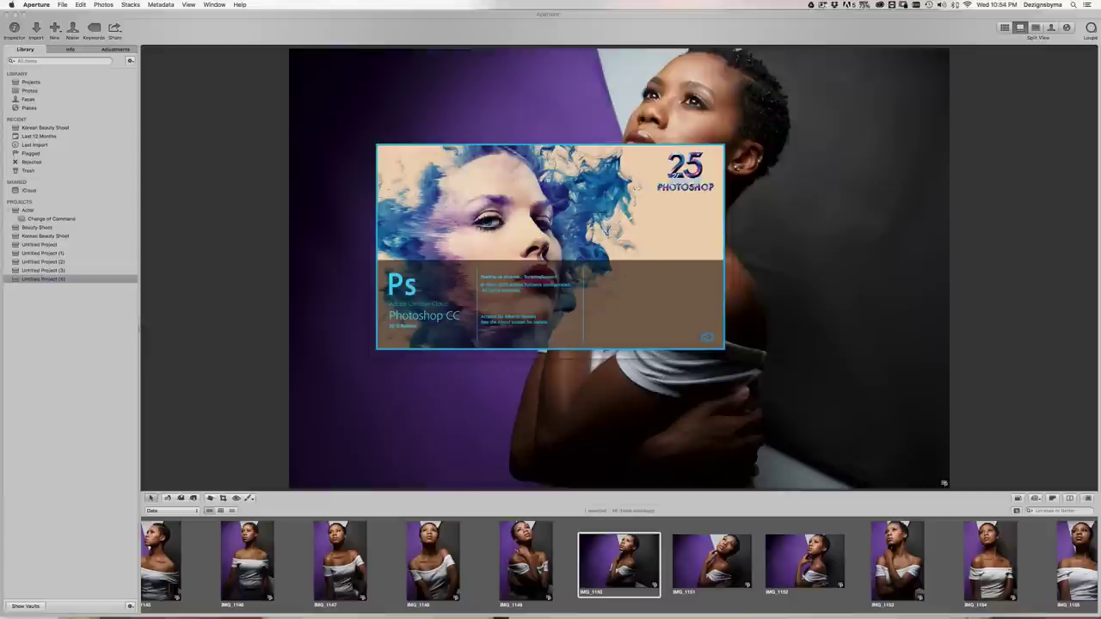
{"action": "left_click", "coordinate": [823, 5]}
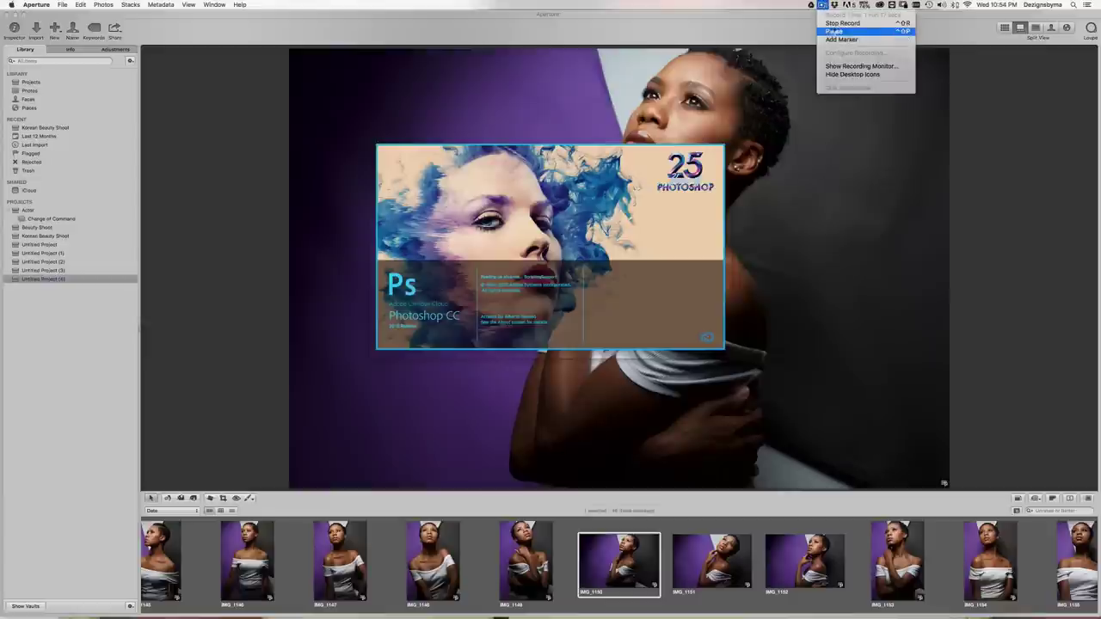
{"action": "left_click", "coordinate": [834, 32]}
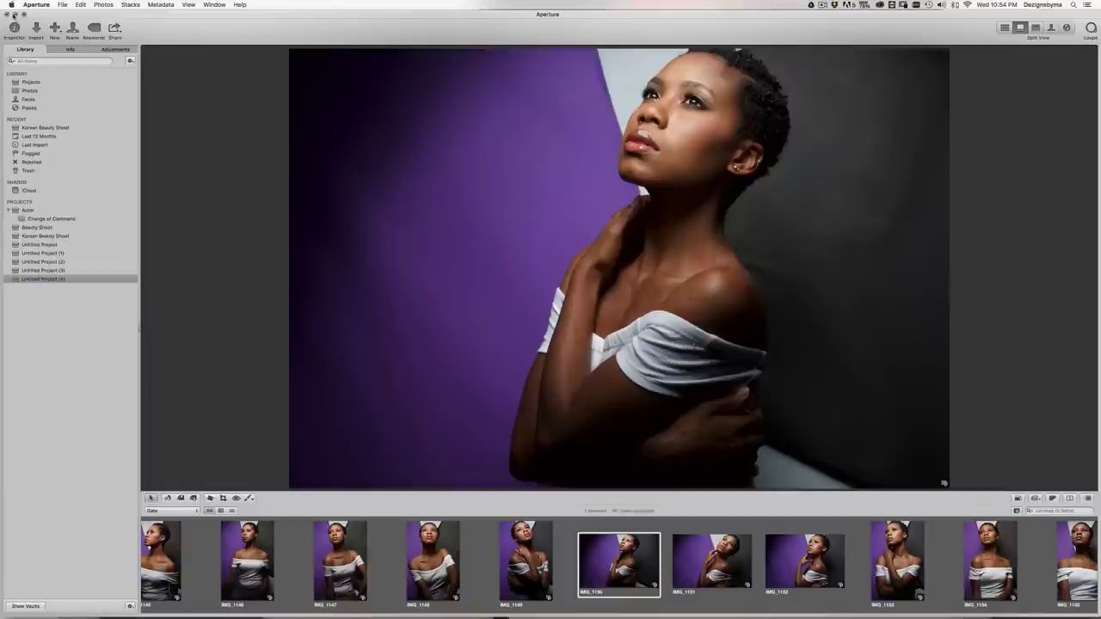
- Minimize Aperture and open the RAW Backup folder inside Canon RAW Files on the BACKUP drive
{"action": "left_click", "coordinate": [15, 14]}
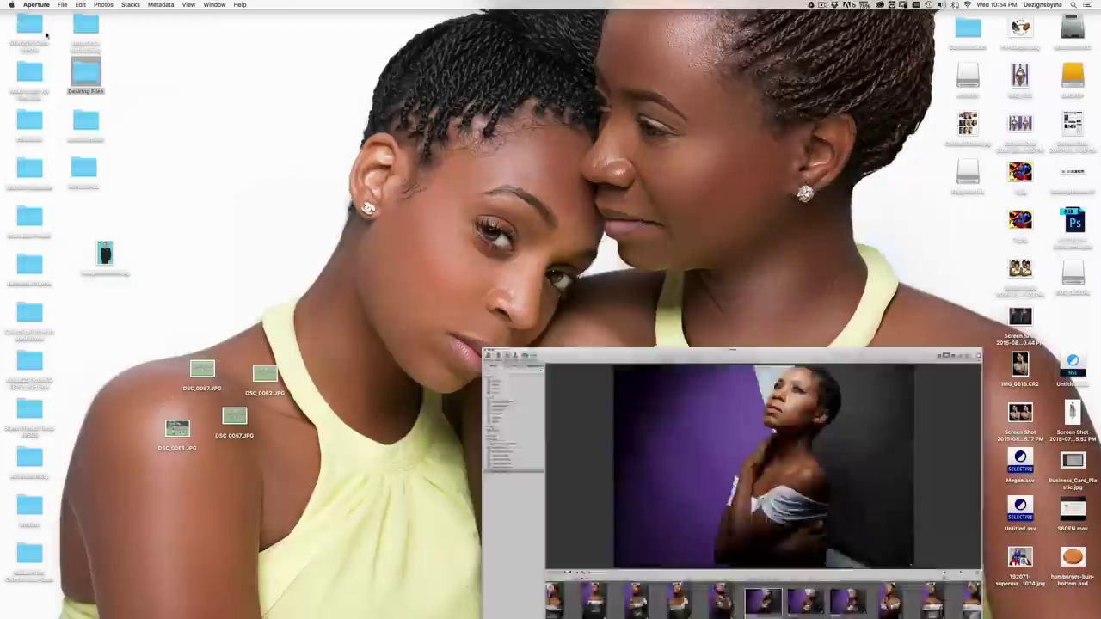
{"action": "double_click", "coordinate": [1072, 75]}
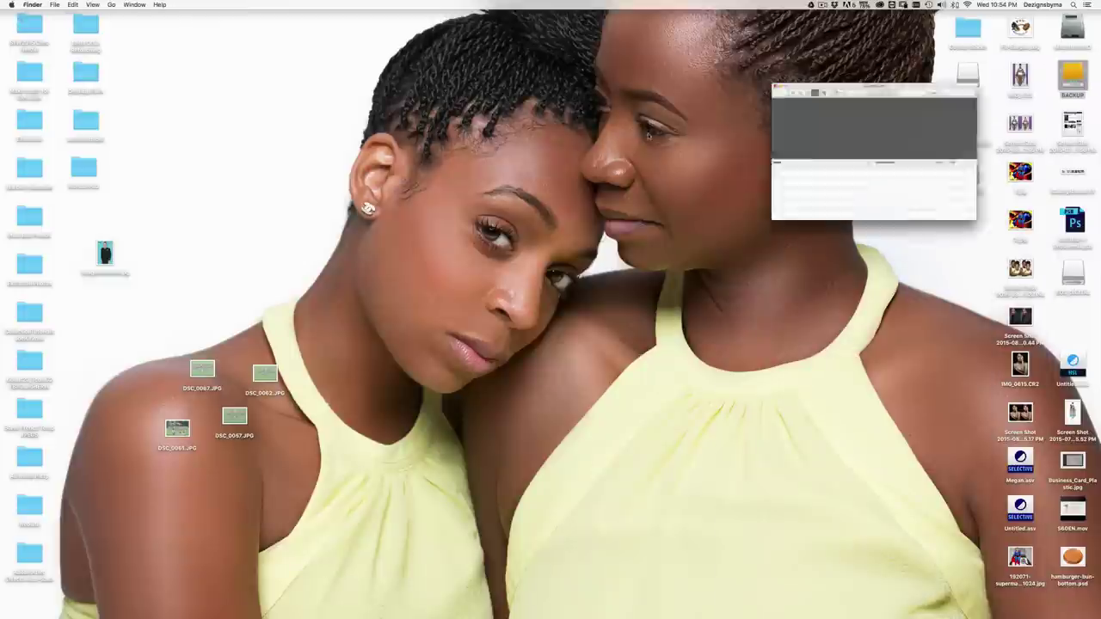
{"action": "double_click", "coordinate": [615, 250]}
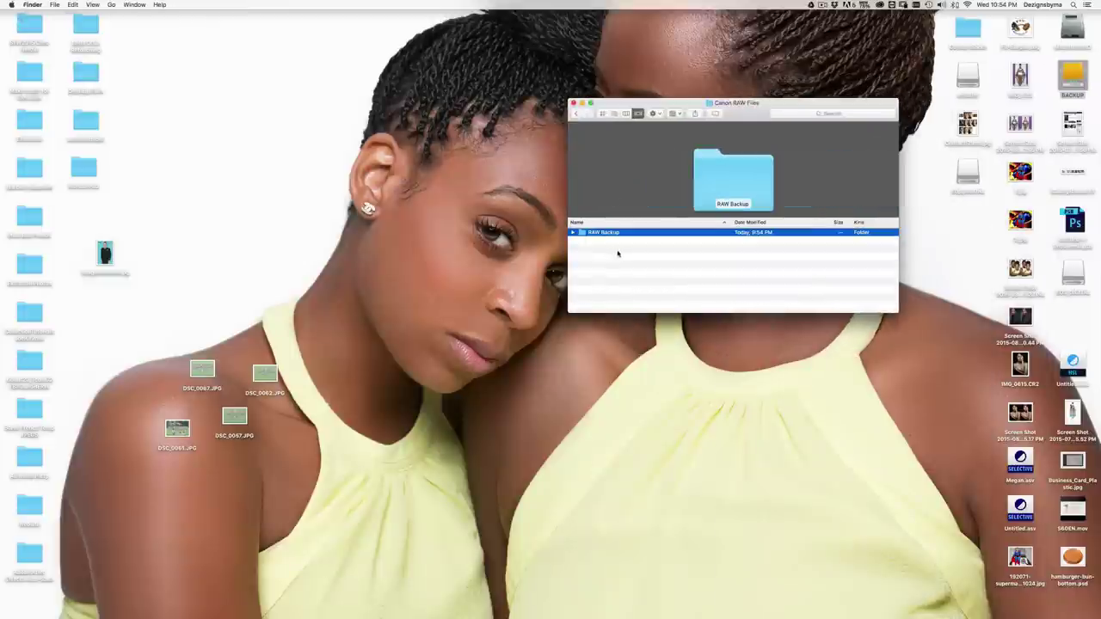
{"action": "double_click", "coordinate": [614, 235]}
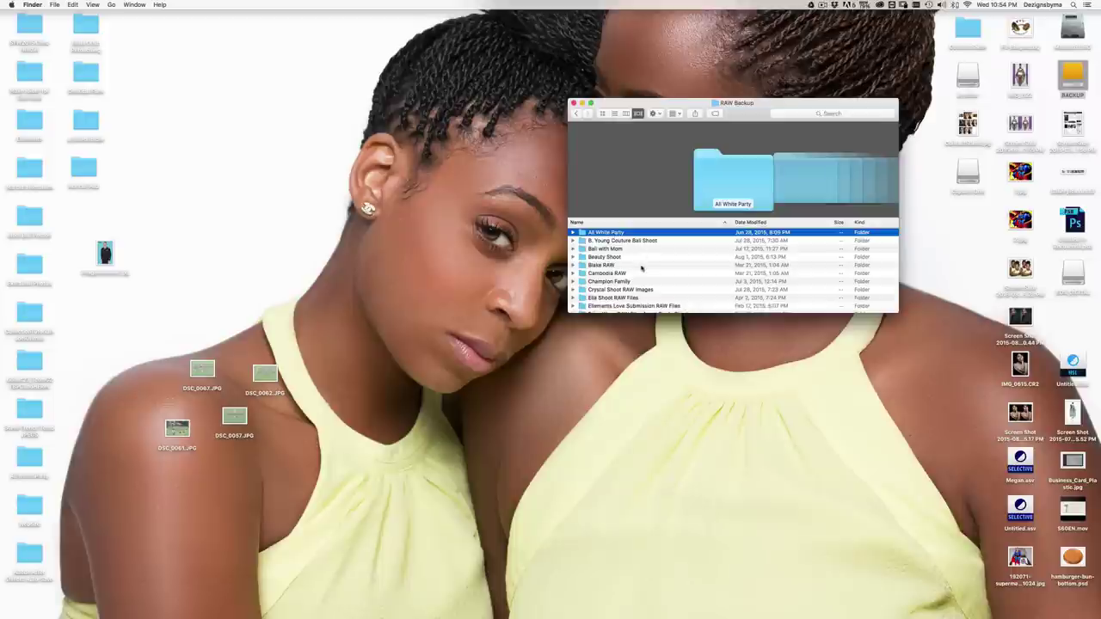
- Open the Untitled Project (4) folder within the nested Korean Beauty Shoot folders
{"action": "scroll", "coordinate": [612, 294], "scroll_direction": "down", "scroll_amount": 5}
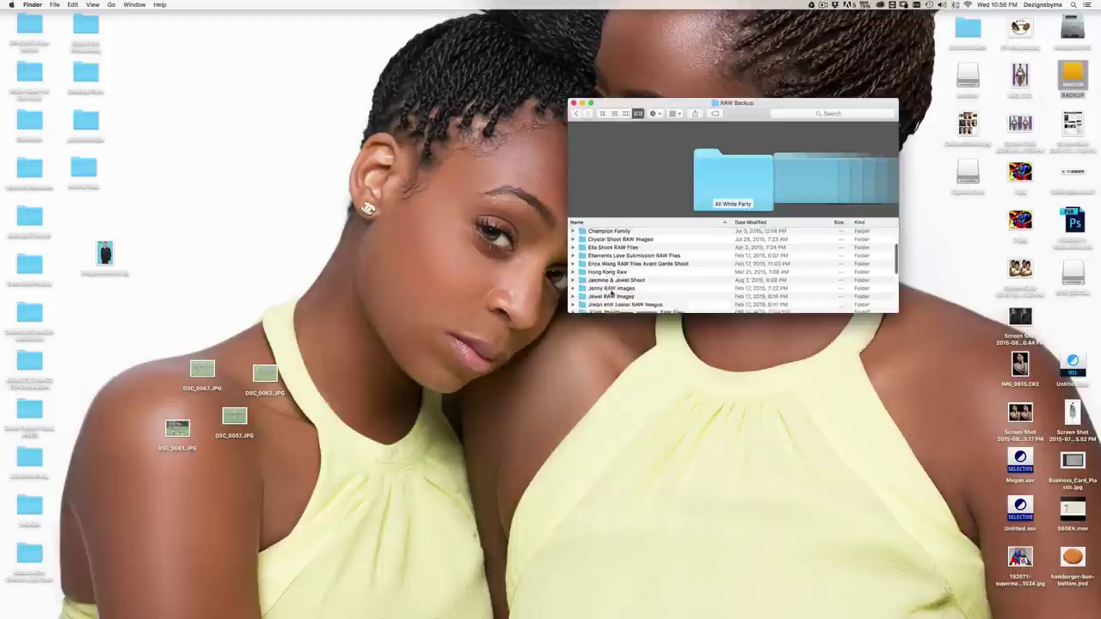
{"action": "scroll", "coordinate": [610, 293], "scroll_direction": "down", "scroll_amount": 1}
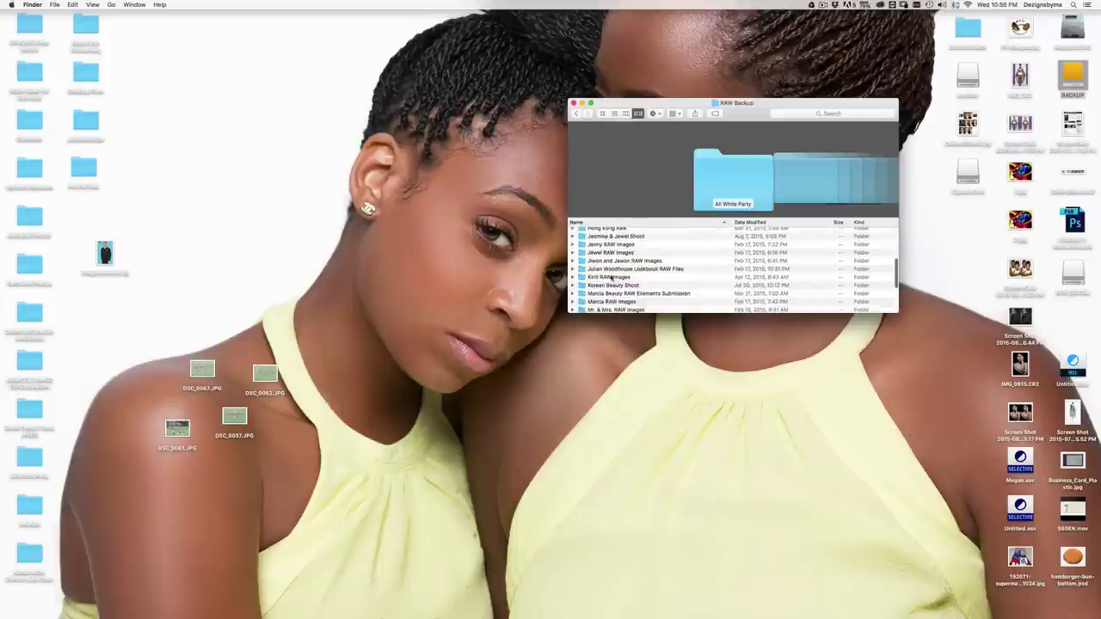
{"action": "double_click", "coordinate": [611, 285]}
{"action": "double_click", "coordinate": [613, 233]}
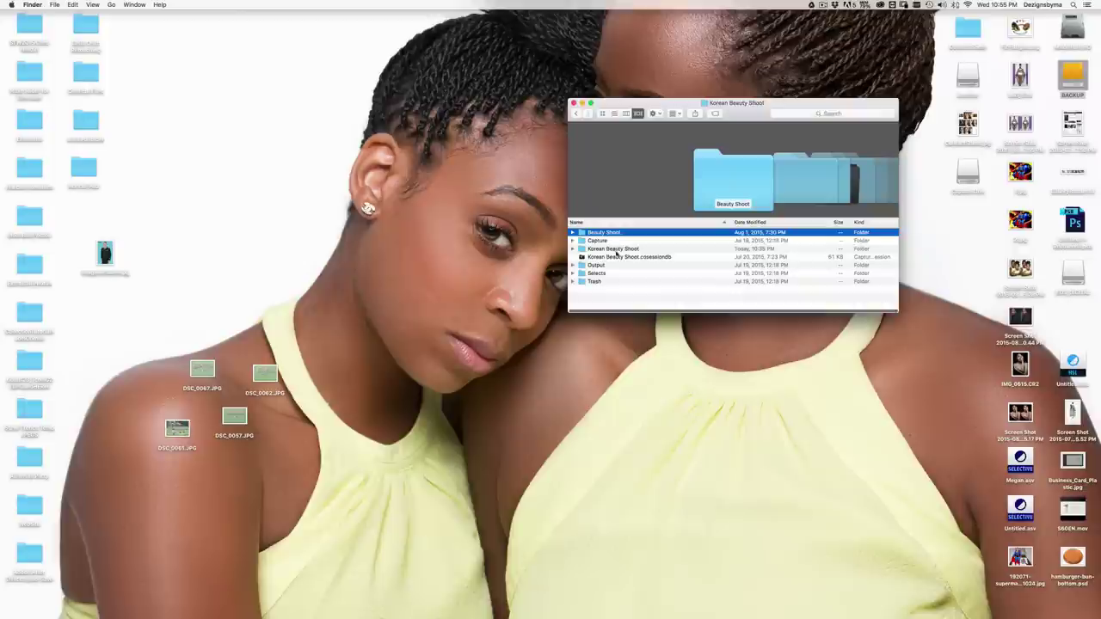
{"action": "double_click", "coordinate": [609, 251]}
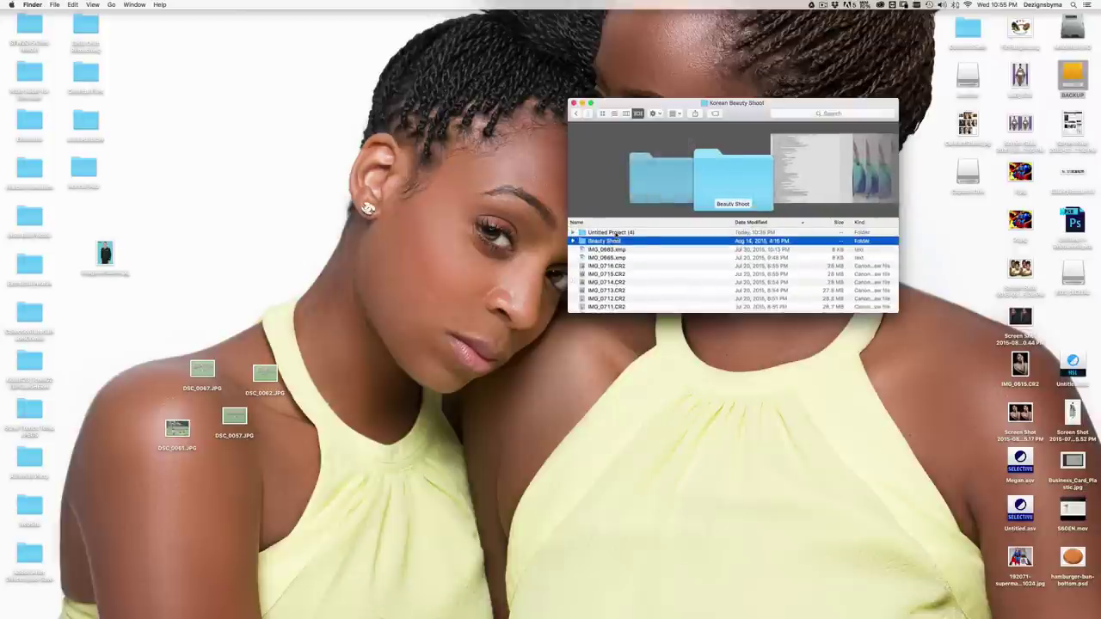
{"action": "double_click", "coordinate": [592, 234]}
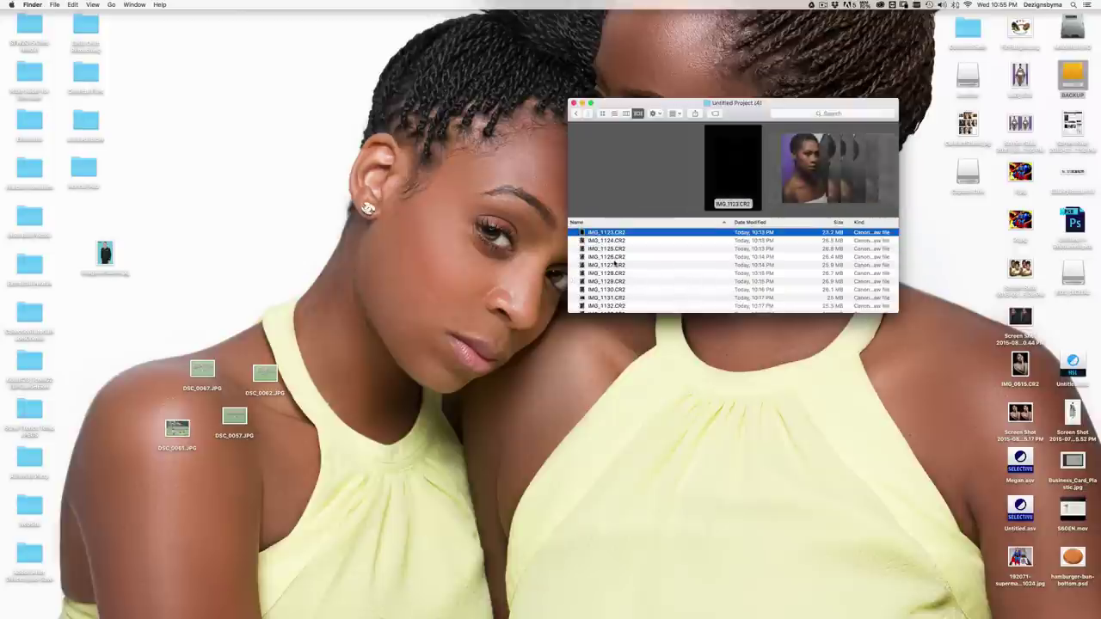
- Open IMG_1150.CR2 in Photoshop's Camera Raw
{"action": "scroll", "coordinate": [614, 263], "scroll_direction": "down", "scroll_amount": 10}
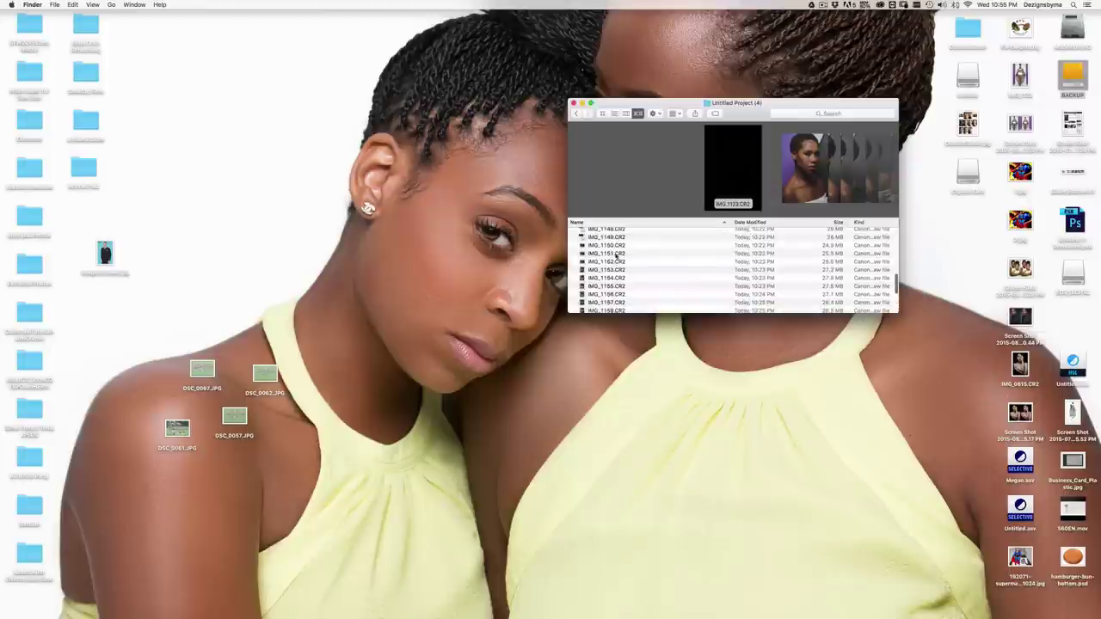
{"action": "left_click", "coordinate": [617, 246]}
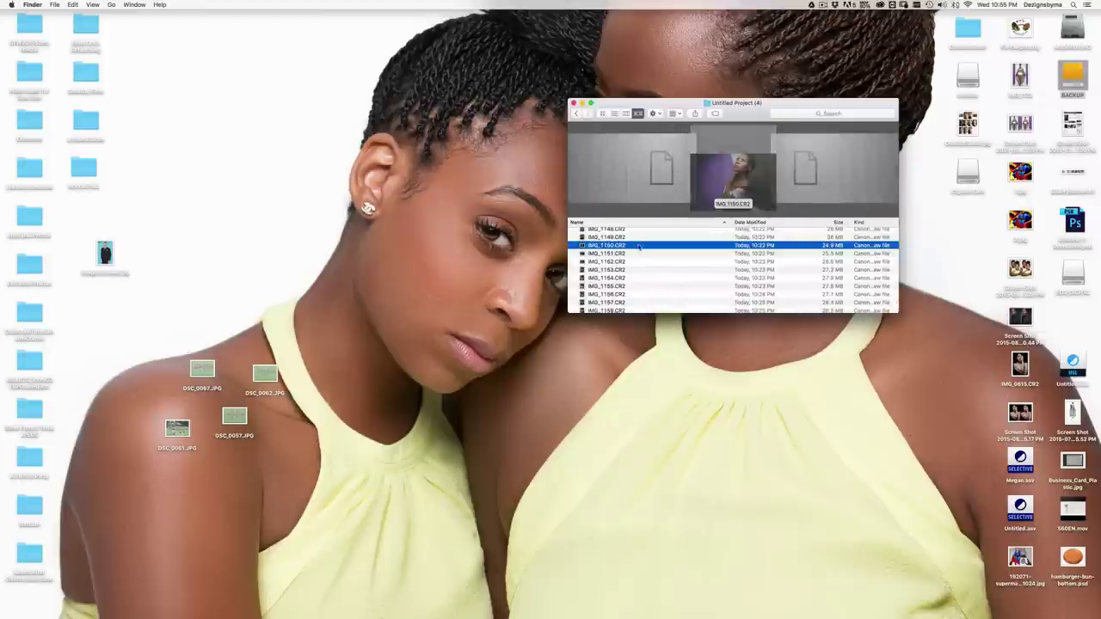
{"action": "left_click_drag", "start_coordinate": [638, 247], "coordinate": [338, 596]}
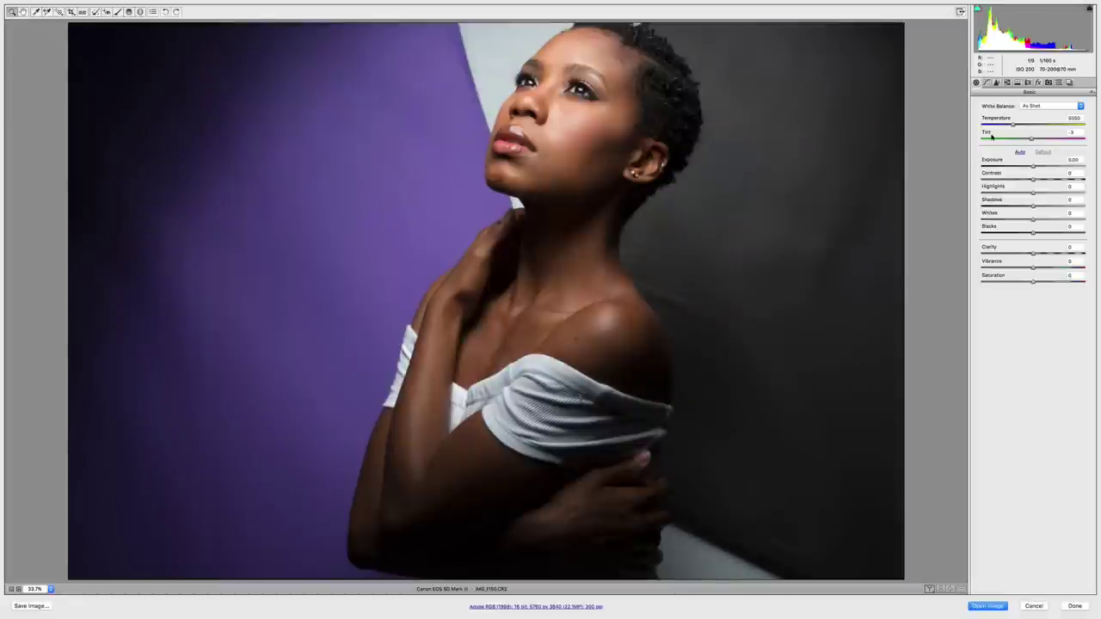
- Set the sharpening to an amount of 43, a radius of 1.6 and a detail of 38
{"action": "left_click", "coordinate": [997, 82]}
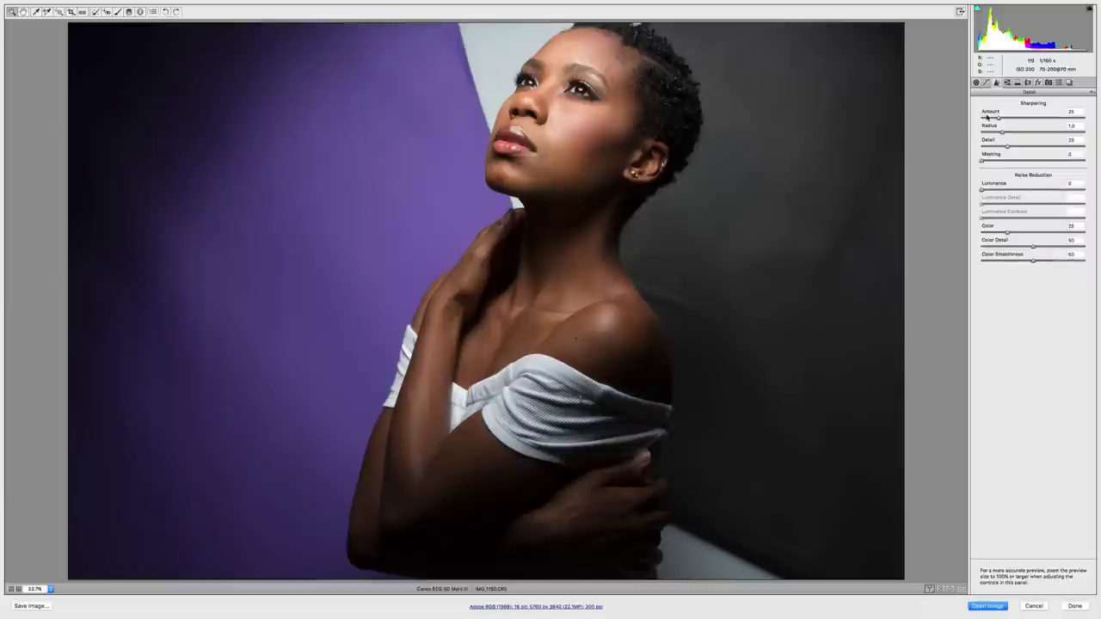
{"action": "left_click", "coordinate": [1075, 112]}
{"action": "key", "text": "Tab"}
{"action": "type", "text": "1.6"}
{"action": "key", "text": "Tab"}
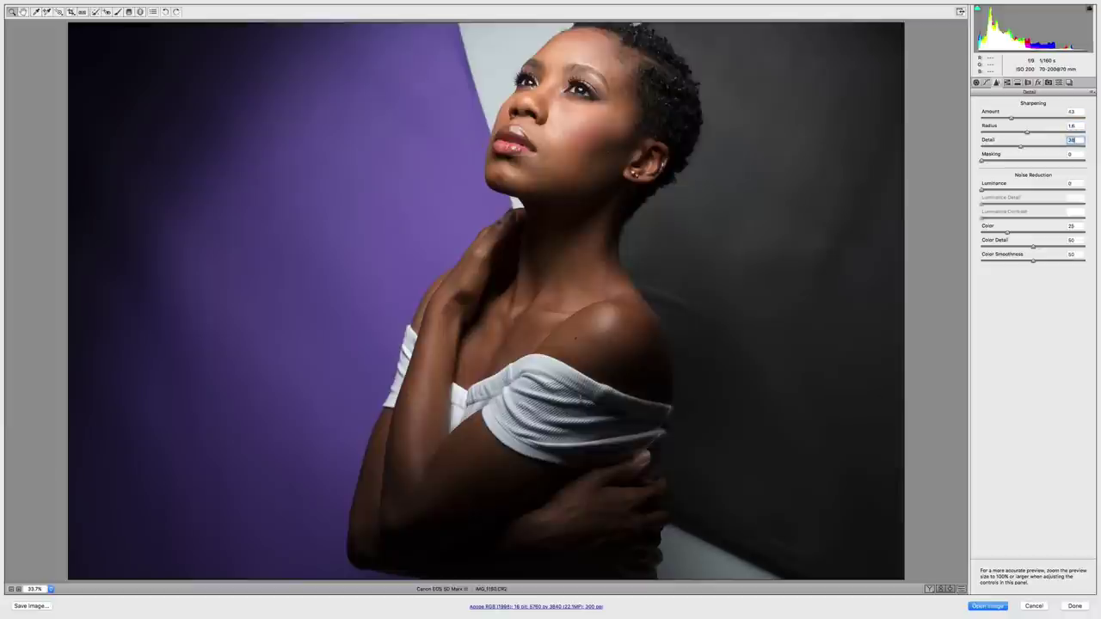
- Enable the lens profile corrections and open the raw image in the main editor
{"action": "left_click", "coordinate": [1028, 81]}
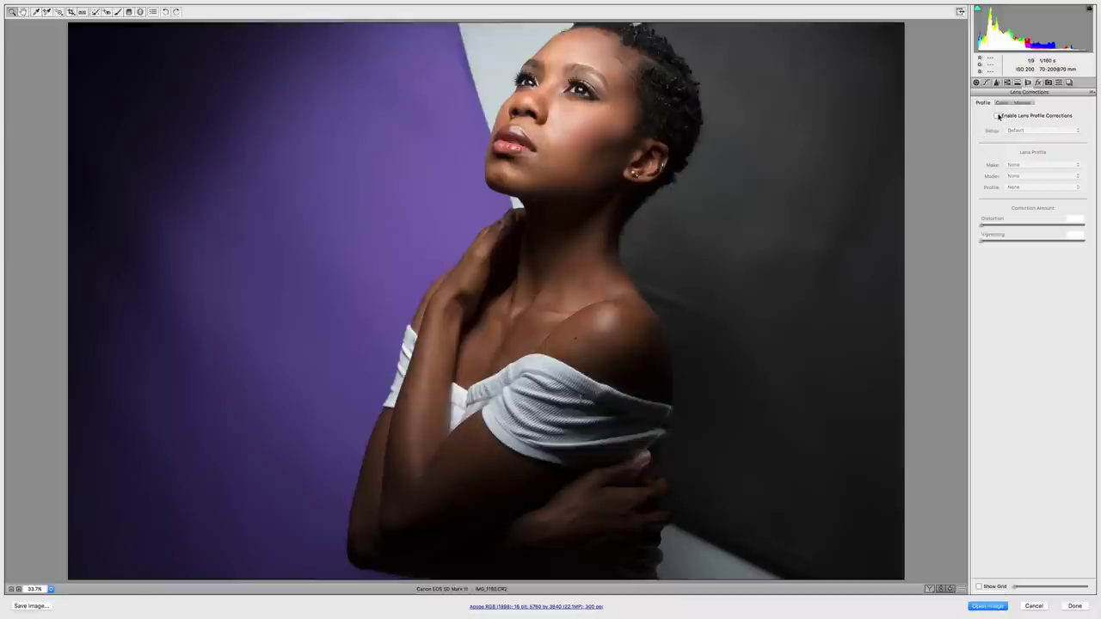
{"action": "left_click", "coordinate": [998, 115]}
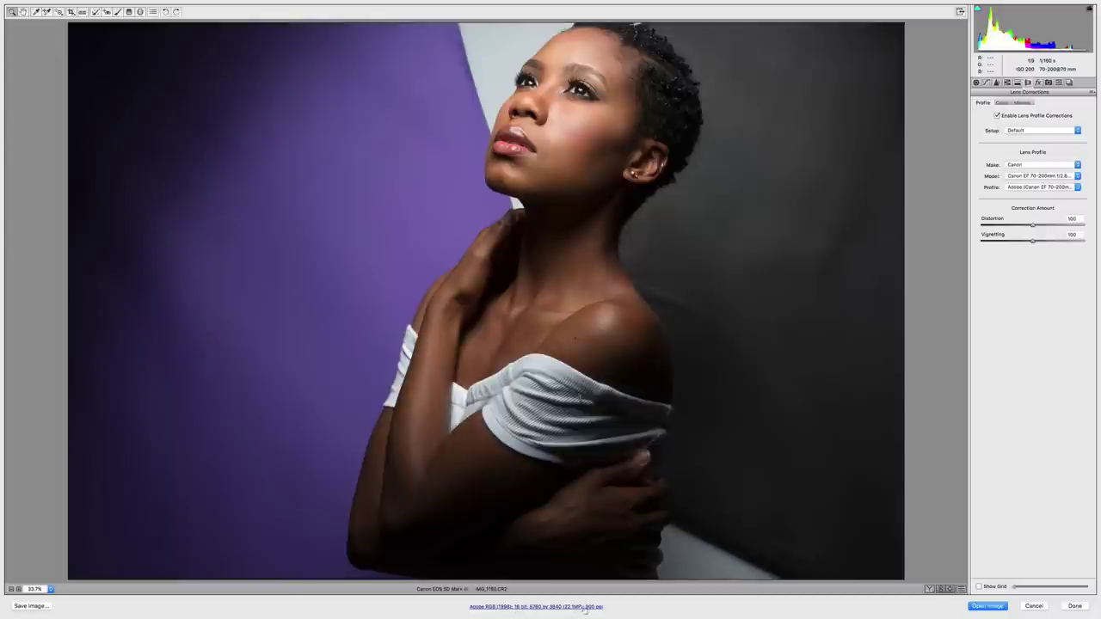
{"action": "left_click", "coordinate": [989, 606]}
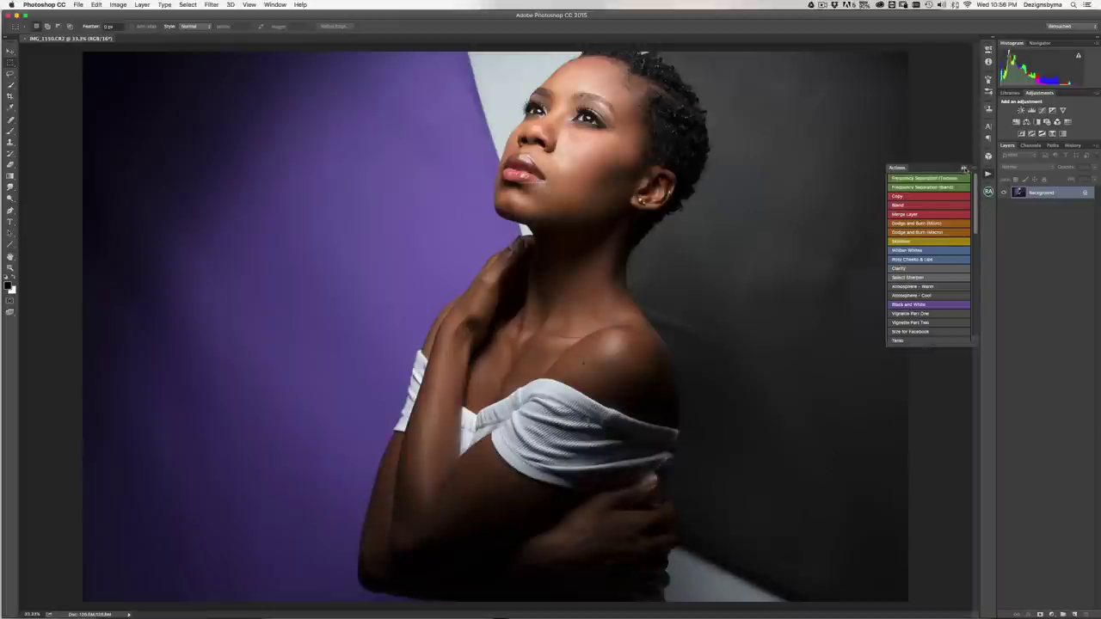
- Collapse the Actions panel and duplicate the Background layer
{"action": "left_click", "coordinate": [964, 169]}
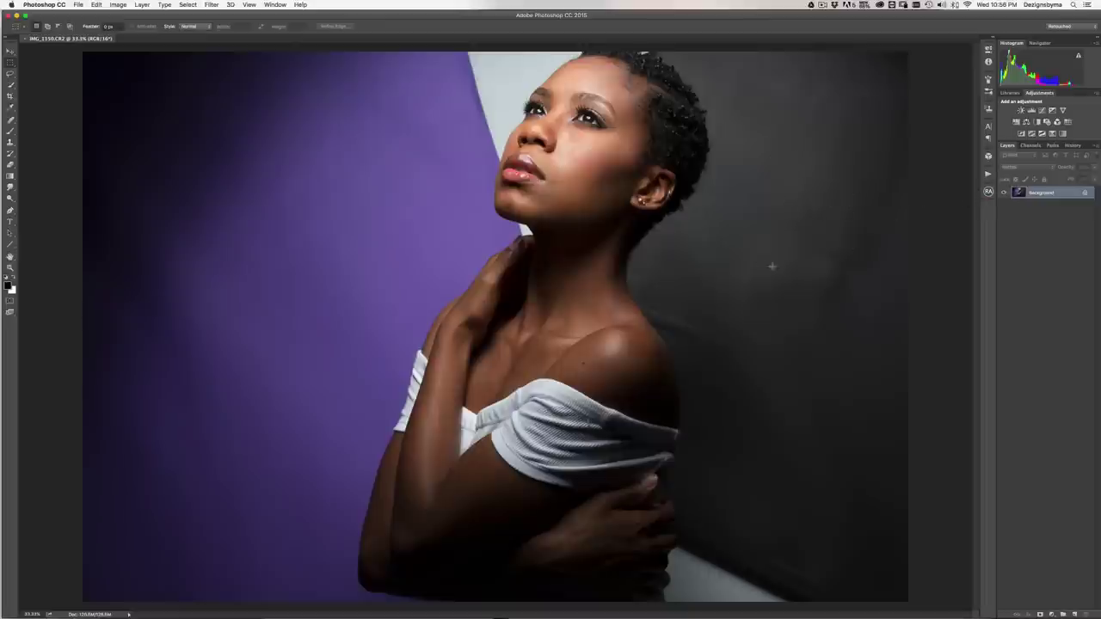
{"action": "key", "text": "super+j"}
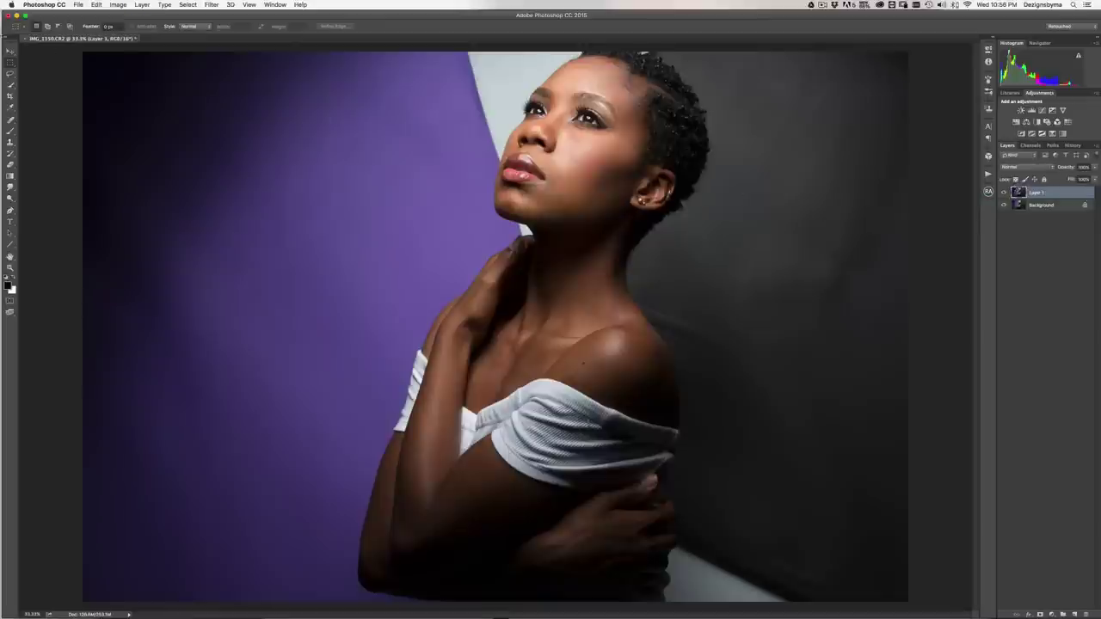
- Try to select the dark grey backdrop behind the model with the Magic Wand tool, and clear the selection
{"action": "left_click", "coordinate": [11, 85]}
{"action": "right_click", "coordinate": [11, 85]}
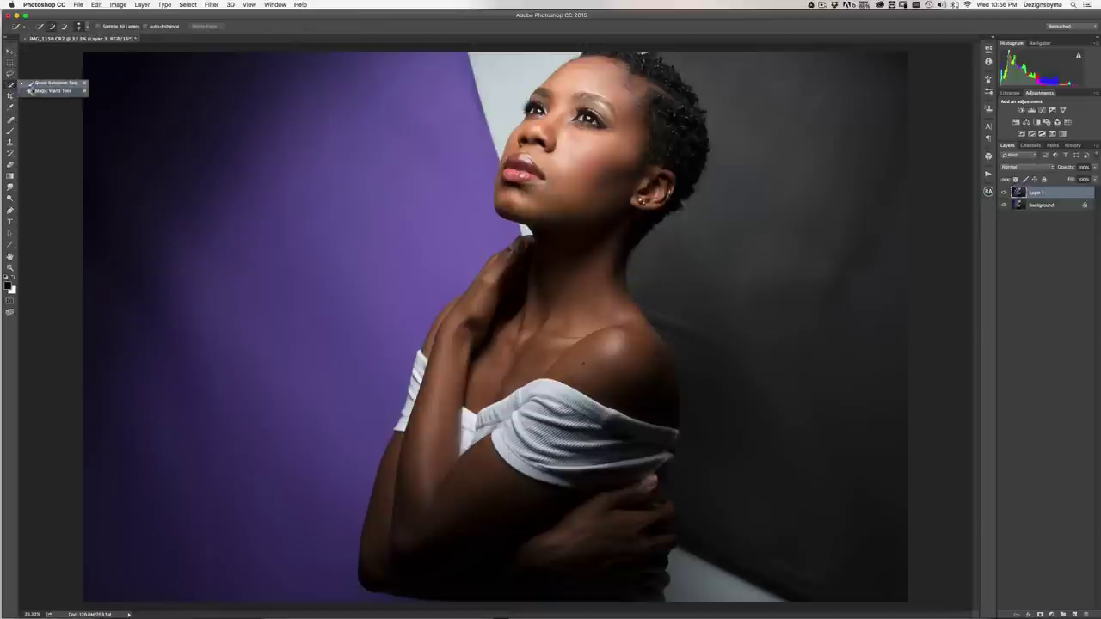
{"action": "left_click", "coordinate": [82, 95]}
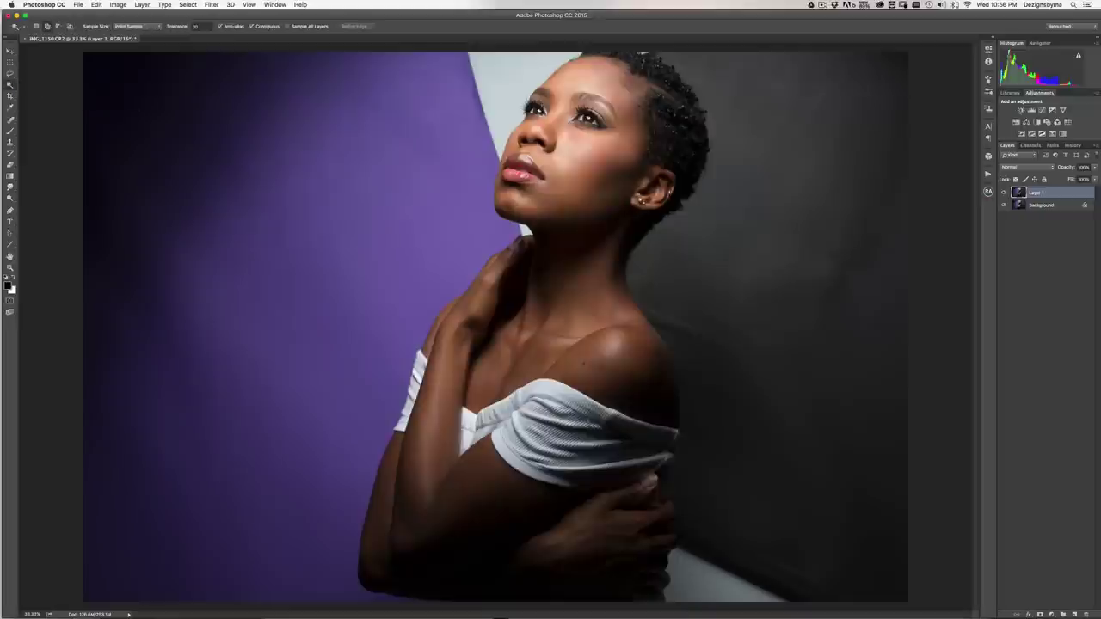
{"action": "left_click", "coordinate": [748, 95]}
{"action": "left_click", "coordinate": [774, 341], "text": "shift"}
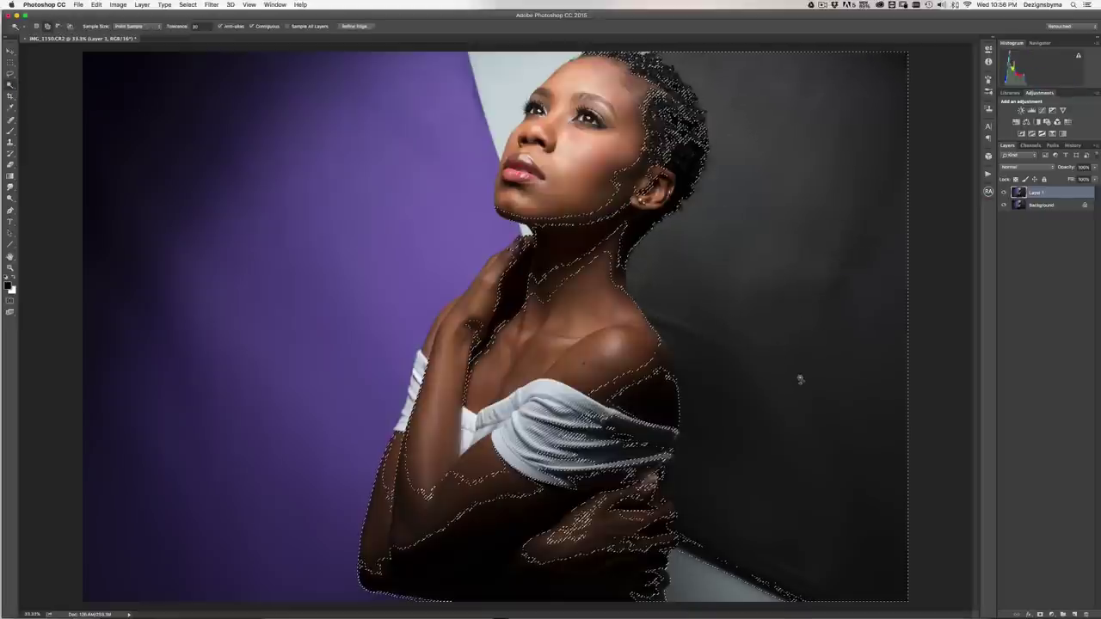
{"action": "key", "text": "super+d"}
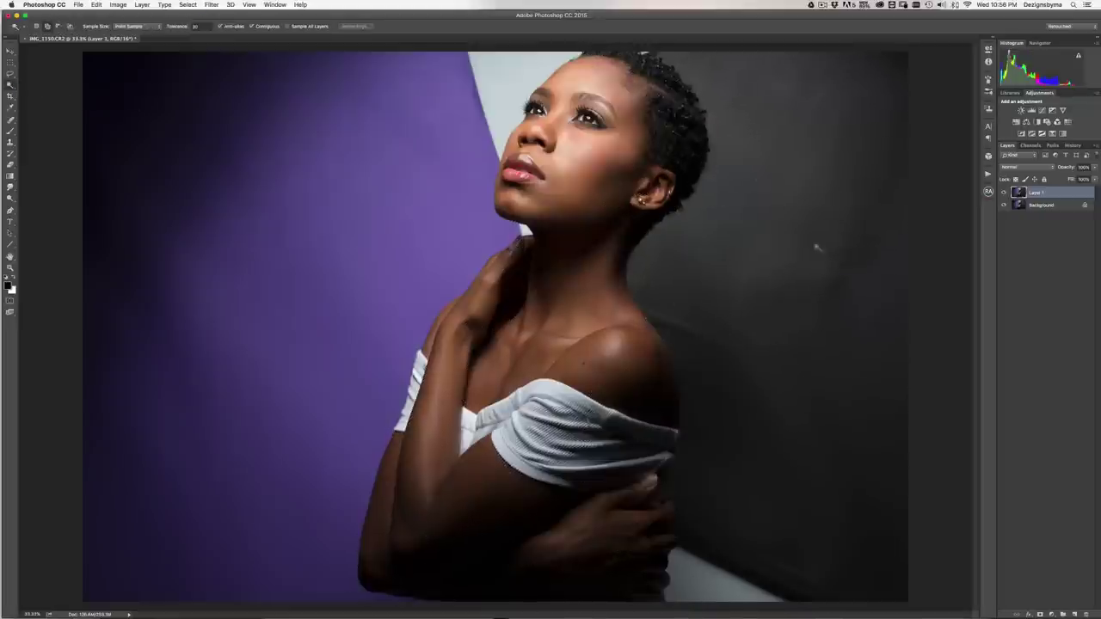
- Retry the dark backdrop selection with a lower Magic Wand tolerance, and deselect the result
{"action": "left_click_drag", "start_coordinate": [174, 30], "coordinate": [167, 27]}
{"action": "left_click", "coordinate": [819, 300]}
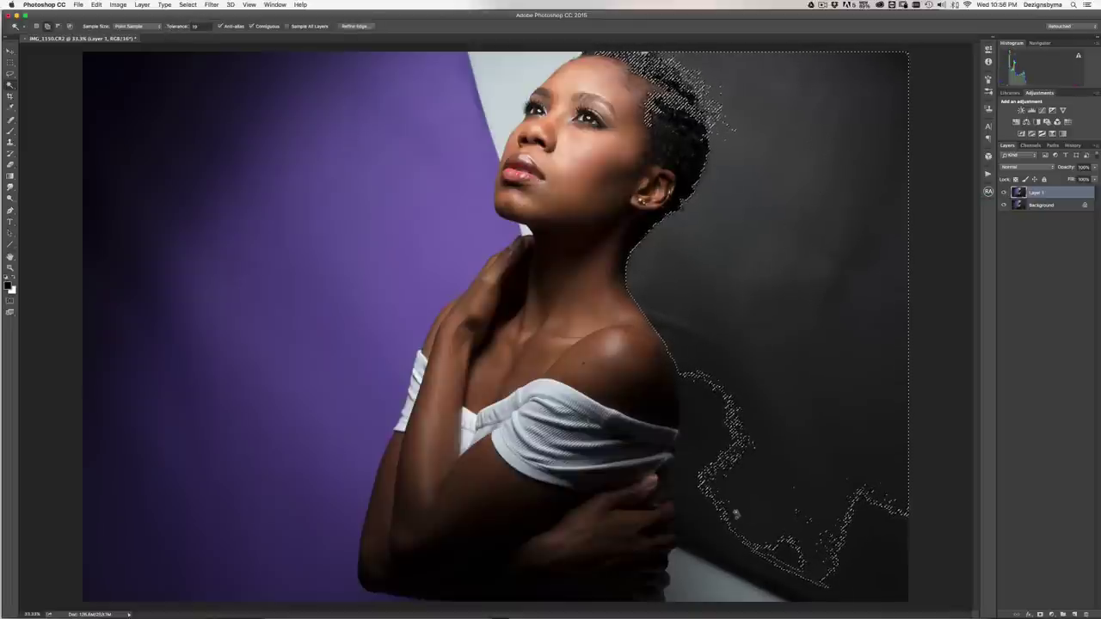
{"action": "left_click", "coordinate": [719, 464], "text": "shift"}
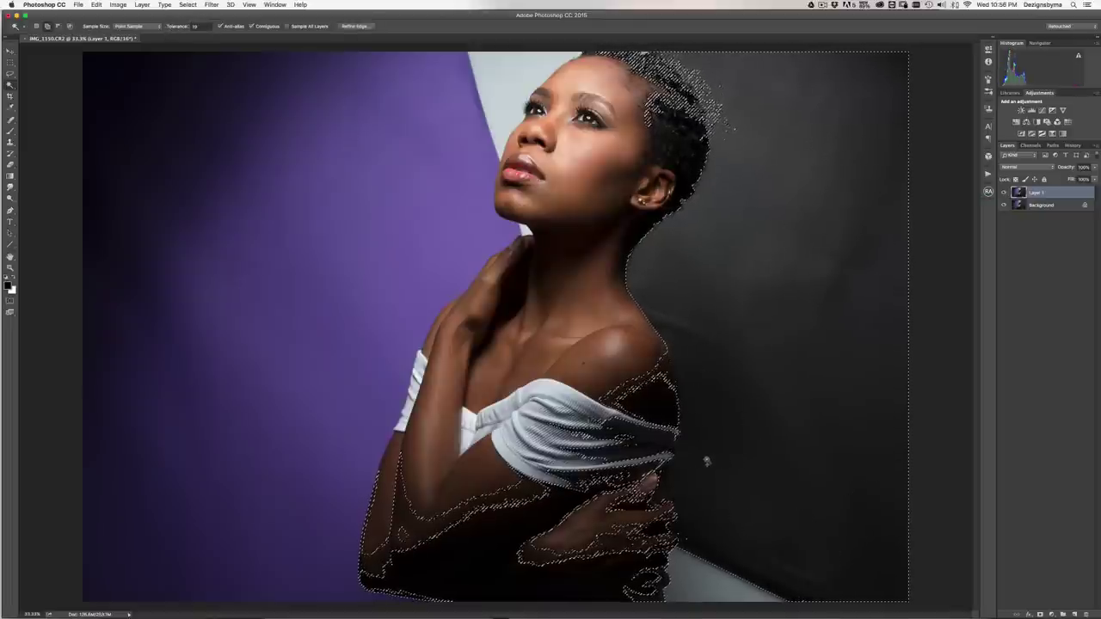
{"action": "key", "text": "super+d"}
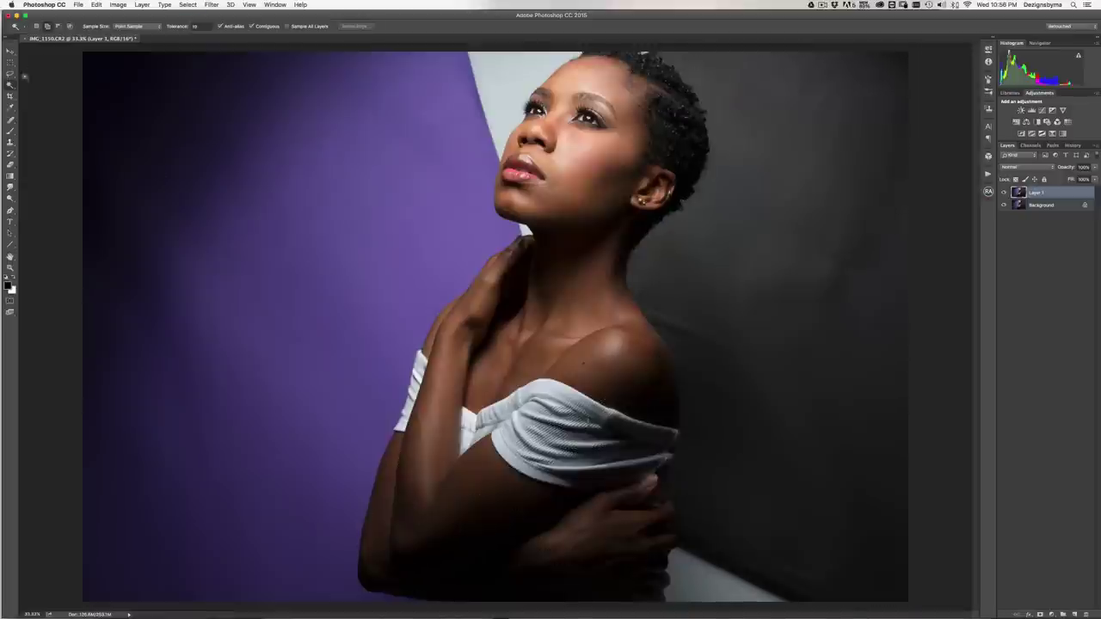
- Select the dark grey backdrop with the Quick Selection tool, subtracting the model's shoulder, arm and hand and the light wedge at the bottom
{"action": "left_click_drag", "start_coordinate": [12, 85], "coordinate": [30, 84]}
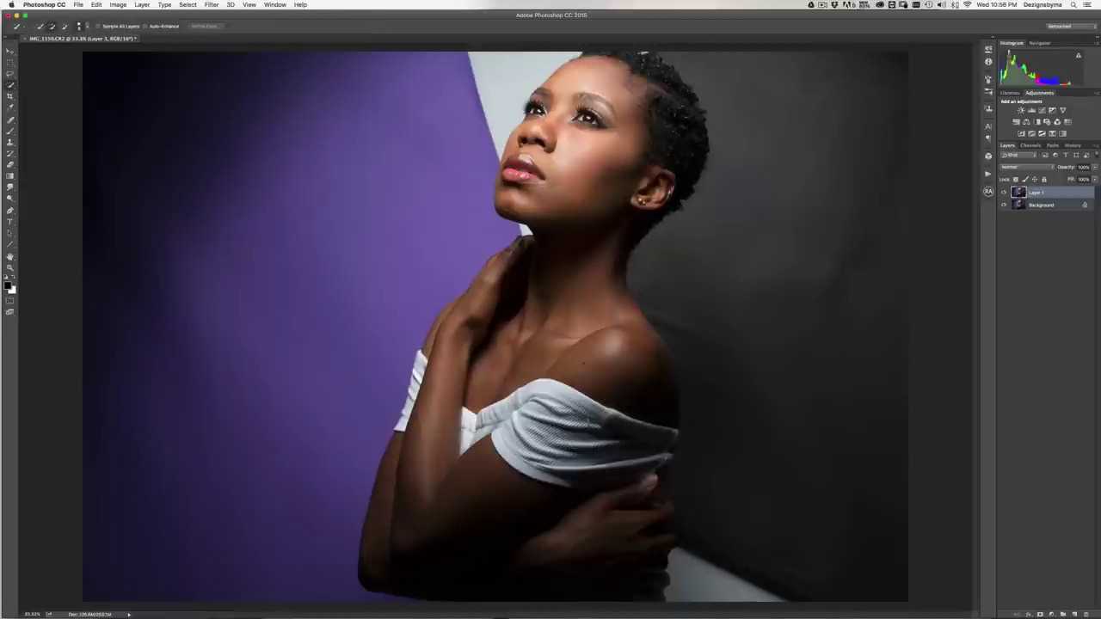
{"action": "mouse_move", "coordinate": [738, 81]}
{"action": "left_mouse_down"}
{"action": "mouse_move", "coordinate": [791, 114]}
{"action": "mouse_move", "coordinate": [821, 169]}
{"action": "mouse_move", "coordinate": [803, 208]}
{"action": "mouse_move", "coordinate": [814, 188]}
{"action": "mouse_move", "coordinate": [798, 306]}
{"action": "left_mouse_up"}
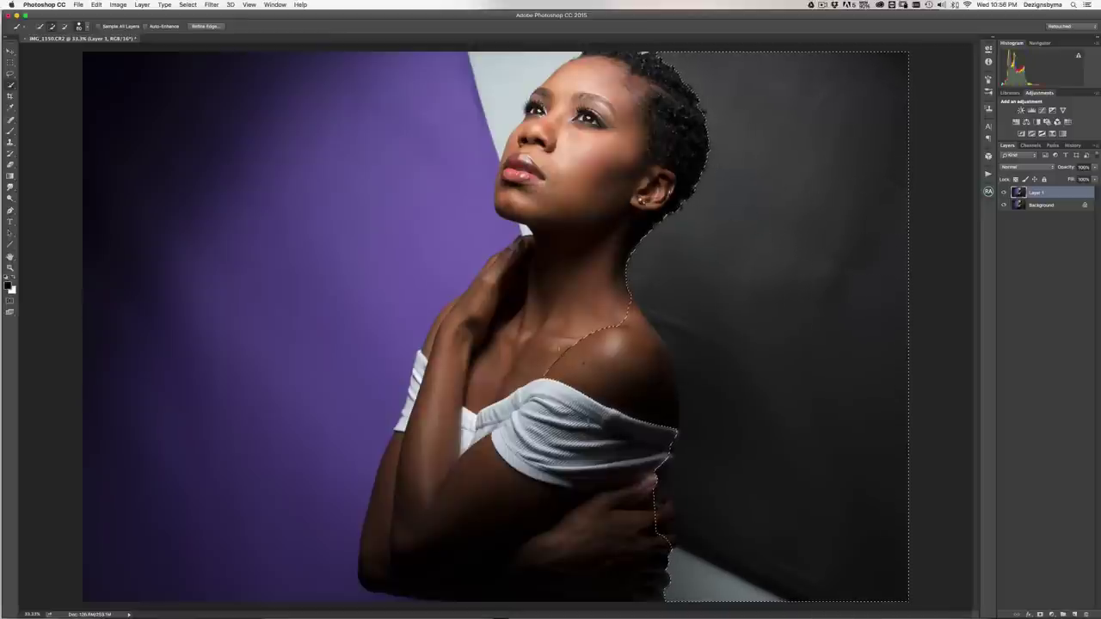
{"action": "mouse_move", "coordinate": [559, 374]}
{"action": "left_mouse_down"}
{"action": "mouse_move", "coordinate": [590, 383]}
{"action": "mouse_move", "coordinate": [601, 374]}
{"action": "mouse_move", "coordinate": [609, 402]}
{"action": "mouse_move", "coordinate": [613, 374]}
{"action": "mouse_move", "coordinate": [631, 361]}
{"action": "mouse_move", "coordinate": [628, 405]}
{"action": "left_mouse_up"}
{"action": "left_click_drag", "start_coordinate": [639, 355], "coordinate": [654, 409]}
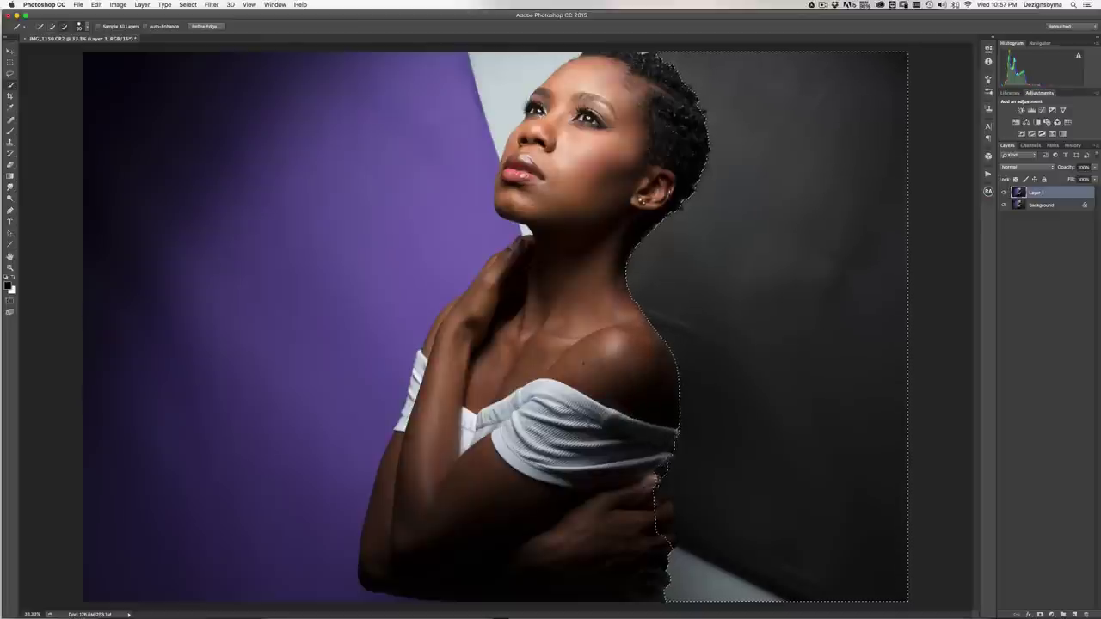
{"action": "left_click_drag", "start_coordinate": [657, 507], "coordinate": [669, 592]}
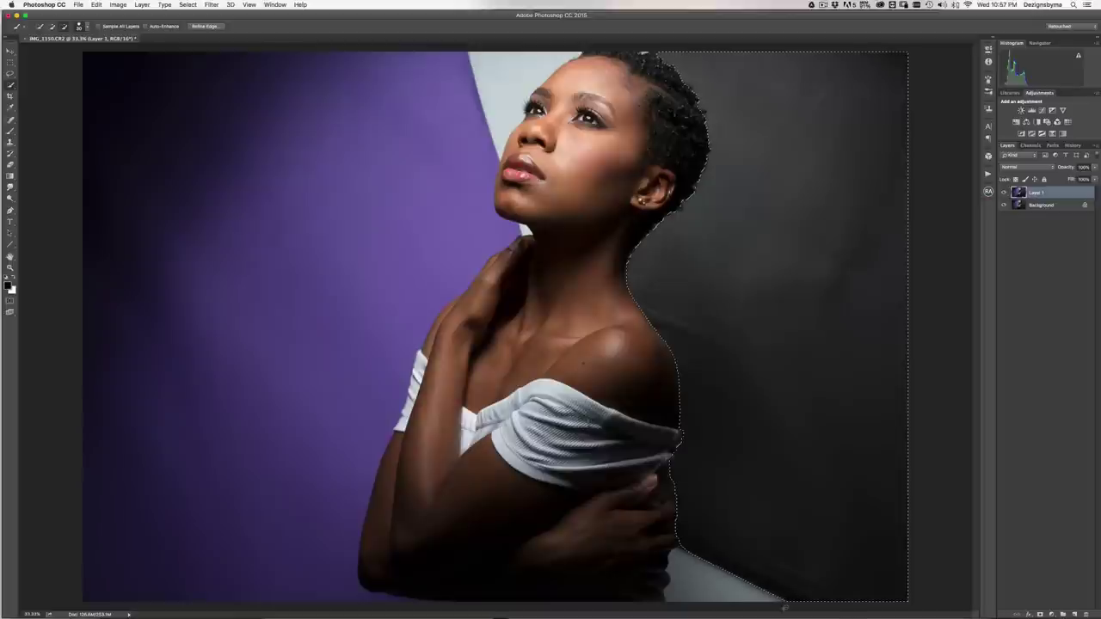
- Open Refine Edge on the backdrop selection and brush its boundary along the model's hair, neck, shoulder, arm and the light wedge
{"action": "mouse_move", "coordinate": [784, 614]}
{"action": "left_click", "coordinate": [208, 27]}
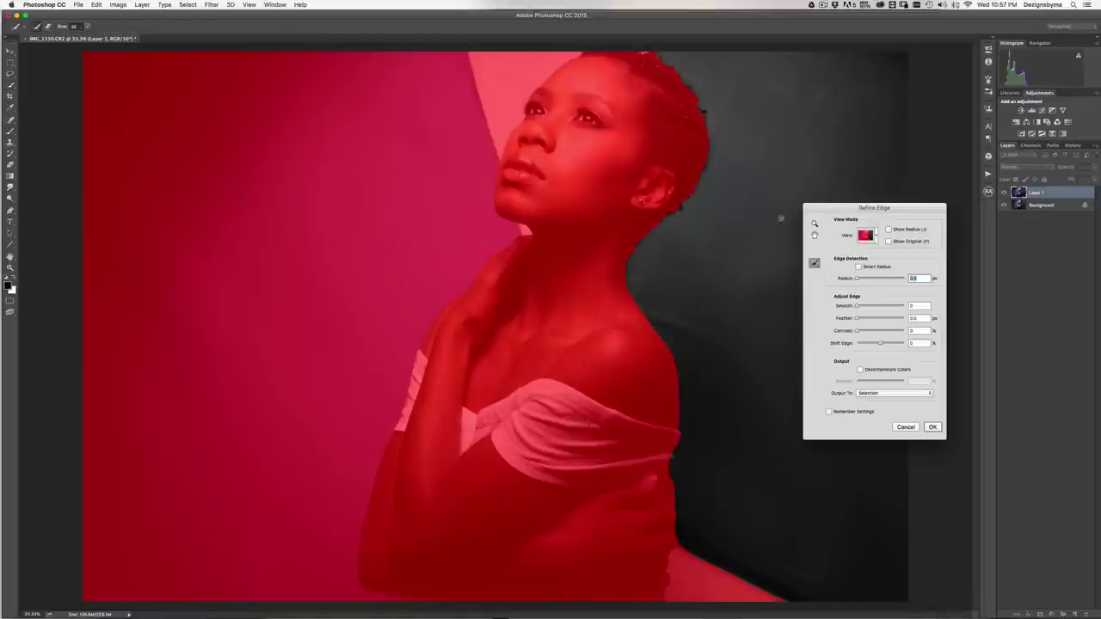
{"action": "key", "text": "]"}
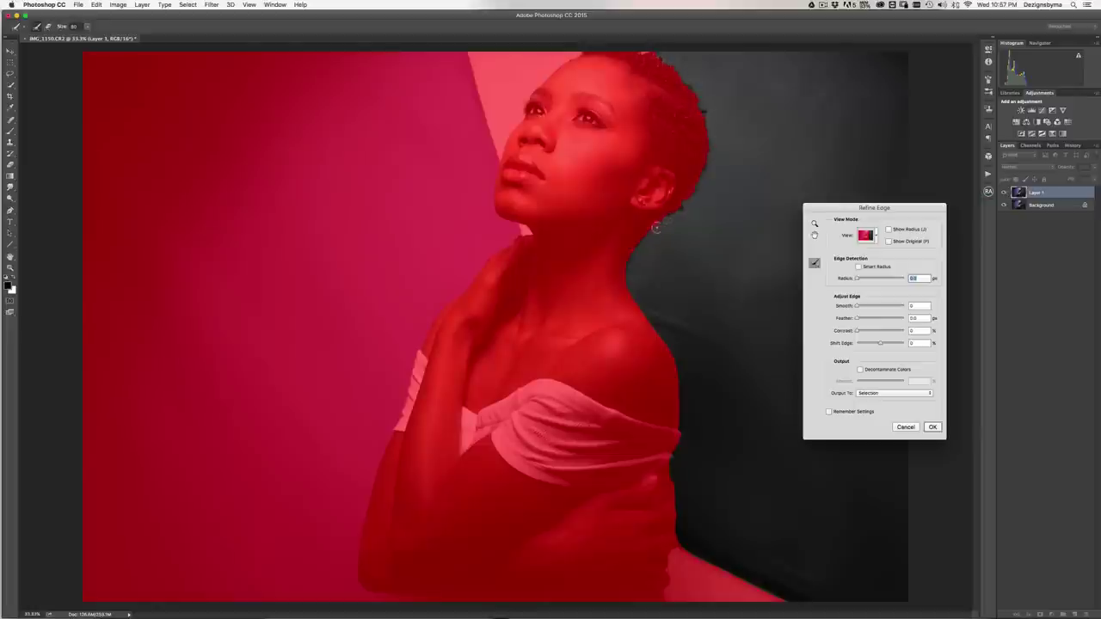
{"action": "left_click_drag", "start_coordinate": [658, 59], "coordinate": [692, 88]}
{"action": "mouse_move", "coordinate": [656, 56]}
{"action": "left_mouse_down"}
{"action": "mouse_move", "coordinate": [698, 100]}
{"action": "mouse_move", "coordinate": [708, 153]}
{"action": "mouse_move", "coordinate": [688, 202]}
{"action": "mouse_move", "coordinate": [633, 255]}
{"action": "mouse_move", "coordinate": [628, 289]}
{"action": "mouse_move", "coordinate": [676, 367]}
{"action": "mouse_move", "coordinate": [681, 422]}
{"action": "mouse_move", "coordinate": [694, 418]}
{"action": "left_mouse_up"}
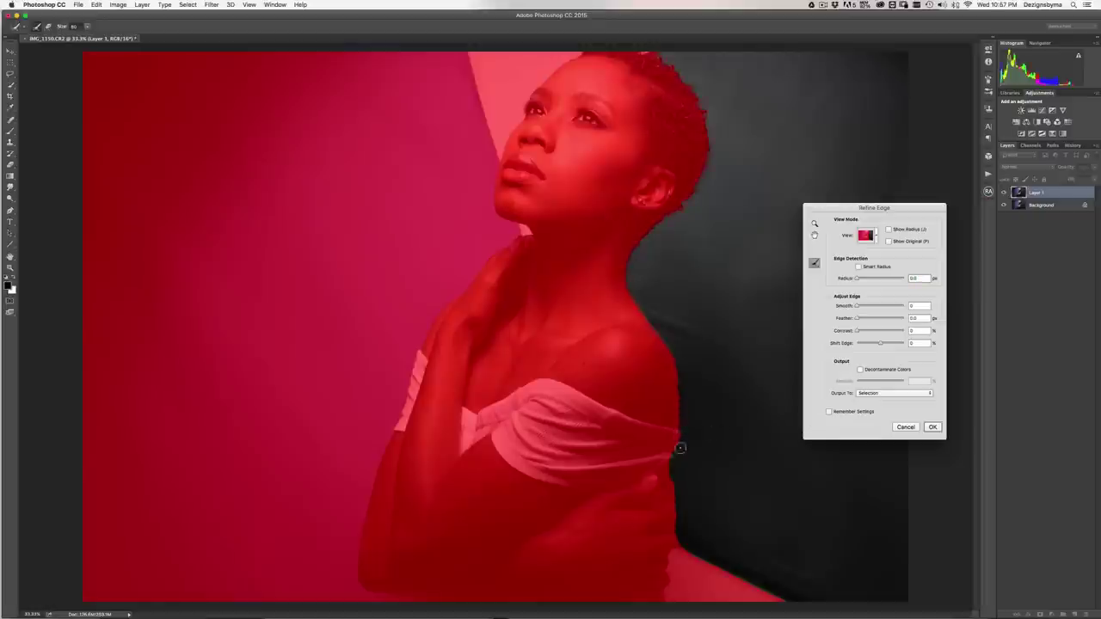
{"action": "mouse_move", "coordinate": [669, 469]}
{"action": "left_mouse_down"}
{"action": "mouse_move", "coordinate": [678, 533]}
{"action": "mouse_move", "coordinate": [704, 559]}
{"action": "mouse_move", "coordinate": [807, 607]}
{"action": "left_mouse_up"}
{"action": "left_click_drag", "start_coordinate": [678, 432], "coordinate": [677, 450]}
- Set a small edge radius and feather of about 3 px each, and output the refined backdrop selection to a new layer
{"action": "left_click", "coordinate": [865, 280]}
{"action": "left_click_drag", "start_coordinate": [865, 319], "coordinate": [865, 324]}
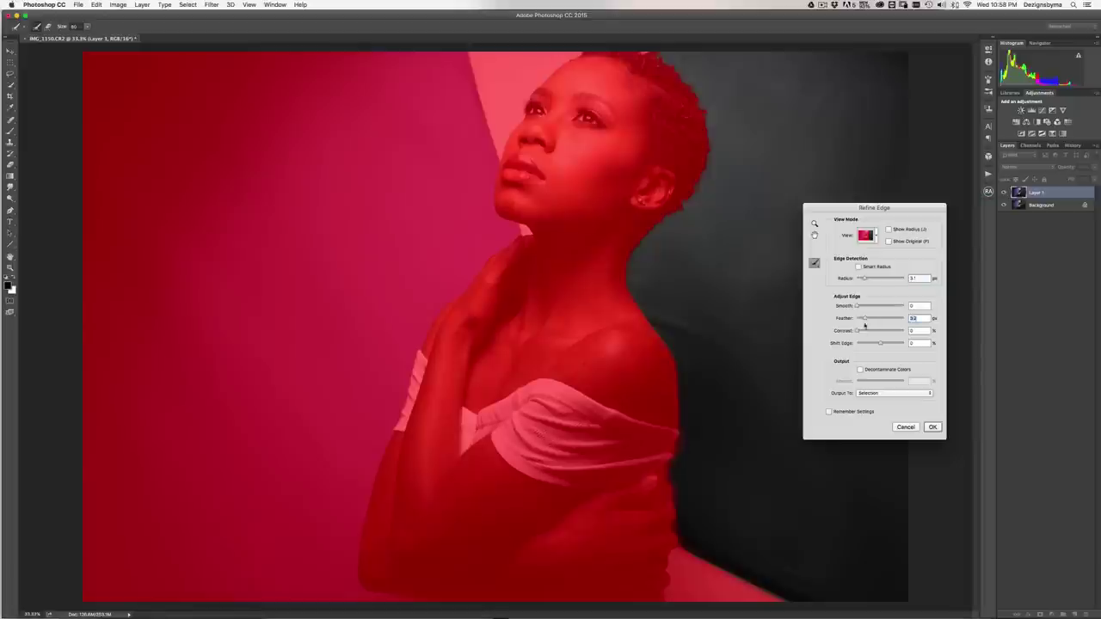
{"action": "left_click", "coordinate": [879, 395]}
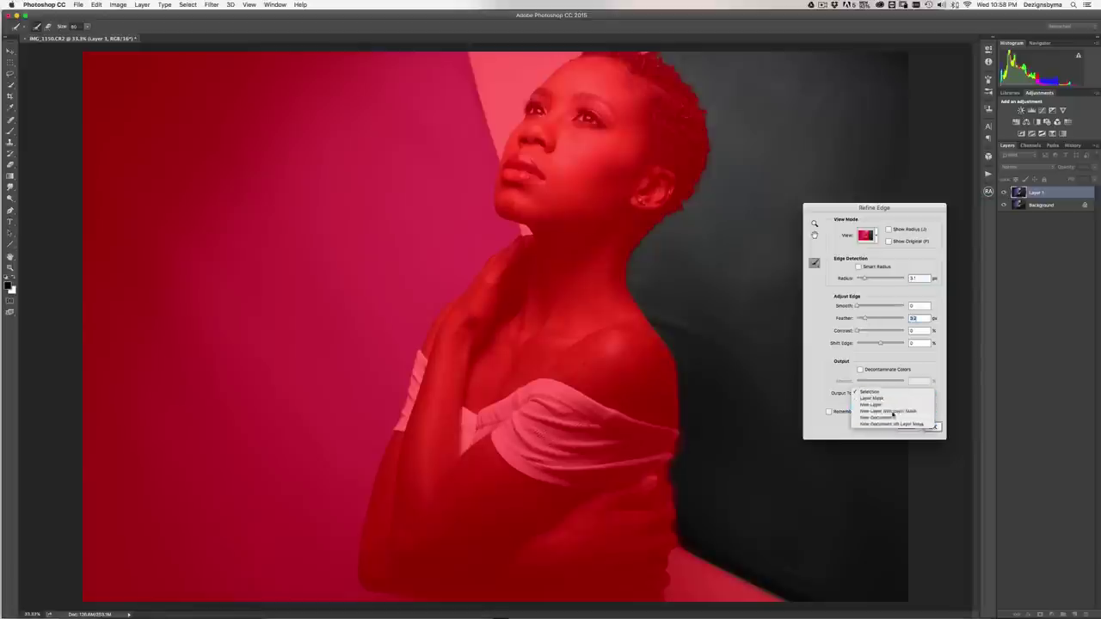
{"action": "left_click", "coordinate": [893, 407]}
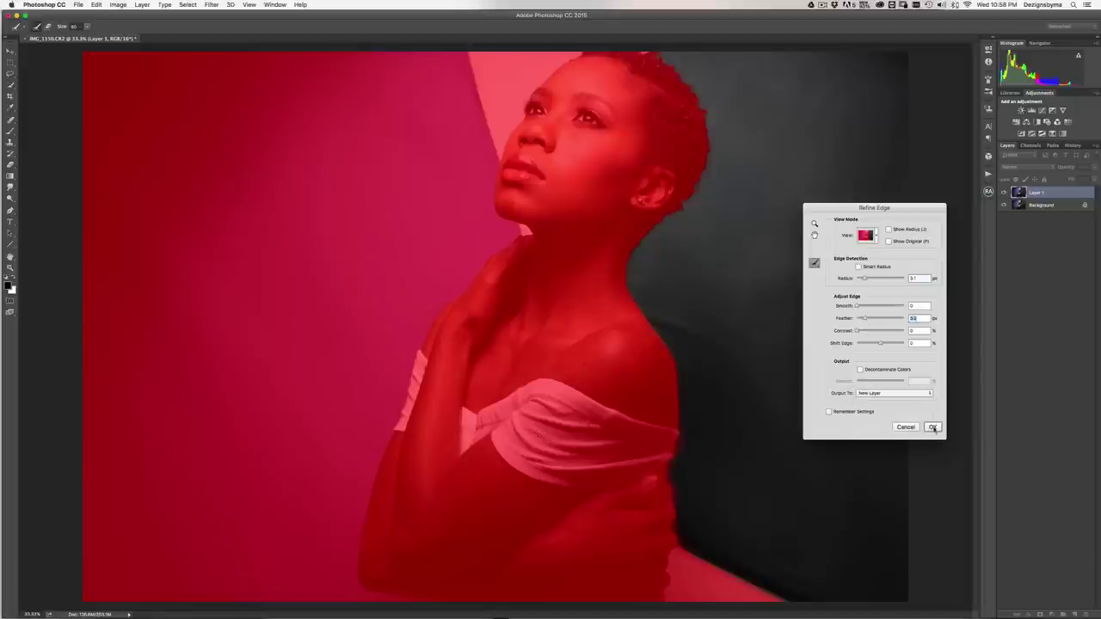
{"action": "left_click", "coordinate": [932, 428]}
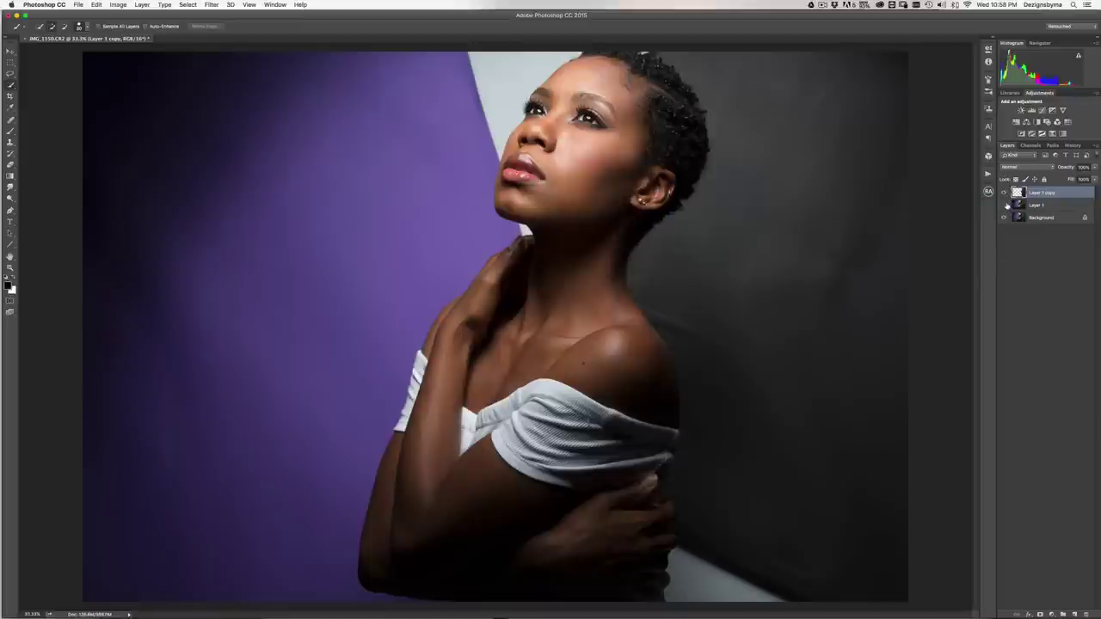
- Apply a Gaussian Blur with a 9.7 pixel radius to the extracted backdrop layer
{"action": "left_click", "coordinate": [207, 4]}
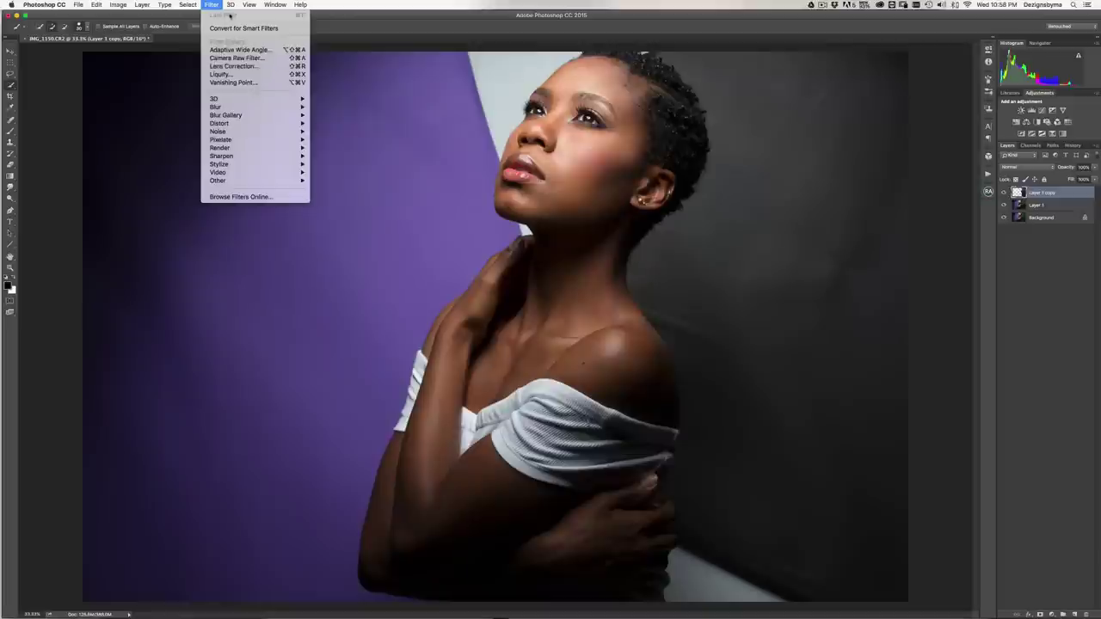
{"action": "mouse_move", "coordinate": [293, 106]}
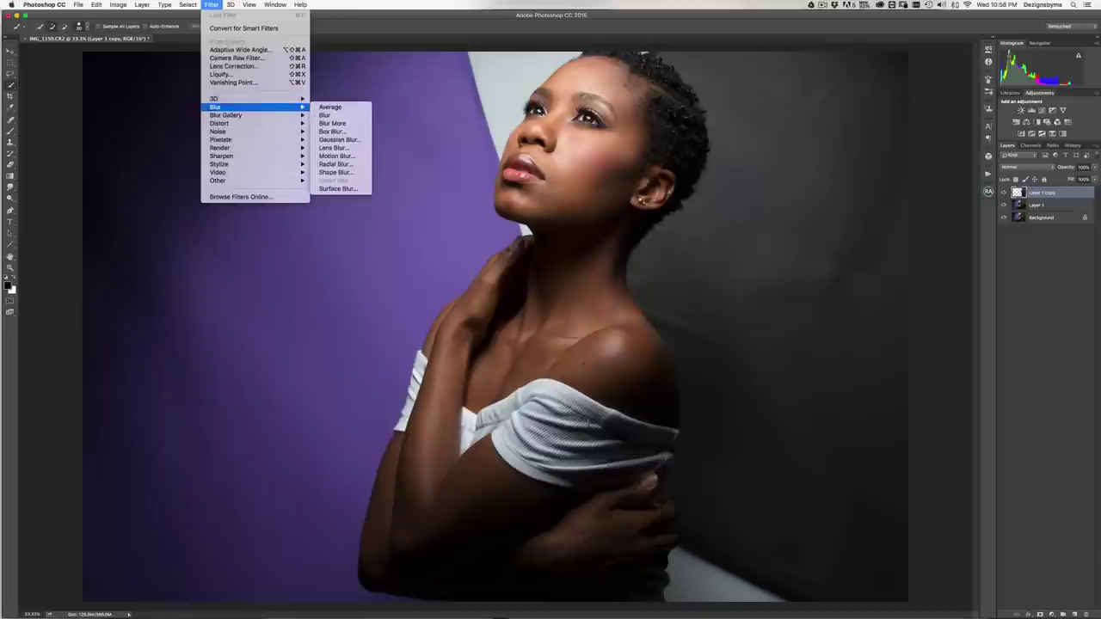
{"action": "left_click", "coordinate": [335, 139]}
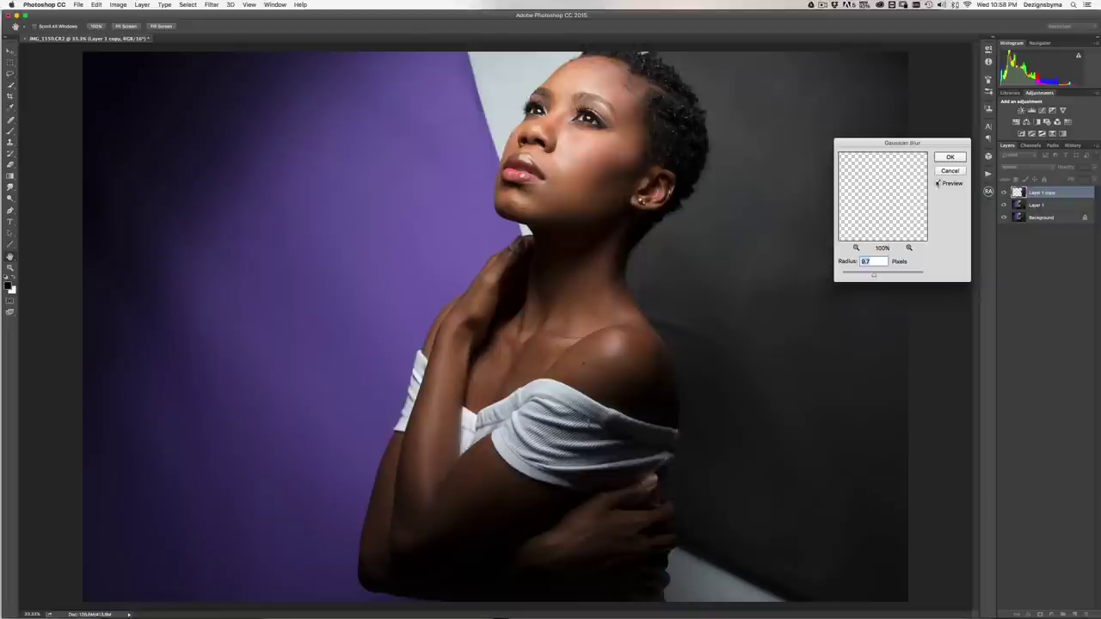
{"action": "key", "text": "Return"}
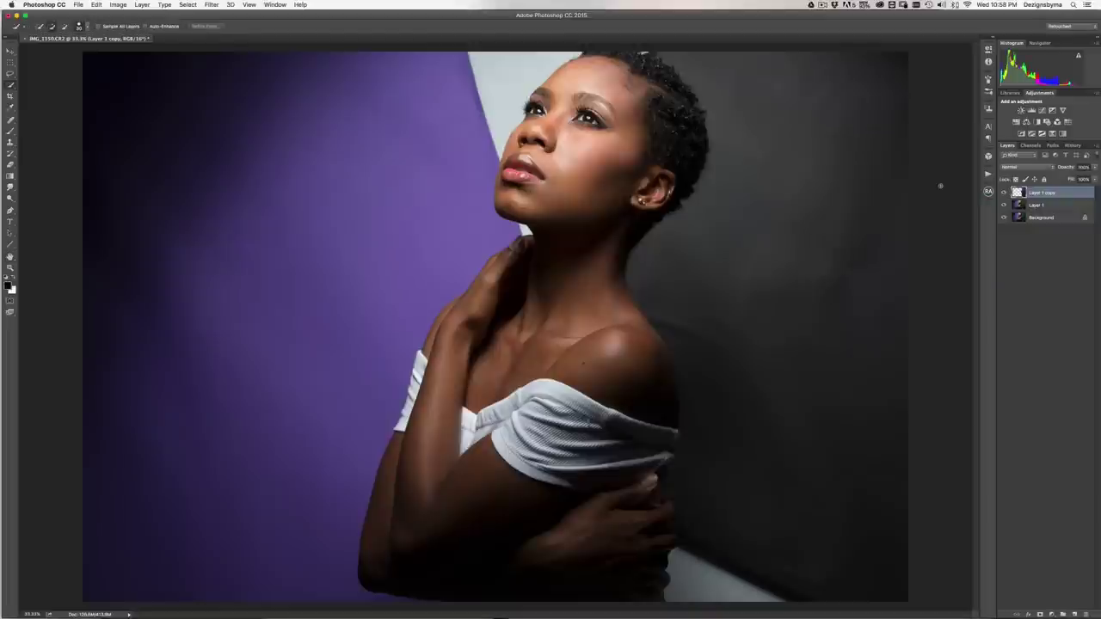
{"action": "left_click", "coordinate": [211, 5]}
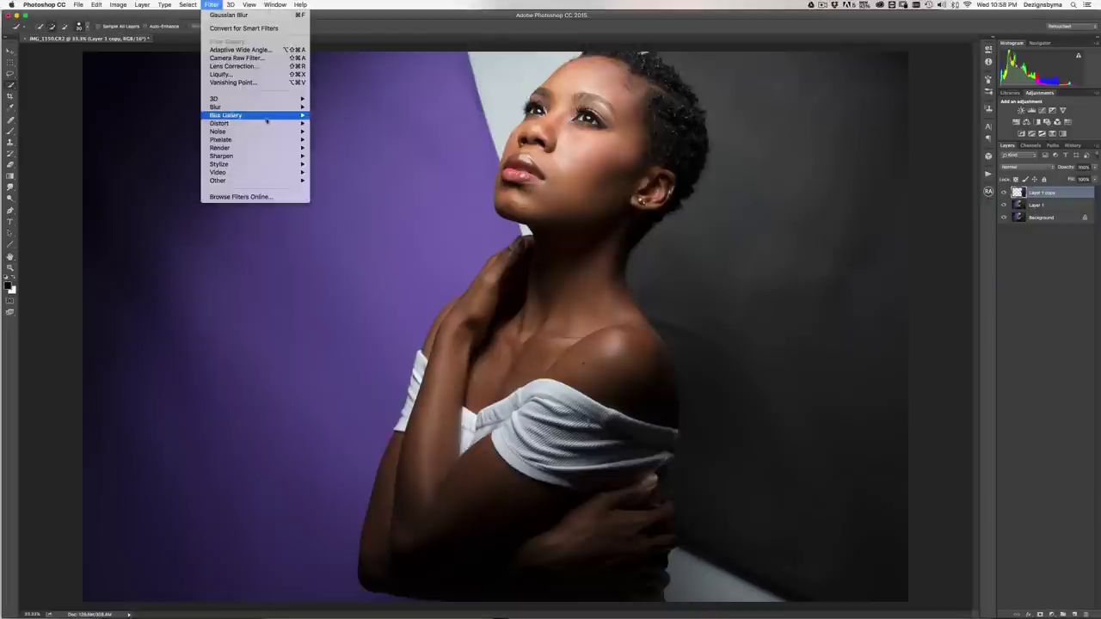
{"action": "mouse_move", "coordinate": [276, 131]}
{"action": "left_click", "coordinate": [336, 132]}
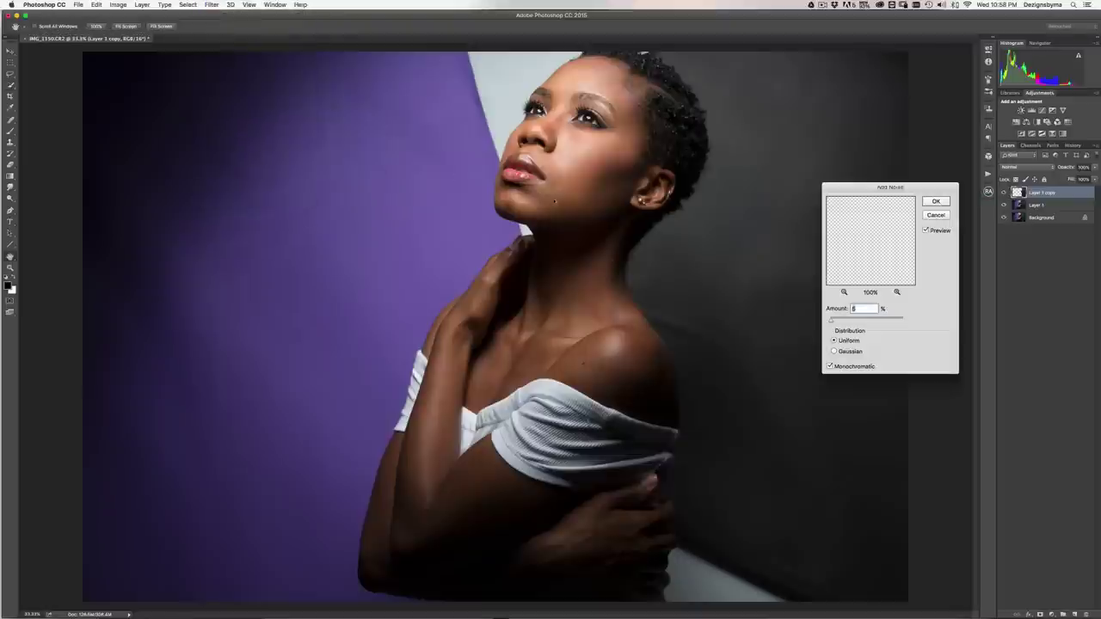
{"action": "key", "text": "super+minus"}
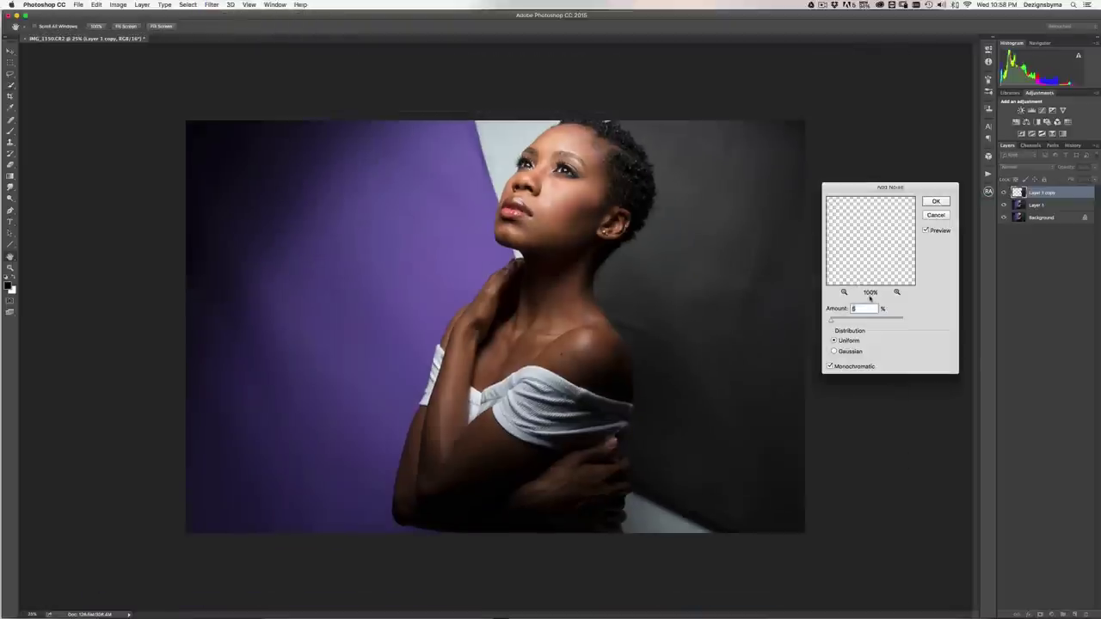
{"action": "key", "text": "super+plus"}
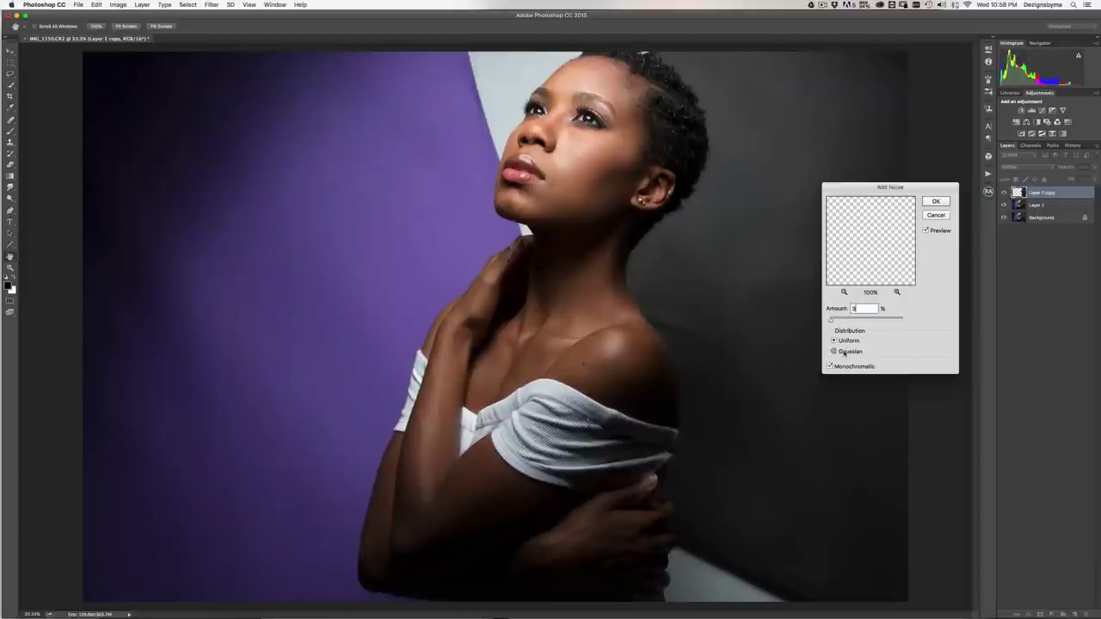
{"action": "key", "text": "super+minus"}
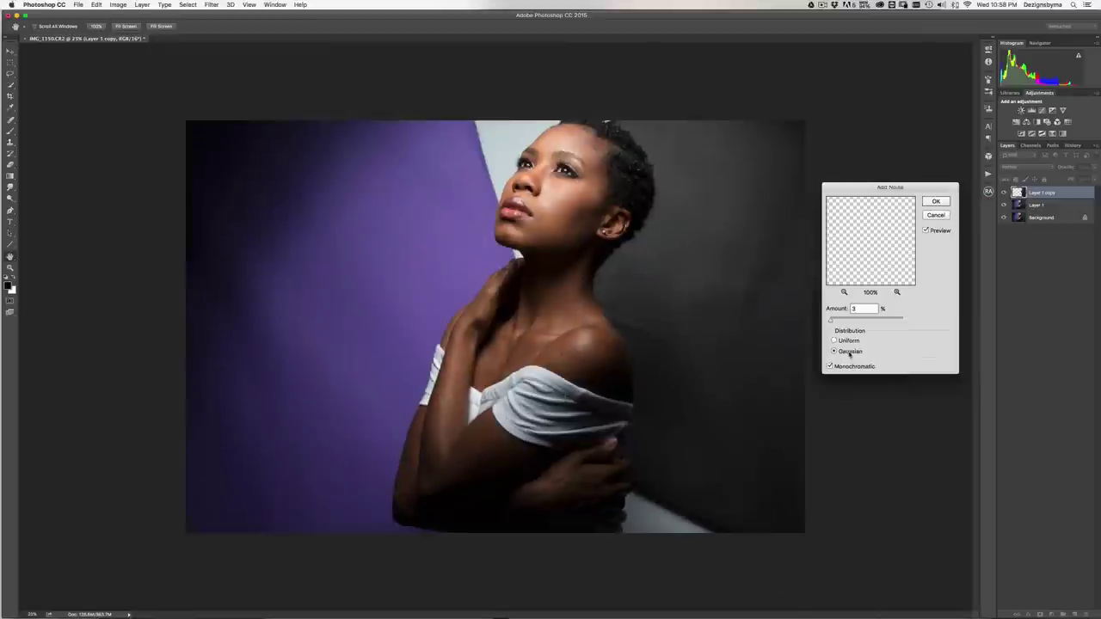
{"action": "left_click", "coordinate": [936, 215]}
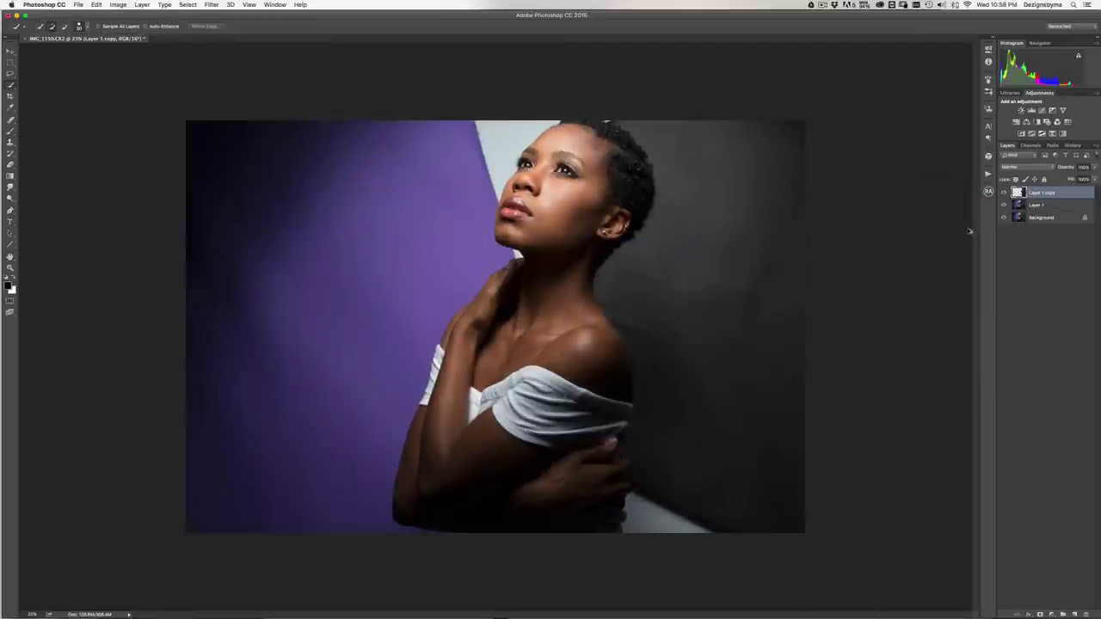
- With a reduced-flow Brush of 300 px, sample the dark backdrop grey and paint it over the backdrop's uneven tones
{"action": "key", "text": "super+plus"}
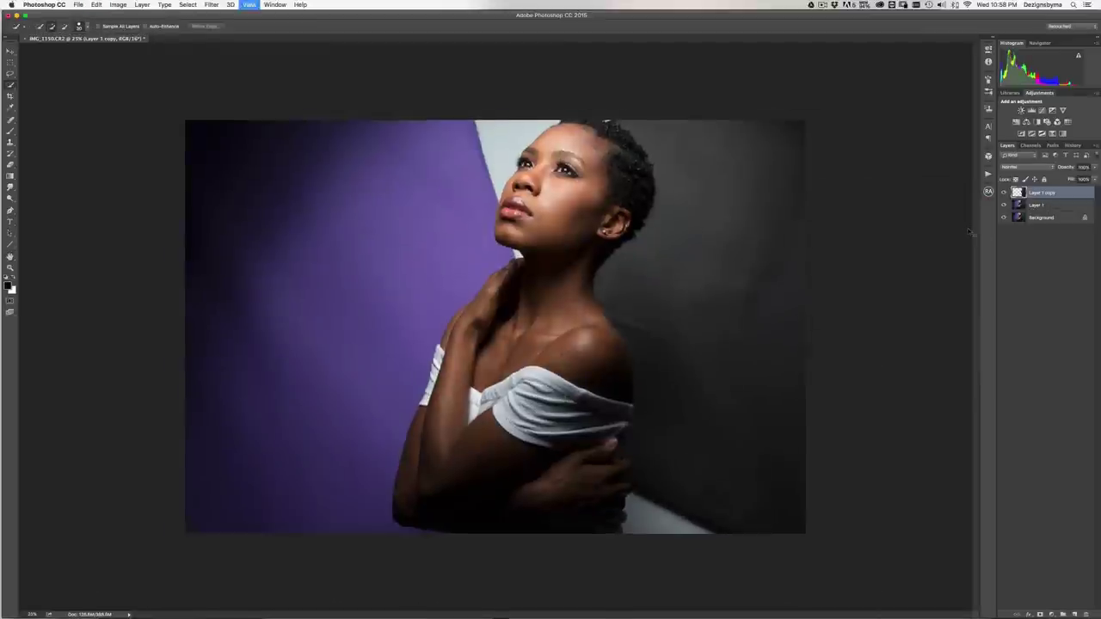
{"action": "key", "text": "super+minus"}
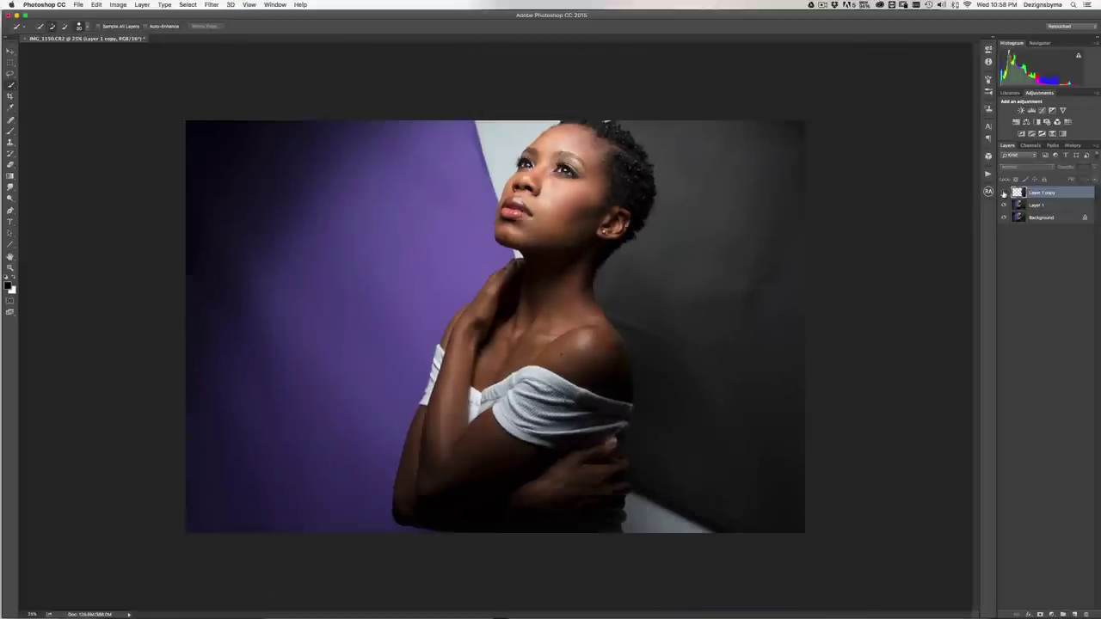
{"action": "key", "text": "super+plus"}
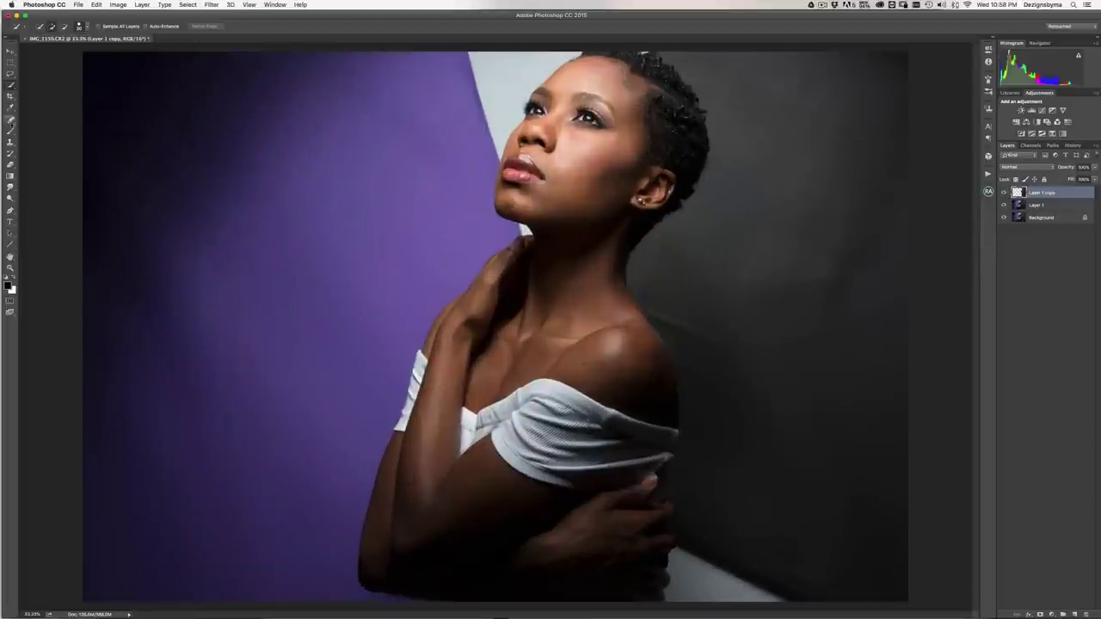
{"action": "left_click", "coordinate": [11, 131]}
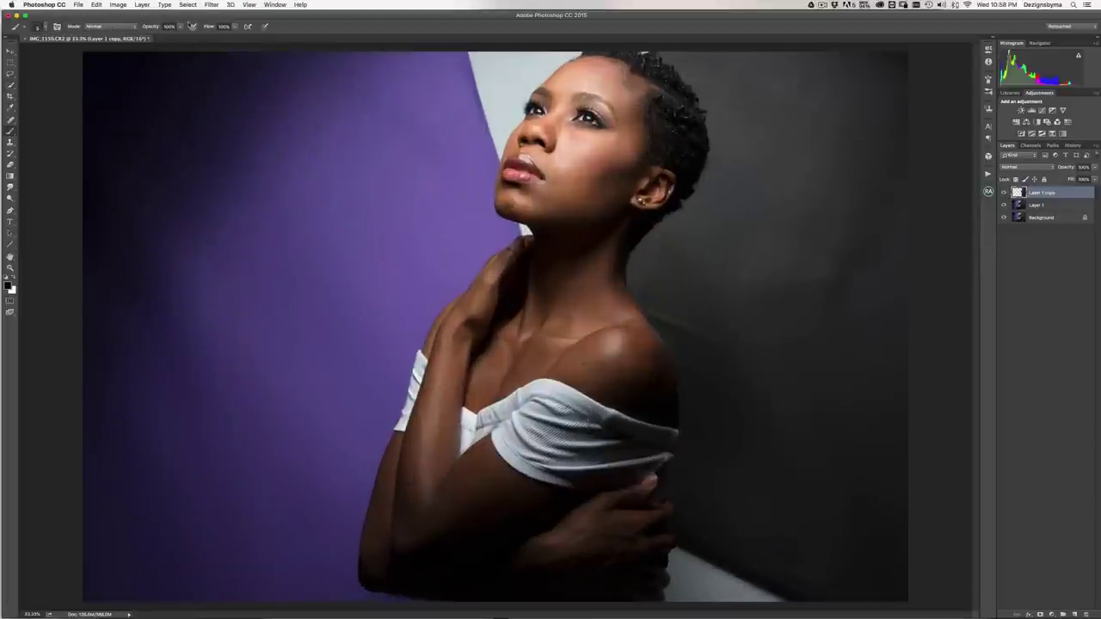
{"action": "left_click_drag", "start_coordinate": [209, 28], "coordinate": [197, 28]}
{"action": "key", "text": "bracketright"}
{"action": "key", "text": "bracketright"}
{"action": "key", "text": "bracketright"}
{"action": "key", "text": "bracketright"}
{"action": "key", "text": "bracketright"}
{"action": "key", "text": "bracketright"}
{"action": "key", "text": "bracketright"}
{"action": "left_click", "coordinate": [879, 76], "text": "alt"}
{"action": "key", "text": "bracketright"}
{"action": "key", "text": "bracketright"}
{"action": "key", "text": "bracketright"}
{"action": "key", "text": "bracketright"}
{"action": "key", "text": "bracketright"}
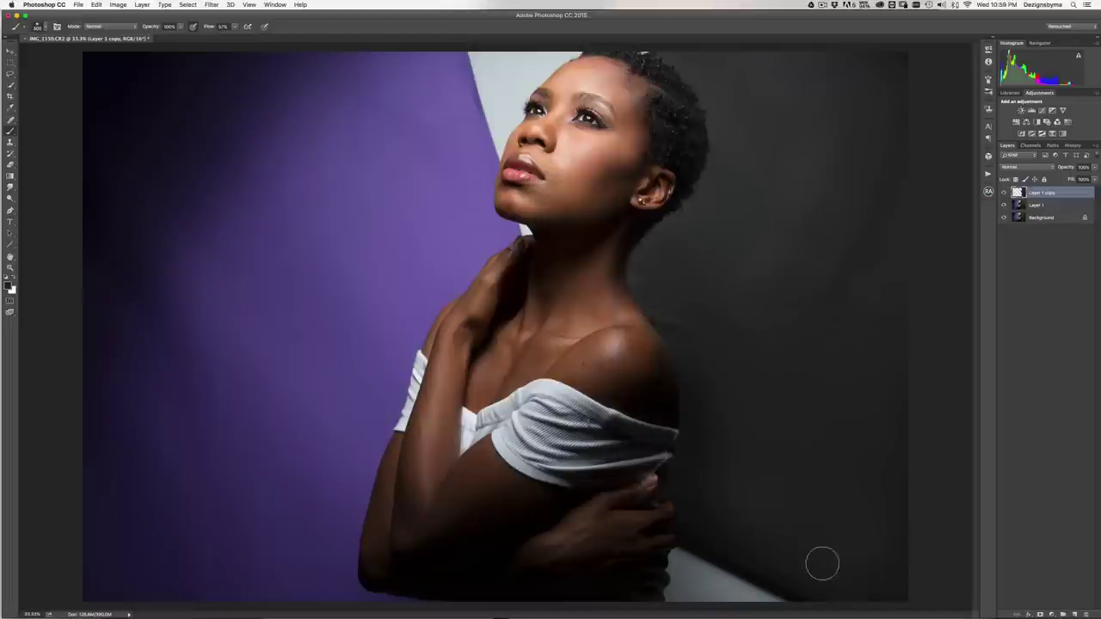
- Even out the grey with a 175 px brush near the light wedge and a 600 px brush across the backdrop beside the model
{"action": "key", "text": "bracketleft"}
{"action": "key", "text": "bracketleft"}
{"action": "key", "text": "bracketleft"}
{"action": "key", "text": "bracketleft"}
{"action": "key", "text": "bracketleft"}
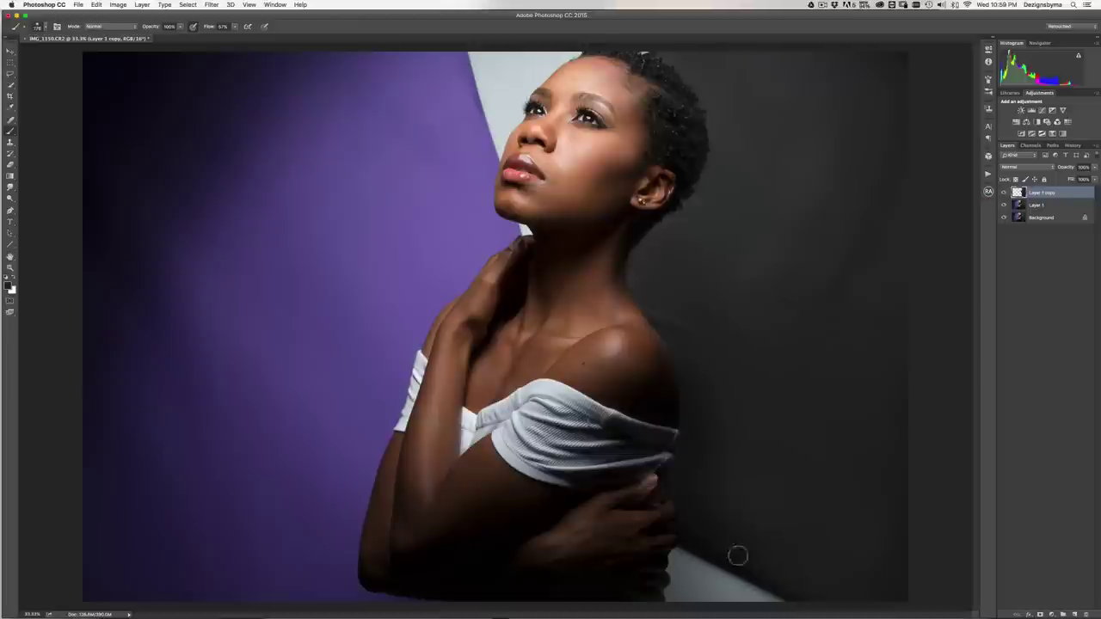
{"action": "key", "text": "bracketright"}
{"action": "key", "text": "bracketright"}
{"action": "key", "text": "bracketright"}
{"action": "key", "text": "bracketright"}
{"action": "key", "text": "bracketright"}
{"action": "key", "text": "bracketright"}
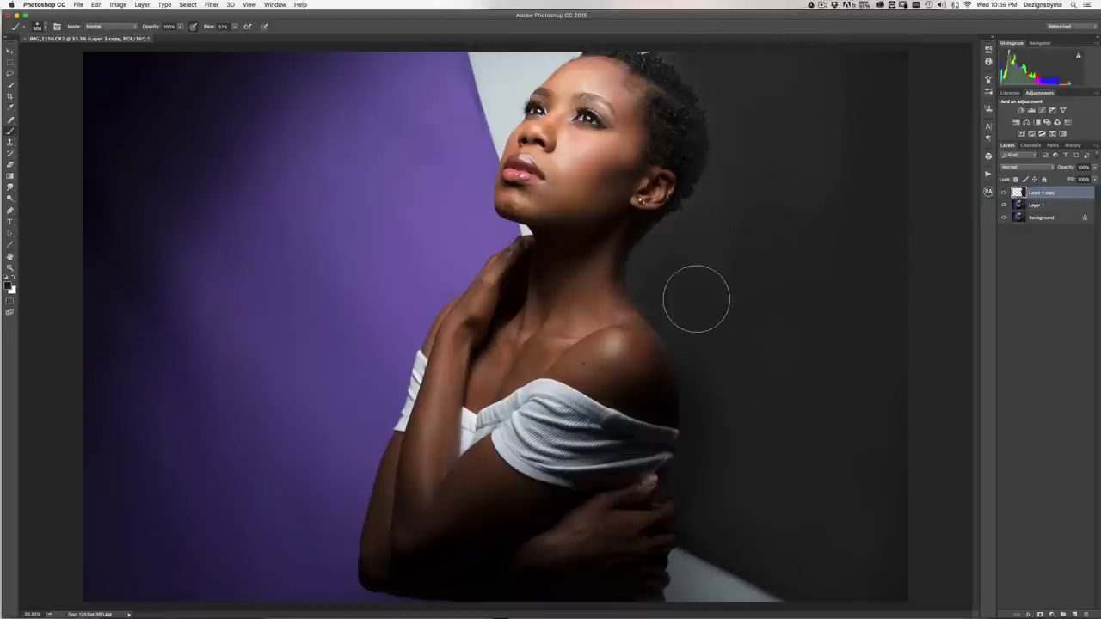
- Paint grey along the light wedge's edge with a 400 px brush, and around the hair, neck and shoulder with smaller brushes
{"action": "key", "text": "bracketleft"}
{"action": "key", "text": "bracketleft"}
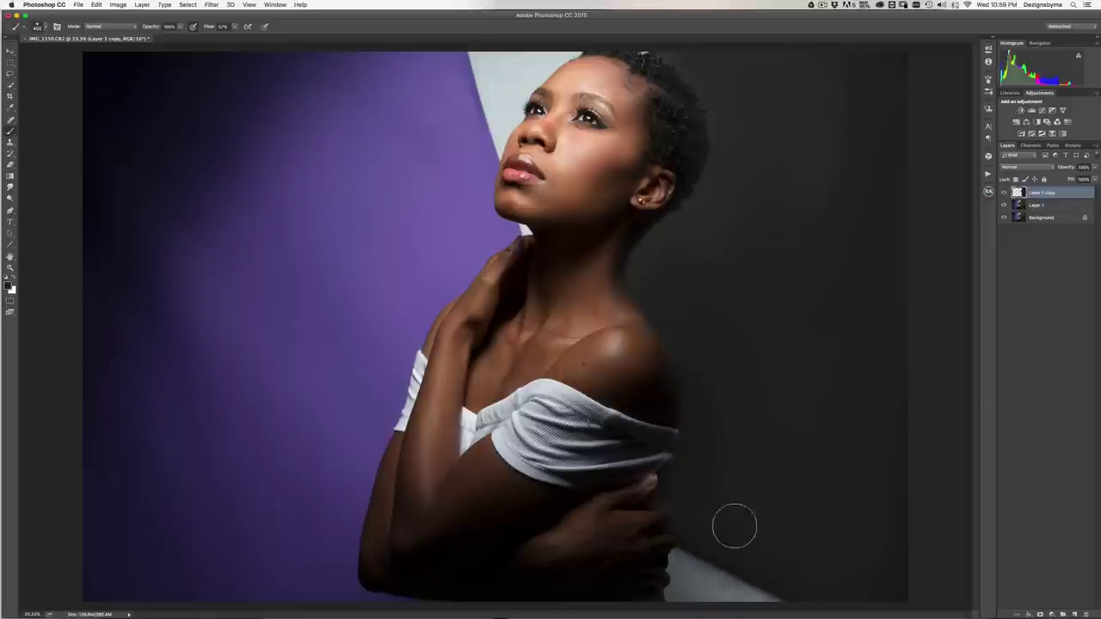
{"action": "left_click_drag", "start_coordinate": [669, 527], "coordinate": [750, 581]}
{"action": "key", "text": "bracketright"}
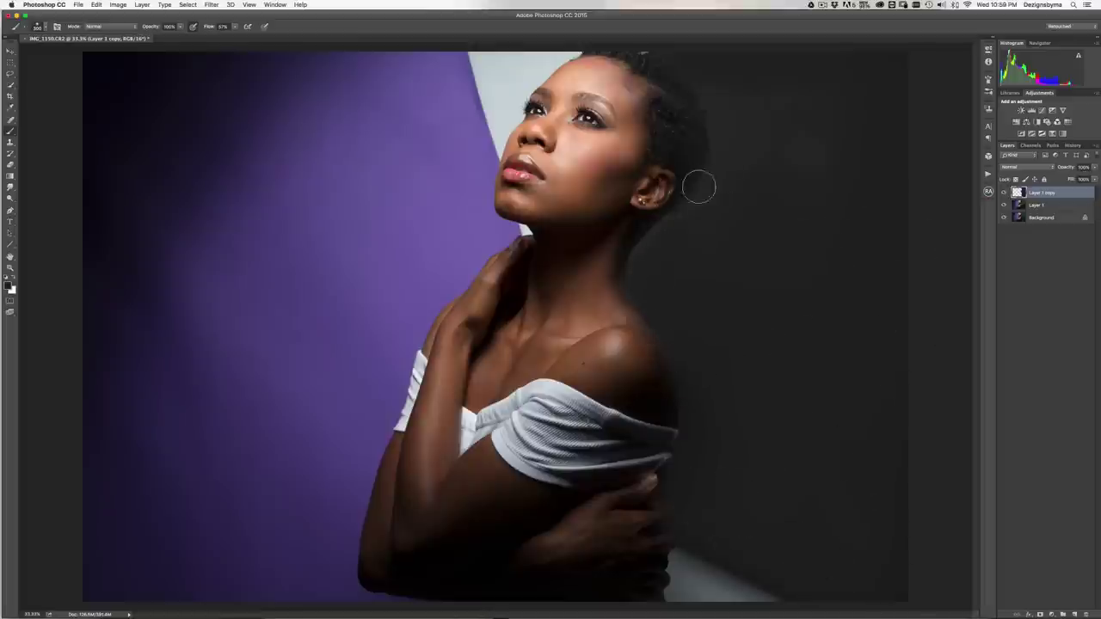
{"action": "key", "text": "super+minus"}
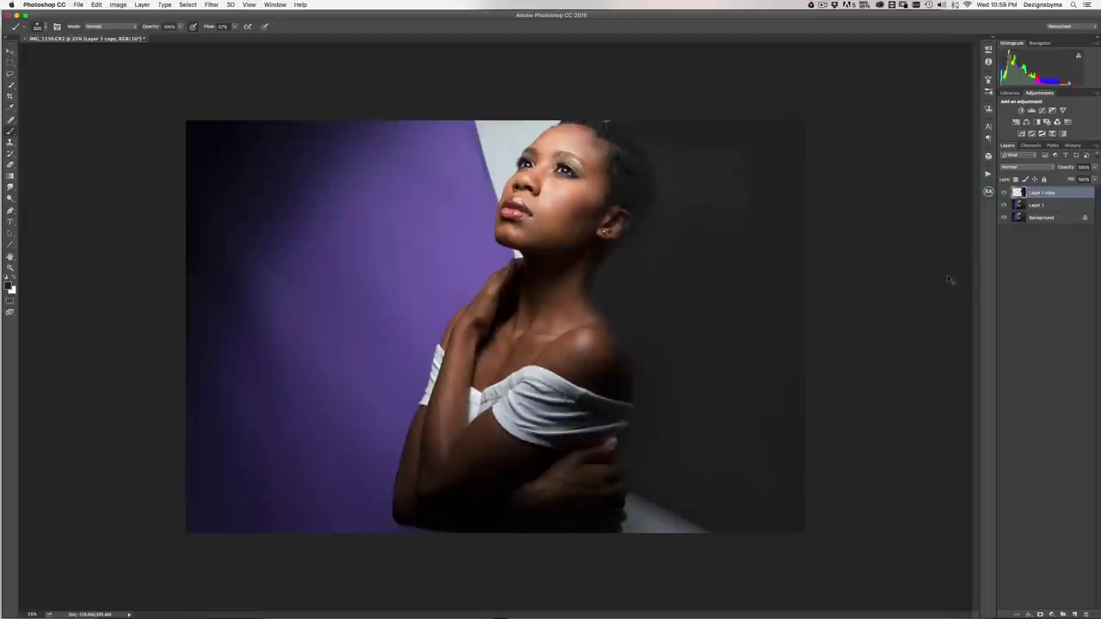
{"action": "key", "text": "super+plus"}
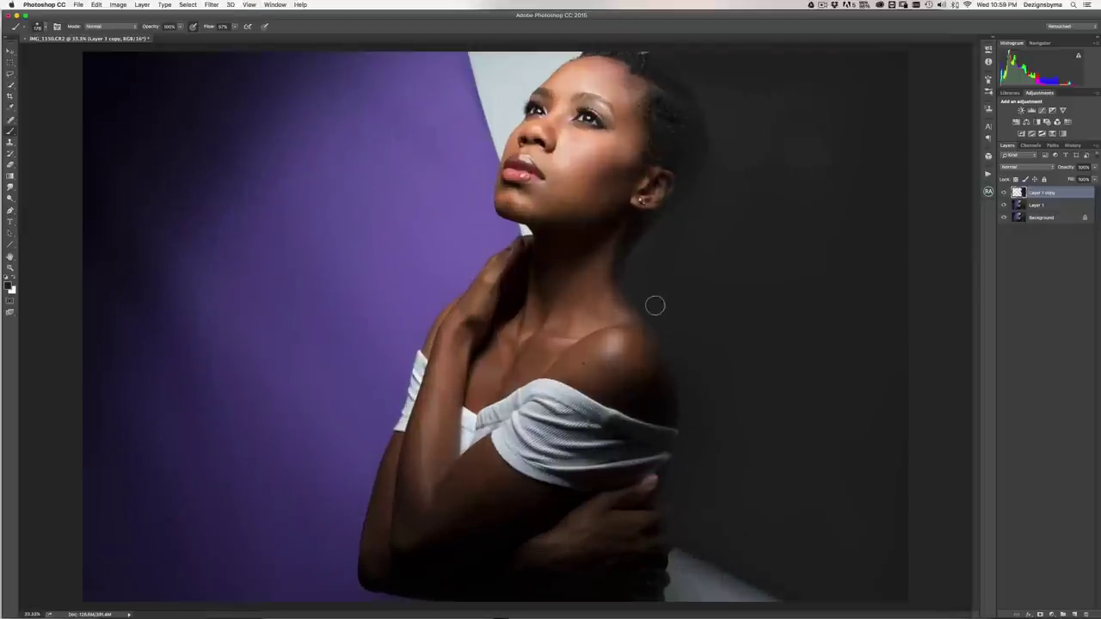
{"action": "key", "text": "super+minus"}
{"action": "key", "text": "super+plus"}
- Add a layer mask to the painted backdrop layer and brush black over the model's hair, ear, neck, shoulder and arm edges
{"action": "left_click", "coordinate": [1039, 614]}
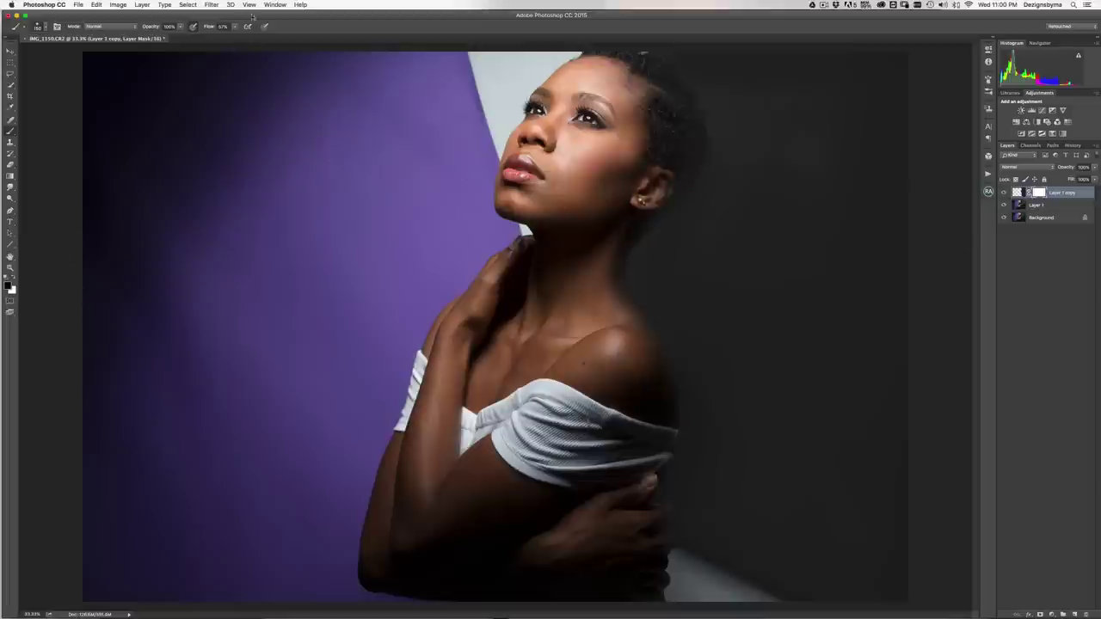
{"action": "left_click_drag", "start_coordinate": [209, 27], "coordinate": [209, 34]}
{"action": "mouse_move", "coordinate": [652, 108]}
{"action": "left_mouse_down"}
{"action": "mouse_move", "coordinate": [674, 118]}
{"action": "mouse_move", "coordinate": [653, 135]}
{"action": "mouse_move", "coordinate": [679, 158]}
{"action": "left_mouse_up"}
{"action": "key", "text": "bracketleft"}
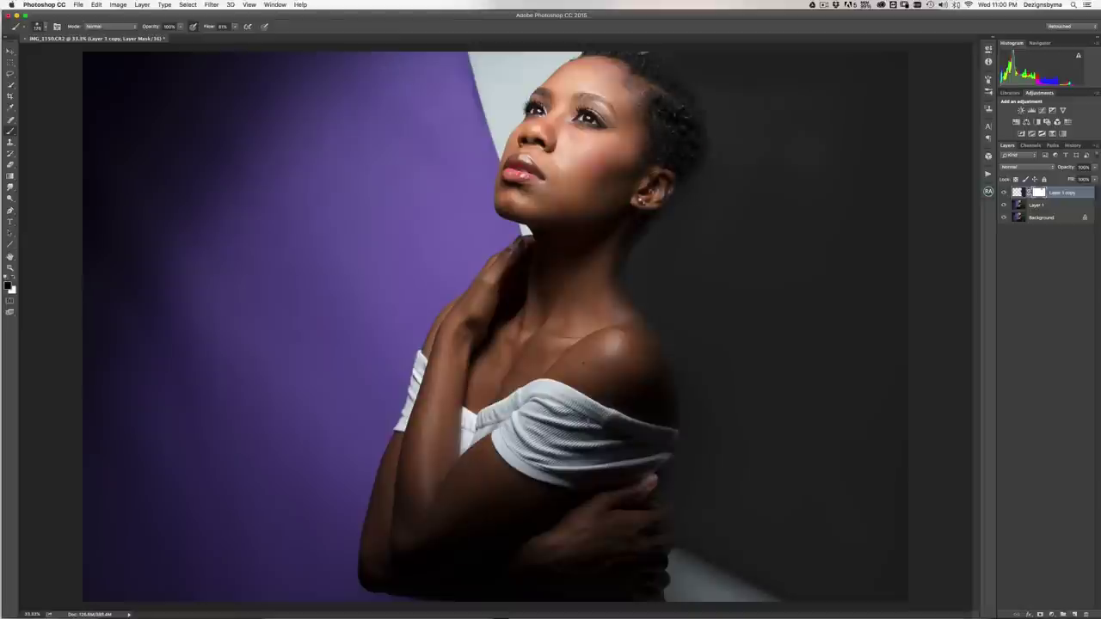
{"action": "key", "text": "bracketleft"}
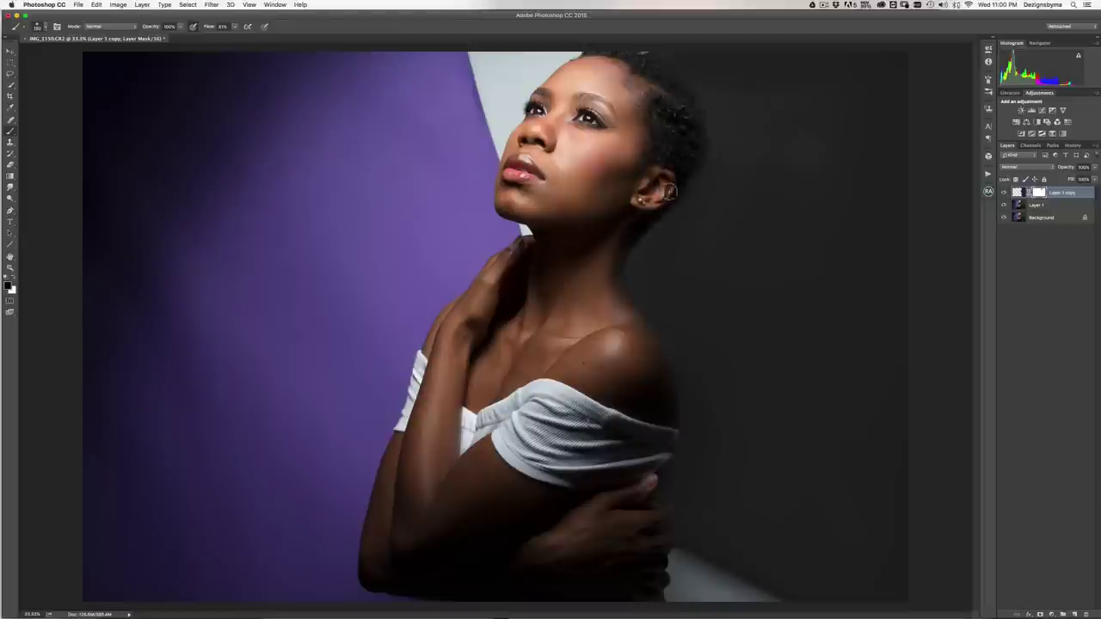
{"action": "mouse_move", "coordinate": [669, 193]}
{"action": "left_mouse_down"}
{"action": "mouse_move", "coordinate": [690, 111]}
{"action": "mouse_move", "coordinate": [646, 62]}
{"action": "mouse_move", "coordinate": [684, 99]}
{"action": "left_mouse_up"}
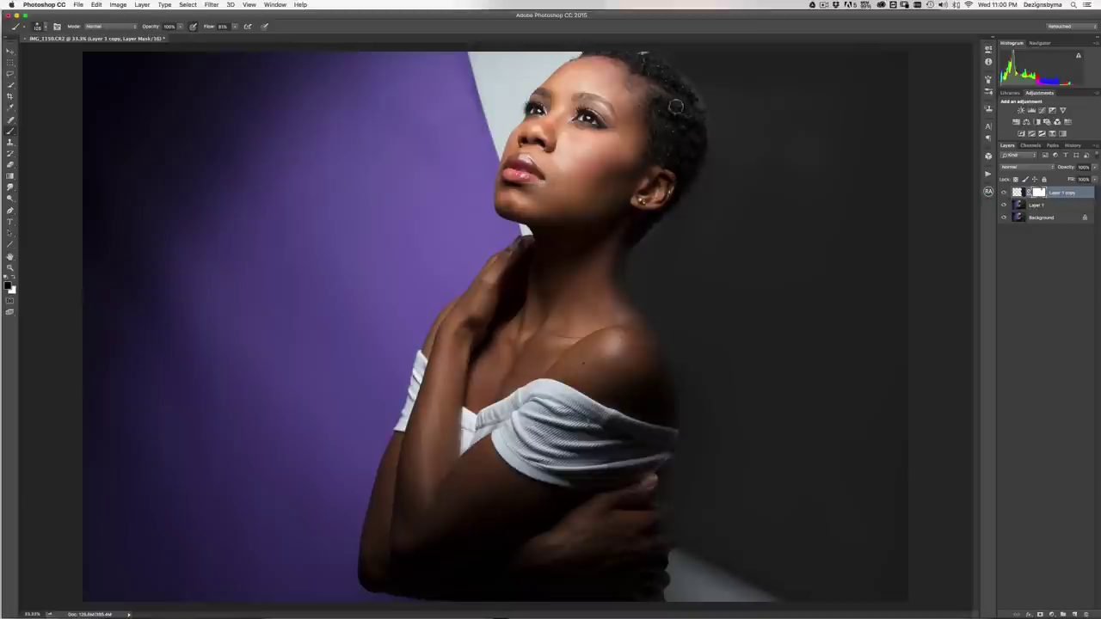
{"action": "mouse_move", "coordinate": [647, 210]}
{"action": "left_mouse_down"}
{"action": "mouse_move", "coordinate": [619, 272]}
{"action": "mouse_move", "coordinate": [600, 274]}
{"action": "mouse_move", "coordinate": [641, 354]}
{"action": "mouse_move", "coordinate": [604, 301]}
{"action": "mouse_move", "coordinate": [623, 327]}
{"action": "left_mouse_up"}
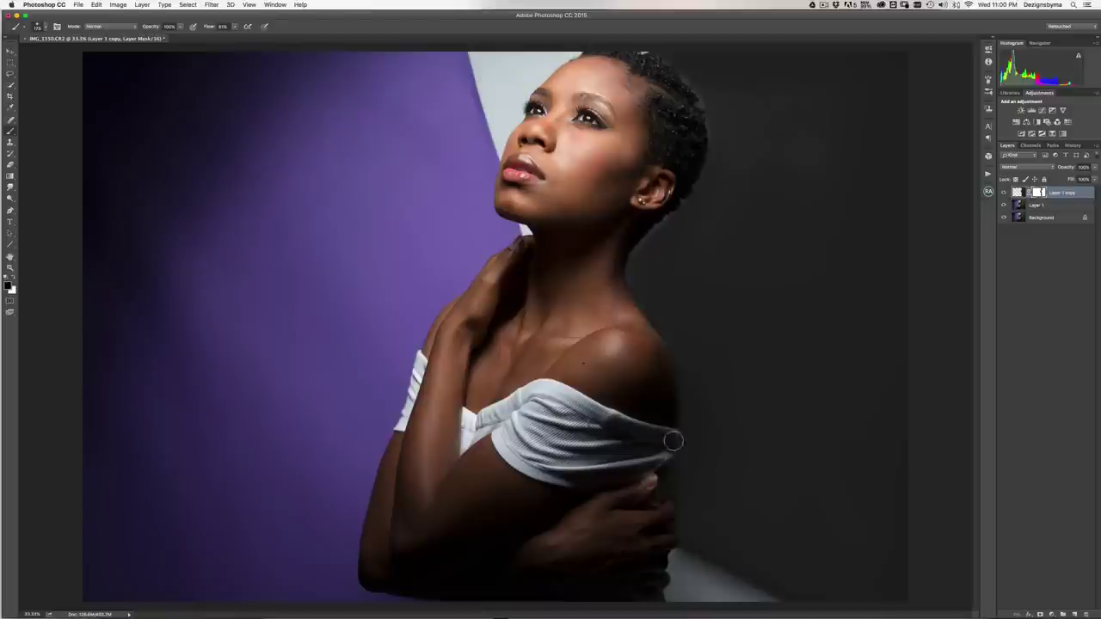
- Refine the painted backdrop layer's mask along the model's neck and shoulder, with Brush flow lowered to 43% and a smaller brush
{"action": "key", "text": "super+plus"}
{"action": "key", "text": "super+plus"}
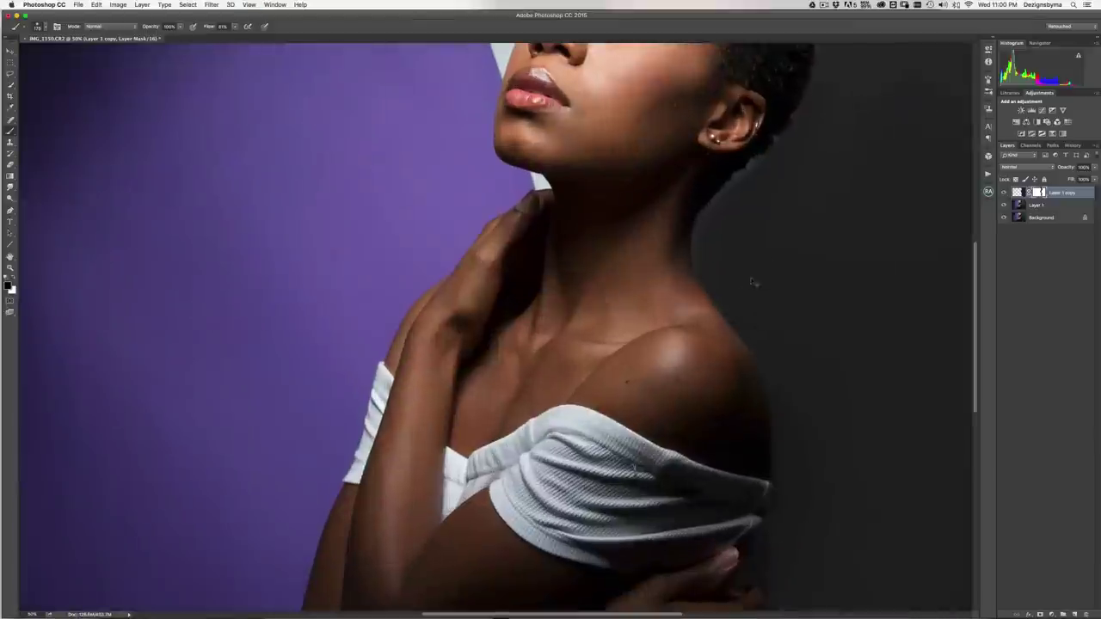
{"action": "left_click_drag", "start_coordinate": [740, 253], "coordinate": [670, 308]}
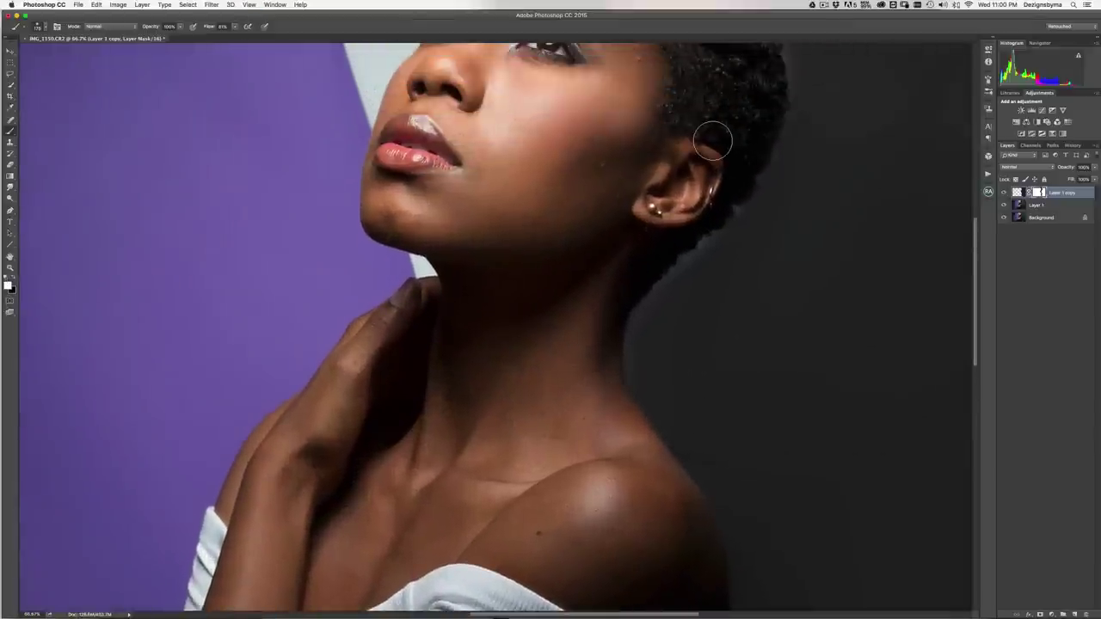
{"action": "left_click", "coordinate": [1018, 193]}
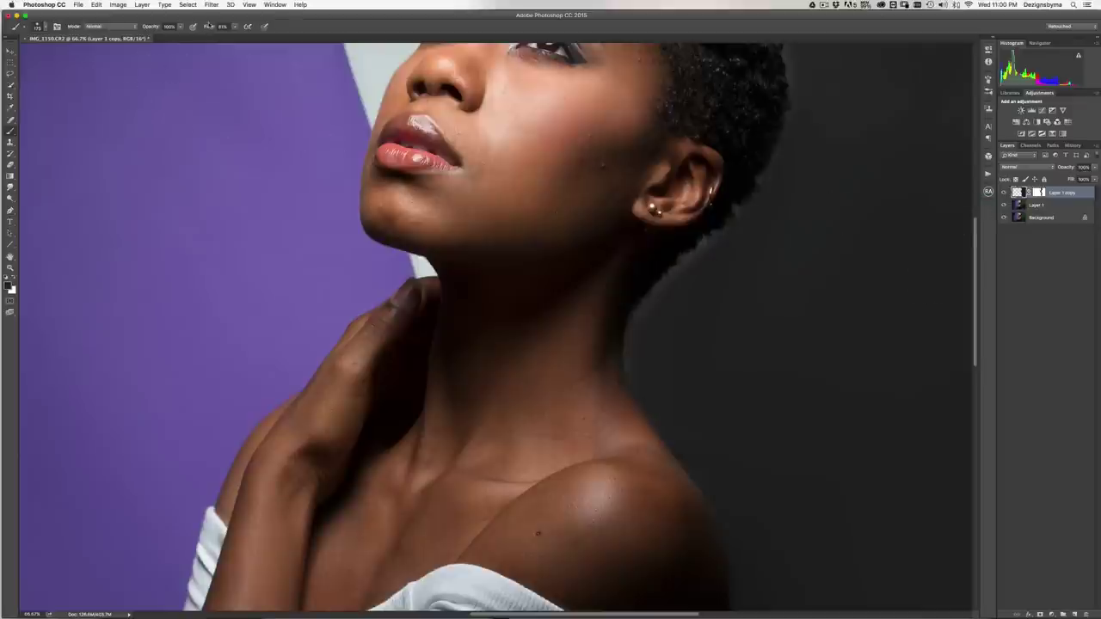
{"action": "mouse_move", "coordinate": [208, 26]}
{"action": "left_mouse_down"}
{"action": "mouse_move", "coordinate": [191, 27]}
{"action": "mouse_move", "coordinate": [199, 32]}
{"action": "left_mouse_up"}
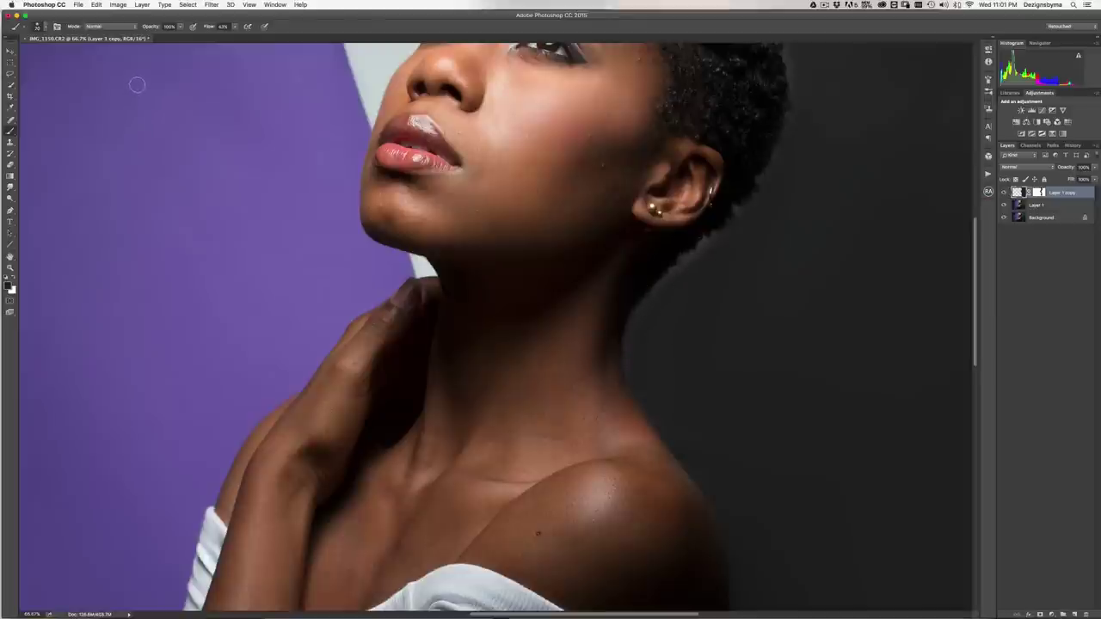
{"action": "left_click", "coordinate": [1042, 195]}
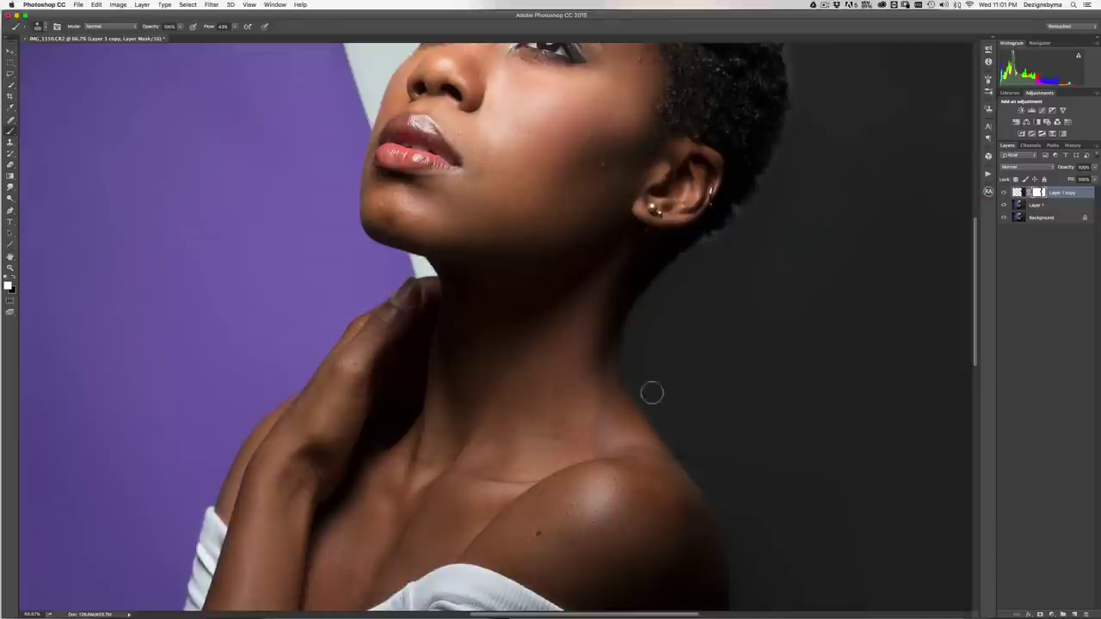
- Paint white on the mask with a small brush along the hair, nape and ear to clean the backdrop edge
{"action": "key", "text": "super+minus"}
{"action": "key", "text": "super+minus"}
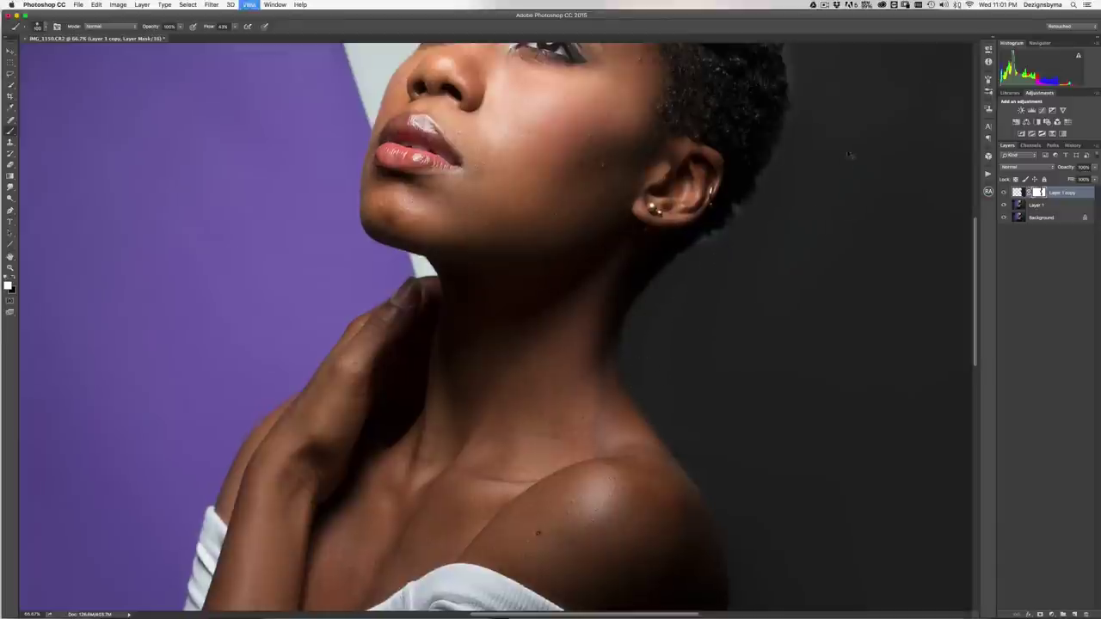
{"action": "key", "text": "super+plus"}
{"action": "left_click_drag", "start_coordinate": [720, 218], "coordinate": [704, 281]}
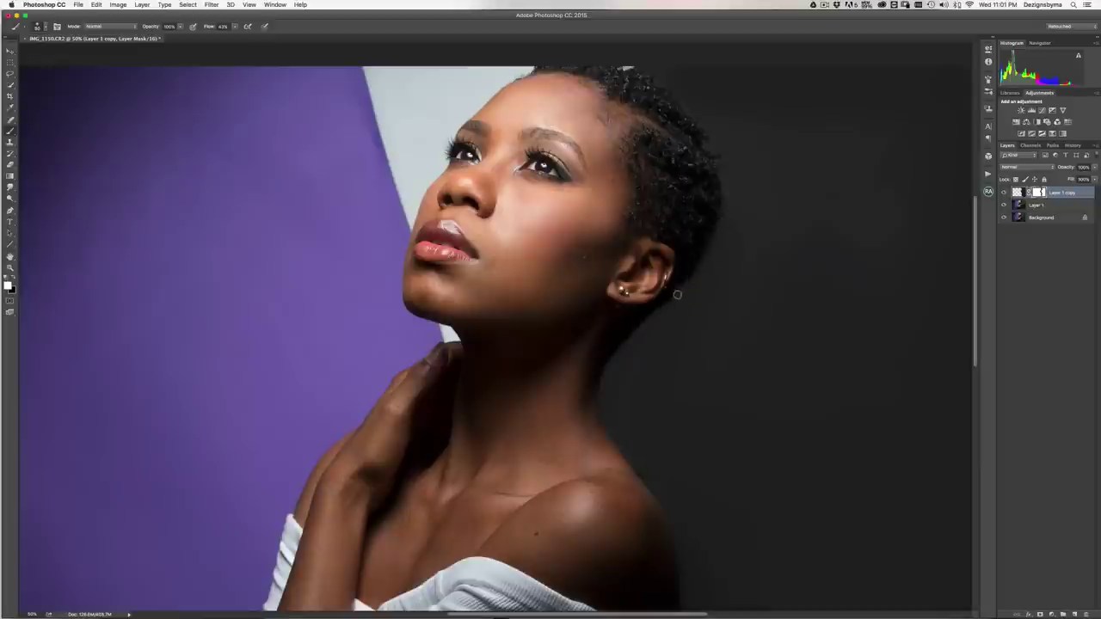
{"action": "key", "text": "super+minus"}
{"action": "key", "text": "super+plus"}
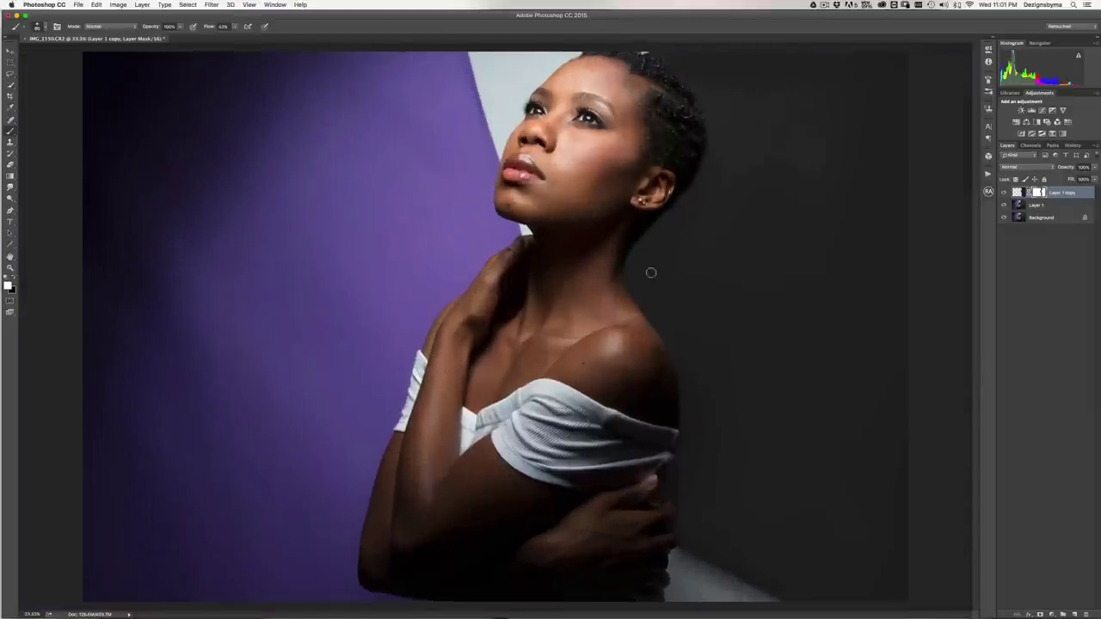
- Paint black on the mask over the light wedge beside the model's arm, using a larger brush and a 125 px brush
{"action": "key", "text": "bracketright"}
{"action": "key", "text": "bracketright"}
{"action": "key", "text": "bracketright"}
{"action": "key", "text": "bracketright"}
{"action": "key", "text": "bracketright"}
{"action": "key", "text": "bracketright"}
{"action": "key", "text": "bracketright"}
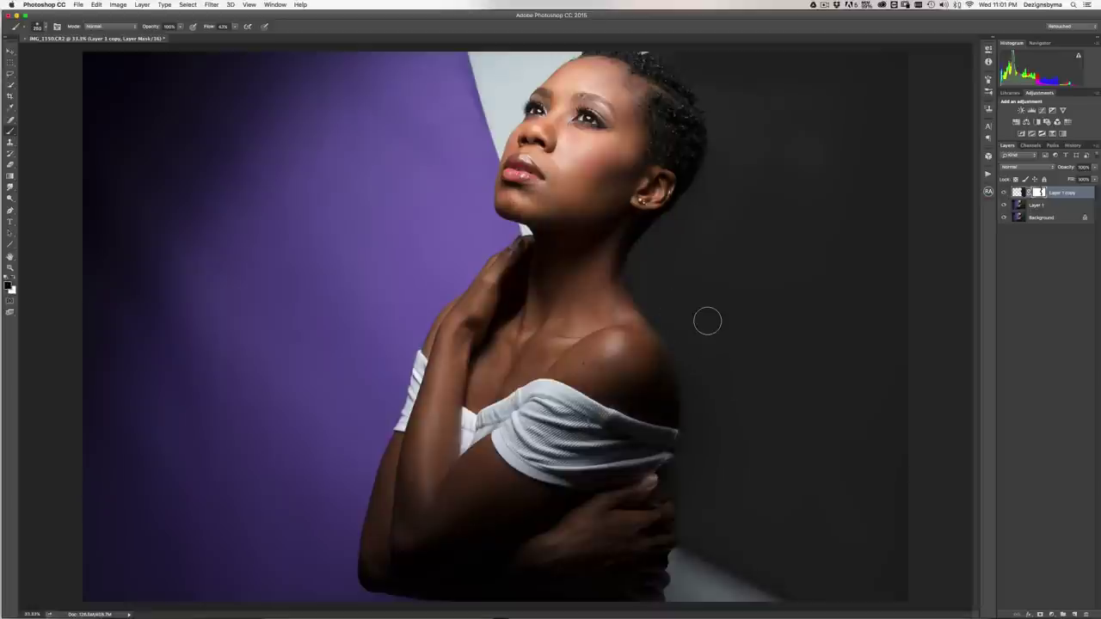
{"action": "key", "text": "bracketleft"}
{"action": "key", "text": "bracketleft"}
{"action": "key", "text": "bracketleft"}
{"action": "key", "text": "bracketleft"}
{"action": "key", "text": "super+minus"}
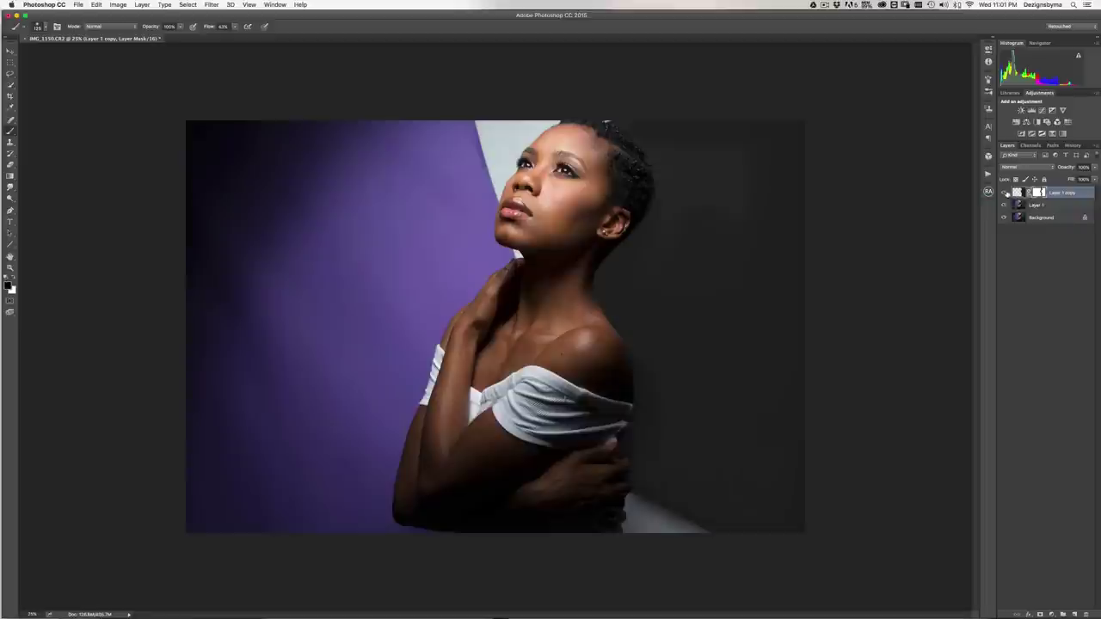
- Compare the portrait with and without the painted backdrop layer
{"action": "left_click", "coordinate": [1003, 191]}
{"action": "left_click", "coordinate": [1004, 192]}
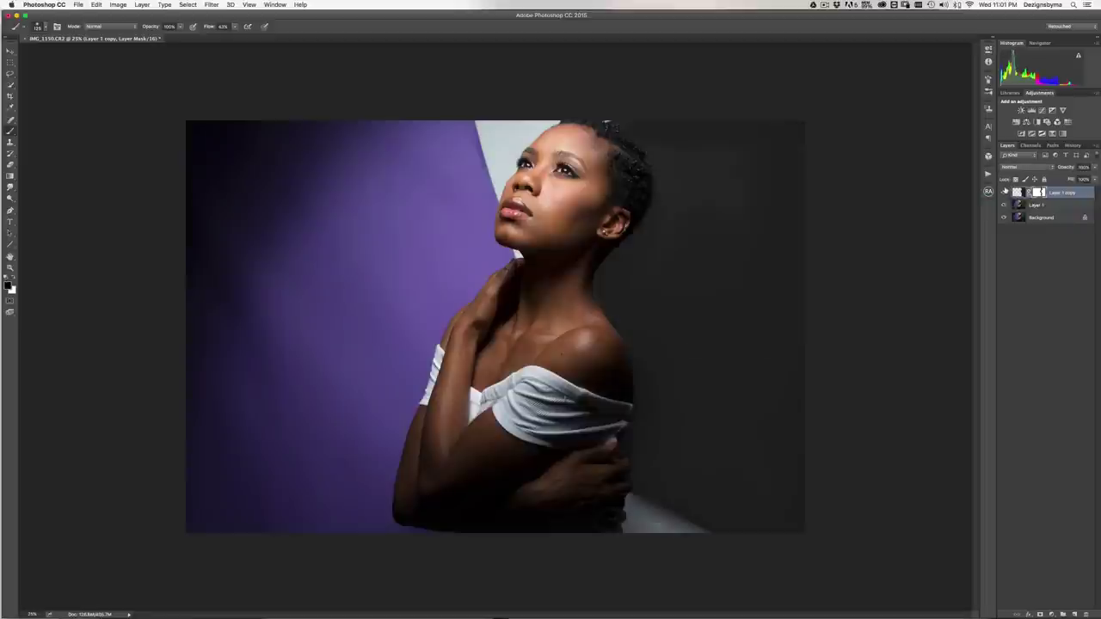
{"action": "left_click", "coordinate": [1007, 191]}
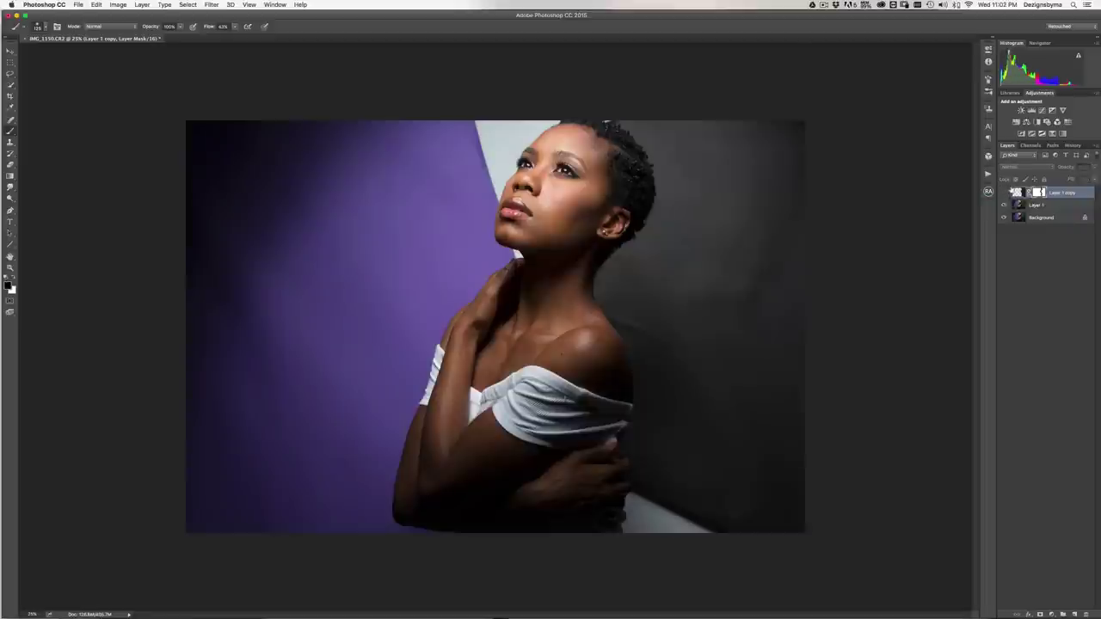
{"action": "left_click", "coordinate": [1005, 192]}
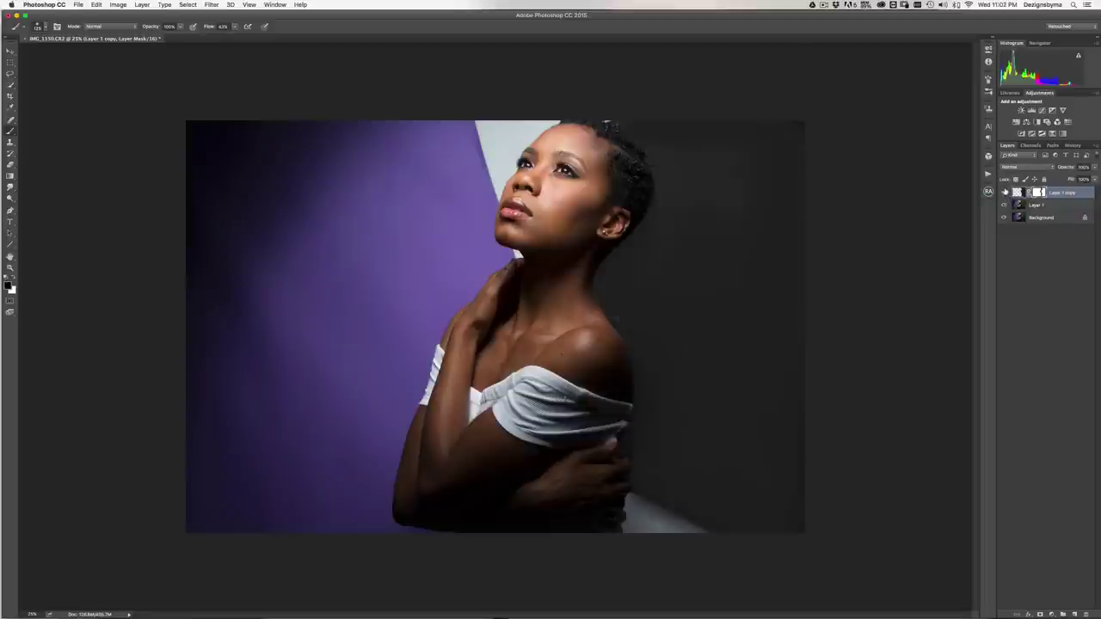
{"action": "left_click", "coordinate": [1004, 192]}
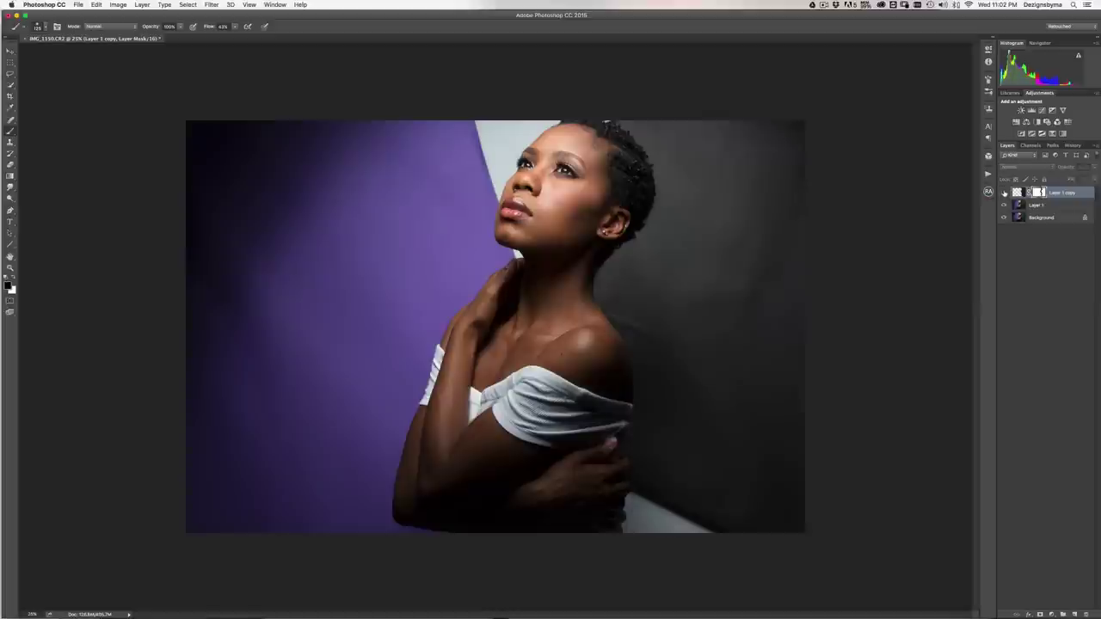
{"action": "left_click", "coordinate": [1003, 193]}
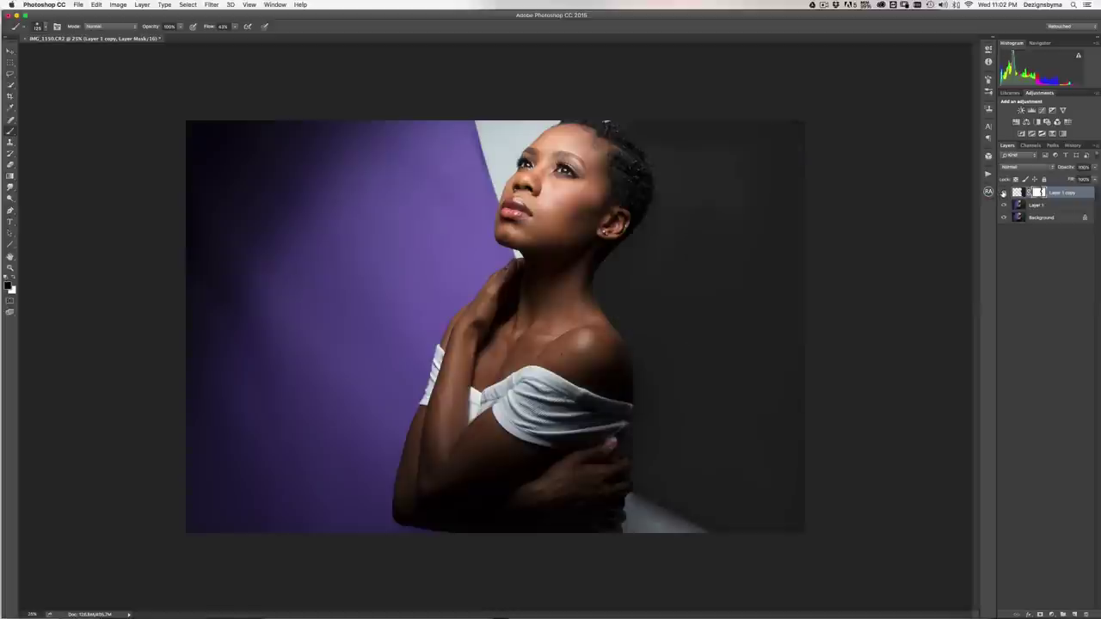
- Hide the masked, painted backdrop layer and delete it
{"action": "left_click", "coordinate": [1003, 193]}
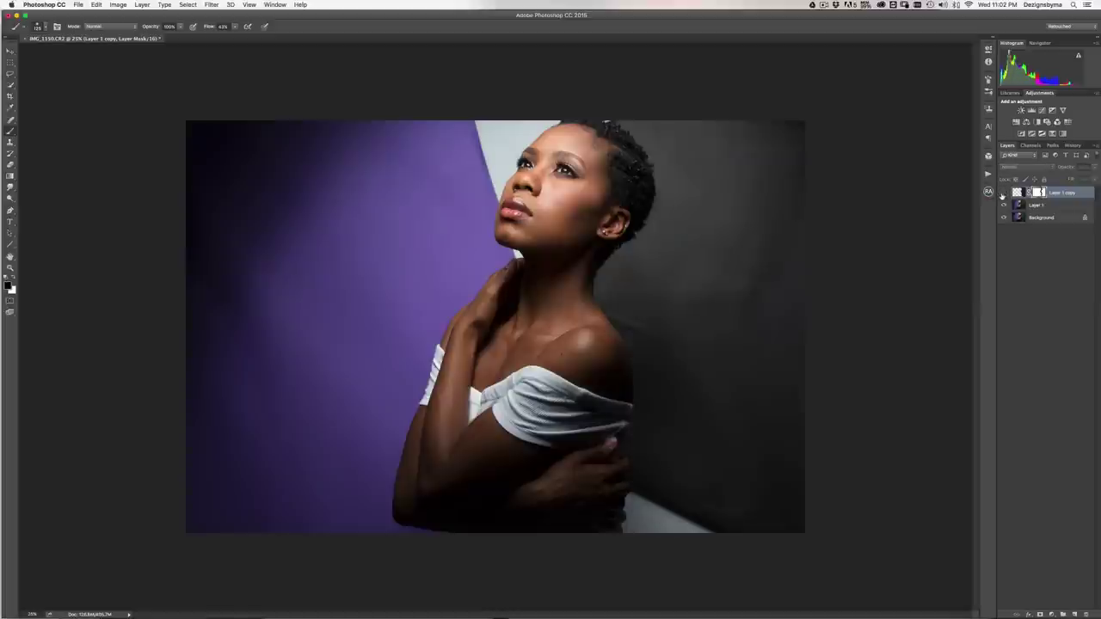
{"action": "left_click_drag", "start_coordinate": [1066, 193], "coordinate": [1089, 610]}
{"action": "left_click_drag", "start_coordinate": [1093, 543], "coordinate": [1086, 614]}
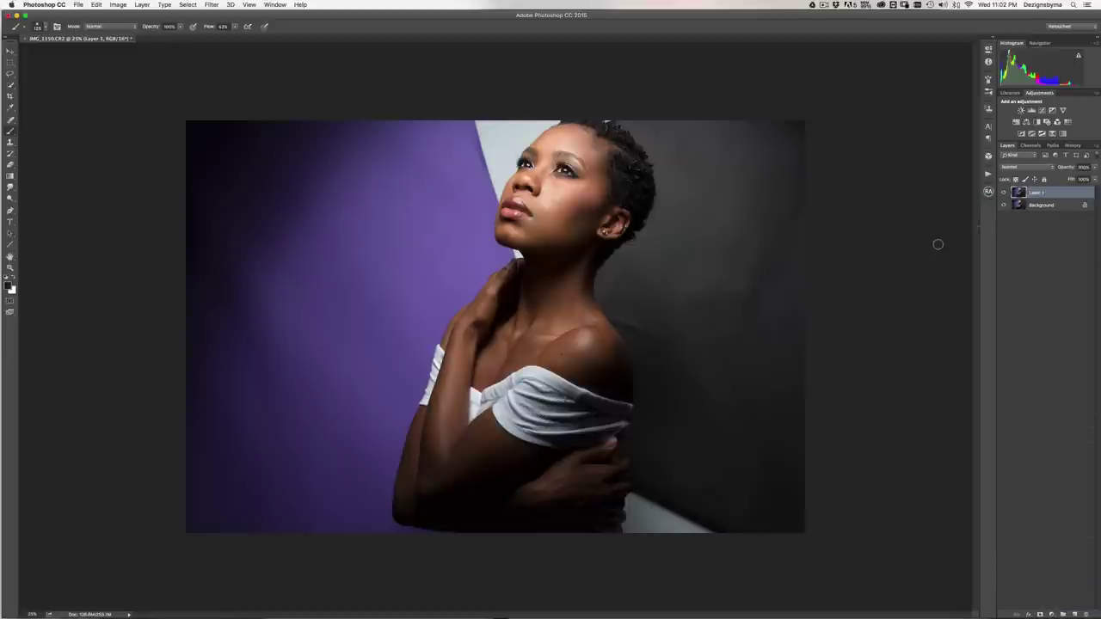
- Examine the dark backdrop's uneven tones and creases in Layer 1 at several magnifications
{"action": "key", "text": "super+minus"}
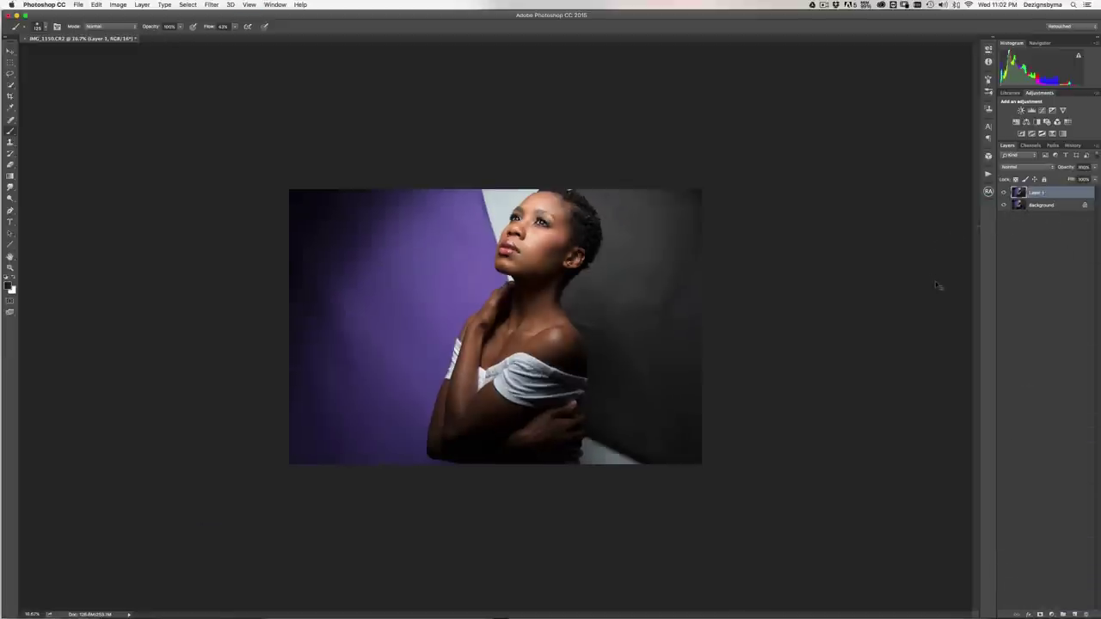
{"action": "key", "text": "super+plus"}
{"action": "key", "text": "super+plus"}
{"action": "key", "text": "super+minus"}
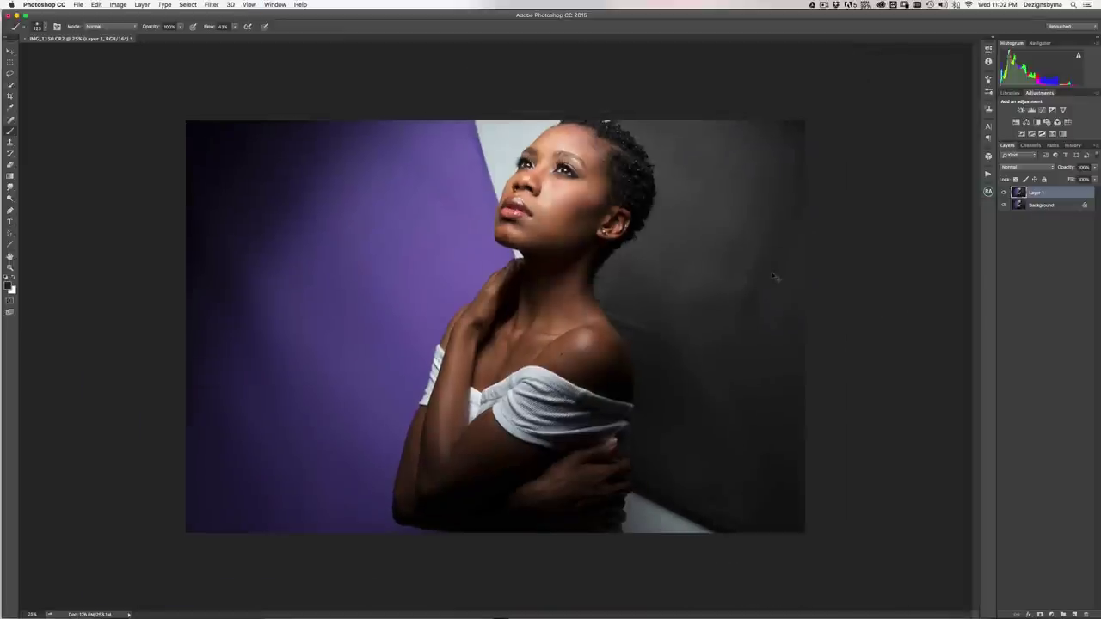
{"action": "key", "text": "super+equal"}
{"action": "key", "text": "super+minus"}
{"action": "key", "text": "super+equal"}
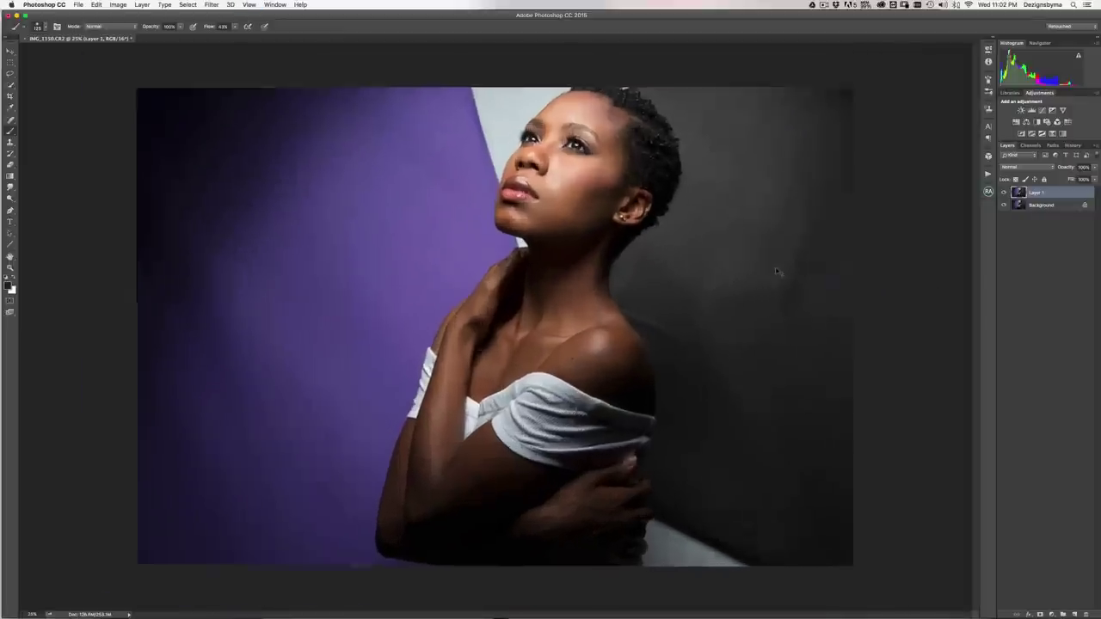
{"action": "key", "text": "super+minus"}
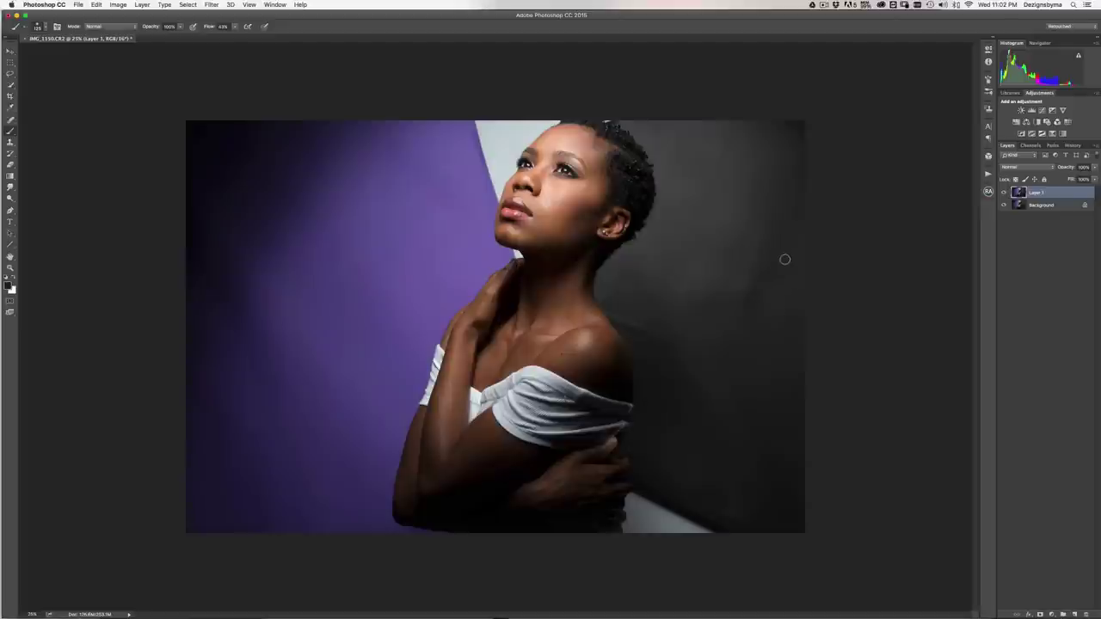
{"action": "key", "text": "super+equal"}
{"action": "key", "text": "super+minus"}
{"action": "key", "text": "super+minus"}
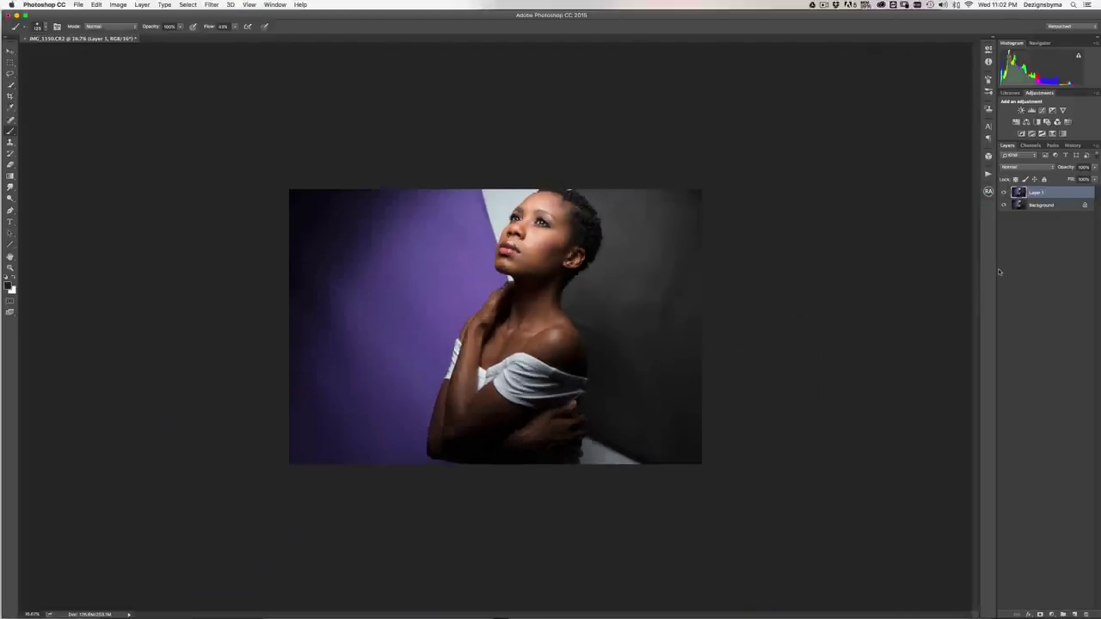
{"action": "key", "text": "super+equal"}
{"action": "key", "text": "super+equal"}
{"action": "key", "text": "super+minus"}
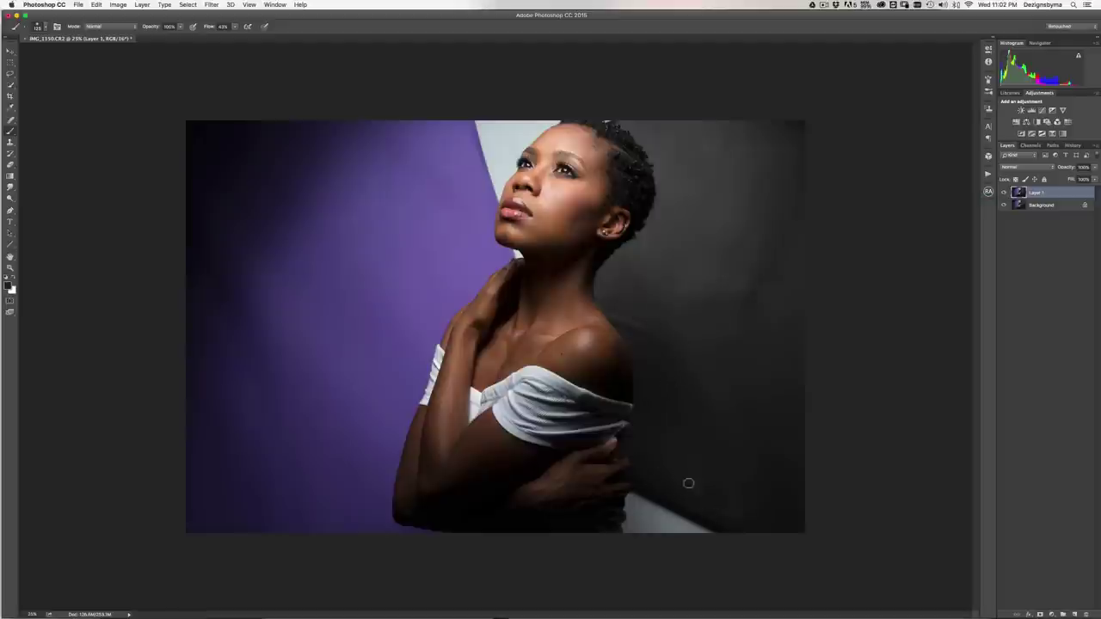
{"action": "key", "text": "super+plus"}
{"action": "key", "text": "super+minus"}
{"action": "key", "text": "super+equal"}
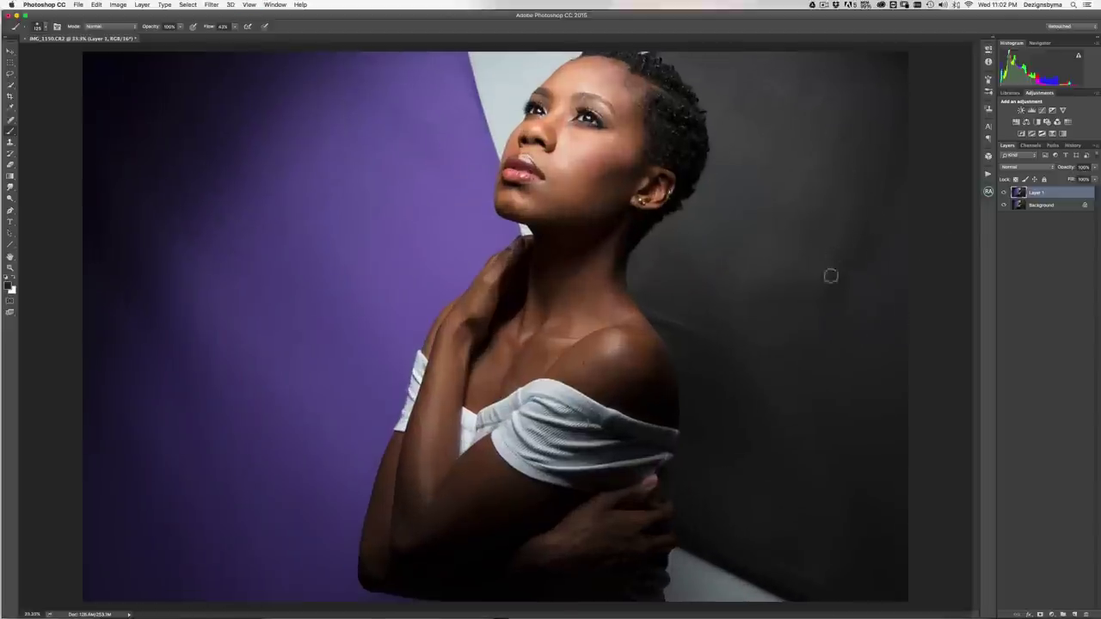
- With the Patch tool in Source mode, replace the long diagonal streak near the dark backdrop's outer edge with adjacent smoother backdrop
{"action": "left_click", "coordinate": [10, 75]}
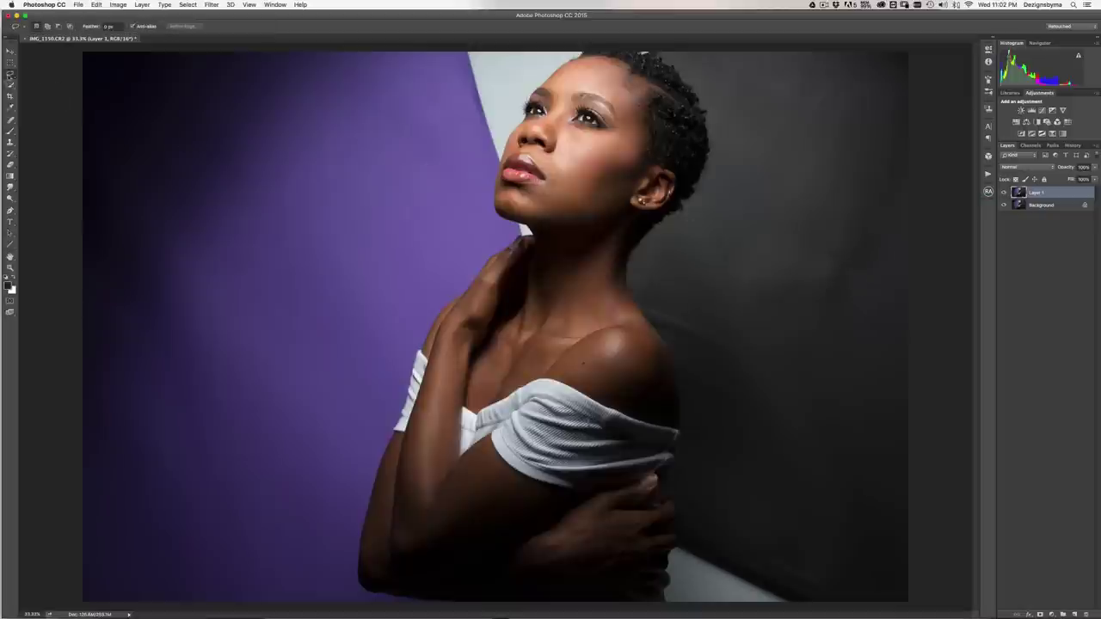
{"action": "left_click_drag", "start_coordinate": [12, 118], "coordinate": [54, 139]}
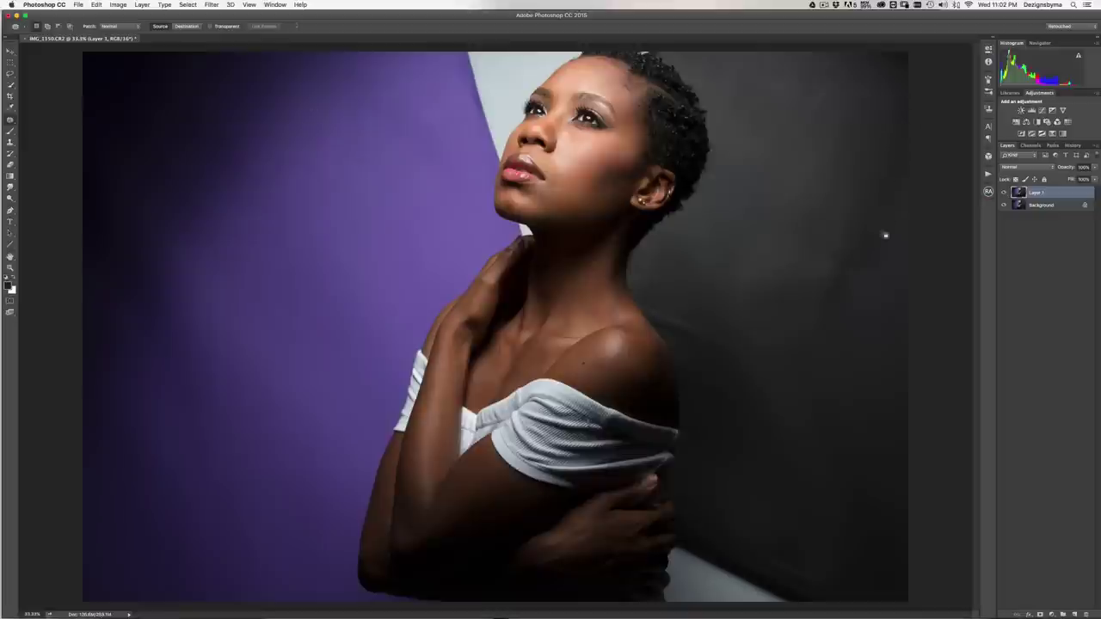
{"action": "mouse_move", "coordinate": [908, 171]}
{"action": "left_mouse_down"}
{"action": "mouse_move", "coordinate": [902, 98]}
{"action": "mouse_move", "coordinate": [862, 149]}
{"action": "mouse_move", "coordinate": [837, 241]}
{"action": "left_mouse_up"}
{"action": "mouse_move", "coordinate": [828, 303]}
{"action": "left_mouse_down"}
{"action": "mouse_move", "coordinate": [872, 250]}
{"action": "mouse_move", "coordinate": [907, 170]}
{"action": "left_mouse_up"}
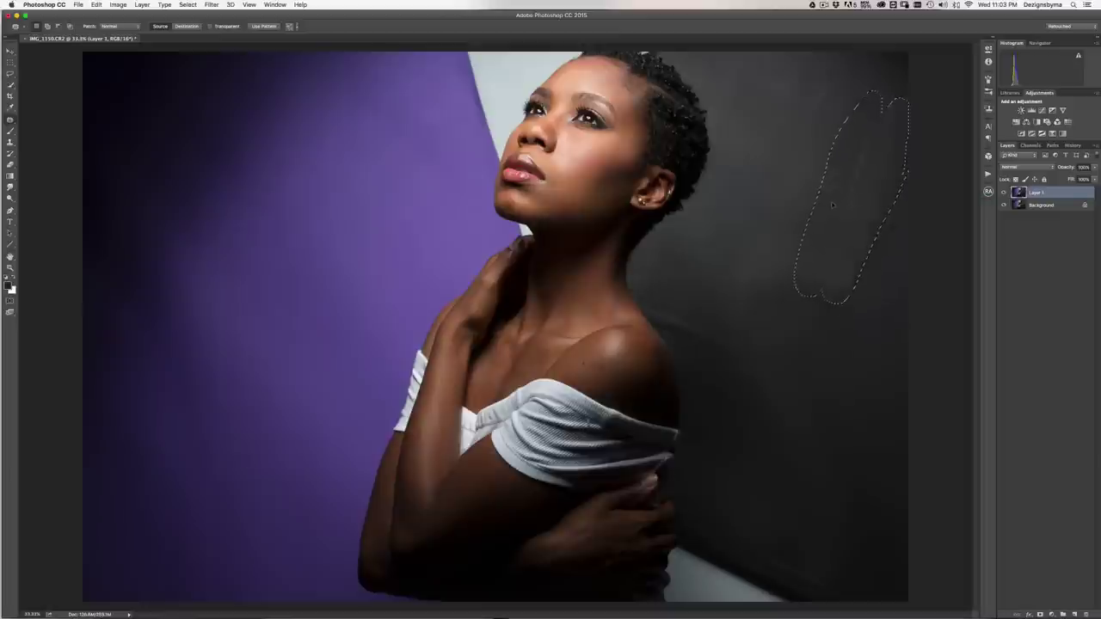
{"action": "left_click_drag", "start_coordinate": [832, 204], "coordinate": [809, 188]}
{"action": "key", "text": "super+d"}
{"action": "key", "text": "super+minus"}
{"action": "key", "text": "super+equal"}
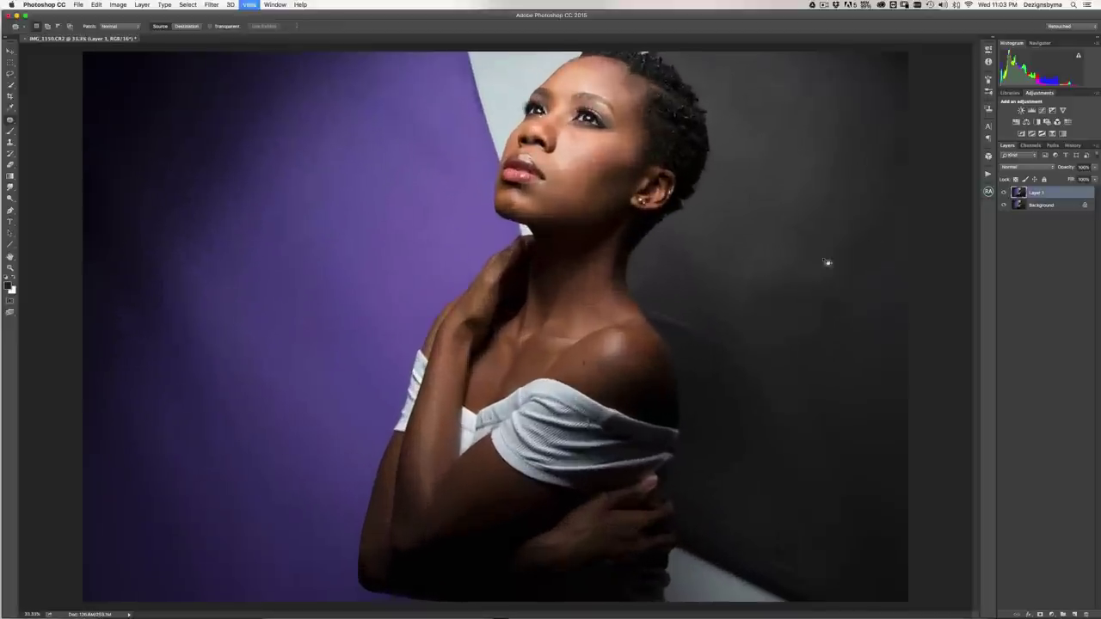
- Patch the marks around the former streak and along the dark backdrop's outer edge with nearby clean backdrop
{"action": "mouse_move", "coordinate": [867, 271]}
{"action": "left_mouse_down"}
{"action": "mouse_move", "coordinate": [908, 209]}
{"action": "mouse_move", "coordinate": [904, 144]}
{"action": "mouse_move", "coordinate": [854, 223]}
{"action": "mouse_move", "coordinate": [849, 257]}
{"action": "mouse_move", "coordinate": [866, 257]}
{"action": "mouse_move", "coordinate": [815, 239]}
{"action": "left_mouse_up"}
{"action": "key", "text": "super+d"}
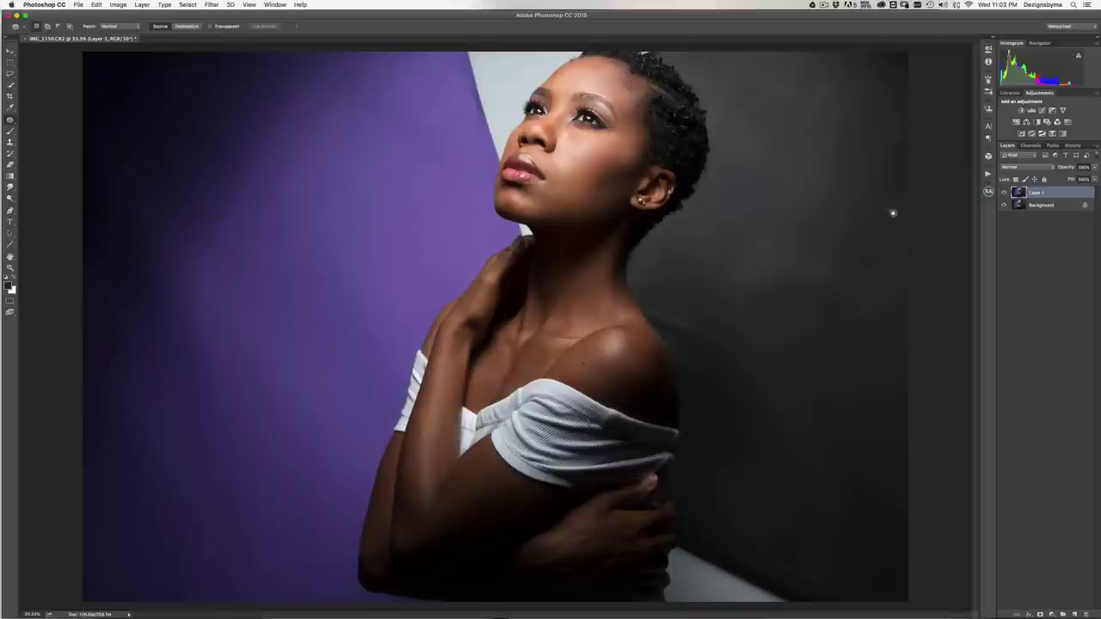
{"action": "left_click_drag", "start_coordinate": [910, 151], "coordinate": [884, 201]}
{"action": "left_click_drag", "start_coordinate": [906, 154], "coordinate": [898, 246]}
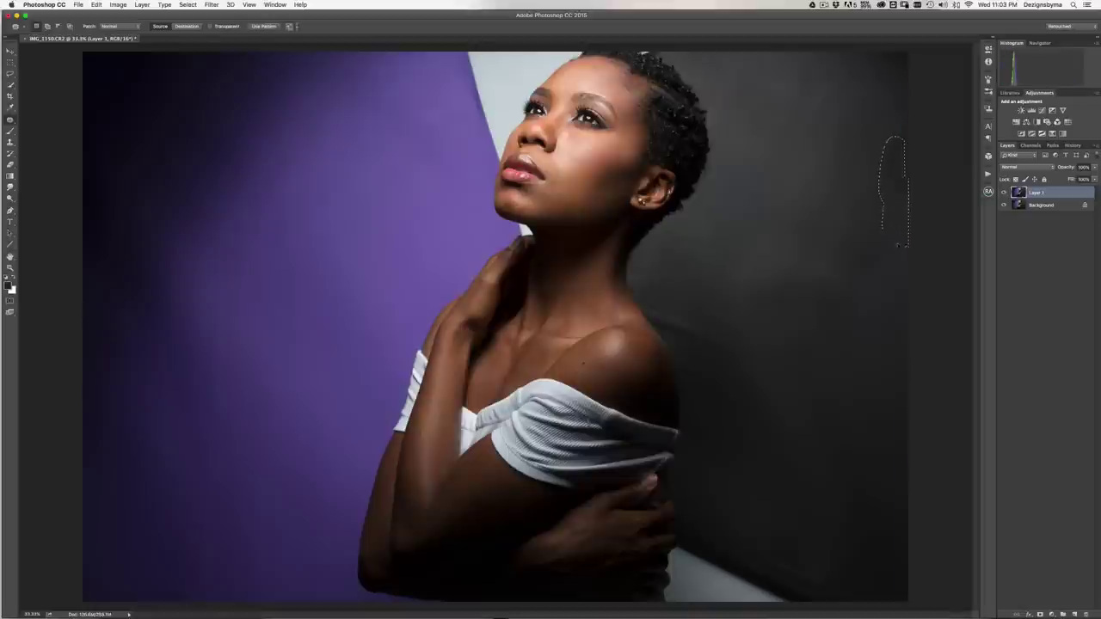
{"action": "left_click_drag", "start_coordinate": [897, 291], "coordinate": [894, 296]}
{"action": "key", "text": "super+d"}
{"action": "mouse_move", "coordinate": [913, 156]}
{"action": "left_mouse_down"}
{"action": "mouse_move", "coordinate": [903, 198]}
{"action": "mouse_move", "coordinate": [913, 156]}
{"action": "mouse_move", "coordinate": [896, 100]}
{"action": "left_mouse_up"}
{"action": "key", "text": "ctrl+d"}
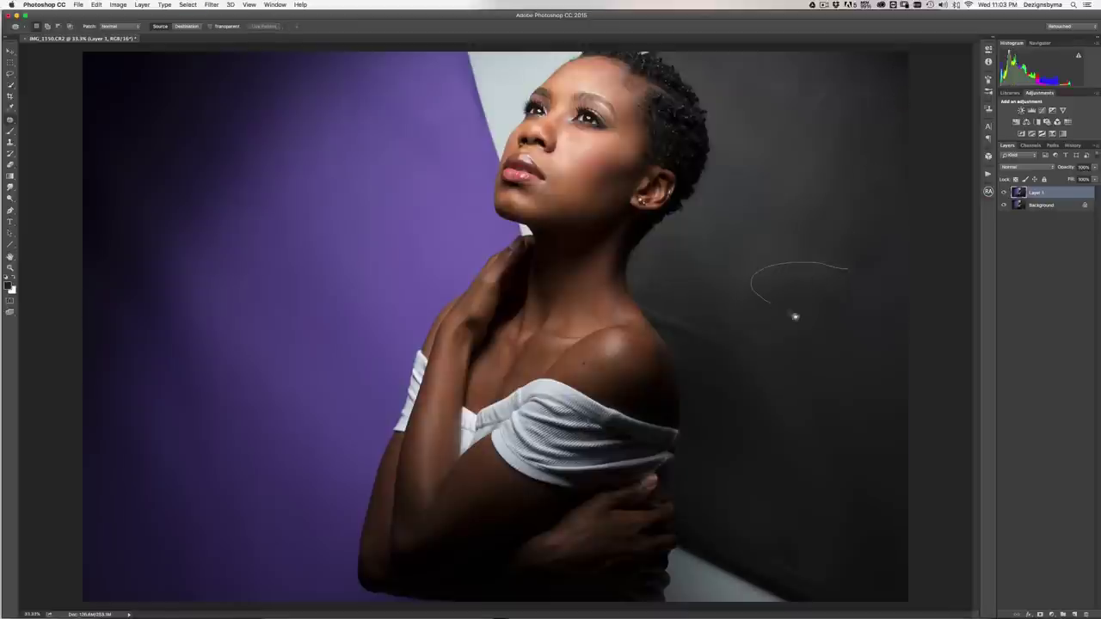
- Patch an oval uneven area in the middle of the dark backdrop and a small mark beside it
{"action": "mouse_move", "coordinate": [795, 316]}
{"action": "left_mouse_down"}
{"action": "mouse_move", "coordinate": [838, 322]}
{"action": "mouse_move", "coordinate": [867, 296]}
{"action": "mouse_move", "coordinate": [800, 379]}
{"action": "left_mouse_up"}
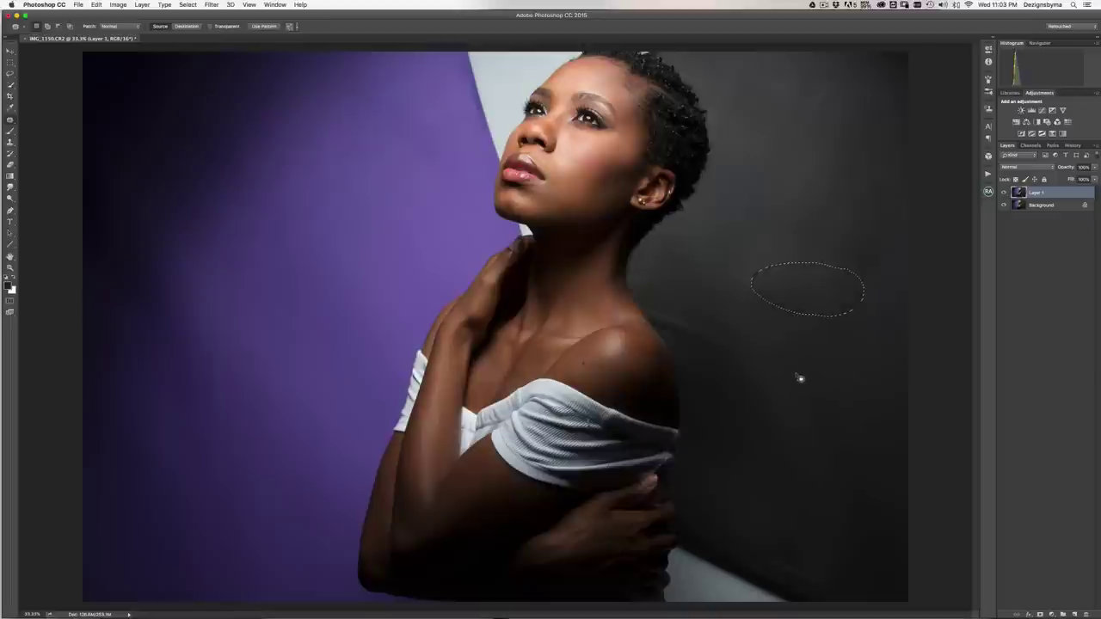
{"action": "key", "text": "ctrl+d"}
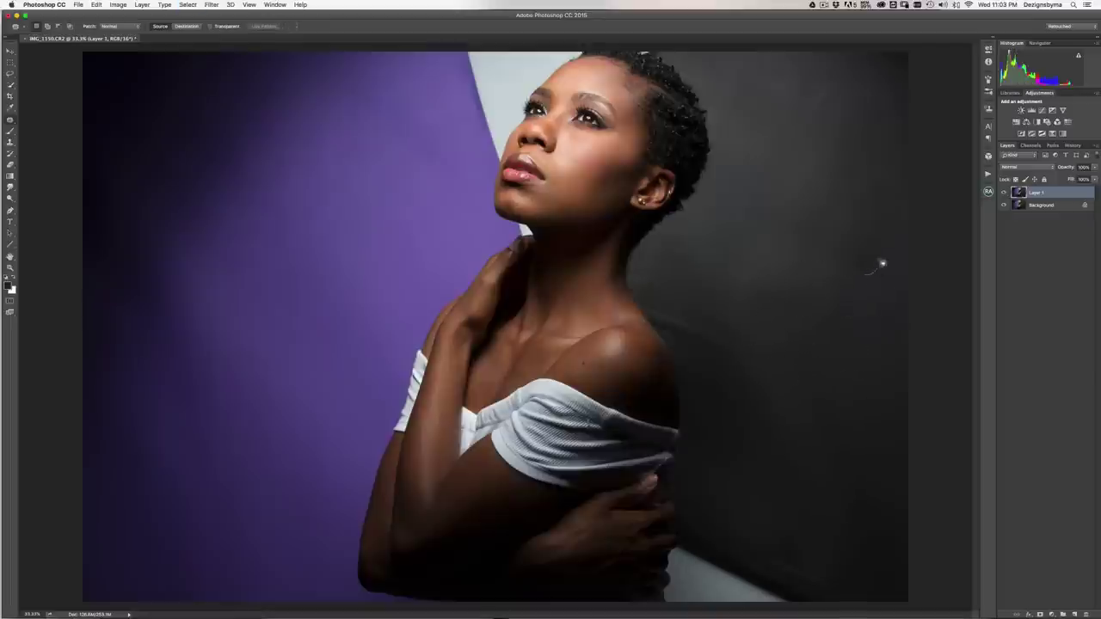
{"action": "left_click_drag", "start_coordinate": [871, 282], "coordinate": [865, 277]}
{"action": "key", "text": "ctrl+d"}
{"action": "key", "text": "ctrl+minus"}
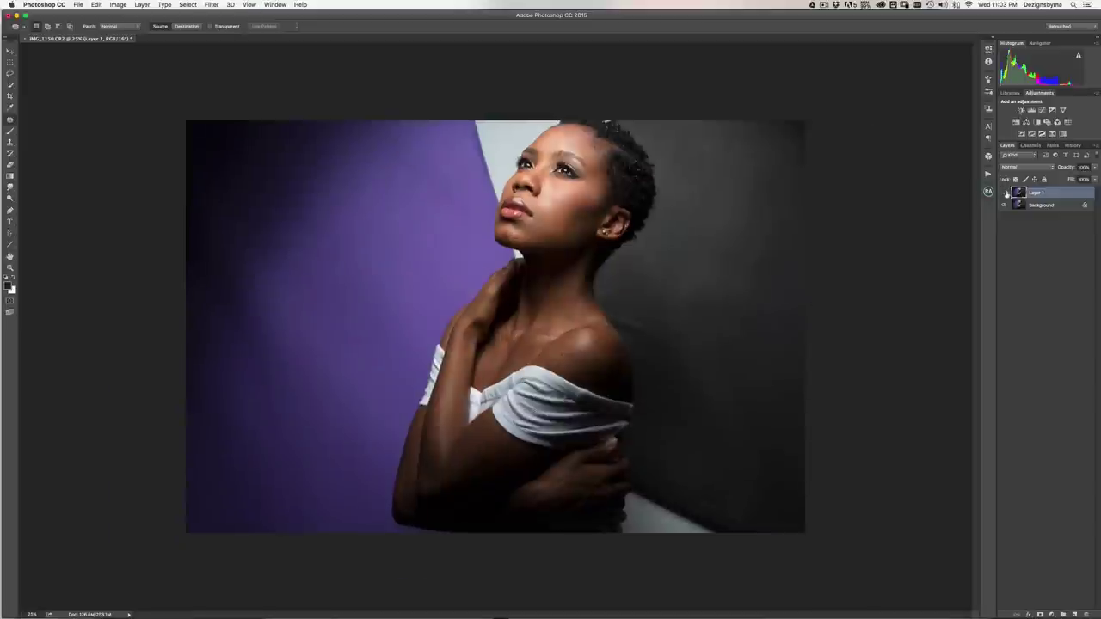
{"action": "key", "text": "ctrl+minus"}
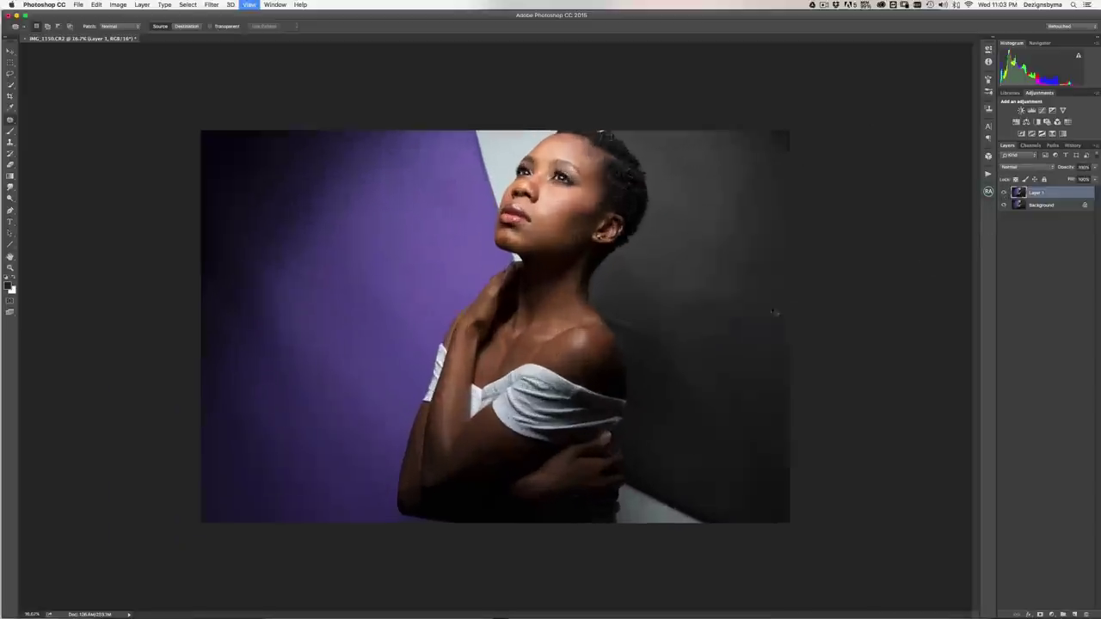
- Patch the two uneven areas of the dark backdrop beside the shoulder with adjacent smoother backdrop
{"action": "key", "text": "ctrl+0"}
{"action": "key", "text": "ctrl+plus"}
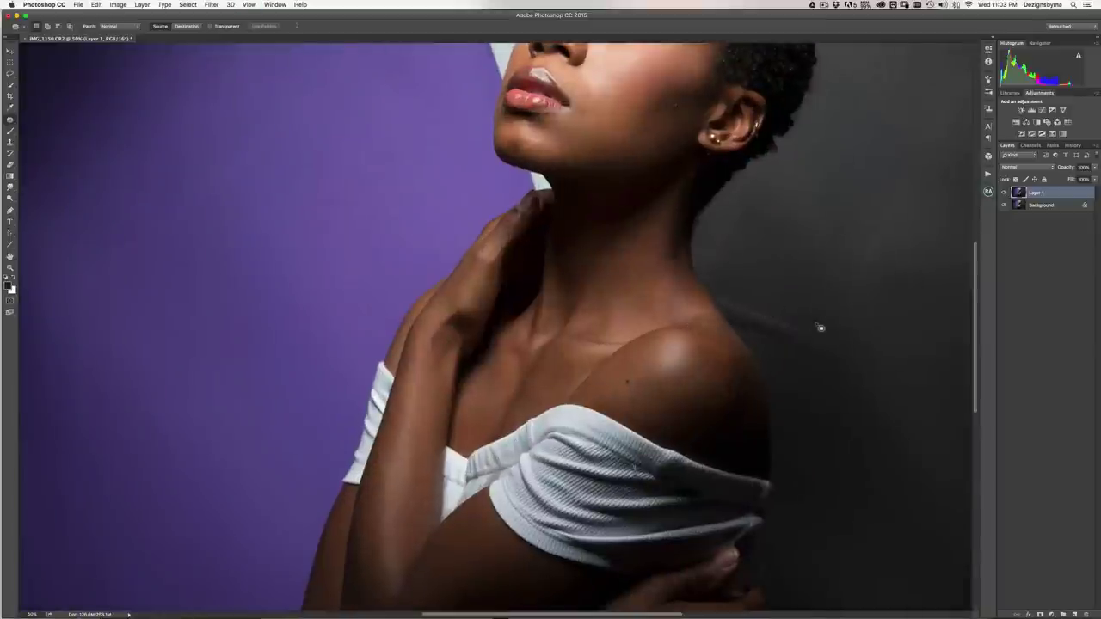
{"action": "key", "text": "super+minus"}
{"action": "key", "text": "super+minus"}
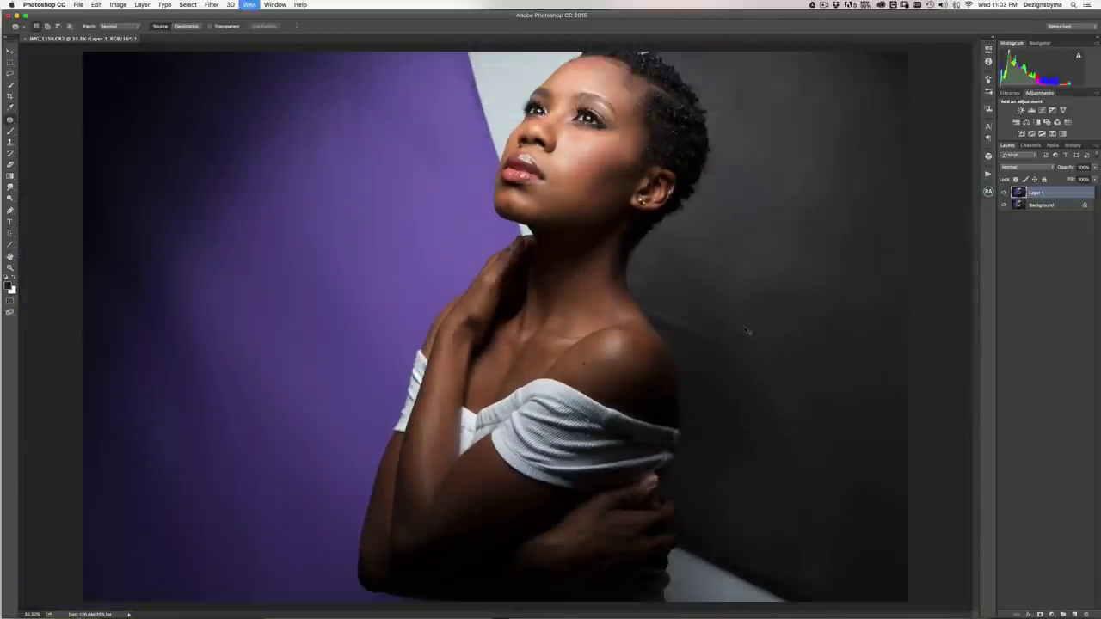
{"action": "key", "text": "super+plus"}
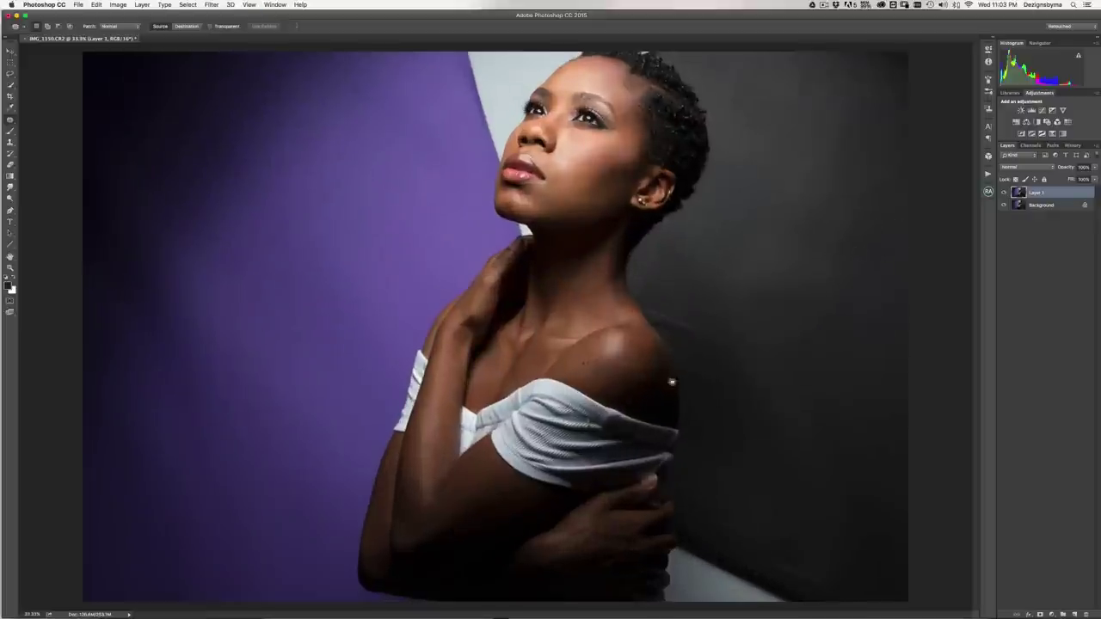
{"action": "key", "text": "ctrl+plus"}
{"action": "mouse_move", "coordinate": [851, 338]}
{"action": "left_mouse_down"}
{"action": "mouse_move", "coordinate": [798, 374]}
{"action": "mouse_move", "coordinate": [786, 405]}
{"action": "mouse_move", "coordinate": [854, 441]}
{"action": "mouse_move", "coordinate": [870, 346]}
{"action": "left_mouse_up"}
{"action": "key", "text": "ctrl+minus"}
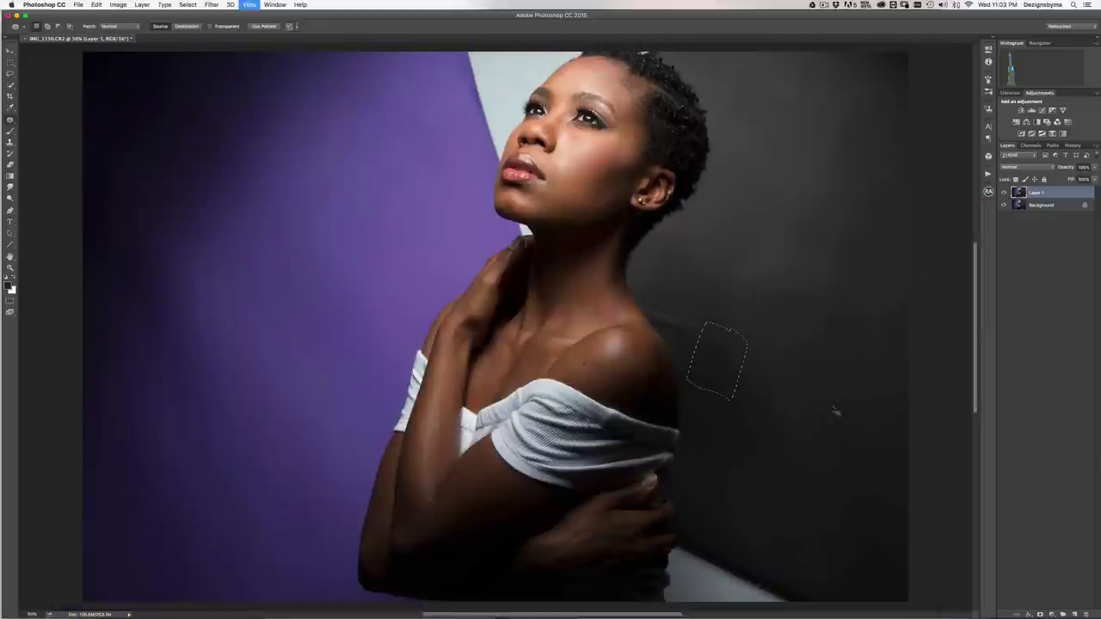
{"action": "left_click_drag", "start_coordinate": [729, 392], "coordinate": [737, 474]}
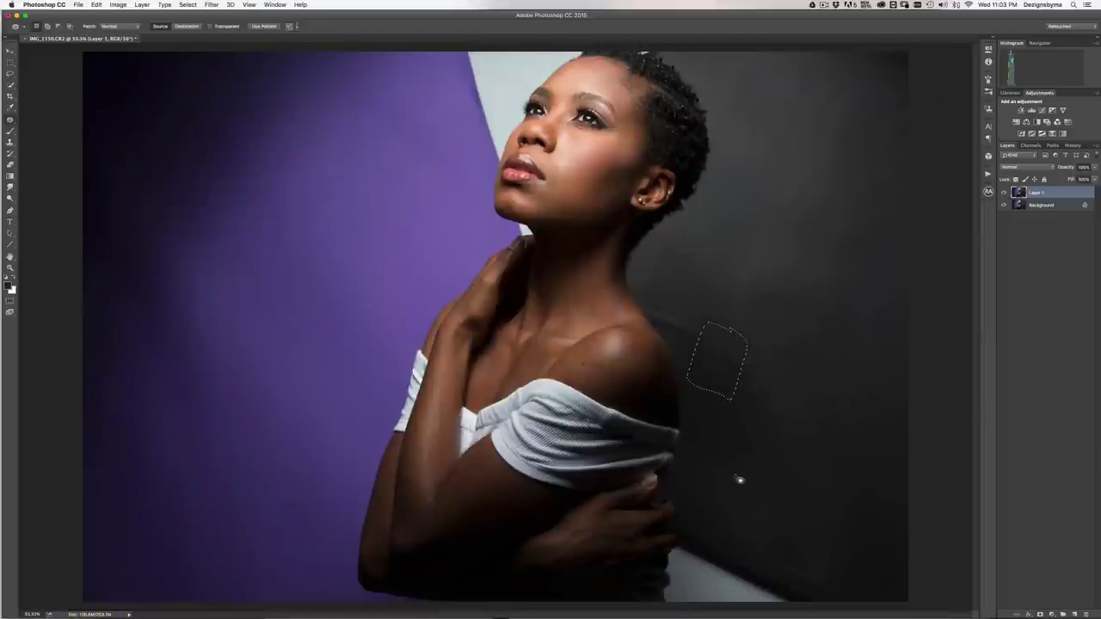
{"action": "key", "text": "ctrl+d"}
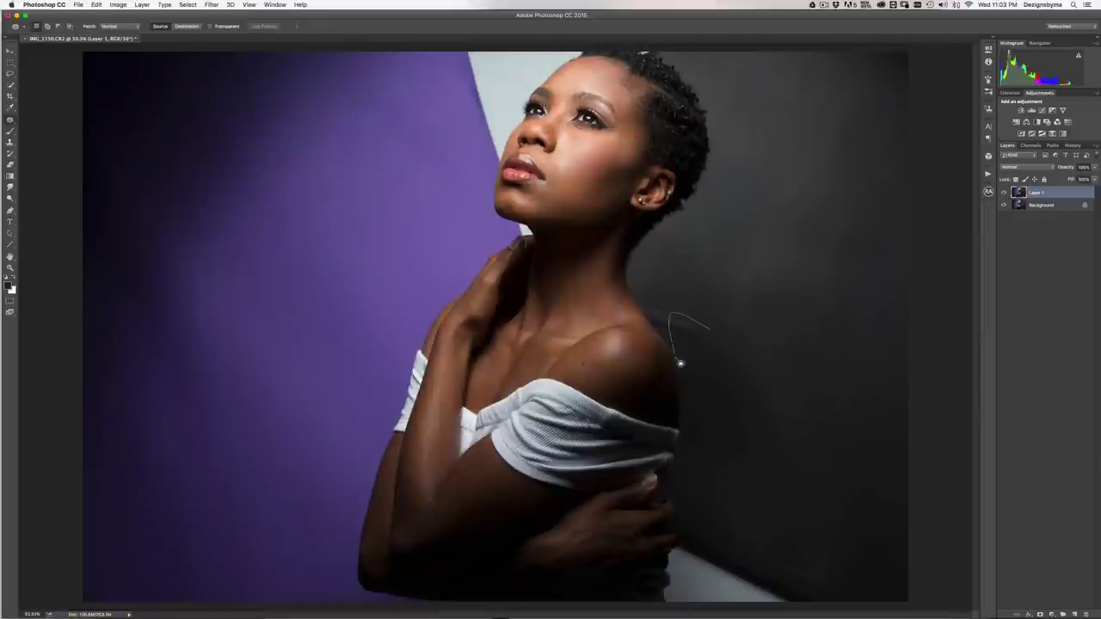
{"action": "mouse_move", "coordinate": [703, 384]}
{"action": "left_mouse_down"}
{"action": "mouse_move", "coordinate": [717, 353]}
{"action": "mouse_move", "coordinate": [741, 365]}
{"action": "left_mouse_up"}
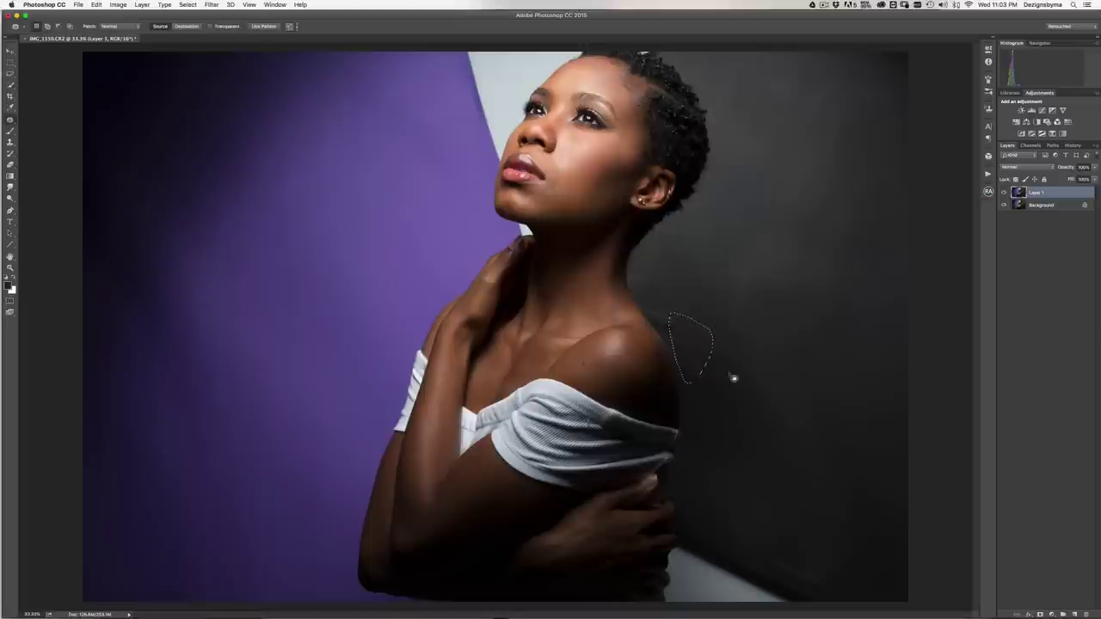
{"action": "key", "text": "super+d"}
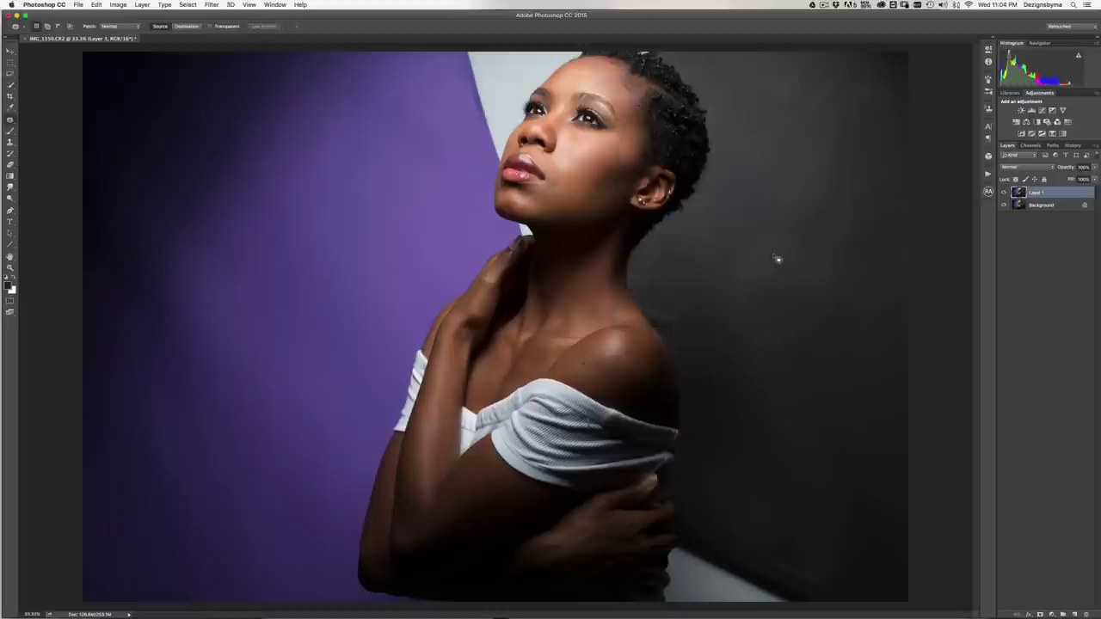
- Patch the long narrow diagonal crease running from the dark backdrop's upper edge toward the neck with adjacent clean backdrop
{"action": "left_click_drag", "start_coordinate": [780, 123], "coordinate": [745, 202]}
{"action": "left_click_drag", "start_coordinate": [712, 269], "coordinate": [754, 214]}
{"action": "left_click_drag", "start_coordinate": [809, 106], "coordinate": [819, 55]}
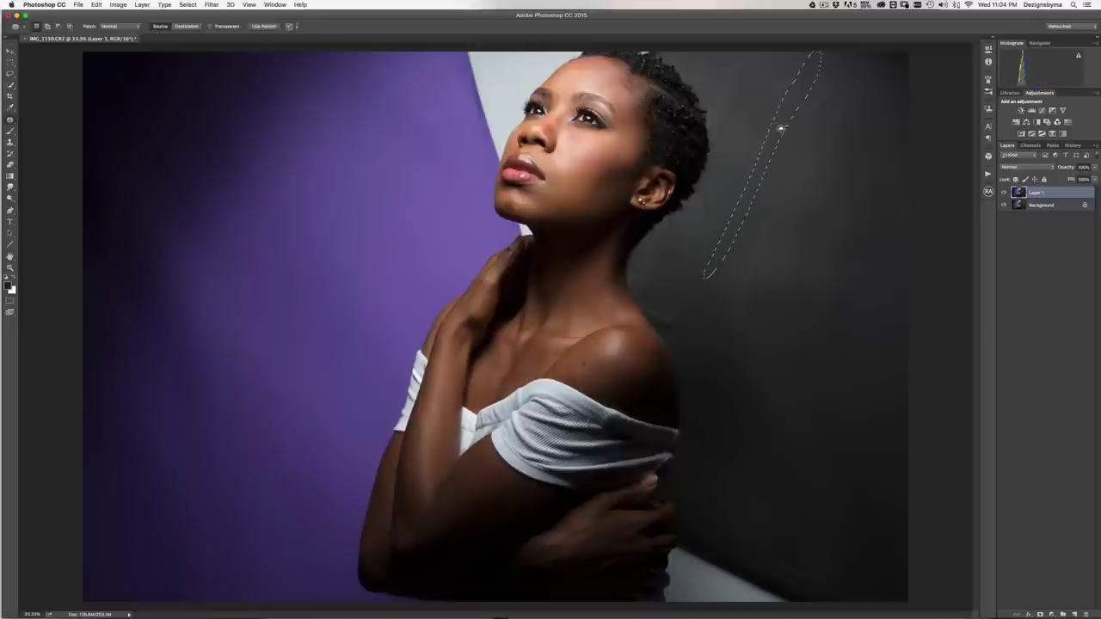
{"action": "mouse_move", "coordinate": [770, 131]}
{"action": "left_mouse_down"}
{"action": "mouse_move", "coordinate": [751, 125]}
{"action": "mouse_move", "coordinate": [731, 200]}
{"action": "left_mouse_up"}
{"action": "key", "text": "ctrl+d"}
{"action": "left_click", "coordinate": [822, 135]}
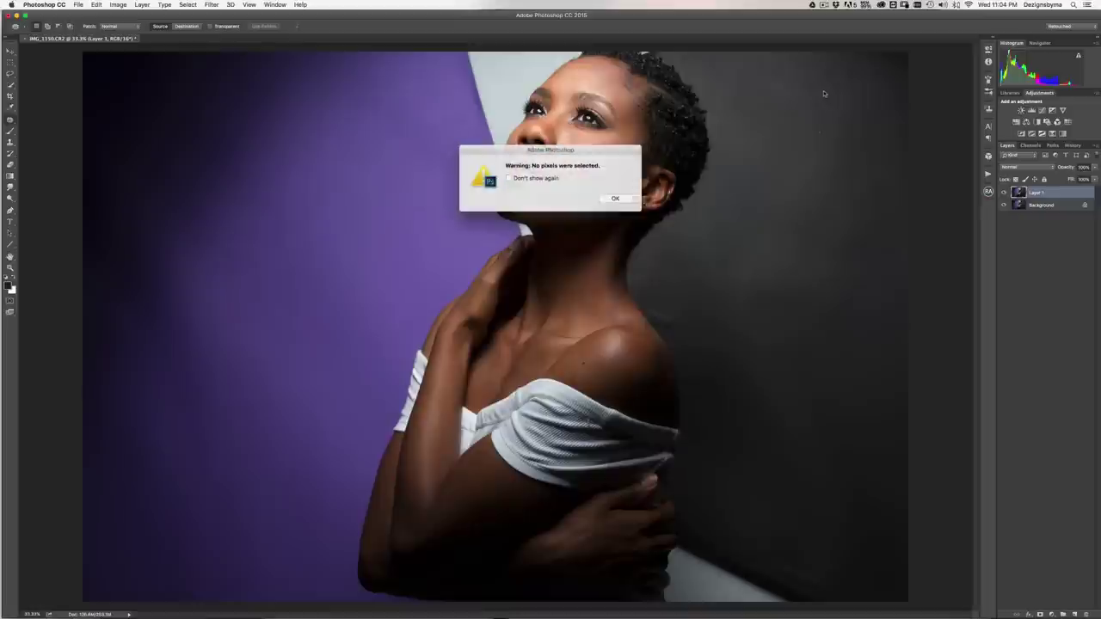
{"action": "left_click", "coordinate": [615, 199]}
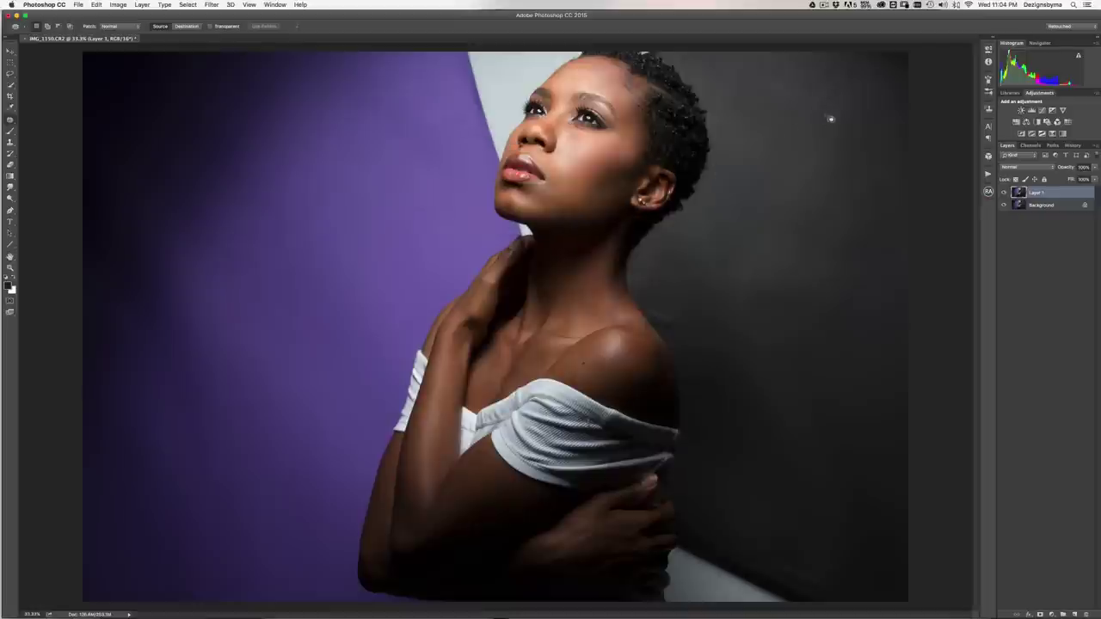
- Patch the uneven spots in the upper outer part of the dark backdrop and the faint mark near its middle
{"action": "left_click_drag", "start_coordinate": [828, 115], "coordinate": [828, 151]}
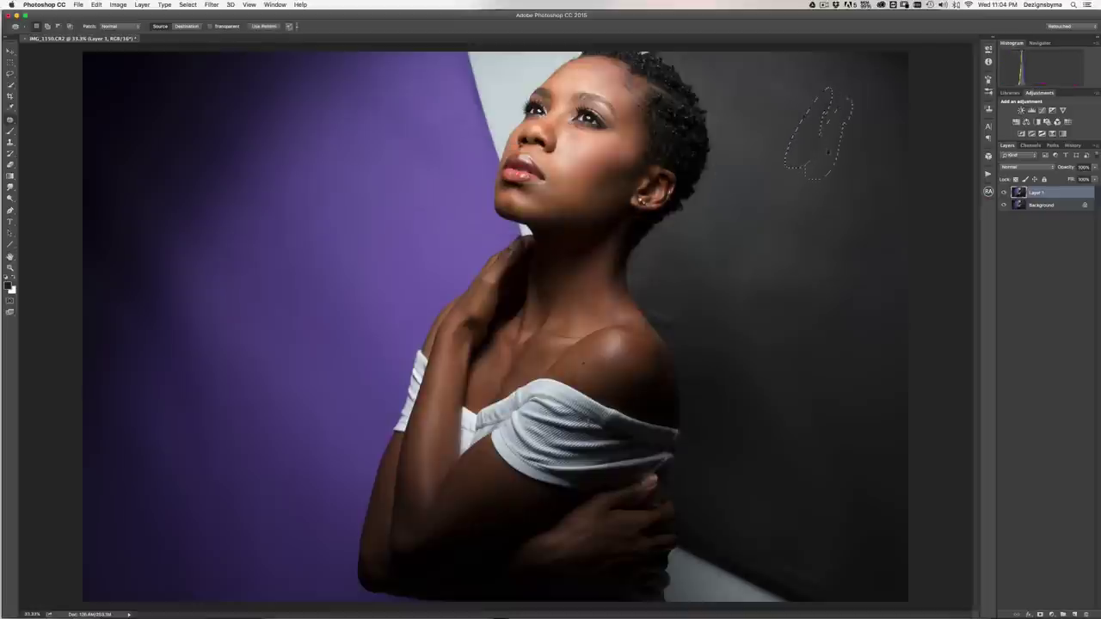
{"action": "key", "text": "super+d"}
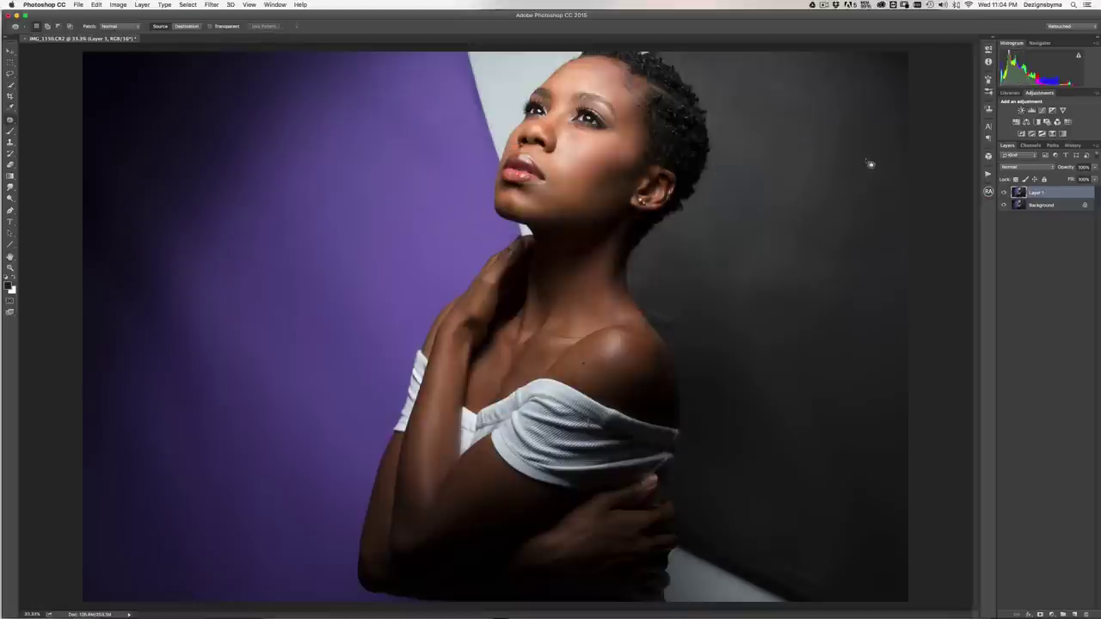
{"action": "left_click_drag", "start_coordinate": [848, 187], "coordinate": [843, 194]}
{"action": "key", "text": "super+d"}
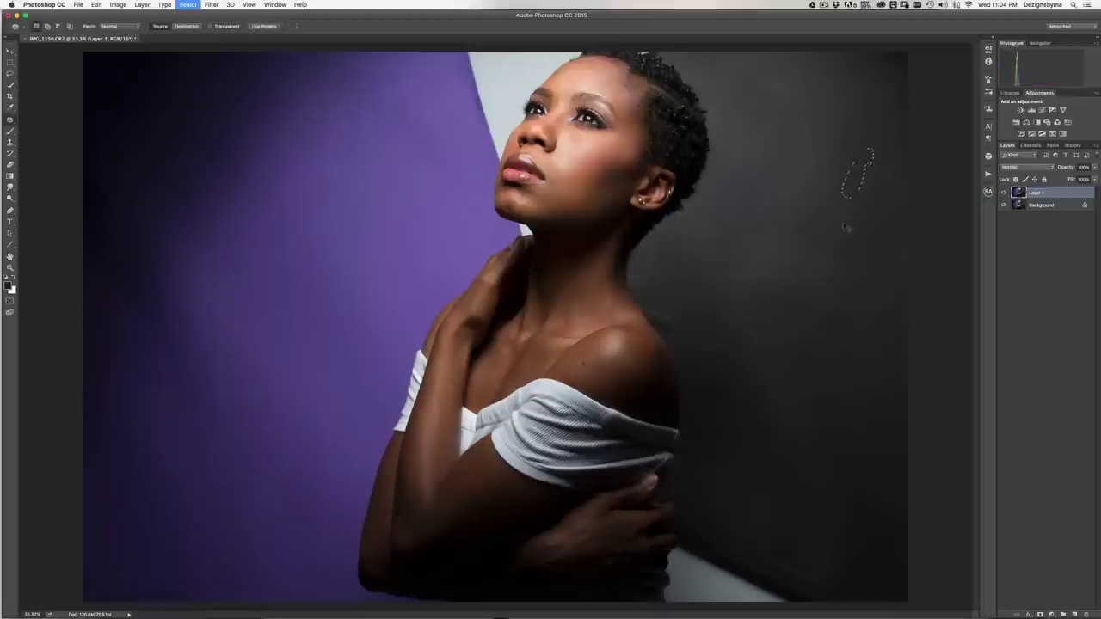
{"action": "left_click_drag", "start_coordinate": [755, 243], "coordinate": [738, 291]}
{"action": "key", "text": "super+d"}
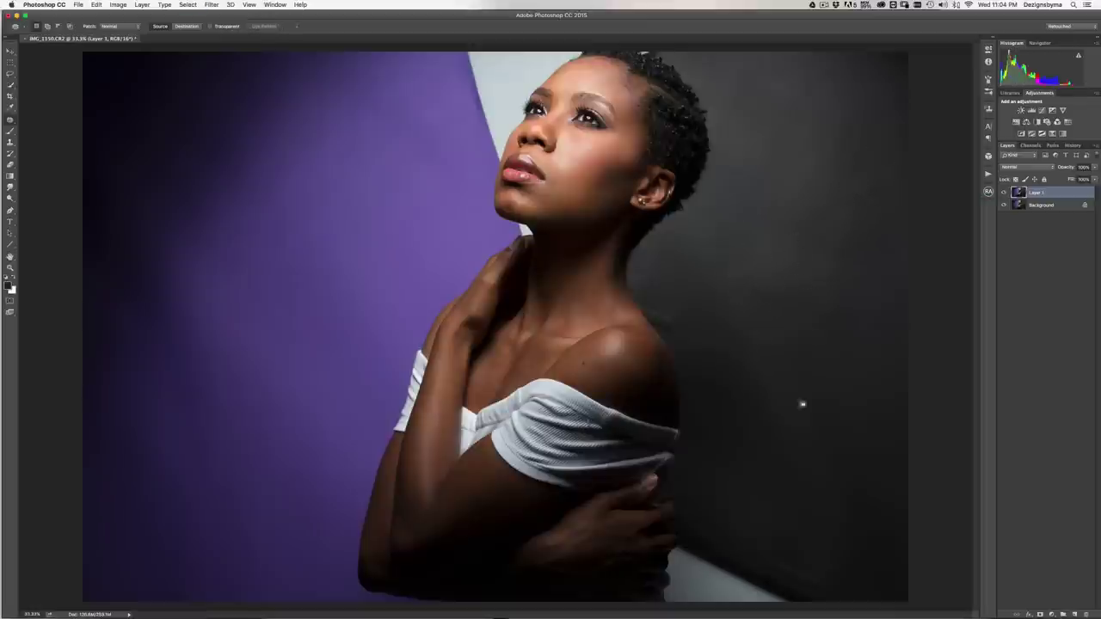
- Hide and show Layer 1 to compare the patched backdrop with the original
{"action": "key", "text": "super+minus"}
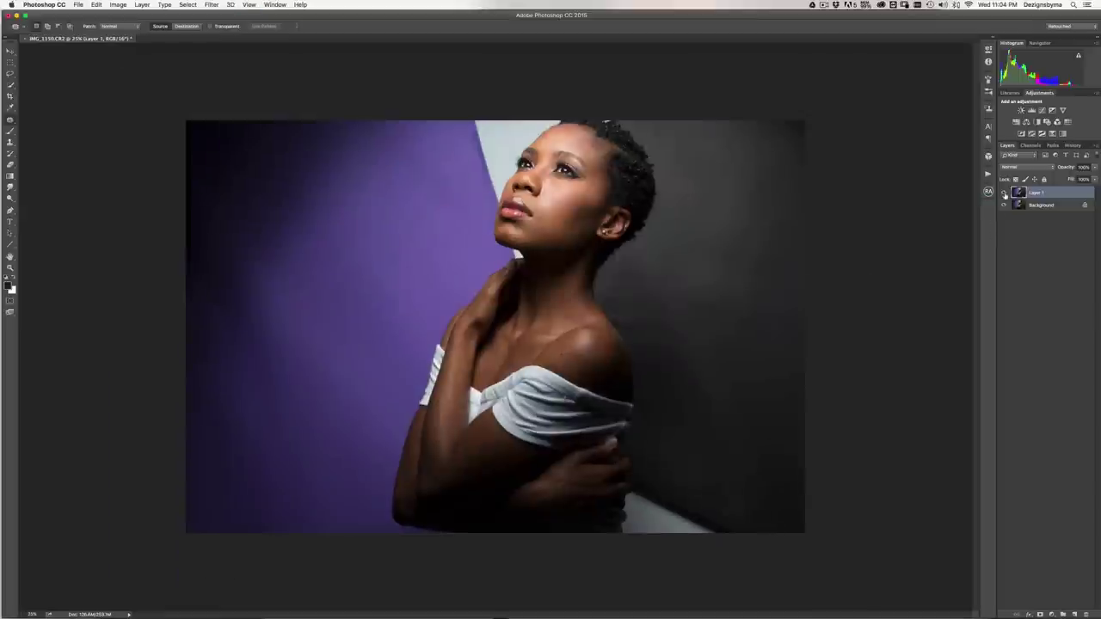
{"action": "left_click", "coordinate": [1004, 193]}
{"action": "left_click", "coordinate": [1003, 193]}
- Patch the uneven dark backdrop beyond the shoulder and upper arm and check it at reduced magnification
{"action": "mouse_move", "coordinate": [698, 335]}
{"action": "left_mouse_down"}
{"action": "mouse_move", "coordinate": [693, 387]}
{"action": "mouse_move", "coordinate": [733, 462]}
{"action": "mouse_move", "coordinate": [758, 406]}
{"action": "mouse_move", "coordinate": [738, 387]}
{"action": "mouse_move", "coordinate": [756, 348]}
{"action": "mouse_move", "coordinate": [754, 361]}
{"action": "mouse_move", "coordinate": [688, 344]}
{"action": "mouse_move", "coordinate": [721, 410]}
{"action": "mouse_move", "coordinate": [729, 379]}
{"action": "mouse_move", "coordinate": [688, 467]}
{"action": "left_mouse_up"}
{"action": "key", "text": "super+d"}
{"action": "key", "text": "super+d"}
{"action": "key", "text": "super+minus"}
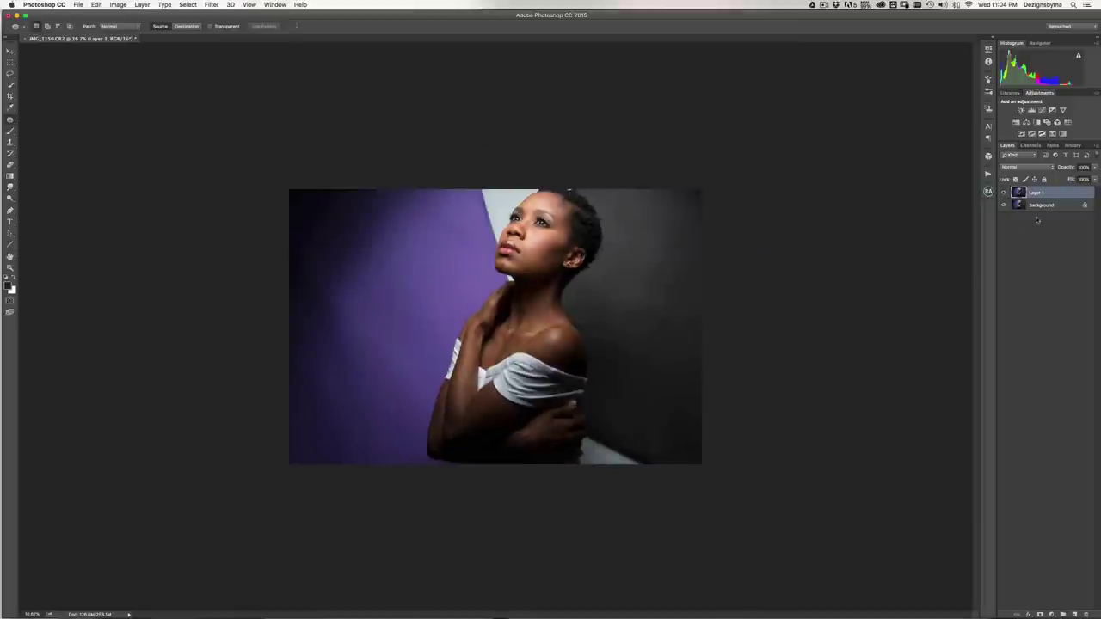
{"action": "key", "text": "super+plus"}
{"action": "key", "text": "super+plus"}
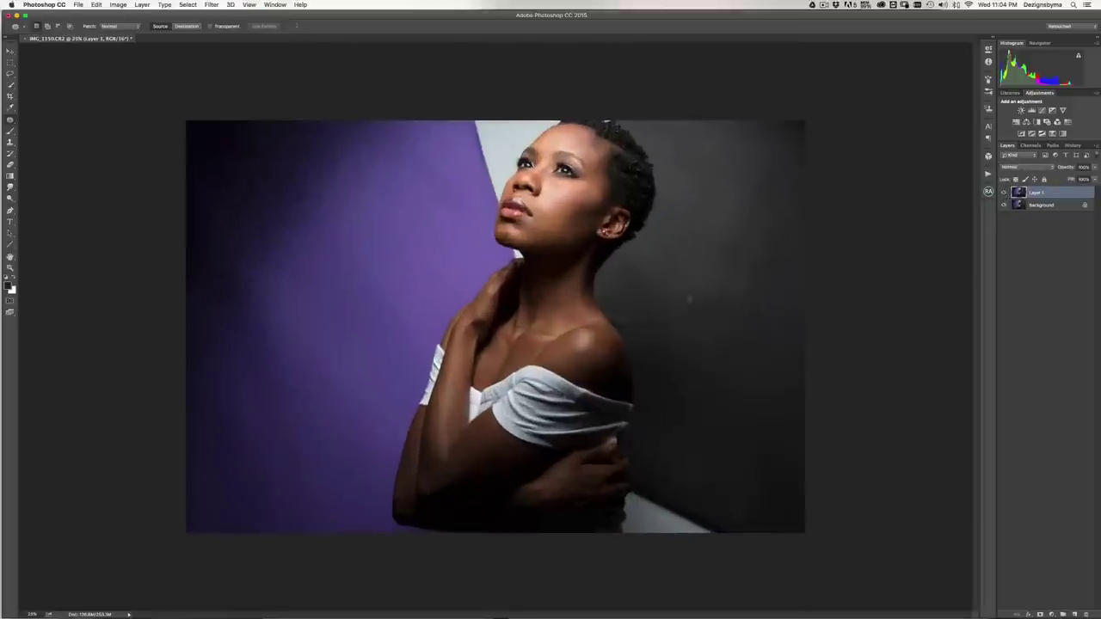
- With the Clone Stamp, cover the crease beside the neck and shoulder with nearby clean backdrop
{"action": "left_click", "coordinate": [11, 142]}
{"action": "key", "text": "super+plus"}
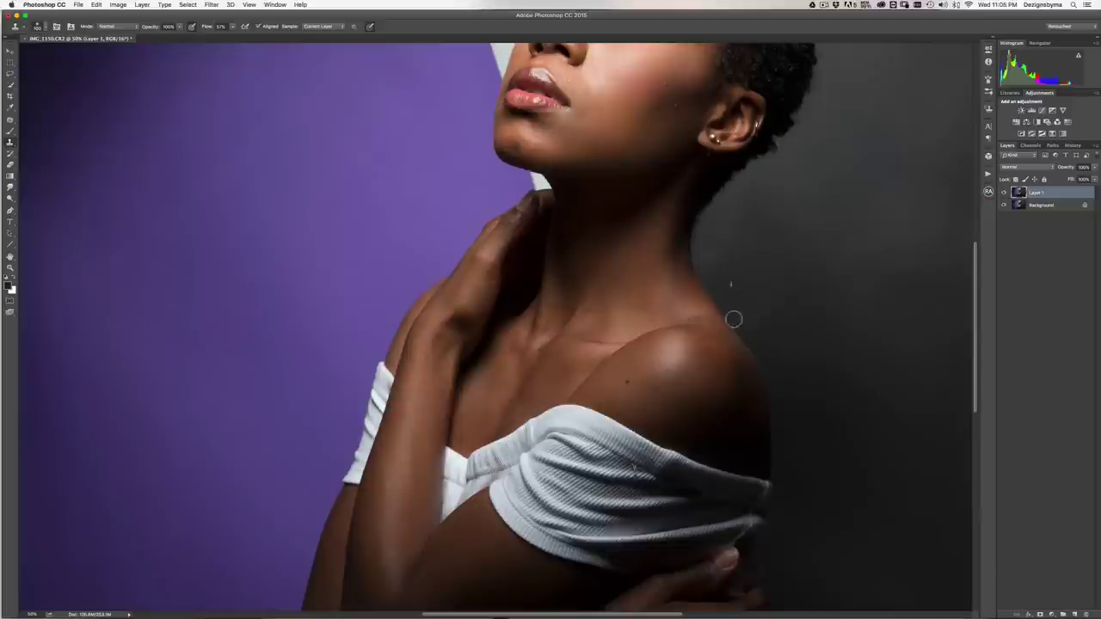
{"action": "key", "text": "super+minus"}
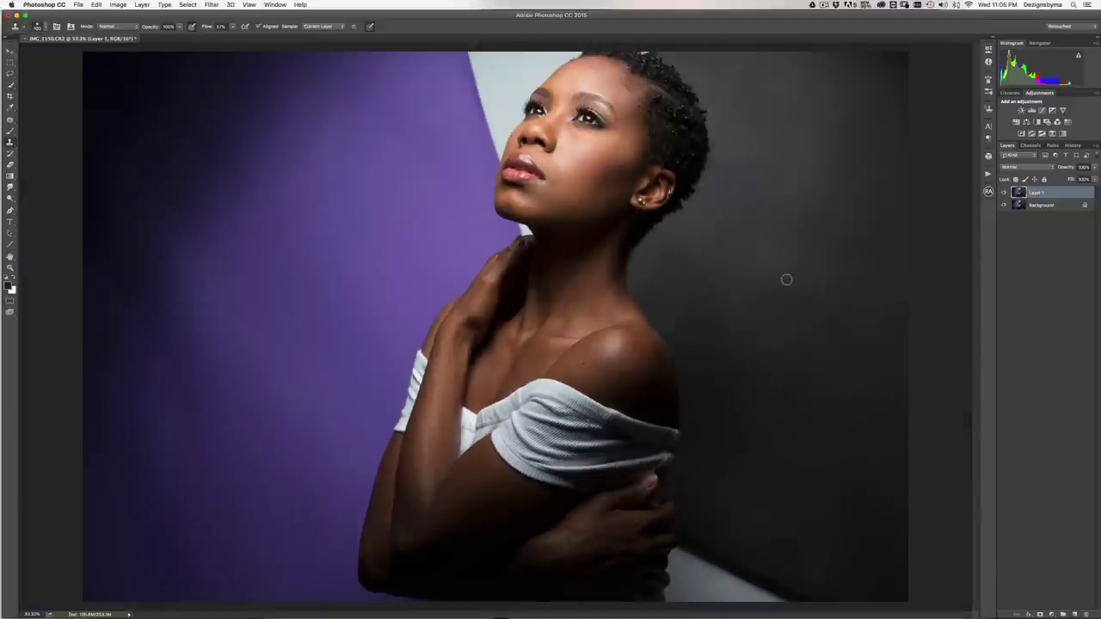
{"action": "key", "text": "super+plus"}
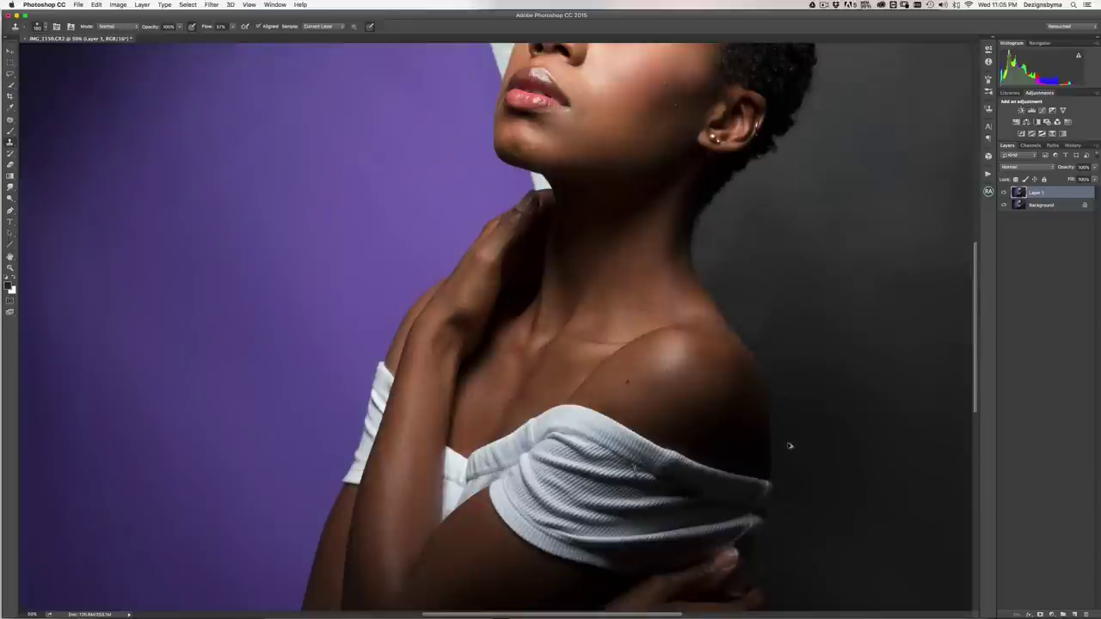
{"action": "key", "text": "super+minus"}
{"action": "key", "text": "super+minus"}
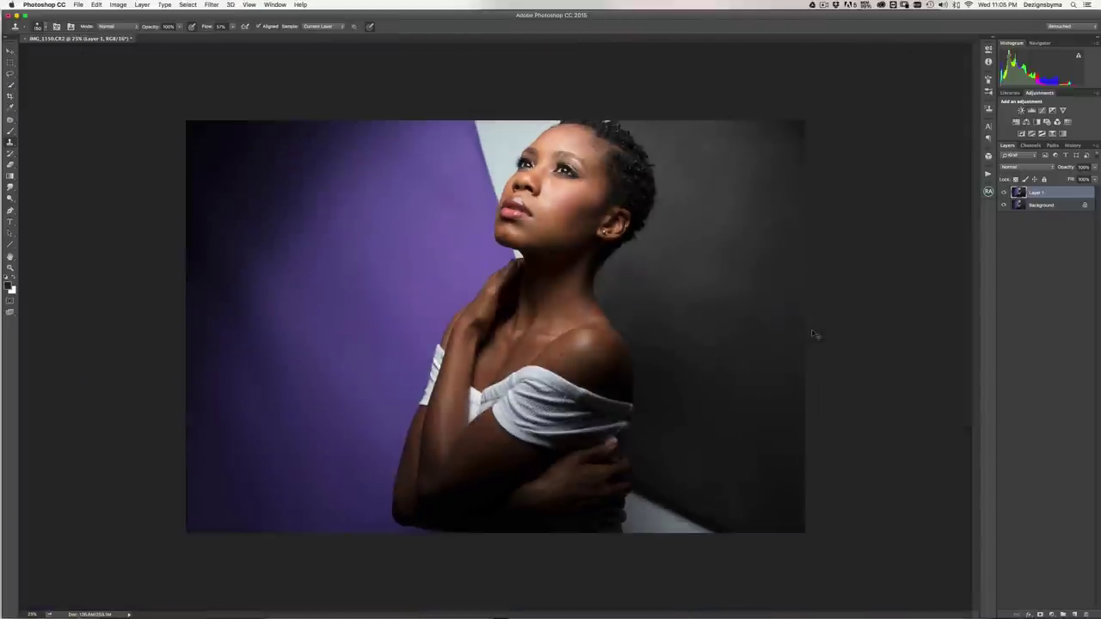
- Try to patch the backdrop area directly along the shoulder's edge, undoing the patches and dropping the selection
{"action": "left_click", "coordinate": [11, 120]}
{"action": "key", "text": "super+plus"}
{"action": "key", "text": "super+plus"}
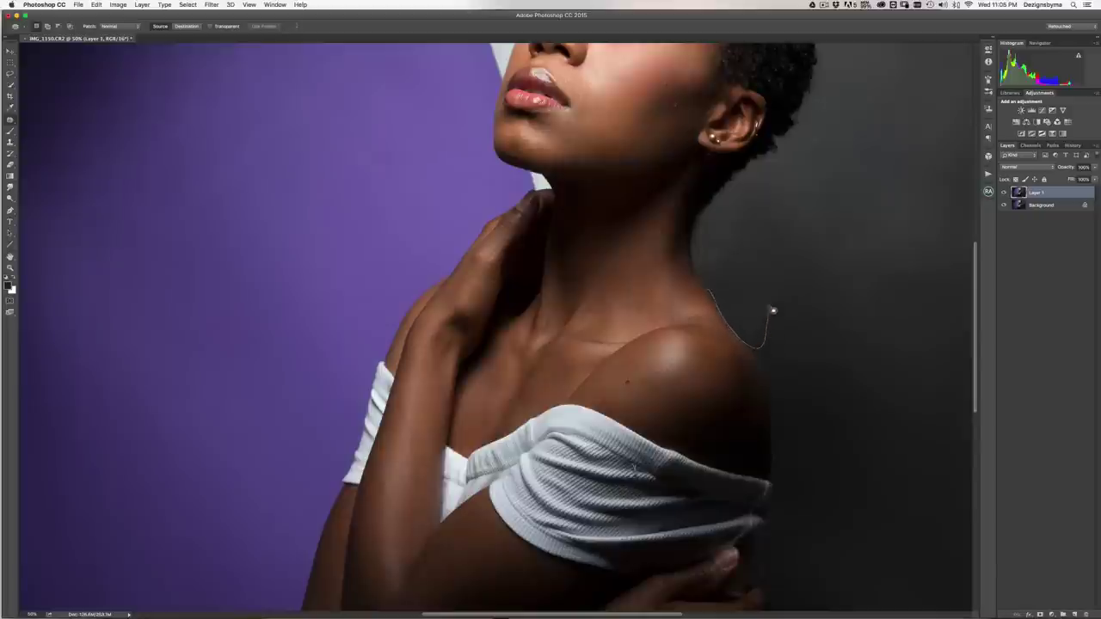
{"action": "left_click_drag", "start_coordinate": [773, 310], "coordinate": [719, 294]}
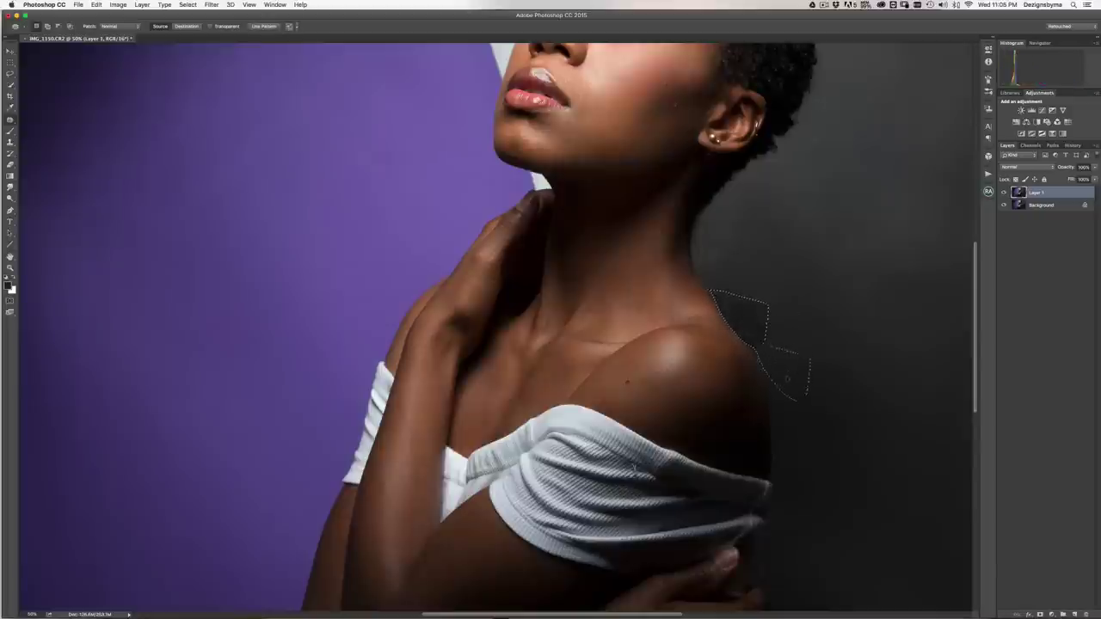
{"action": "left_click_drag", "start_coordinate": [787, 378], "coordinate": [797, 394]}
{"action": "key", "text": "super+z"}
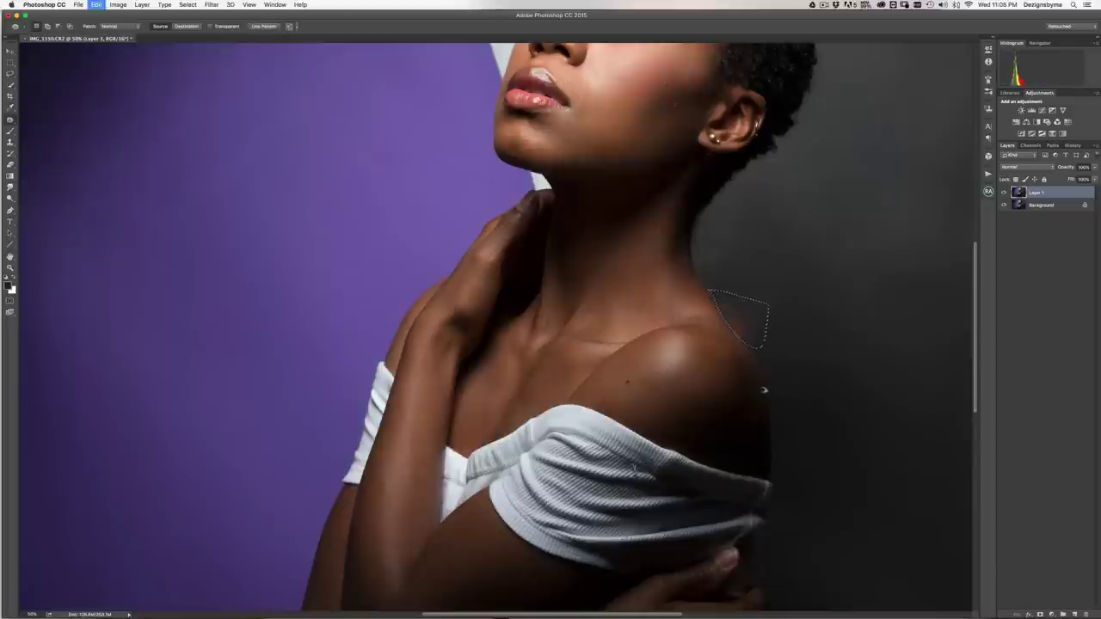
{"action": "left_click_drag", "start_coordinate": [773, 278], "coordinate": [775, 283]}
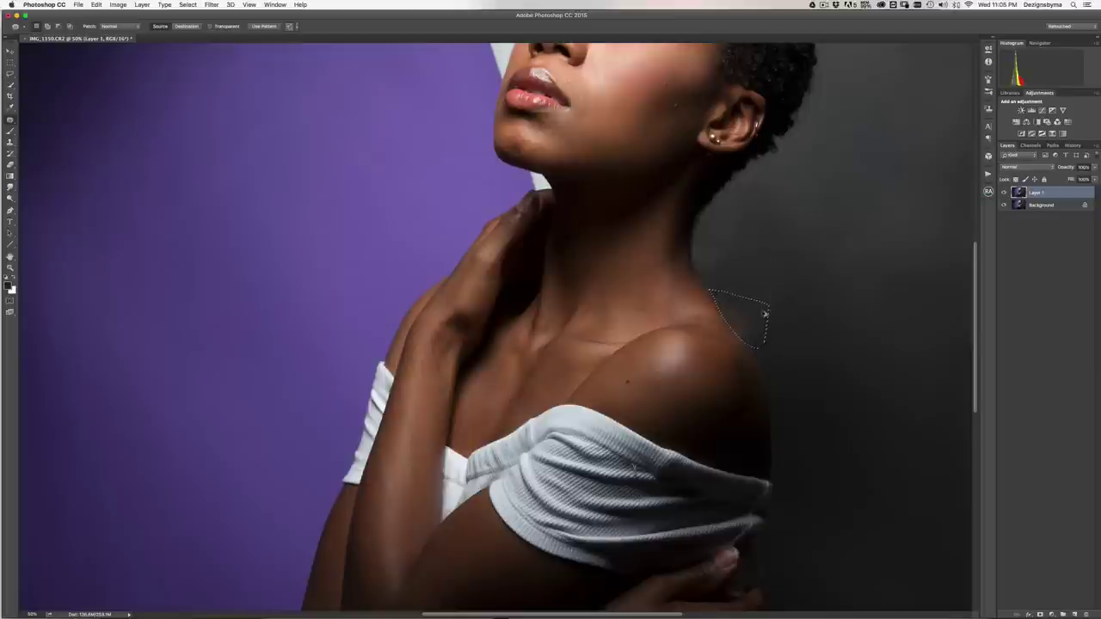
{"action": "key", "text": "super+z"}
{"action": "key", "text": "super+d"}
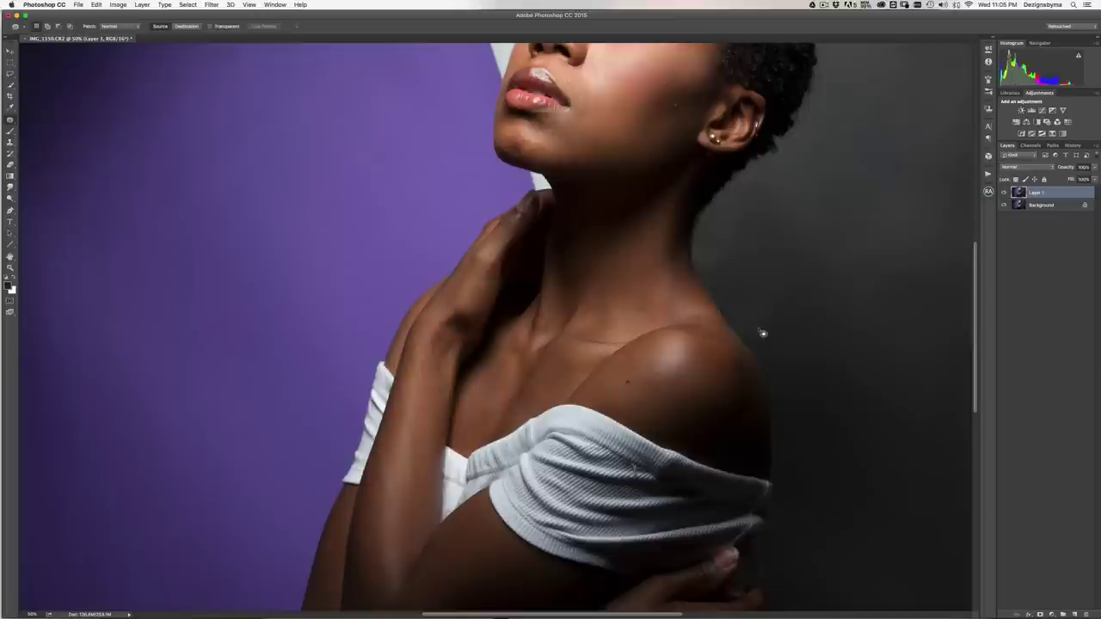
{"action": "mouse_move", "coordinate": [745, 335]}
{"action": "left_mouse_down"}
{"action": "mouse_move", "coordinate": [772, 330]}
{"action": "mouse_move", "coordinate": [755, 307]}
{"action": "left_mouse_up"}
{"action": "key", "text": "super+d"}
{"action": "right_click", "coordinate": [10, 122]}
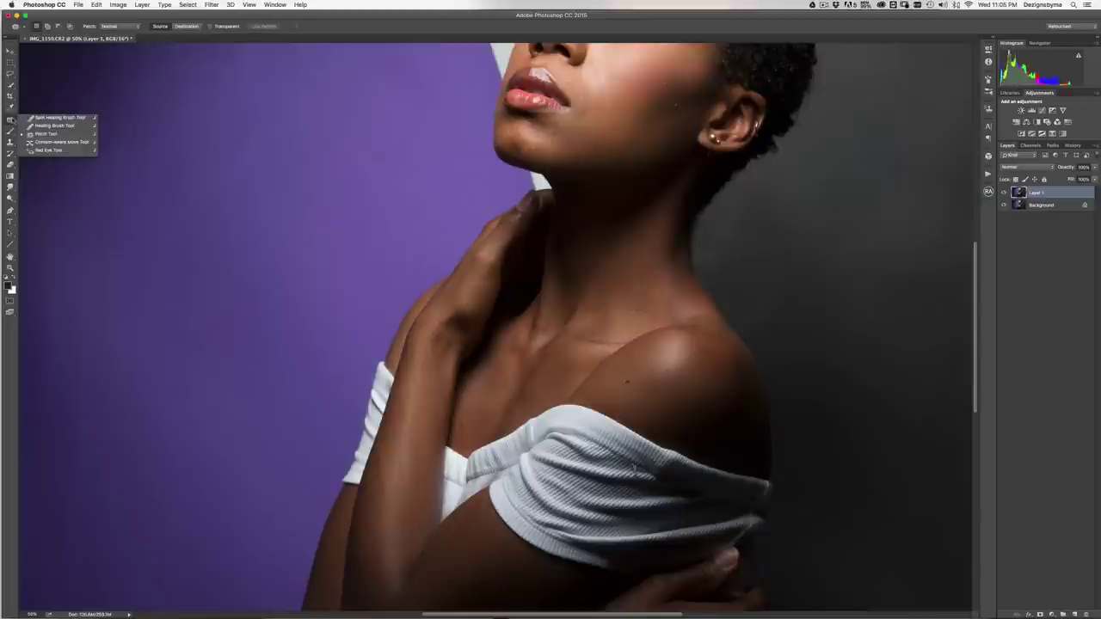
- Clone clean backdrop along the edge where the neck meets the shoulder with the Clone Stamp
{"action": "left_click", "coordinate": [10, 142]}
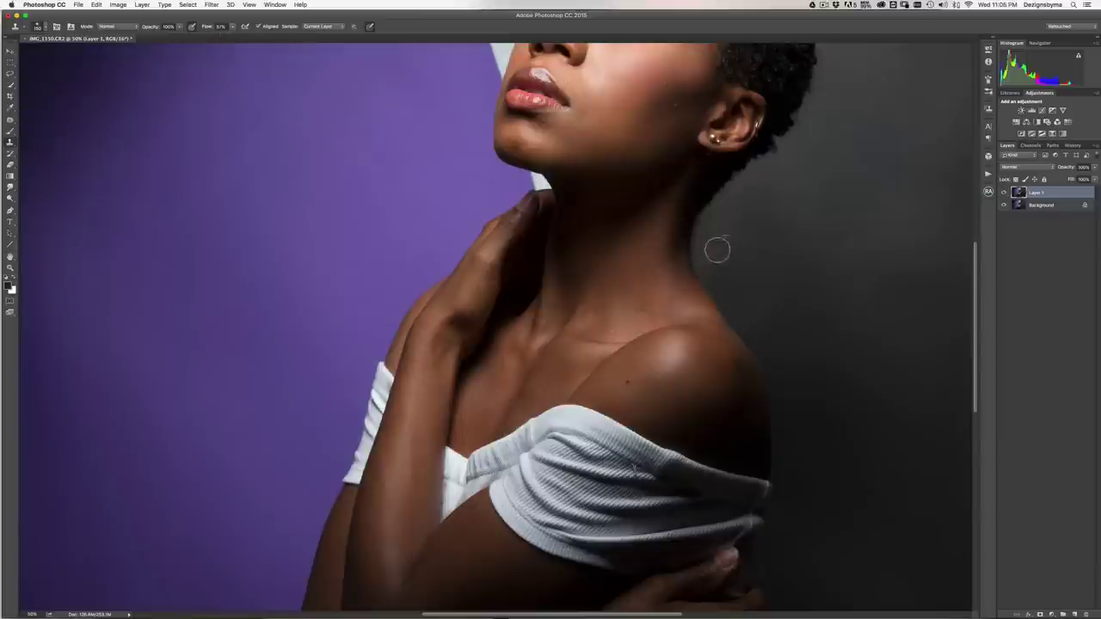
{"action": "left_click", "coordinate": [741, 290], "text": "alt"}
{"action": "mouse_move", "coordinate": [747, 325]}
{"action": "left_mouse_down"}
{"action": "mouse_move", "coordinate": [751, 334]}
{"action": "mouse_move", "coordinate": [739, 315]}
{"action": "left_mouse_up"}
{"action": "key", "text": "super+minus"}
{"action": "key", "text": "super+minus"}
{"action": "key", "text": "super+minus"}
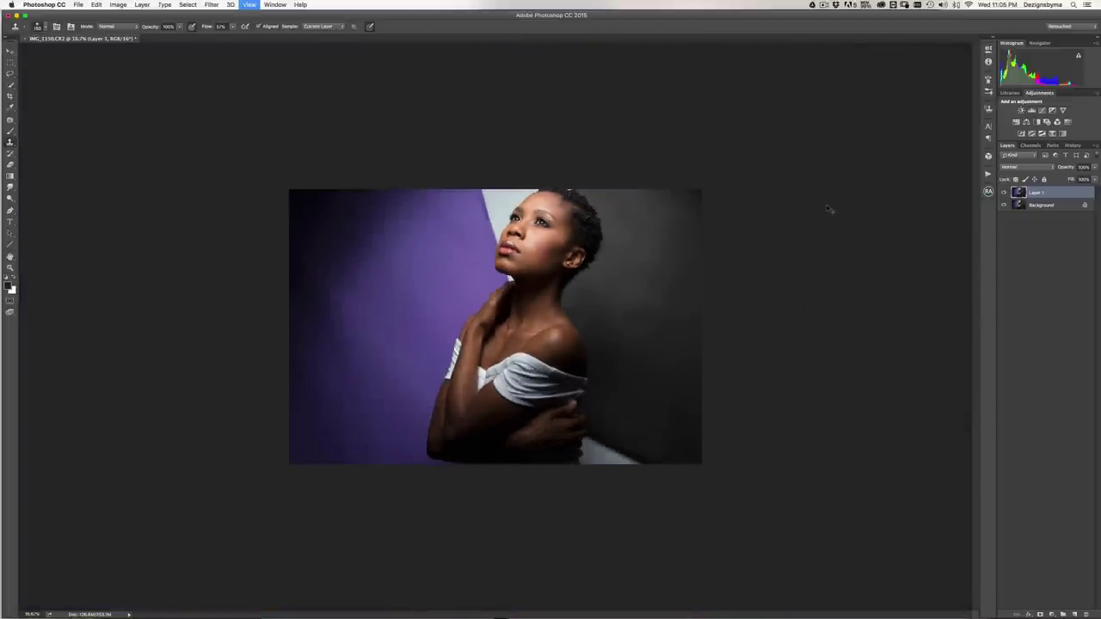
- Clone smooth backdrop over the dark backdrop's upper outer corner and edge using a 400 px Clone Stamp brush
{"action": "key", "text": "super+plus"}
{"action": "key", "text": "super+plus"}
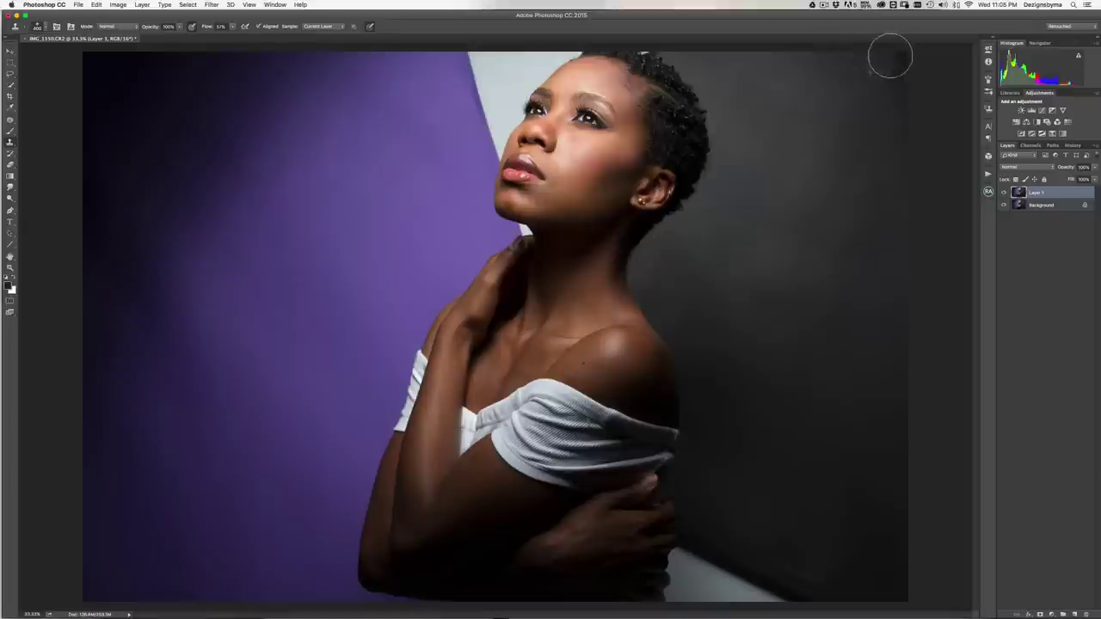
{"action": "left_click", "coordinate": [844, 71], "text": "alt"}
{"action": "mouse_move", "coordinate": [880, 56]}
{"action": "left_mouse_down"}
{"action": "mouse_move", "coordinate": [910, 72]}
{"action": "mouse_move", "coordinate": [883, 98]}
{"action": "mouse_move", "coordinate": [907, 55]}
{"action": "left_mouse_up"}
{"action": "left_click", "coordinate": [873, 91], "text": "alt"}
{"action": "left_click", "coordinate": [882, 110], "text": "alt"}
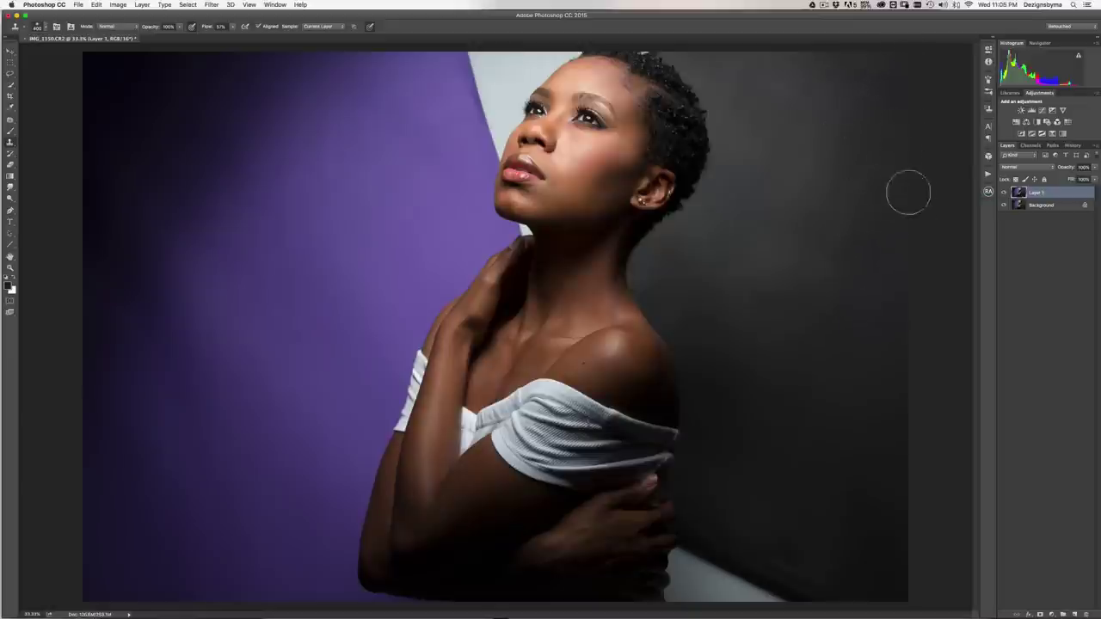
{"action": "key", "text": "super+minus"}
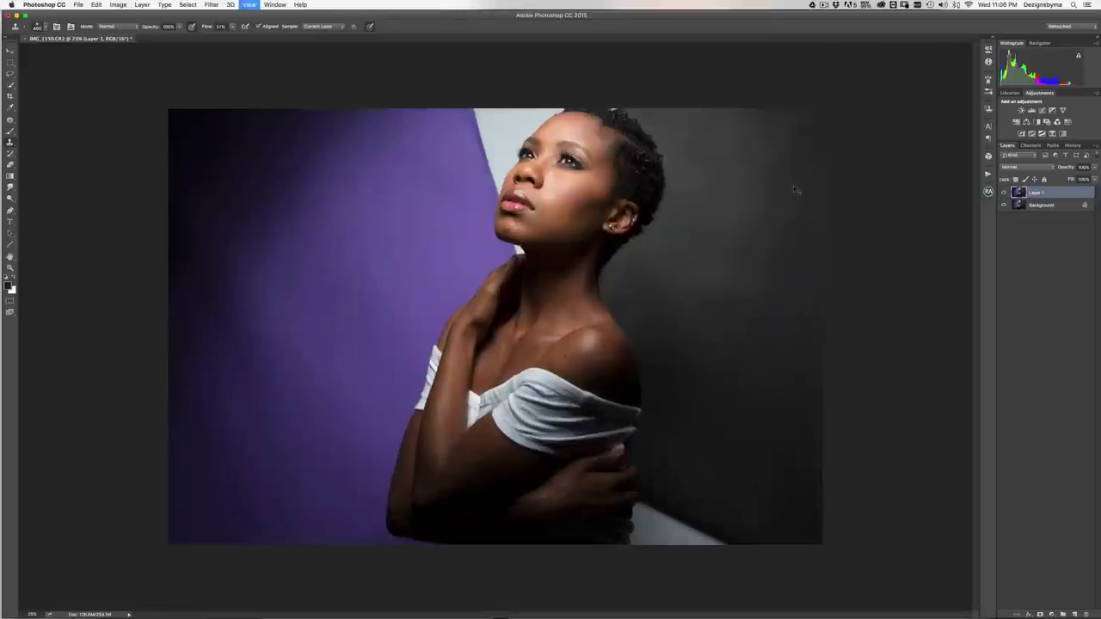
- Clone clean dark backdrop over the creases above the pale wedge and along the photo's lower edge
{"action": "key", "text": "super+plus"}
{"action": "key", "text": "super+plus"}
{"action": "scroll", "coordinate": [732, 246], "scroll_direction": "down", "scroll_amount": 5}
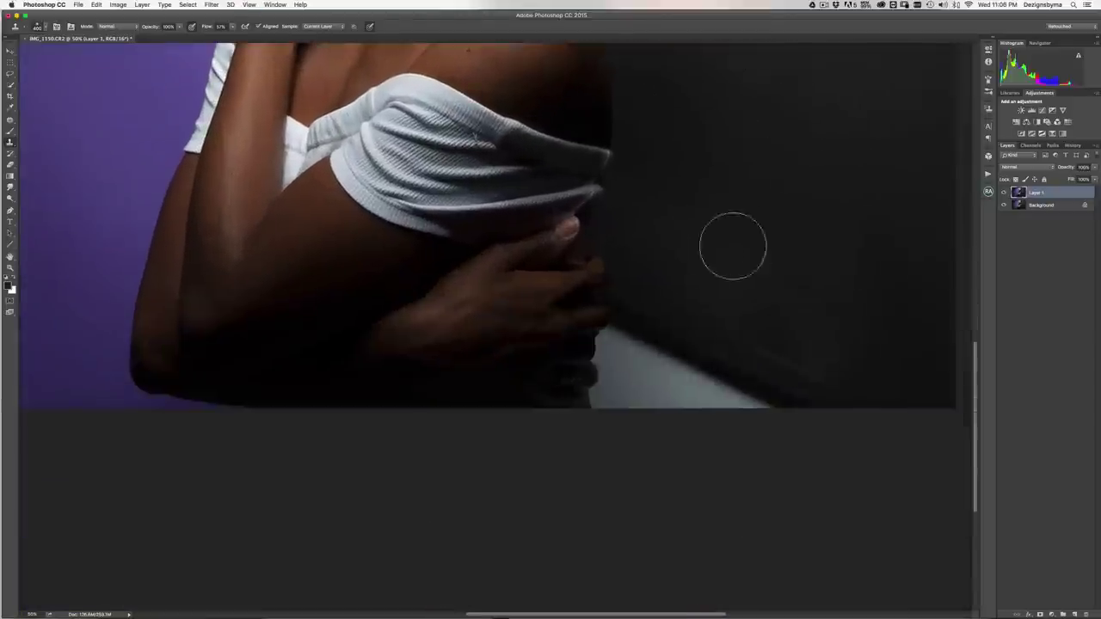
{"action": "mouse_move", "coordinate": [668, 259]}
{"action": "left_mouse_down"}
{"action": "mouse_move", "coordinate": [637, 275]}
{"action": "mouse_move", "coordinate": [644, 285]}
{"action": "mouse_move", "coordinate": [788, 367]}
{"action": "left_mouse_up"}
{"action": "left_click", "coordinate": [738, 312], "text": "alt"}
{"action": "left_click", "coordinate": [715, 312], "text": "alt"}
{"action": "mouse_move", "coordinate": [723, 349]}
{"action": "left_mouse_down"}
{"action": "mouse_move", "coordinate": [753, 371]}
{"action": "mouse_move", "coordinate": [719, 347]}
{"action": "mouse_move", "coordinate": [799, 360]}
{"action": "mouse_move", "coordinate": [866, 406]}
{"action": "mouse_move", "coordinate": [822, 399]}
{"action": "mouse_move", "coordinate": [790, 332]}
{"action": "mouse_move", "coordinate": [797, 385]}
{"action": "mouse_move", "coordinate": [863, 403]}
{"action": "mouse_move", "coordinate": [791, 341]}
{"action": "mouse_move", "coordinate": [772, 367]}
{"action": "mouse_move", "coordinate": [787, 401]}
{"action": "mouse_move", "coordinate": [829, 412]}
{"action": "mouse_move", "coordinate": [782, 329]}
{"action": "mouse_move", "coordinate": [777, 361]}
{"action": "mouse_move", "coordinate": [797, 403]}
{"action": "mouse_move", "coordinate": [823, 419]}
{"action": "mouse_move", "coordinate": [821, 381]}
{"action": "mouse_move", "coordinate": [777, 332]}
{"action": "mouse_move", "coordinate": [786, 369]}
{"action": "mouse_move", "coordinate": [801, 376]}
{"action": "mouse_move", "coordinate": [802, 343]}
{"action": "mouse_move", "coordinate": [878, 394]}
{"action": "mouse_move", "coordinate": [721, 360]}
{"action": "mouse_move", "coordinate": [765, 381]}
{"action": "mouse_move", "coordinate": [686, 311]}
{"action": "mouse_move", "coordinate": [636, 290]}
{"action": "mouse_move", "coordinate": [828, 405]}
{"action": "mouse_move", "coordinate": [728, 369]}
{"action": "mouse_move", "coordinate": [788, 403]}
{"action": "mouse_move", "coordinate": [719, 357]}
{"action": "mouse_move", "coordinate": [847, 414]}
{"action": "mouse_move", "coordinate": [883, 415]}
{"action": "left_mouse_up"}
{"action": "left_click", "coordinate": [735, 303], "text": "alt"}
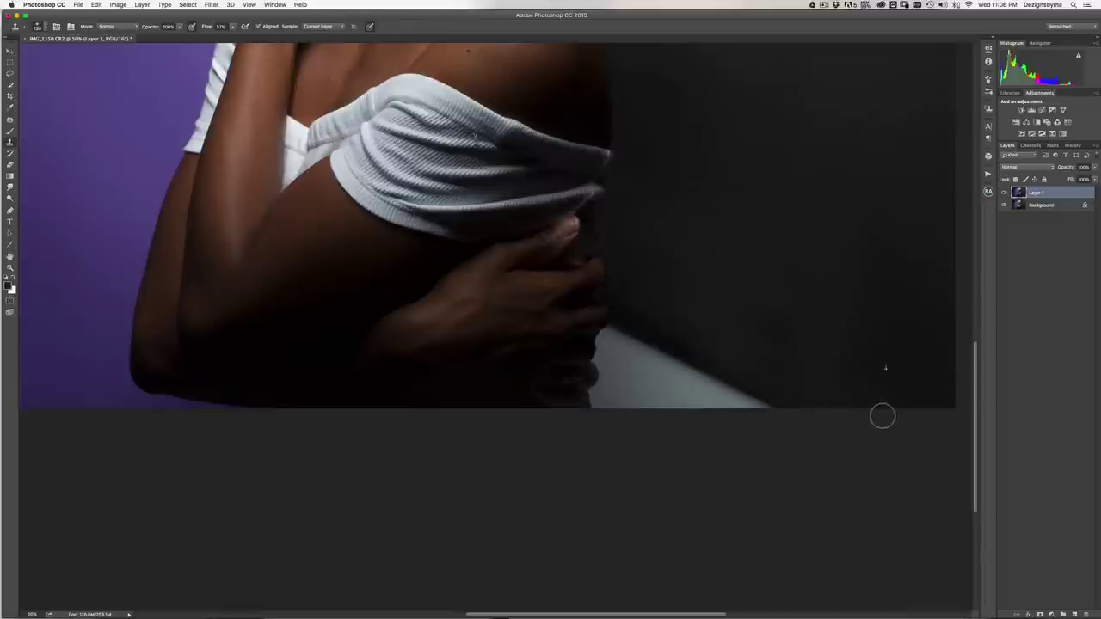
{"action": "key", "text": "super+0"}
{"action": "key", "text": "super+minus"}
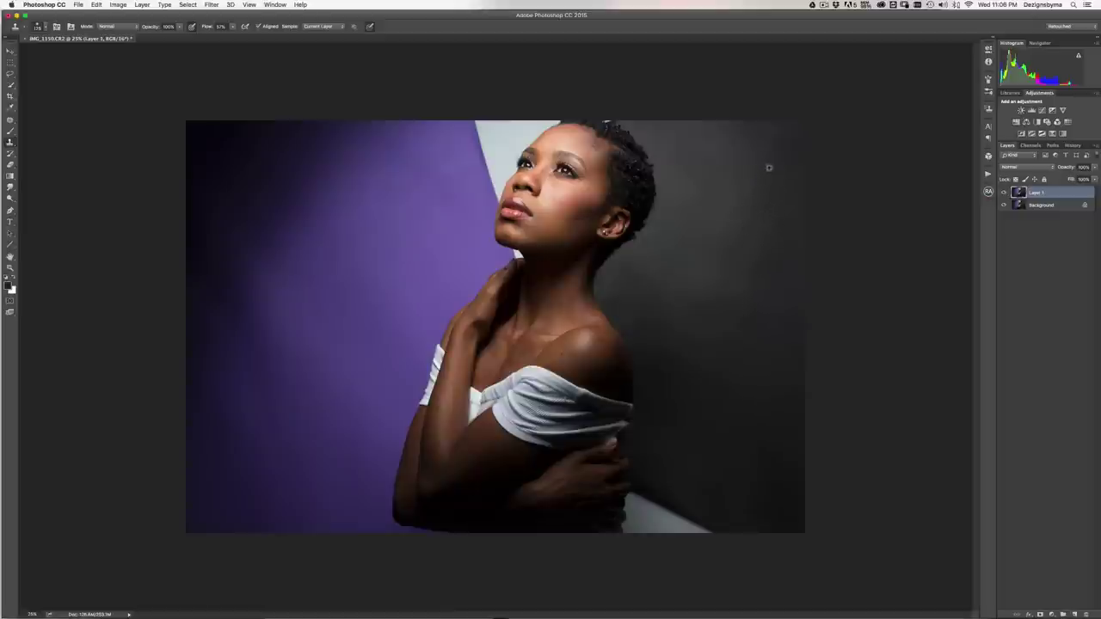
{"action": "key", "text": "super+minus"}
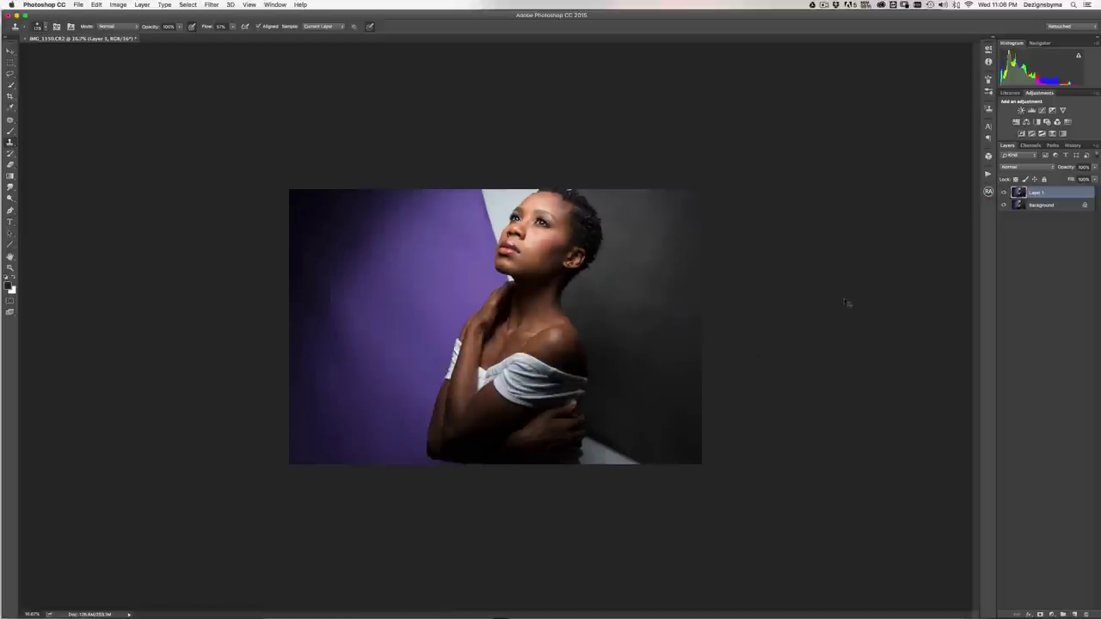
{"action": "key", "text": "super+equal"}
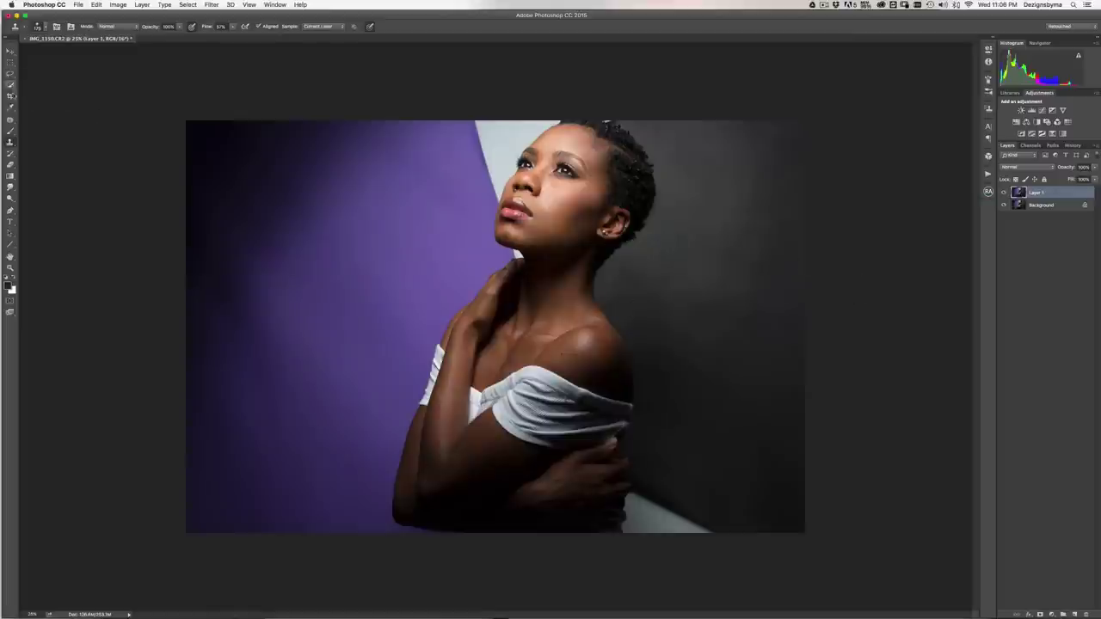
{"action": "left_click", "coordinate": [12, 85]}
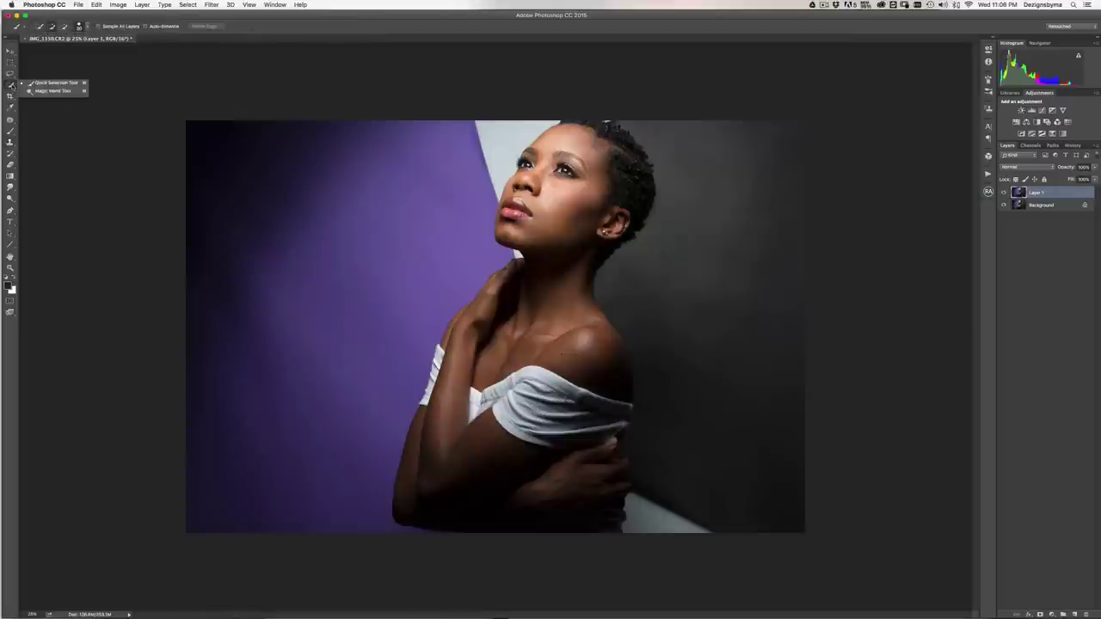
{"action": "left_click", "coordinate": [52, 91]}
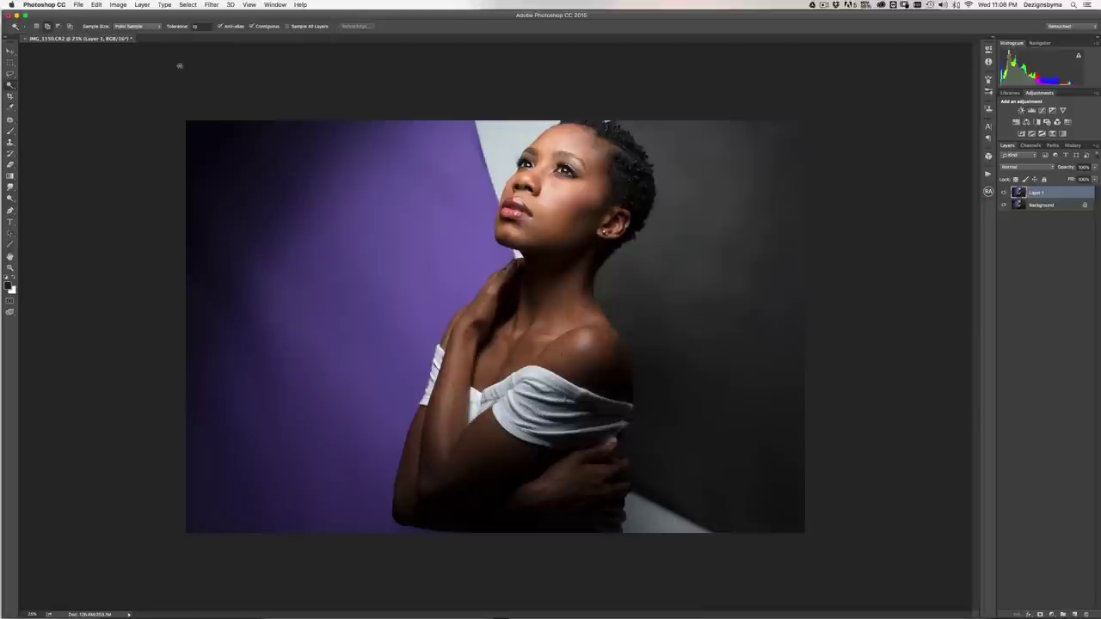
{"action": "left_click", "coordinate": [10, 53]}
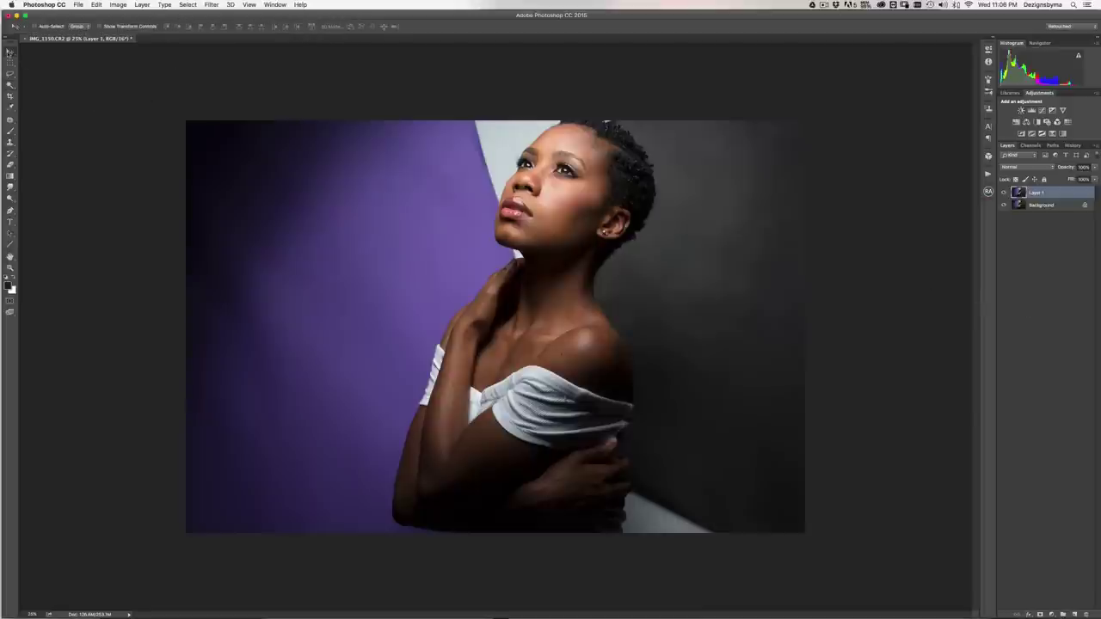
- Try to select the dark grey backdrop with Color Range, adding samples from its lighter upper area and darker lower area
{"action": "left_click", "coordinate": [185, 6]}
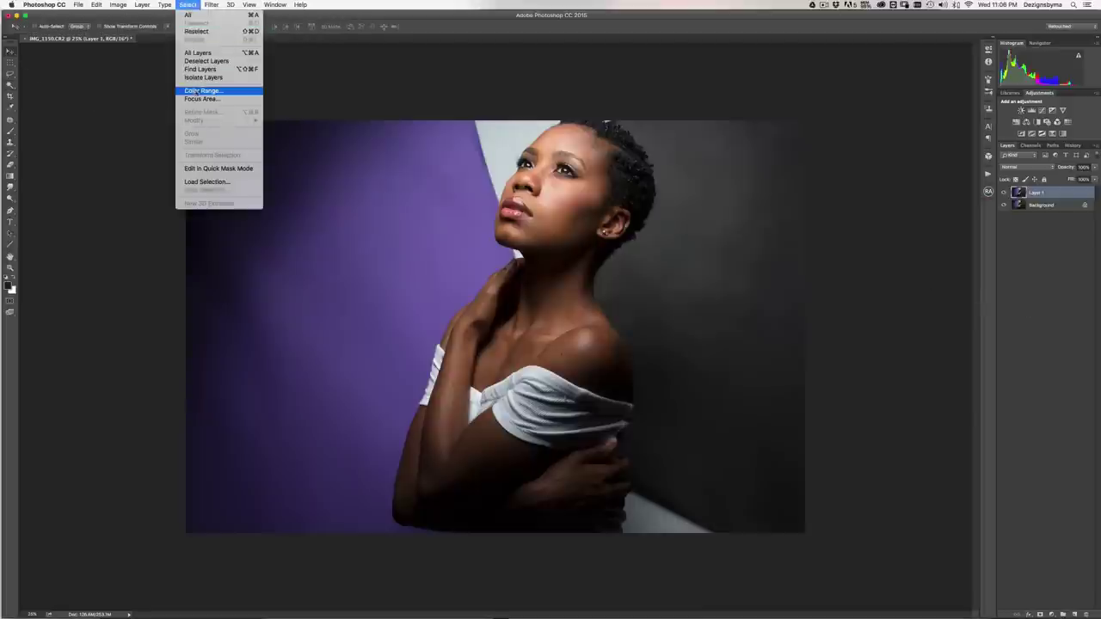
{"action": "left_click", "coordinate": [198, 90]}
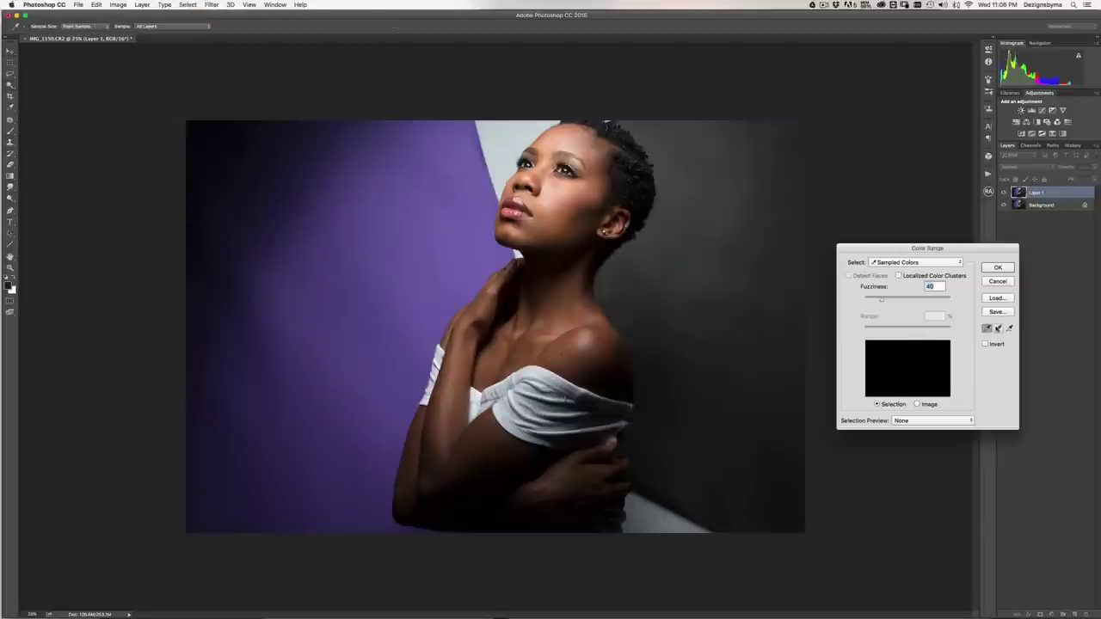
{"action": "left_click", "coordinate": [997, 329]}
{"action": "left_click", "coordinate": [751, 190]}
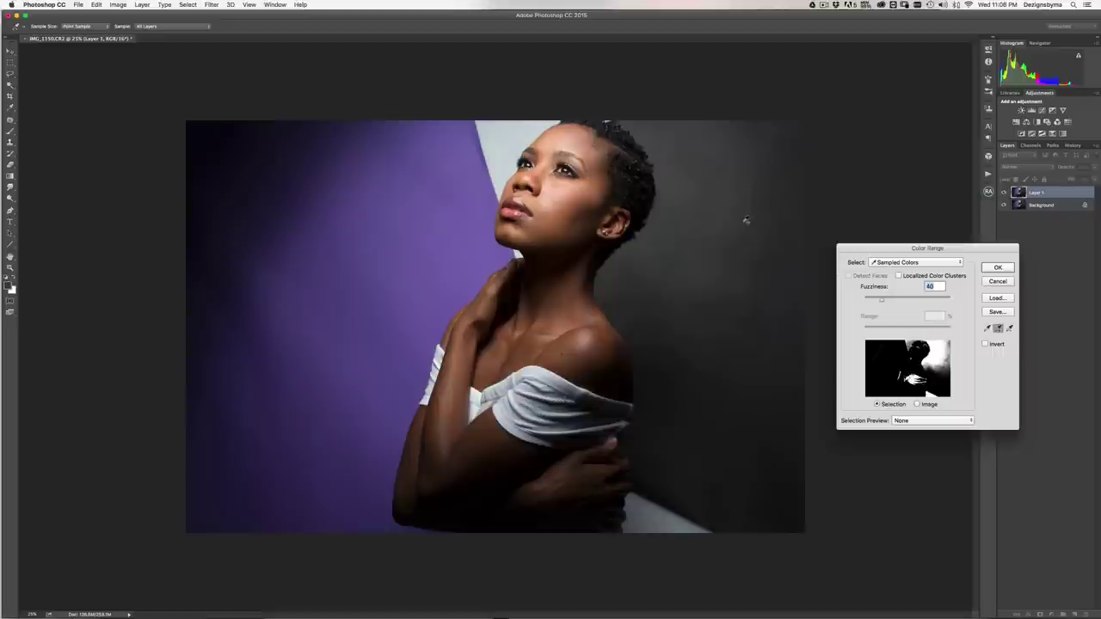
{"action": "left_click", "coordinate": [739, 443]}
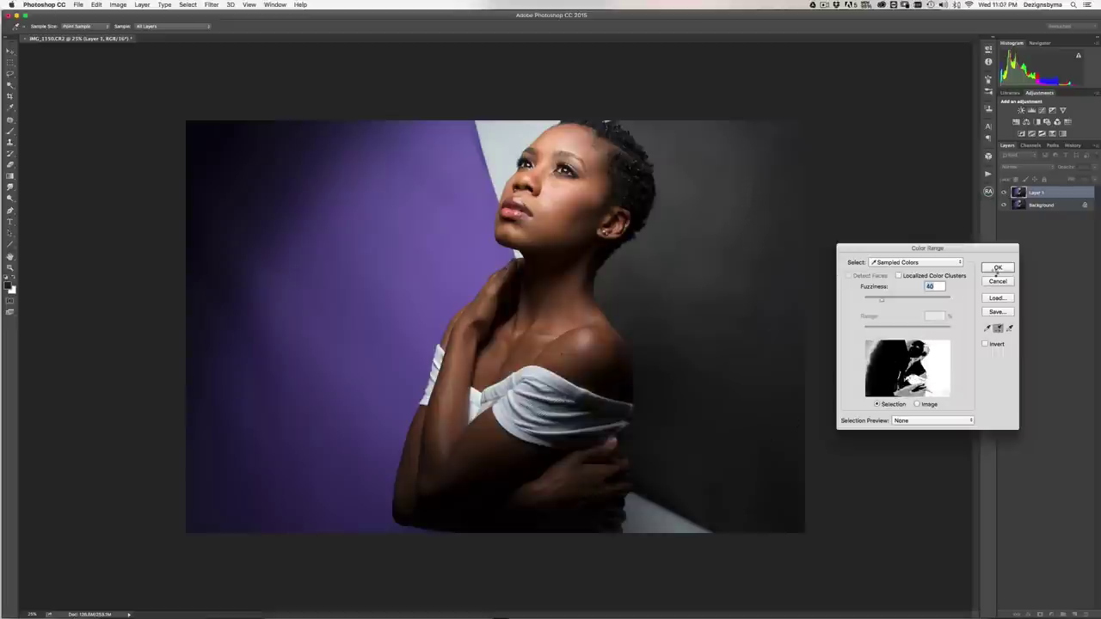
{"action": "left_click", "coordinate": [997, 269]}
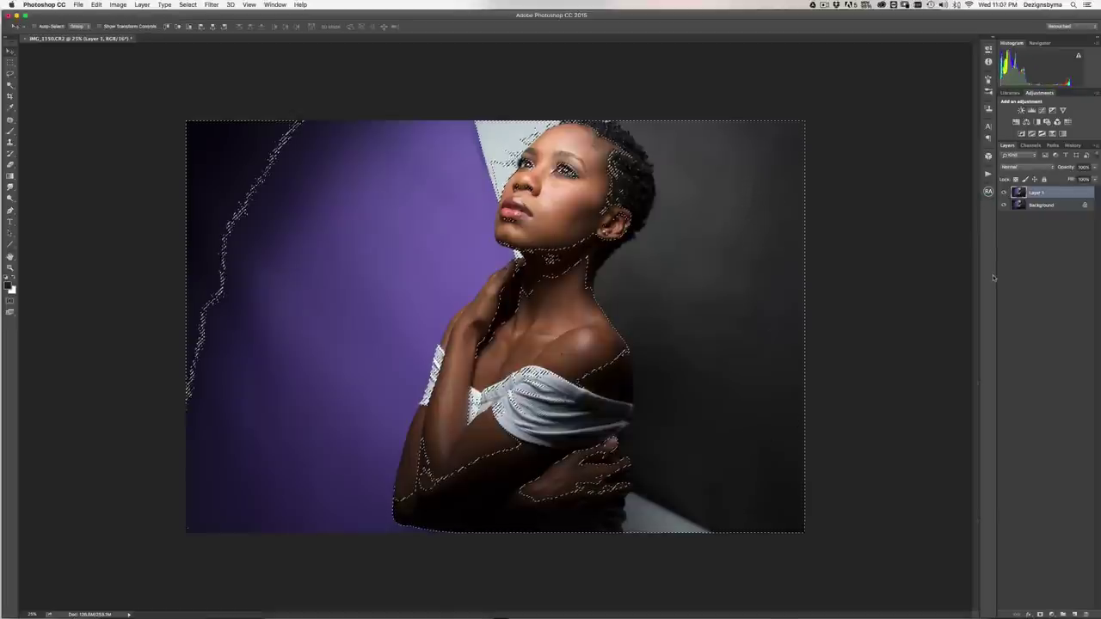
- Subtract the purple backdrop and the pale strip beside the face from the selection with an enlarged Quick Selection brush
{"action": "left_click", "coordinate": [9, 84]}
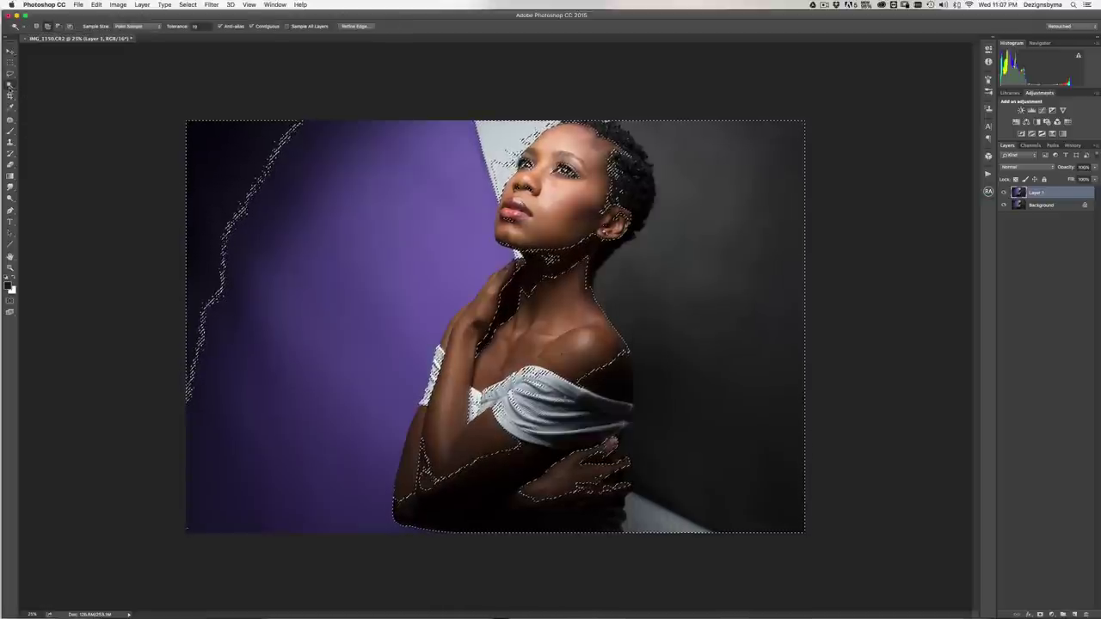
{"action": "left_click", "coordinate": [9, 85]}
{"action": "left_click", "coordinate": [35, 85]}
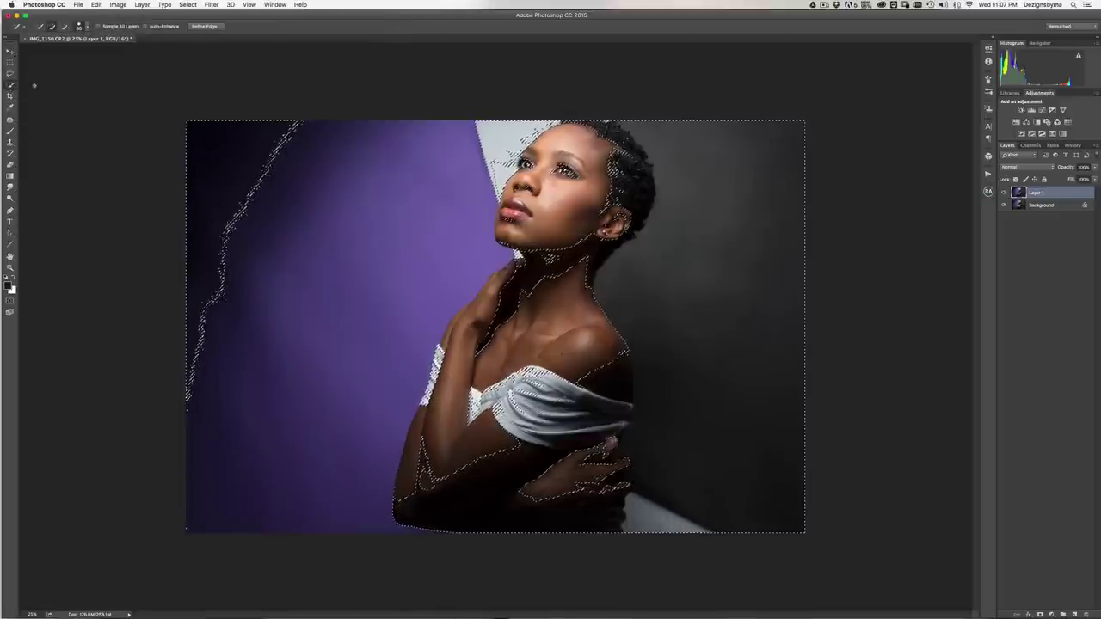
{"action": "key", "text": "]"}
{"action": "key", "text": "]"}
{"action": "key", "text": "]"}
{"action": "key", "text": "]"}
{"action": "key", "text": "]"}
{"action": "key", "text": "]"}
{"action": "key", "text": "]"}
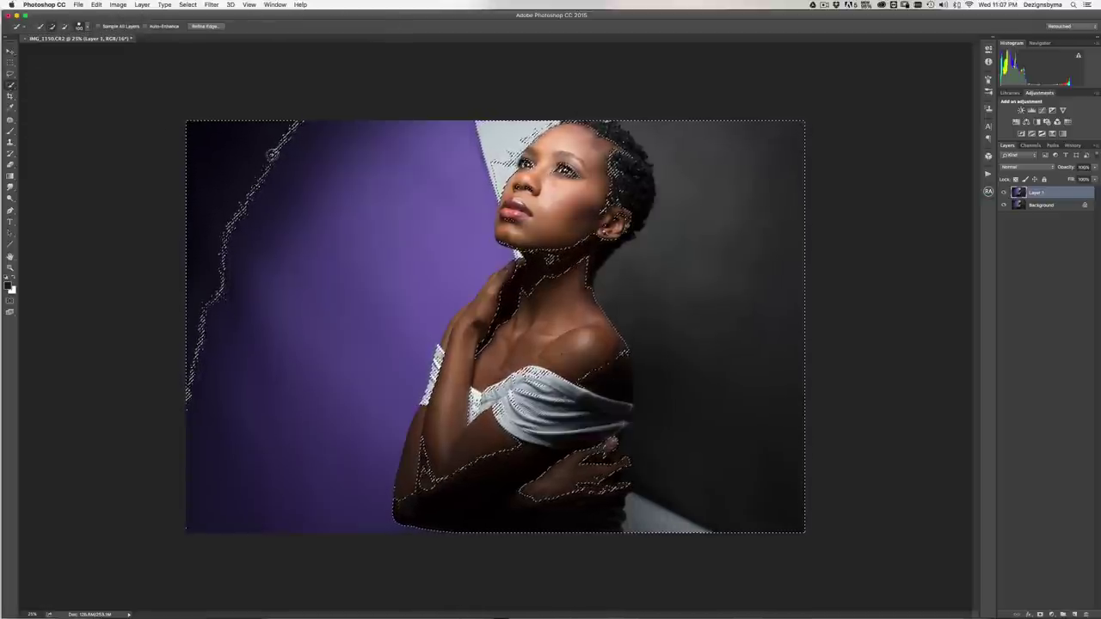
{"action": "key", "text": "bracketright"}
{"action": "left_click", "coordinate": [293, 176]}
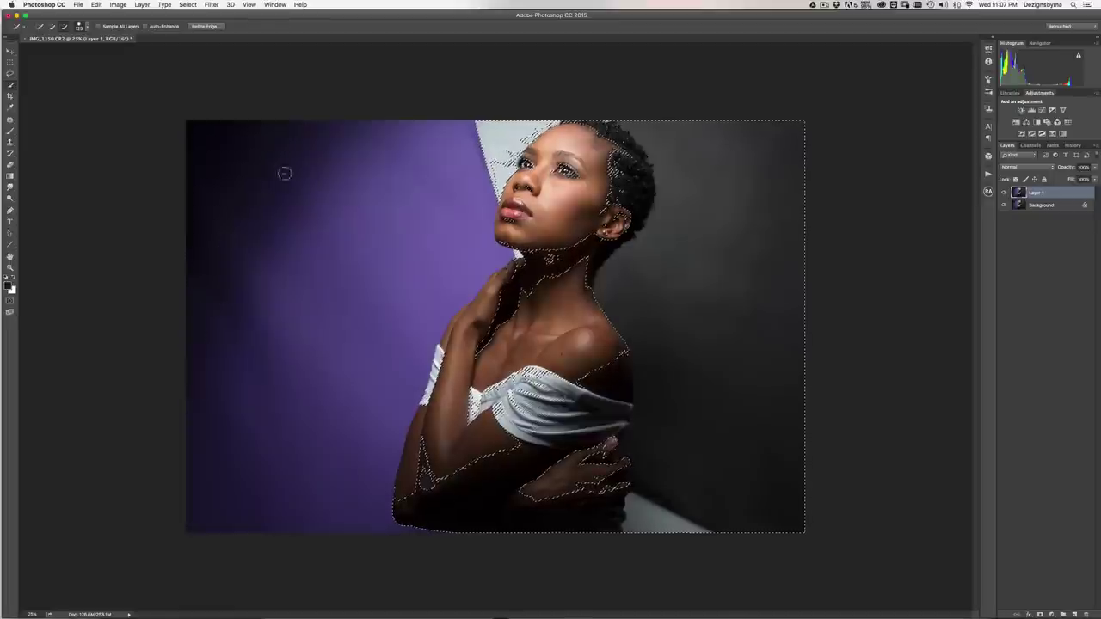
{"action": "left_click", "coordinate": [498, 165]}
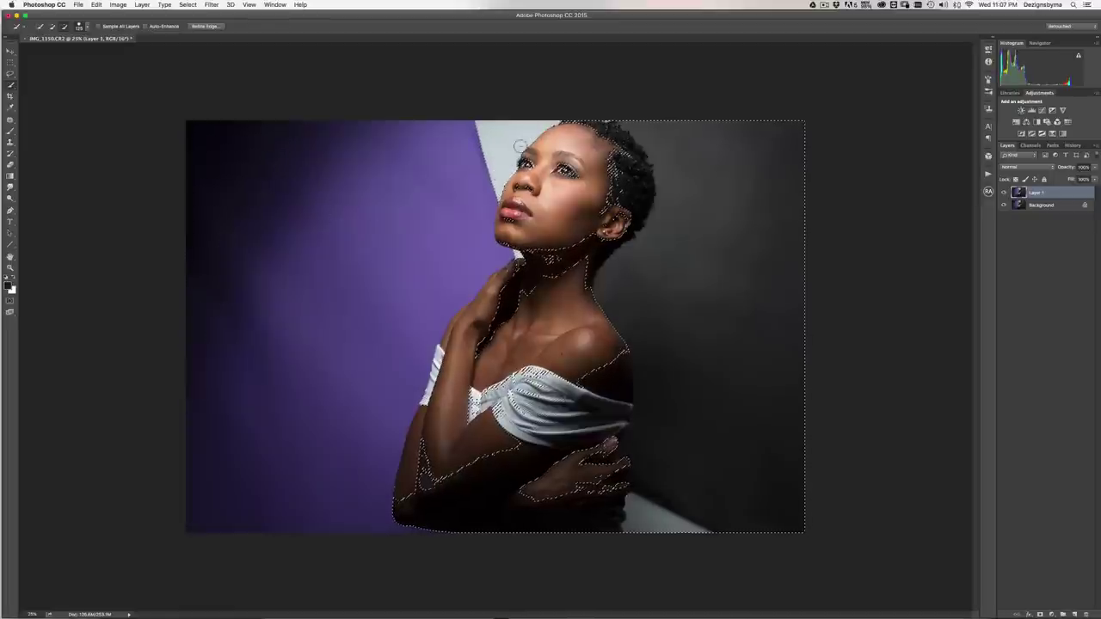
- Subtract the woman's head, neck, arms and torso from the selection, attempting the shoulder area above the white top as well
{"action": "mouse_move", "coordinate": [559, 206]}
{"action": "left_mouse_down"}
{"action": "mouse_move", "coordinate": [542, 263]}
{"action": "mouse_move", "coordinate": [550, 301]}
{"action": "left_mouse_up"}
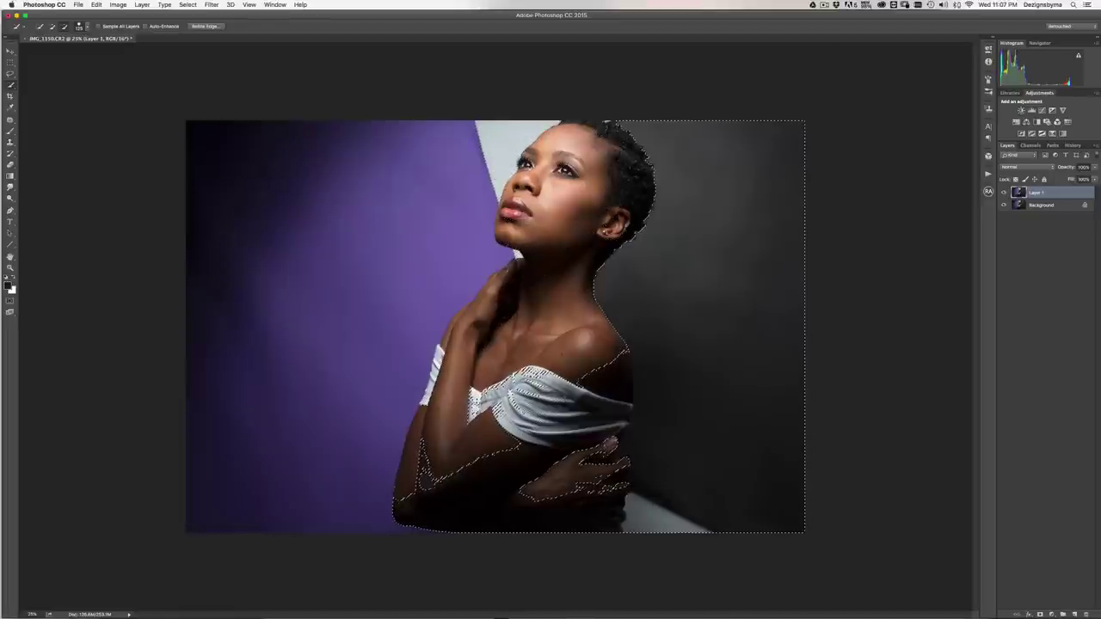
{"action": "mouse_move", "coordinate": [533, 344]}
{"action": "left_mouse_down"}
{"action": "mouse_move", "coordinate": [464, 456]}
{"action": "mouse_move", "coordinate": [507, 383]}
{"action": "mouse_move", "coordinate": [512, 400]}
{"action": "mouse_move", "coordinate": [481, 404]}
{"action": "mouse_move", "coordinate": [524, 382]}
{"action": "mouse_move", "coordinate": [577, 413]}
{"action": "left_mouse_up"}
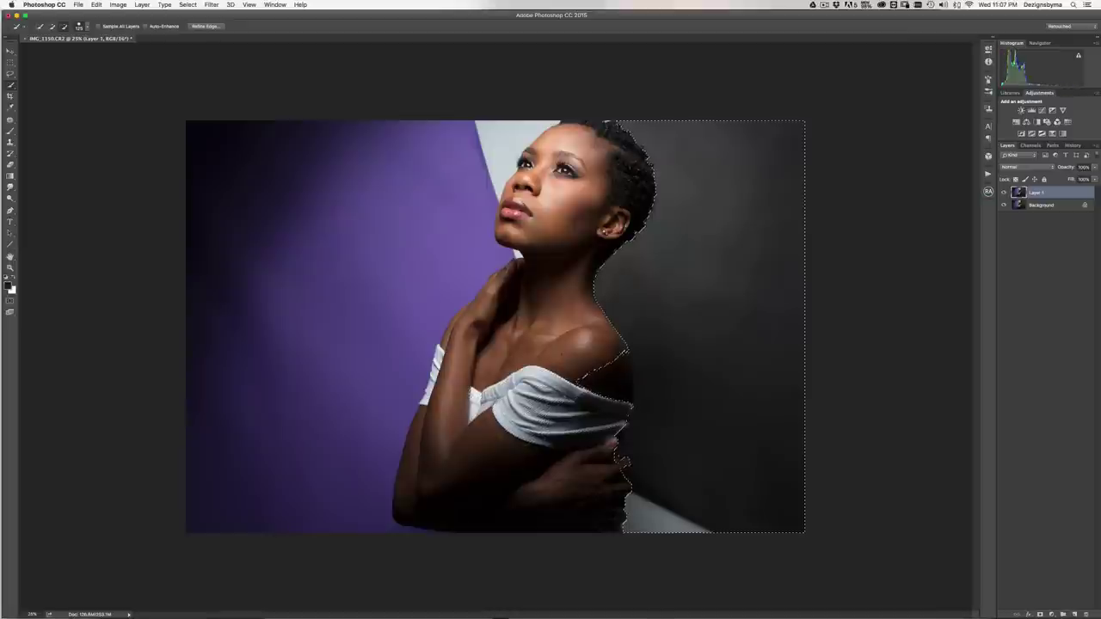
{"action": "left_click", "coordinate": [569, 376], "text": "alt"}
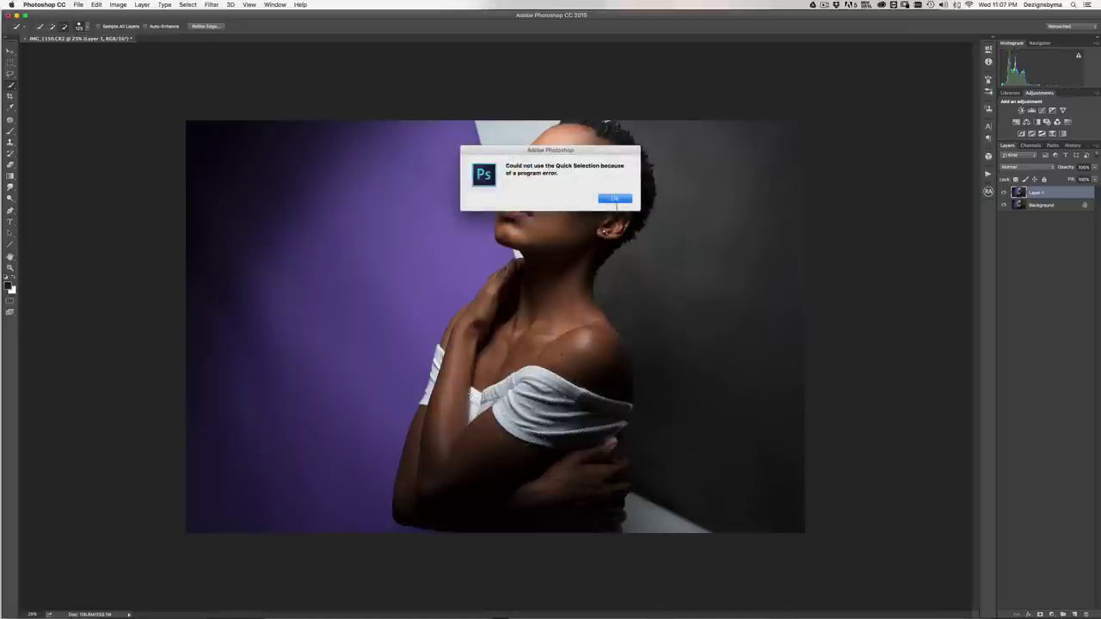
{"action": "left_click", "coordinate": [616, 197]}
- Try to subtract the remaining shoulder area with a smaller Quick Selection brush and drop the selection
{"action": "key", "text": "bracketleft"}
{"action": "key", "text": "bracketleft"}
{"action": "key", "text": "bracketleft"}
{"action": "key", "text": "bracketleft"}
{"action": "key", "text": "bracketleft"}
{"action": "key", "text": "bracketleft"}
{"action": "key", "text": "bracketleft"}
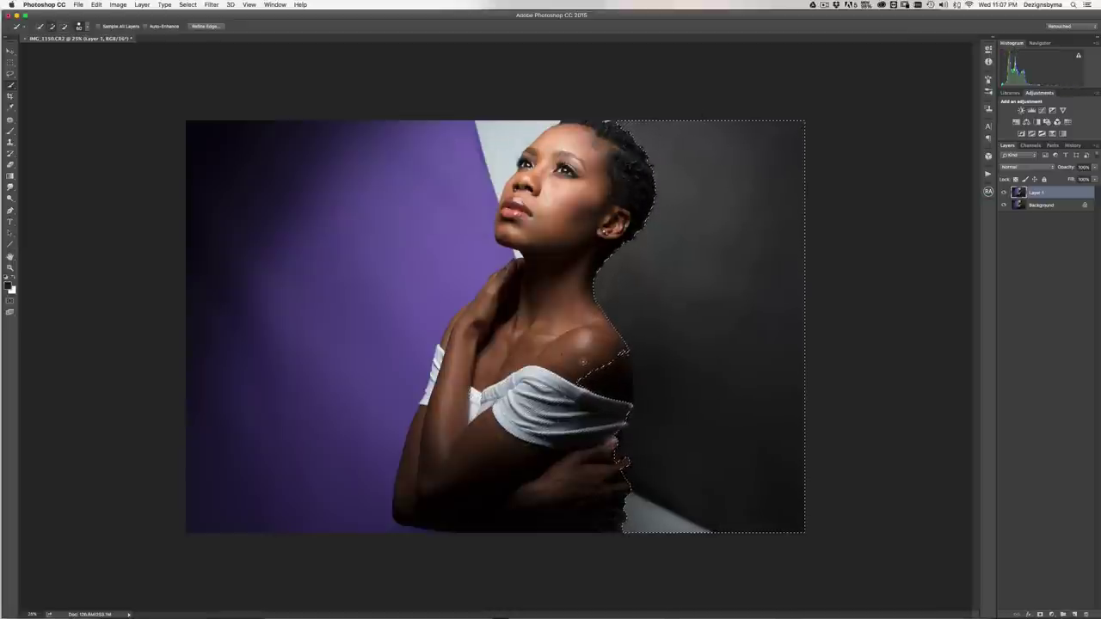
{"action": "left_click", "coordinate": [579, 376], "text": "alt"}
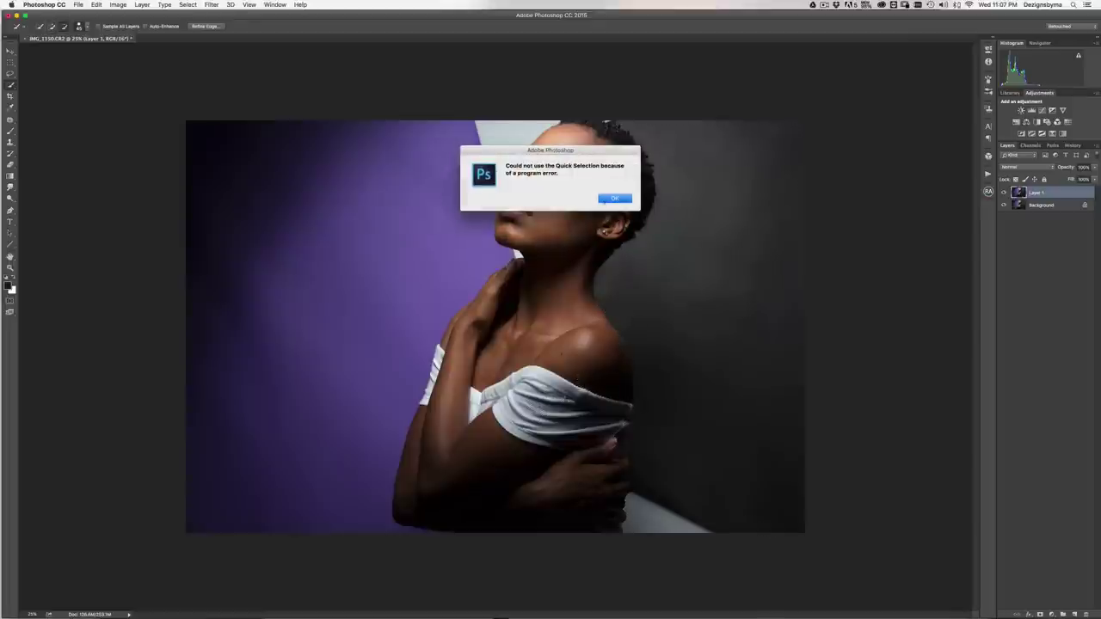
{"action": "left_click", "coordinate": [610, 198]}
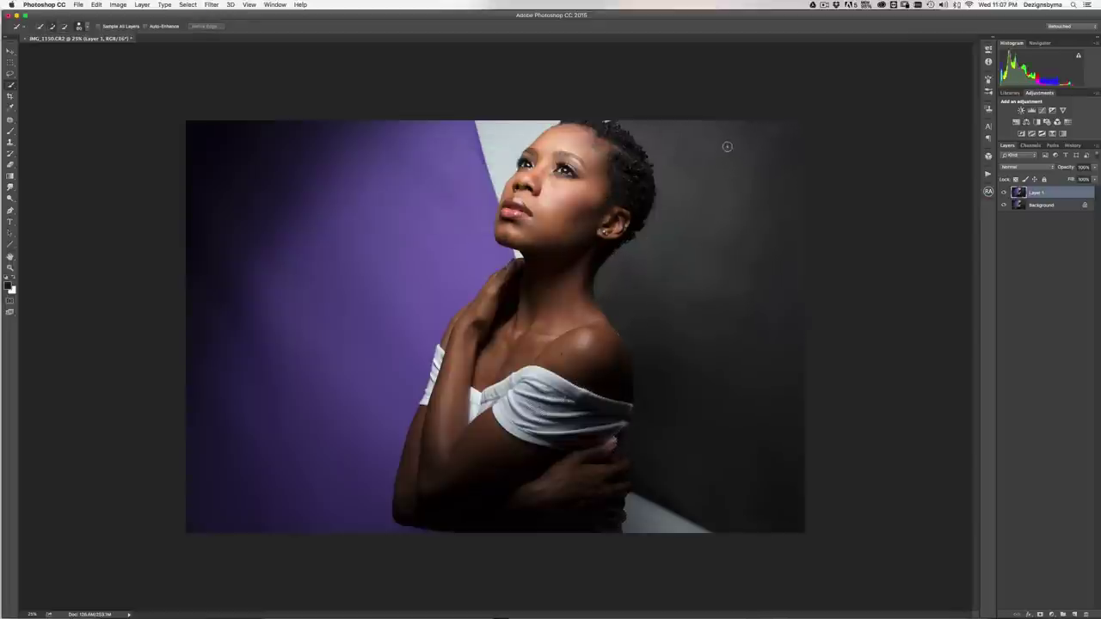
- Select the dark grey backdrop with Quick Selection and brush along its border with the woman and the pale wedge in Refine Edge
{"action": "mouse_move", "coordinate": [735, 179]}
{"action": "left_mouse_down"}
{"action": "mouse_move", "coordinate": [688, 145]}
{"action": "mouse_move", "coordinate": [728, 213]}
{"action": "mouse_move", "coordinate": [734, 284]}
{"action": "mouse_move", "coordinate": [724, 293]}
{"action": "mouse_move", "coordinate": [587, 382]}
{"action": "mouse_move", "coordinate": [585, 328]}
{"action": "mouse_move", "coordinate": [611, 388]}
{"action": "mouse_move", "coordinate": [607, 350]}
{"action": "mouse_move", "coordinate": [614, 369]}
{"action": "mouse_move", "coordinate": [612, 347]}
{"action": "mouse_move", "coordinate": [621, 358]}
{"action": "mouse_move", "coordinate": [612, 398]}
{"action": "mouse_move", "coordinate": [628, 529]}
{"action": "mouse_move", "coordinate": [709, 531]}
{"action": "left_mouse_up"}
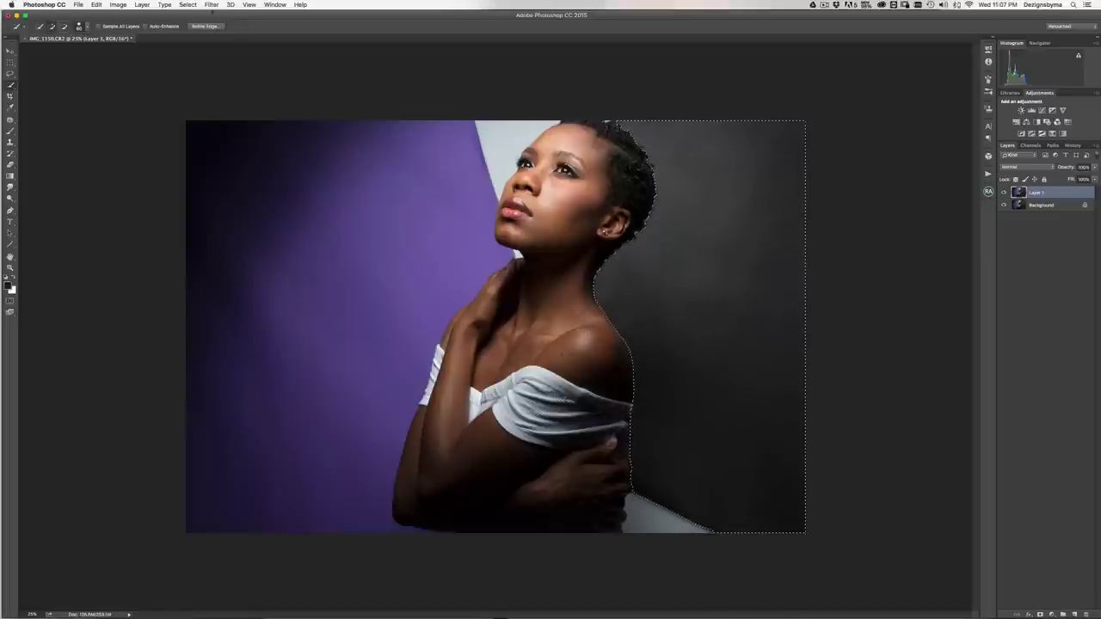
{"action": "left_click", "coordinate": [189, 4]}
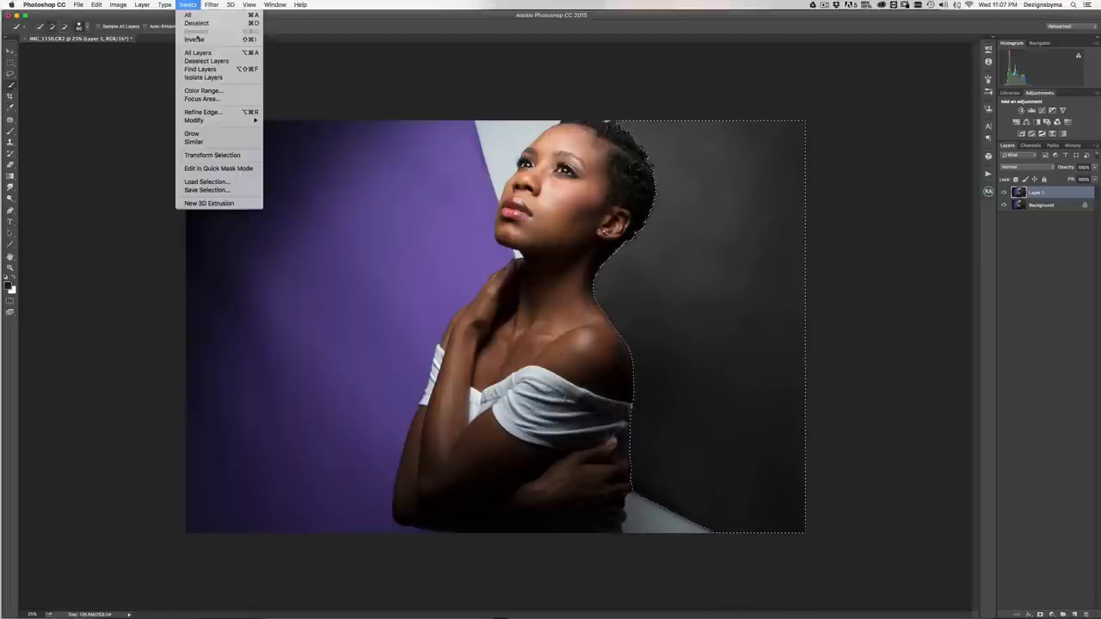
{"action": "left_click", "coordinate": [203, 112]}
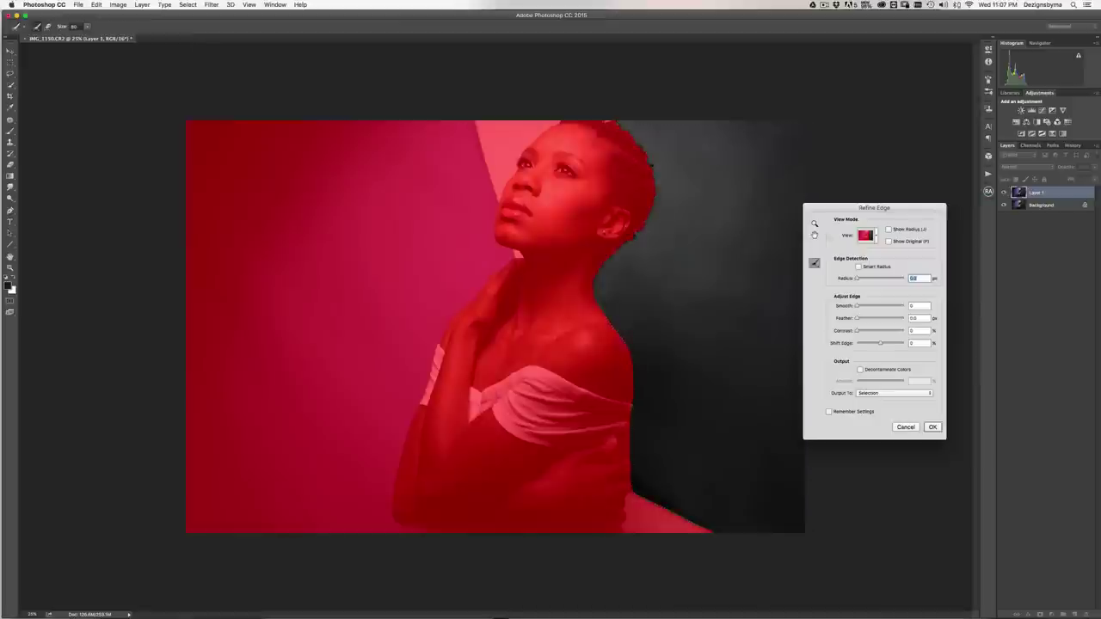
{"action": "mouse_move", "coordinate": [614, 128]}
{"action": "left_mouse_down"}
{"action": "mouse_move", "coordinate": [653, 167]}
{"action": "mouse_move", "coordinate": [655, 195]}
{"action": "mouse_move", "coordinate": [601, 269]}
{"action": "mouse_move", "coordinate": [598, 297]}
{"action": "mouse_move", "coordinate": [633, 364]}
{"action": "mouse_move", "coordinate": [629, 476]}
{"action": "mouse_move", "coordinate": [653, 500]}
{"action": "mouse_move", "coordinate": [732, 536]}
{"action": "left_mouse_up"}
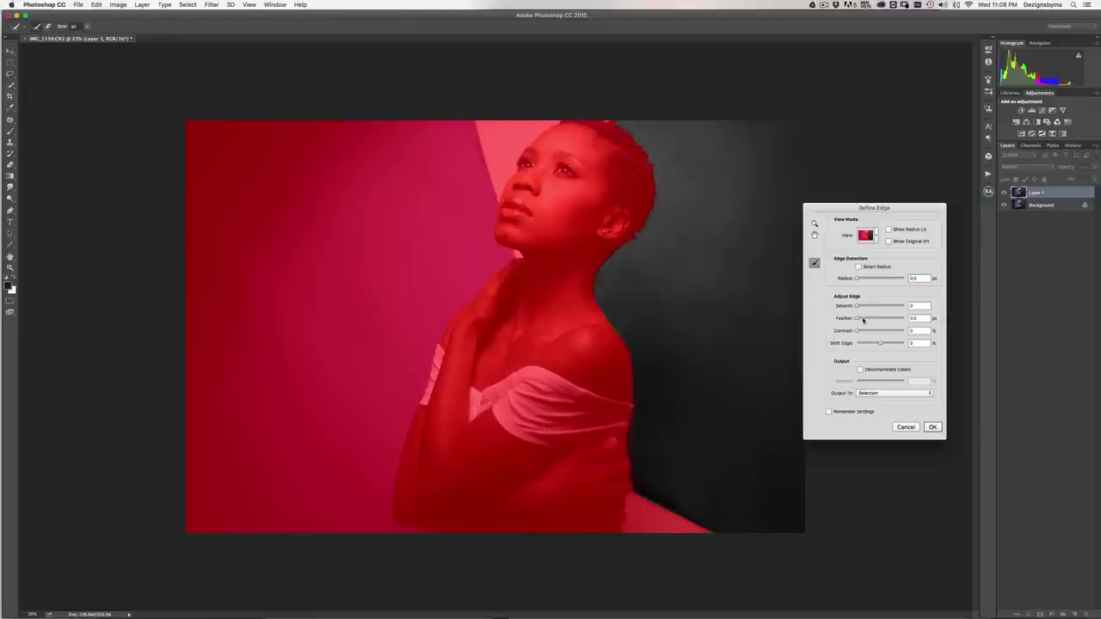
- Raise the edge detection radius slightly and output the refined backdrop selection to a new layer
{"action": "left_click_drag", "start_coordinate": [859, 282], "coordinate": [868, 279]}
{"action": "left_click", "coordinate": [892, 393]}
{"action": "left_click", "coordinate": [885, 407]}
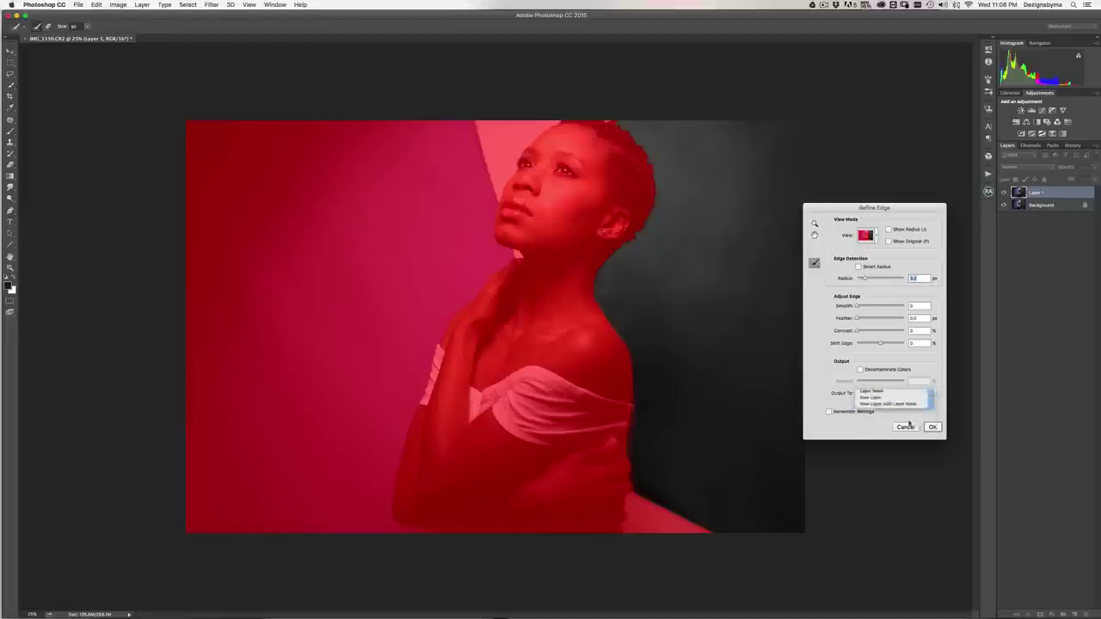
{"action": "left_click", "coordinate": [932, 426]}
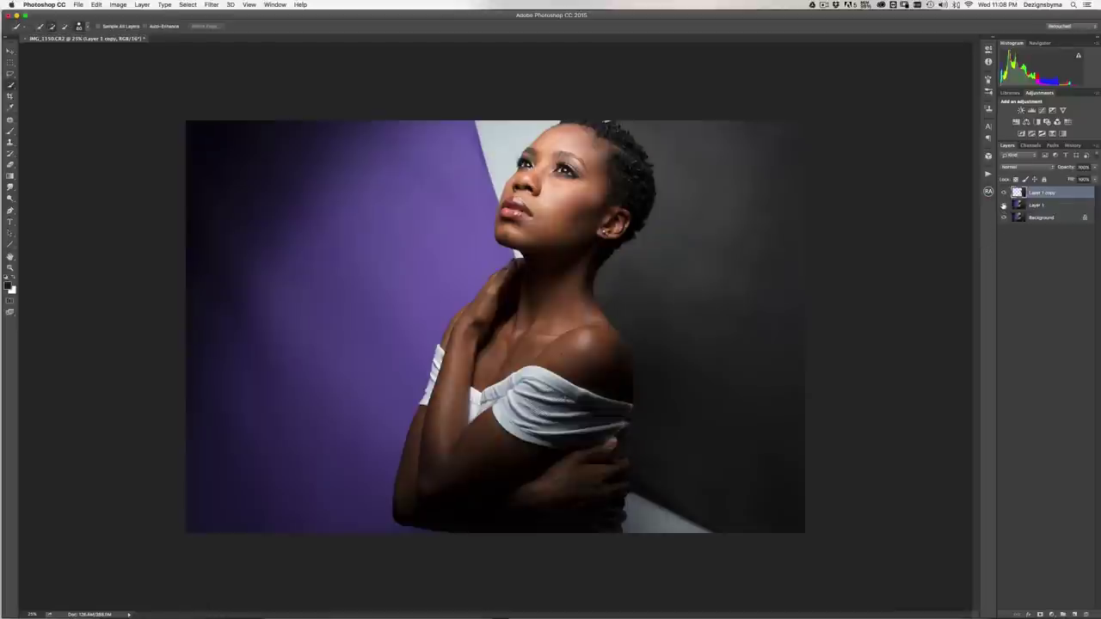
- Add 3% Gaussian monochromatic noise to the new backdrop layer
{"action": "left_click", "coordinate": [212, 5]}
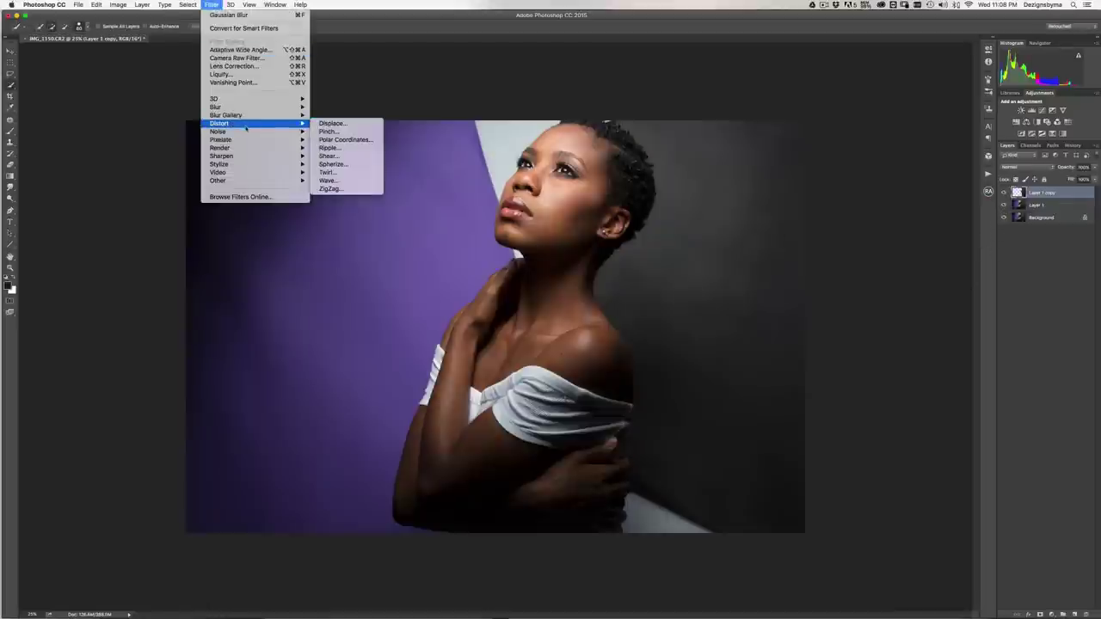
{"action": "mouse_move", "coordinate": [284, 131]}
{"action": "left_click", "coordinate": [318, 133]}
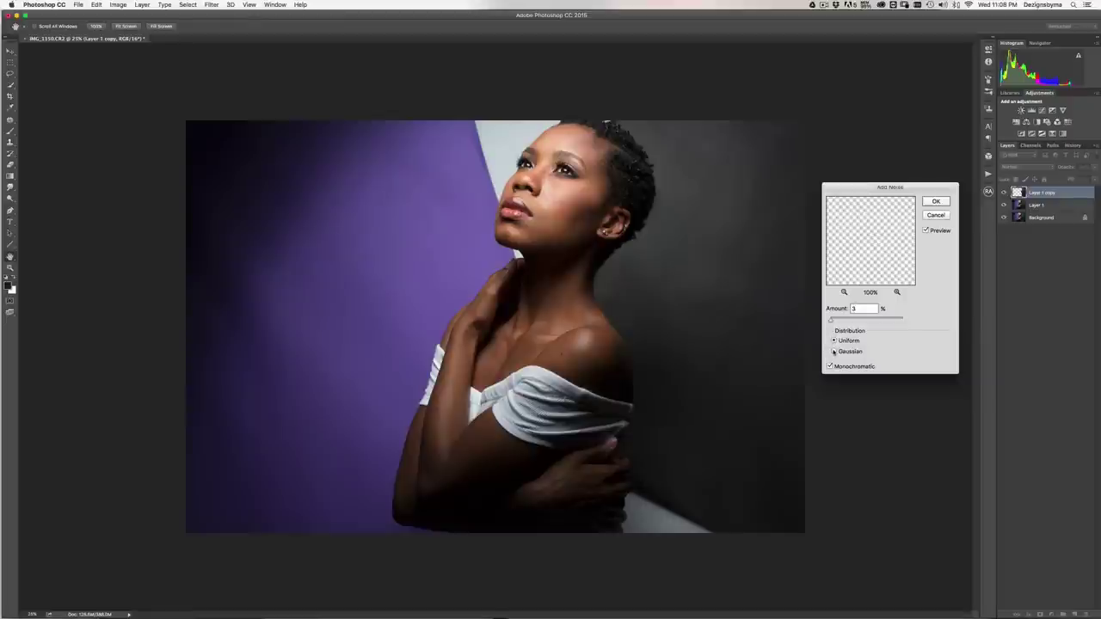
{"action": "key", "text": "super+minus"}
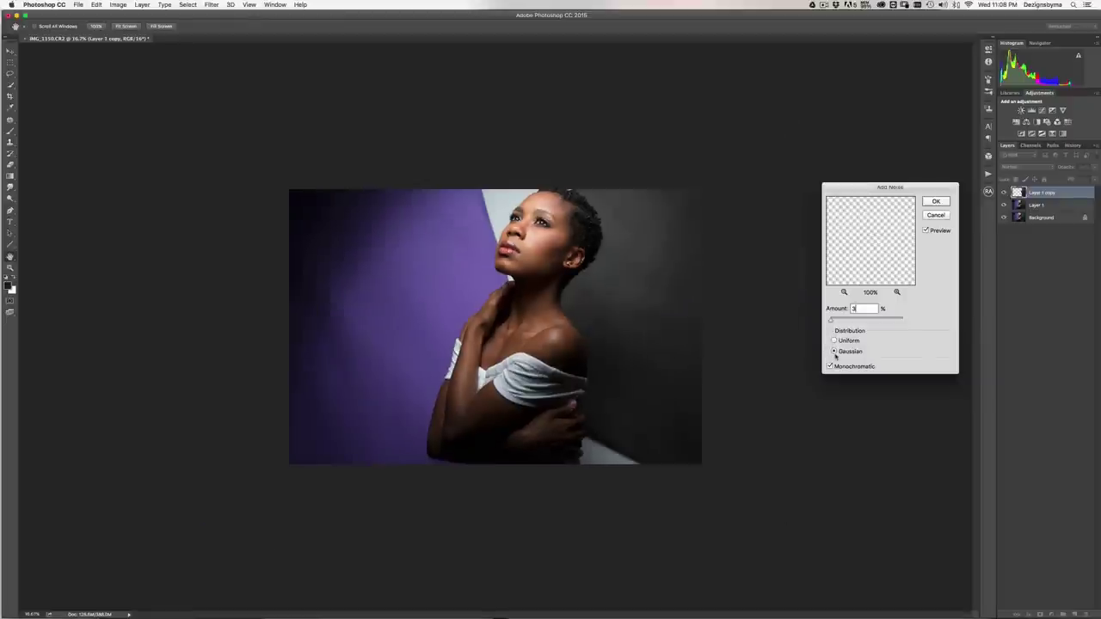
{"action": "key", "text": "super+plus"}
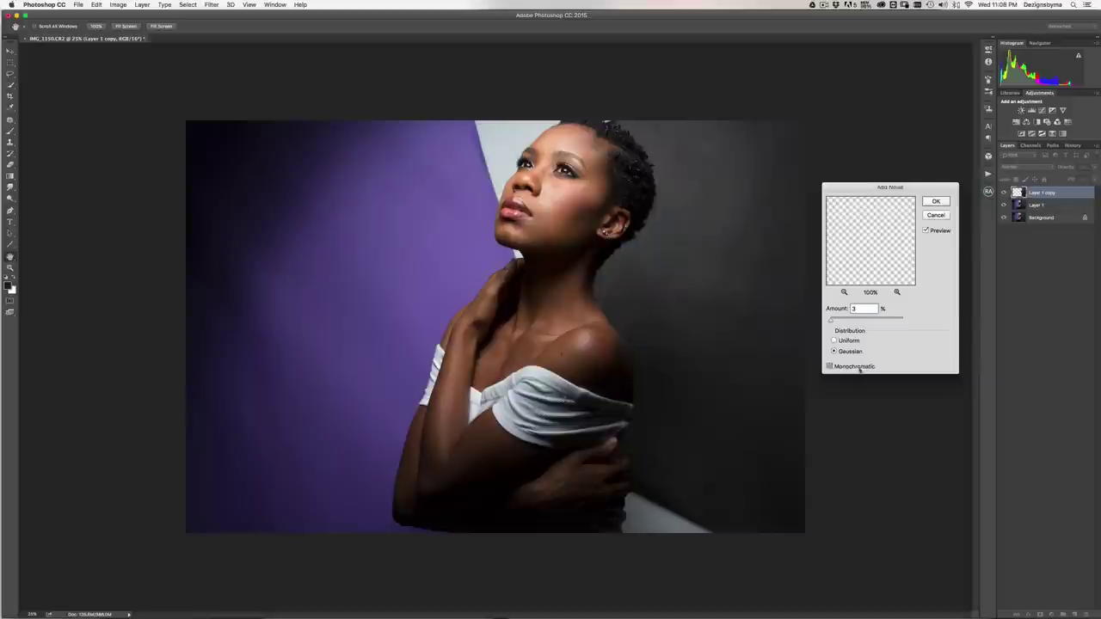
{"action": "key", "text": "super+minus"}
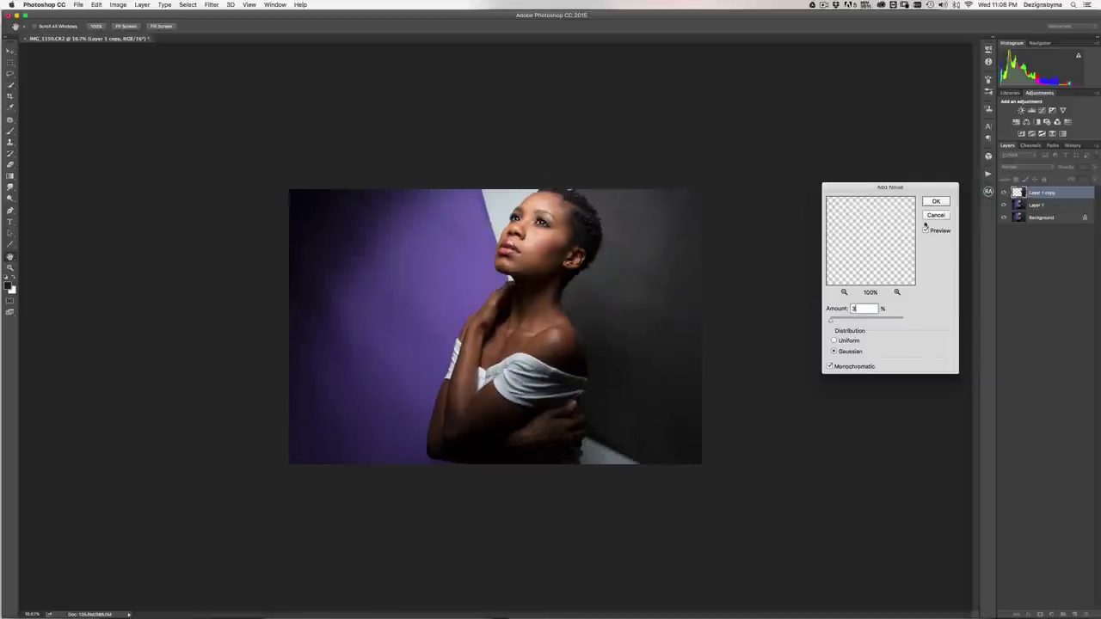
{"action": "key", "text": "super+plus"}
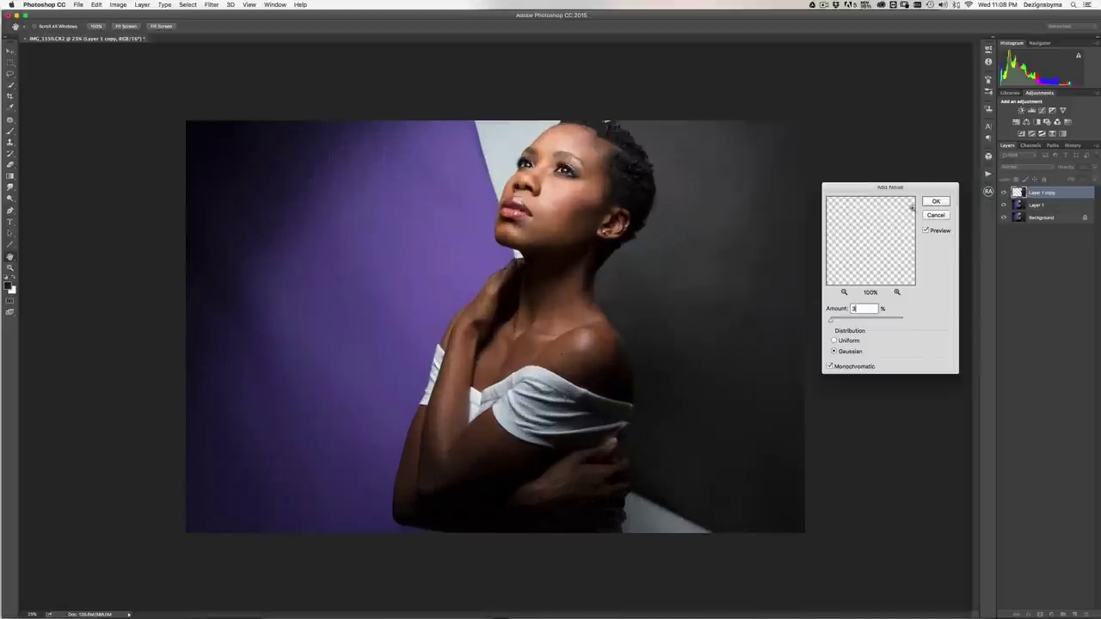
{"action": "key", "text": "super+minus"}
{"action": "left_click", "coordinate": [936, 202]}
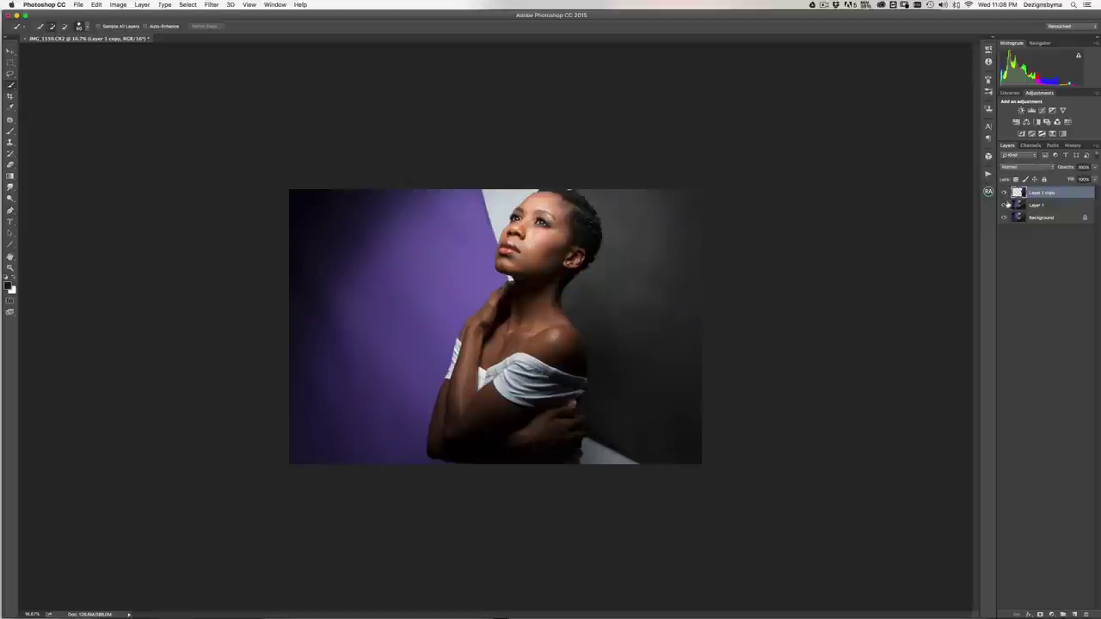
- Group Layer 1 and its copy, and stamp all visible content onto a new layer above the group
{"action": "left_click", "coordinate": [1047, 207], "text": "shift"}
{"action": "key", "text": "super+g"}
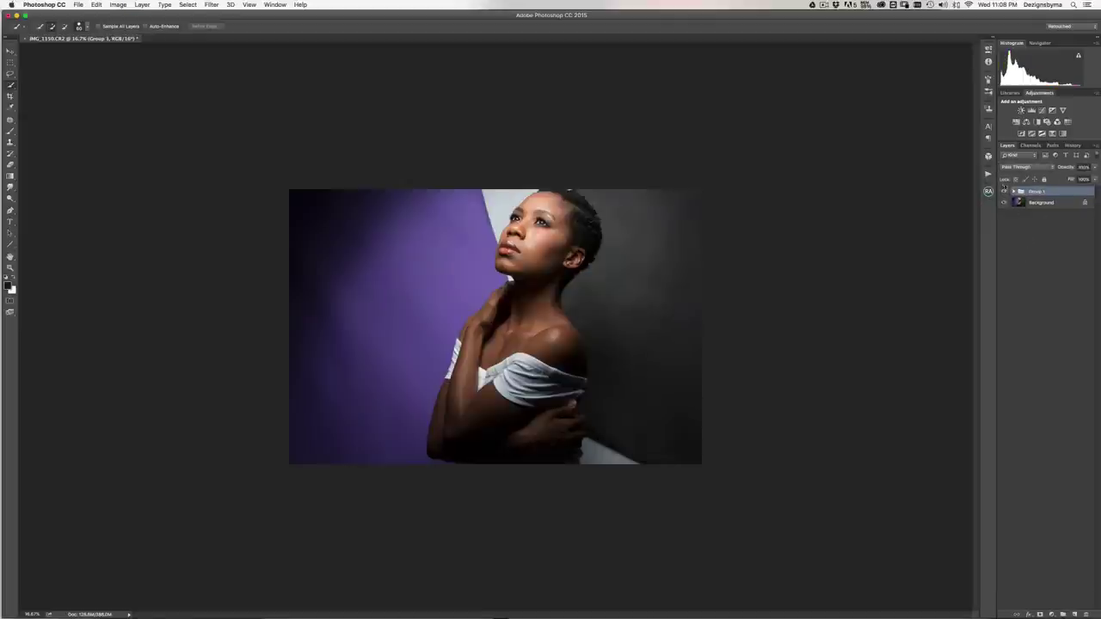
{"action": "left_click", "coordinate": [1004, 190]}
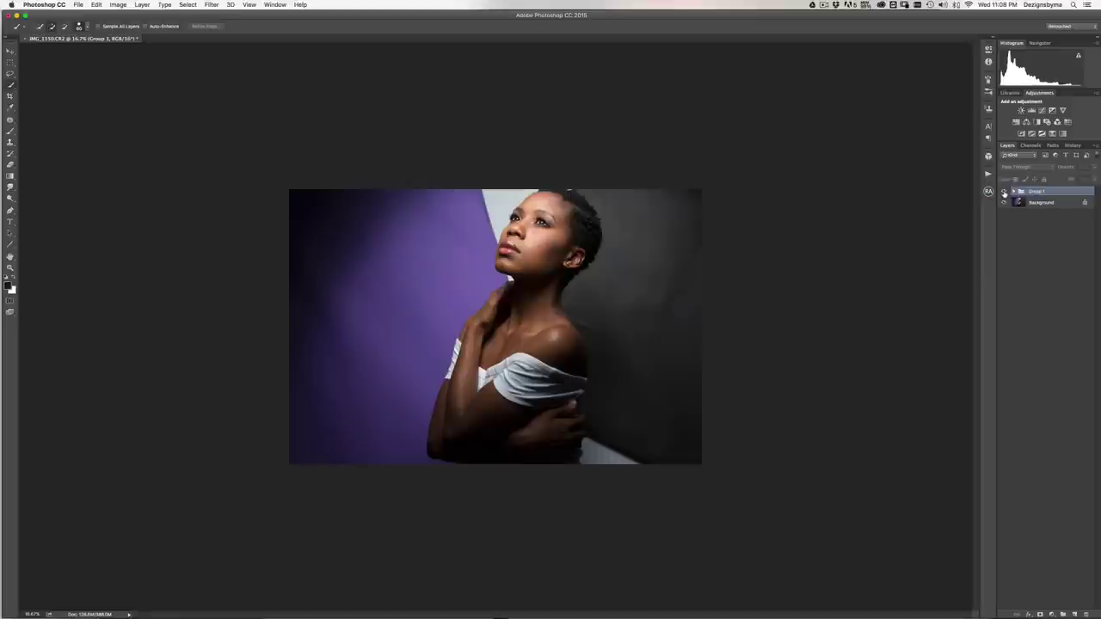
{"action": "left_click", "coordinate": [1004, 191]}
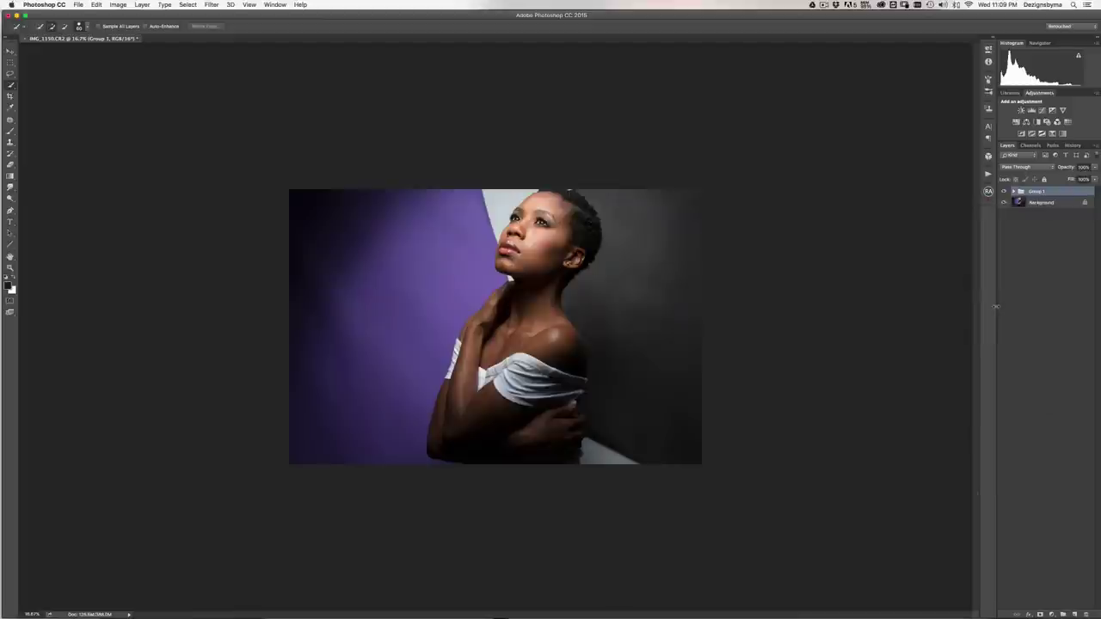
{"action": "key", "text": "super+alt+shift+e"}
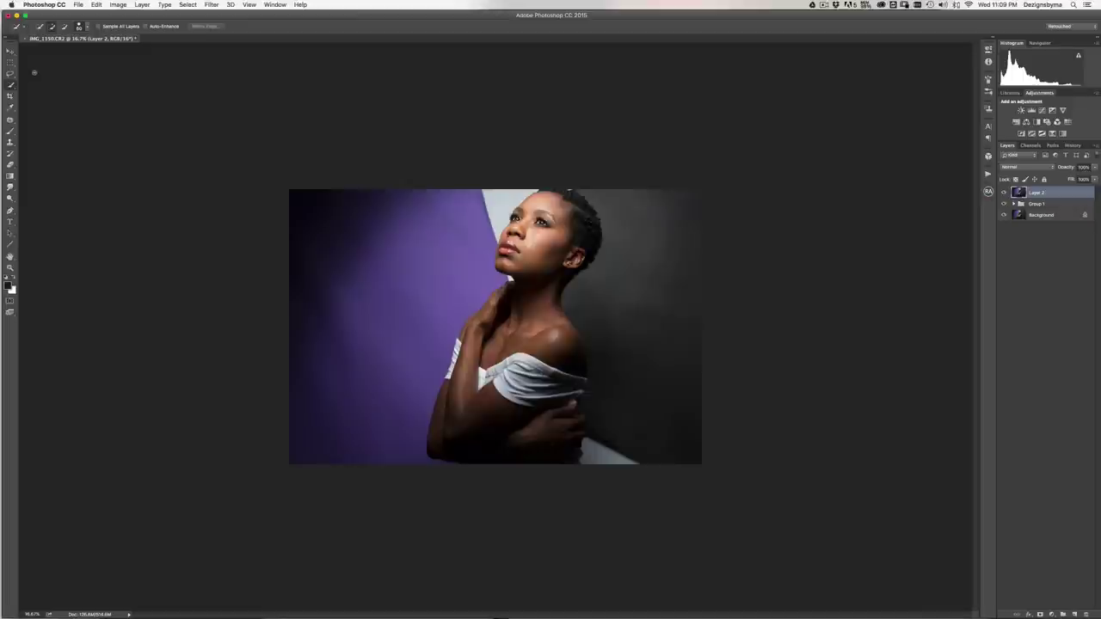
- Select the purple backdrop beside the woman with the Quick Selection tool
{"action": "key", "text": "super+equal"}
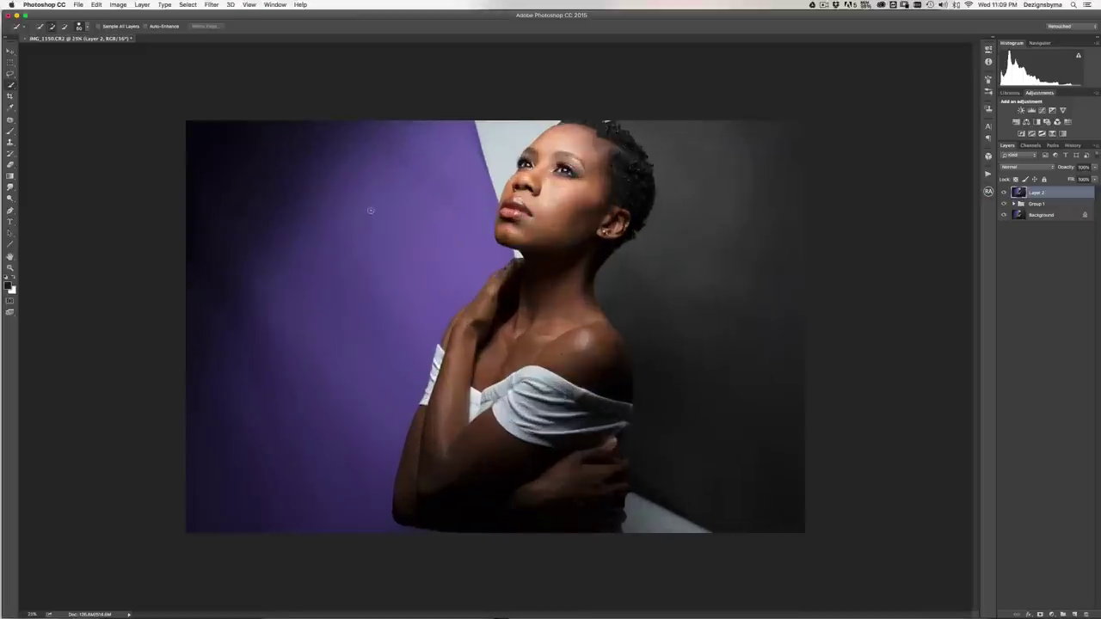
{"action": "key", "text": "super+minus"}
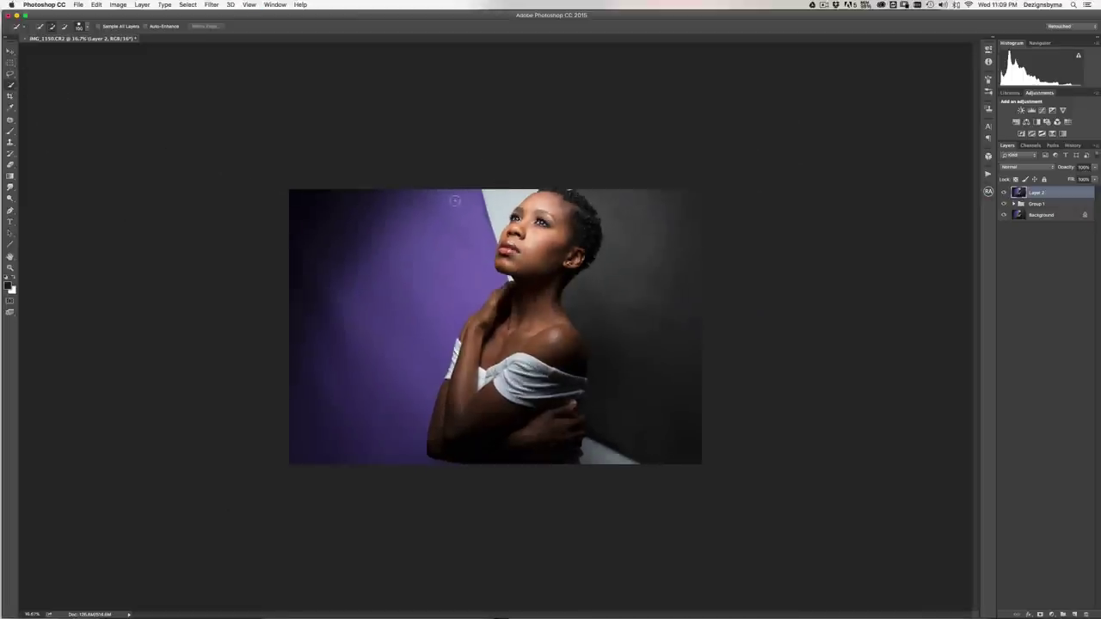
{"action": "mouse_move", "coordinate": [455, 200]}
{"action": "left_mouse_down"}
{"action": "mouse_move", "coordinate": [471, 195]}
{"action": "mouse_move", "coordinate": [477, 213]}
{"action": "left_mouse_up"}
{"action": "mouse_move", "coordinate": [472, 265]}
{"action": "left_mouse_down"}
{"action": "mouse_move", "coordinate": [384, 263]}
{"action": "mouse_move", "coordinate": [450, 279]}
{"action": "left_mouse_up"}
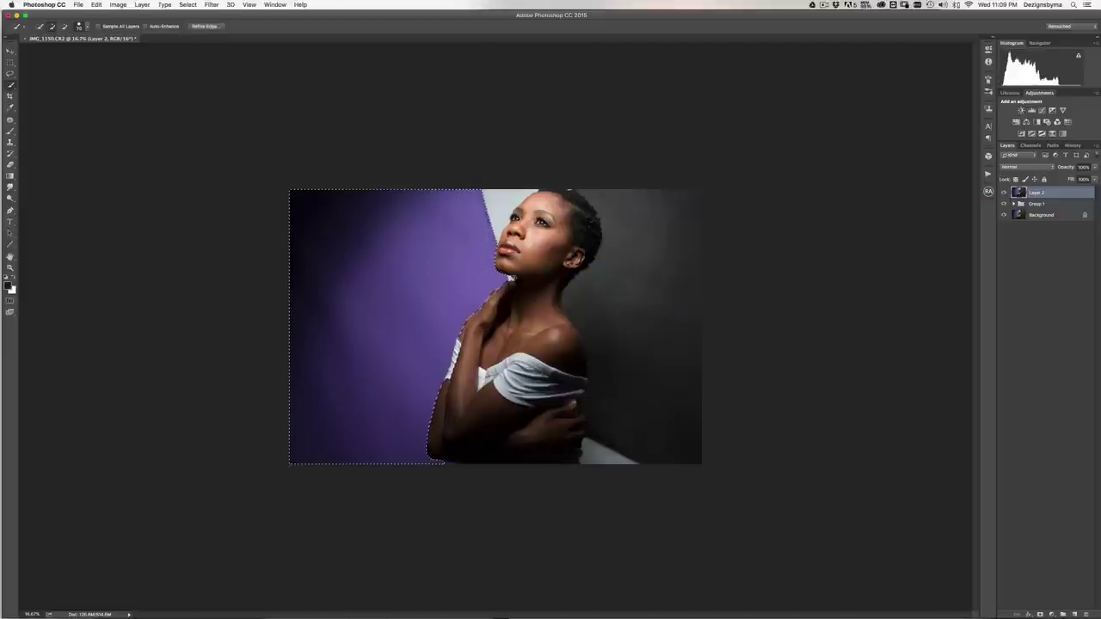
- Add the thin purple strip beneath the woman's elbow to the backdrop selection with the Magic Wand
{"action": "key", "text": "super+equal"}
{"action": "key", "text": "super+equal"}
{"action": "key", "text": "bracketleft"}
{"action": "key", "text": "bracketleft"}
{"action": "key", "text": "bracketleft"}
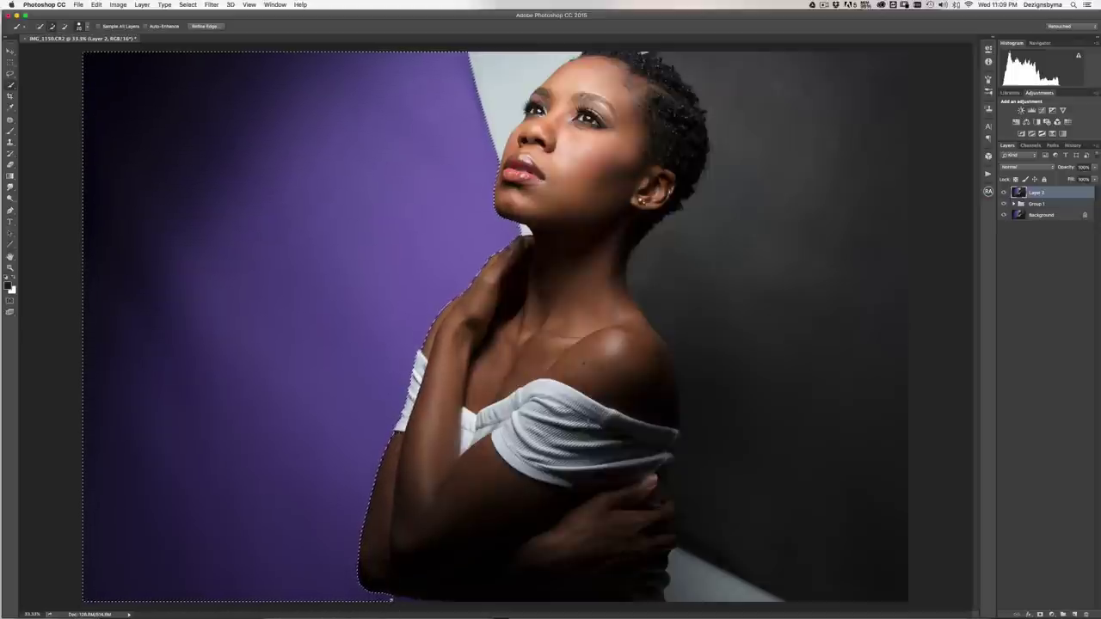
{"action": "key", "text": "super+plus"}
{"action": "scroll", "coordinate": [524, 243], "scroll_direction": "down", "scroll_amount": 10}
{"action": "key", "text": "super+plus"}
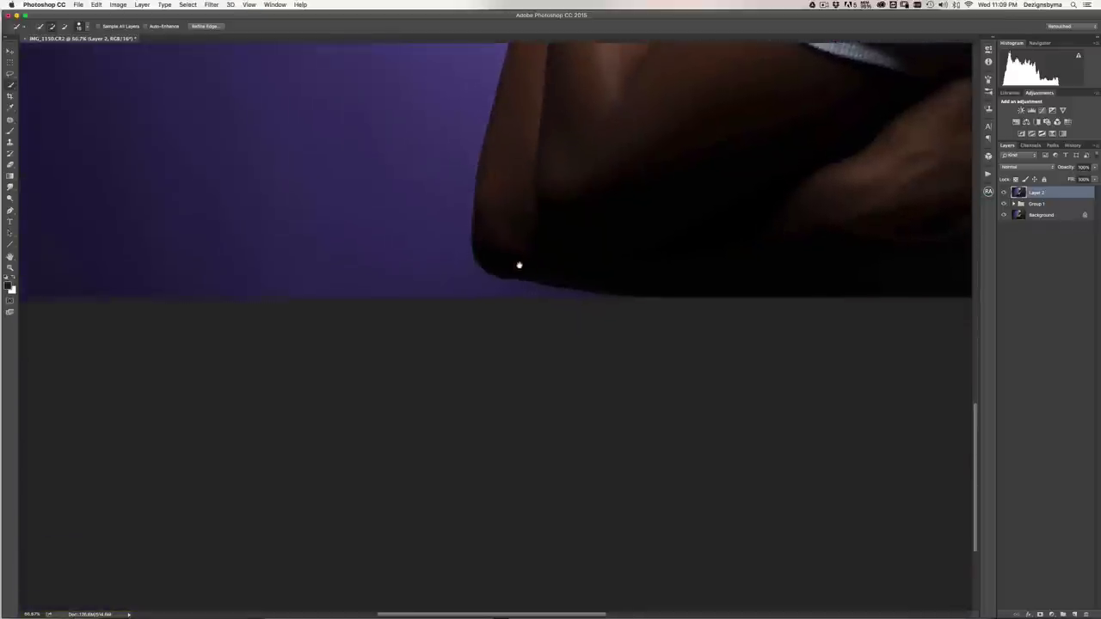
{"action": "left_click_drag", "start_coordinate": [10, 84], "coordinate": [39, 94]}
{"action": "left_click", "coordinate": [561, 287]}
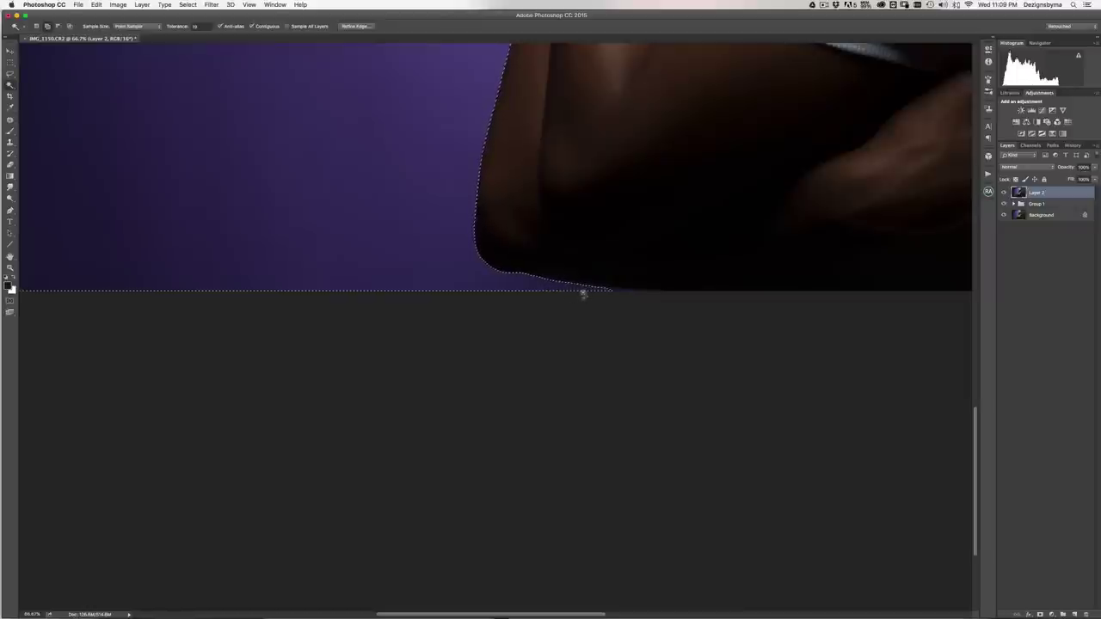
{"action": "left_click", "coordinate": [606, 289]}
{"action": "key", "text": "super+0"}
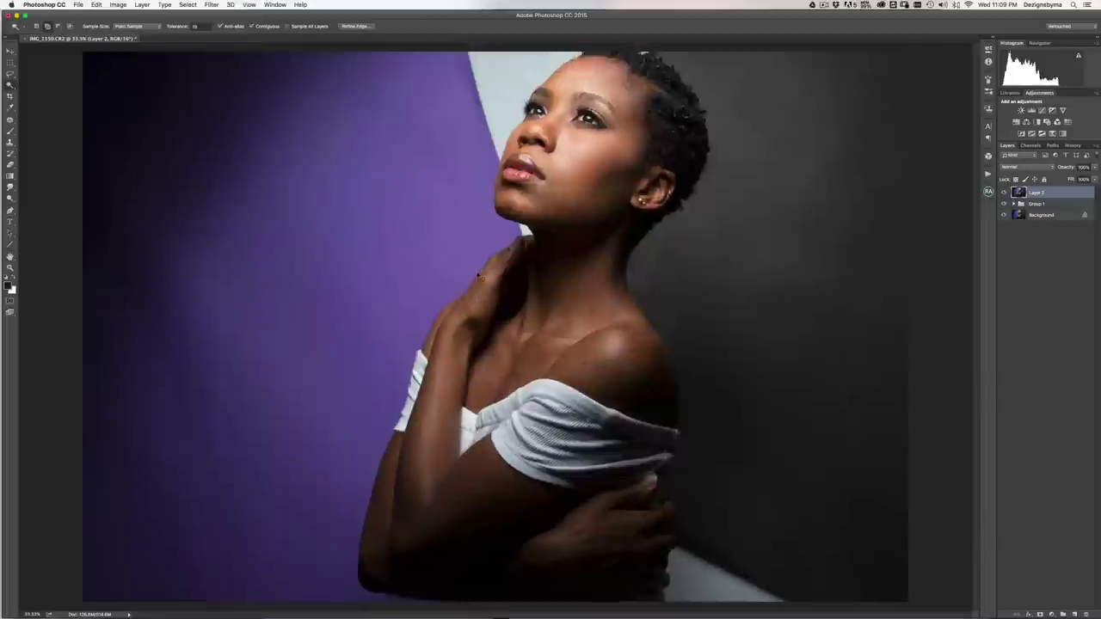
{"action": "key", "text": "super+minus"}
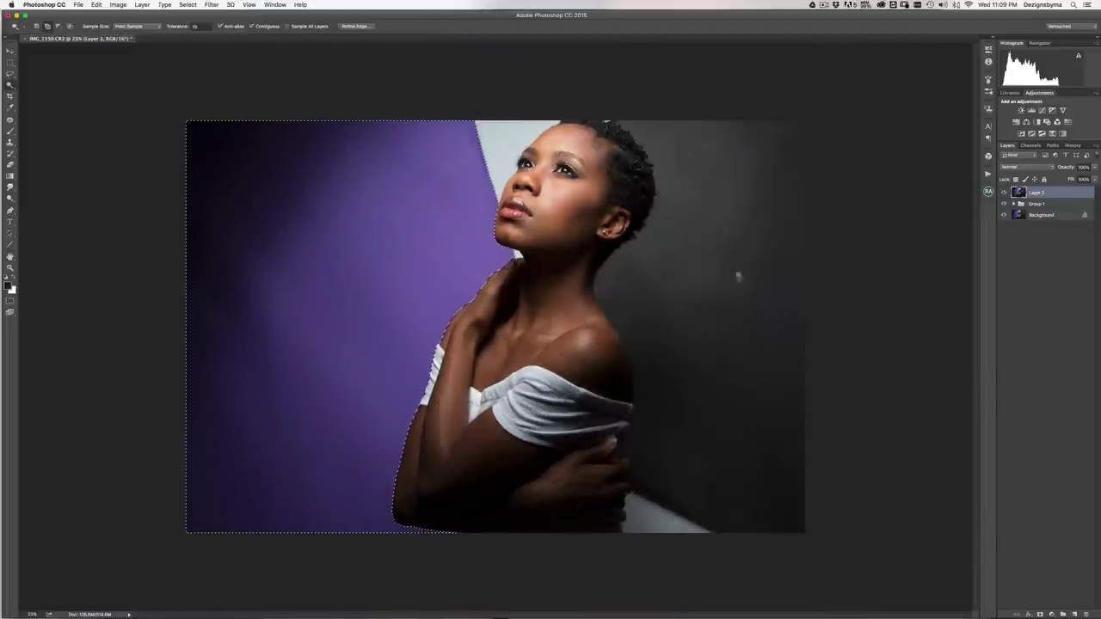
- Raise the edge detection radius slightly in Refine Edge and output the purple backdrop selection to a new layer
{"action": "left_click", "coordinate": [356, 26]}
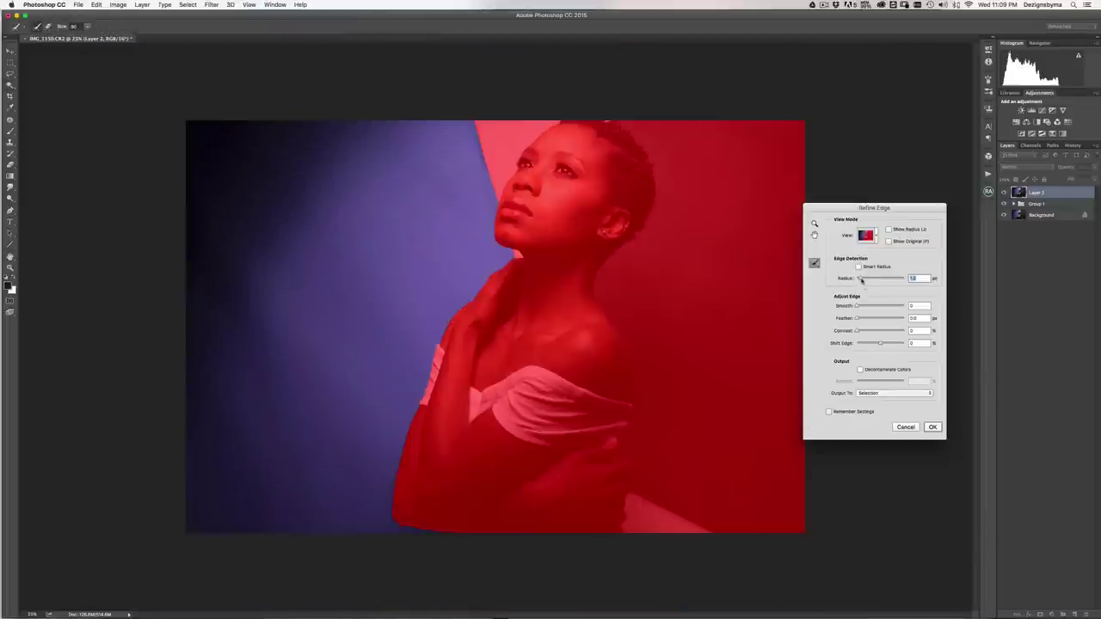
{"action": "left_click_drag", "start_coordinate": [863, 280], "coordinate": [864, 280]}
{"action": "left_click", "coordinate": [886, 393]}
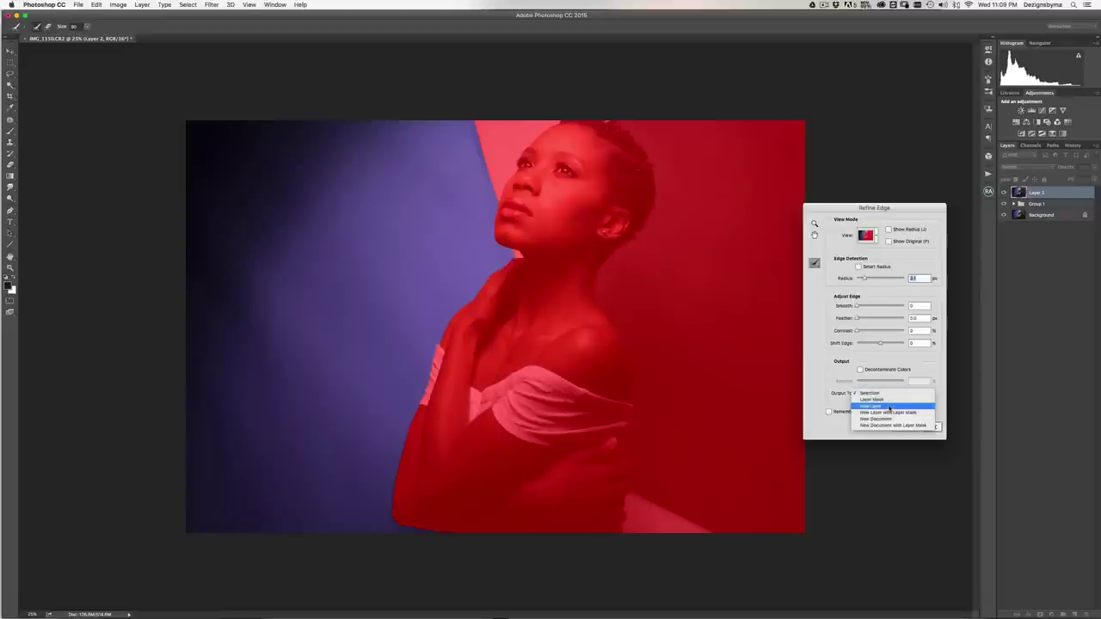
{"action": "left_click", "coordinate": [890, 407]}
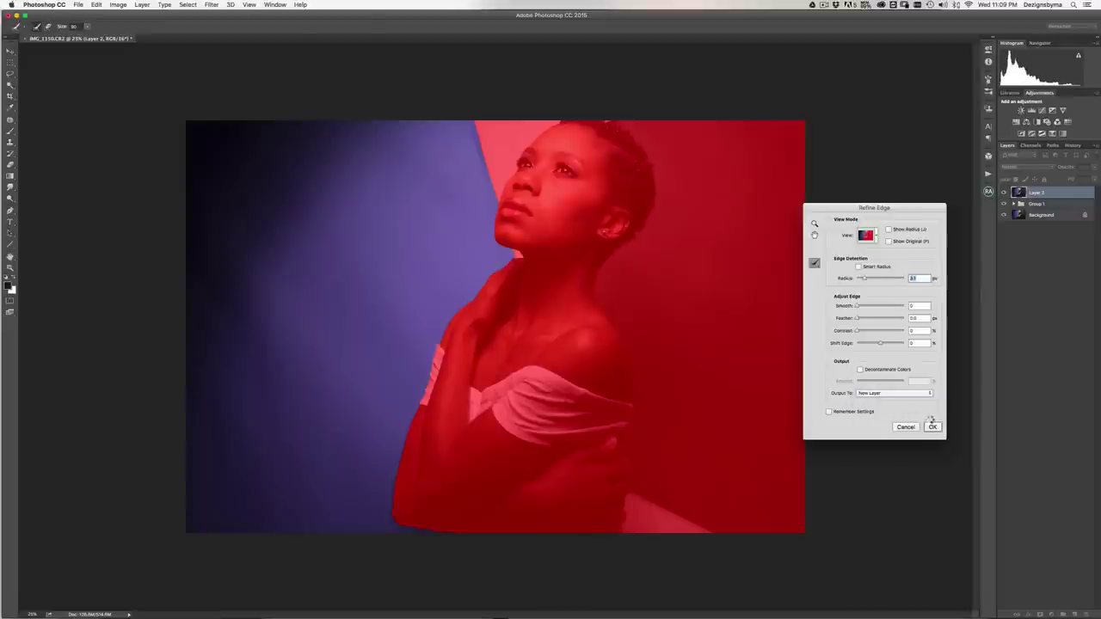
{"action": "left_click", "coordinate": [931, 426]}
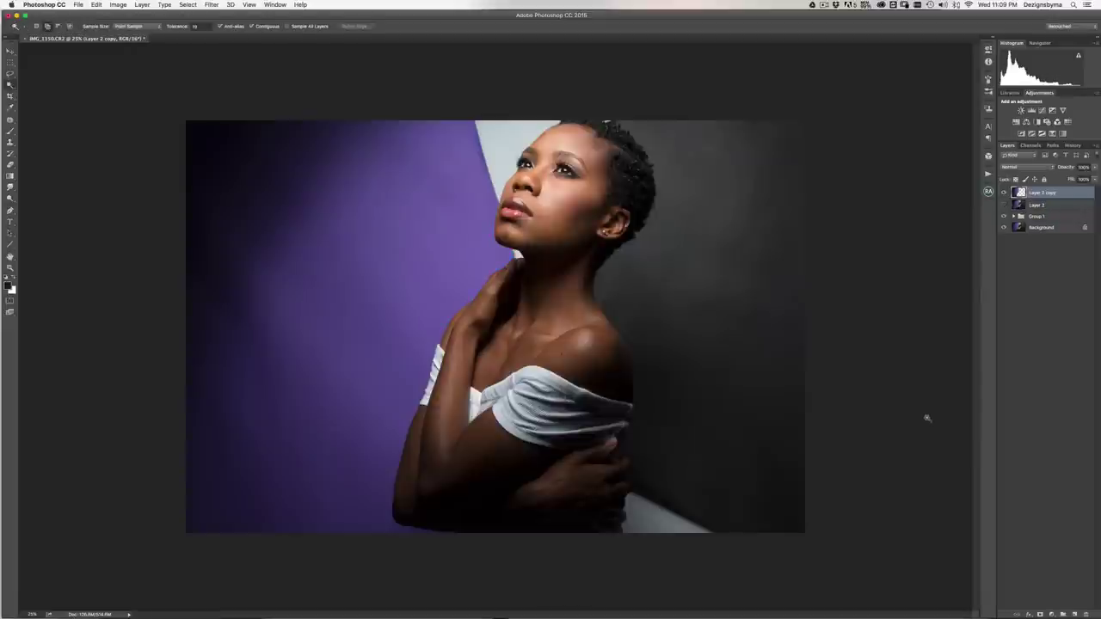
- Add 3% Gaussian monochromatic noise to the new purple backdrop layer
{"action": "left_click", "coordinate": [210, 5]}
{"action": "mouse_move", "coordinate": [256, 132]}
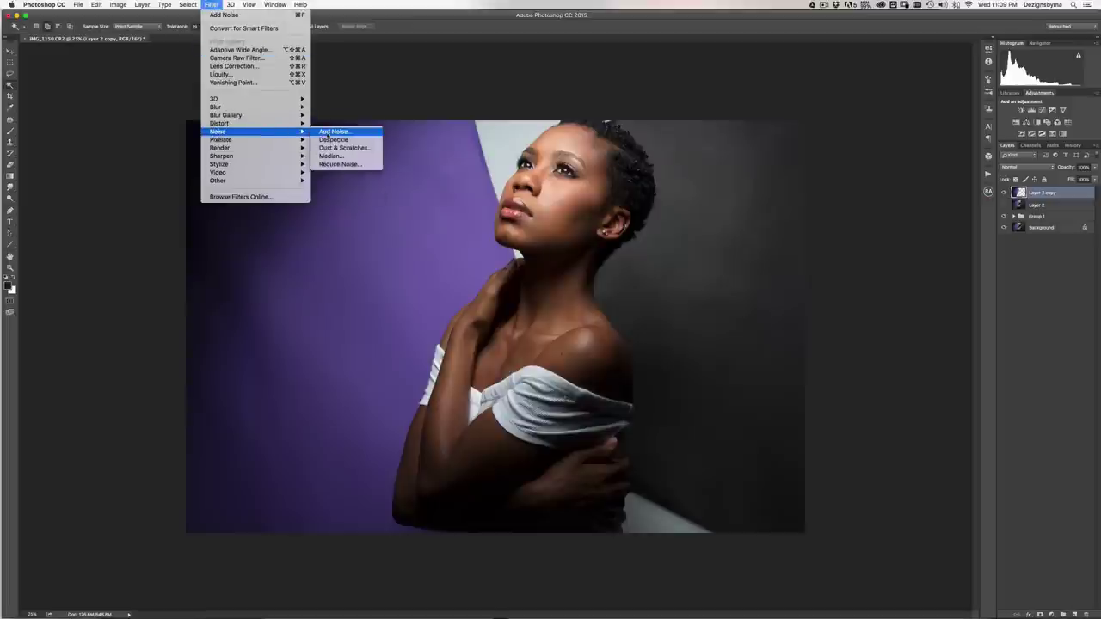
{"action": "left_click", "coordinate": [332, 132]}
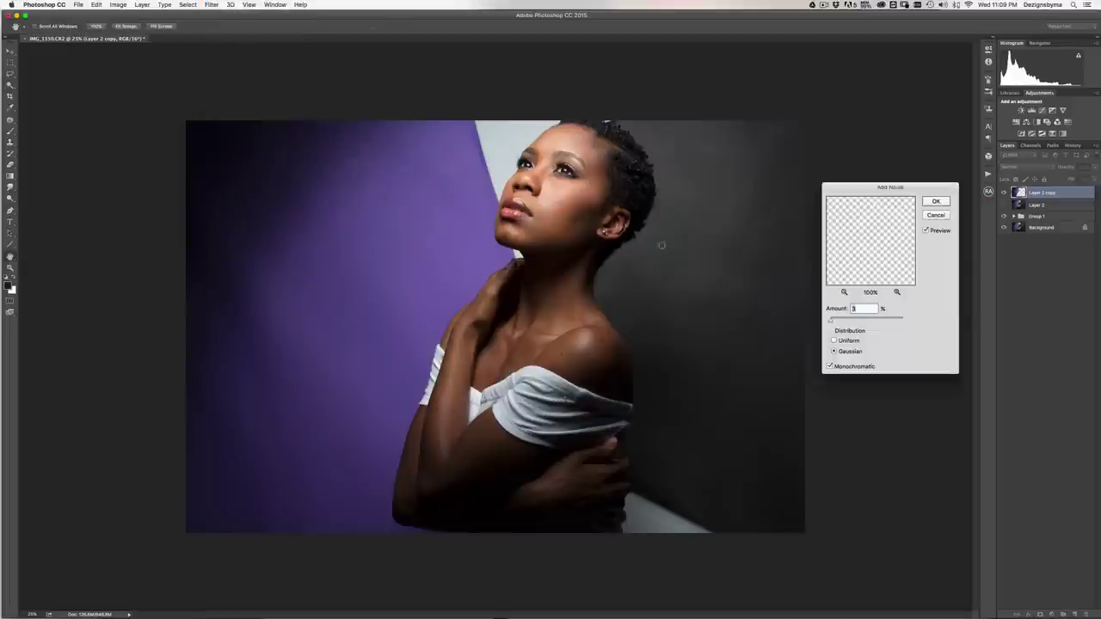
{"action": "key", "text": "super+minus"}
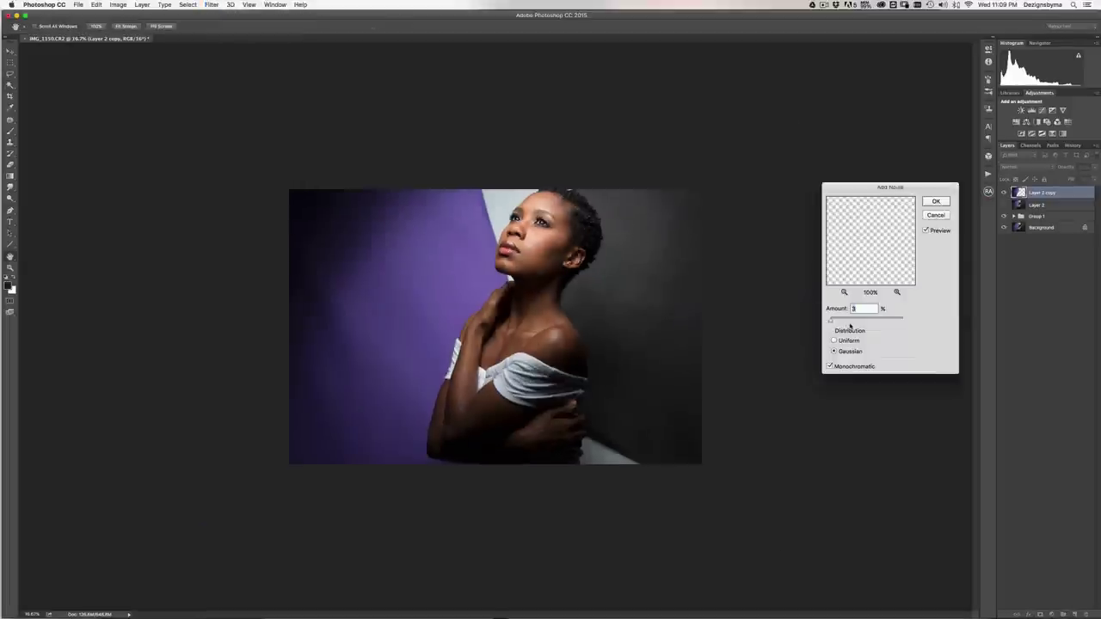
{"action": "key", "text": "super+plus"}
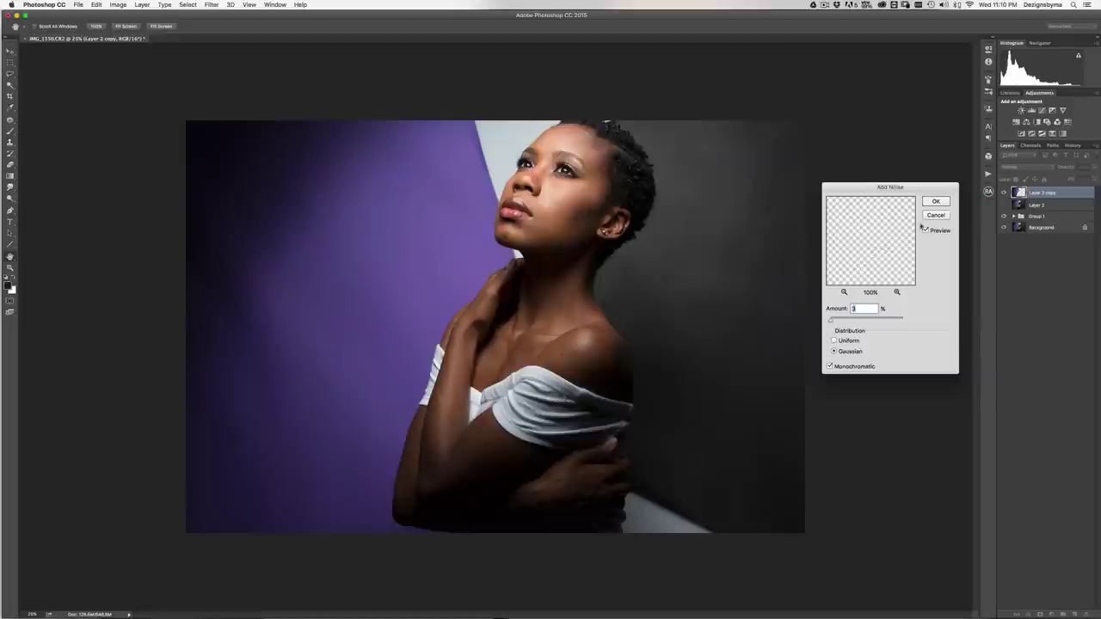
{"action": "left_click", "coordinate": [937, 202]}
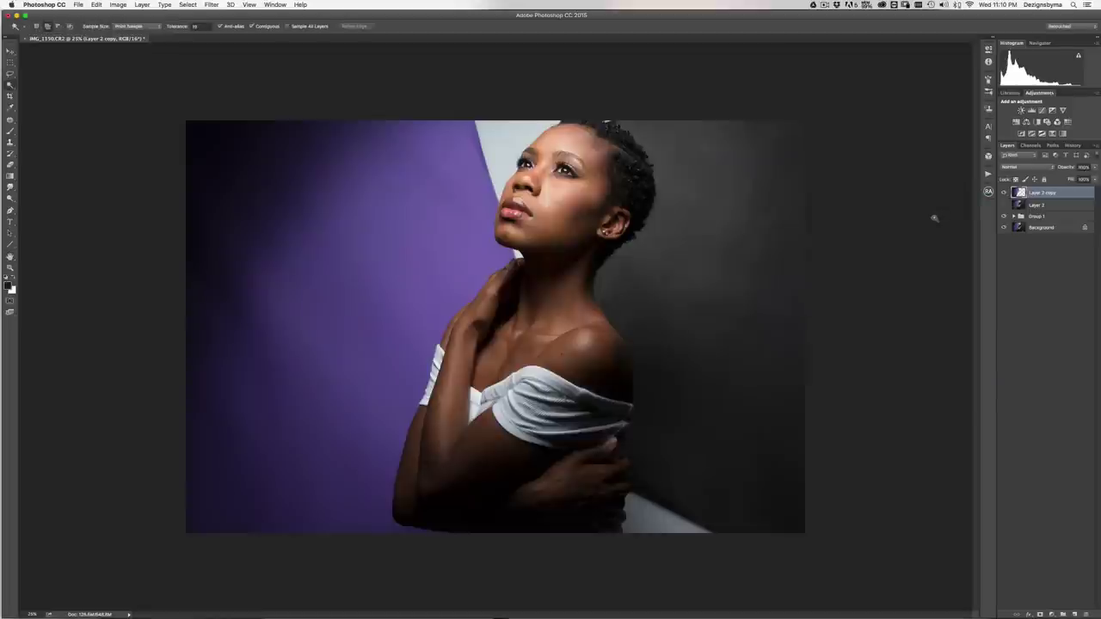
- Rename the group holding the dark grey backdrop layers as BLK Panel
{"action": "double_click", "coordinate": [1037, 216]}
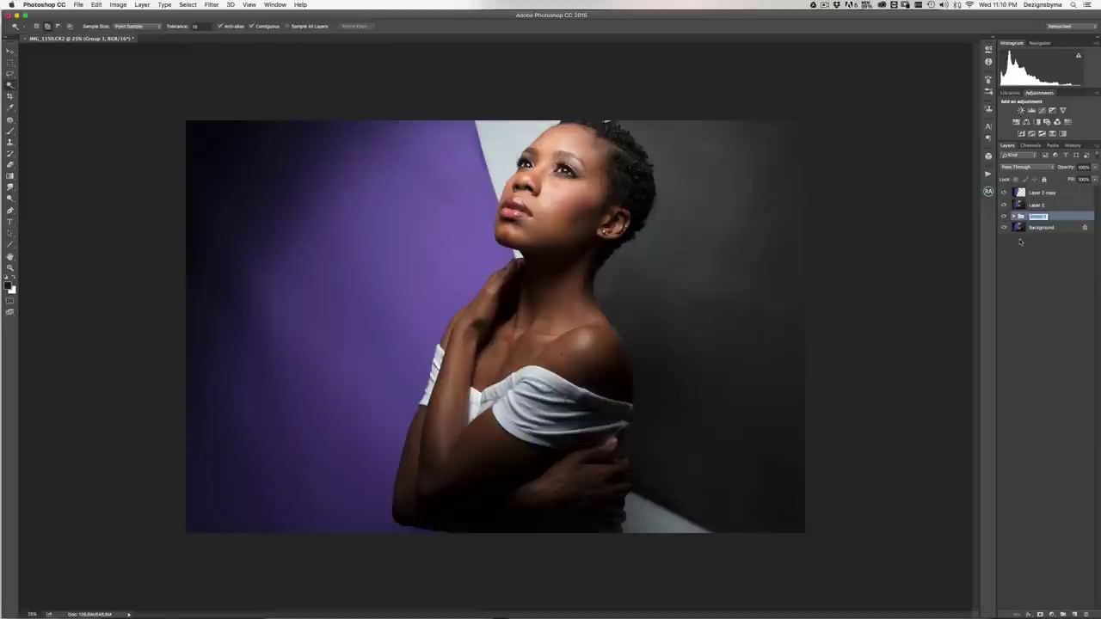
{"action": "type", "text": "SLR Panel"}
{"action": "key", "text": "Return"}
- Group Layer 2 and its copy, and name the group Purple Panel
{"action": "left_click", "coordinate": [1068, 193]}
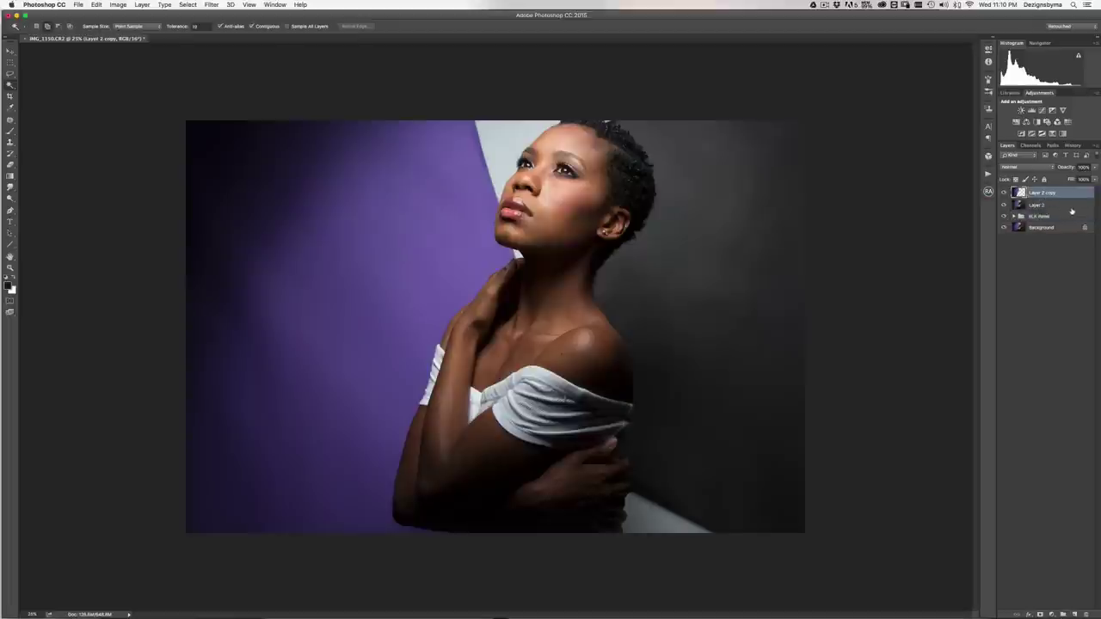
{"action": "left_click", "coordinate": [1060, 201], "text": "shift"}
{"action": "key", "text": "super+g"}
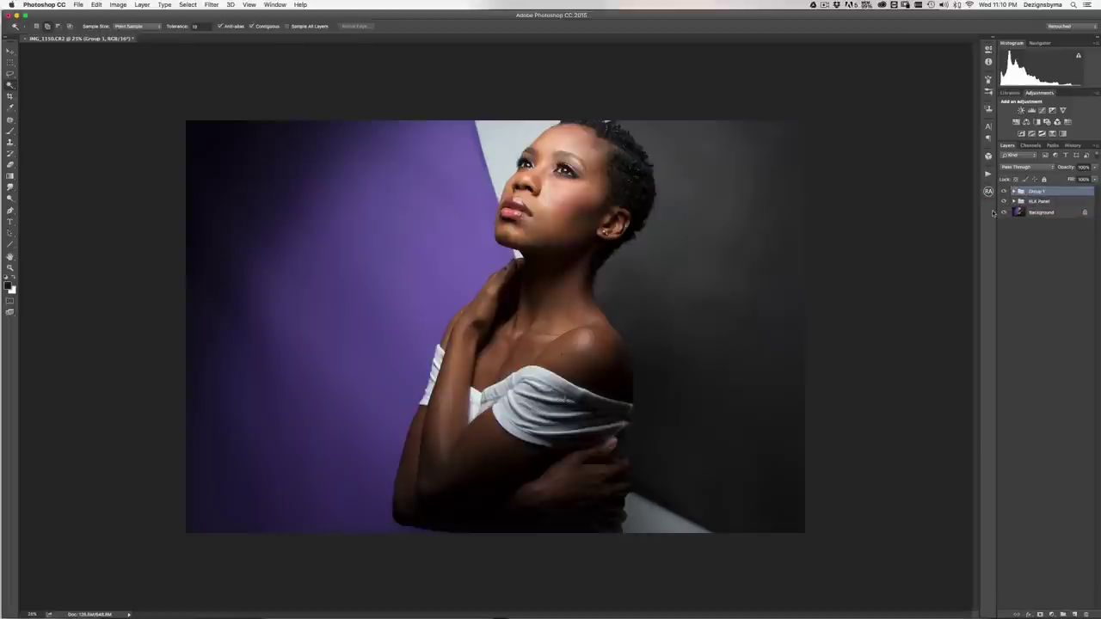
{"action": "double_click", "coordinate": [1036, 191]}
{"action": "type", "text": "Purple"}
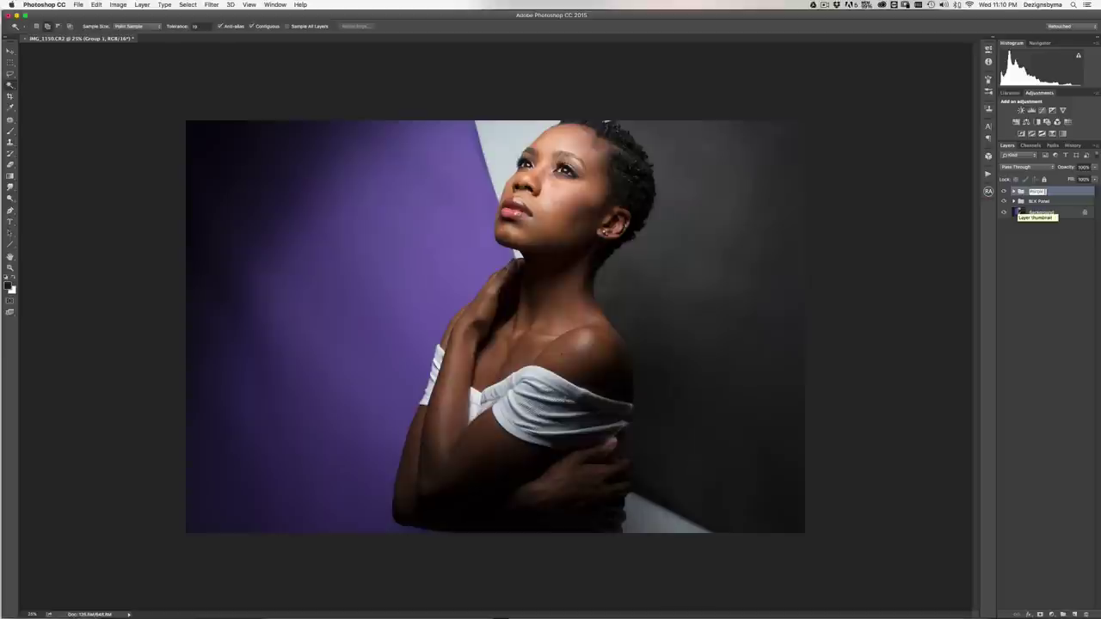
{"action": "type", "text": " Panel"}
{"action": "key", "text": "Return"}
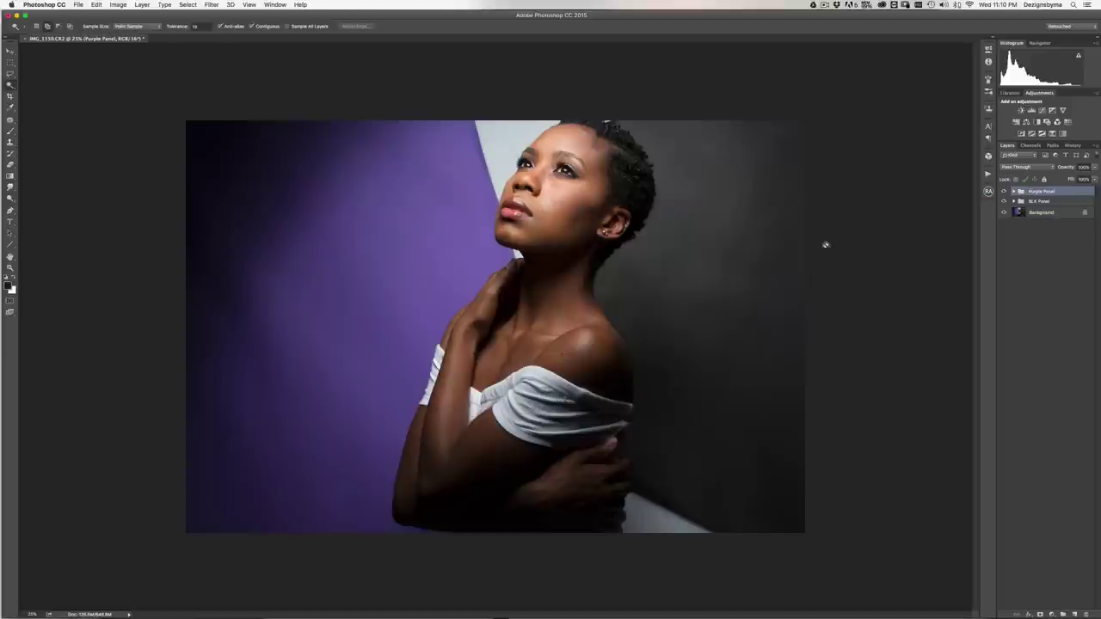
- Combine the Purple Panel and BLK Panel groups in a parent group named Panels
{"action": "key", "text": "super+minus"}
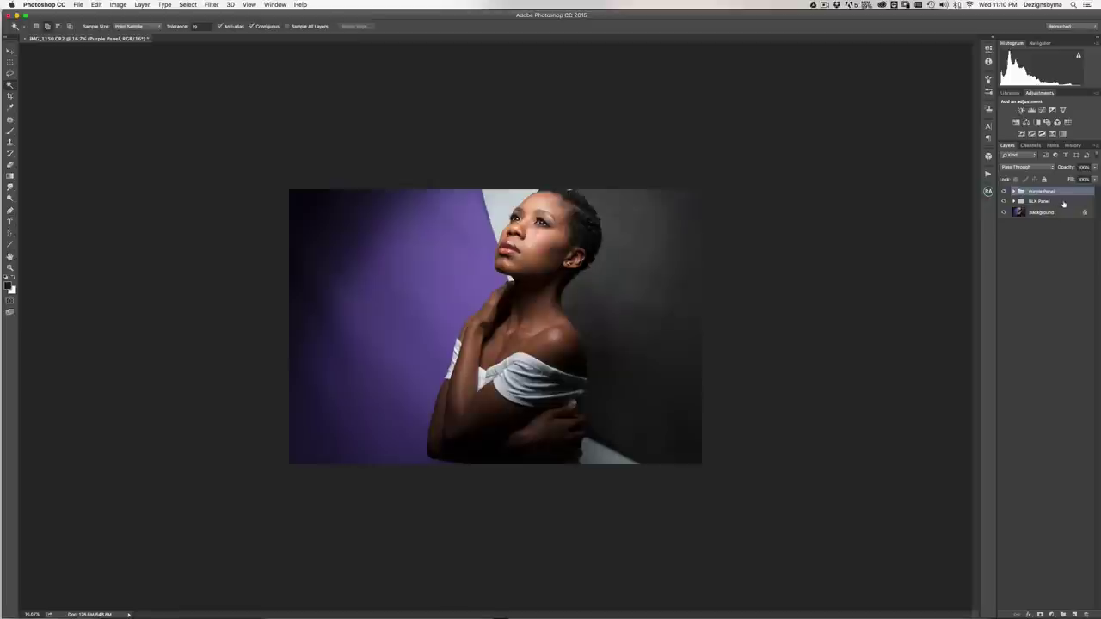
{"action": "left_click", "coordinate": [1062, 202], "text": "shift"}
{"action": "key", "text": "super+g"}
{"action": "double_click", "coordinate": [1033, 193]}
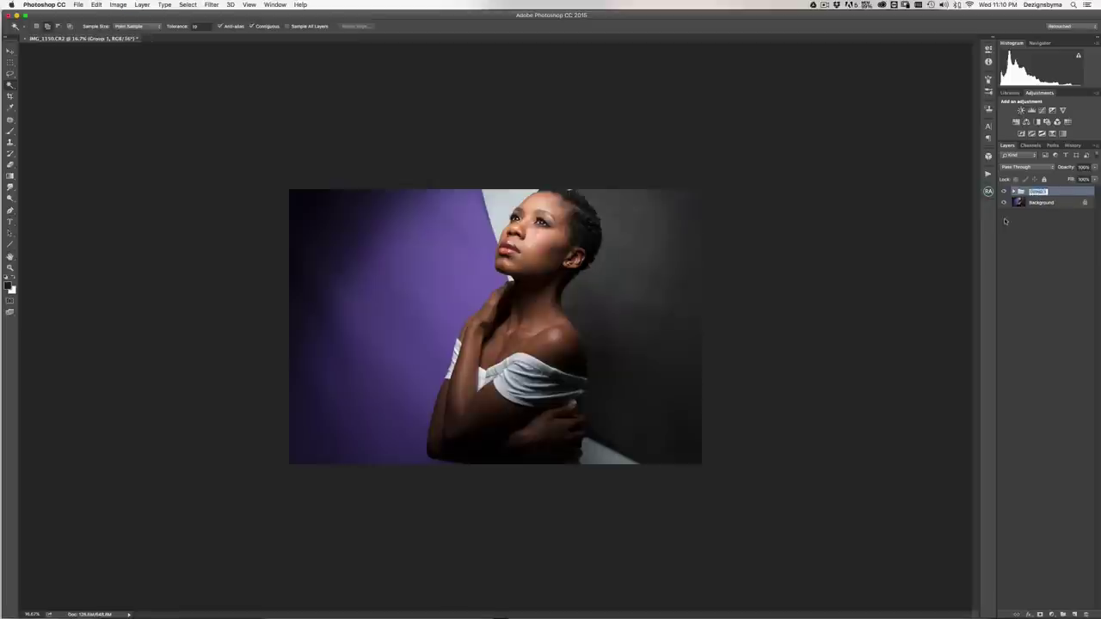
{"action": "type", "text": "Panels"}
{"action": "key", "text": "Return"}
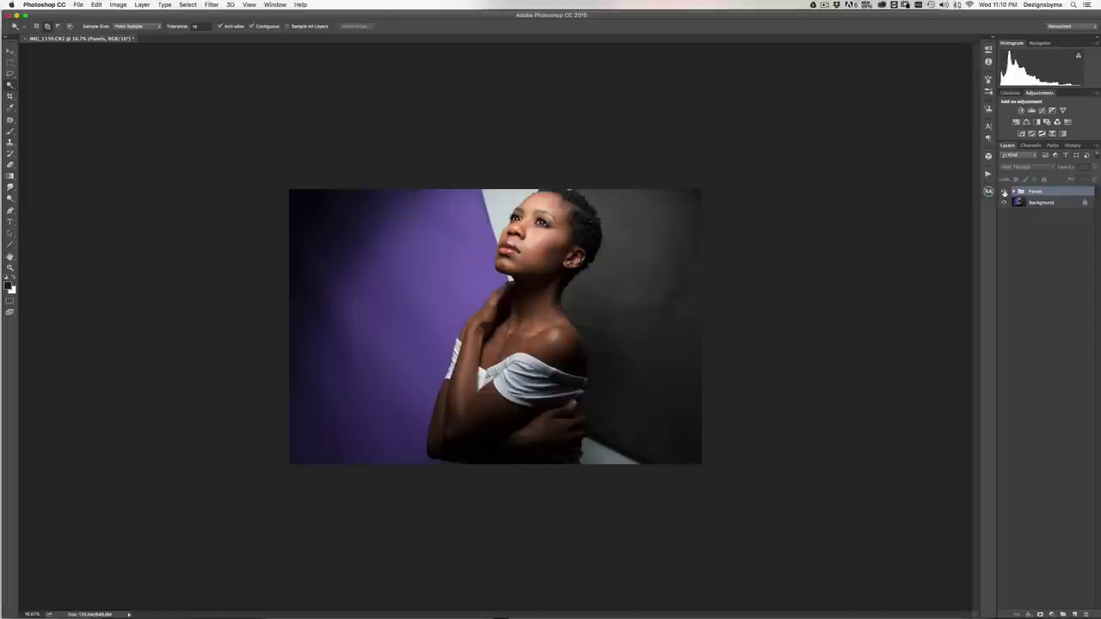
{"action": "key", "text": "super+equal"}
{"action": "key", "text": "super+minus"}
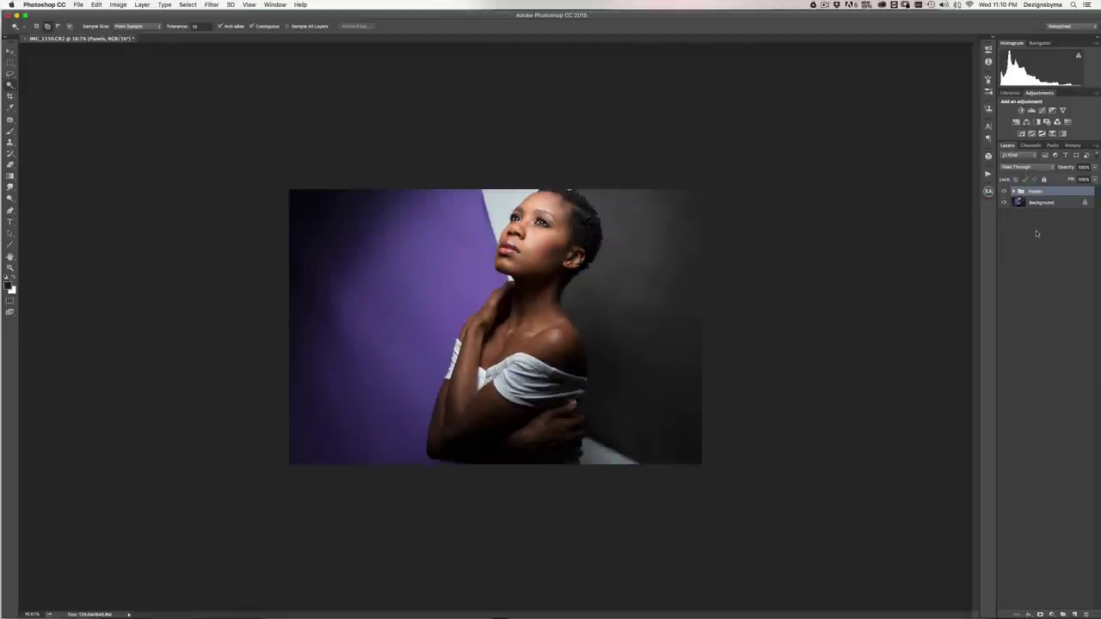
{"action": "key", "text": "super+equal"}
{"action": "key", "text": "super+equal"}
{"action": "key", "text": "super+minus"}
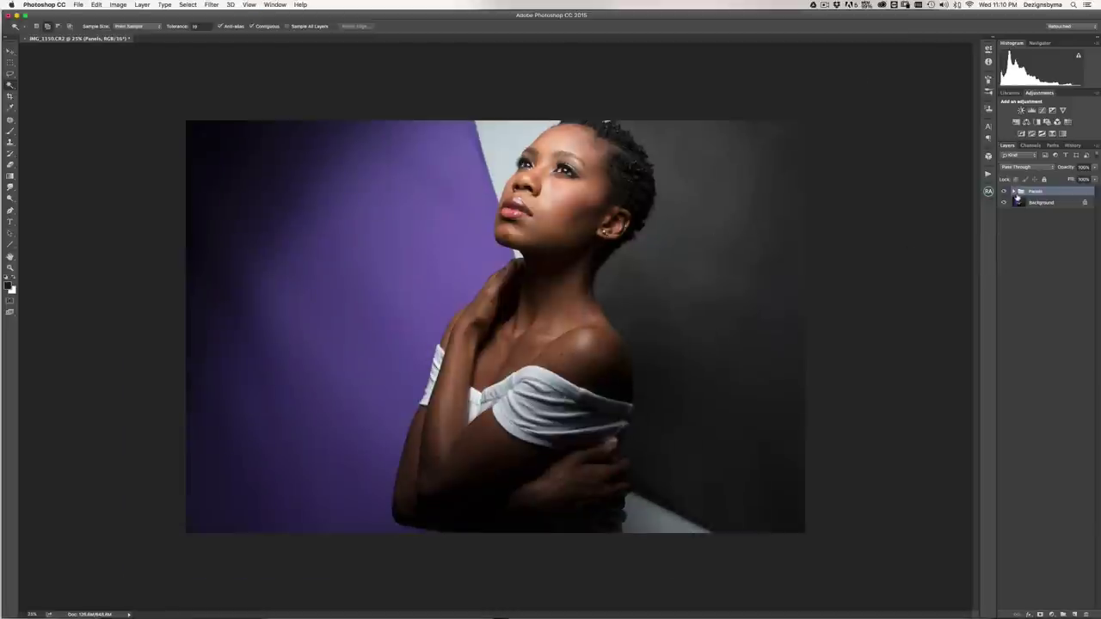
- Clone clean purple backdrop over the rough edge beside the white strip on Layer 2 copy in the Purple Panel group
{"action": "left_click", "coordinate": [1014, 191]}
{"action": "left_click", "coordinate": [1025, 204]}
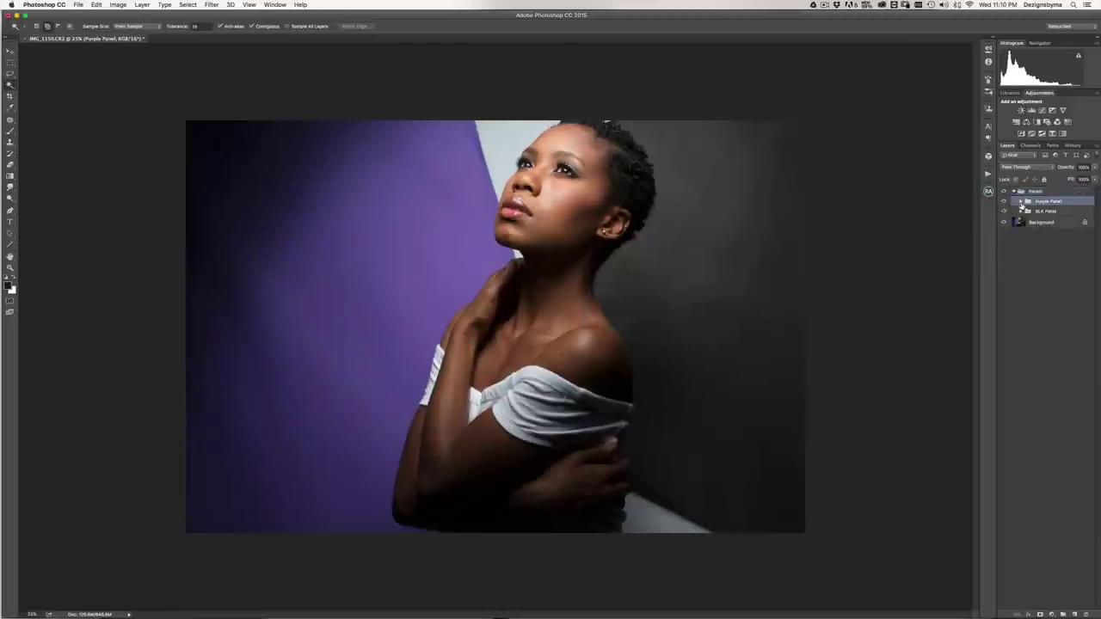
{"action": "left_click", "coordinate": [1020, 201]}
{"action": "left_click", "coordinate": [1031, 225]}
{"action": "key", "text": "super+plus"}
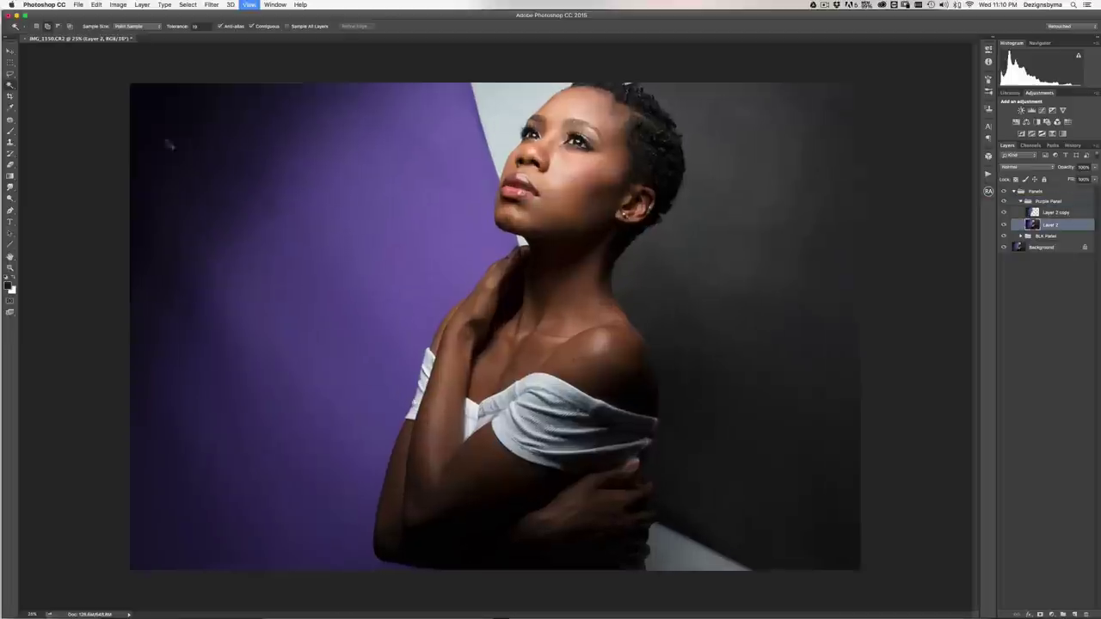
{"action": "key", "text": "s"}
{"action": "key", "text": "super+plus"}
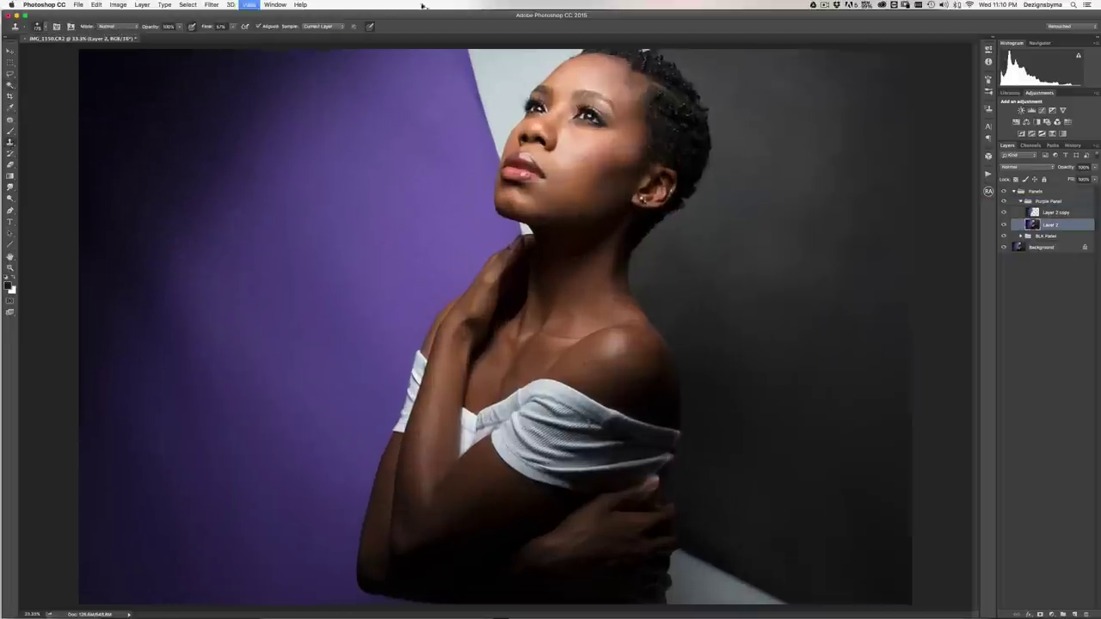
{"action": "left_click_drag", "start_coordinate": [430, 216], "coordinate": [515, 466]}
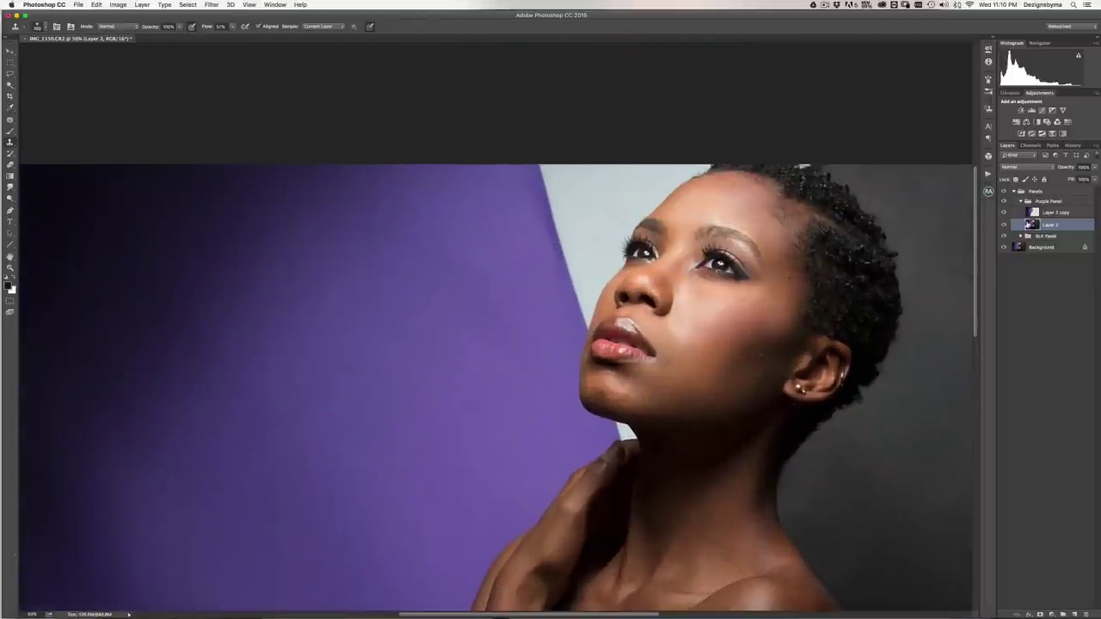
{"action": "key", "text": "alt+bracketright"}
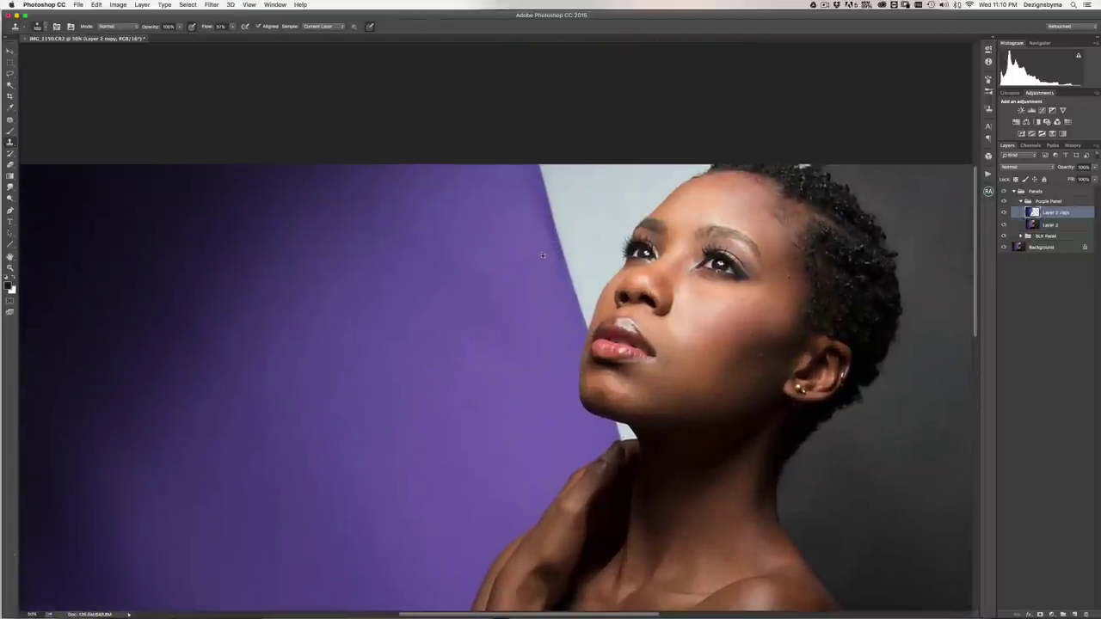
{"action": "left_click", "coordinate": [543, 256], "text": "alt"}
{"action": "left_click_drag", "start_coordinate": [556, 250], "coordinate": [552, 234]}
{"action": "key", "text": "super+minus"}
{"action": "key", "text": "super+minus"}
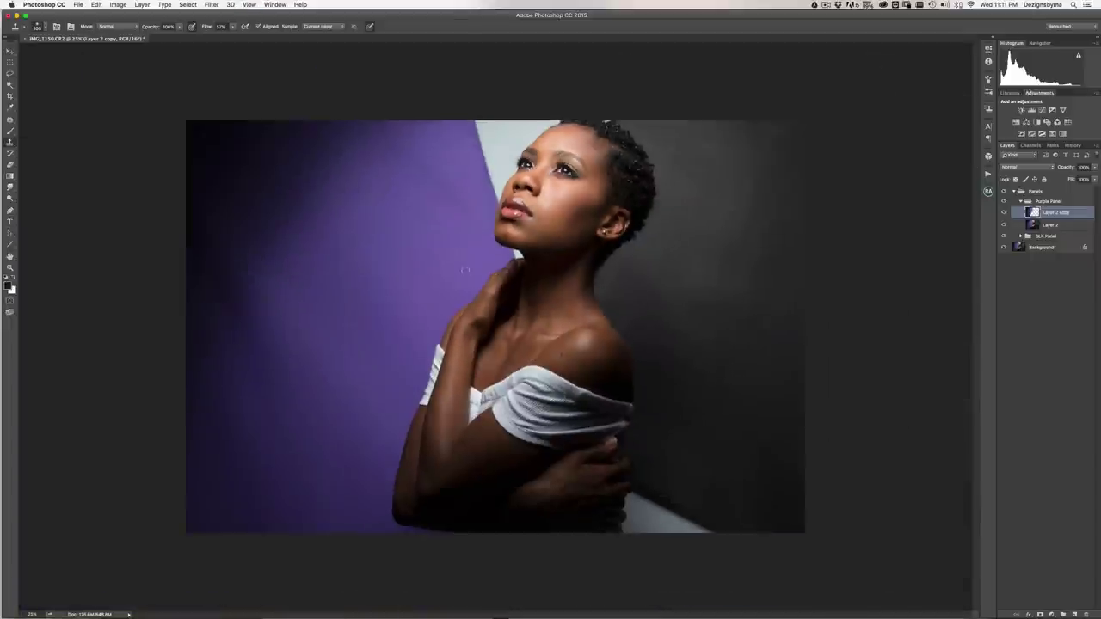
- Stamp the visible layers into a new layer above Panels and run the Frequency Separation (Texture) action with a 14-pixel Gaussian blur
{"action": "left_click", "coordinate": [1014, 191]}
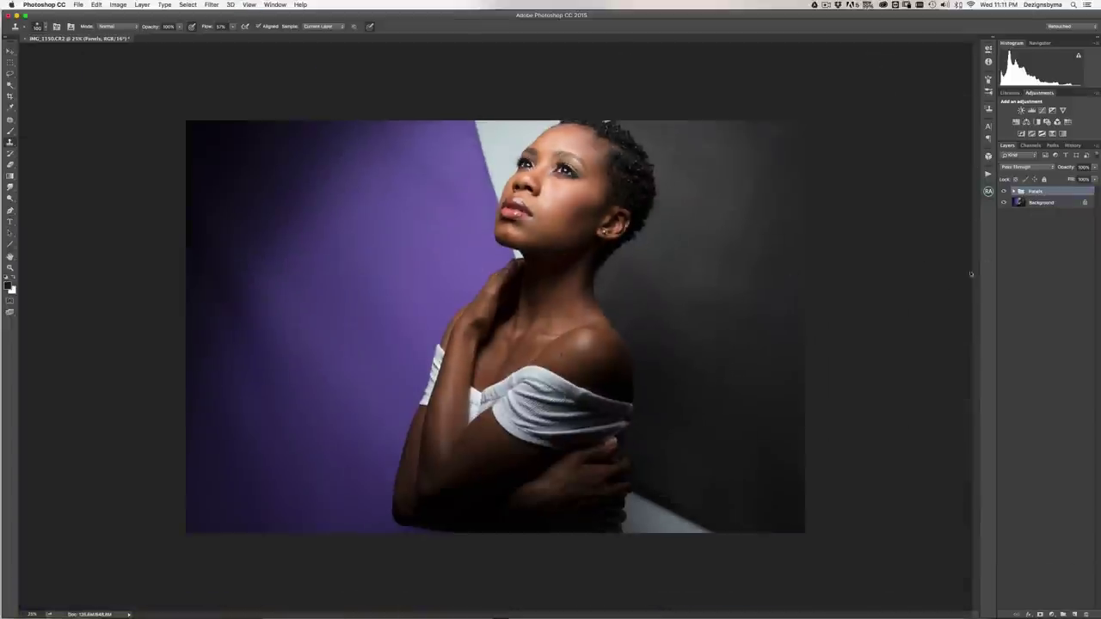
{"action": "key", "text": "super+alt+shift+e"}
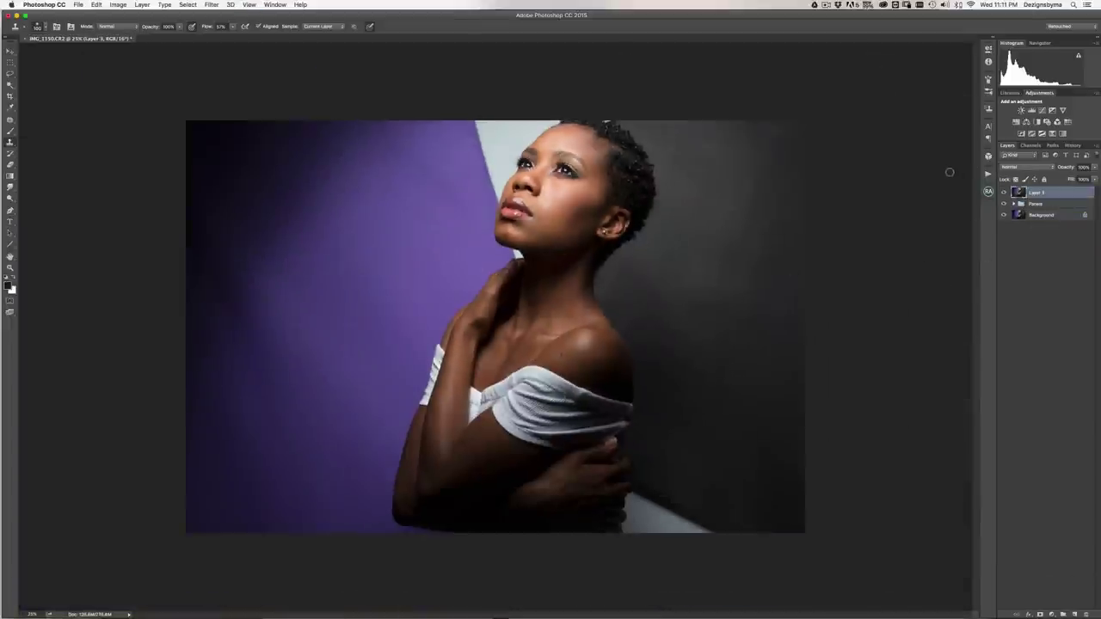
{"action": "left_click", "coordinate": [988, 175]}
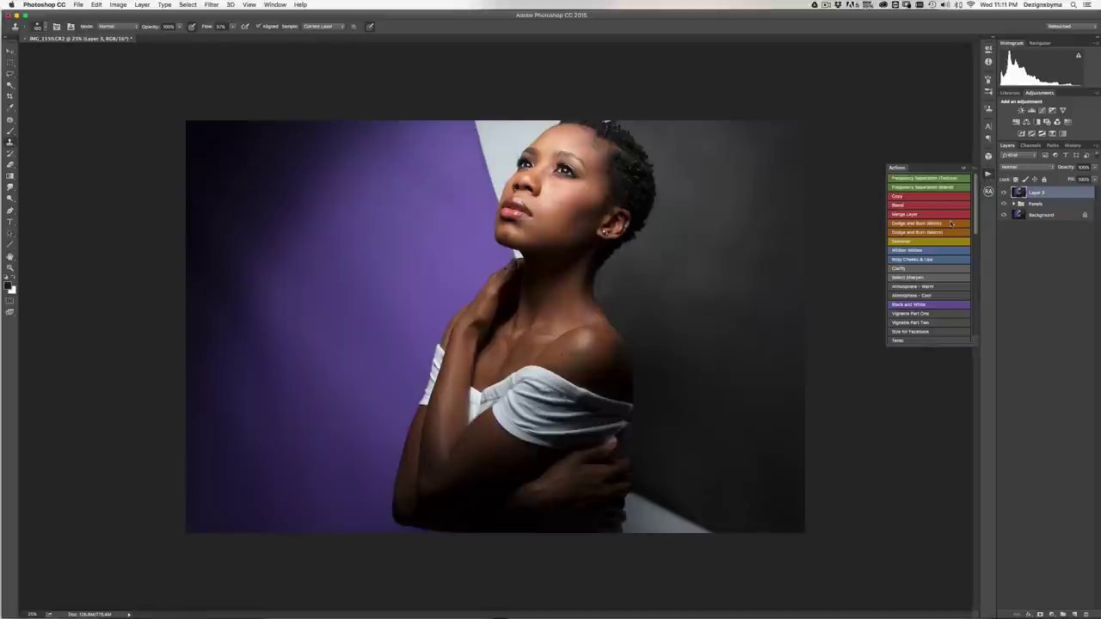
{"action": "key", "text": "super+equal"}
{"action": "key", "text": "super+equal"}
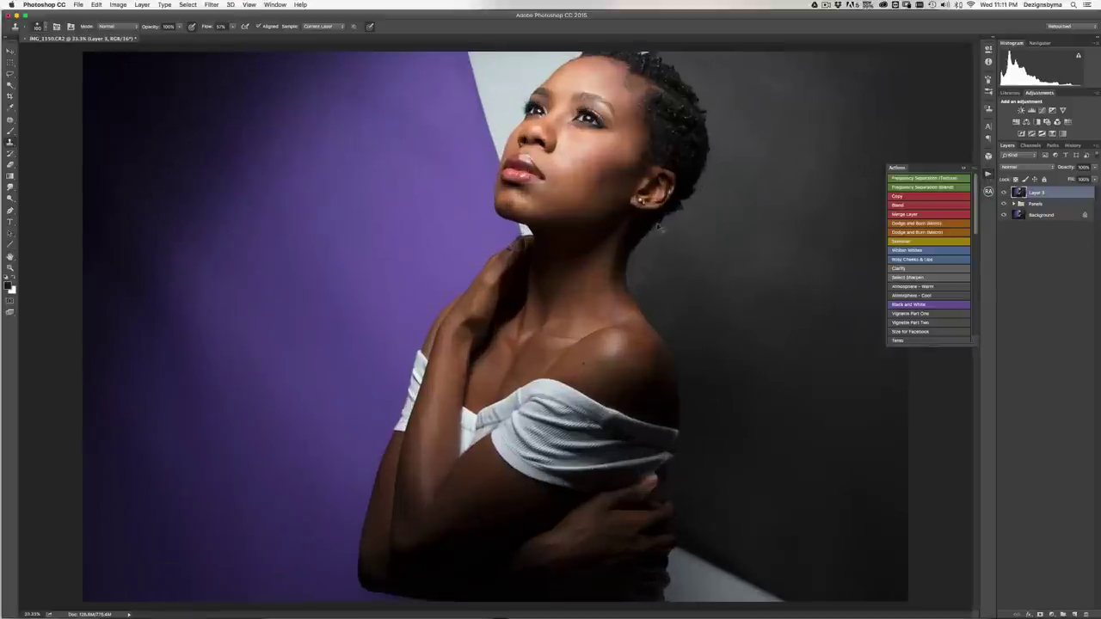
{"action": "key", "text": "super+minus"}
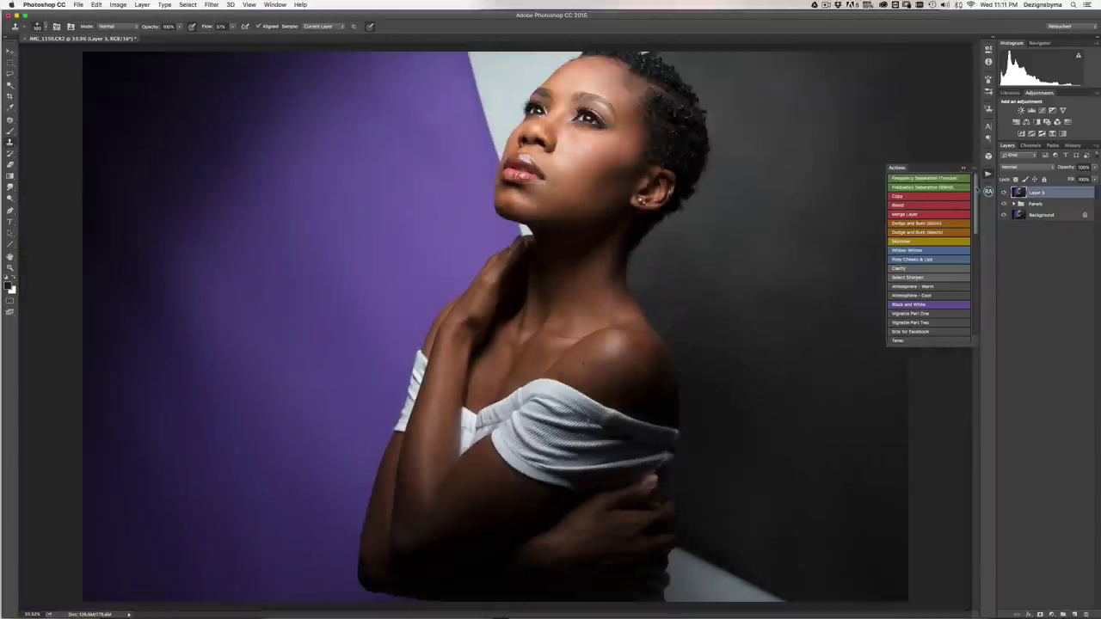
{"action": "scroll", "coordinate": [976, 187], "scroll_direction": "down", "scroll_amount": 5}
{"action": "scroll", "coordinate": [975, 189], "scroll_direction": "up", "scroll_amount": 5}
{"action": "scroll", "coordinate": [977, 187], "scroll_direction": "down", "scroll_amount": 5}
{"action": "scroll", "coordinate": [963, 207], "scroll_direction": "up", "scroll_amount": 5}
{"action": "left_click", "coordinate": [937, 188]}
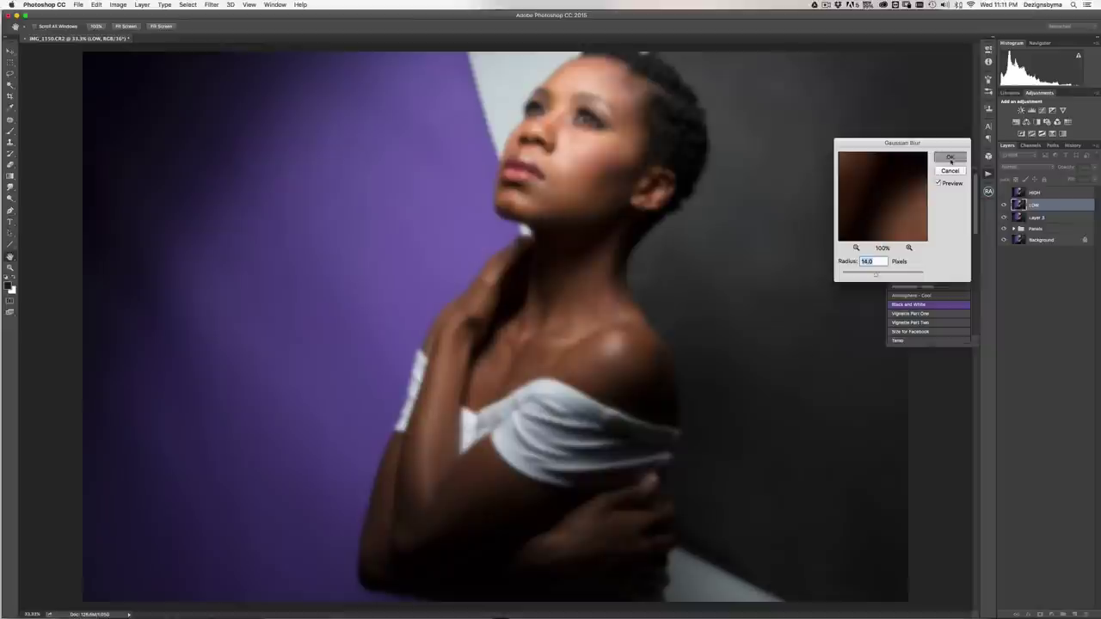
{"action": "key", "text": "Return"}
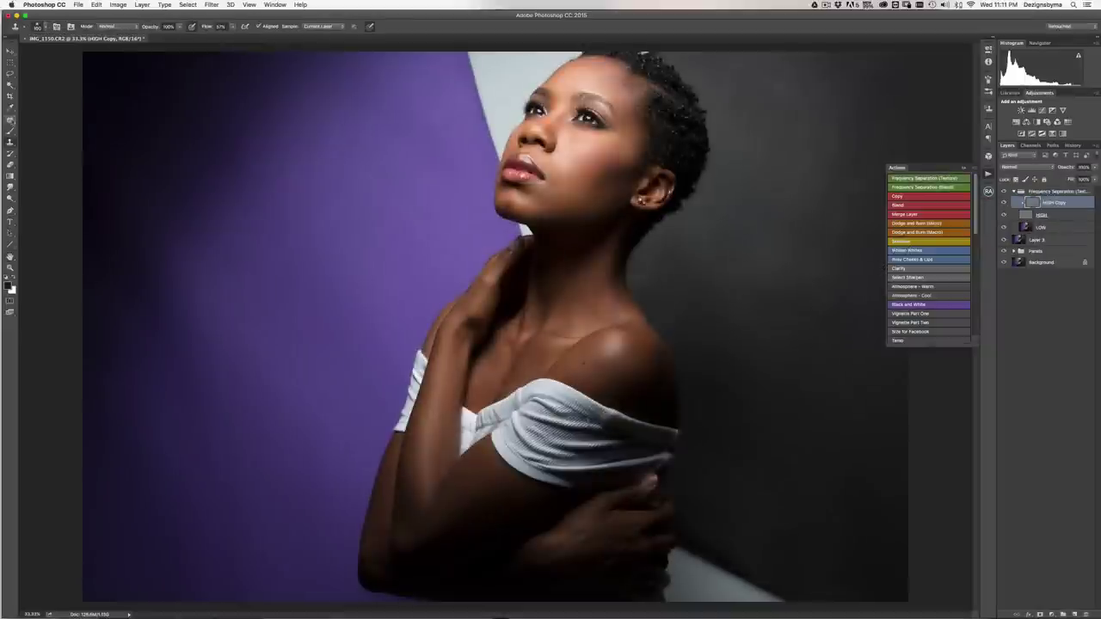
- Heal the mole and blemishes on the cheek of the HIGH Copy layer using the Healing Brush with sampled source
{"action": "left_click", "coordinate": [9, 119]}
{"action": "left_click", "coordinate": [52, 125]}
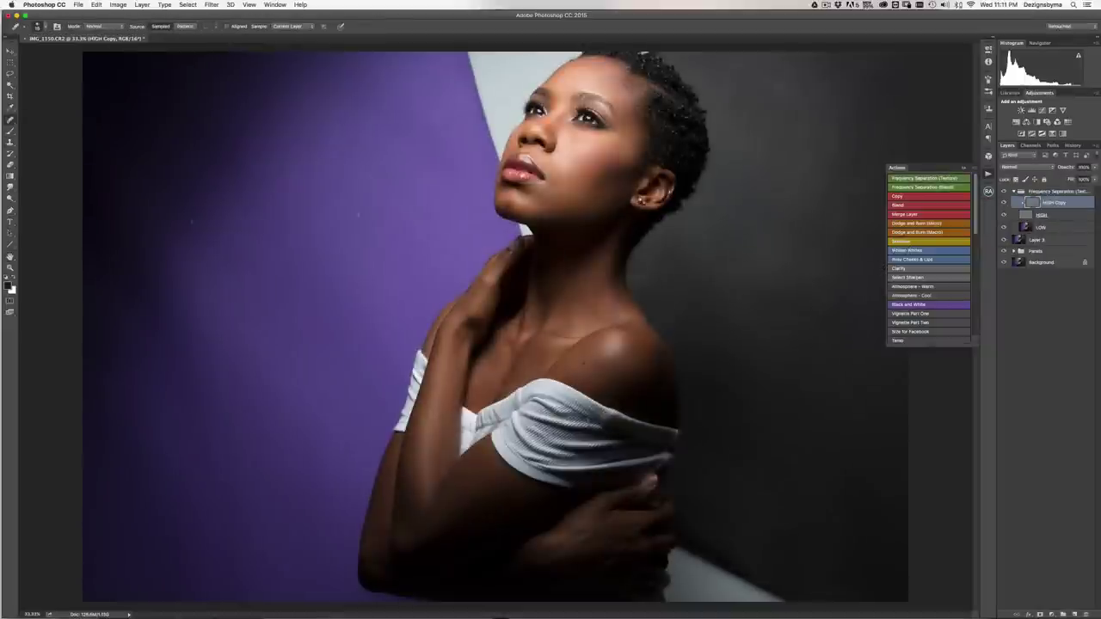
{"action": "key", "text": "super+equal"}
{"action": "key", "text": "super+equal"}
{"action": "scroll", "coordinate": [710, 187], "scroll_direction": "up", "scroll_amount": 10}
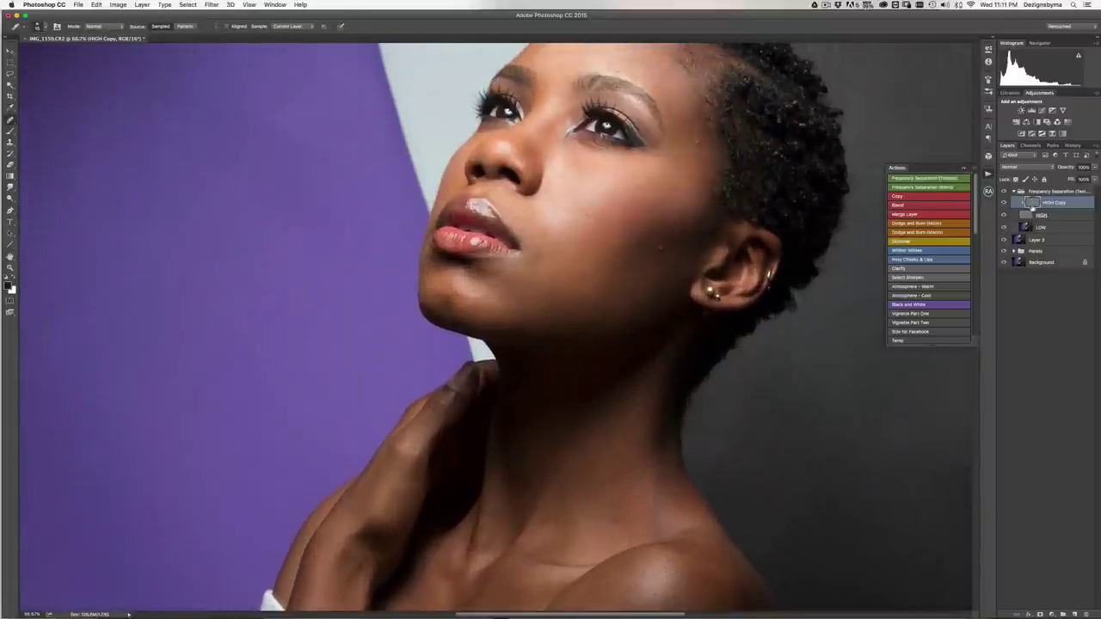
{"action": "scroll", "coordinate": [495, 327], "scroll_direction": "down", "scroll_amount": 2}
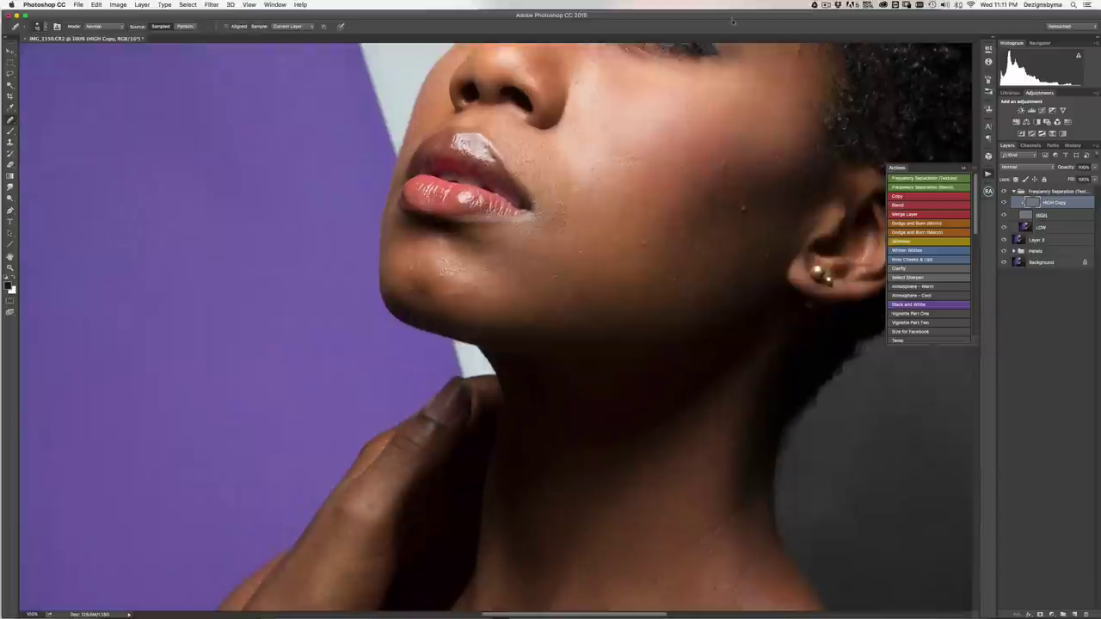
{"action": "scroll", "coordinate": [495, 327], "scroll_direction": "up", "scroll_amount": 2}
{"action": "key", "text": "super+plus"}
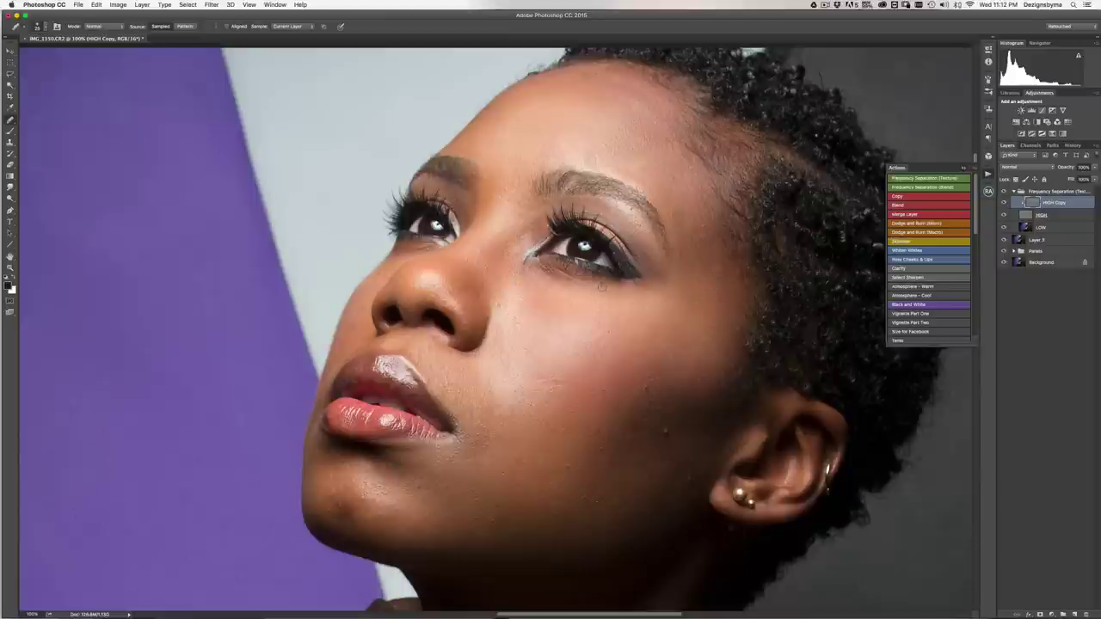
{"action": "key", "text": "super+equal"}
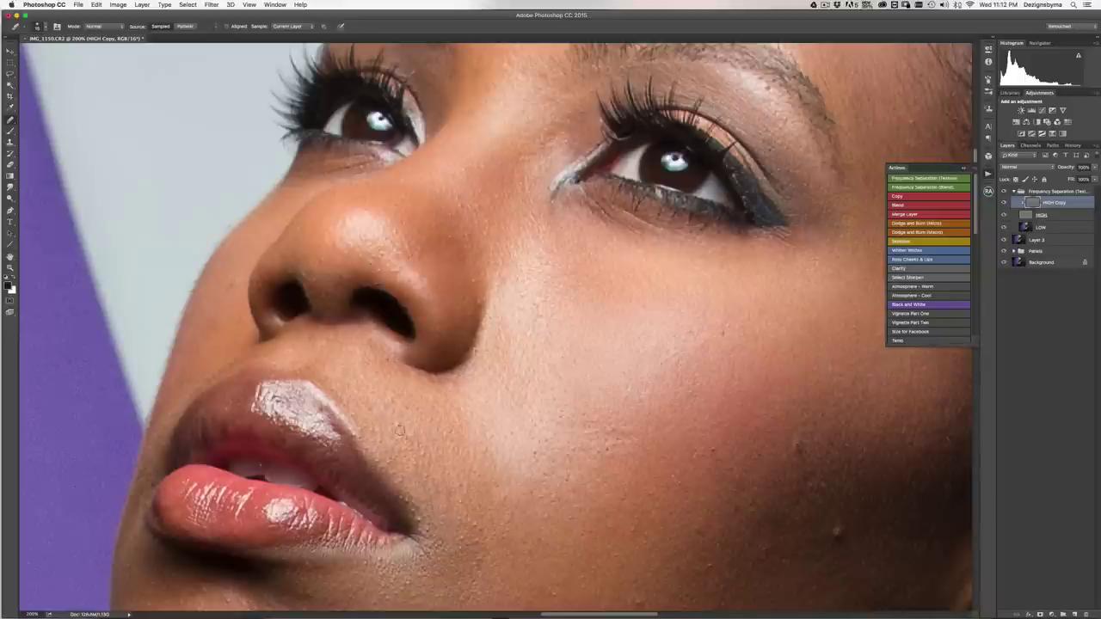
{"action": "left_click_drag", "start_coordinate": [793, 343], "coordinate": [655, 171]}
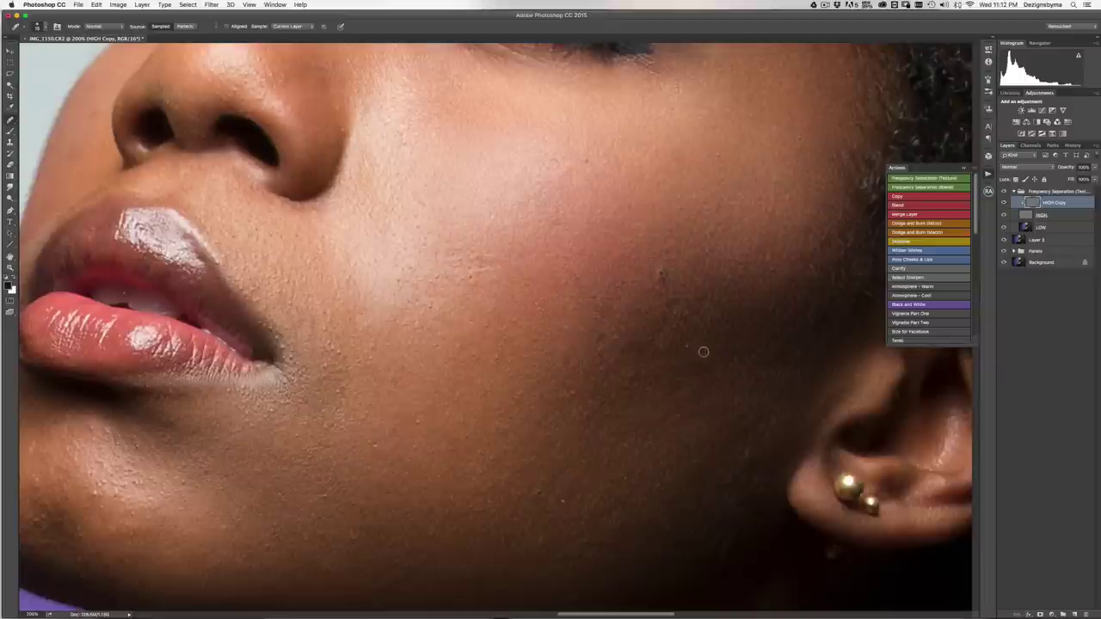
- Heal the small bumps on the lower cheek, jaw and chin on the HIGH Copy texture layer
{"action": "key", "text": "super+minus"}
{"action": "key", "text": "super+plus"}
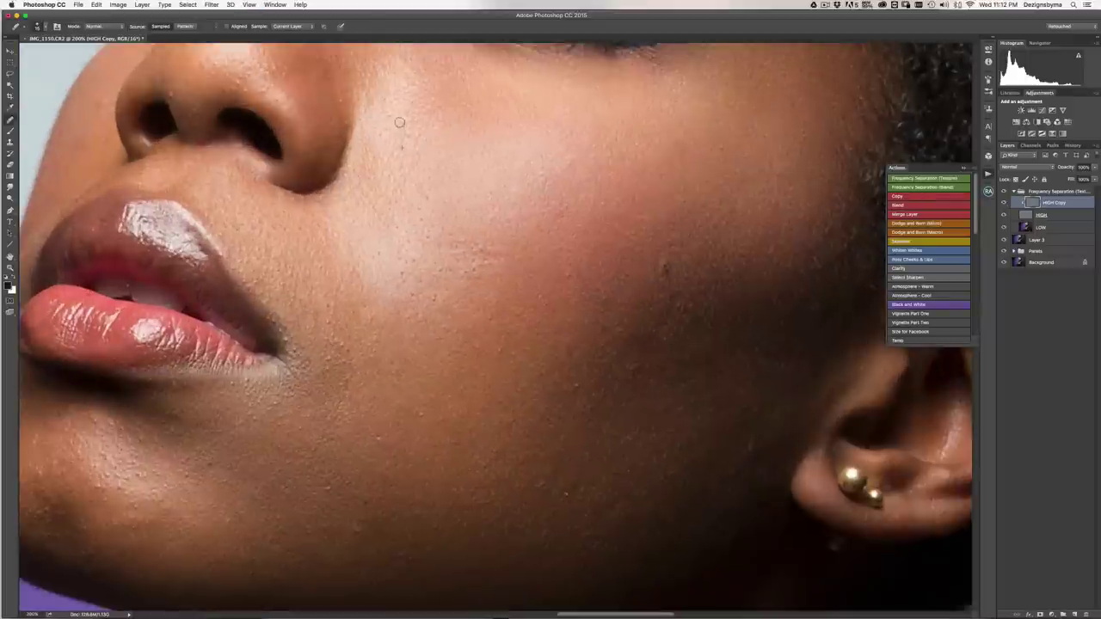
{"action": "key", "text": "h"}
{"action": "left_click_drag", "start_coordinate": [456, 353], "coordinate": [534, 446]}
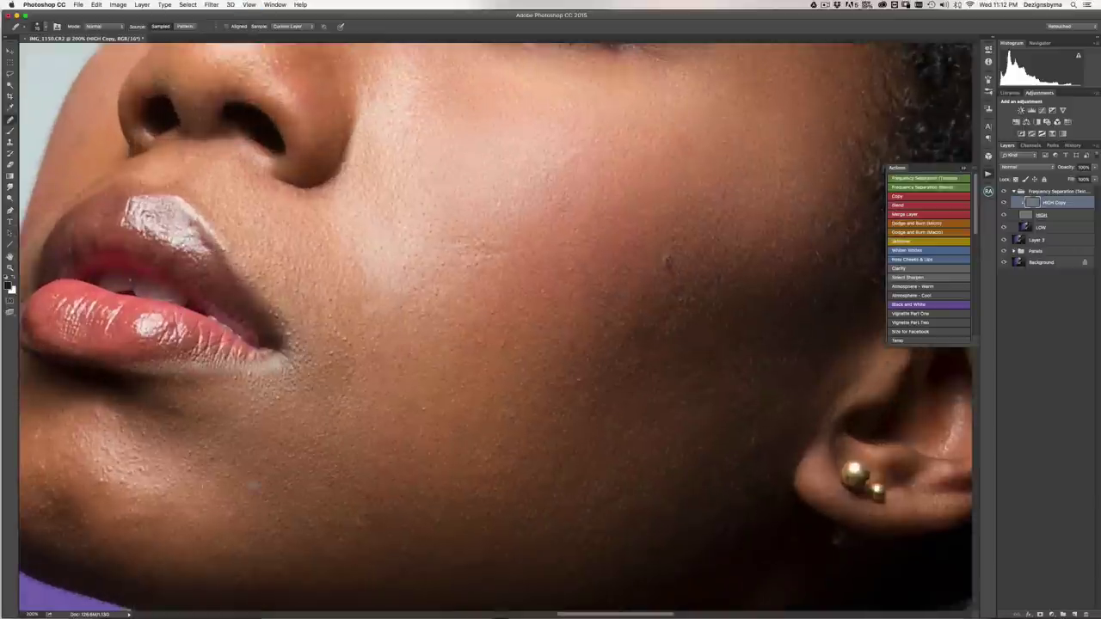
{"action": "key", "text": "space"}
{"action": "left_click_drag", "start_coordinate": [361, 447], "coordinate": [521, 393]}
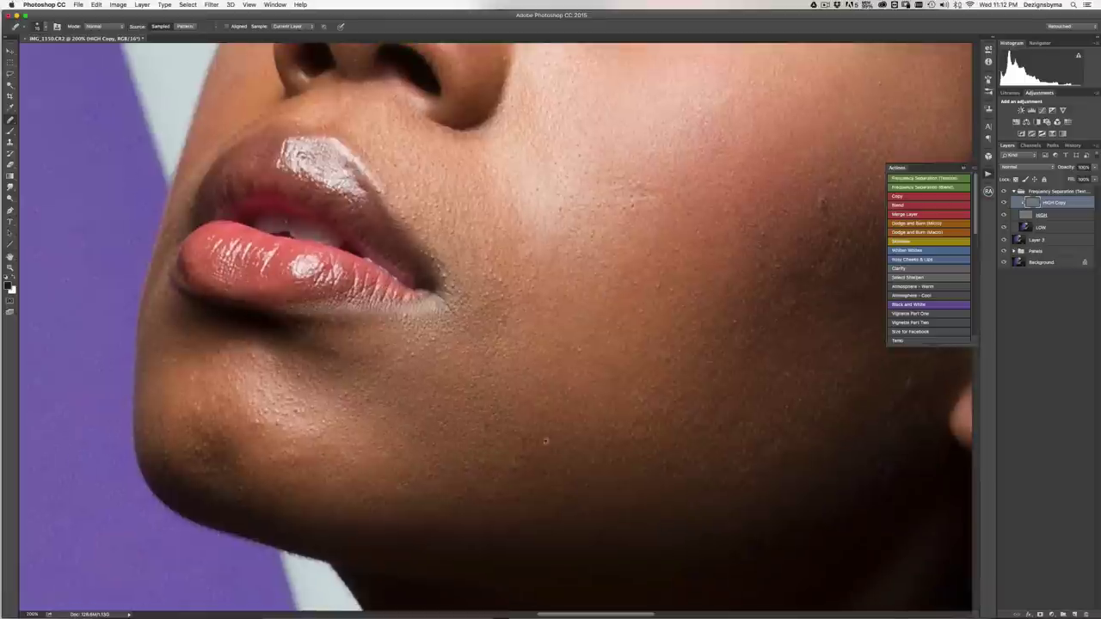
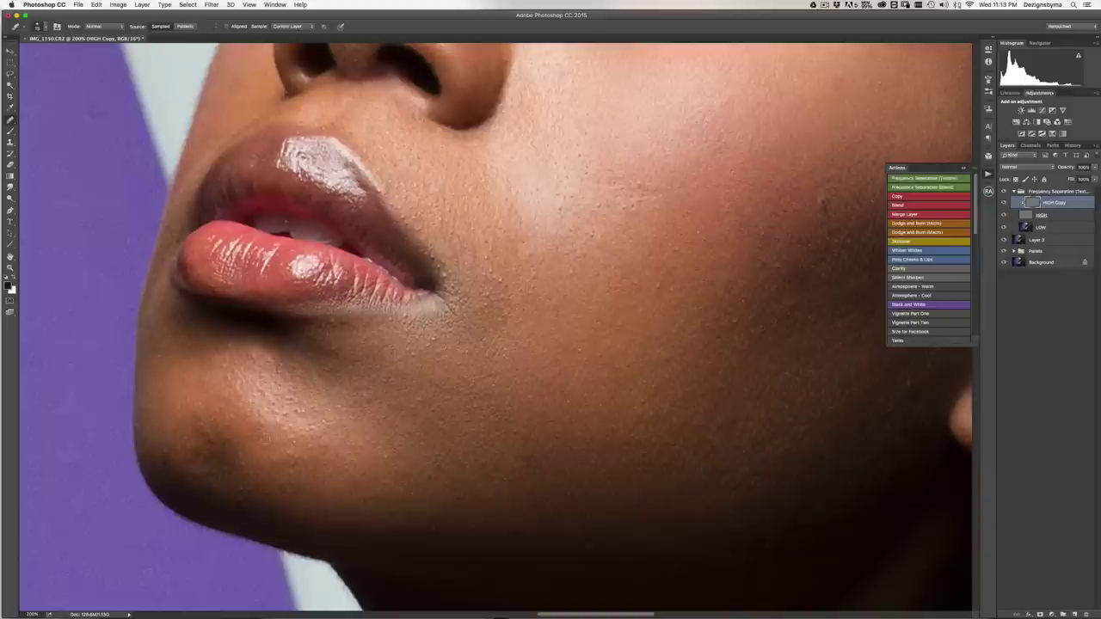
- Heal the blemishes on the forehead and above the eyebrow on the HIGH Copy layer
{"action": "scroll", "coordinate": [550, 319], "scroll_direction": "up", "scroll_amount": 10}
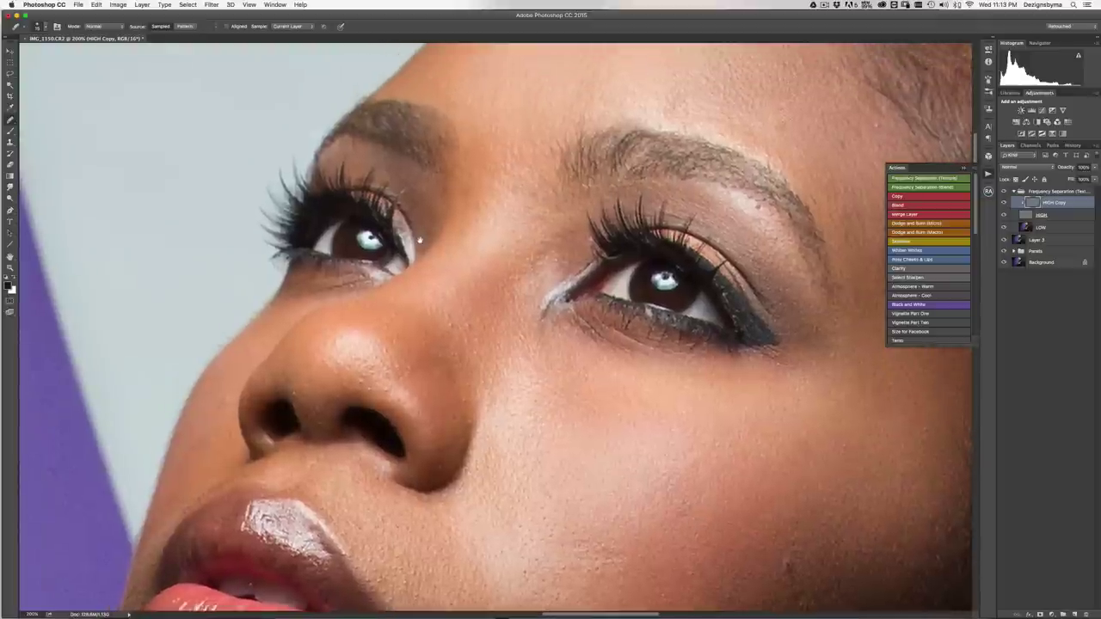
{"action": "scroll", "coordinate": [465, 255], "scroll_direction": "up", "scroll_amount": 3}
{"action": "scroll", "coordinate": [534, 275], "scroll_direction": "right", "scroll_amount": 2}
{"action": "scroll", "coordinate": [534, 275], "scroll_direction": "right", "scroll_amount": 1}
{"action": "scroll", "coordinate": [534, 275], "scroll_direction": "up", "scroll_amount": 1}
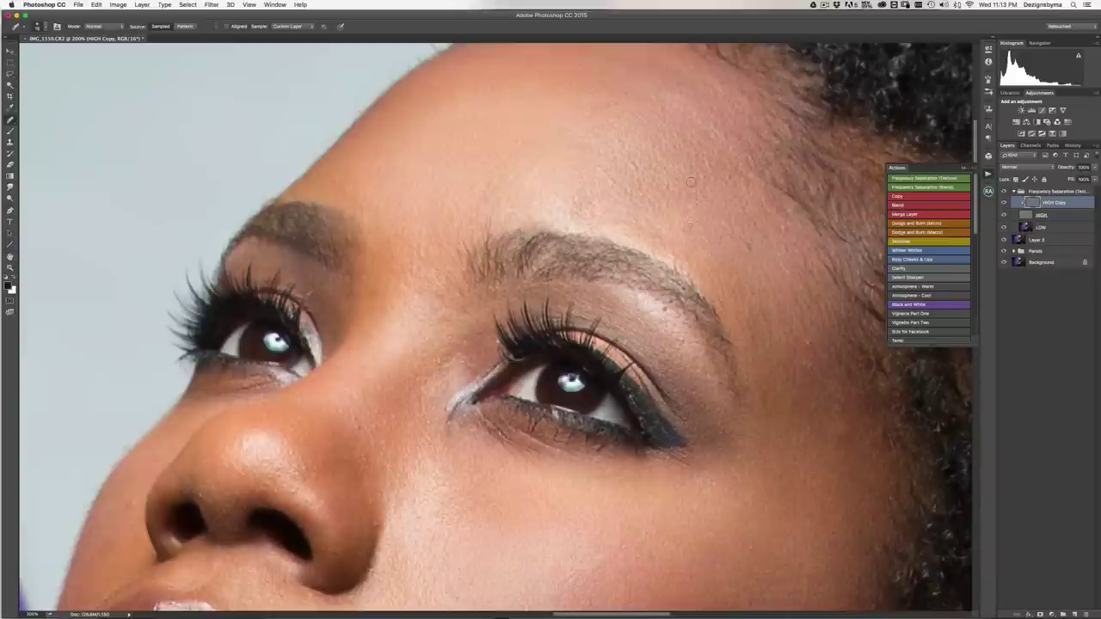
{"action": "left_click", "coordinate": [672, 214]}
{"action": "left_click", "coordinate": [653, 258]}
{"action": "scroll", "coordinate": [602, 188], "scroll_direction": "up", "scroll_amount": 5}
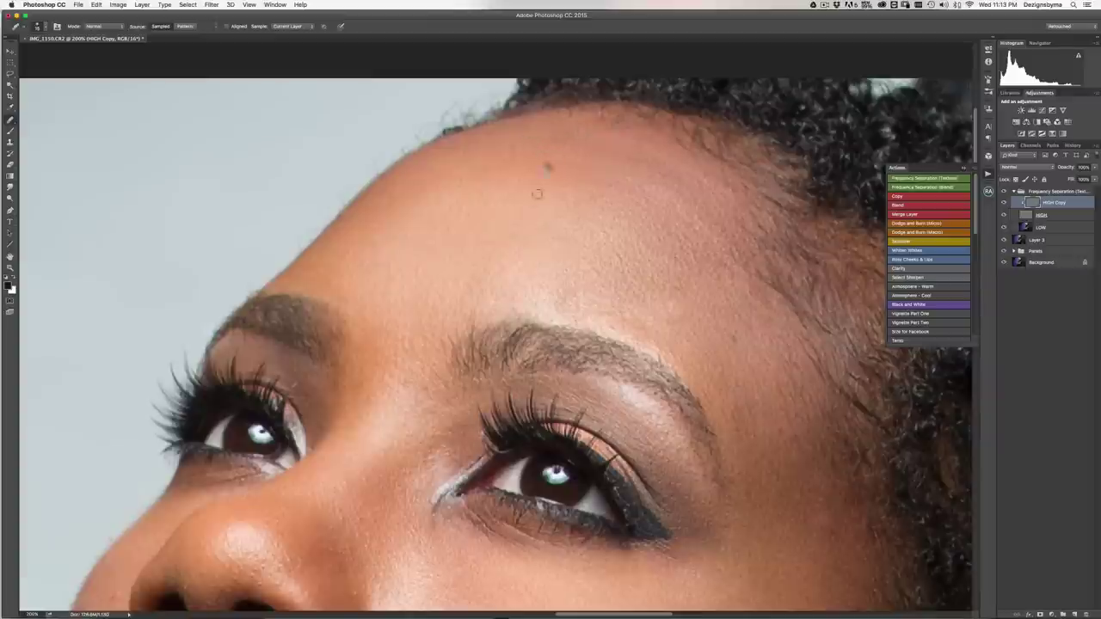
{"action": "key", "text": "super+1"}
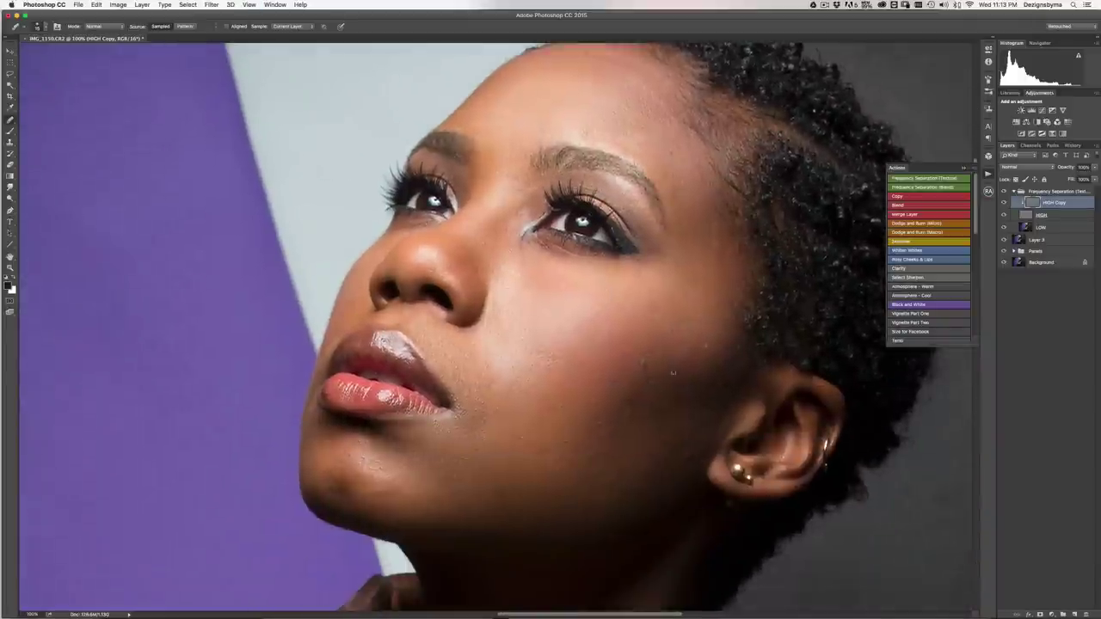
{"action": "key", "text": "super+equal"}
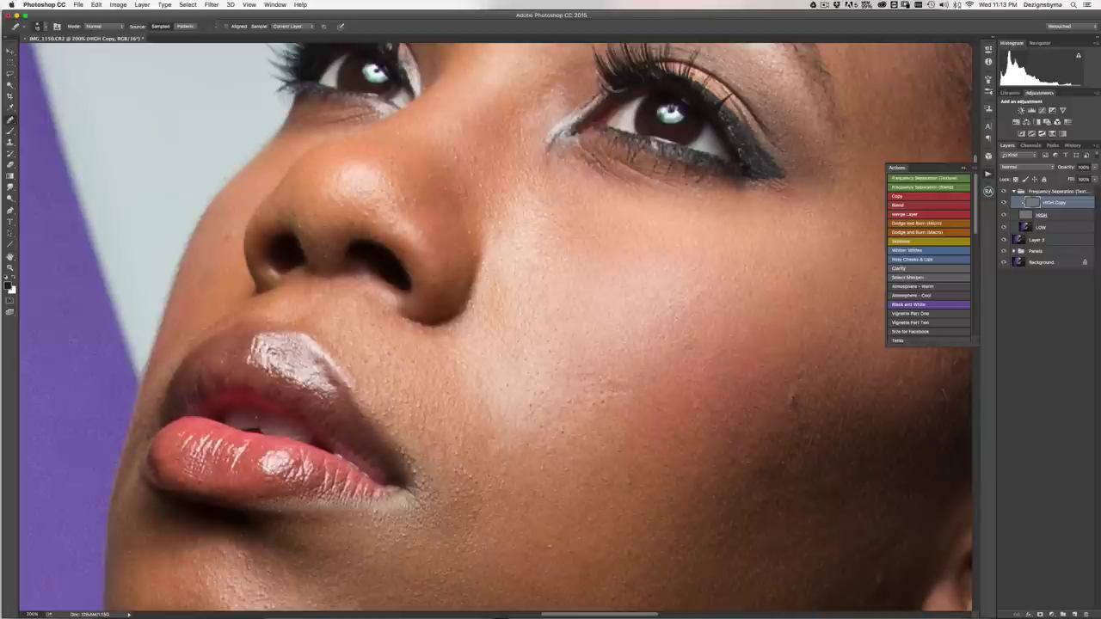
- Heal the small dark spot at the base of the neck on the HIGH Copy layer
{"action": "key", "text": "super+1"}
{"action": "scroll", "coordinate": [450, 501], "scroll_direction": "down", "scroll_amount": 10}
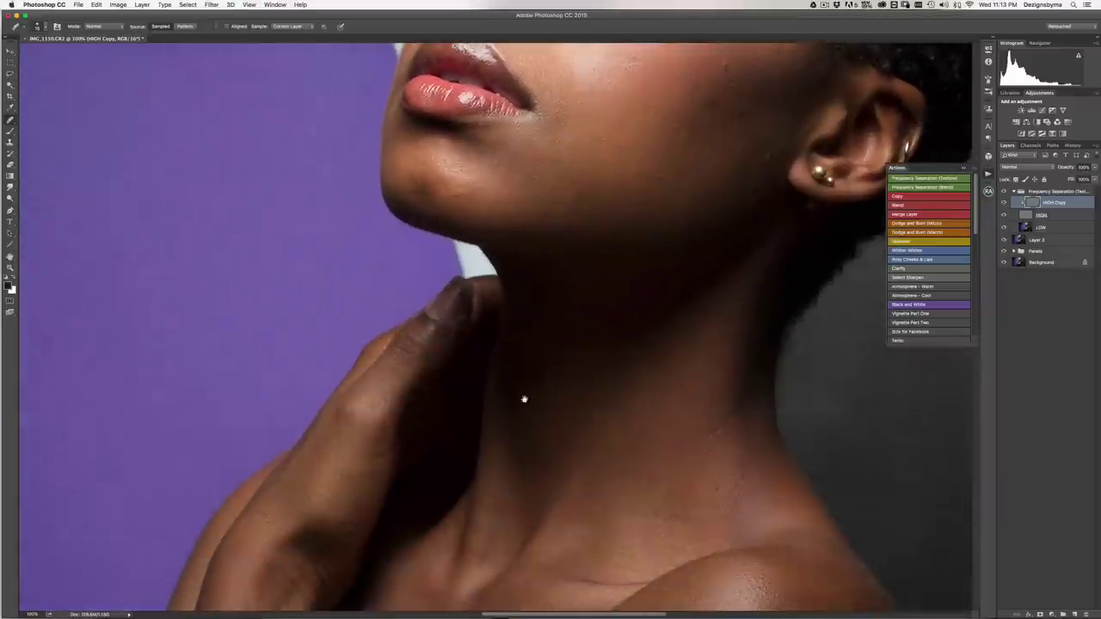
{"action": "scroll", "coordinate": [571, 445], "scroll_direction": "down", "scroll_amount": 5}
{"action": "key", "text": "super+equal"}
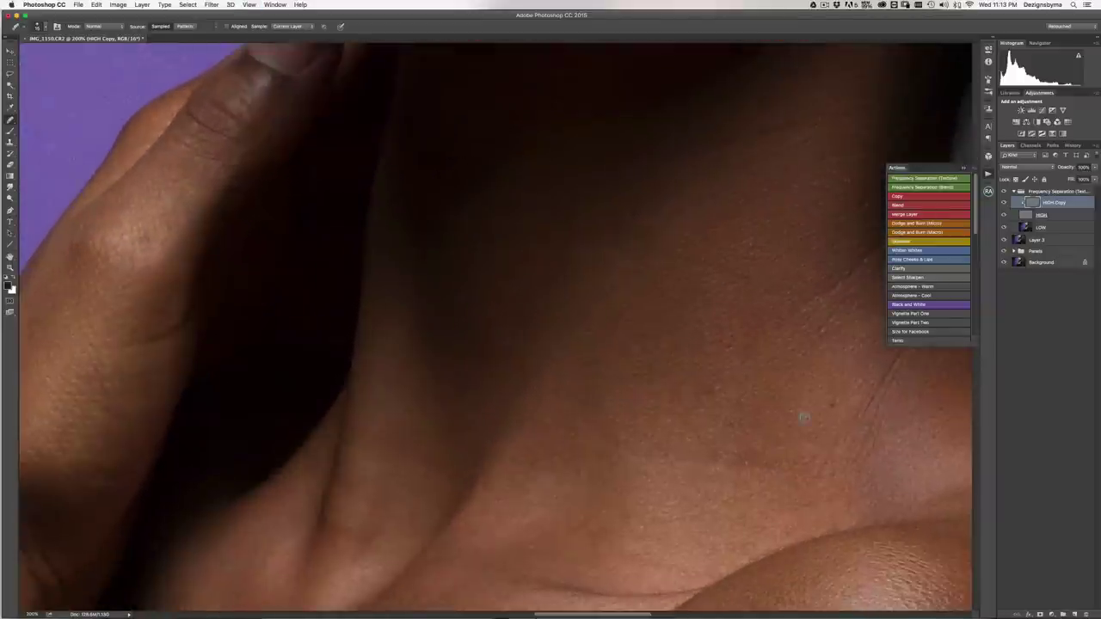
{"action": "left_click", "coordinate": [831, 405]}
{"action": "key", "text": "super+minus"}
- Examine the skin texture on the shoulder, chest, neck and face for remaining blemishes
{"action": "scroll", "coordinate": [581, 408], "scroll_direction": "down", "scroll_amount": 4}
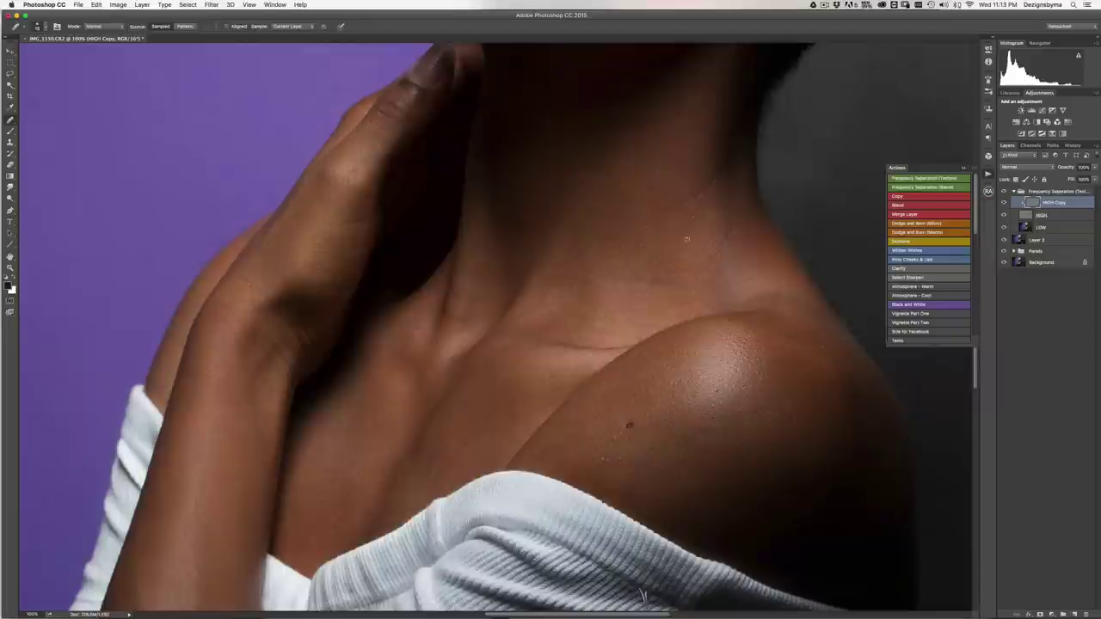
{"action": "scroll", "coordinate": [656, 393], "scroll_direction": "down", "scroll_amount": 4}
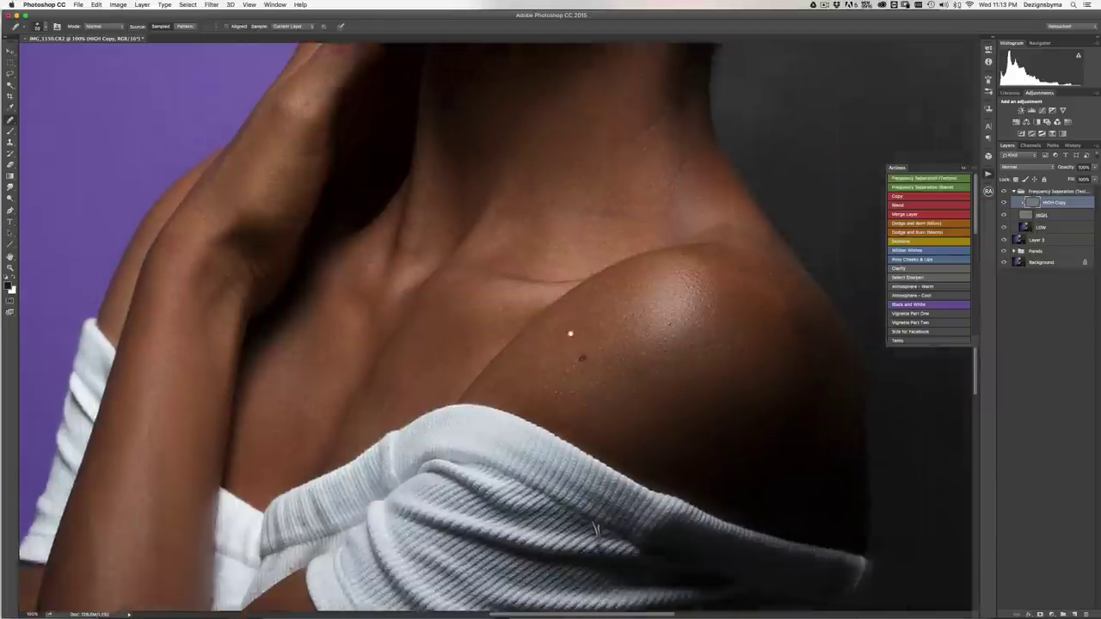
{"action": "key", "text": "super+equal"}
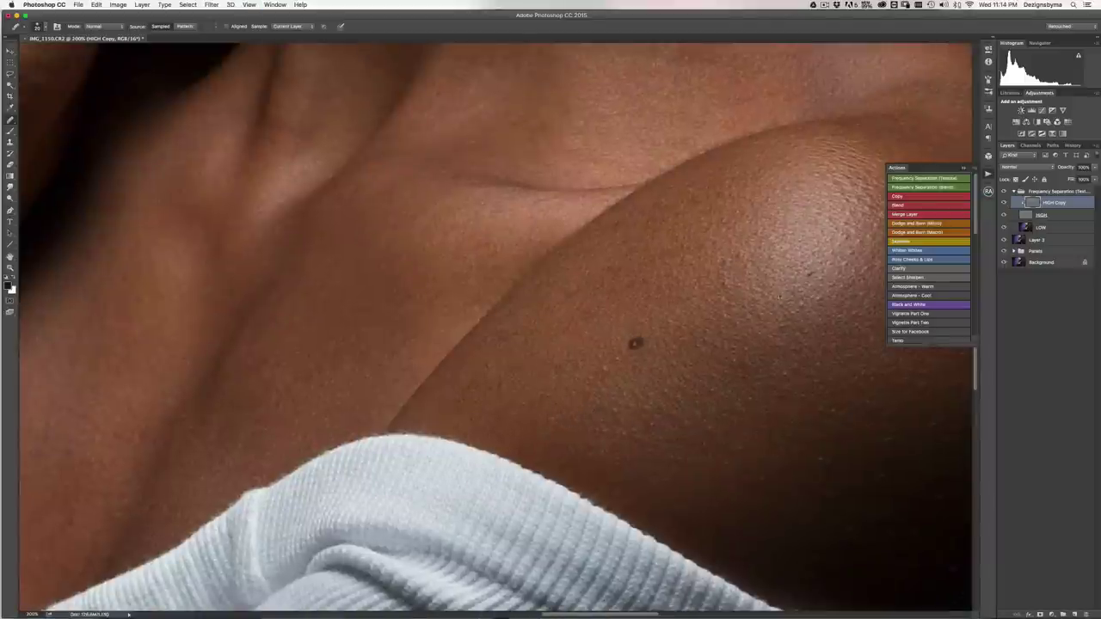
{"action": "key", "text": "super+minus"}
{"action": "key", "text": "super+minus"}
{"action": "left_click_drag", "start_coordinate": [344, 413], "coordinate": [443, 181]}
{"action": "scroll", "coordinate": [422, 329], "scroll_direction": "up", "scroll_amount": 10}
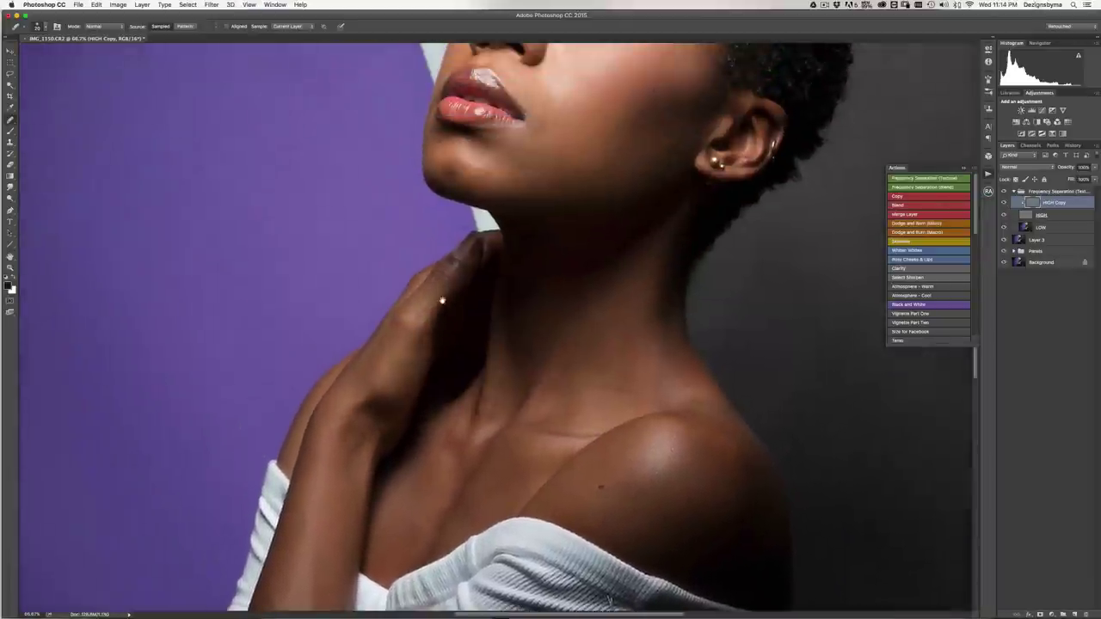
{"action": "scroll", "coordinate": [557, 284], "scroll_direction": "up", "scroll_amount": 10}
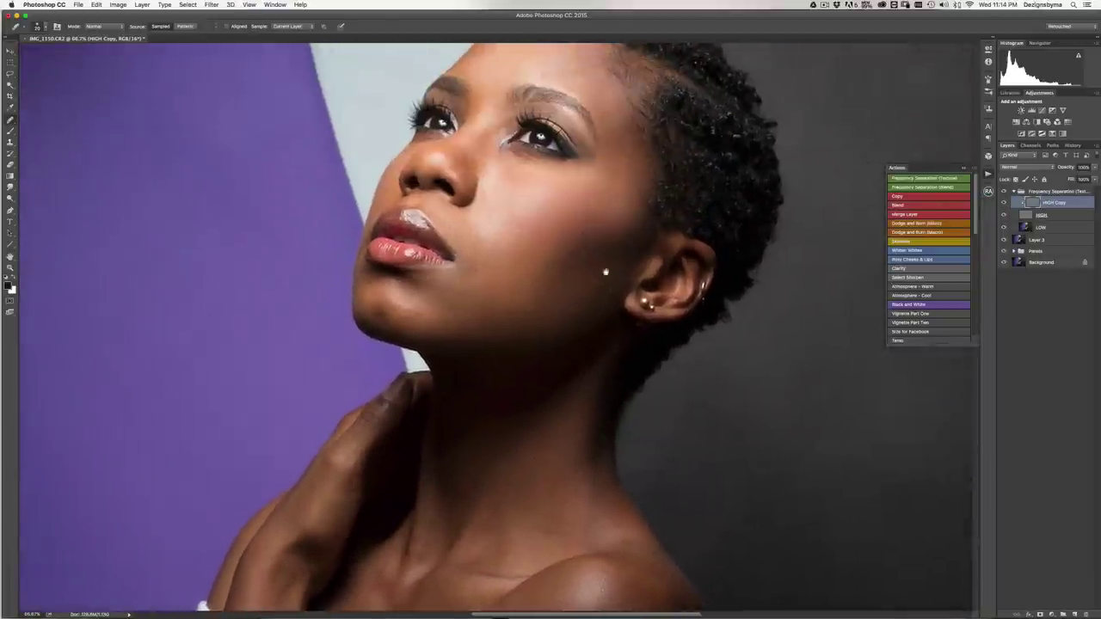
- Examine the healed skin on the face up close and from farther out for remaining blemishes
{"action": "scroll", "coordinate": [608, 303], "scroll_direction": "up", "scroll_amount": 2}
{"action": "scroll", "coordinate": [600, 275], "scroll_direction": "left", "scroll_amount": 3}
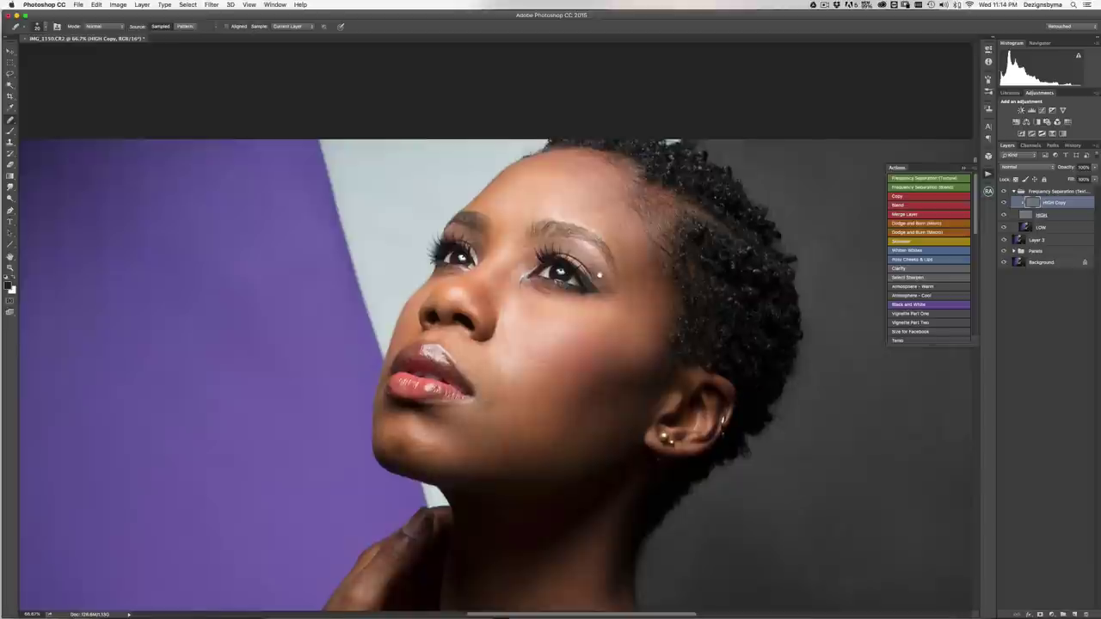
{"action": "left_click_drag", "start_coordinate": [574, 290], "coordinate": [605, 295]}
{"action": "key", "text": "super+plus"}
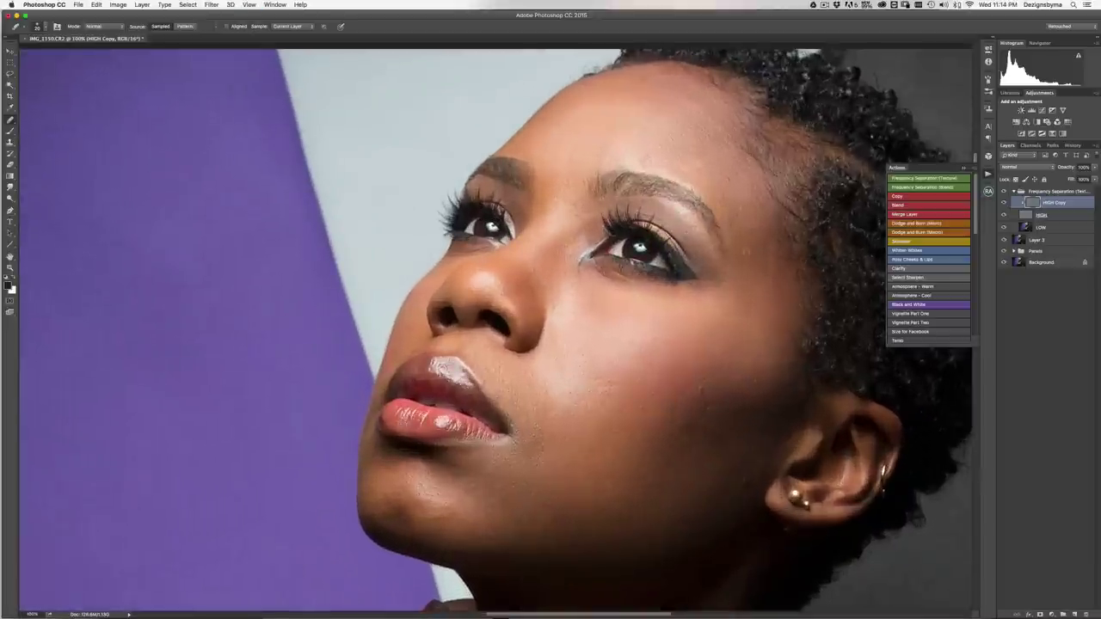
{"action": "key", "text": "super+minus"}
{"action": "key", "text": "super+plus"}
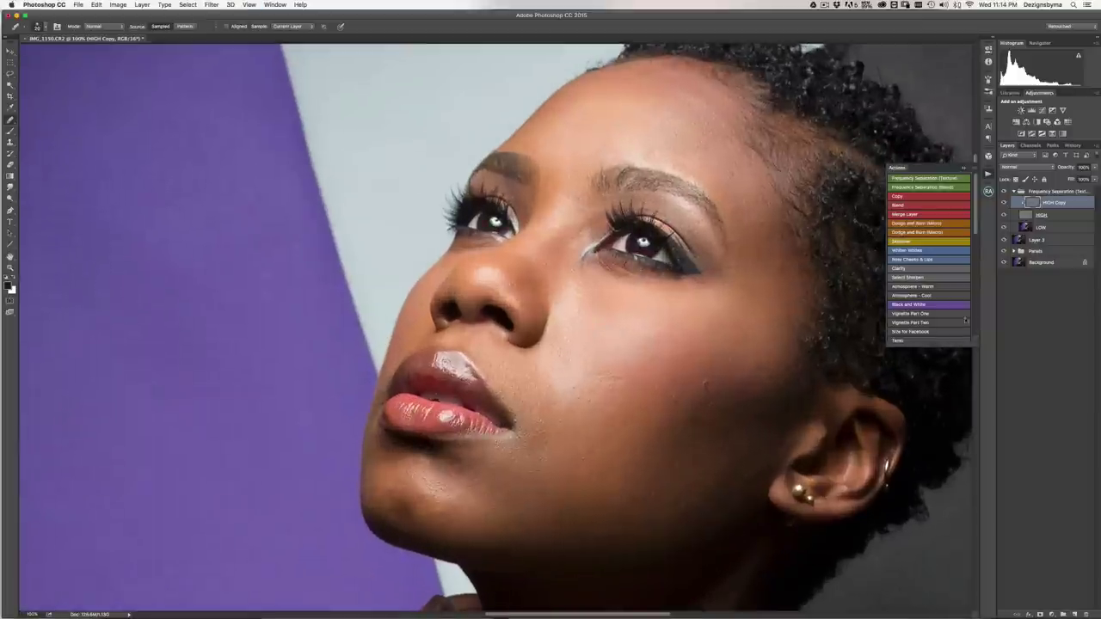
{"action": "key", "text": "super+minus"}
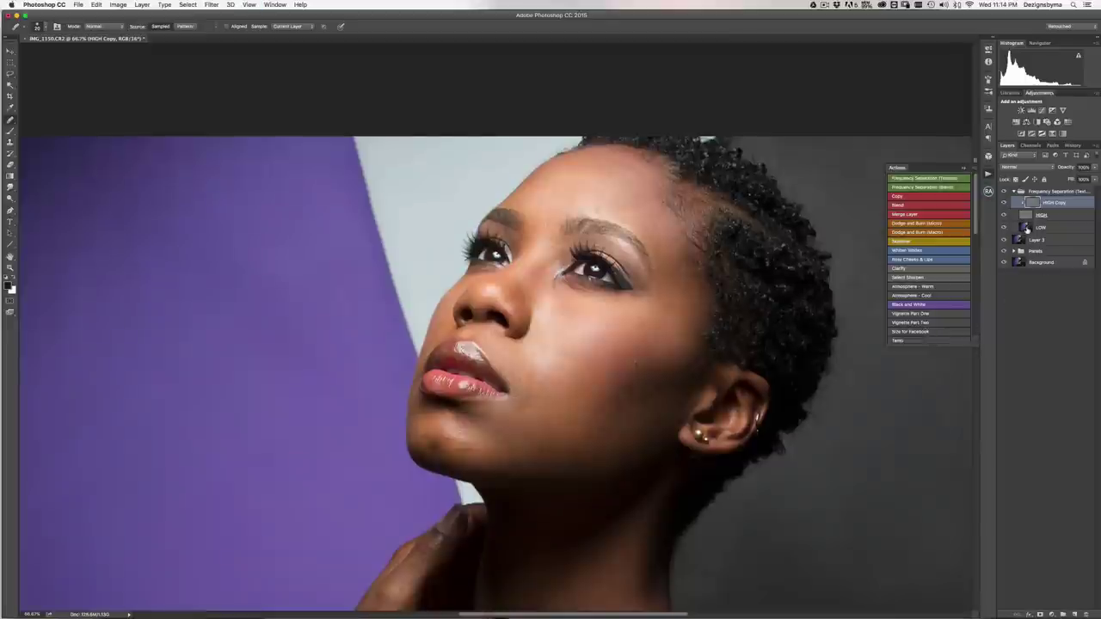
- Reduce the fill of the LOW layer in the Frequency Separation (Texture) group
{"action": "left_click", "coordinate": [1025, 227]}
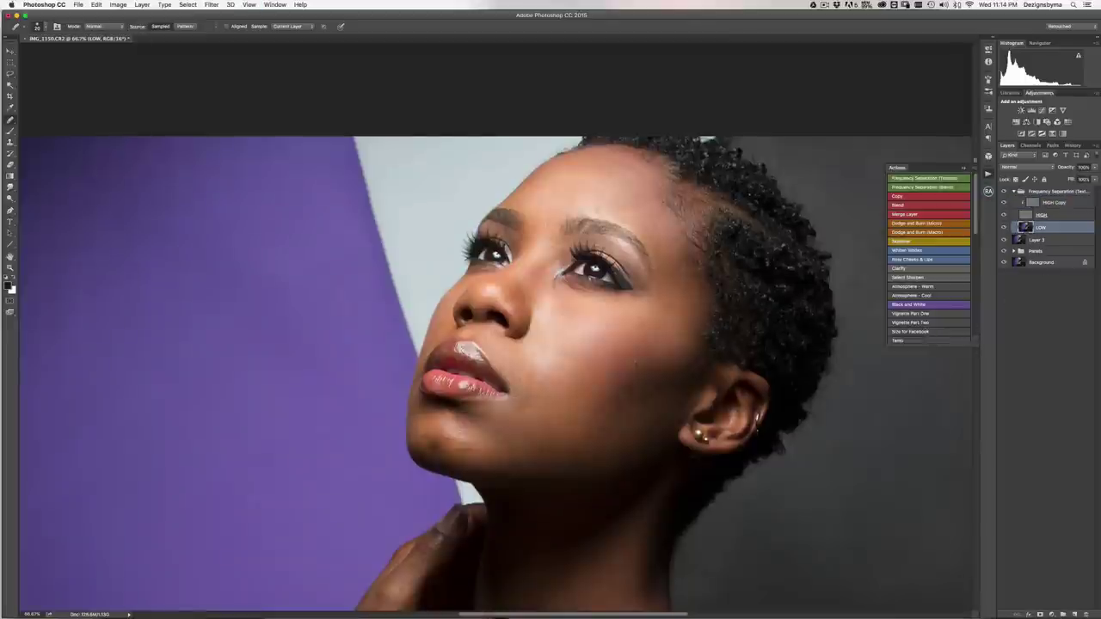
{"action": "left_click", "coordinate": [1083, 179]}
{"action": "type", "text": "0"}
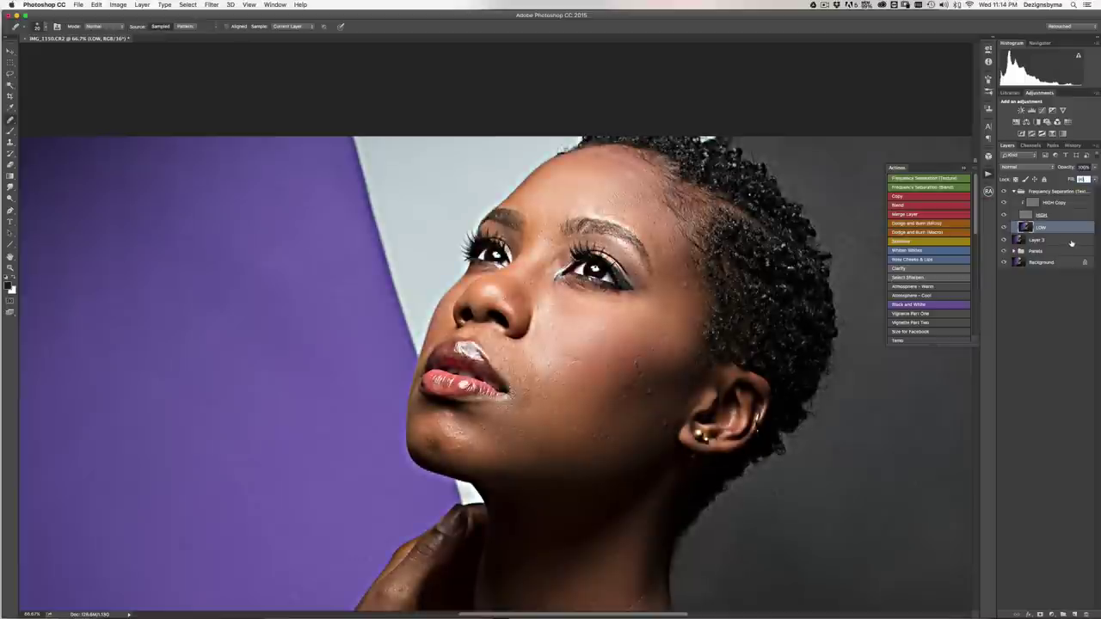
{"action": "key", "text": "super+minus"}
{"action": "key", "text": "super+minus"}
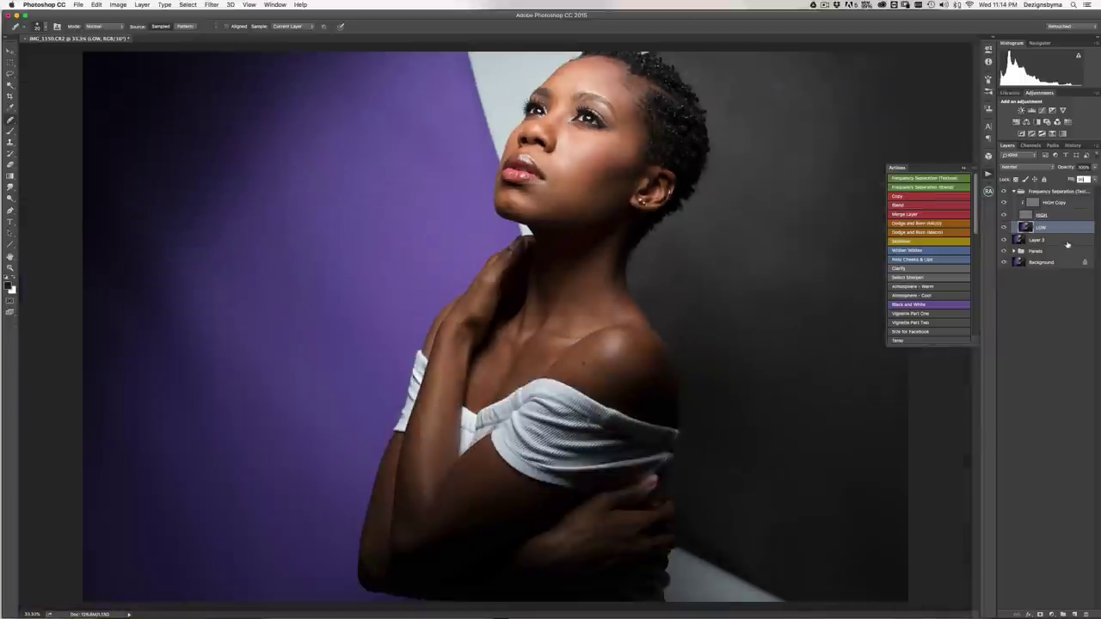
{"action": "key", "text": "super+plus"}
{"action": "key", "text": "Return"}
{"action": "left_click_drag", "start_coordinate": [669, 199], "coordinate": [599, 392]}
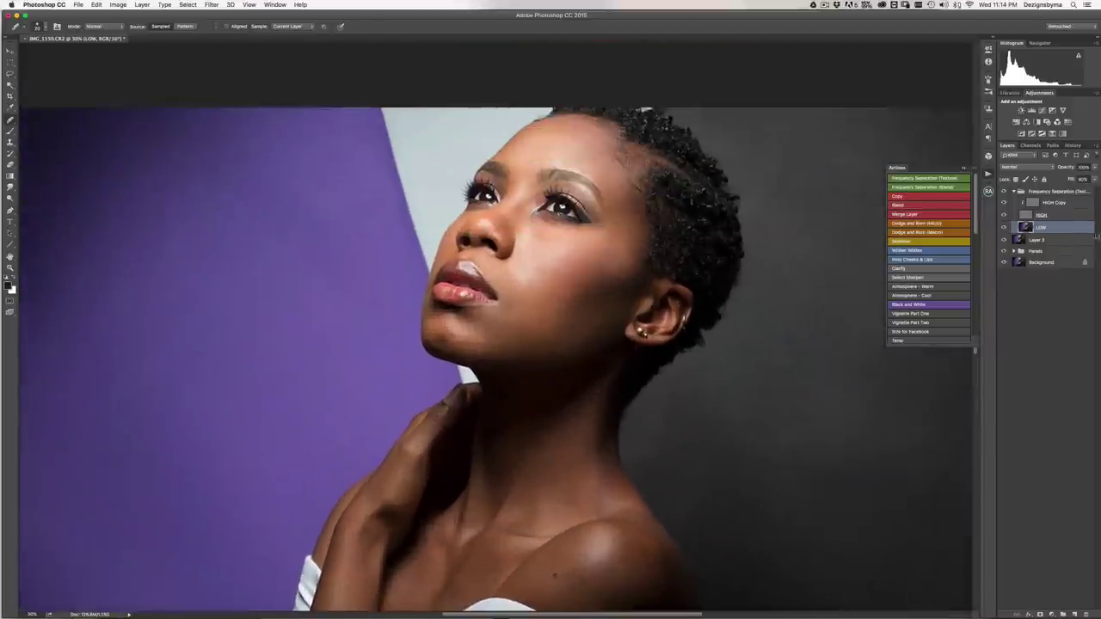
- Collapse the texture group and run the Frequency Separation (Blend) action with a Gaussian Blur radius of 12 pixels
{"action": "left_click", "coordinate": [1013, 192]}
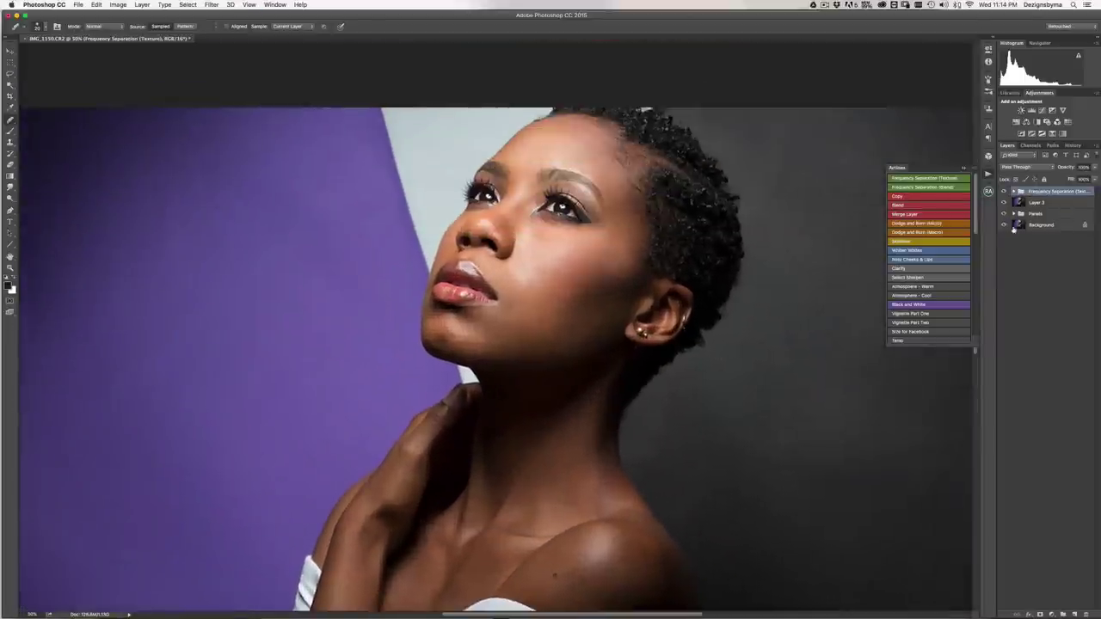
{"action": "left_click", "coordinate": [914, 197]}
{"action": "left_click", "coordinate": [567, 198]}
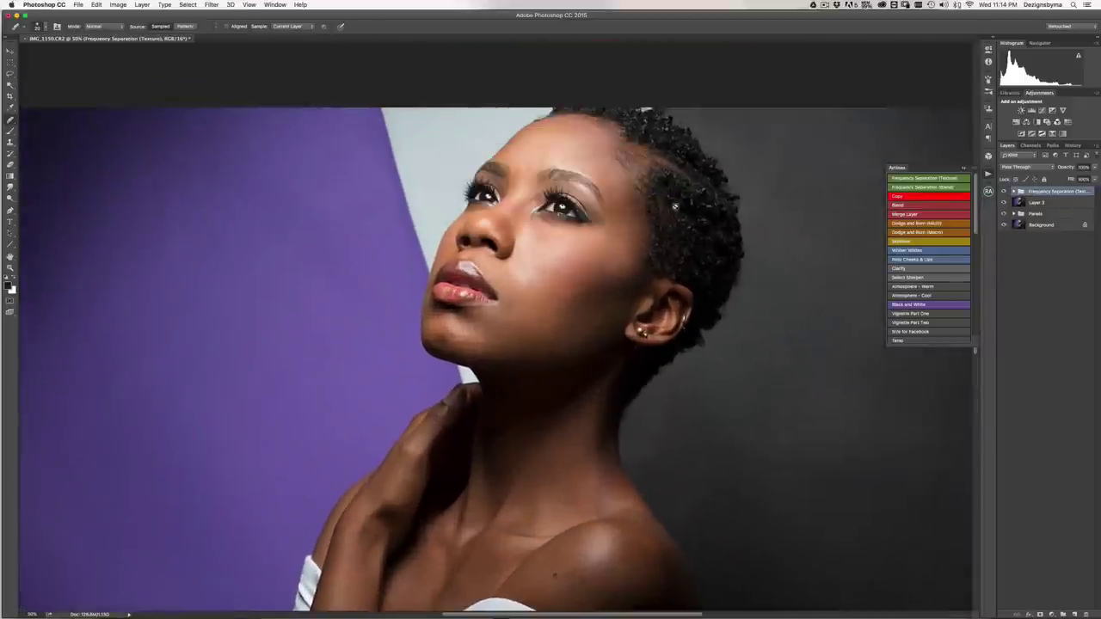
{"action": "left_click", "coordinate": [933, 189]}
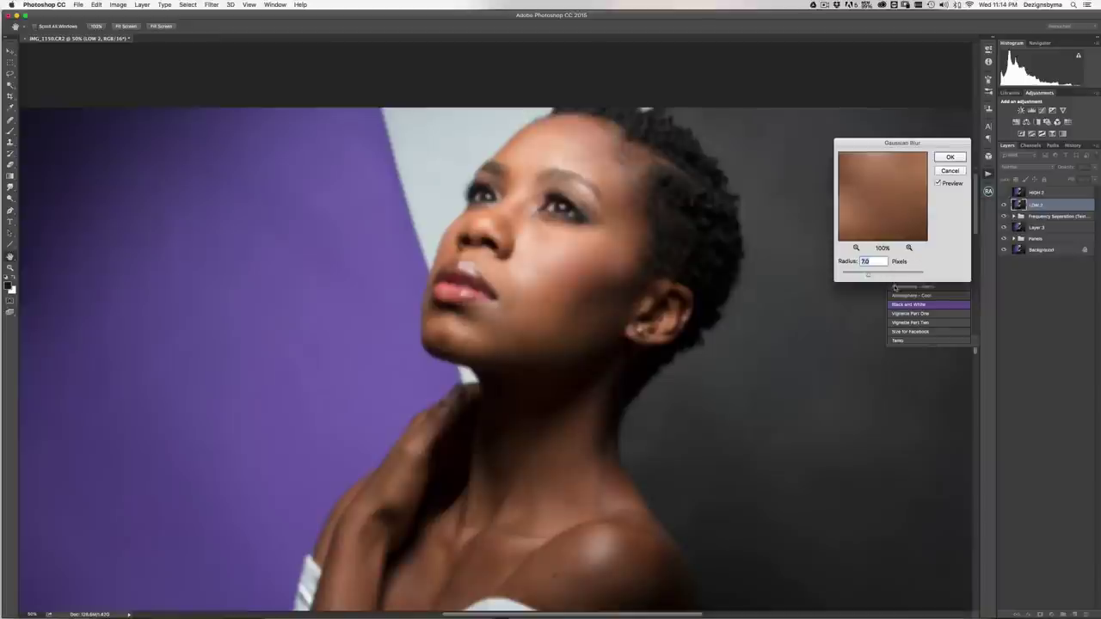
{"action": "type", "text": "12"}
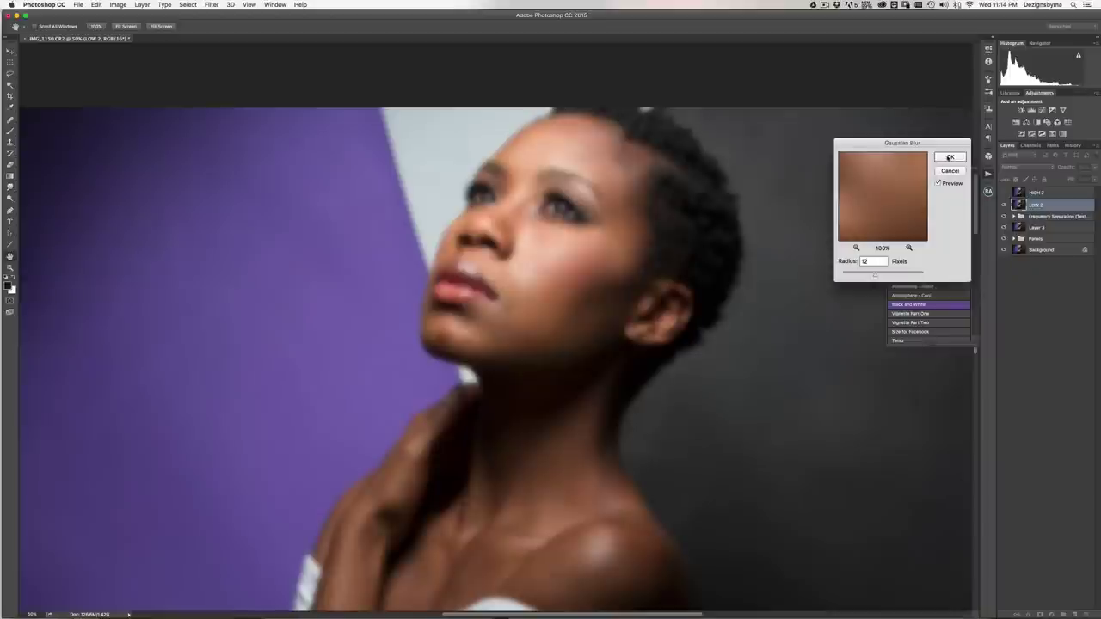
{"action": "key", "text": "Return"}
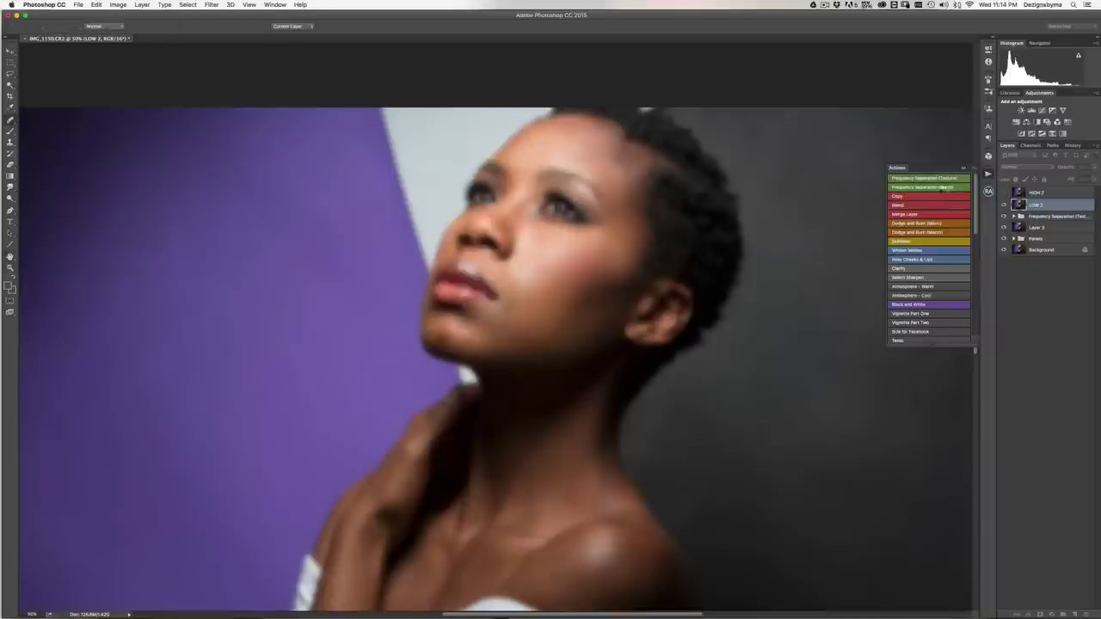
- Activate the Brush tool for the LOW 2 copy layer and set its flow to 4%
{"action": "key", "text": "super+plus"}
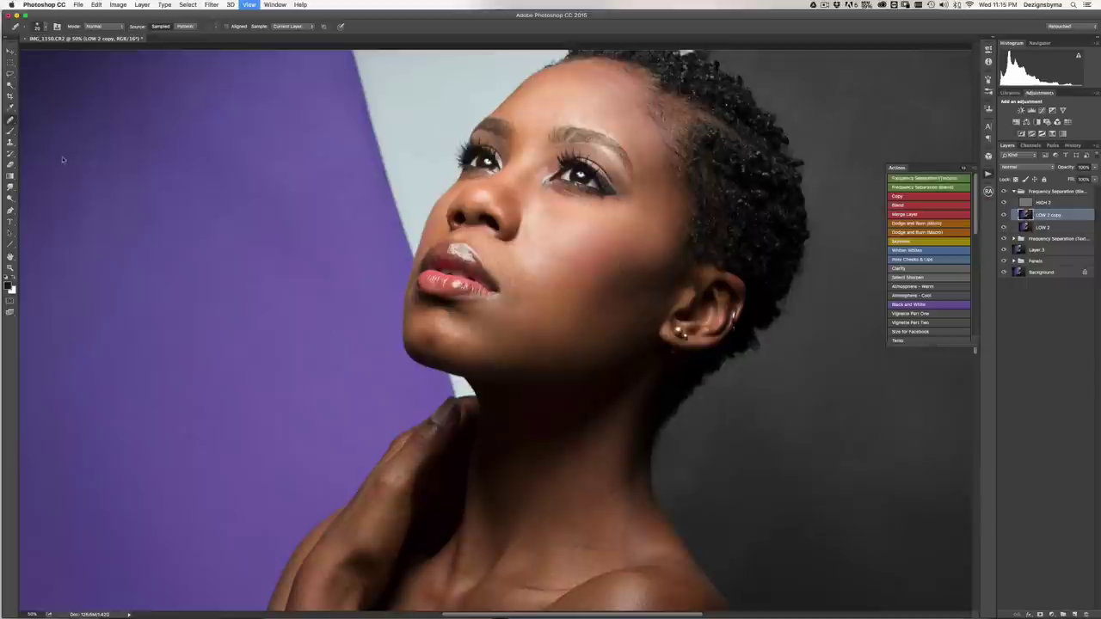
{"action": "key", "text": "super+minus"}
{"action": "key", "text": "super+plus"}
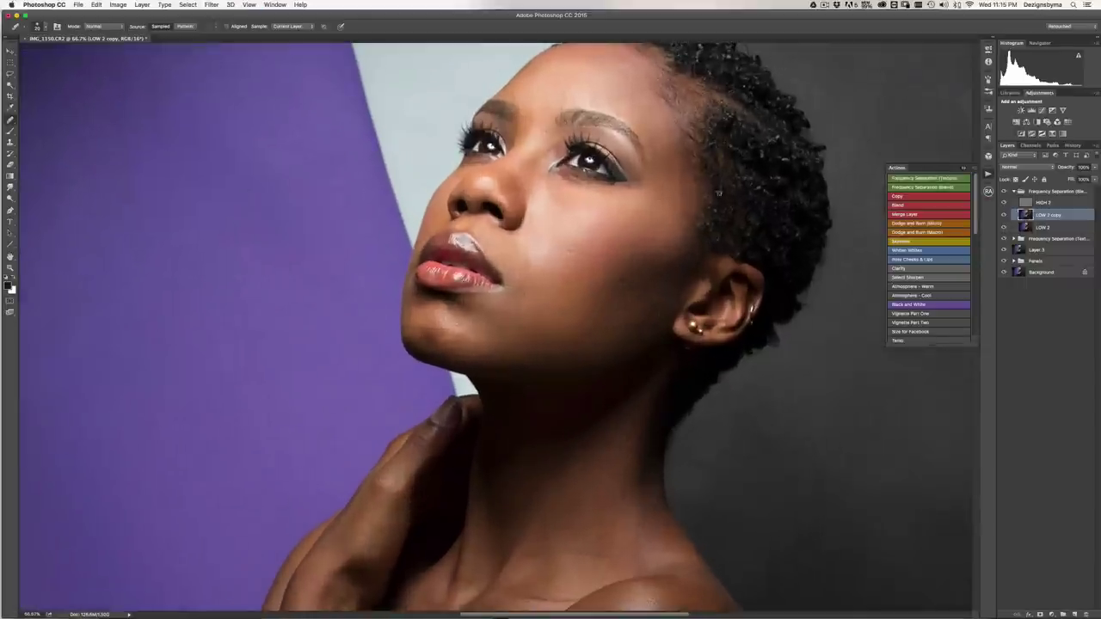
{"action": "mouse_move", "coordinate": [622, 248]}
{"action": "left_mouse_down"}
{"action": "mouse_move", "coordinate": [636, 299]}
{"action": "mouse_move", "coordinate": [640, 244]}
{"action": "left_mouse_up"}
{"action": "key", "text": "super+plus"}
{"action": "key", "text": "super+minus"}
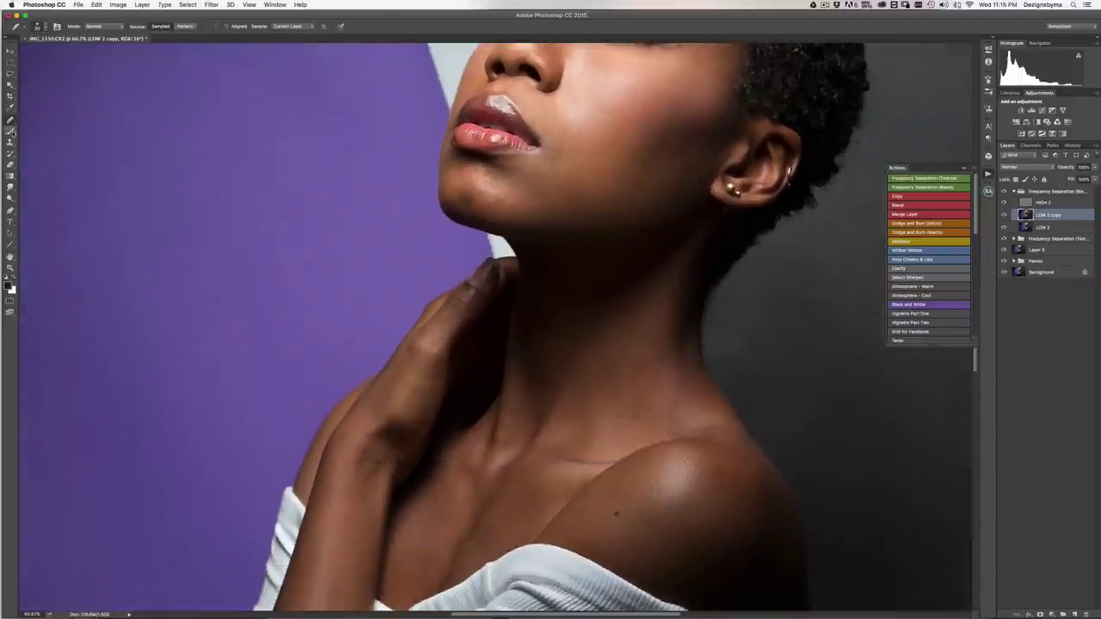
{"action": "key", "text": "b"}
{"action": "left_click_drag", "start_coordinate": [228, 27], "coordinate": [195, 55]}
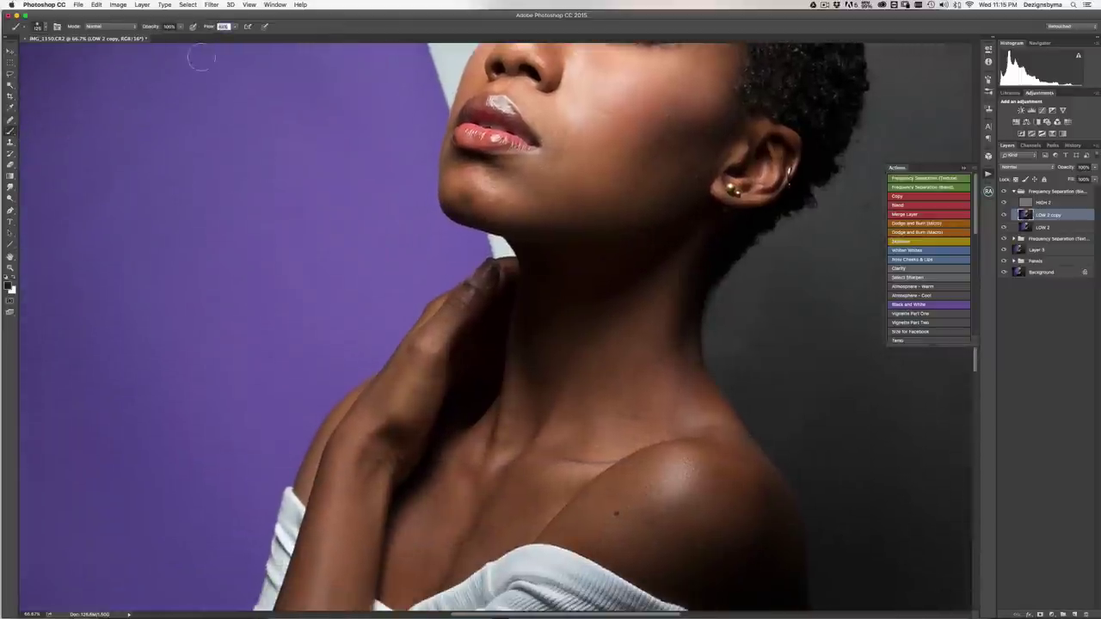
{"action": "type", "text": "44"}
{"action": "key", "text": "Return"}
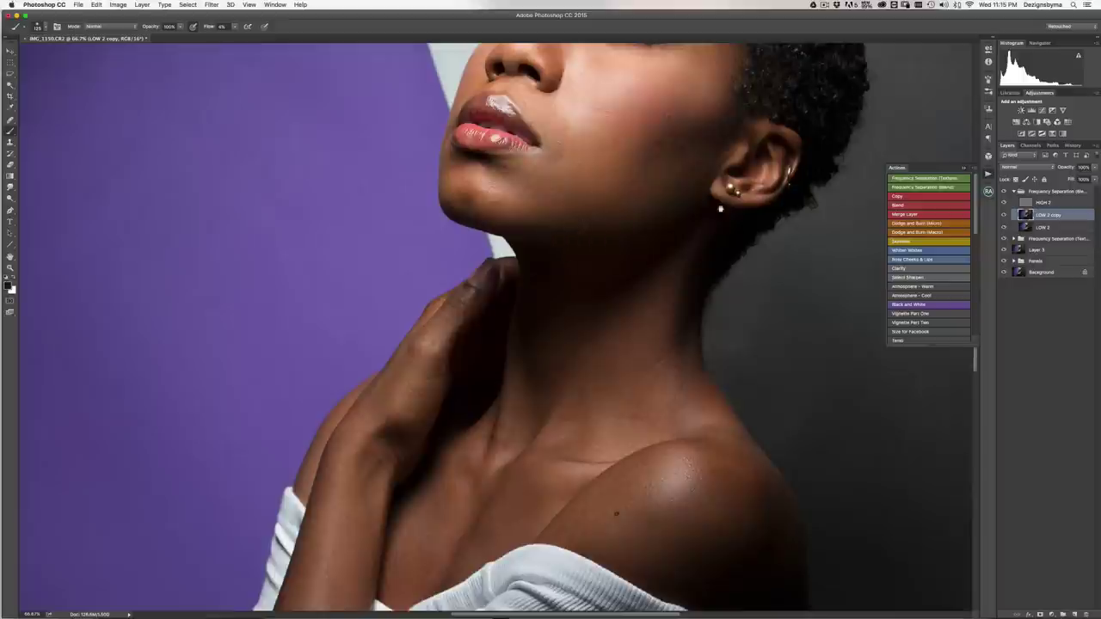
- Hide and restore the HIGH 2 layer to examine the blurred skin tones underneath
{"action": "scroll", "coordinate": [644, 361], "scroll_direction": "up", "scroll_amount": 5}
{"action": "scroll", "coordinate": [646, 330], "scroll_direction": "up", "scroll_amount": 1}
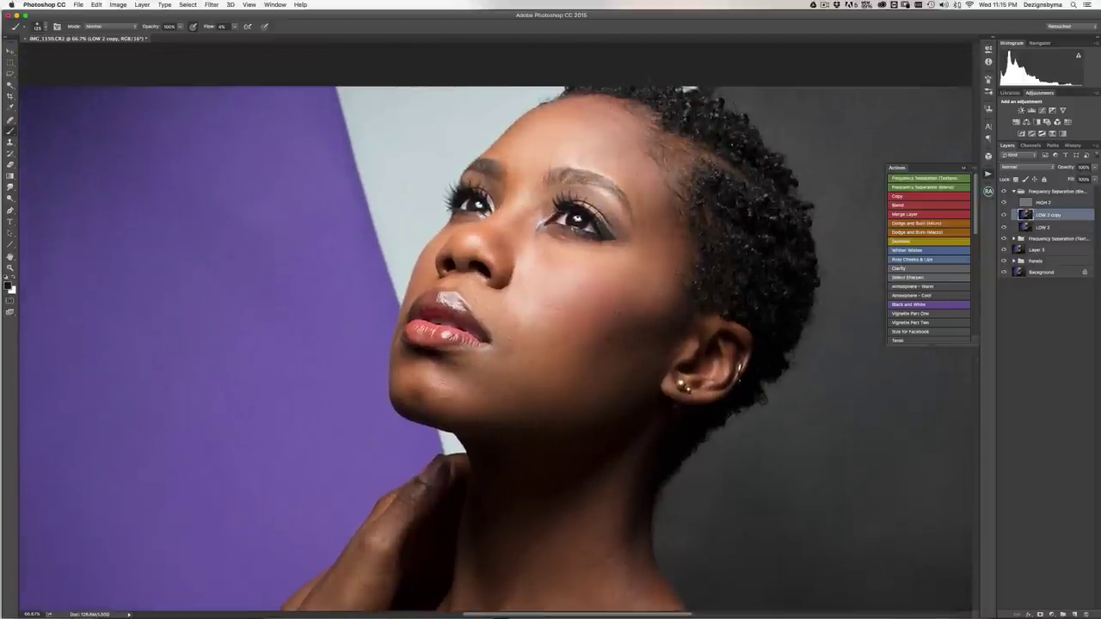
{"action": "left_click", "coordinate": [1003, 204]}
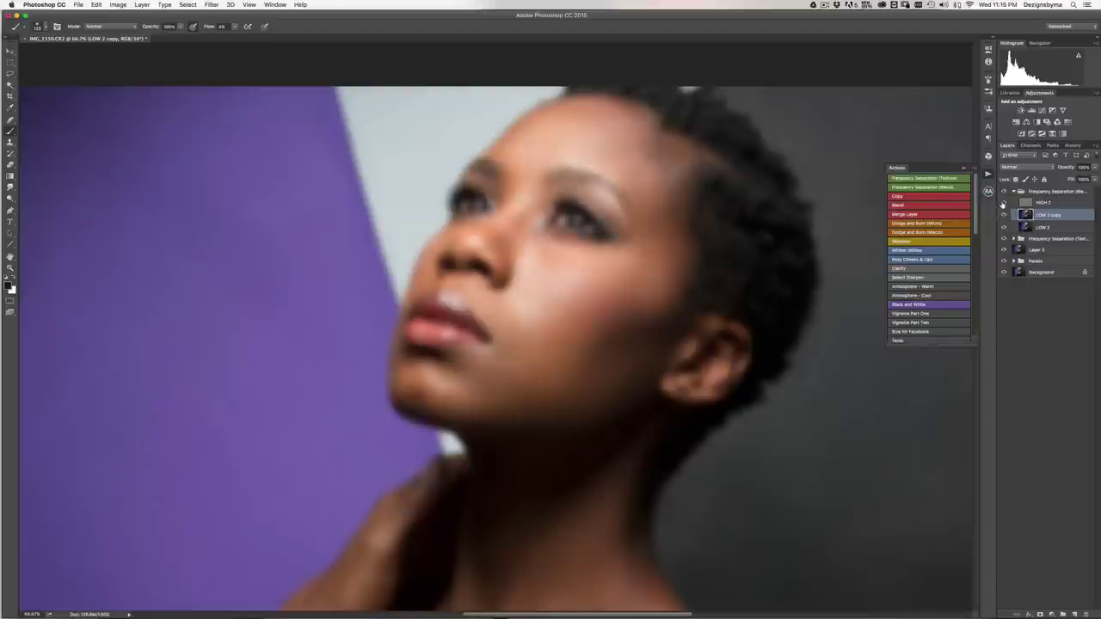
{"action": "left_click", "coordinate": [1003, 204]}
- Blend the forehead's uneven tones on the LOW 2 copy layer by painting with colors sampled from nearby skin
{"action": "scroll", "coordinate": [604, 175], "scroll_direction": "up", "scroll_amount": 5}
{"action": "key", "text": "super+plus"}
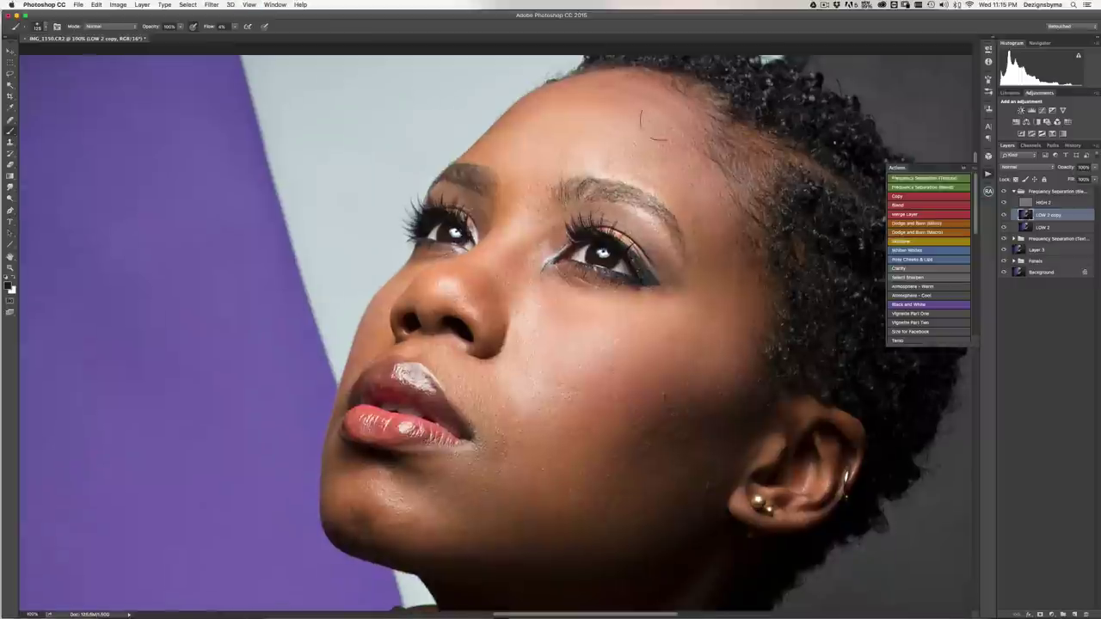
{"action": "scroll", "coordinate": [614, 184], "scroll_direction": "up", "scroll_amount": 5}
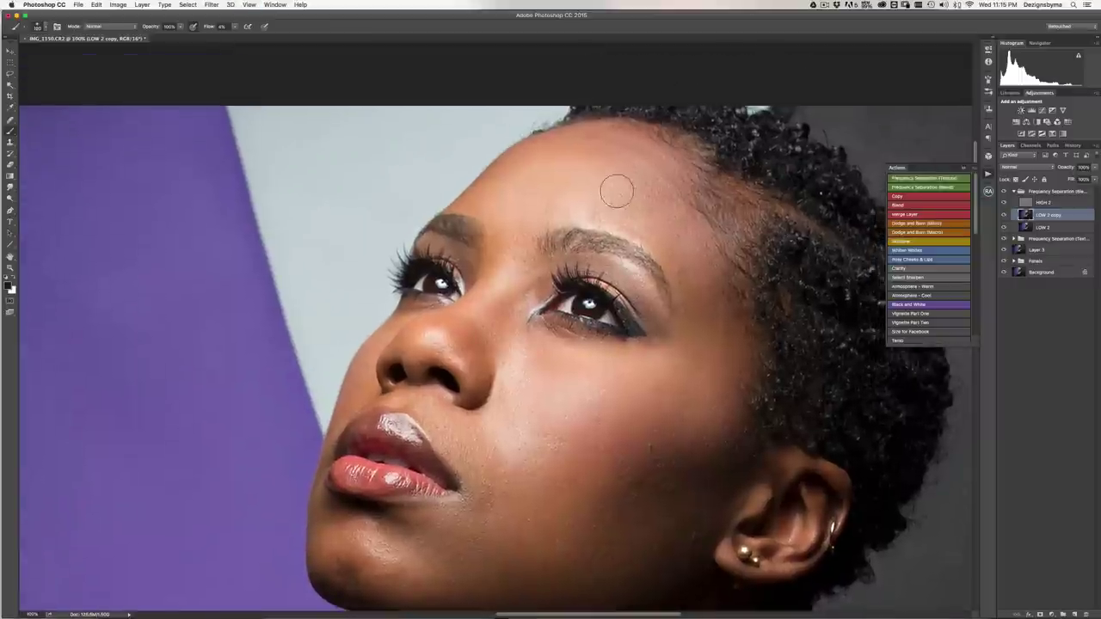
{"action": "left_click", "coordinate": [560, 154], "text": "alt"}
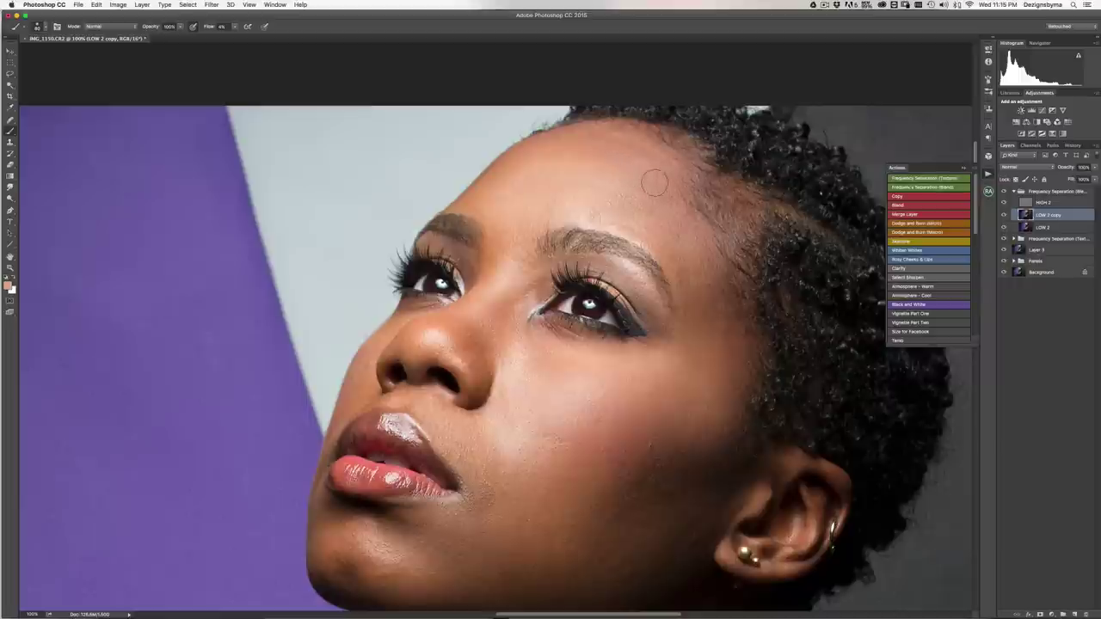
{"action": "left_click", "coordinate": [583, 194], "text": "alt"}
{"action": "left_click", "coordinate": [601, 197], "text": "alt"}
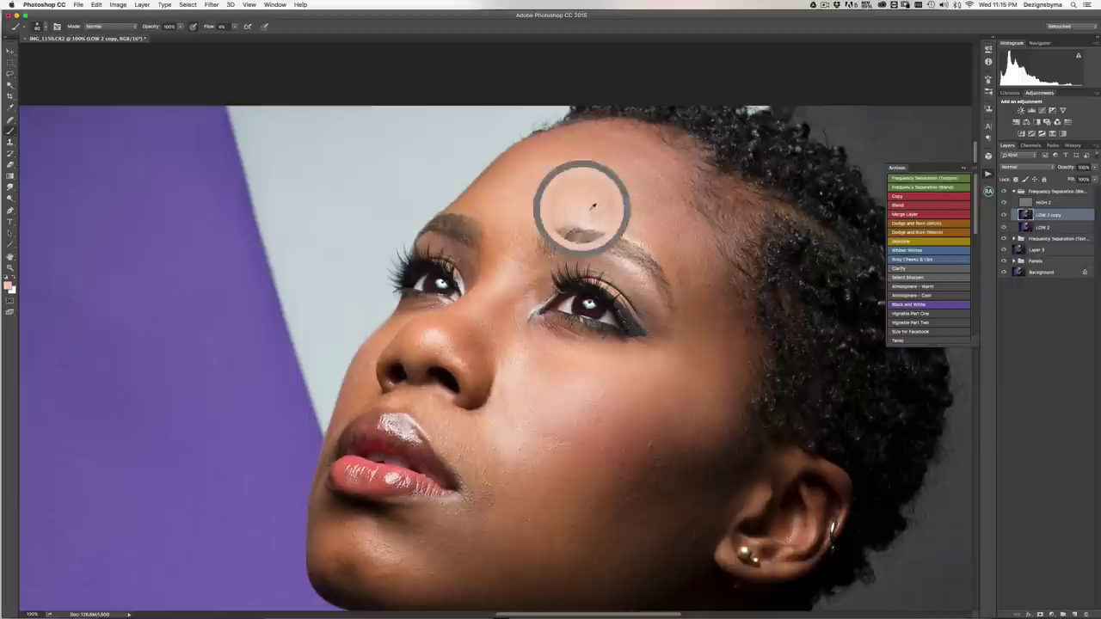
{"action": "left_click", "coordinate": [605, 148], "text": "alt"}
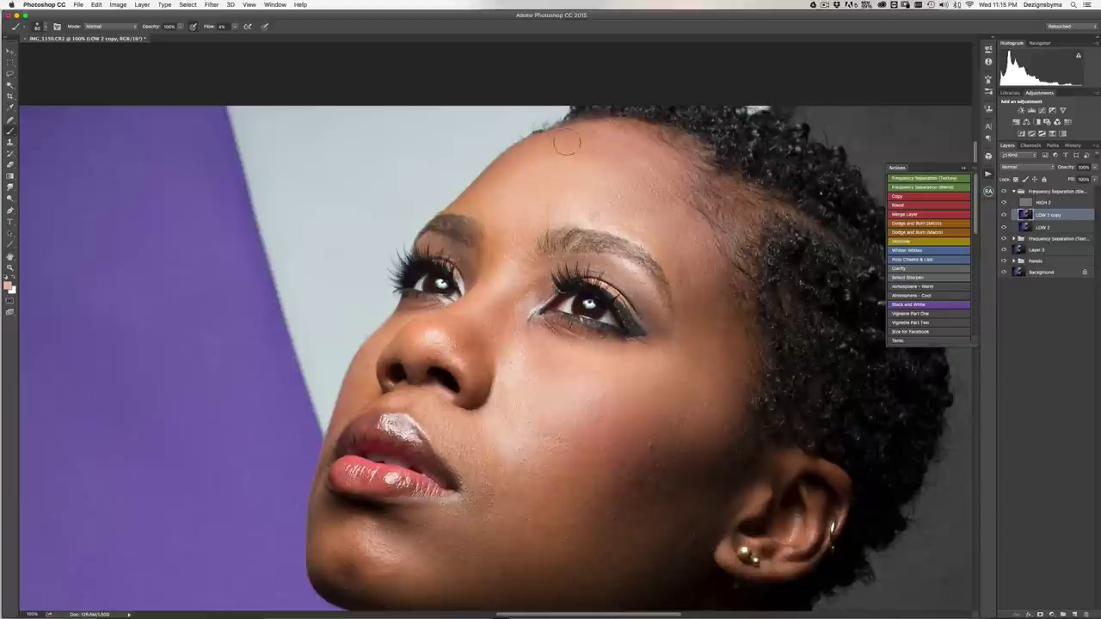
{"action": "left_click", "coordinate": [628, 201], "text": "alt"}
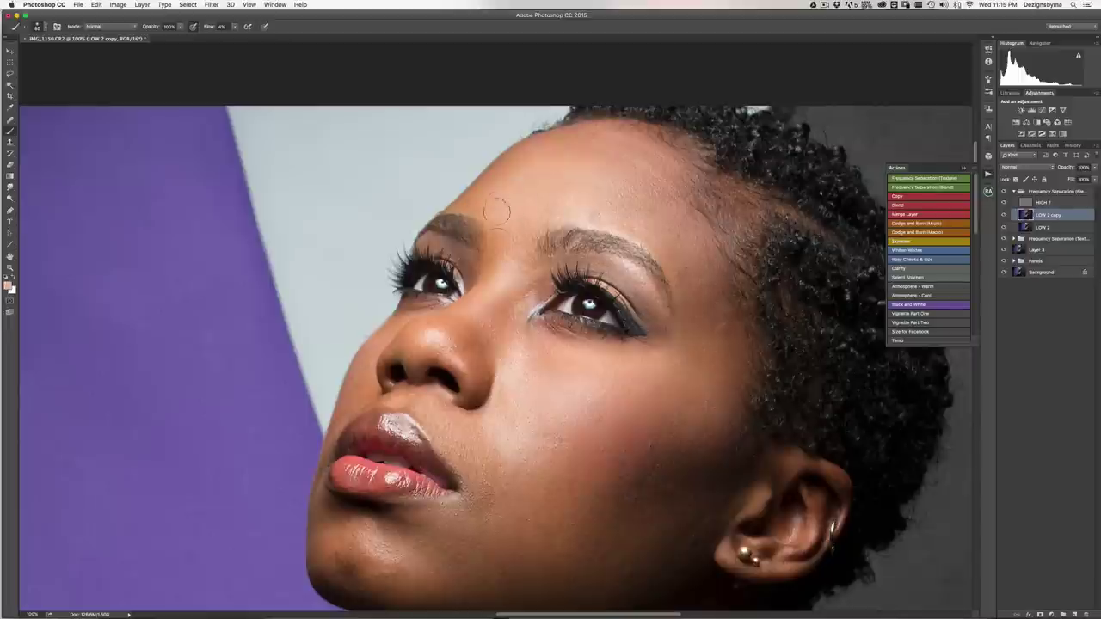
- Smooth the tones between the eyebrows, on the nose bridge and beside the nose with sampled skin colors
{"action": "left_click", "coordinate": [516, 251], "text": "alt"}
{"action": "left_click", "coordinate": [490, 287], "text": "alt"}
{"action": "left_click", "coordinate": [518, 346], "text": "alt"}
{"action": "key", "text": "bracketright"}
{"action": "left_click_drag", "start_coordinate": [522, 289], "coordinate": [513, 316]}
{"action": "left_click", "coordinate": [523, 309], "text": "alt"}
- Blend sampled skin tones over the upper eyelid, the outer eye area and the cheek on the LOW 2 copy layer
{"action": "left_click", "coordinate": [544, 279], "text": "alt"}
{"action": "left_click", "coordinate": [604, 265], "text": "alt"}
{"action": "left_click", "coordinate": [602, 254], "text": "alt"}
{"action": "left_click", "coordinate": [593, 265], "text": "alt"}
{"action": "left_click", "coordinate": [637, 277], "text": "alt"}
{"action": "left_click", "coordinate": [612, 270]}
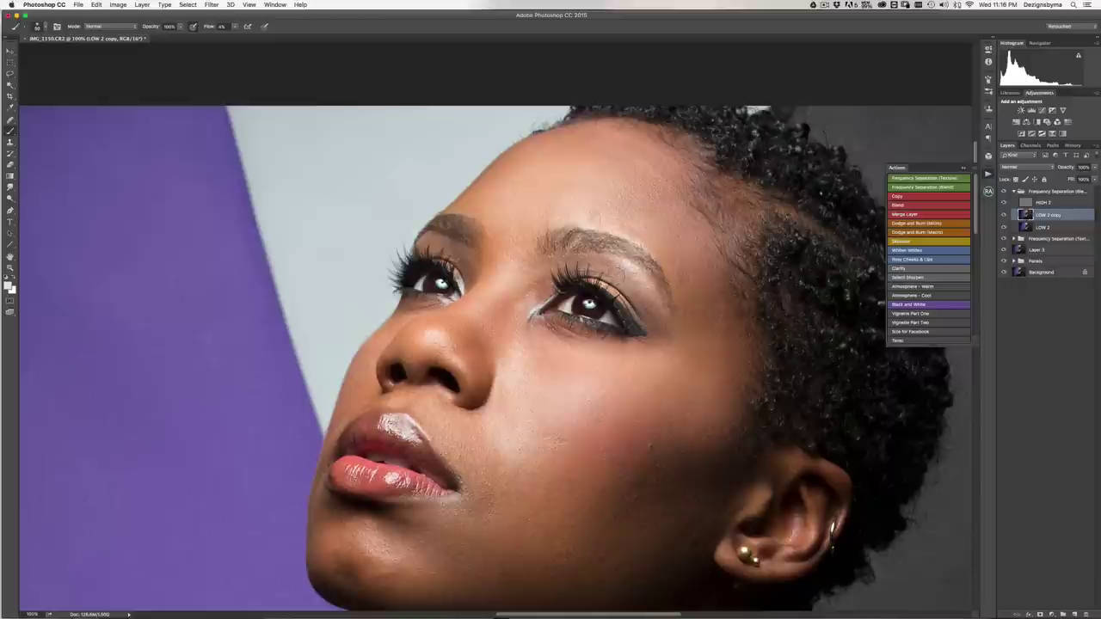
{"action": "left_click", "coordinate": [638, 294], "text": "alt"}
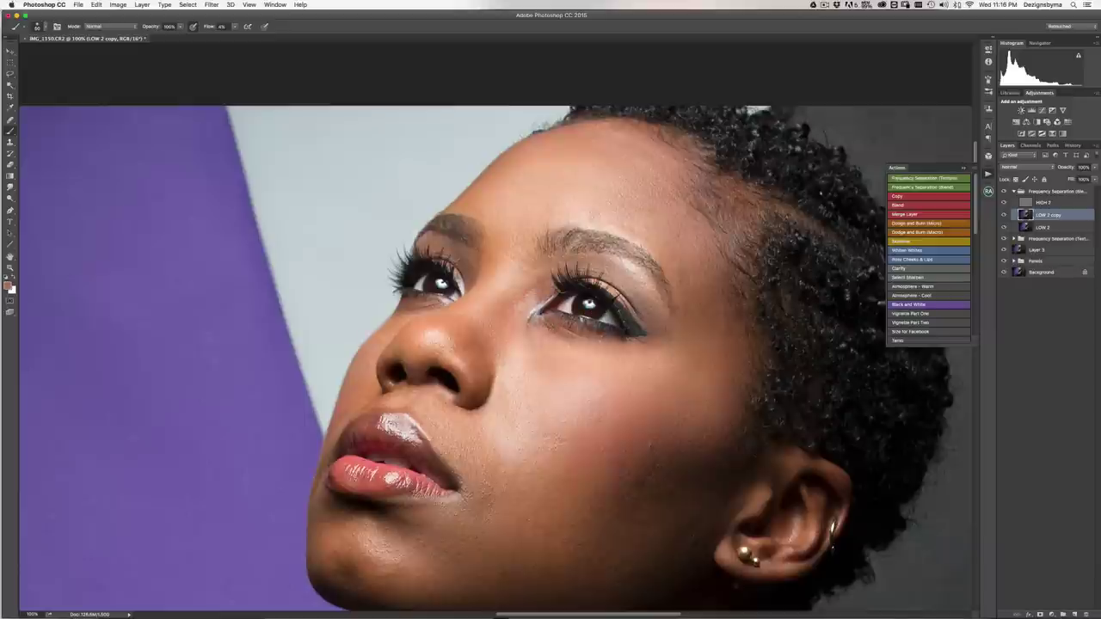
{"action": "left_click", "coordinate": [533, 344], "text": "alt"}
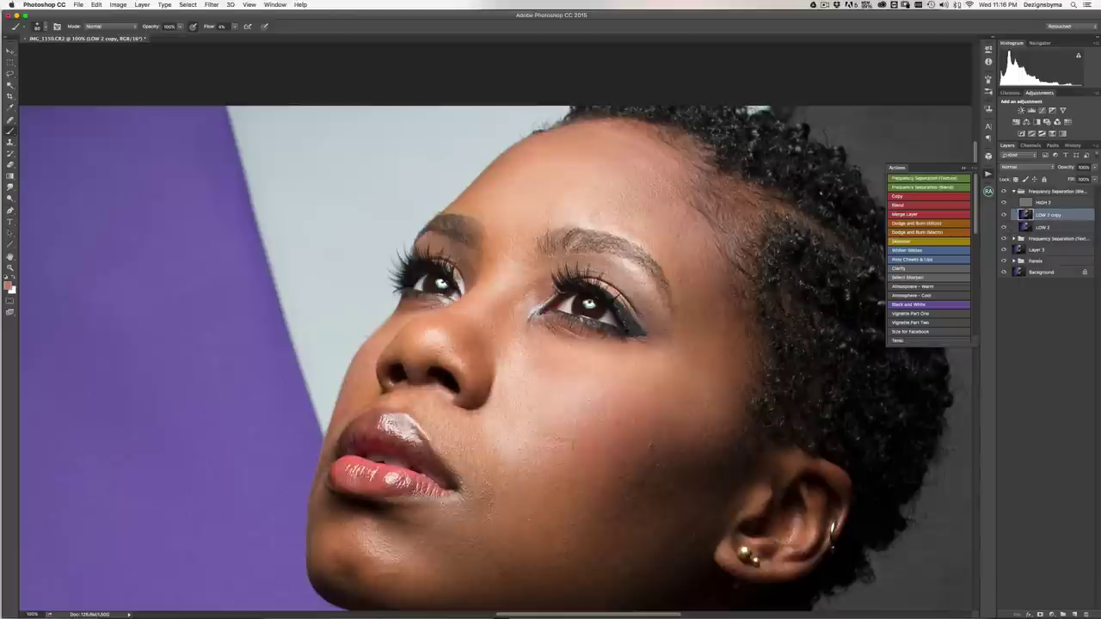
{"action": "left_click", "coordinate": [688, 417], "text": "alt"}
- Toggle the LOW 2 copy layer's visibility to compare the face before and after the tone blending
{"action": "key", "text": "super+minus"}
{"action": "key", "text": "super+minus"}
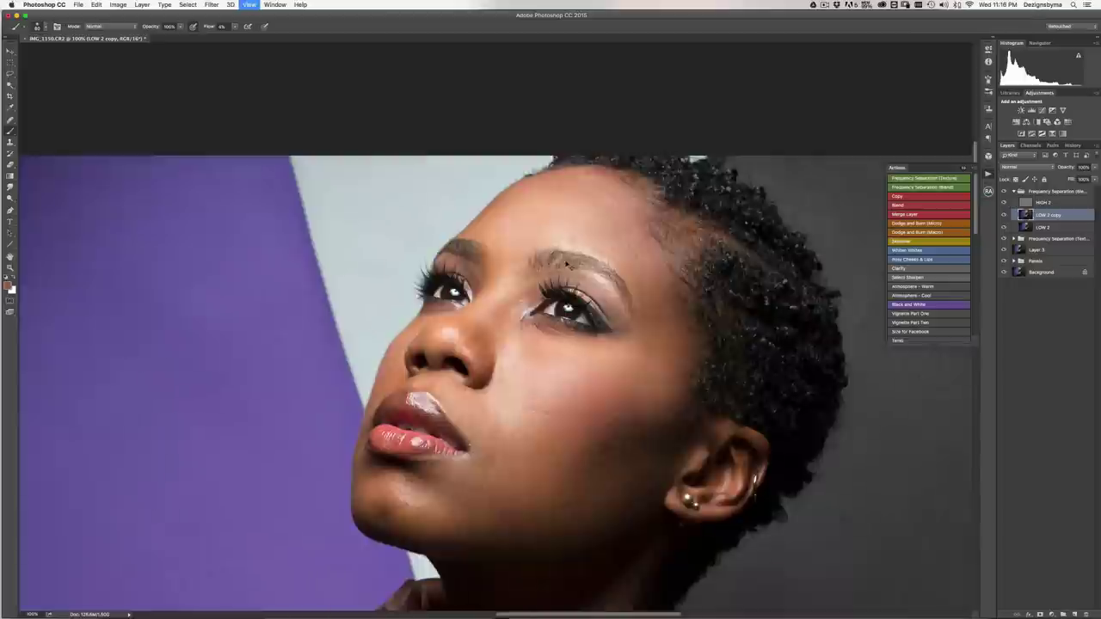
{"action": "left_click", "coordinate": [1003, 215]}
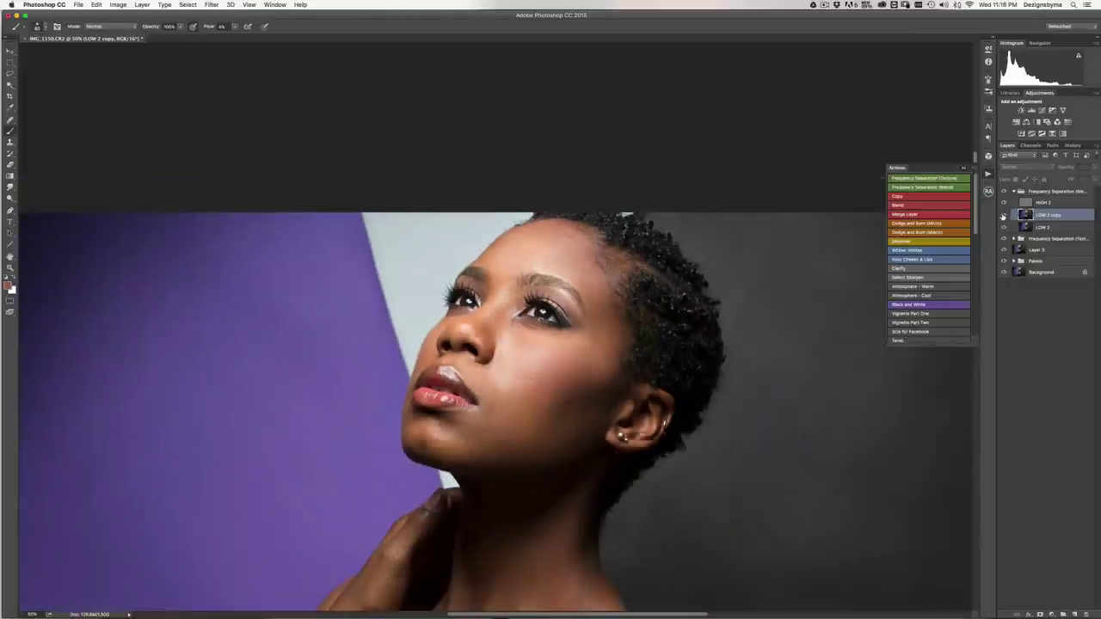
{"action": "left_click", "coordinate": [1003, 215]}
{"action": "left_click", "coordinate": [1003, 215]}
{"action": "left_click", "coordinate": [1003, 215]}
- Blend the highlight and shadow transitions on the chin using skin color sampled there
{"action": "key", "text": "super+plus"}
{"action": "key", "text": "super+plus"}
{"action": "key", "text": "super+plus"}
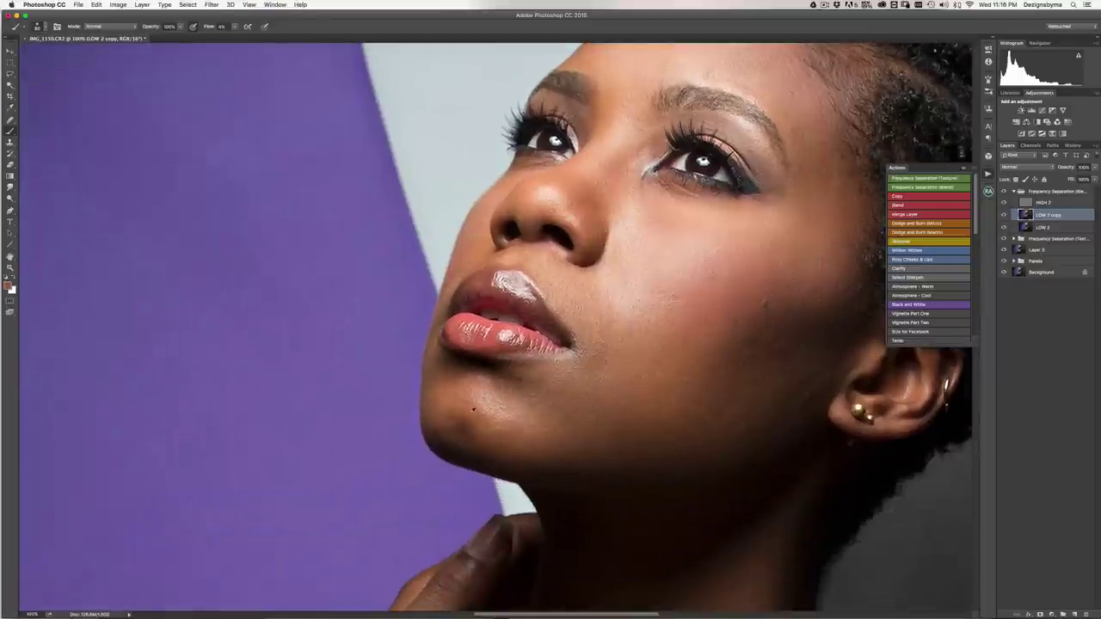
{"action": "left_click", "coordinate": [473, 410], "text": "alt"}
{"action": "left_click_drag", "start_coordinate": [465, 432], "coordinate": [466, 424]}
- Even out the tones and highlights on the upper and lower lips with colors sampled from them
{"action": "left_click", "coordinate": [518, 286], "text": "alt"}
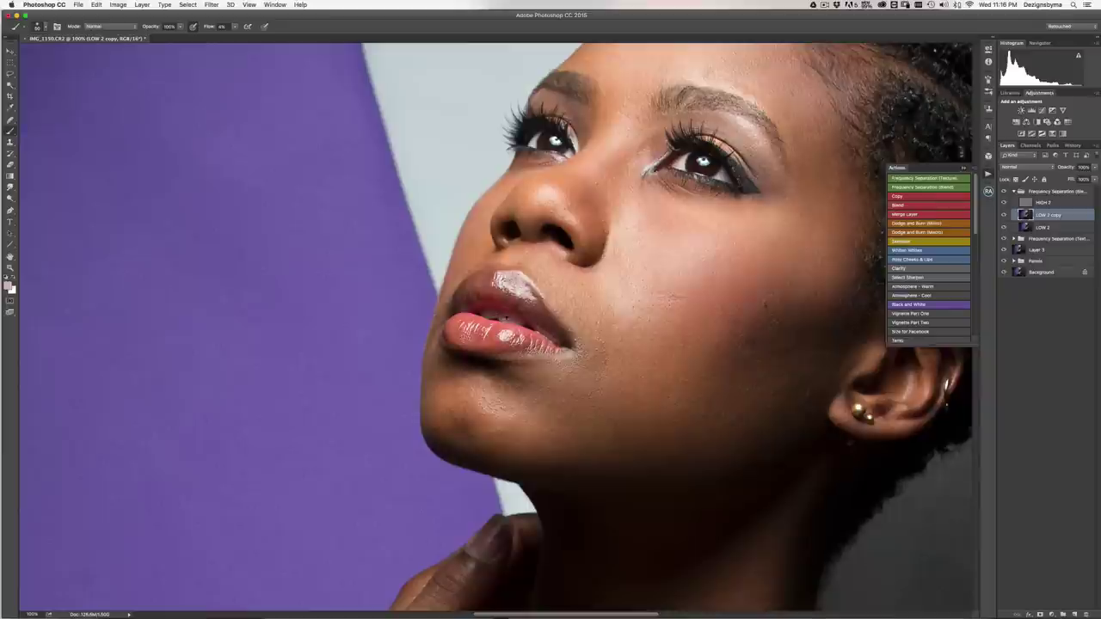
{"action": "left_click", "coordinate": [506, 331], "text": "alt"}
{"action": "left_click", "coordinate": [473, 331], "text": "alt"}
{"action": "left_click", "coordinate": [477, 287], "text": "alt"}
- Enlarge the brush and blend the tones at the base of the neck above the shoulder with sampled skin colors
{"action": "left_click_drag", "start_coordinate": [663, 344], "coordinate": [605, 203]}
{"action": "key", "text": "super+minus"}
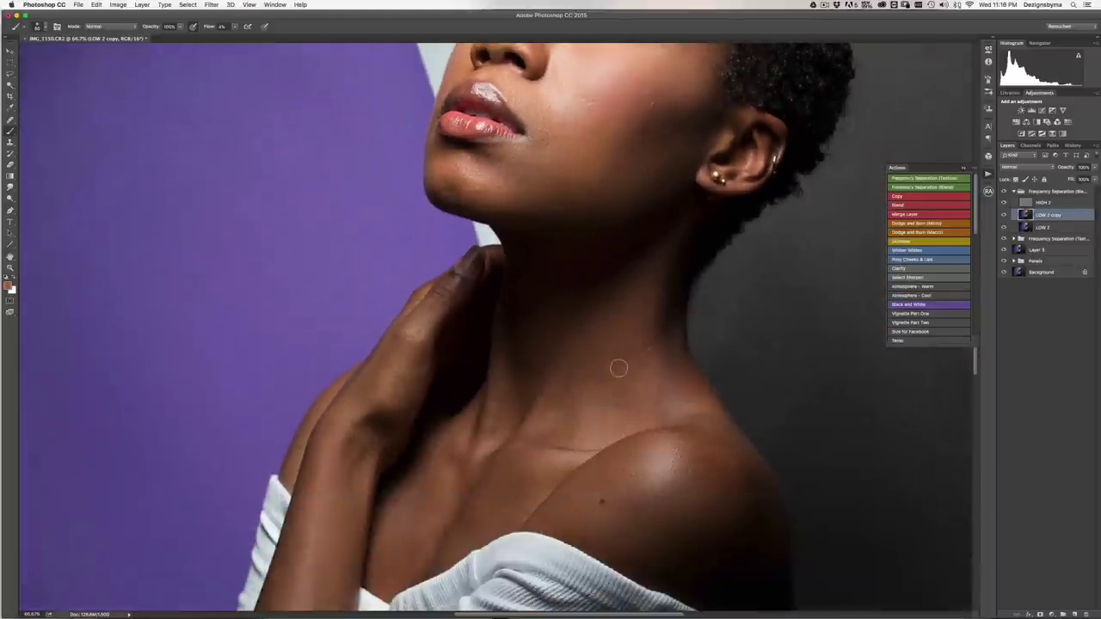
{"action": "key", "text": "]"}
{"action": "key", "text": "]"}
{"action": "key", "text": "]"}
{"action": "key", "text": "]"}
{"action": "key", "text": "]"}
{"action": "left_click", "coordinate": [690, 388], "text": "alt"}
{"action": "left_click_drag", "start_coordinate": [690, 386], "coordinate": [656, 388]}
{"action": "left_click", "coordinate": [683, 405], "text": "alt"}
{"action": "mouse_move", "coordinate": [677, 378]}
{"action": "left_mouse_down"}
{"action": "mouse_move", "coordinate": [661, 347]}
{"action": "mouse_move", "coordinate": [662, 407]}
{"action": "left_mouse_up"}
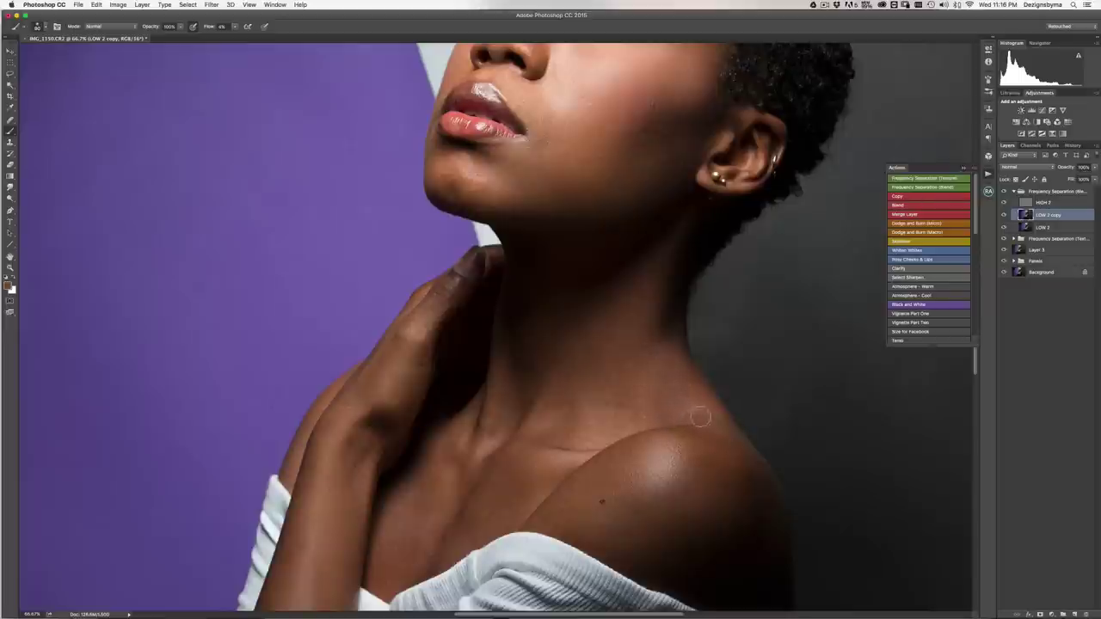
- Enlarge the brush and blend the skin tones across the shoulder, base of the neck and chest with colors sampled there
{"action": "scroll", "coordinate": [699, 417], "scroll_direction": "up", "scroll_amount": 3}
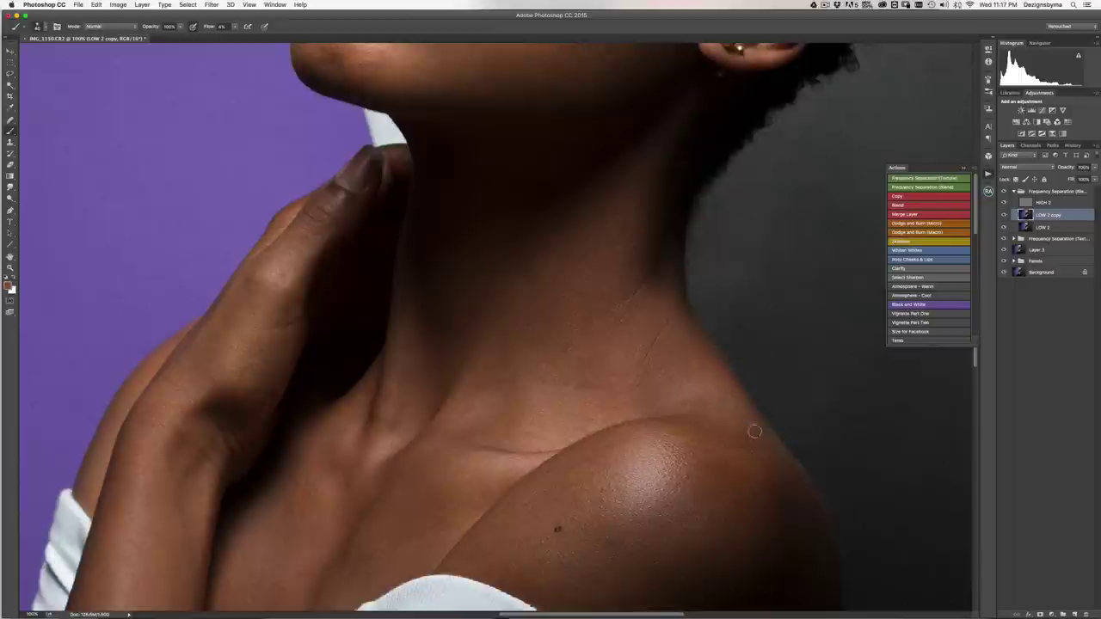
{"action": "left_click", "coordinate": [728, 412]}
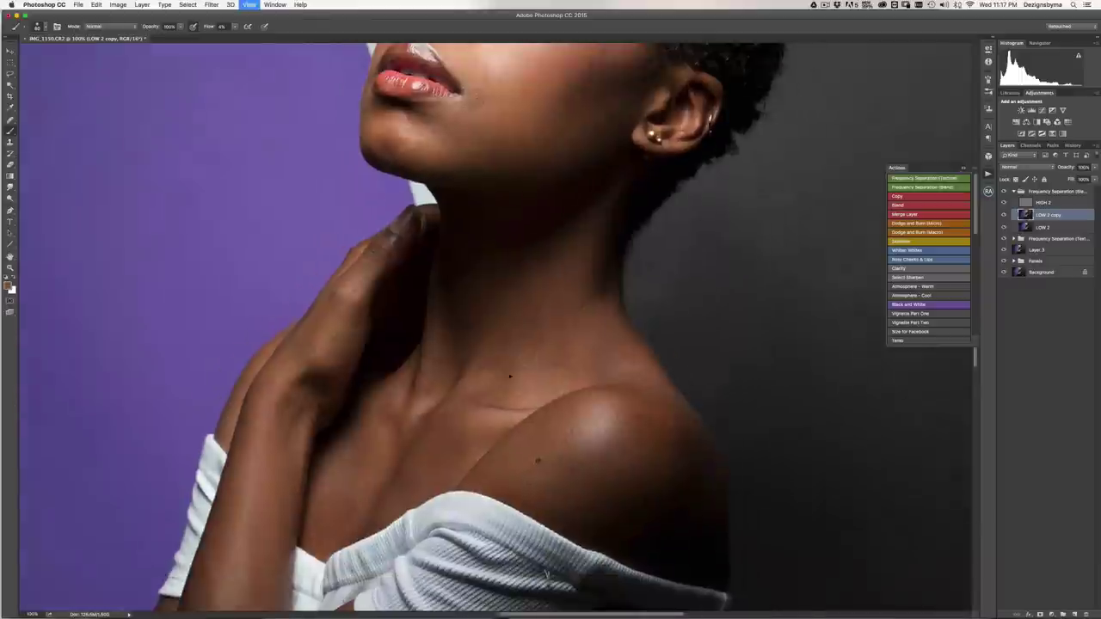
{"action": "key", "text": "super+minus"}
{"action": "left_click", "coordinate": [533, 341]}
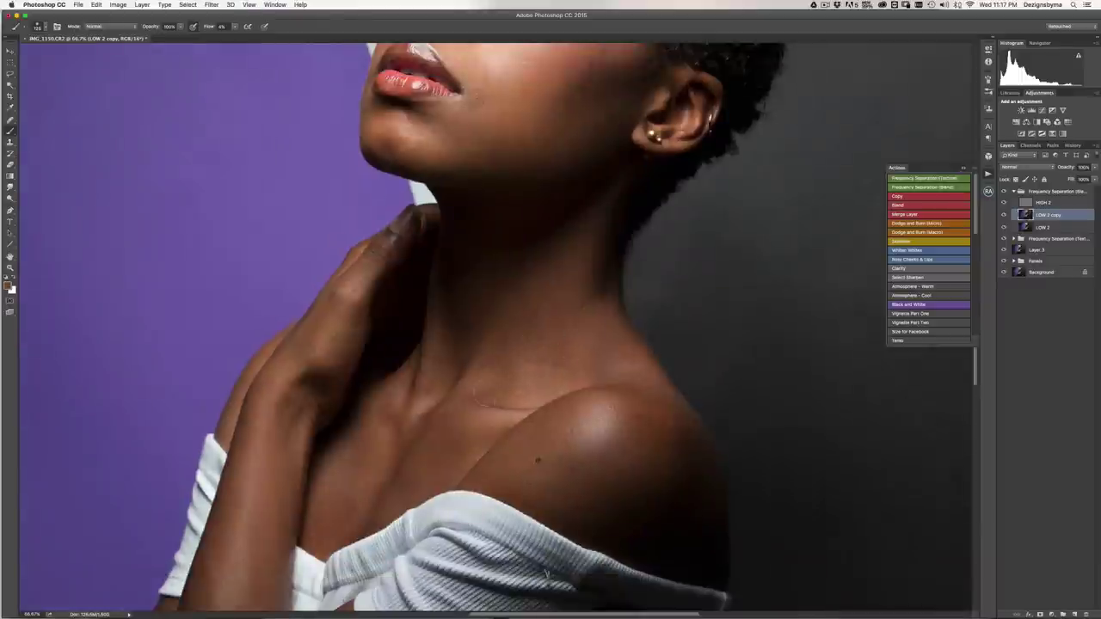
{"action": "left_click", "coordinate": [445, 369]}
{"action": "left_click", "coordinate": [523, 444], "text": "alt"}
{"action": "left_click", "coordinate": [371, 470], "text": "alt"}
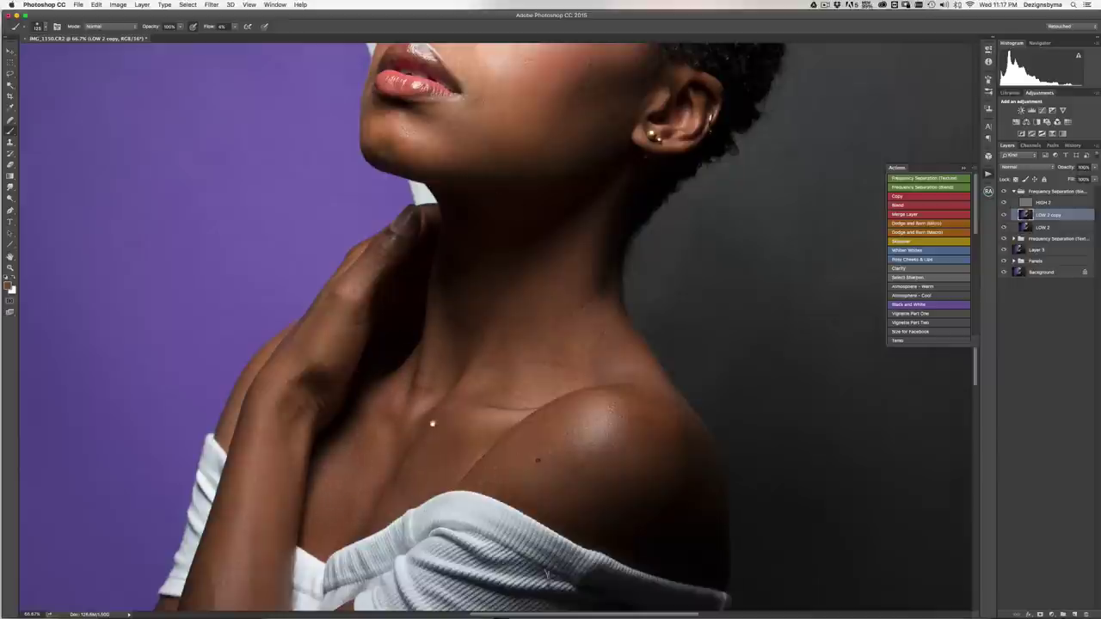
- Blend the tones along the raised hand and forearm with sampled skin colors, using a larger brush
{"action": "scroll", "coordinate": [430, 422], "scroll_direction": "down", "scroll_amount": 2}
{"action": "scroll", "coordinate": [430, 422], "scroll_direction": "left", "scroll_amount": 4}
{"action": "left_click", "coordinate": [419, 360], "text": "alt"}
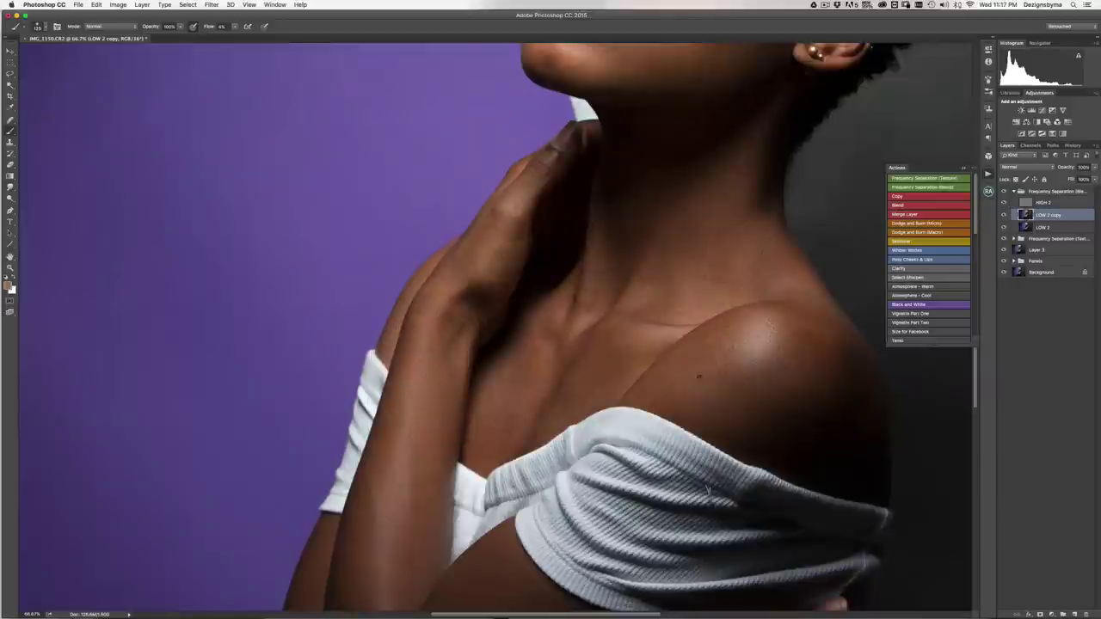
{"action": "scroll", "coordinate": [504, 403], "scroll_direction": "down", "scroll_amount": 3}
{"action": "scroll", "coordinate": [503, 402], "scroll_direction": "left", "scroll_amount": 1}
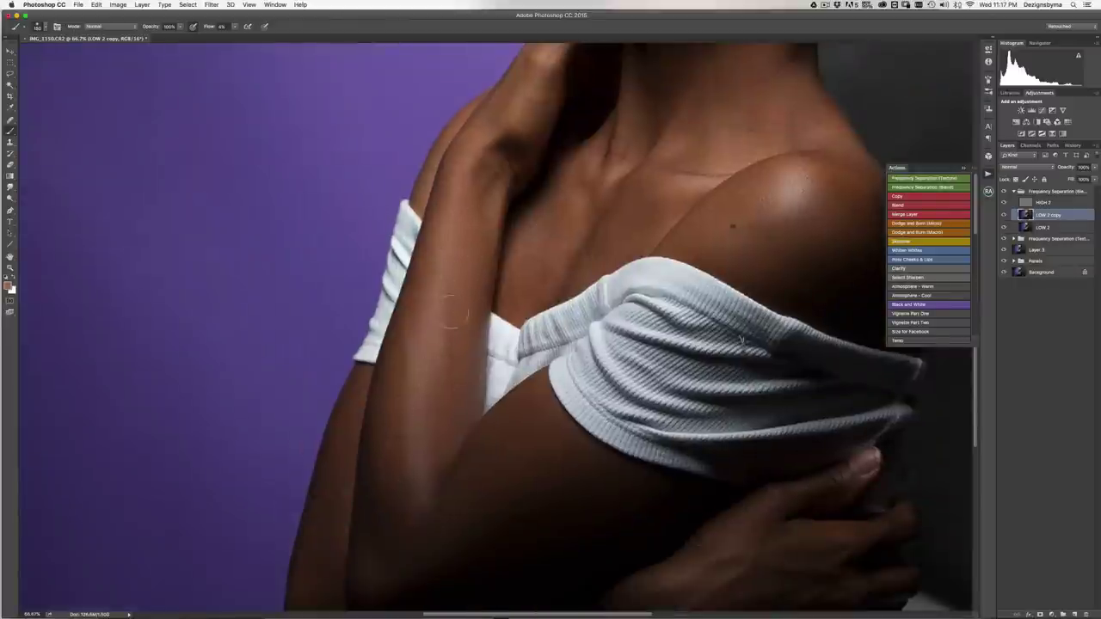
- Toggle the LOW 2 copy layer's visibility to compare the whole portrait before and after the tone blending, and inspect the neck
{"action": "key", "text": "super+minus"}
{"action": "key", "text": "super+minus"}
{"action": "key", "text": "super+minus"}
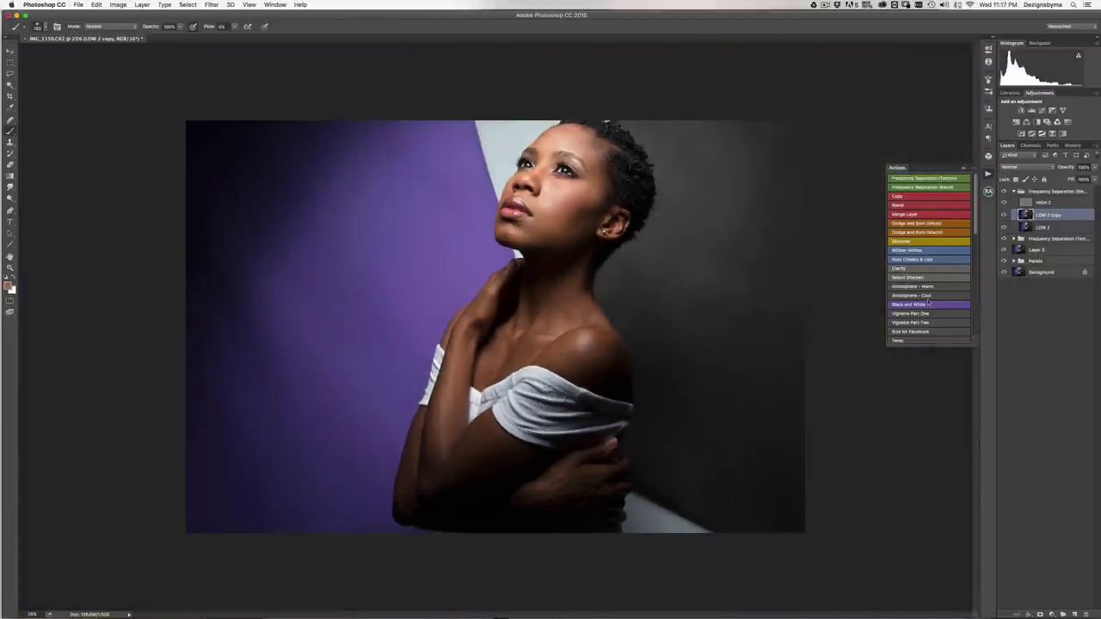
{"action": "left_click", "coordinate": [1004, 215]}
{"action": "left_click", "coordinate": [1003, 215]}
{"action": "left_click", "coordinate": [1002, 216]}
{"action": "left_click", "coordinate": [1001, 216]}
{"action": "left_click", "coordinate": [1001, 216]}
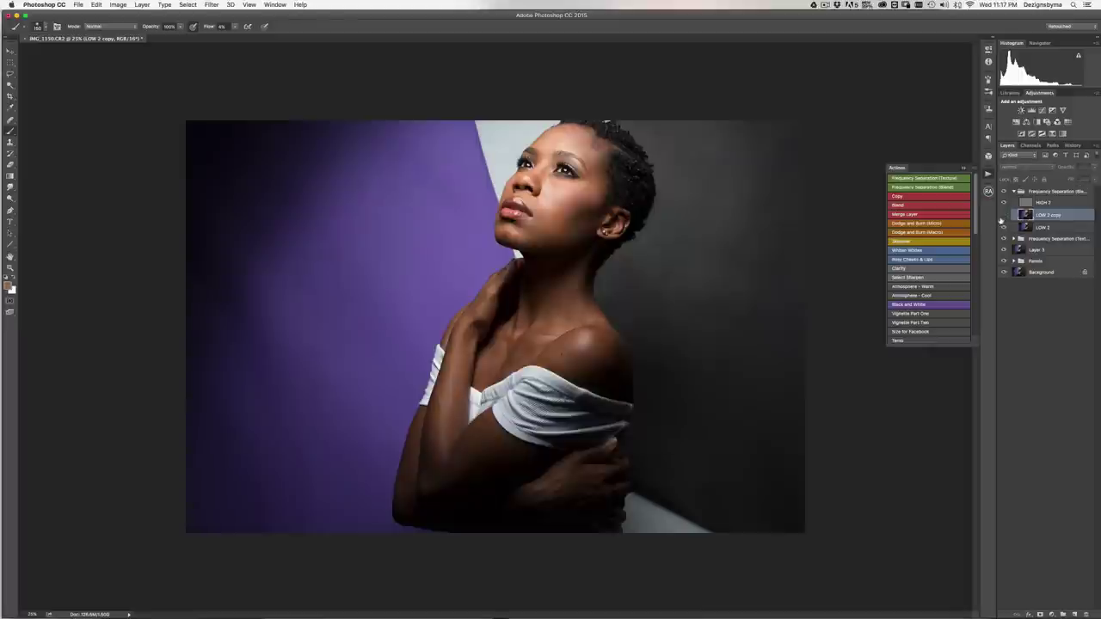
{"action": "left_click", "coordinate": [1001, 217]}
{"action": "left_click", "coordinate": [1000, 219]}
{"action": "left_click", "coordinate": [1001, 216]}
{"action": "left_click", "coordinate": [1002, 217]}
{"action": "left_click", "coordinate": [1001, 217]}
{"action": "key", "text": "super+plus"}
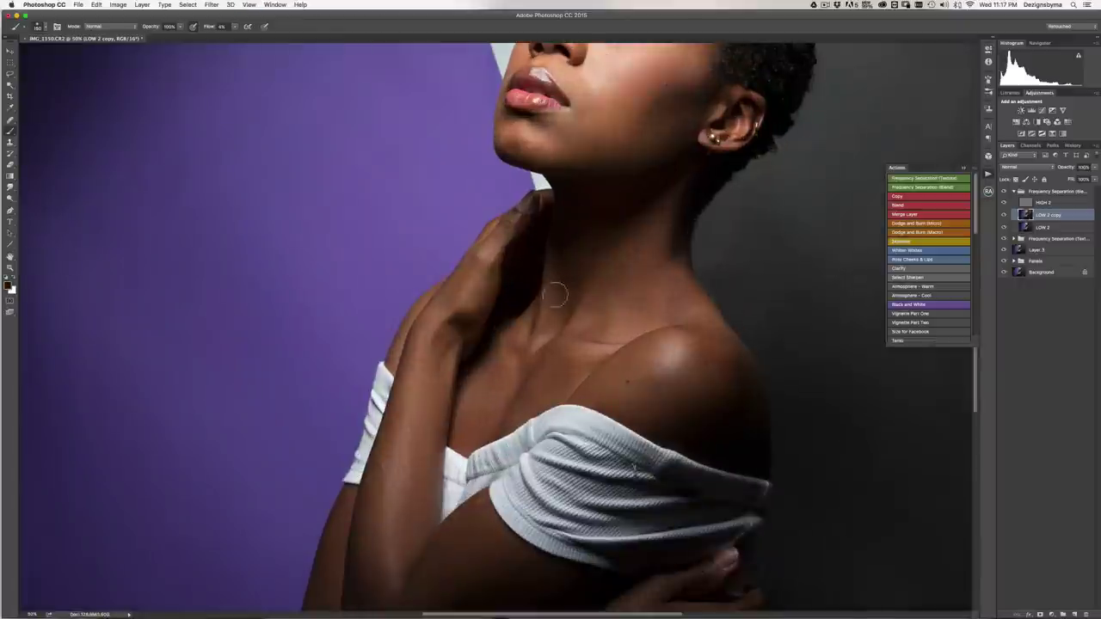
{"action": "key", "text": "super+minus"}
{"action": "key", "text": "super+minus"}
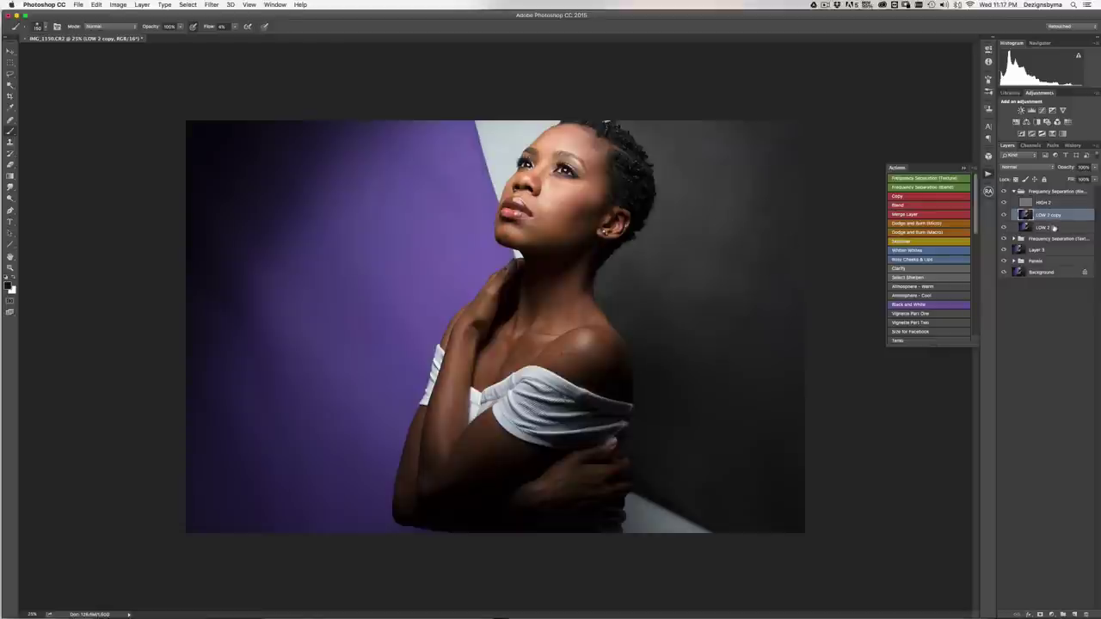
- Lasso the upper forehead below the hairline and soften it with the Blend action, slightly raising the Gaussian Blur radius
{"action": "left_click", "coordinate": [11, 74]}
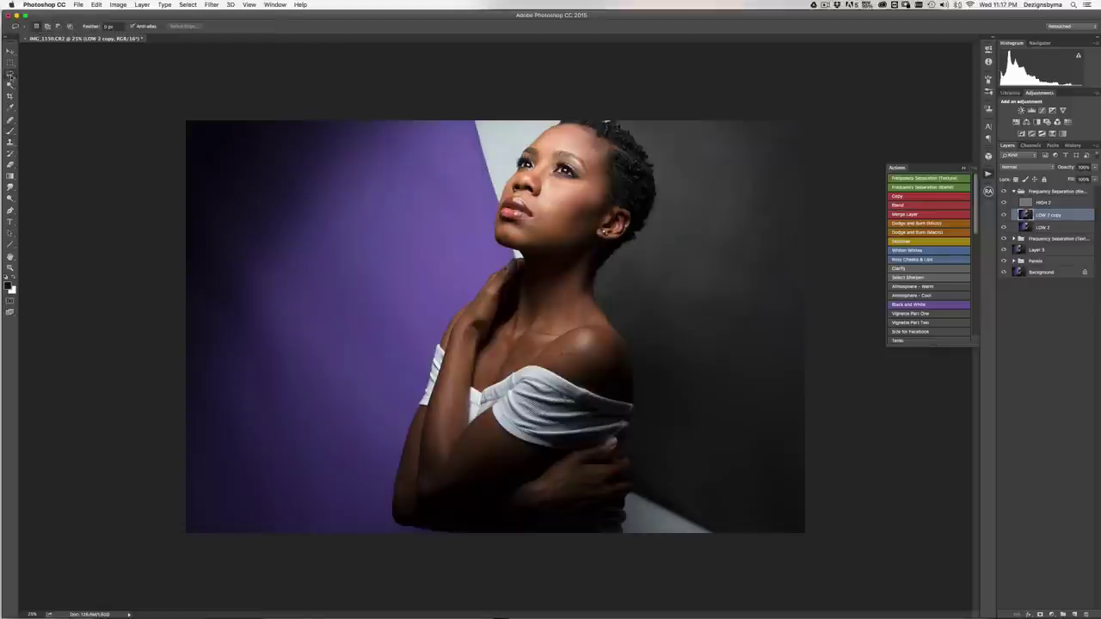
{"action": "key", "text": "super+plus"}
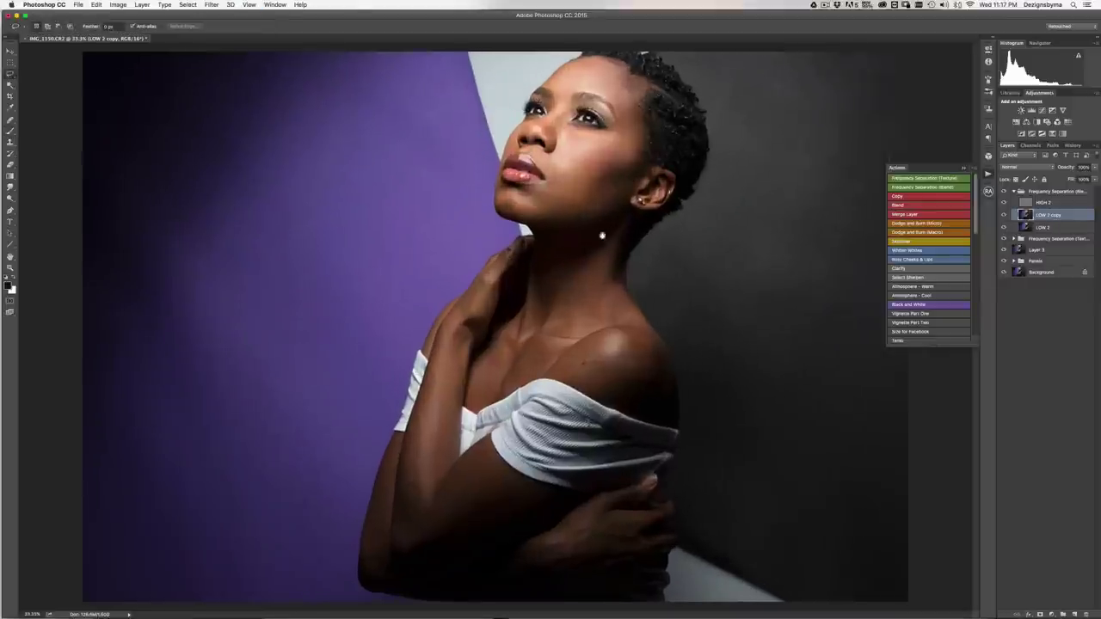
{"action": "key", "text": "super+plus"}
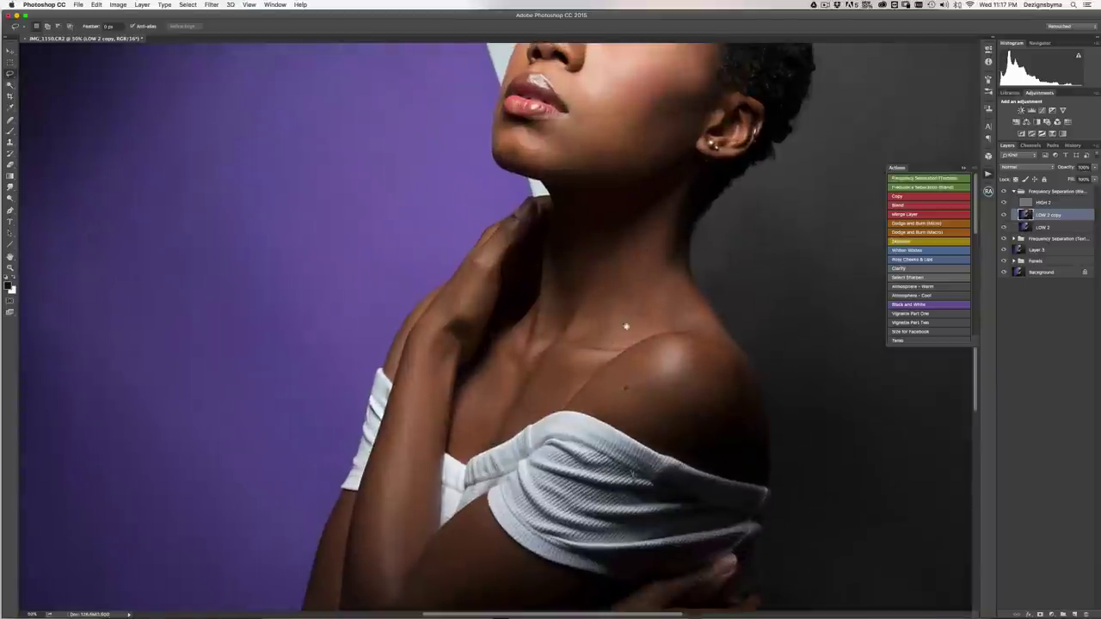
{"action": "key", "text": "super+plus"}
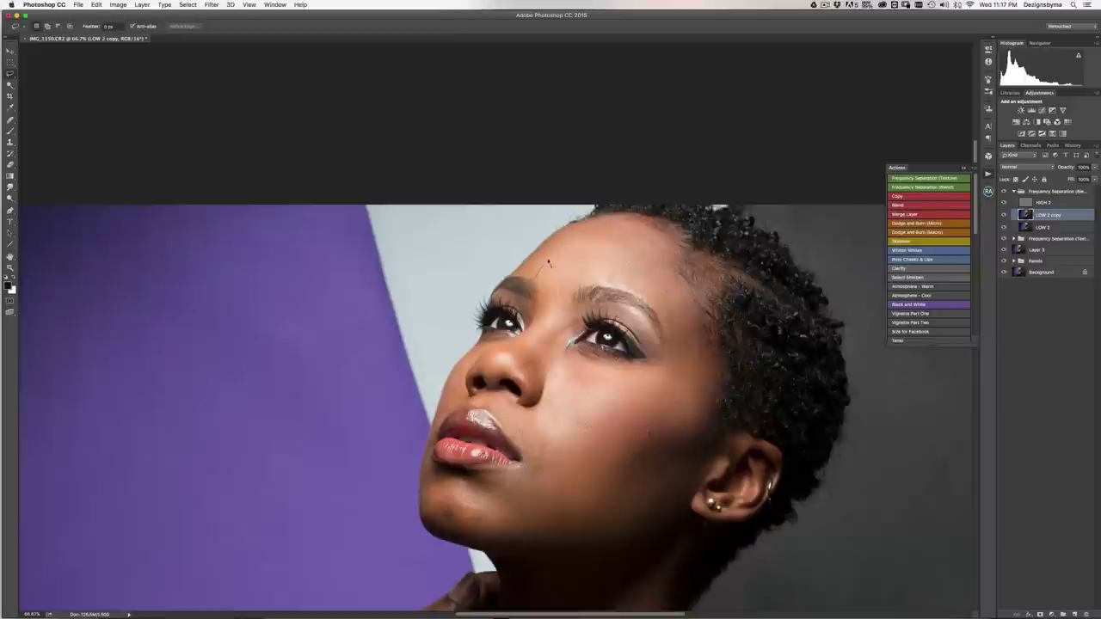
{"action": "left_click_drag", "start_coordinate": [663, 270], "coordinate": [538, 275]}
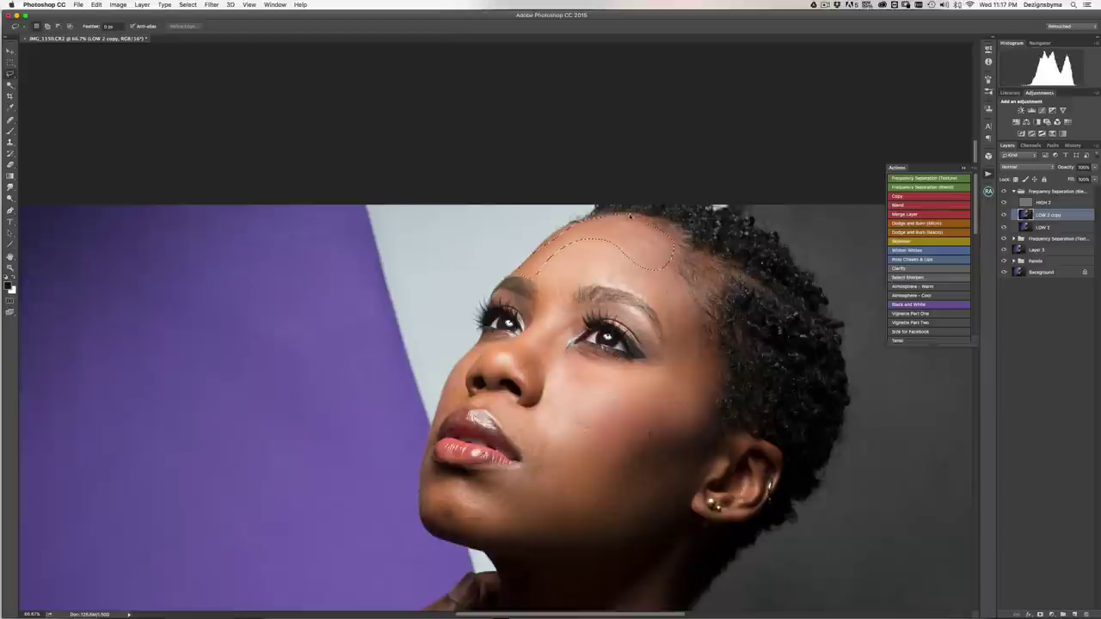
{"action": "left_click", "coordinate": [916, 205]}
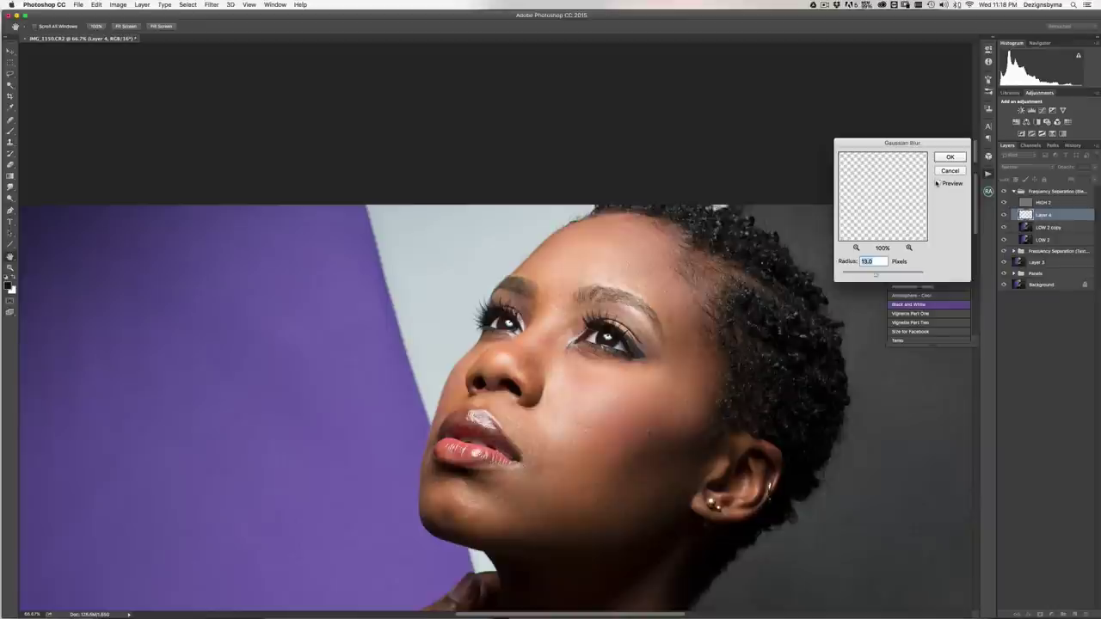
{"action": "left_click", "coordinate": [937, 183]}
{"action": "left_click_drag", "start_coordinate": [876, 276], "coordinate": [878, 276]}
{"action": "key", "text": "Return"}
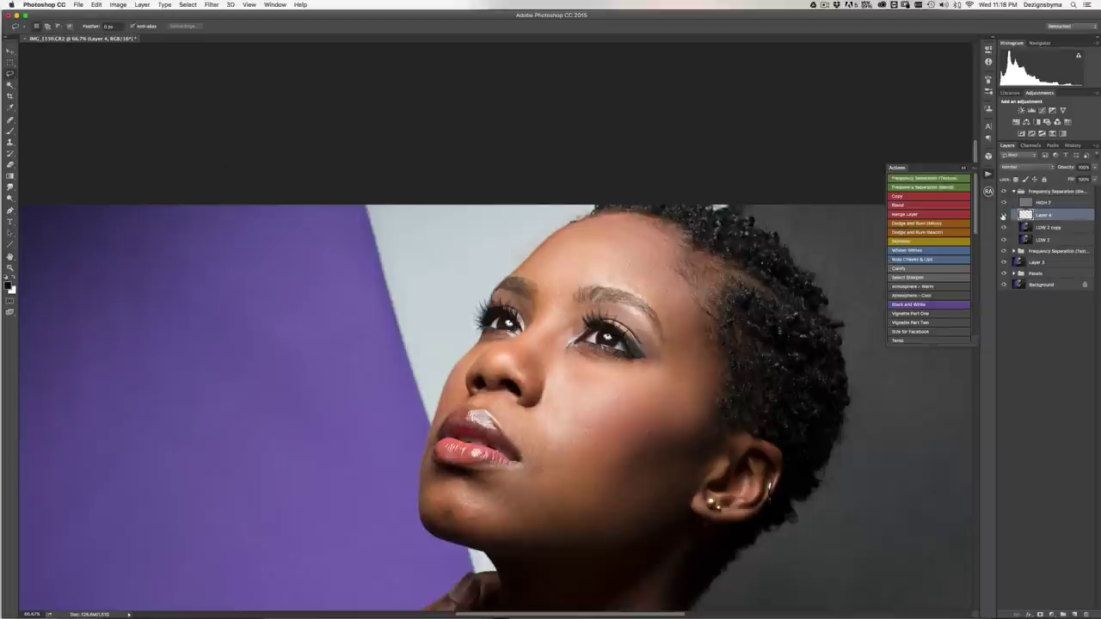
- Compare the forehead blur, erase its spill along the forehead's outer edge, and merge Layer 4 down
{"action": "left_click_drag", "start_coordinate": [568, 215], "coordinate": [549, 224]}
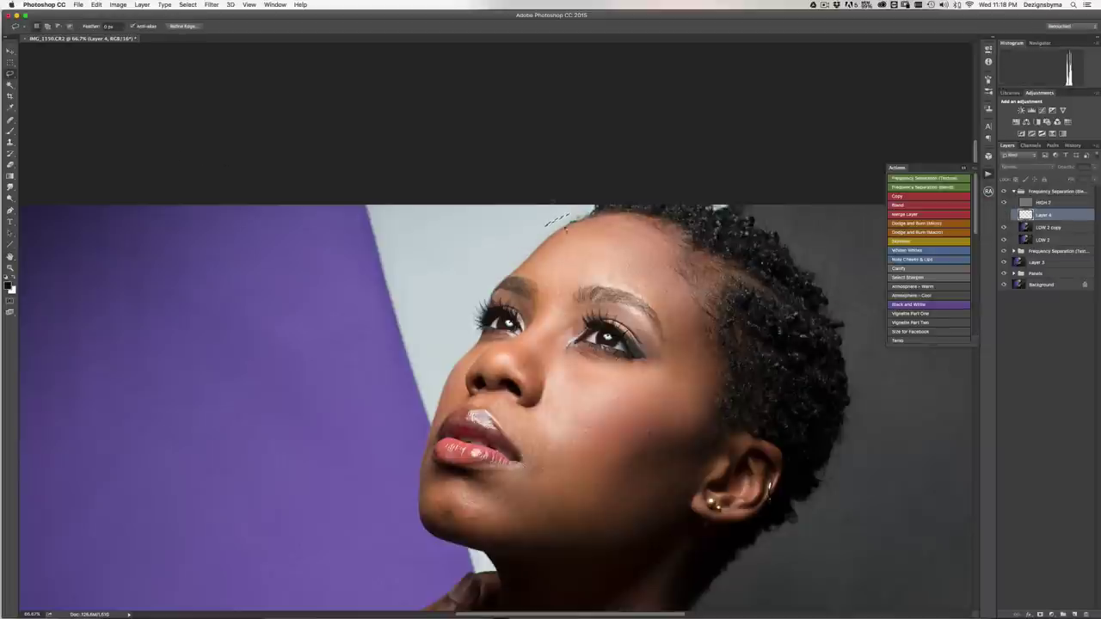
{"action": "key", "text": "super+d"}
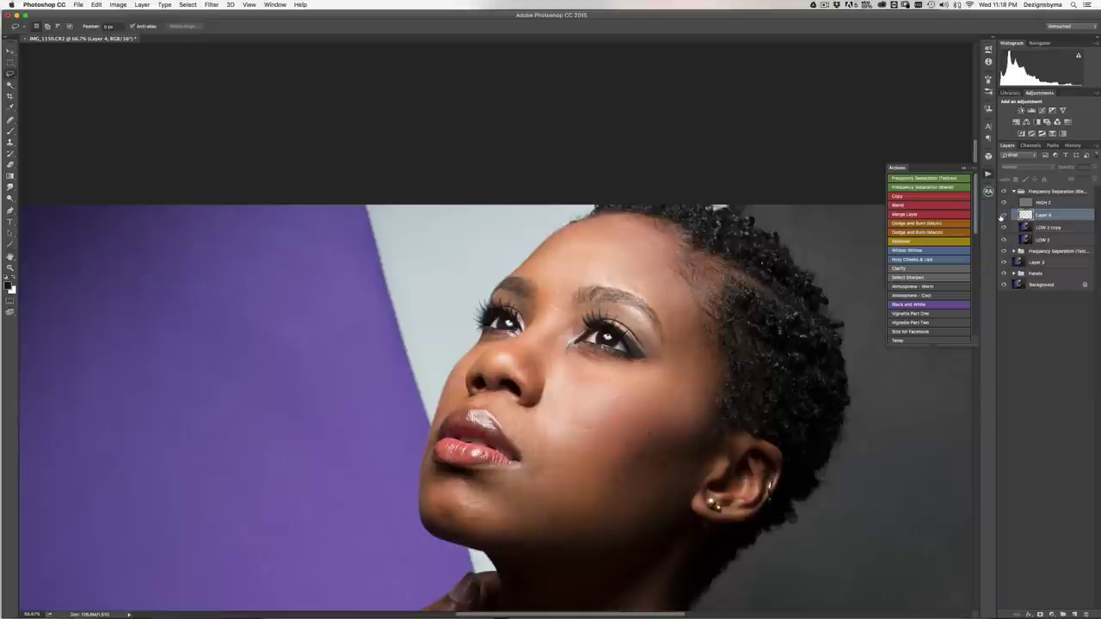
{"action": "left_click", "coordinate": [1003, 215]}
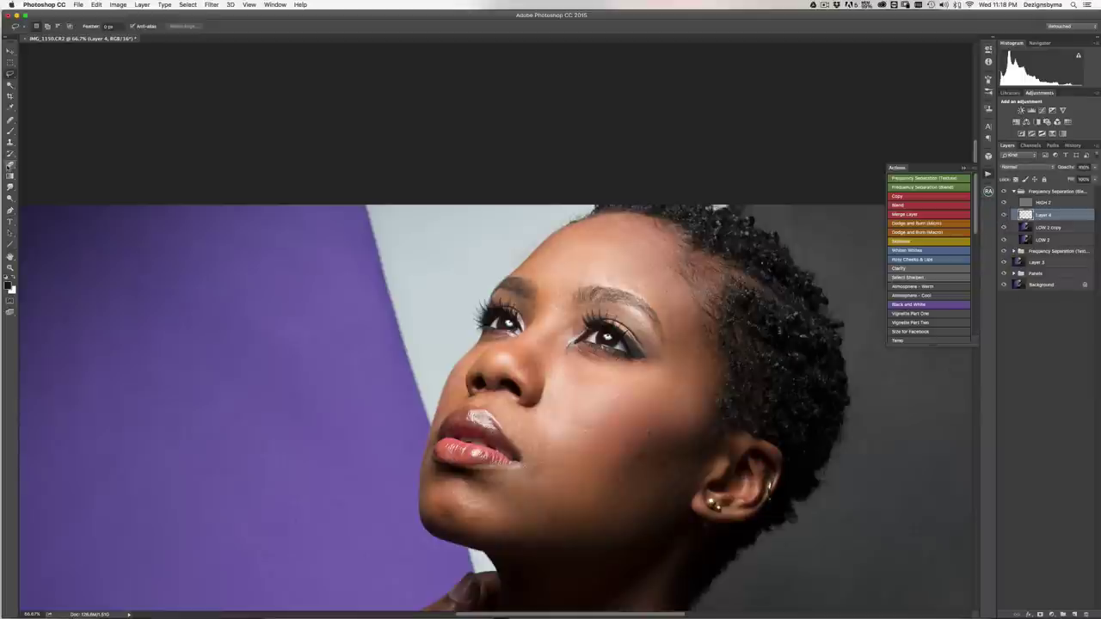
{"action": "left_click", "coordinate": [10, 165]}
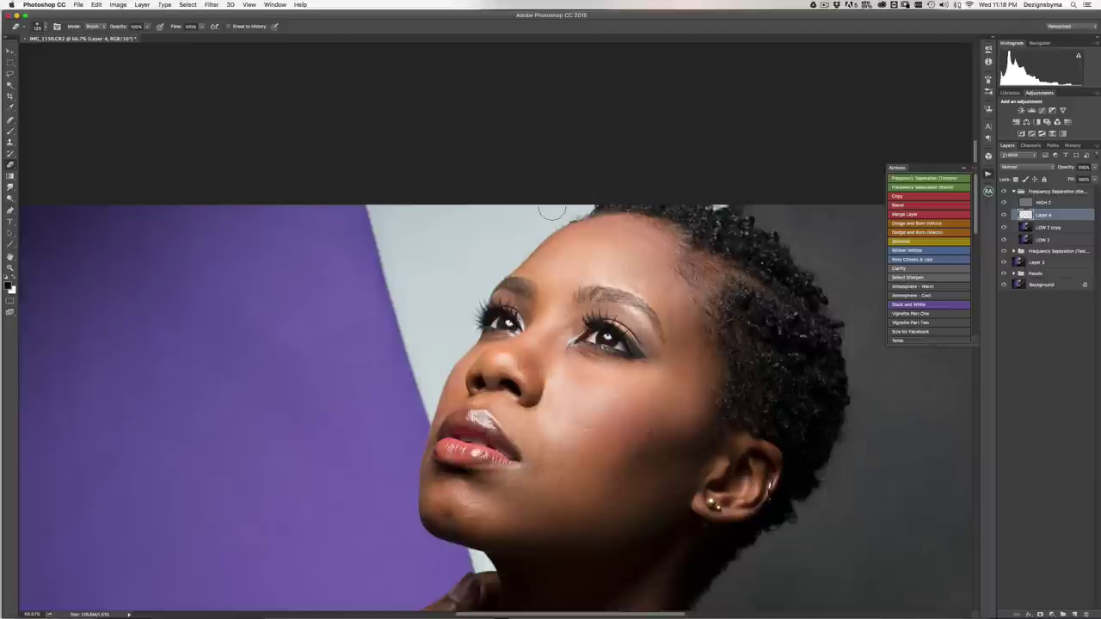
{"action": "left_click", "coordinate": [913, 215]}
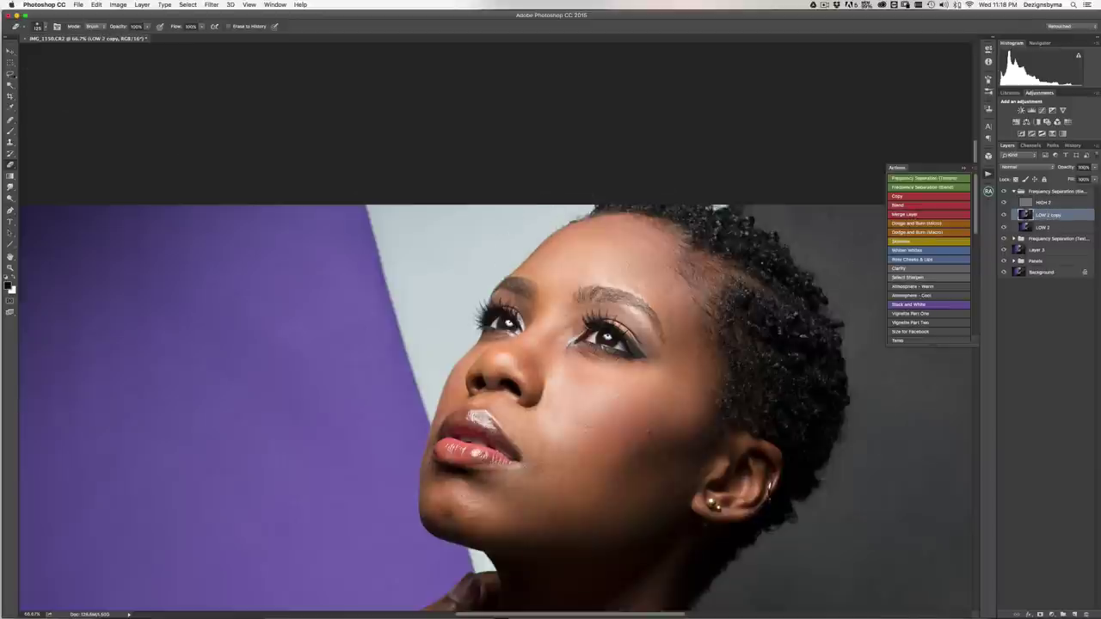
- Lasso the upper forehead near the hairline and soften it with the Blend action at a 24.7-pixel Gaussian Blur radius
{"action": "key", "text": "l"}
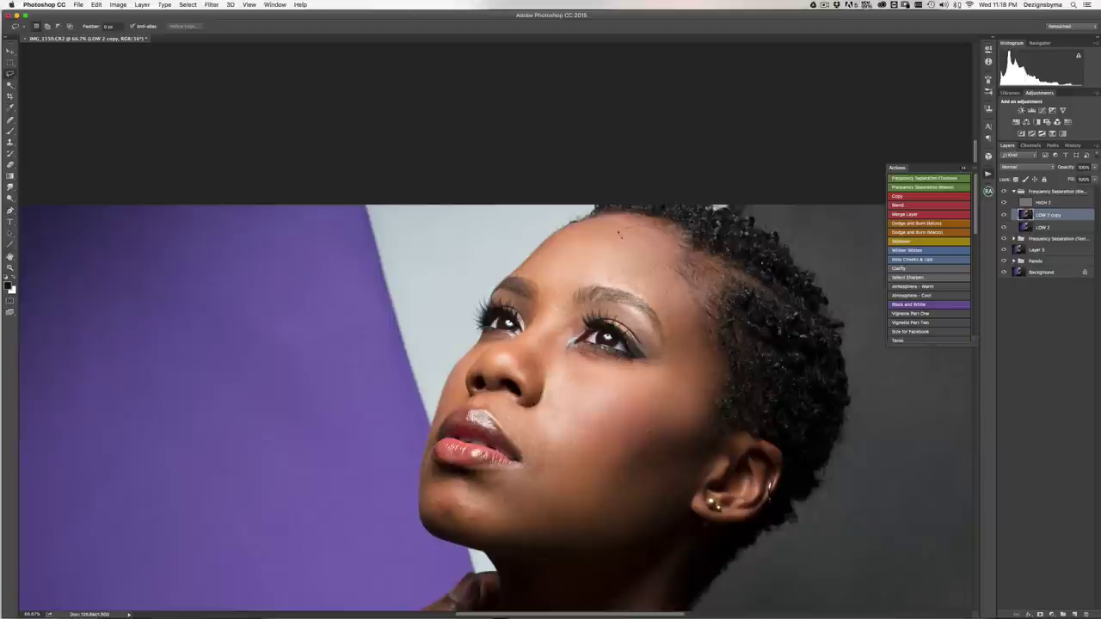
{"action": "mouse_move", "coordinate": [620, 233]}
{"action": "left_mouse_down"}
{"action": "mouse_move", "coordinate": [554, 257]}
{"action": "mouse_move", "coordinate": [540, 276]}
{"action": "mouse_move", "coordinate": [552, 291]}
{"action": "mouse_move", "coordinate": [632, 295]}
{"action": "mouse_move", "coordinate": [691, 327]}
{"action": "mouse_move", "coordinate": [664, 228]}
{"action": "left_mouse_up"}
{"action": "left_click", "coordinate": [916, 200]}
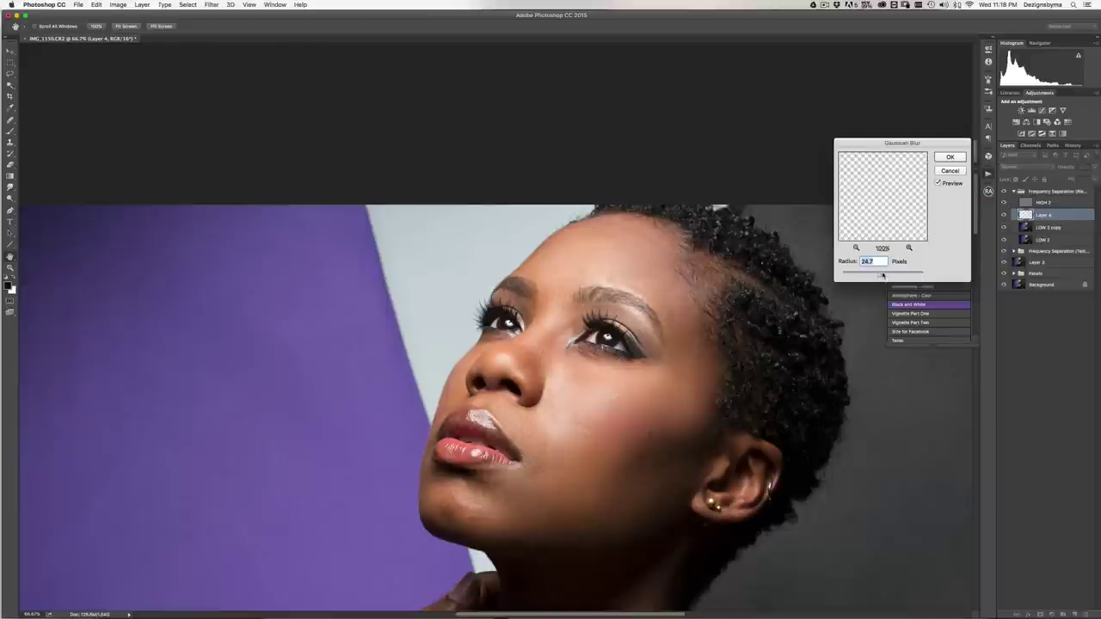
{"action": "left_click", "coordinate": [950, 157]}
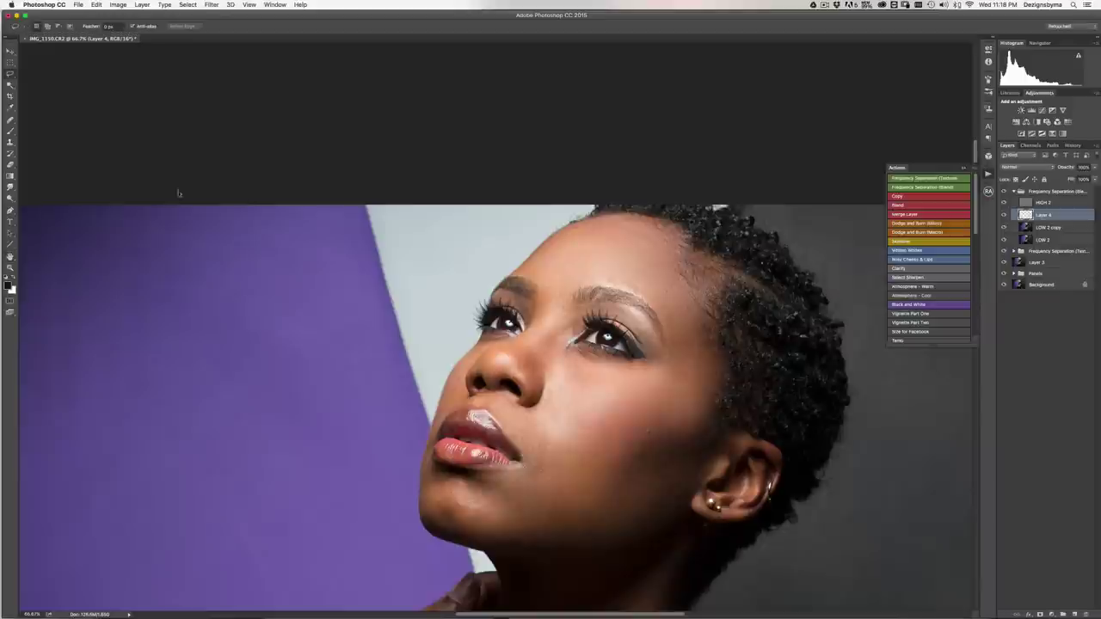
{"action": "left_click", "coordinate": [1002, 214]}
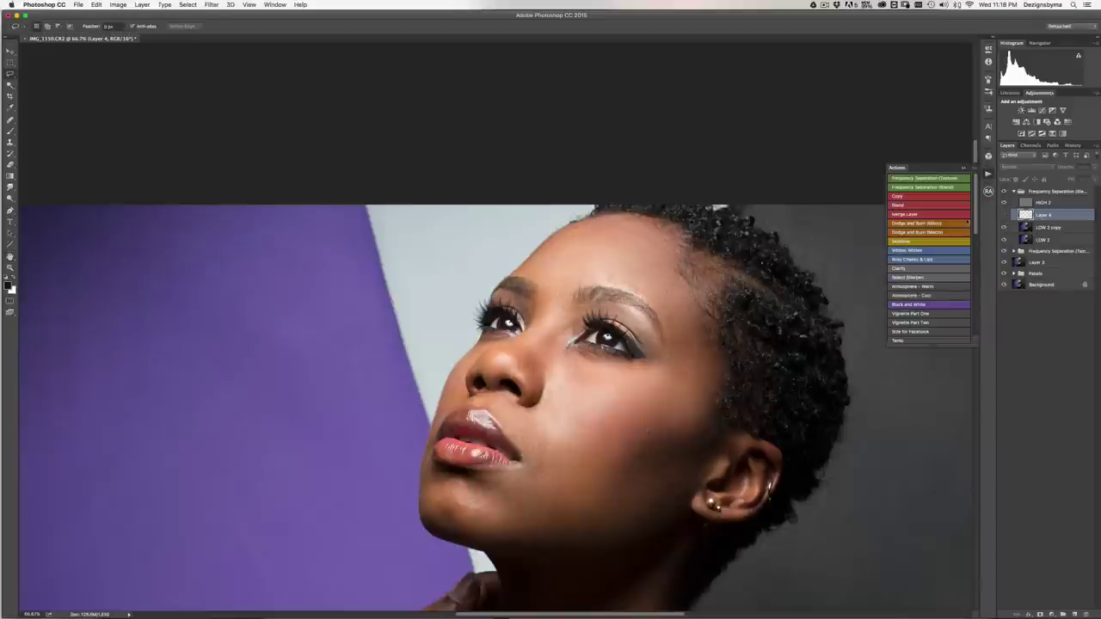
{"action": "left_click", "coordinate": [1003, 215]}
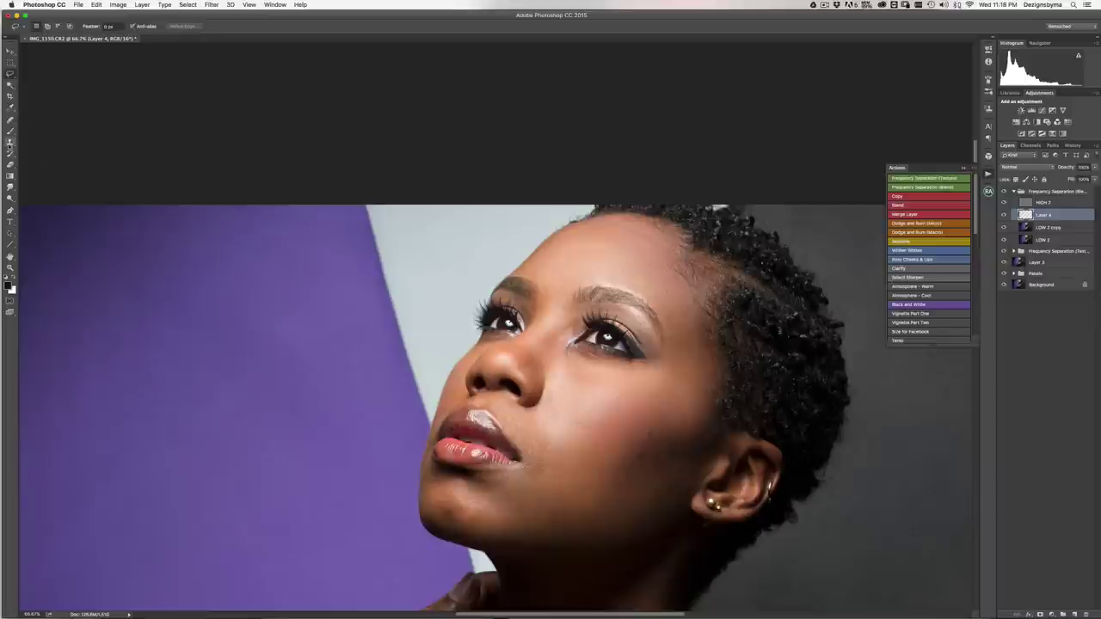
- Clean up the blur around the hairline with a resized Eraser and merge Layer 4 into the LOW 2 copy layer
{"action": "left_click", "coordinate": [10, 164]}
{"action": "key", "text": "bracketright"}
{"action": "key", "text": "bracketright"}
{"action": "key", "text": "bracketright"}
{"action": "key", "text": "bracketright"}
{"action": "key", "text": "bracketright"}
{"action": "key", "text": "bracketright"}
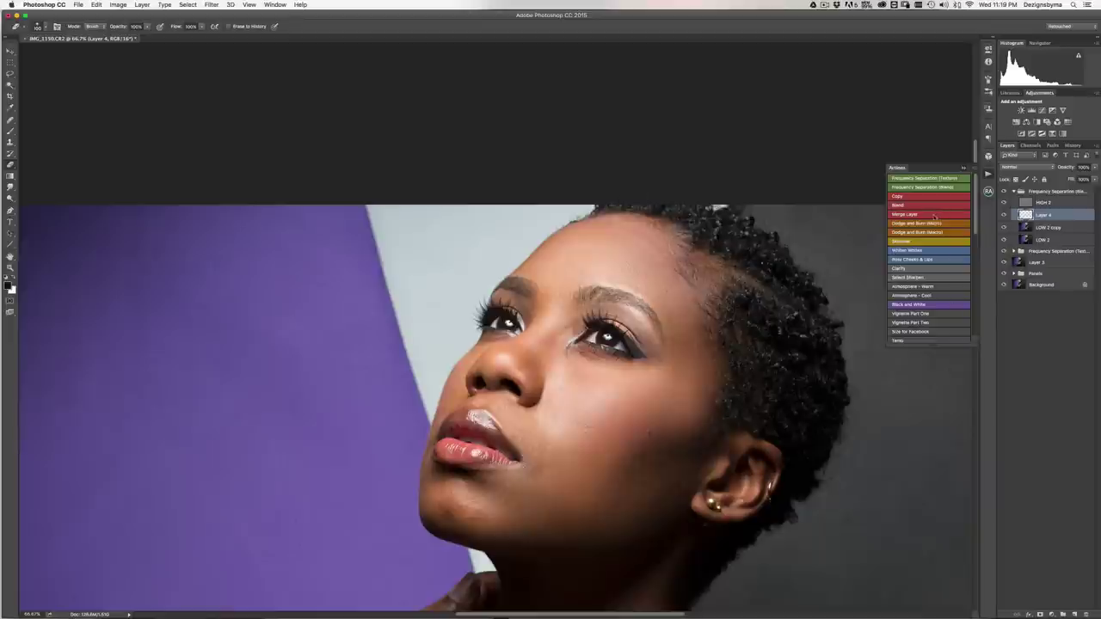
{"action": "left_click", "coordinate": [935, 216]}
- Lasso the area between the eyebrows down to the inner eye and soften it with a 13-pixel Gaussian Blur
{"action": "key", "text": "l"}
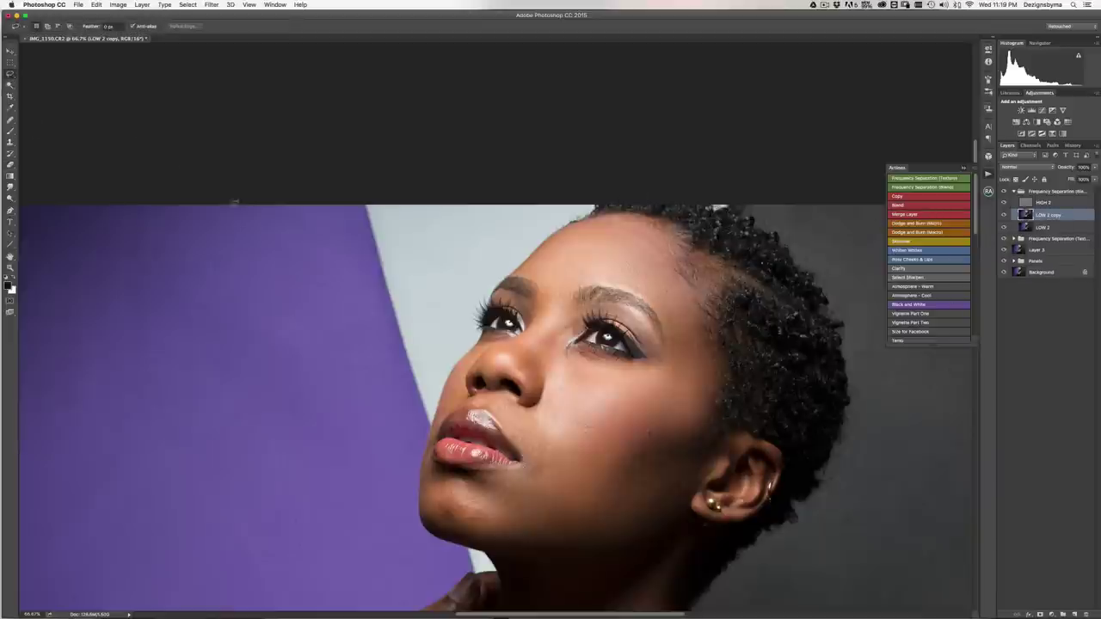
{"action": "key", "text": "super+plus"}
{"action": "left_click_drag", "start_coordinate": [581, 368], "coordinate": [602, 332]}
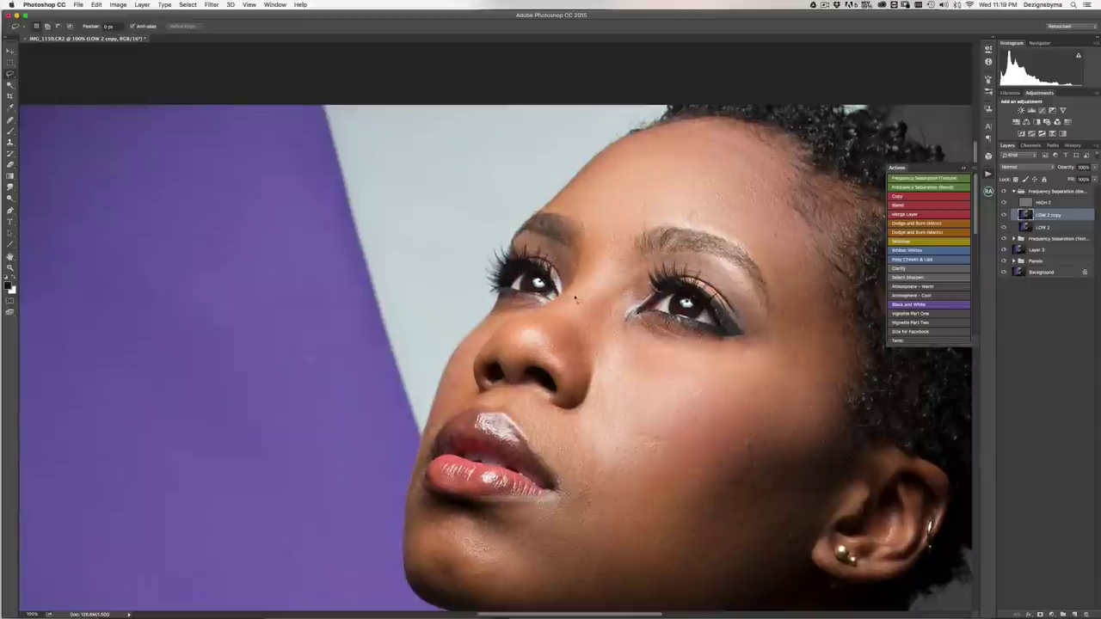
{"action": "mouse_move", "coordinate": [576, 298]}
{"action": "left_mouse_down"}
{"action": "mouse_move", "coordinate": [631, 247]}
{"action": "mouse_move", "coordinate": [619, 212]}
{"action": "mouse_move", "coordinate": [590, 203]}
{"action": "left_mouse_up"}
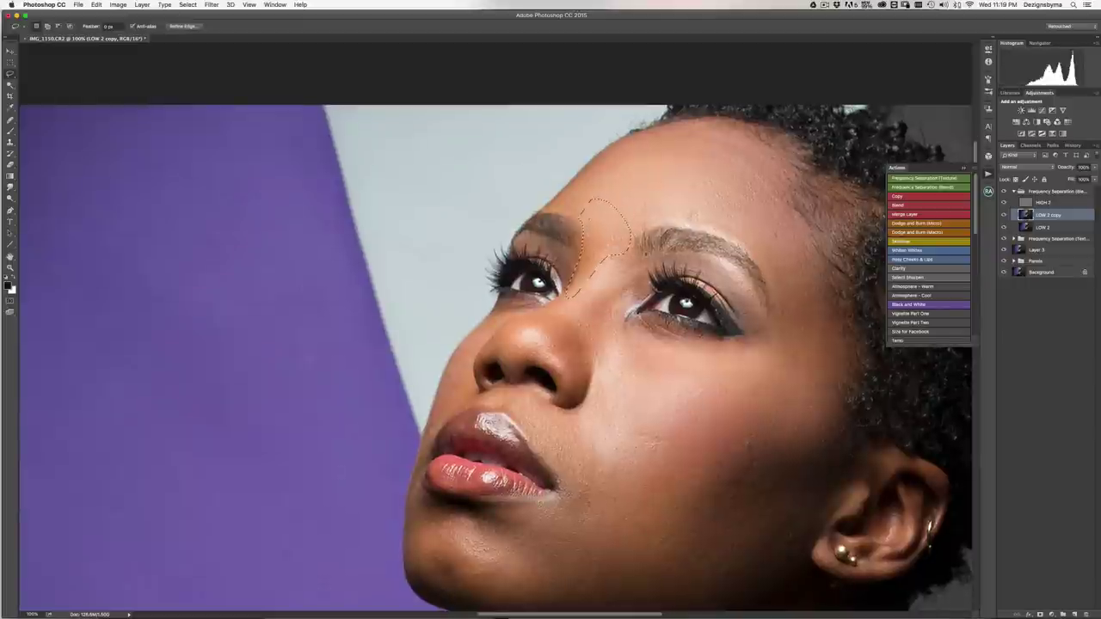
{"action": "left_click", "coordinate": [912, 197]}
{"action": "left_click", "coordinate": [912, 205]}
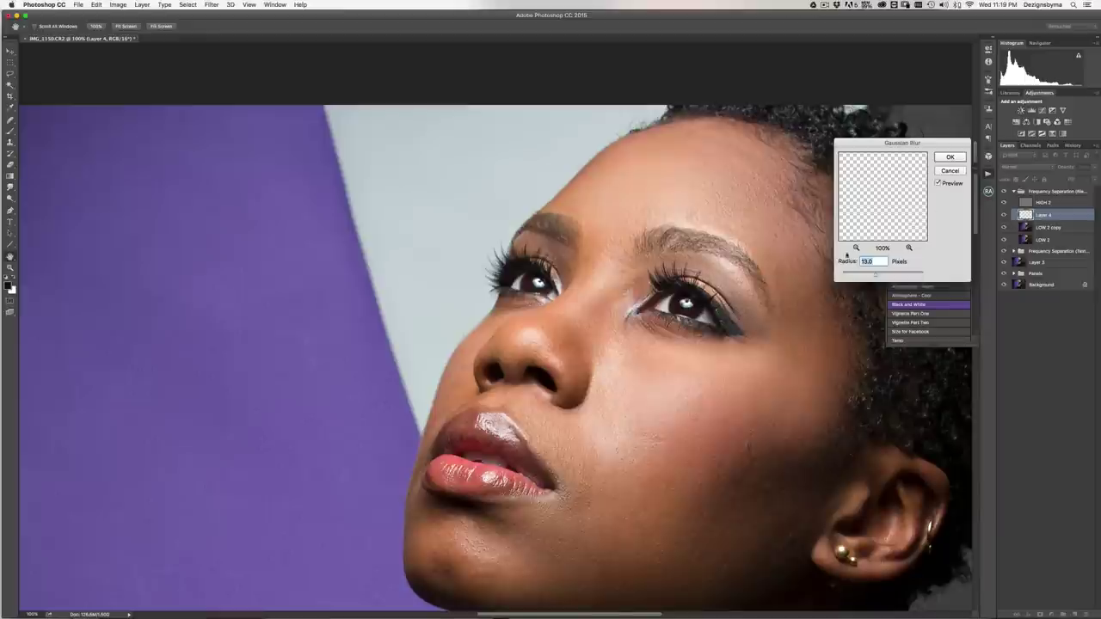
{"action": "left_click", "coordinate": [952, 157]}
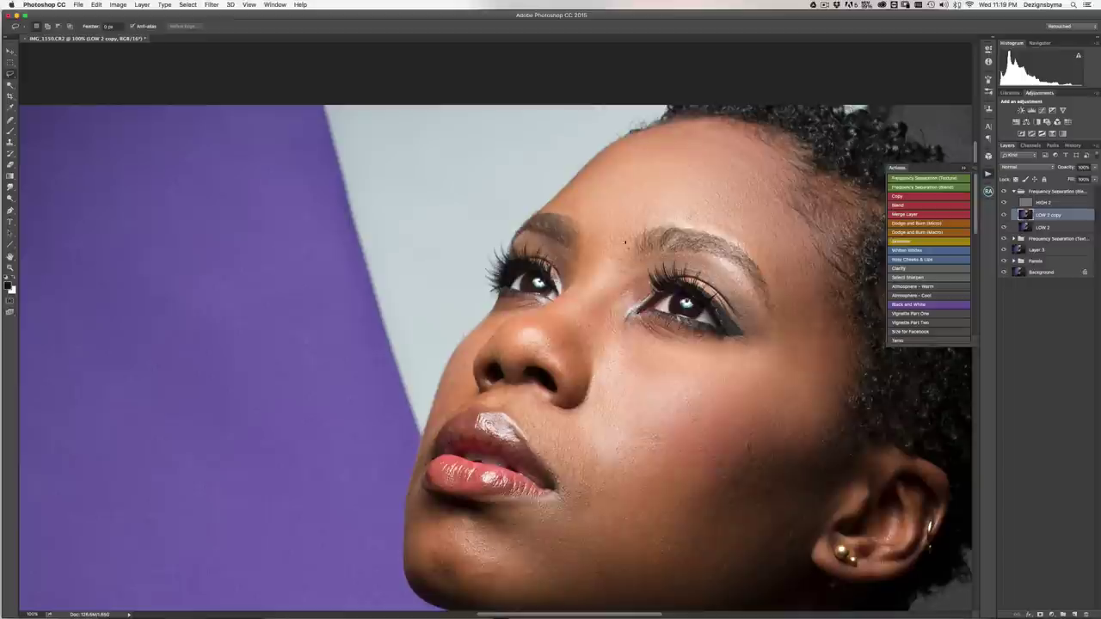
- Lasso the bridge of the nose, soften it with the Blend action at a 13-pixel Gaussian Blur, and merge Layer 4 down
{"action": "left_click_drag", "start_coordinate": [625, 243], "coordinate": [561, 302]}
{"action": "left_click_drag", "start_coordinate": [631, 280], "coordinate": [627, 242]}
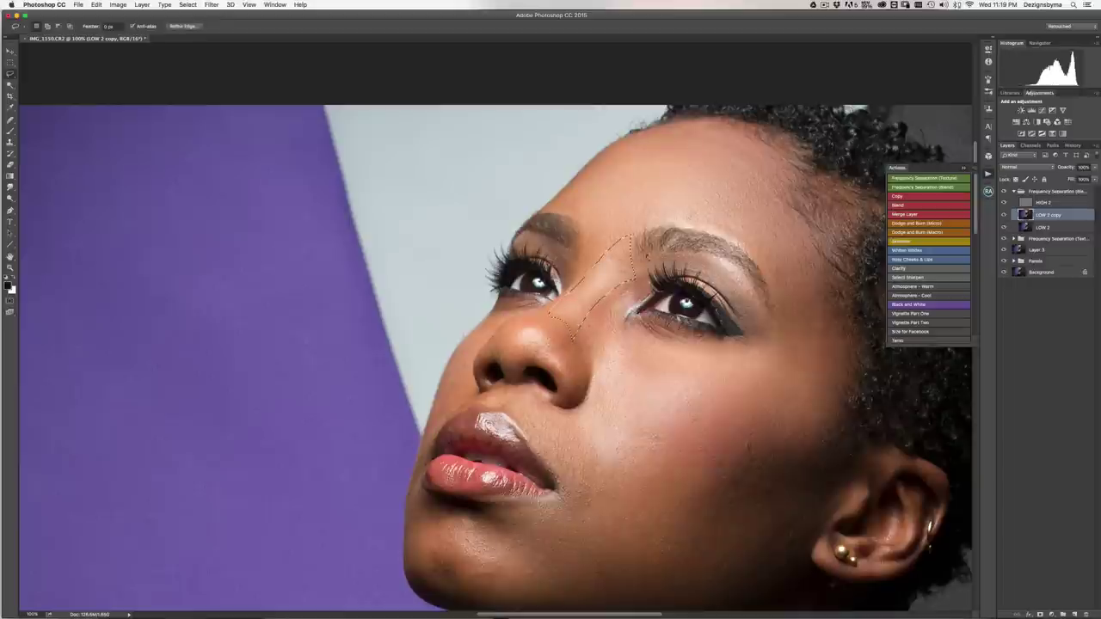
{"action": "left_click", "coordinate": [918, 207]}
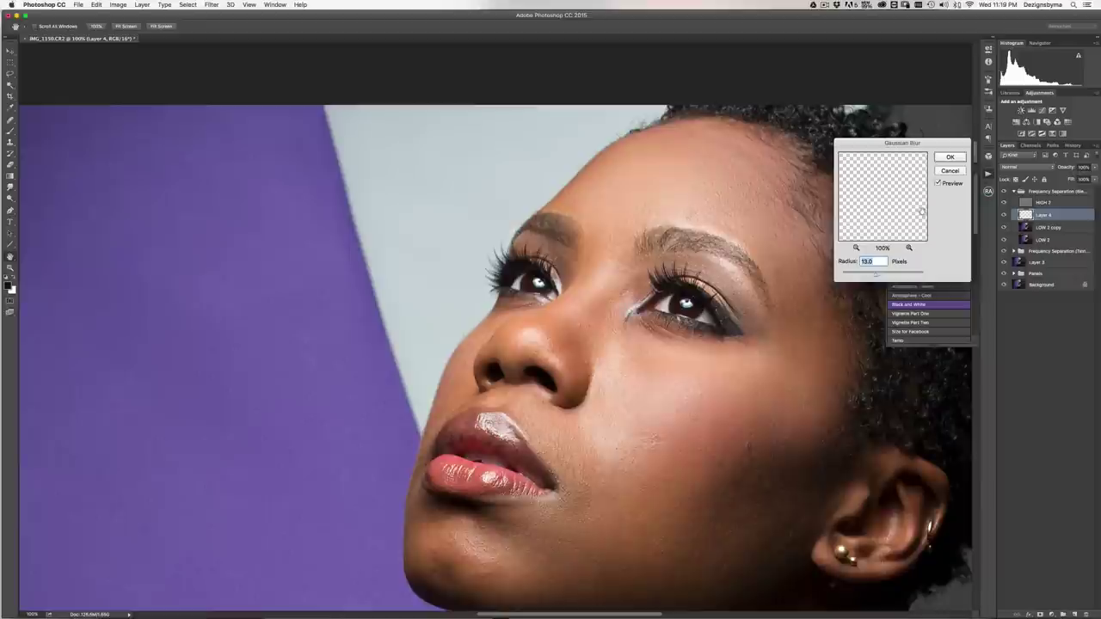
{"action": "left_click", "coordinate": [949, 157]}
{"action": "left_click", "coordinate": [918, 215]}
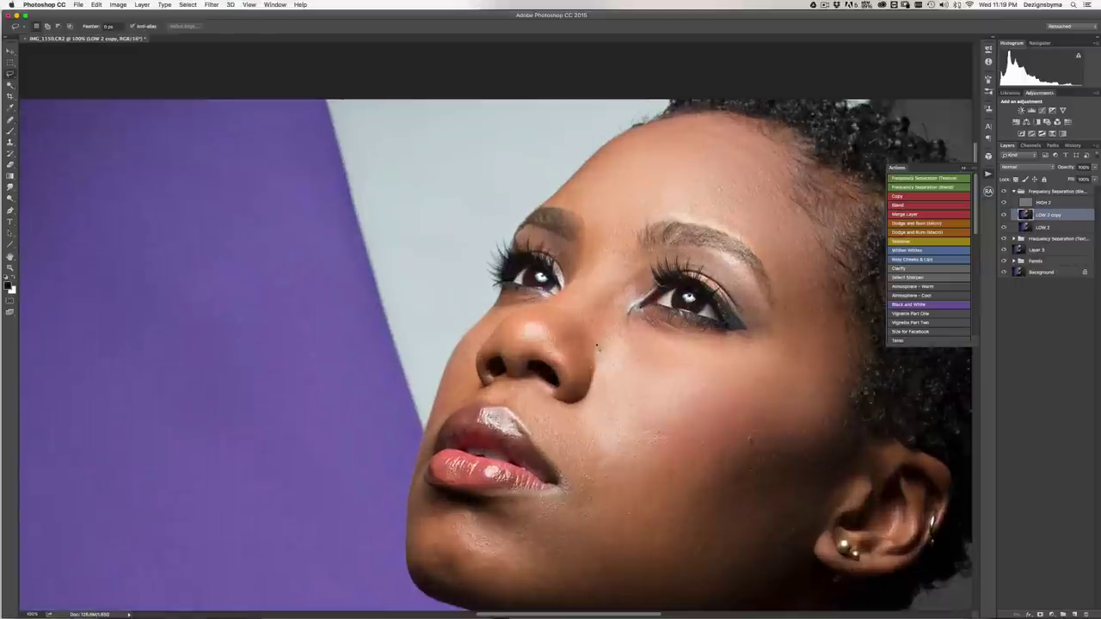
- Lasso the cheek highlight beside the nose up to the inner eye and soften it with a 26.1-pixel Gaussian Blur
{"action": "mouse_move", "coordinate": [595, 331]}
{"action": "left_mouse_down"}
{"action": "mouse_move", "coordinate": [600, 370]}
{"action": "mouse_move", "coordinate": [586, 393]}
{"action": "left_mouse_up"}
{"action": "mouse_move", "coordinate": [730, 371]}
{"action": "left_mouse_down"}
{"action": "mouse_move", "coordinate": [660, 365]}
{"action": "mouse_move", "coordinate": [602, 319]}
{"action": "left_mouse_up"}
{"action": "left_click", "coordinate": [711, 357]}
{"action": "left_click_drag", "start_coordinate": [600, 348], "coordinate": [588, 400]}
{"action": "mouse_move", "coordinate": [720, 371]}
{"action": "left_mouse_down"}
{"action": "mouse_move", "coordinate": [643, 354]}
{"action": "mouse_move", "coordinate": [632, 308]}
{"action": "mouse_move", "coordinate": [610, 296]}
{"action": "left_mouse_up"}
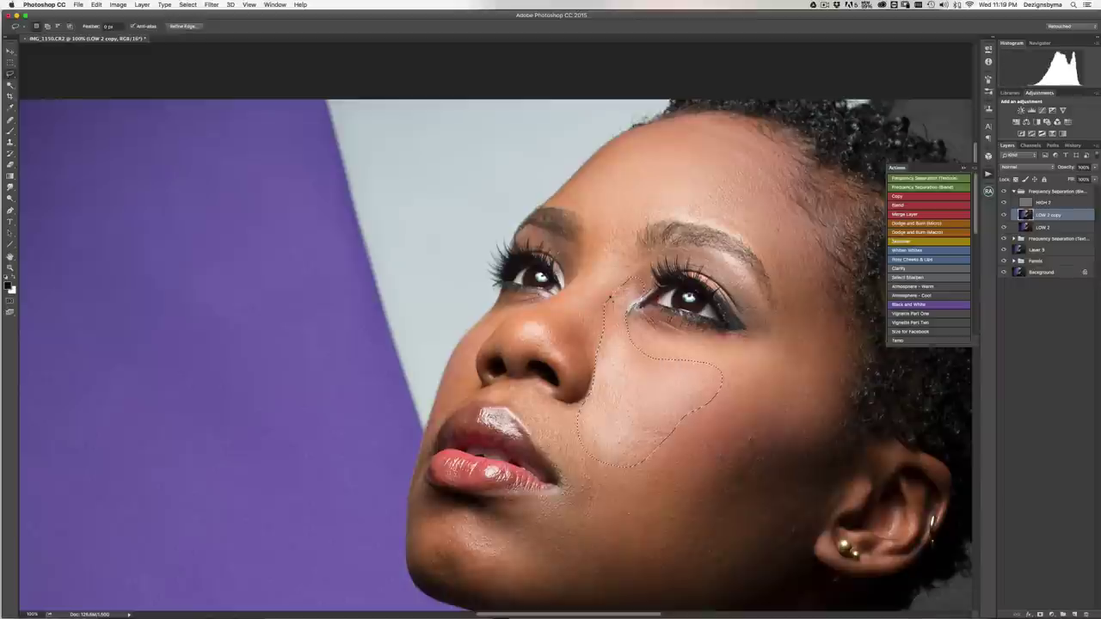
{"action": "left_click", "coordinate": [929, 205]}
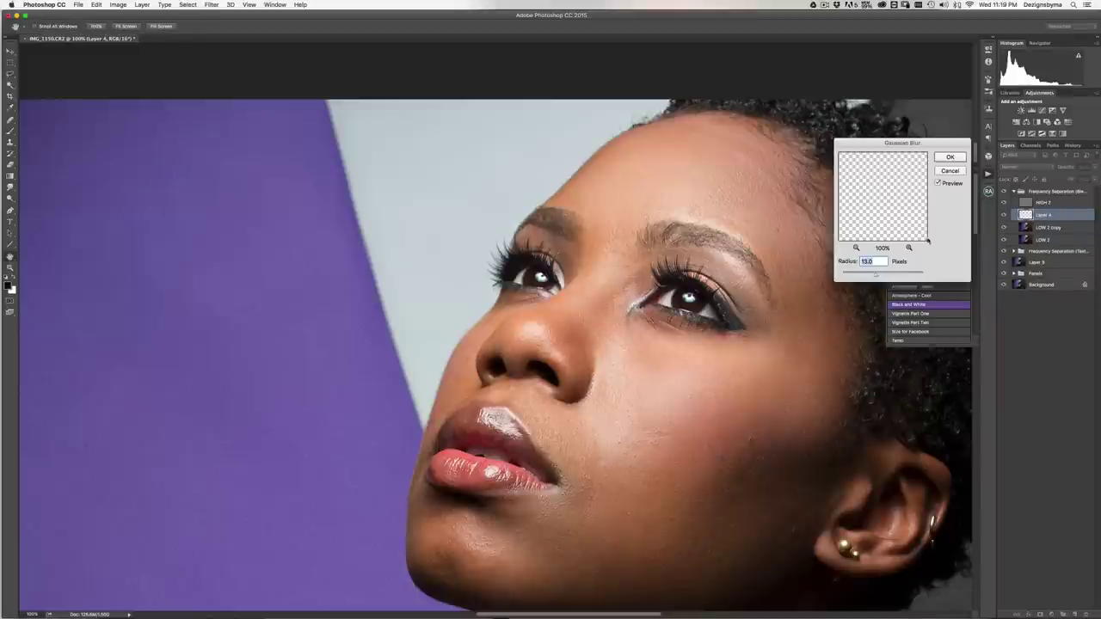
{"action": "left_click_drag", "start_coordinate": [880, 272], "coordinate": [879, 277]}
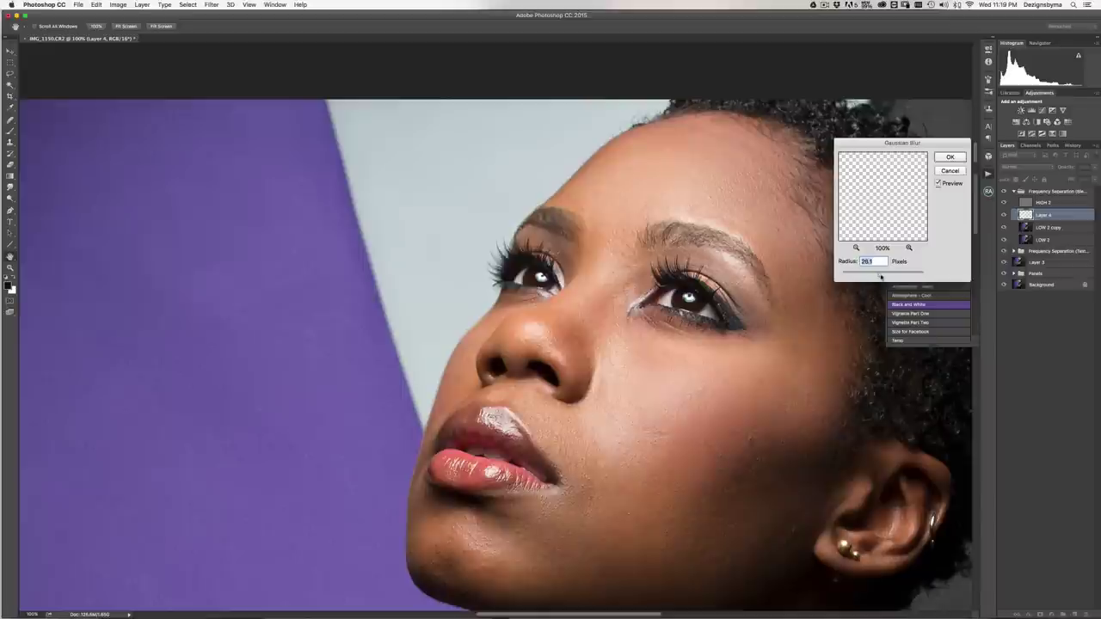
{"action": "left_click", "coordinate": [949, 158]}
- Compare the cheek with and without the blur on Layer 4
{"action": "left_click", "coordinate": [1002, 215]}
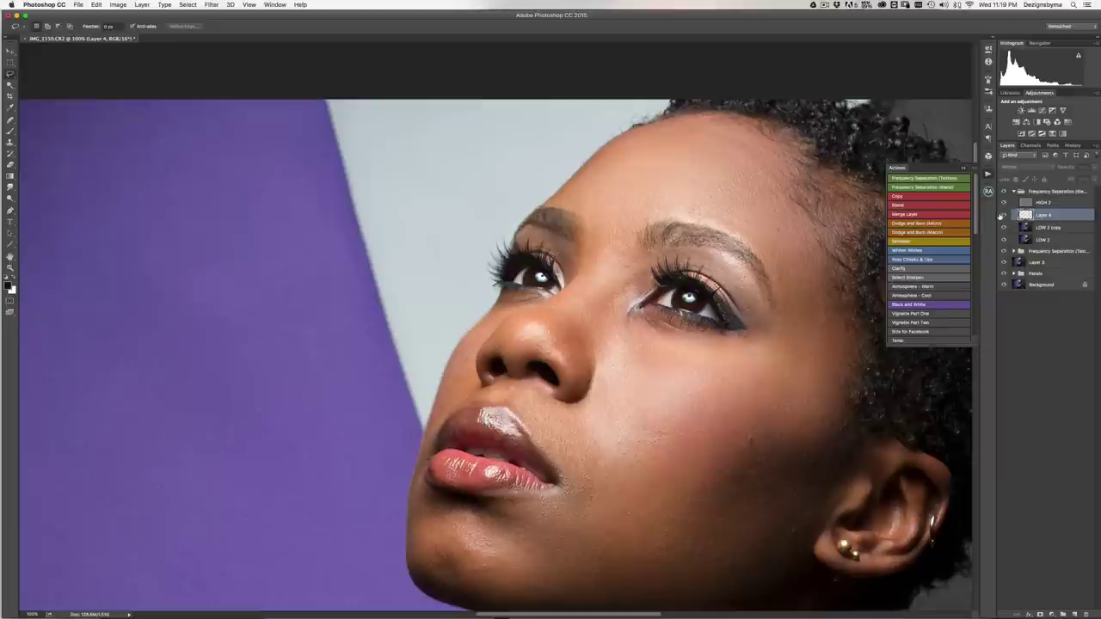
{"action": "left_click", "coordinate": [1002, 215]}
{"action": "left_click", "coordinate": [1001, 216]}
{"action": "left_click", "coordinate": [1002, 215]}
- Clean up the cheek blur with a smaller Eraser and merge Layer 4 into the LOW 2 copy layer
{"action": "left_click", "coordinate": [10, 164]}
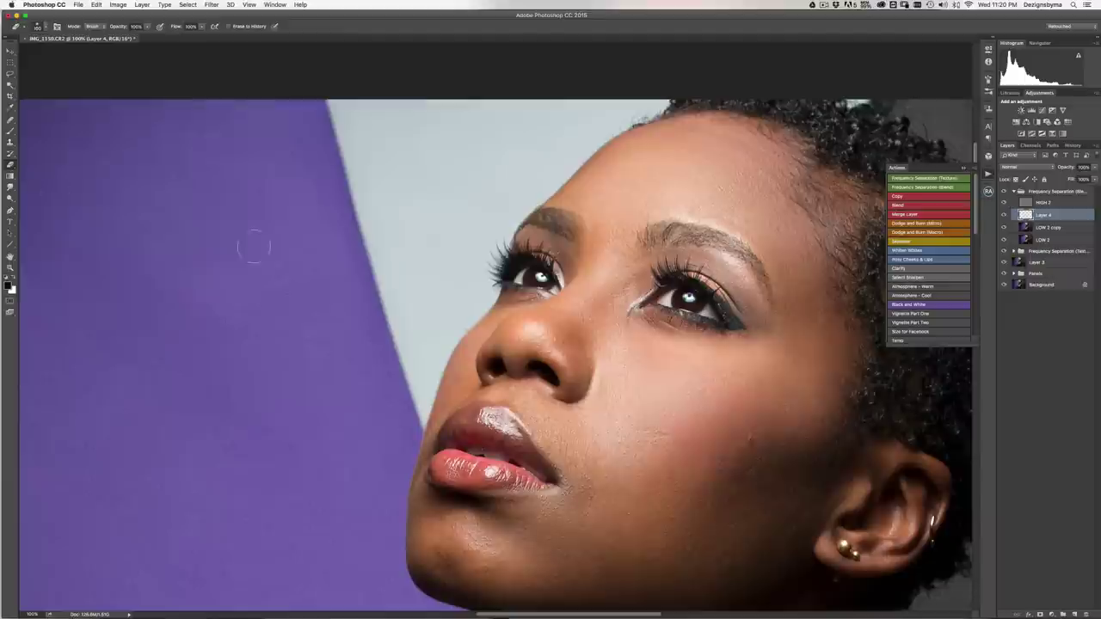
{"action": "key", "text": "bracketleft"}
{"action": "key", "text": "bracketleft"}
{"action": "key", "text": "bracketleft"}
{"action": "key", "text": "bracketleft"}
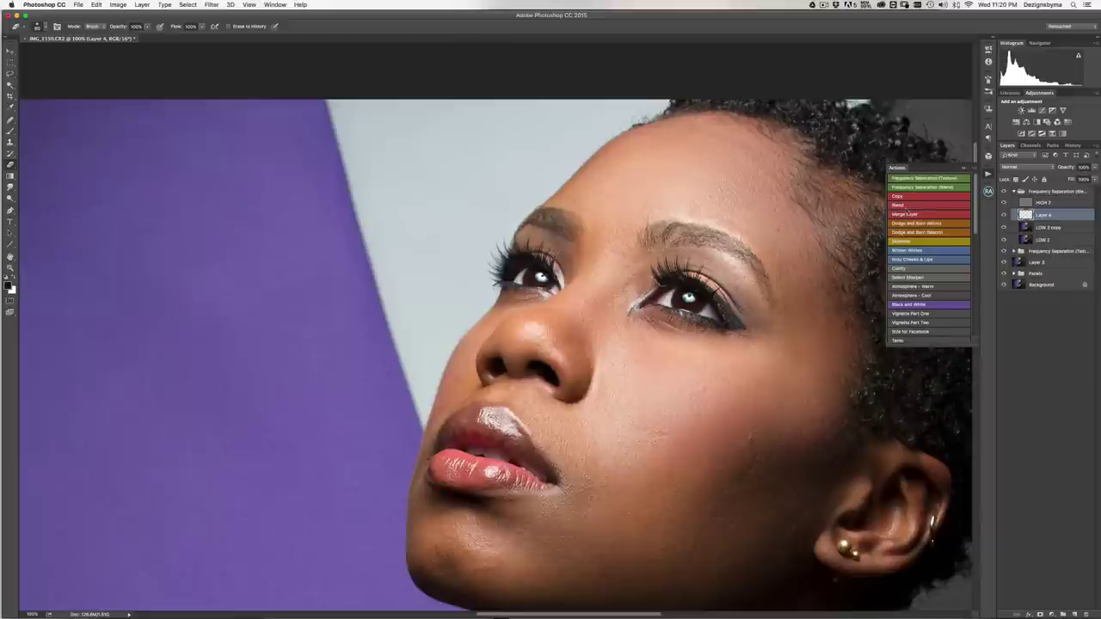
{"action": "left_click", "coordinate": [911, 214]}
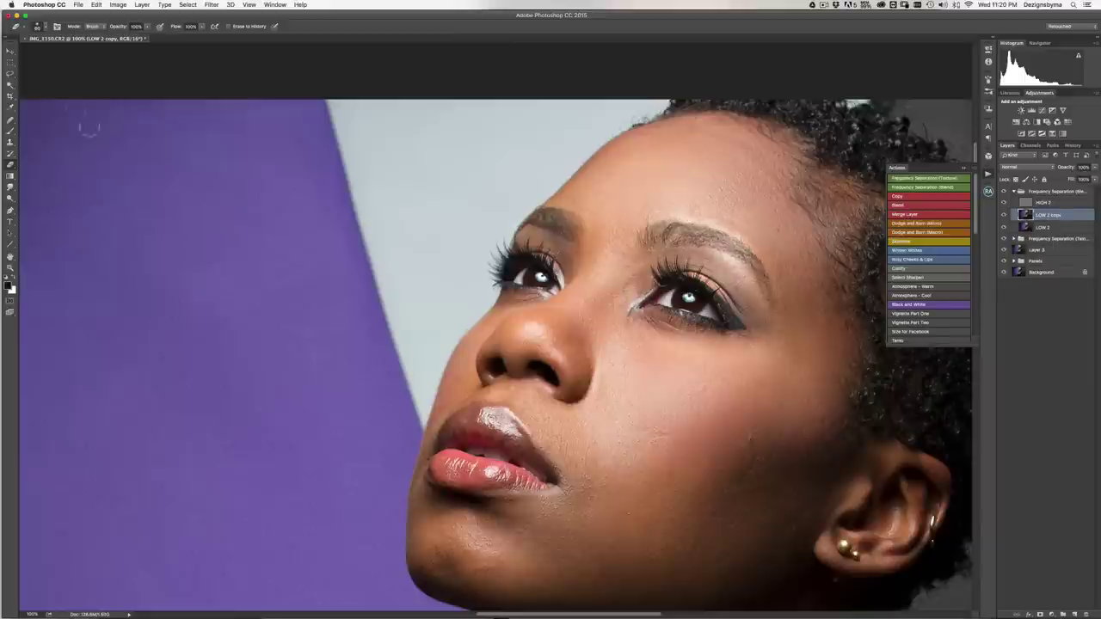
- Lasso the upper cheek below the outer corner of the eye and soften it with the Blend action's Gaussian Blur at a larger radius
{"action": "left_click", "coordinate": [10, 74]}
{"action": "key", "text": "super+minus"}
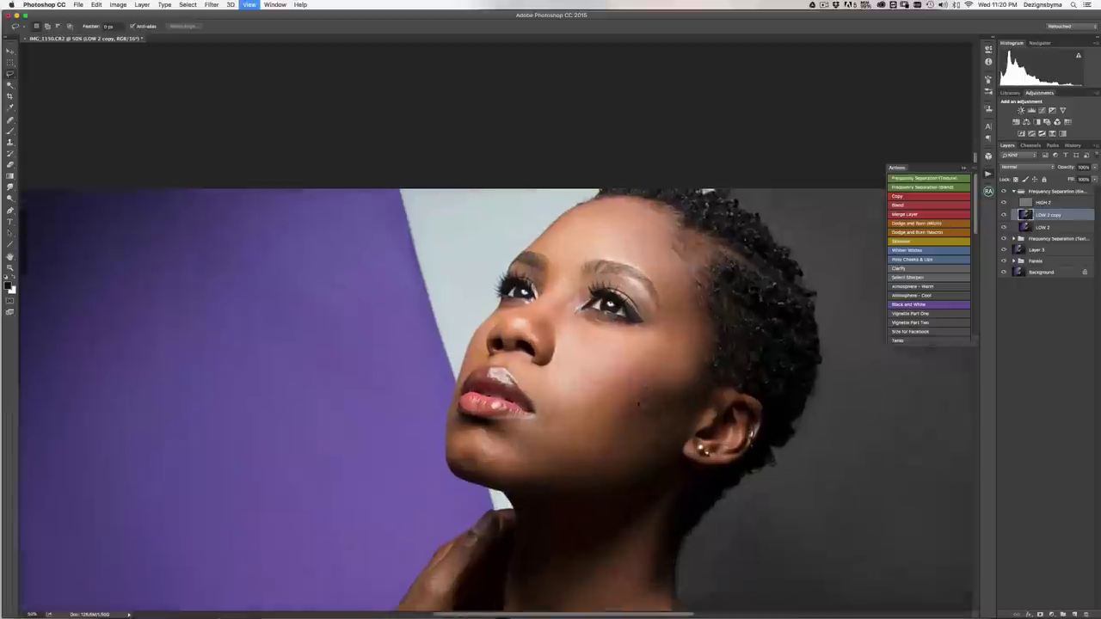
{"action": "key", "text": "super+plus"}
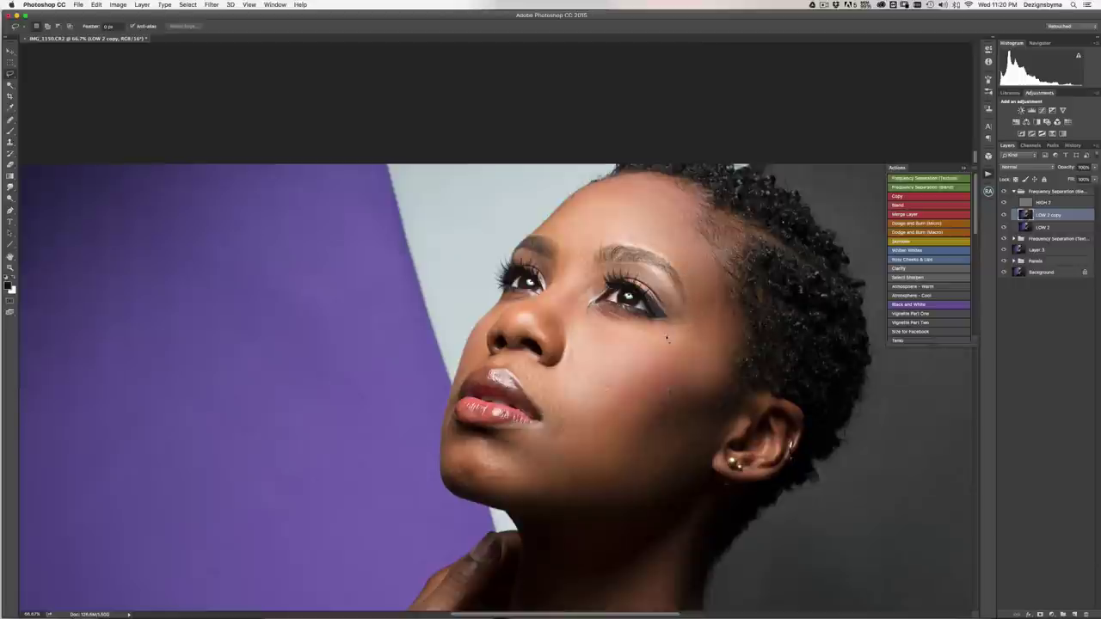
{"action": "mouse_move", "coordinate": [665, 338]}
{"action": "left_mouse_down"}
{"action": "mouse_move", "coordinate": [729, 384]}
{"action": "mouse_move", "coordinate": [738, 321]}
{"action": "mouse_move", "coordinate": [687, 277]}
{"action": "mouse_move", "coordinate": [666, 329]}
{"action": "left_mouse_up"}
{"action": "left_click", "coordinate": [917, 215]}
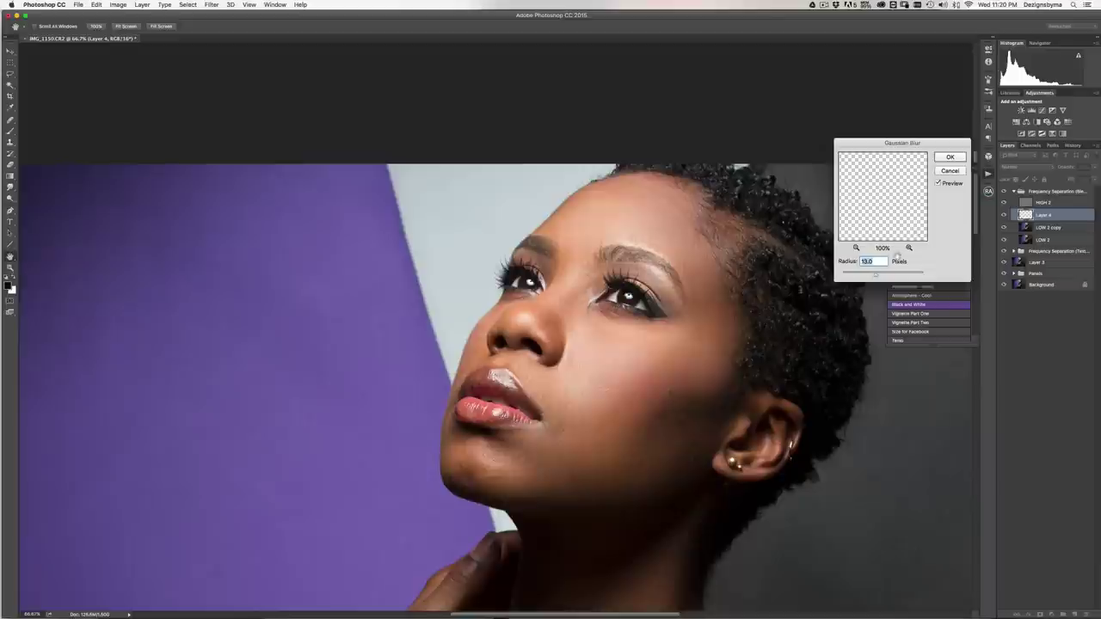
{"action": "left_click", "coordinate": [879, 276]}
{"action": "left_click", "coordinate": [950, 158]}
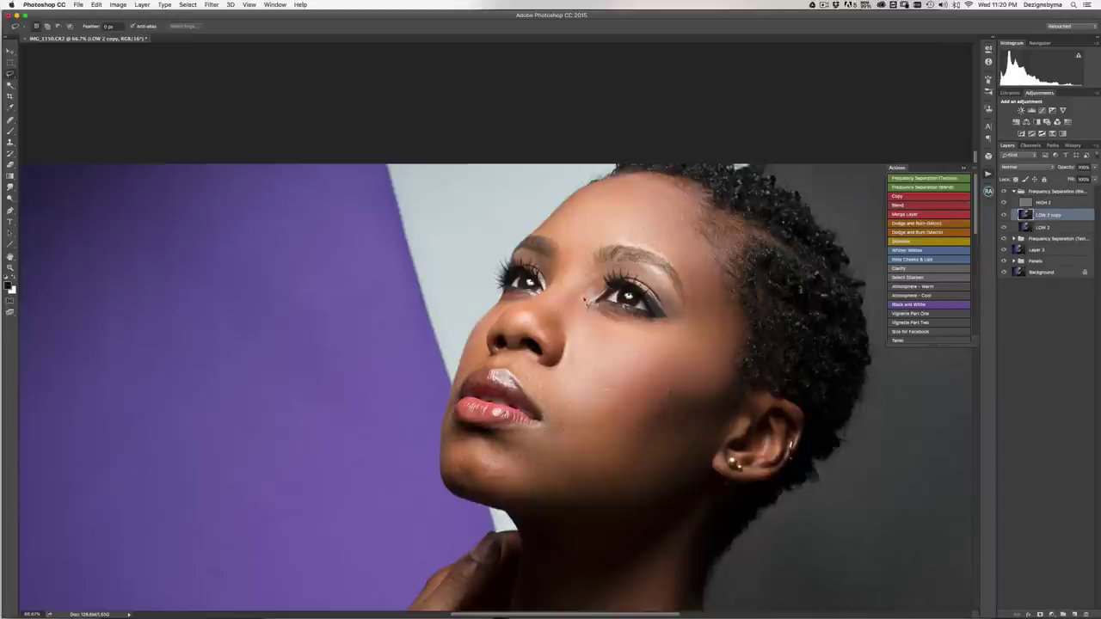
- Lasso the under-eye area from corner to corner, soften it with a 13-pixel Gaussian Blur, and merge Layer 4 down
{"action": "left_click_drag", "start_coordinate": [590, 338], "coordinate": [628, 350]}
{"action": "left_click_drag", "start_coordinate": [584, 303], "coordinate": [581, 301]}
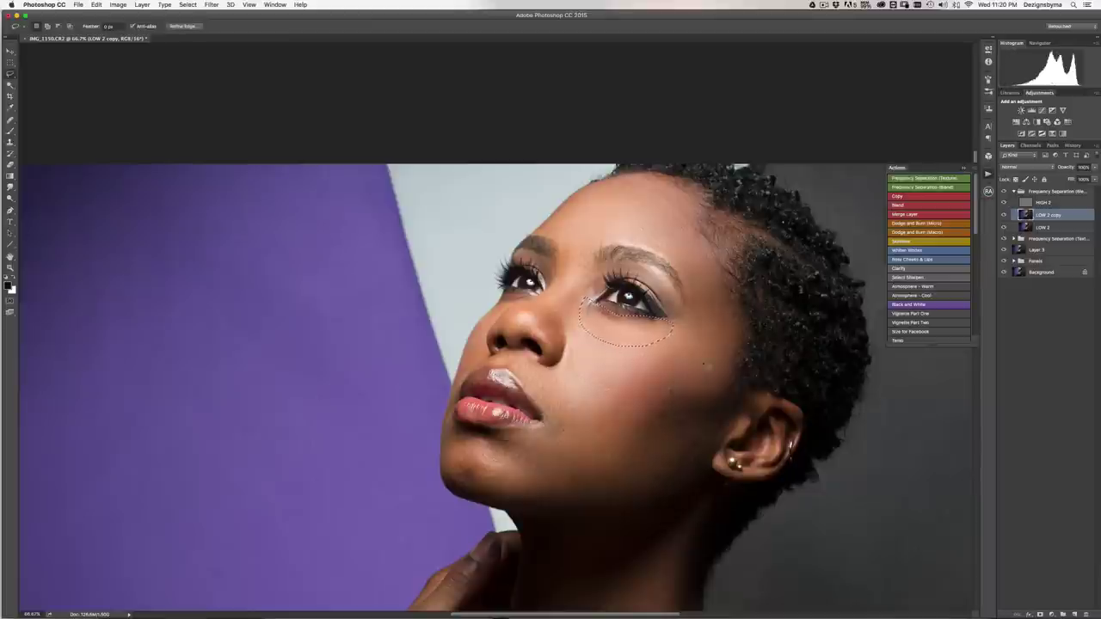
{"action": "left_click", "coordinate": [909, 206]}
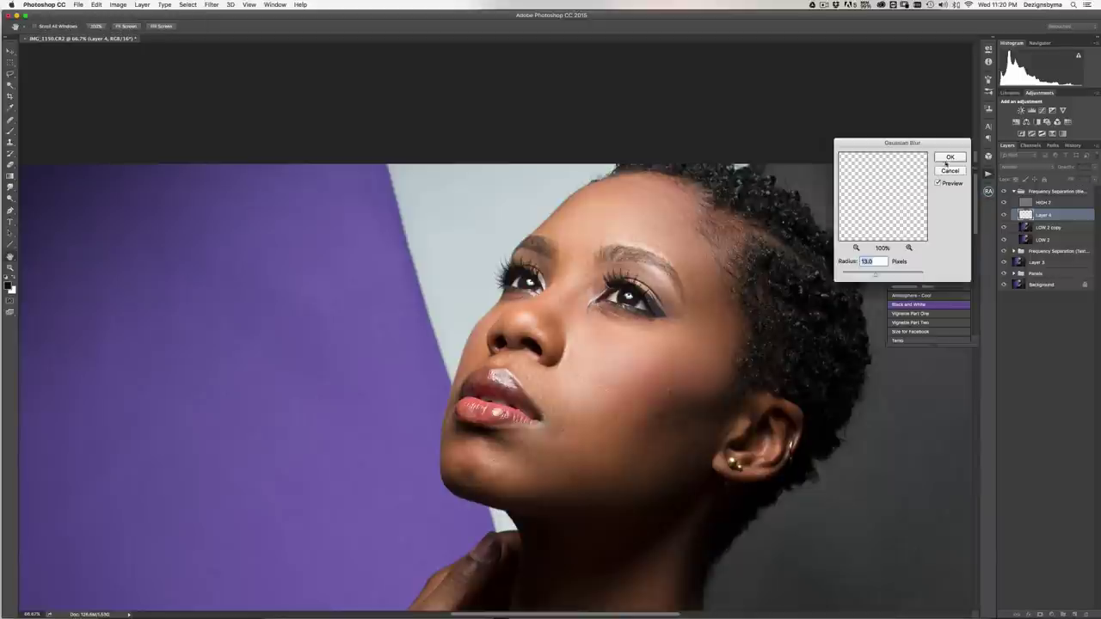
{"action": "left_click", "coordinate": [948, 161]}
{"action": "left_click", "coordinate": [921, 214]}
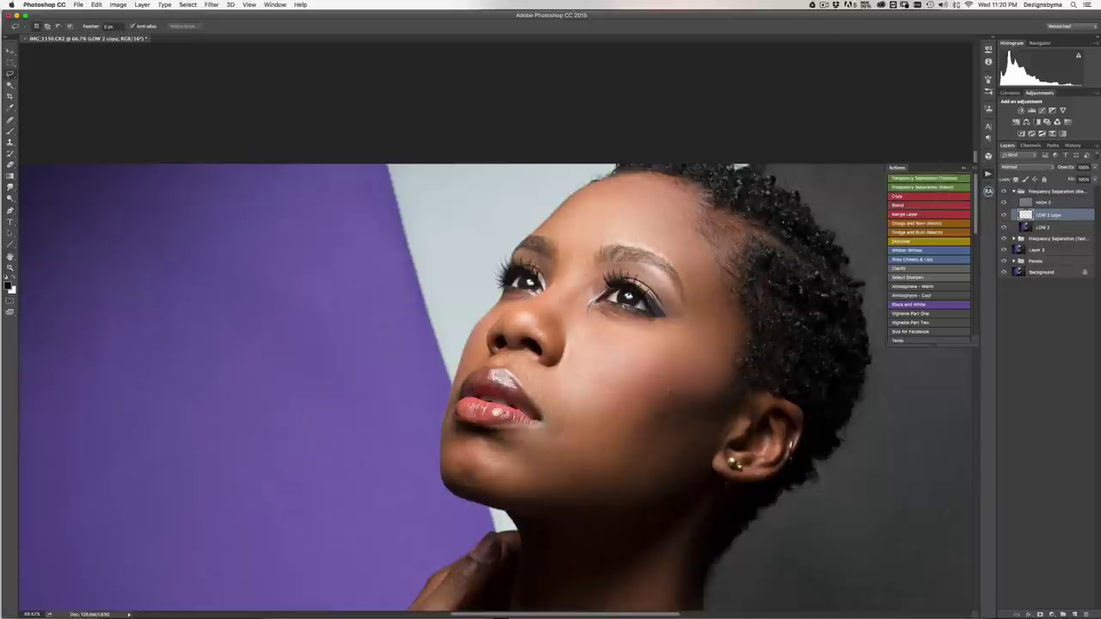
{"action": "key", "text": "super+minus"}
{"action": "key", "text": "super+minus"}
{"action": "key", "text": "super+equal"}
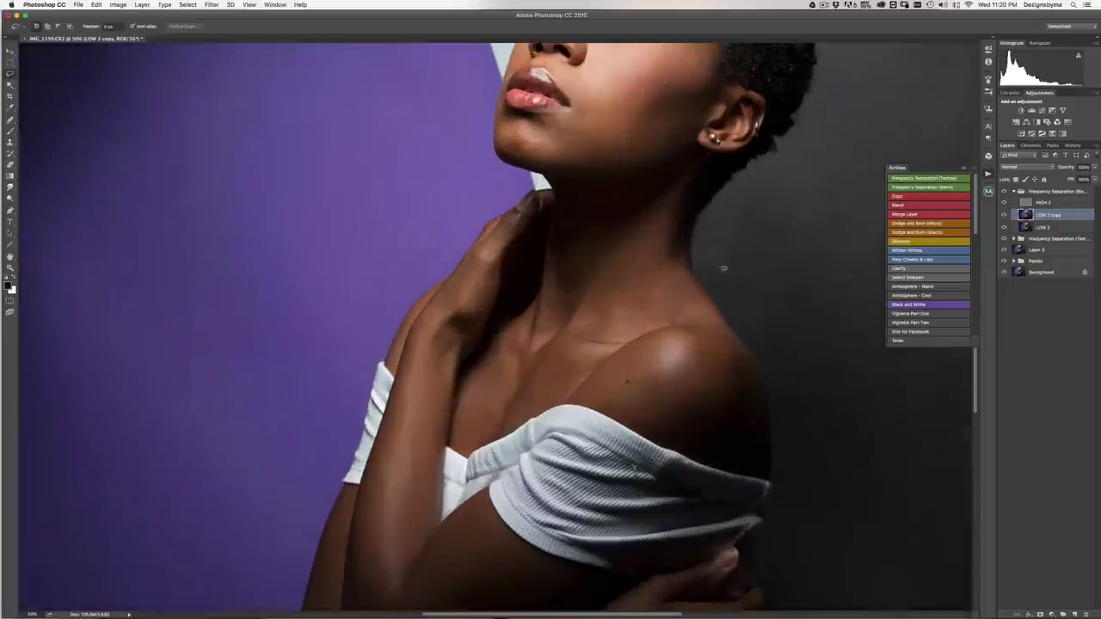
{"action": "left_click_drag", "start_coordinate": [641, 259], "coordinate": [634, 446]}
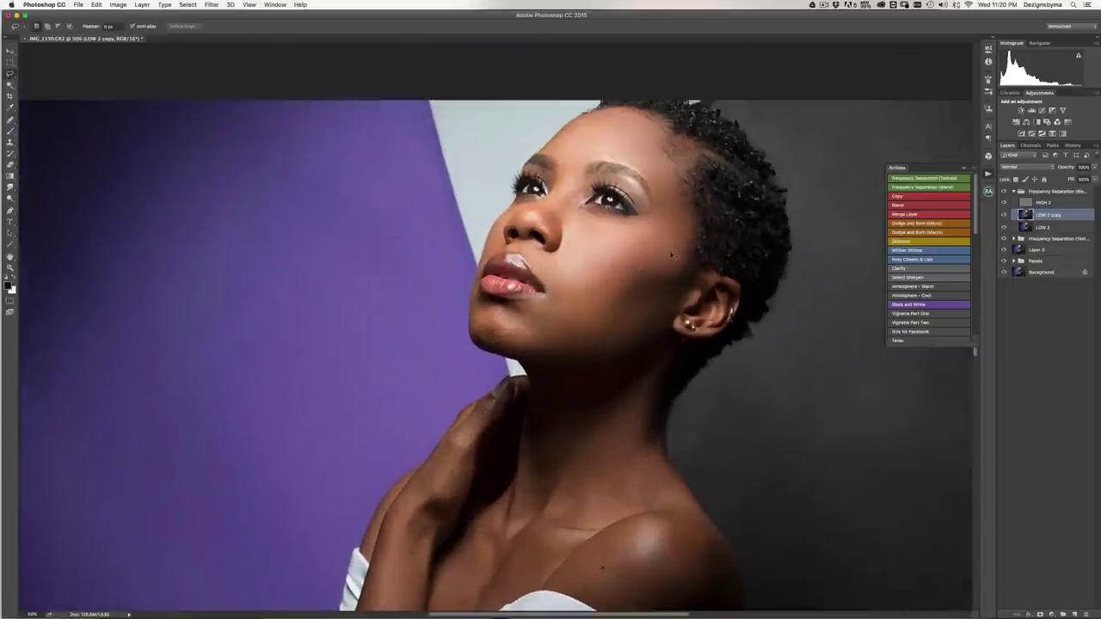
- Lasso the near cheek on the LOW 2 copy layer, copy it to a new layer, Gaussian blur it about 27 pixels and merge it down
{"action": "key", "text": "super+equal"}
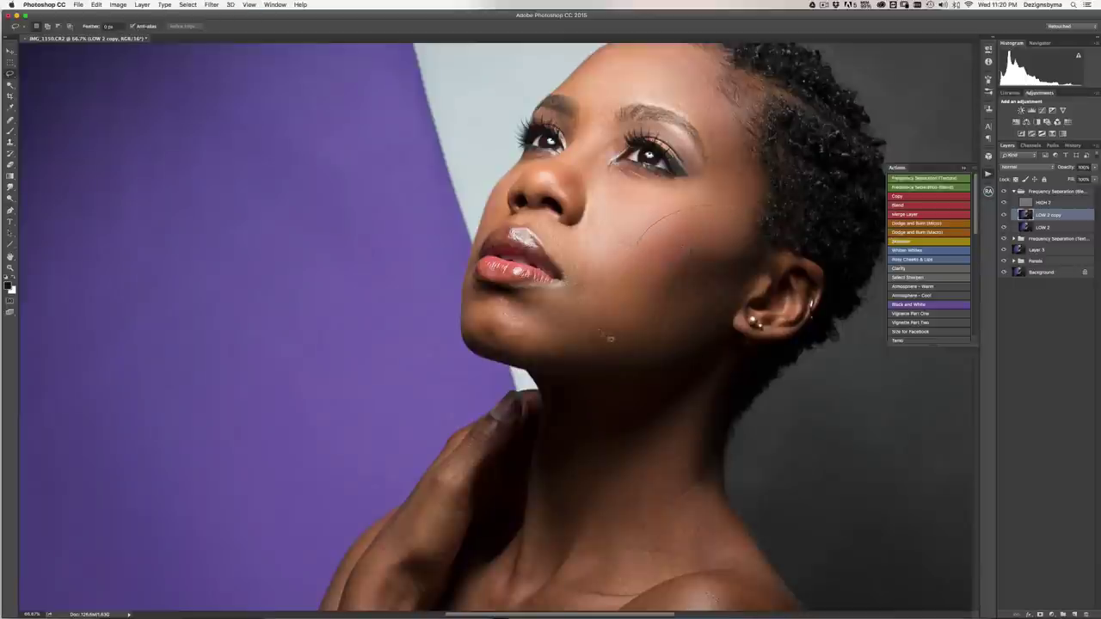
{"action": "mouse_move", "coordinate": [610, 338]}
{"action": "left_mouse_down"}
{"action": "mouse_move", "coordinate": [634, 349]}
{"action": "mouse_move", "coordinate": [684, 337]}
{"action": "mouse_move", "coordinate": [709, 308]}
{"action": "mouse_move", "coordinate": [674, 288]}
{"action": "mouse_move", "coordinate": [677, 265]}
{"action": "mouse_move", "coordinate": [699, 251]}
{"action": "mouse_move", "coordinate": [744, 234]}
{"action": "left_mouse_up"}
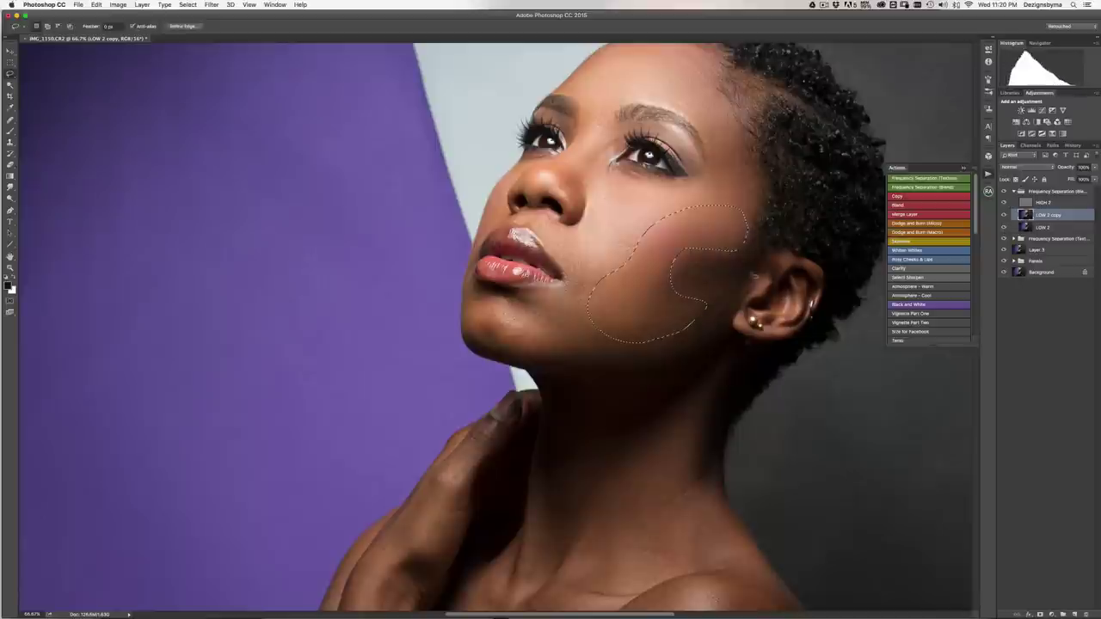
{"action": "left_click", "coordinate": [899, 197]}
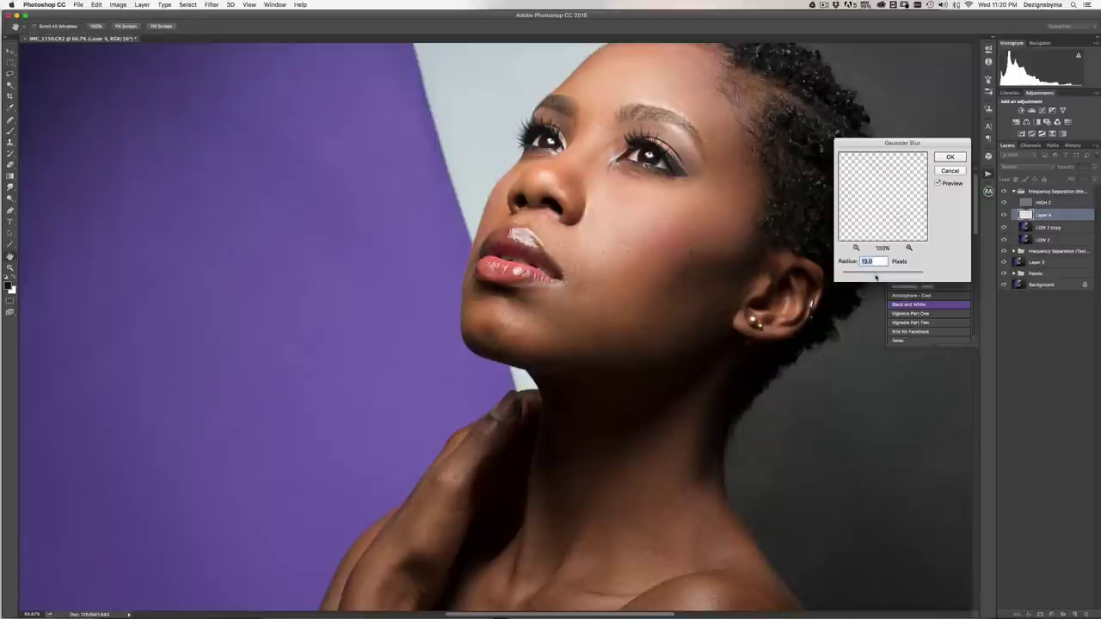
{"action": "left_click_drag", "start_coordinate": [876, 276], "coordinate": [878, 278]}
{"action": "left_click_drag", "start_coordinate": [878, 277], "coordinate": [881, 278]}
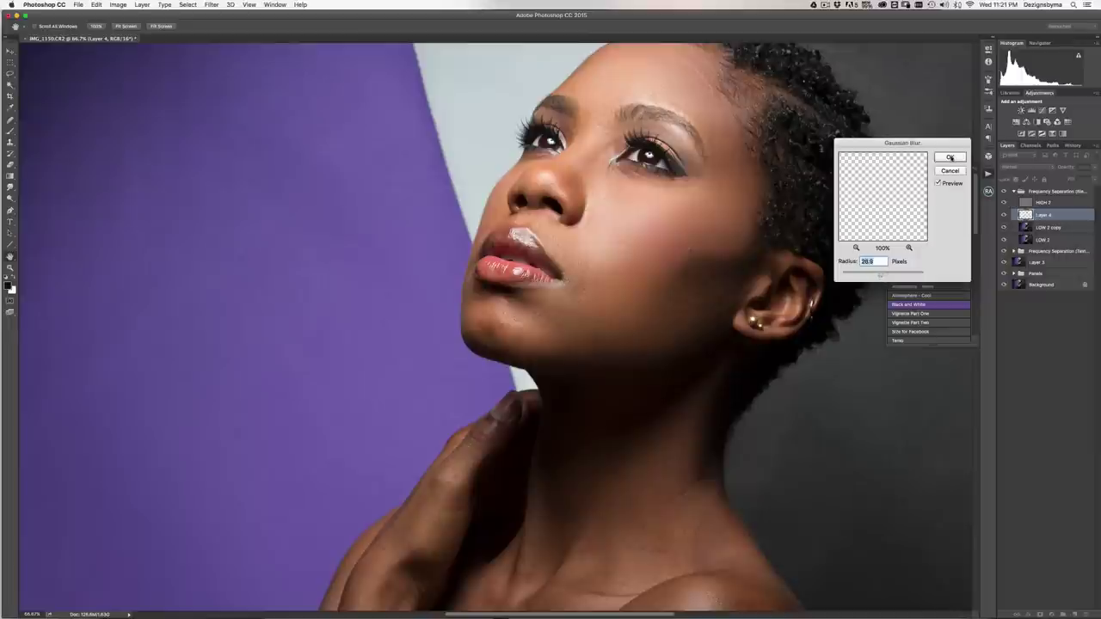
{"action": "left_click", "coordinate": [950, 157]}
{"action": "left_click", "coordinate": [924, 214]}
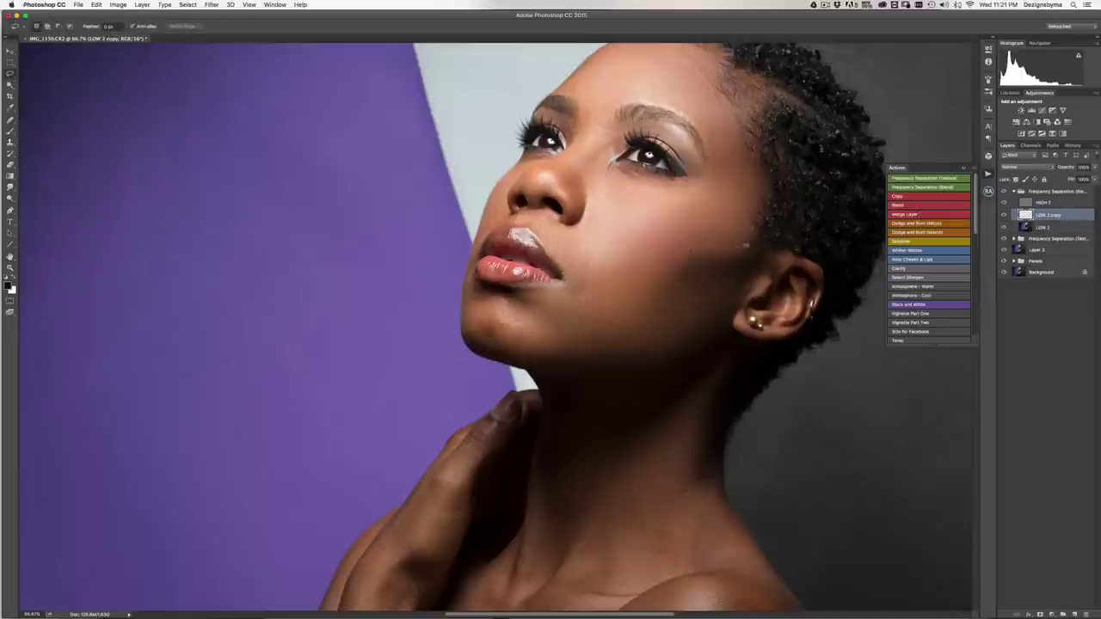
- Lasso the outer cheek area in front of the ear, copy it, apply a 34.6-pixel Gaussian Blur and merge it down
{"action": "mouse_move", "coordinate": [745, 243]}
{"action": "left_mouse_down"}
{"action": "mouse_move", "coordinate": [689, 248]}
{"action": "mouse_move", "coordinate": [678, 258]}
{"action": "mouse_move", "coordinate": [687, 299]}
{"action": "mouse_move", "coordinate": [614, 344]}
{"action": "mouse_move", "coordinate": [624, 366]}
{"action": "mouse_move", "coordinate": [655, 370]}
{"action": "mouse_move", "coordinate": [709, 348]}
{"action": "mouse_move", "coordinate": [752, 242]}
{"action": "left_mouse_up"}
{"action": "left_click", "coordinate": [900, 197]}
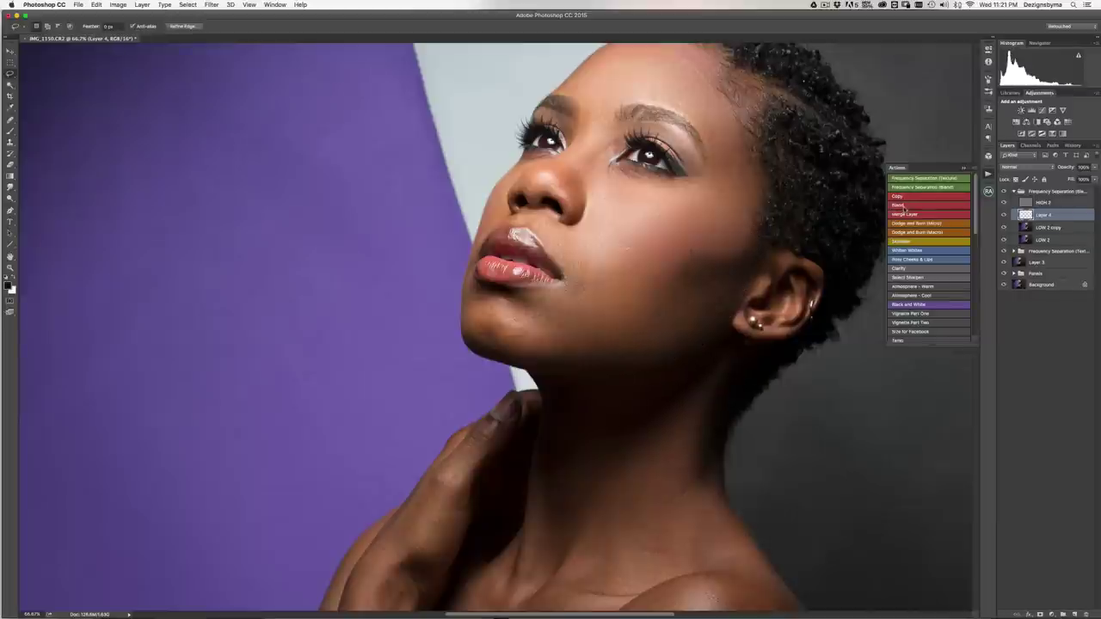
{"action": "left_click", "coordinate": [903, 208]}
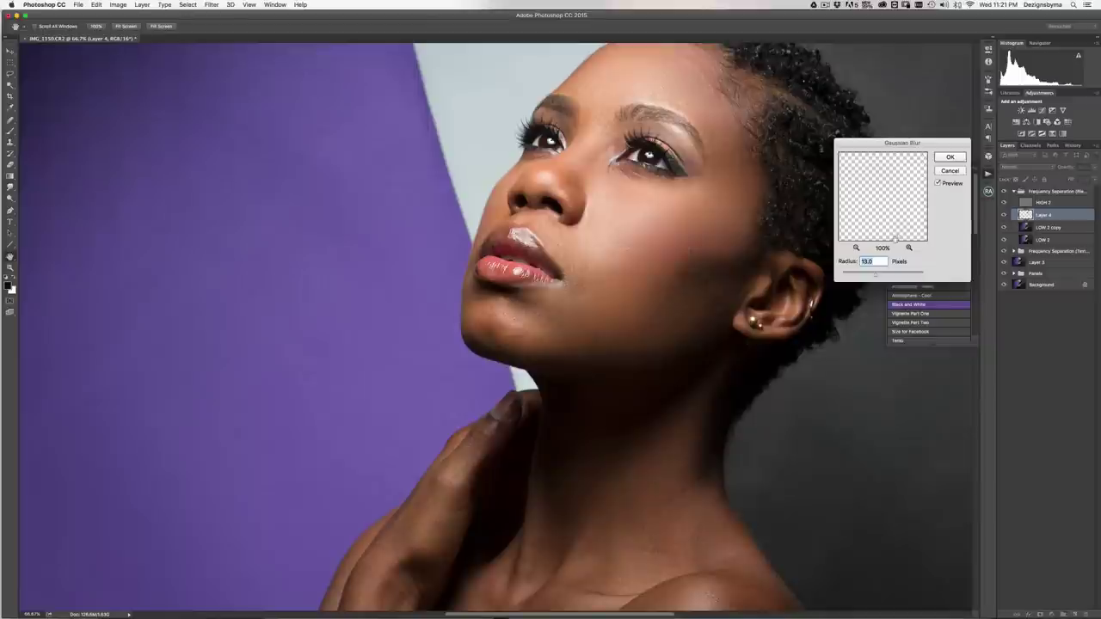
{"action": "left_click_drag", "start_coordinate": [878, 277], "coordinate": [879, 278]}
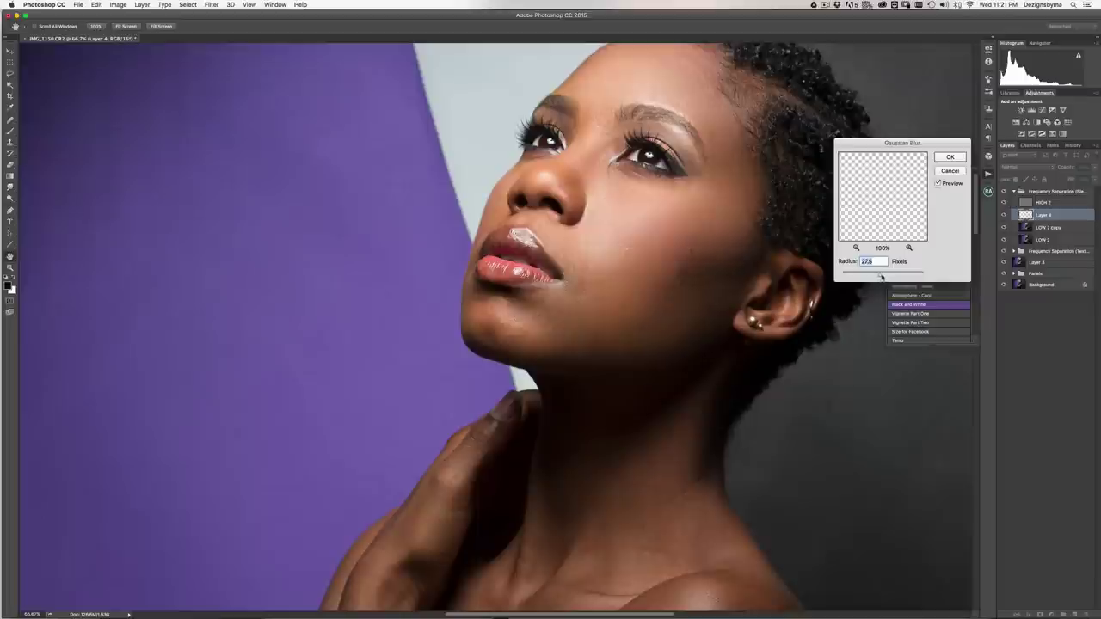
{"action": "left_click_drag", "start_coordinate": [880, 277], "coordinate": [883, 278]}
{"action": "key", "text": "super+minus"}
{"action": "key", "text": "super+minus"}
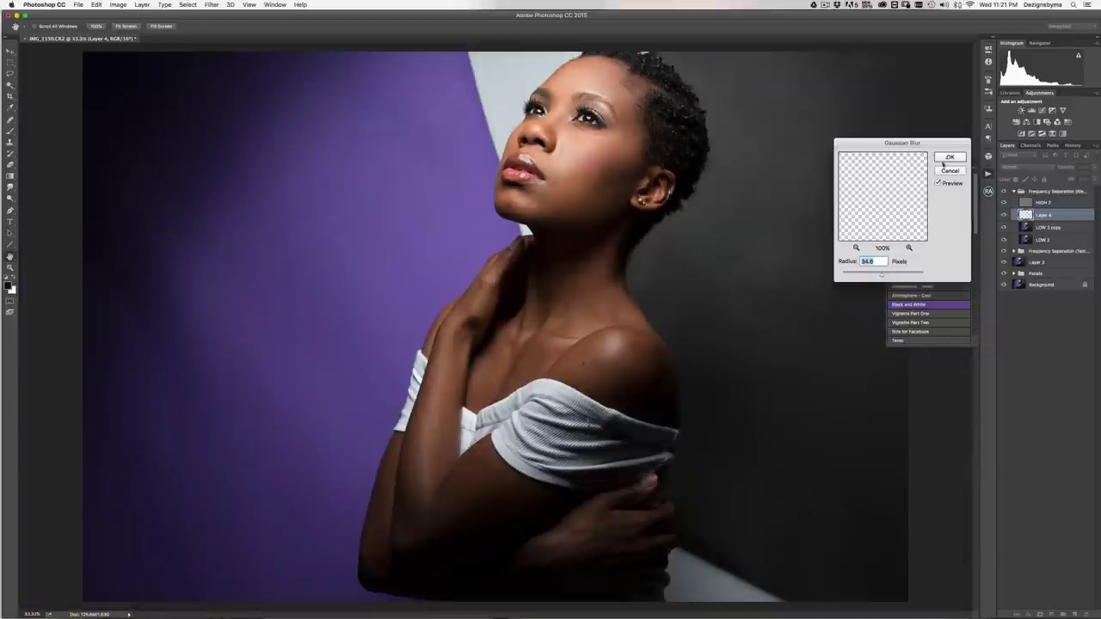
{"action": "left_click", "coordinate": [949, 157]}
{"action": "left_click", "coordinate": [937, 213]}
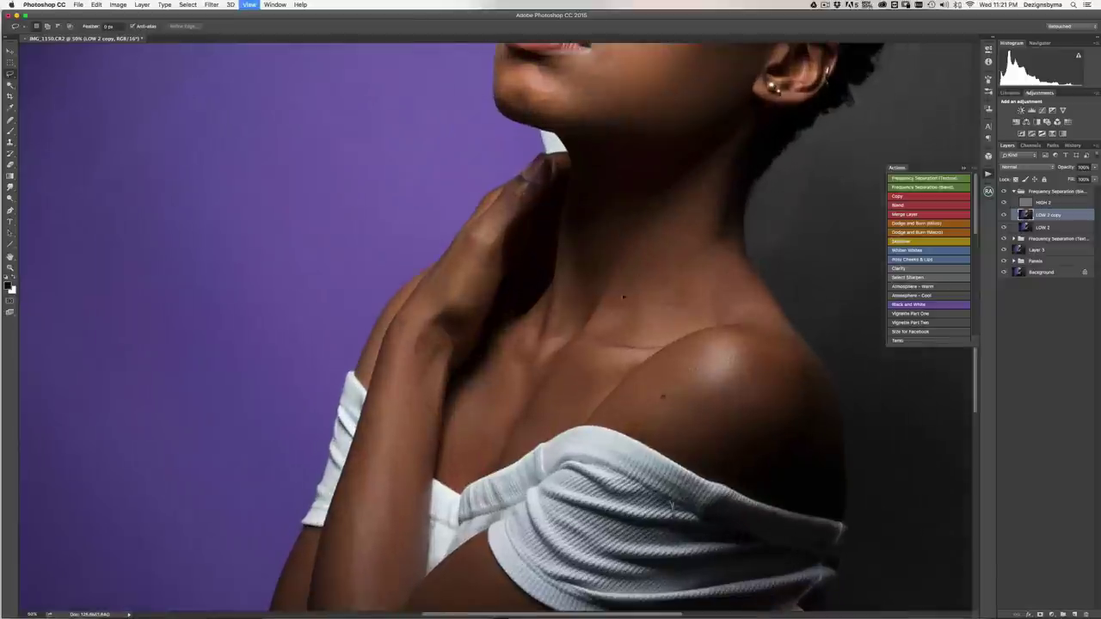
- Lasso the skin beside the mouth from under the nose to the lower jaw, copy it and Gaussian blur it 13 pixels
{"action": "left_click_drag", "start_coordinate": [654, 293], "coordinate": [646, 446]}
{"action": "key", "text": "super+plus"}
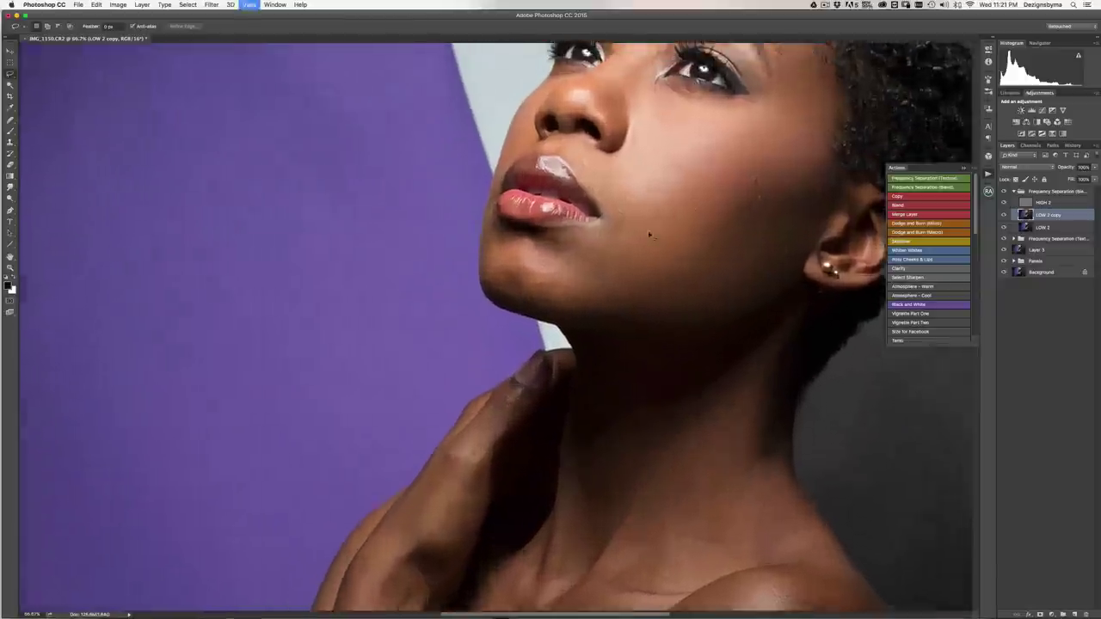
{"action": "scroll", "coordinate": [732, 223], "scroll_direction": "up", "scroll_amount": 4}
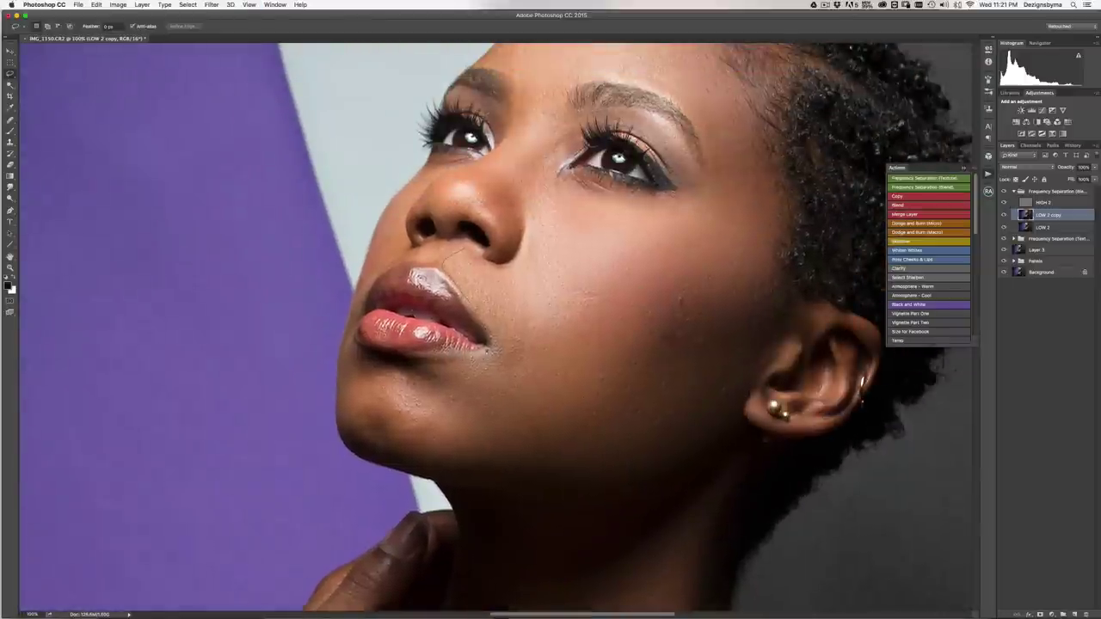
{"action": "mouse_move", "coordinate": [467, 444]}
{"action": "left_mouse_down"}
{"action": "mouse_move", "coordinate": [500, 461]}
{"action": "mouse_move", "coordinate": [531, 455]}
{"action": "mouse_move", "coordinate": [521, 420]}
{"action": "left_mouse_up"}
{"action": "left_click_drag", "start_coordinate": [514, 293], "coordinate": [501, 276]}
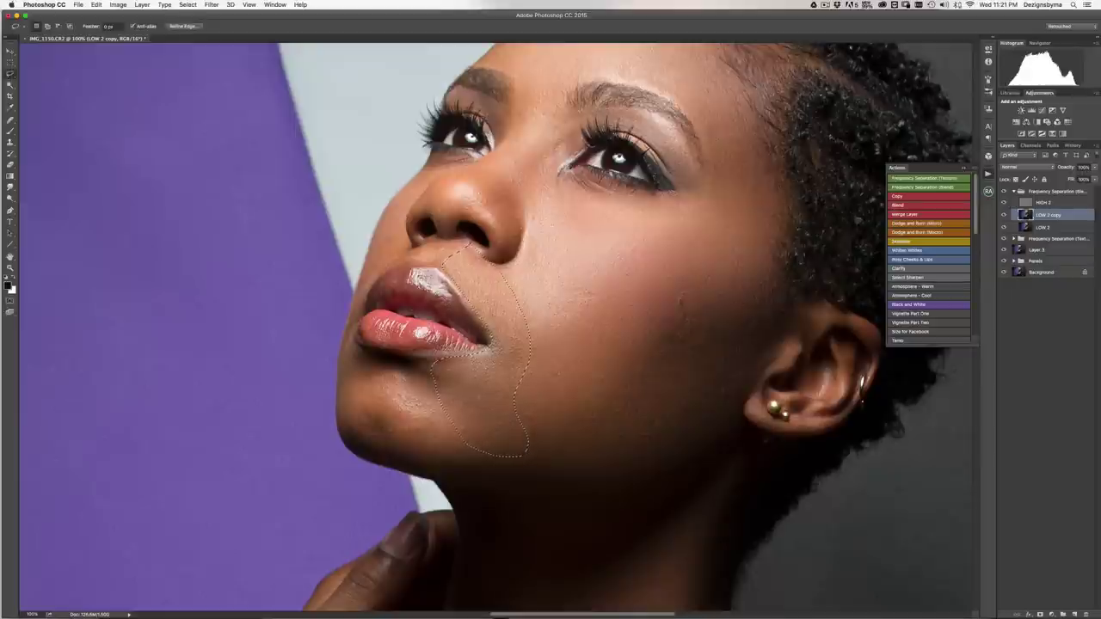
{"action": "left_click", "coordinate": [897, 197]}
{"action": "left_click", "coordinate": [897, 206]}
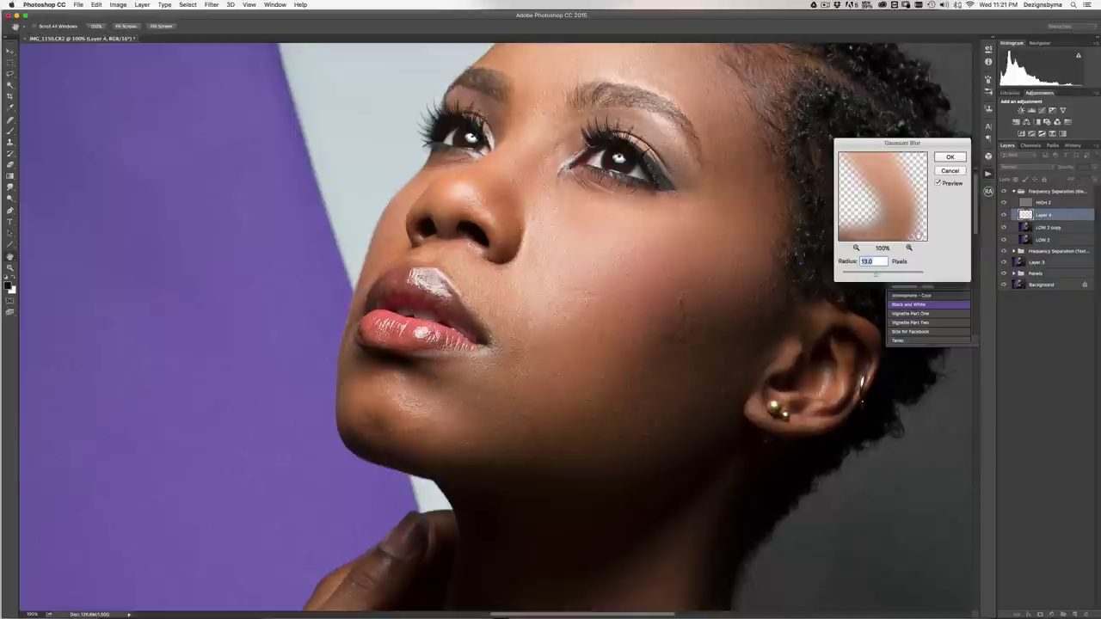
{"action": "left_click", "coordinate": [950, 158]}
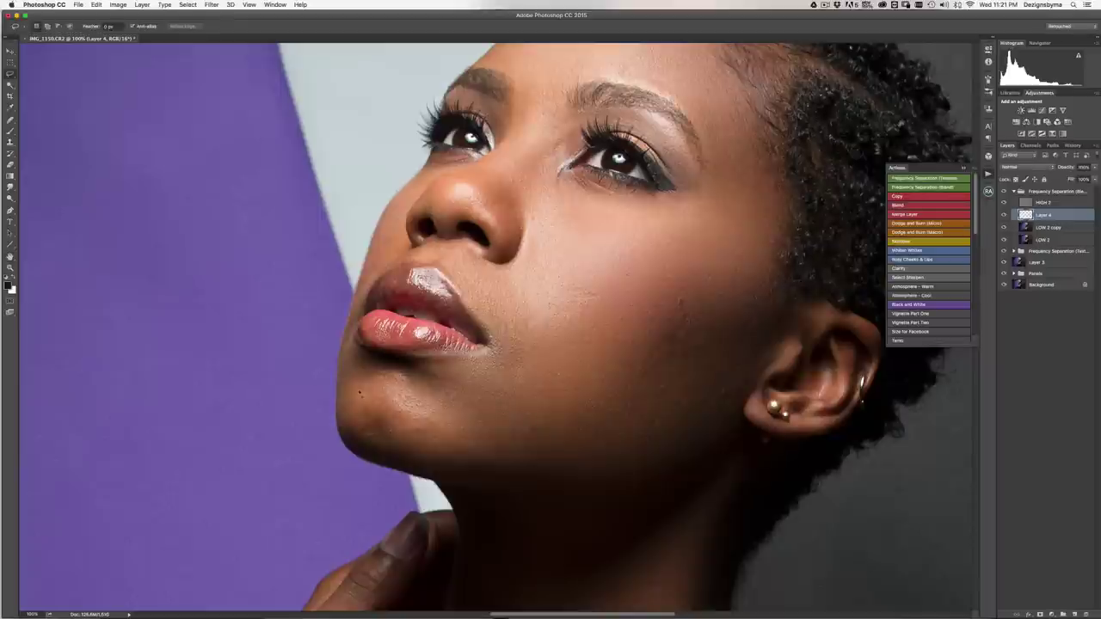
- Lasso the chin highlight below the lower lip, copy it from the LOW 2 copy layer, Gaussian blur it 13 pixels and merge it
{"action": "mouse_move", "coordinate": [360, 394]}
{"action": "left_mouse_down"}
{"action": "mouse_move", "coordinate": [412, 445]}
{"action": "mouse_move", "coordinate": [464, 445]}
{"action": "left_mouse_up"}
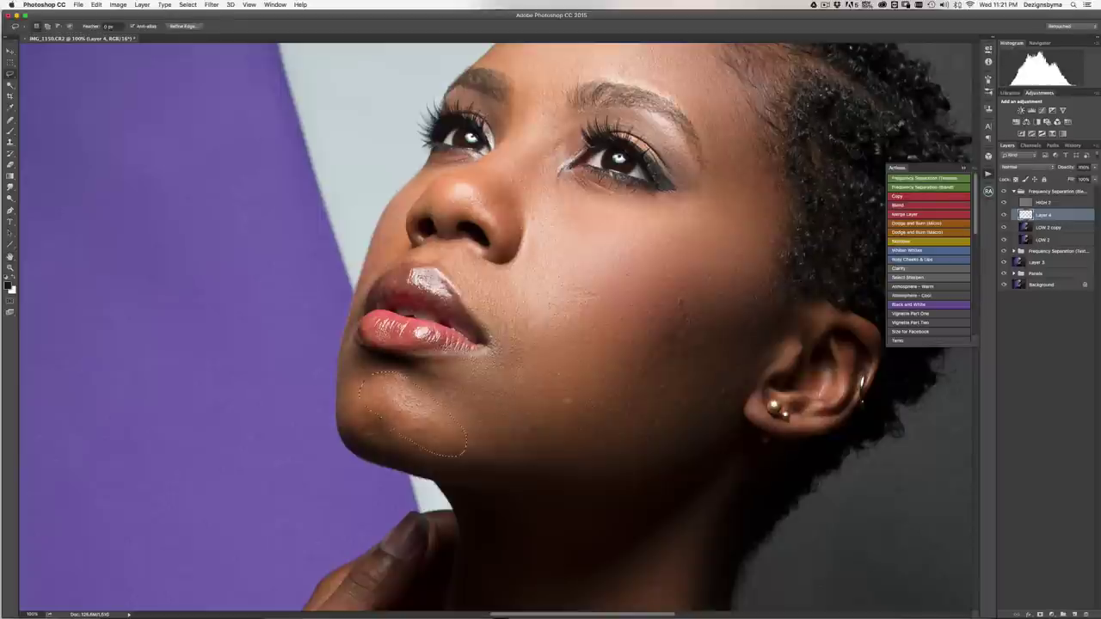
{"action": "left_click", "coordinate": [899, 198]}
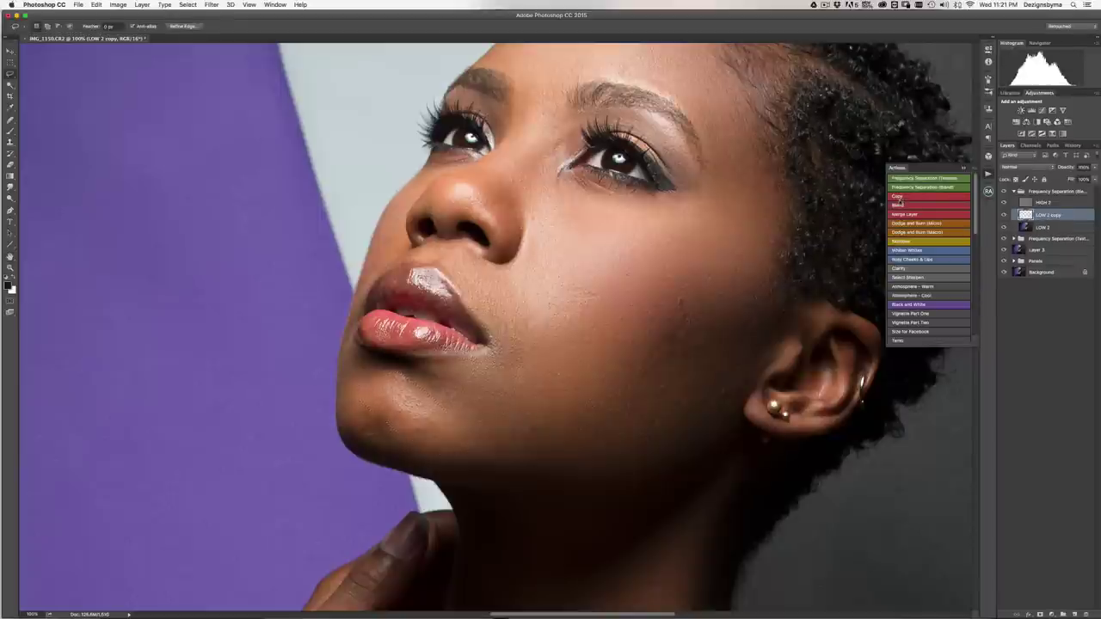
{"action": "left_click", "coordinate": [898, 204]}
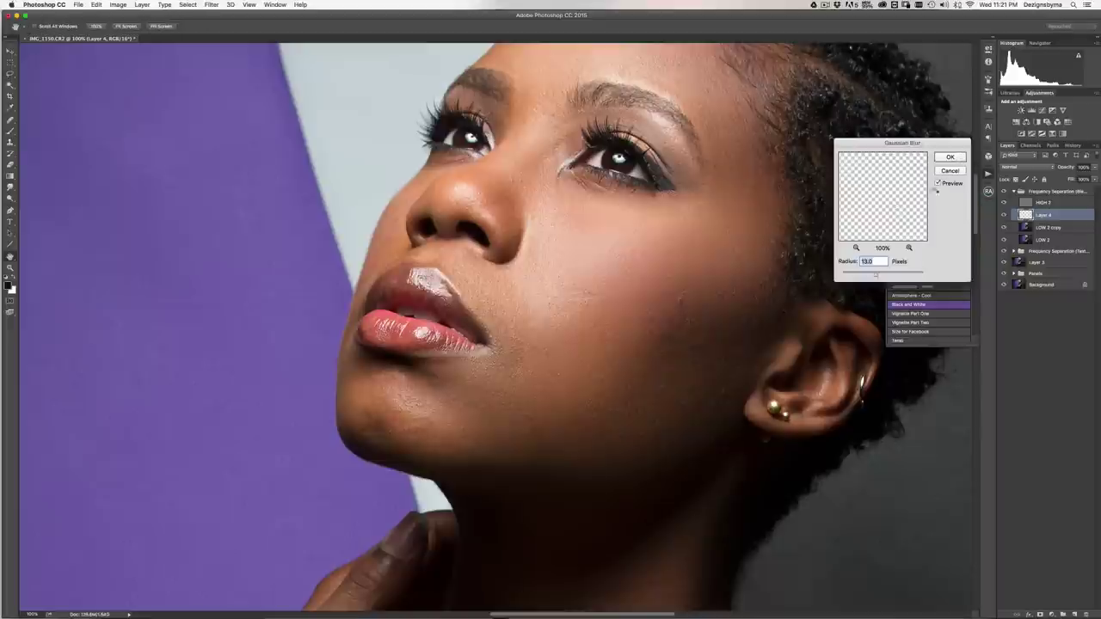
{"action": "key", "text": "Return"}
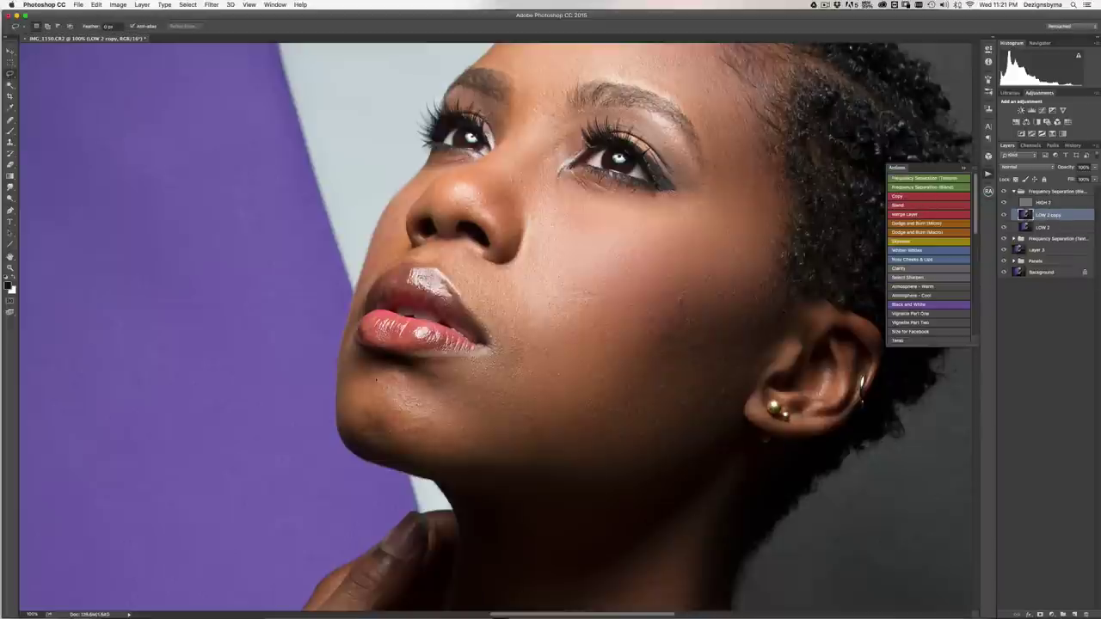
- Lasso the entire chin up to its outline, copy and Gaussian blur it 13 pixels, erase the spill along the edge and merge it down
{"action": "mouse_move", "coordinate": [341, 424]}
{"action": "left_mouse_down"}
{"action": "mouse_move", "coordinate": [375, 456]}
{"action": "mouse_move", "coordinate": [432, 472]}
{"action": "mouse_move", "coordinate": [477, 447]}
{"action": "left_mouse_up"}
{"action": "mouse_move", "coordinate": [403, 368]}
{"action": "left_mouse_down"}
{"action": "mouse_move", "coordinate": [349, 358]}
{"action": "mouse_move", "coordinate": [341, 378]}
{"action": "left_mouse_up"}
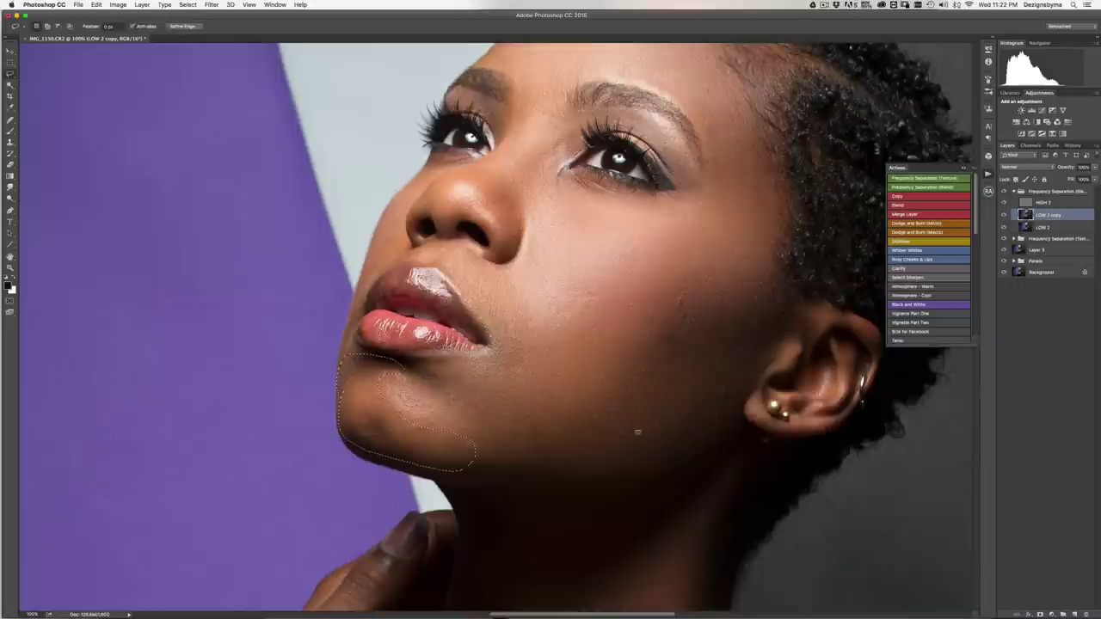
{"action": "key", "text": "super+j"}
{"action": "key", "text": "super+alt+f"}
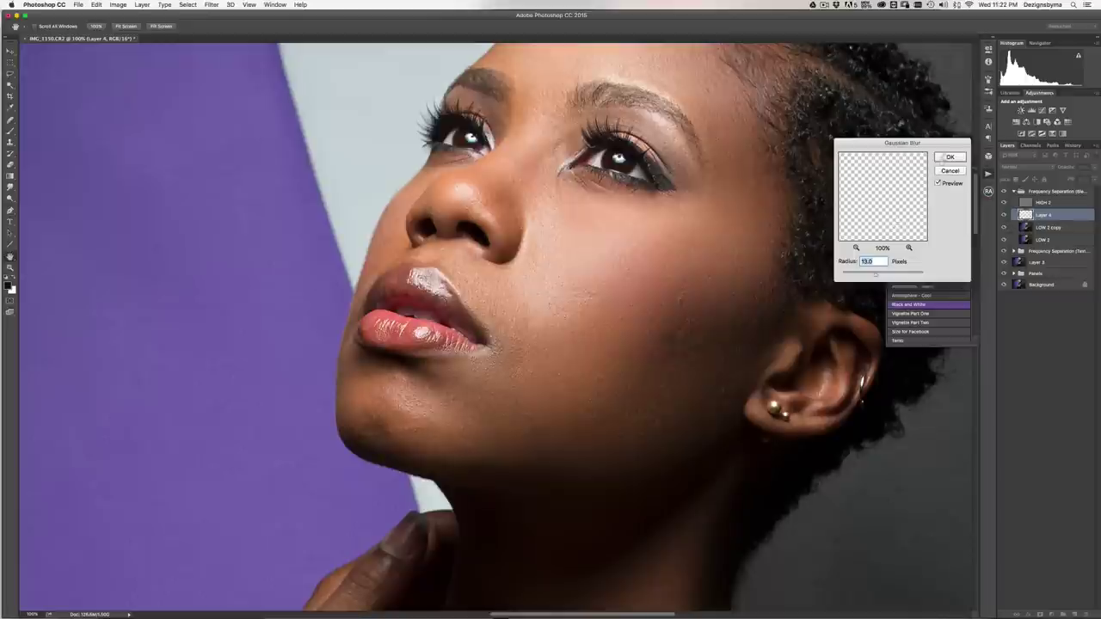
{"action": "left_click", "coordinate": [949, 158]}
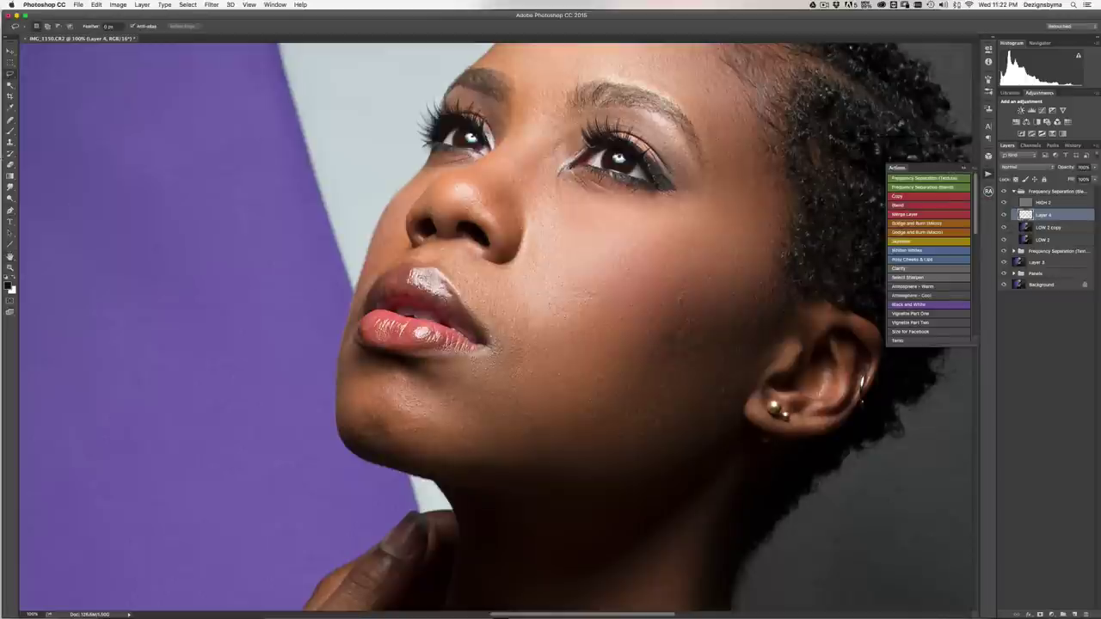
{"action": "key", "text": "e"}
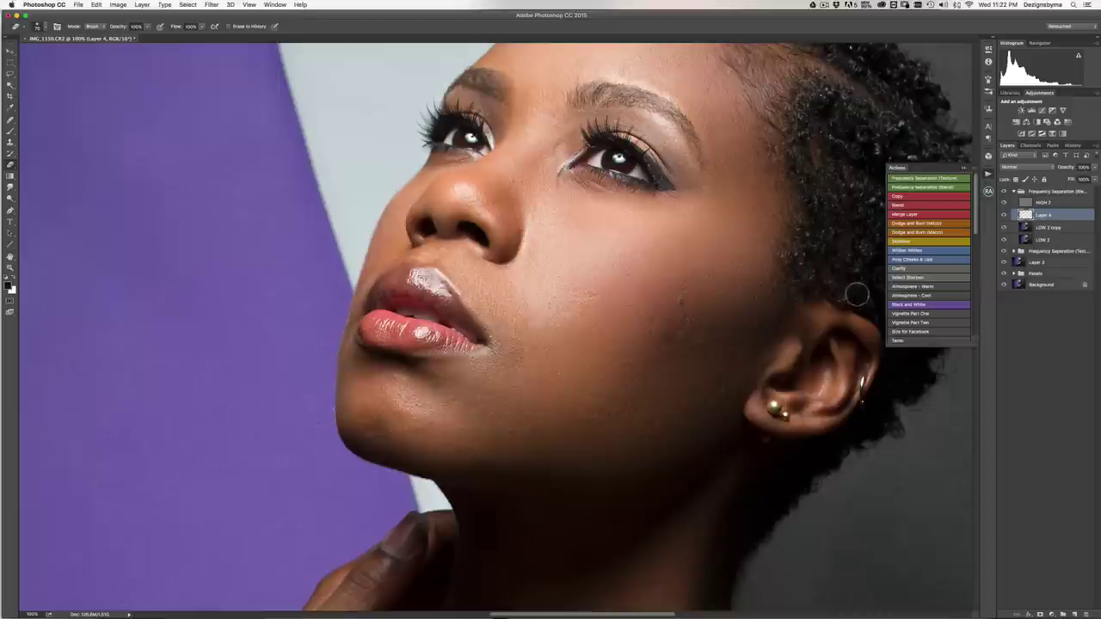
{"action": "left_click", "coordinate": [904, 214]}
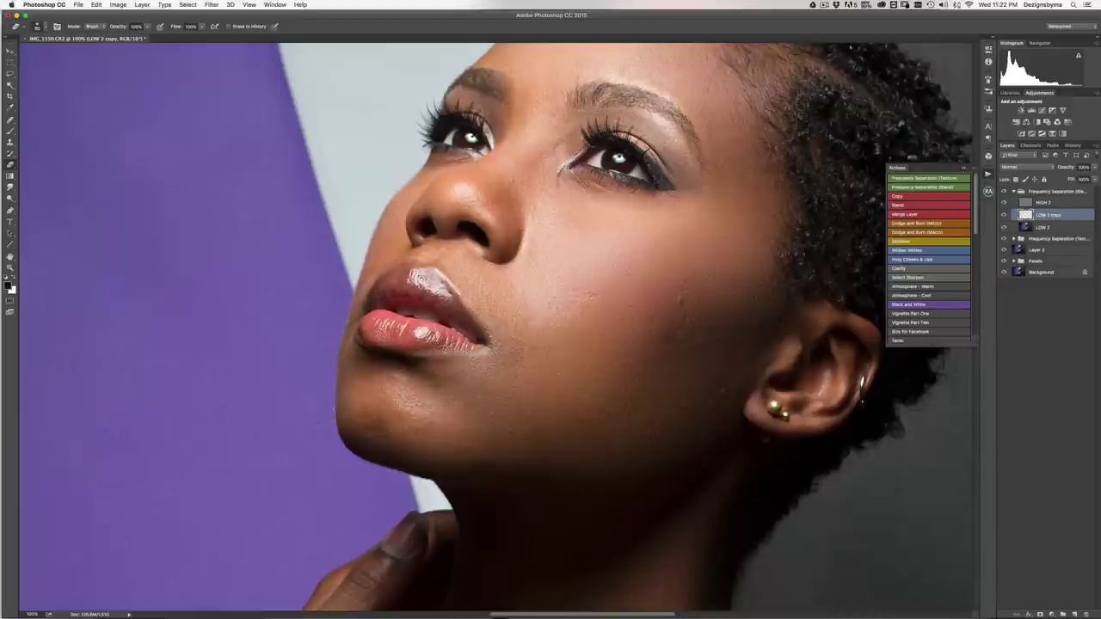
- Smooth the side of the nose and the nose-tip highlight with separate lassoed copies, each Gaussian blurred 13 pixels and merged down
{"action": "key", "text": "l"}
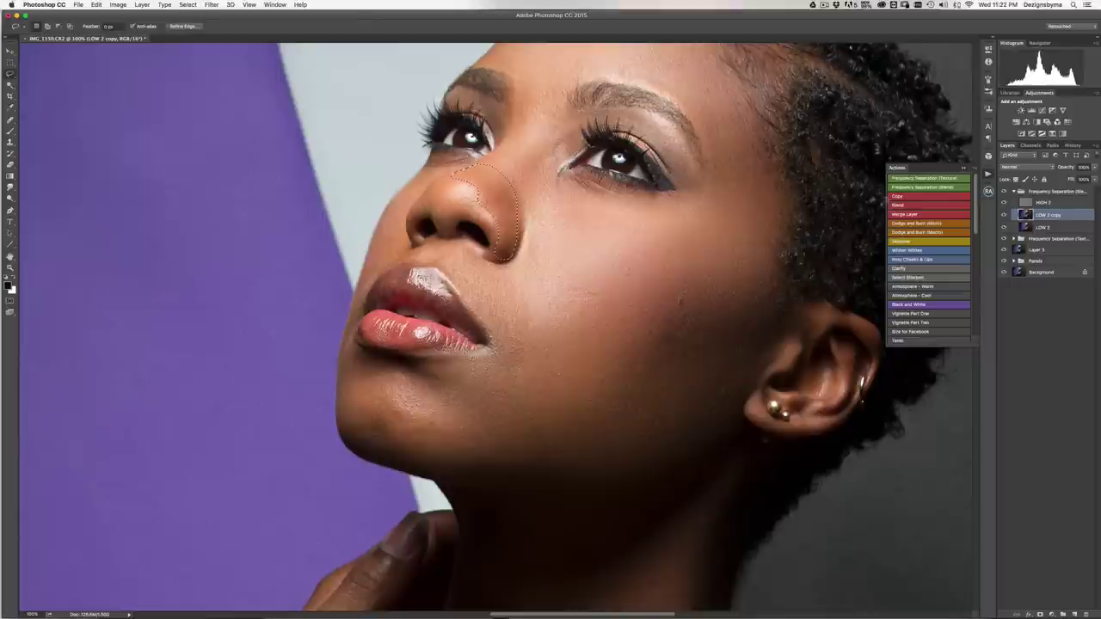
{"action": "left_click", "coordinate": [897, 205]}
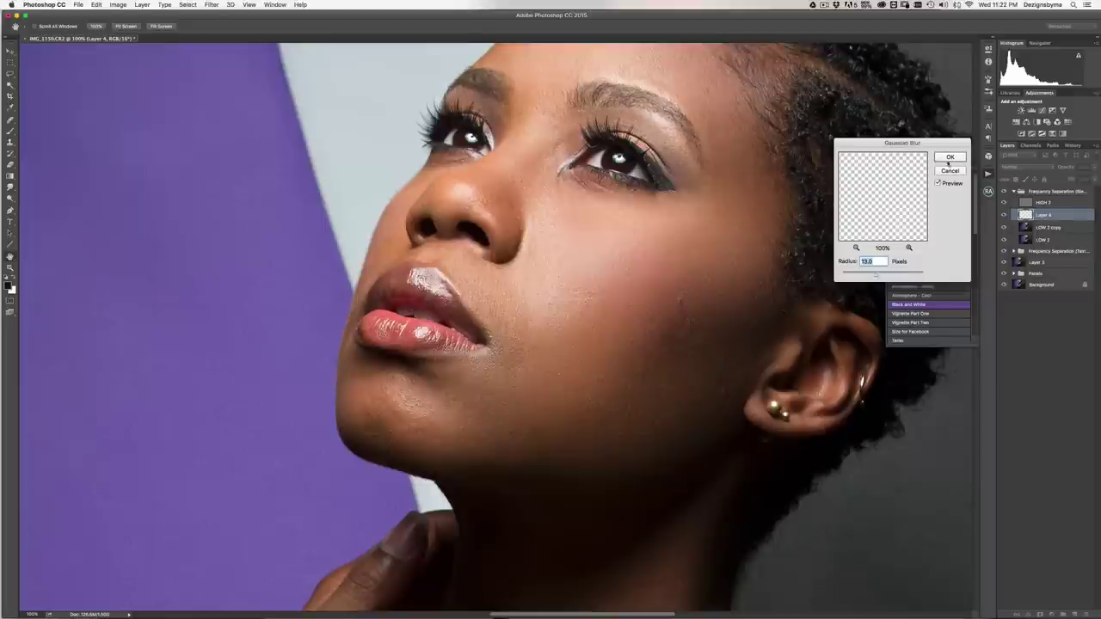
{"action": "left_click", "coordinate": [948, 159]}
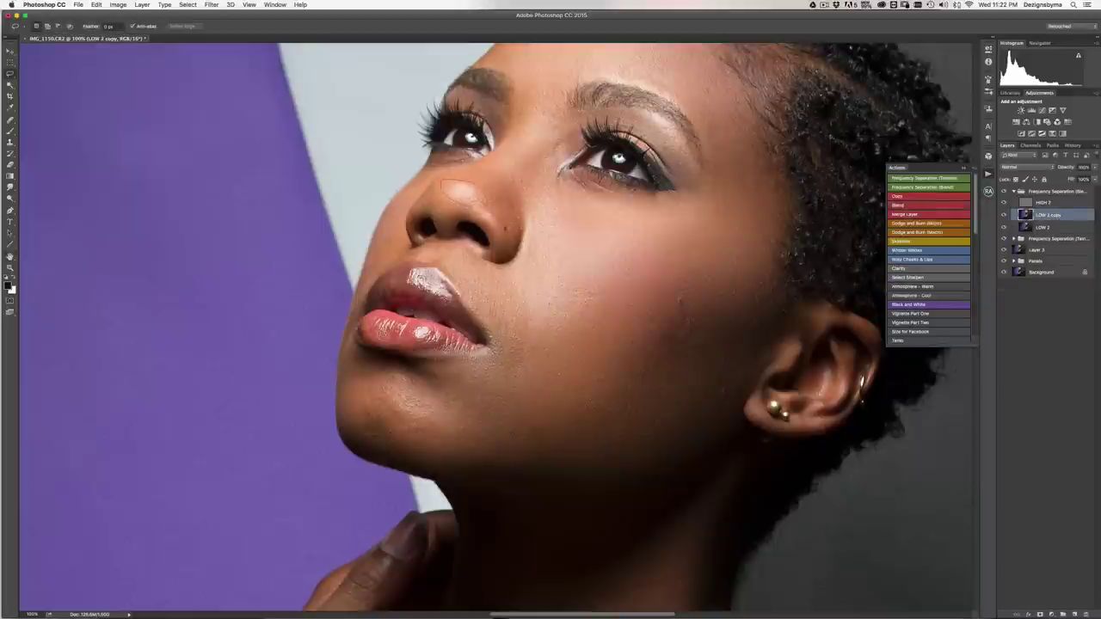
{"action": "left_click", "coordinate": [918, 207]}
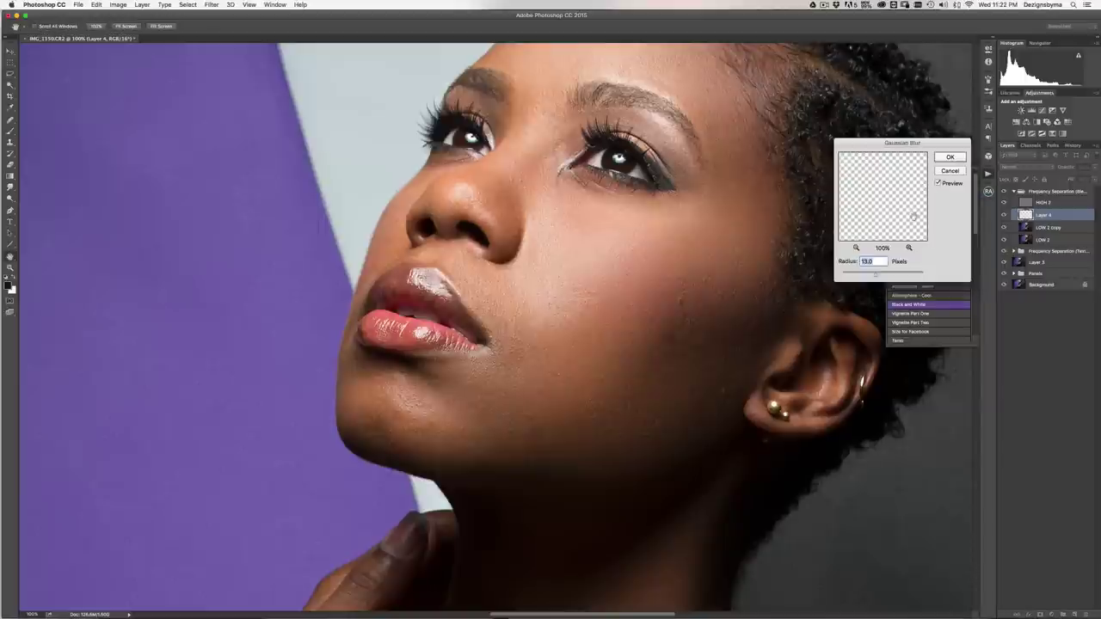
{"action": "left_click", "coordinate": [950, 158]}
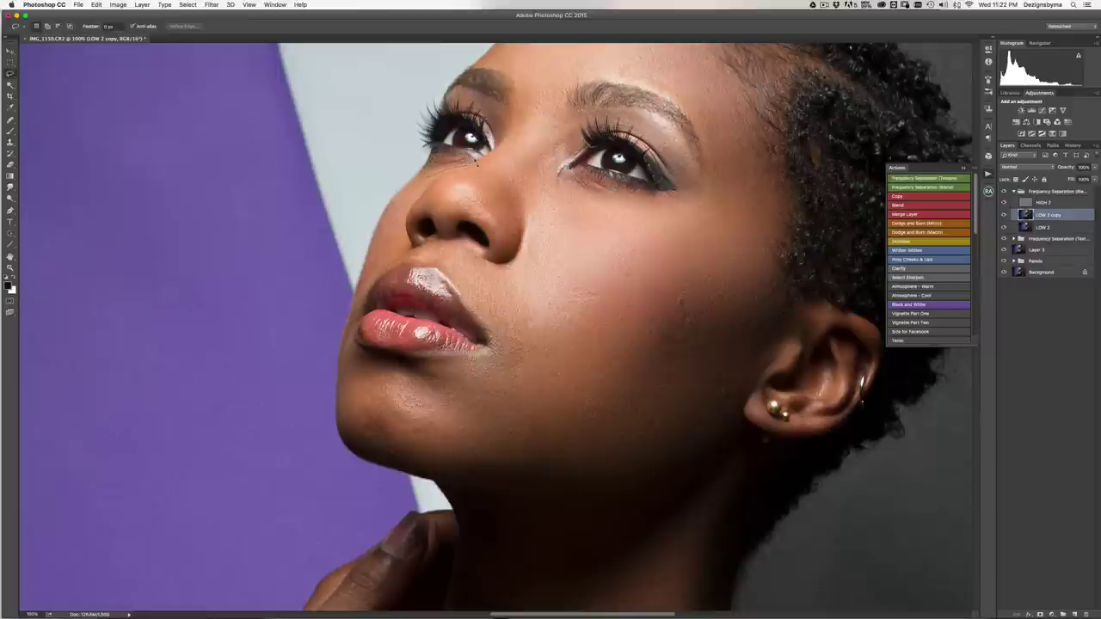
- Copy the lassoed skin between the nose bridge and far eye, Gaussian blur it 13 pixels, clean it with the Eraser and merge it down
{"action": "left_click", "coordinate": [895, 205]}
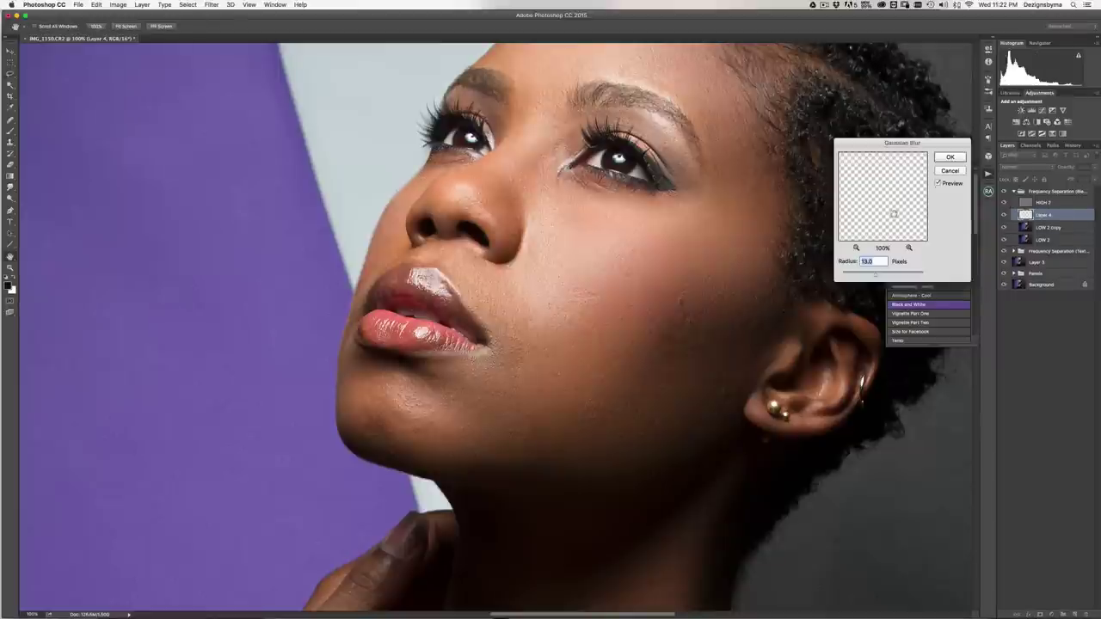
{"action": "left_click", "coordinate": [950, 158]}
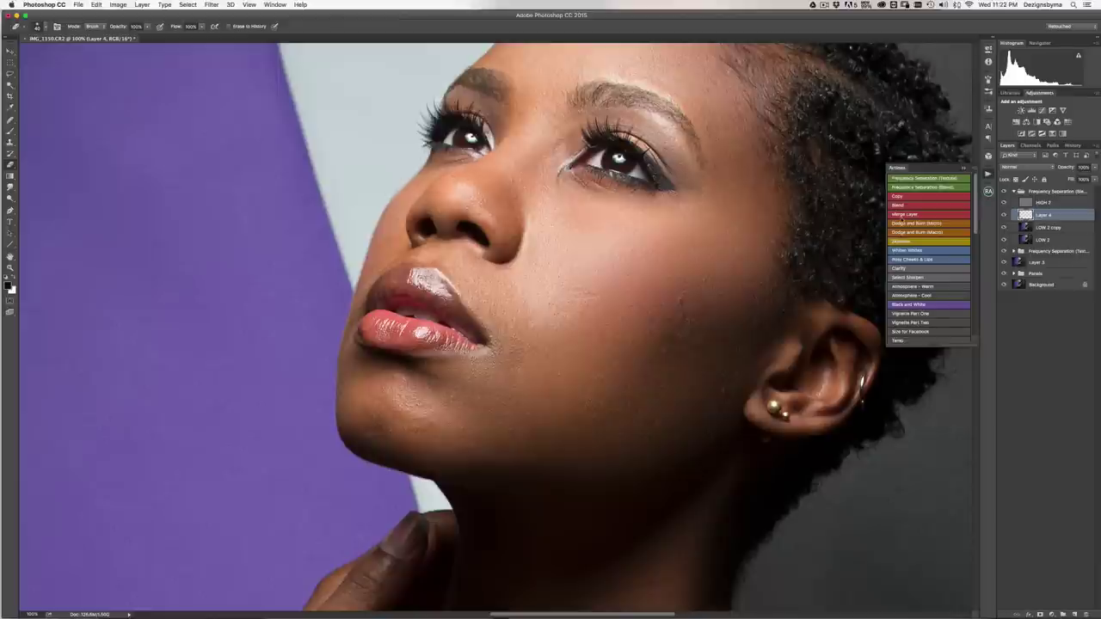
{"action": "left_click", "coordinate": [899, 215]}
- Copy the lassoed skin beneath the far eye, Gaussian blur it 13 pixels, clean it with the Eraser and merge it down
{"action": "key", "text": "l"}
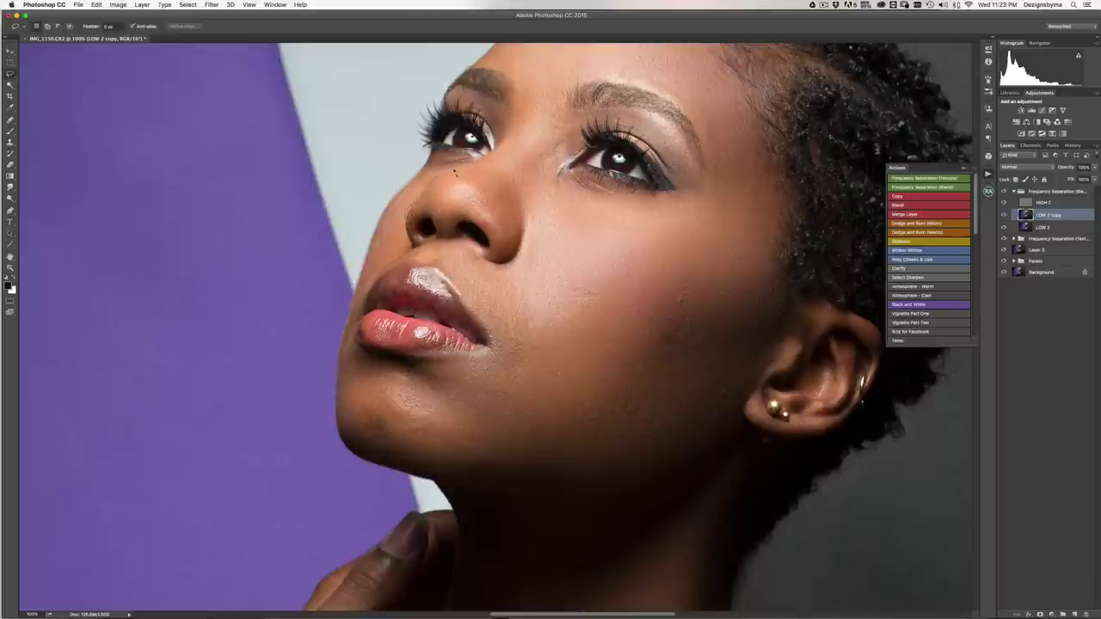
{"action": "left_click", "coordinate": [906, 206]}
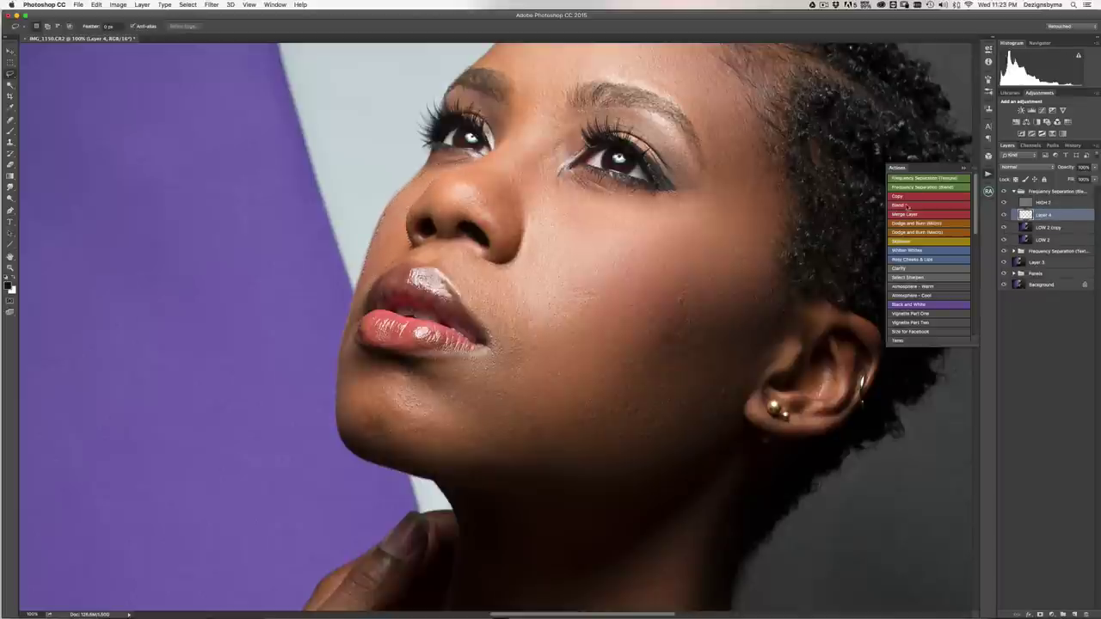
{"action": "left_click", "coordinate": [907, 208]}
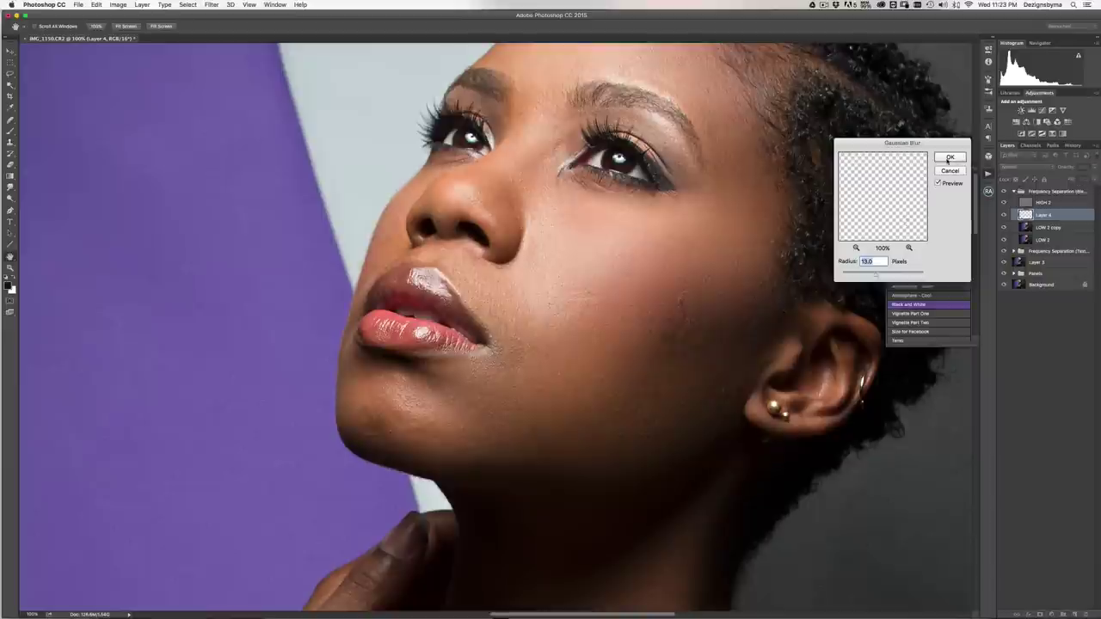
{"action": "left_click", "coordinate": [950, 157]}
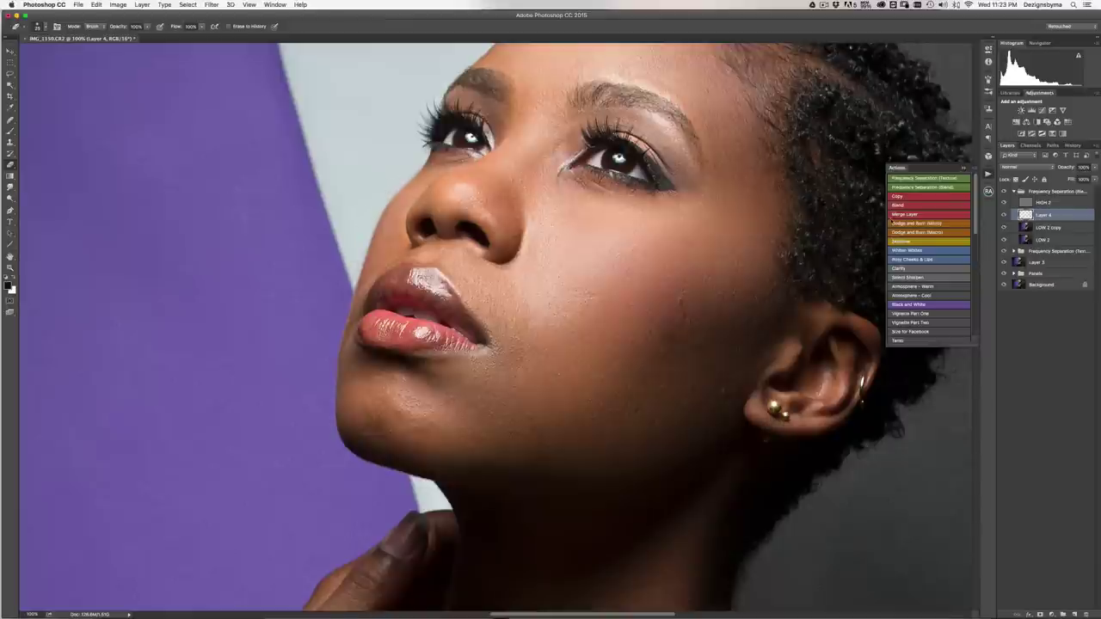
{"action": "left_click", "coordinate": [899, 214]}
- Compare the whole portrait before and after the tone smoothing by toggling the visibility of the top frequency separation group
{"action": "key", "text": "super+minus"}
{"action": "key", "text": "super+minus"}
{"action": "key", "text": "super+minus"}
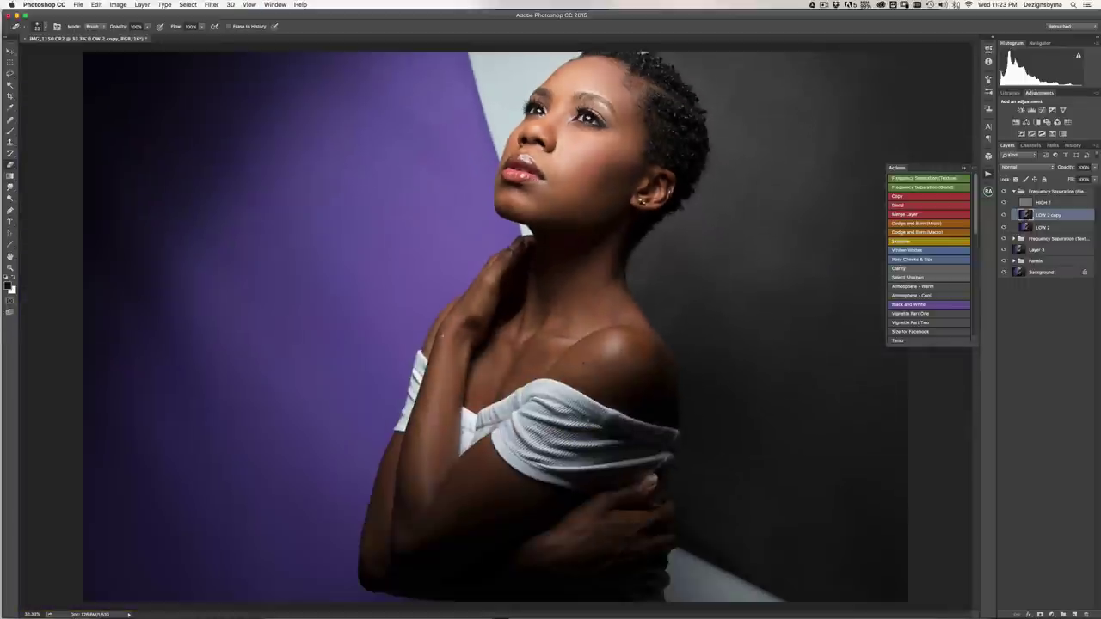
{"action": "key", "text": "super+plus"}
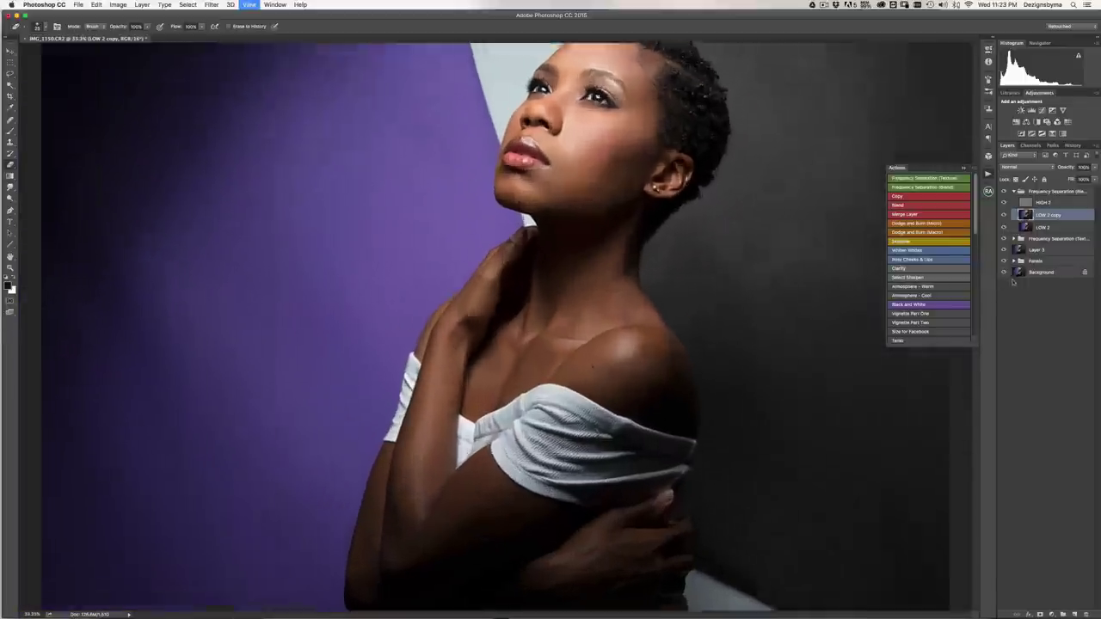
{"action": "key", "text": "super+minus"}
{"action": "key", "text": "super+minus"}
{"action": "key", "text": "super+minus"}
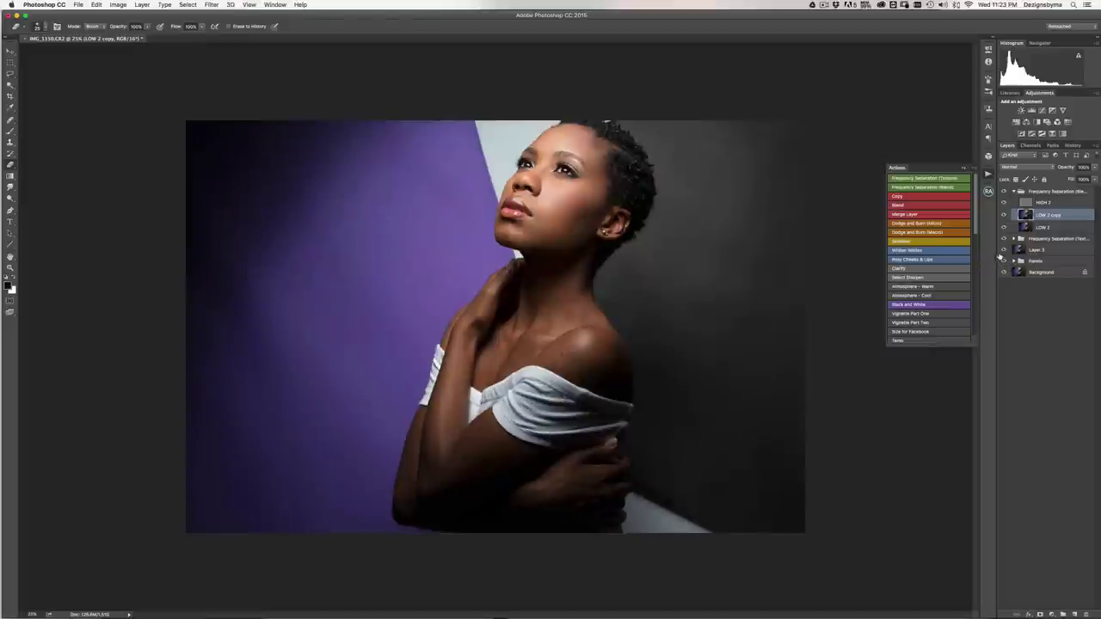
{"action": "left_click", "coordinate": [1003, 191]}
{"action": "left_click", "coordinate": [1003, 191]}
{"action": "left_click", "coordinate": [1003, 193]}
{"action": "left_click", "coordinate": [1003, 193]}
{"action": "left_click", "coordinate": [1003, 192]}
{"action": "left_click", "coordinate": [1003, 193]}
{"action": "left_click", "coordinate": [1003, 193]}
{"action": "left_click", "coordinate": [1003, 192]}
- Examine the skin transitions on the face, neck and shoulders up close and across the whole portrait
{"action": "key", "text": "super+plus"}
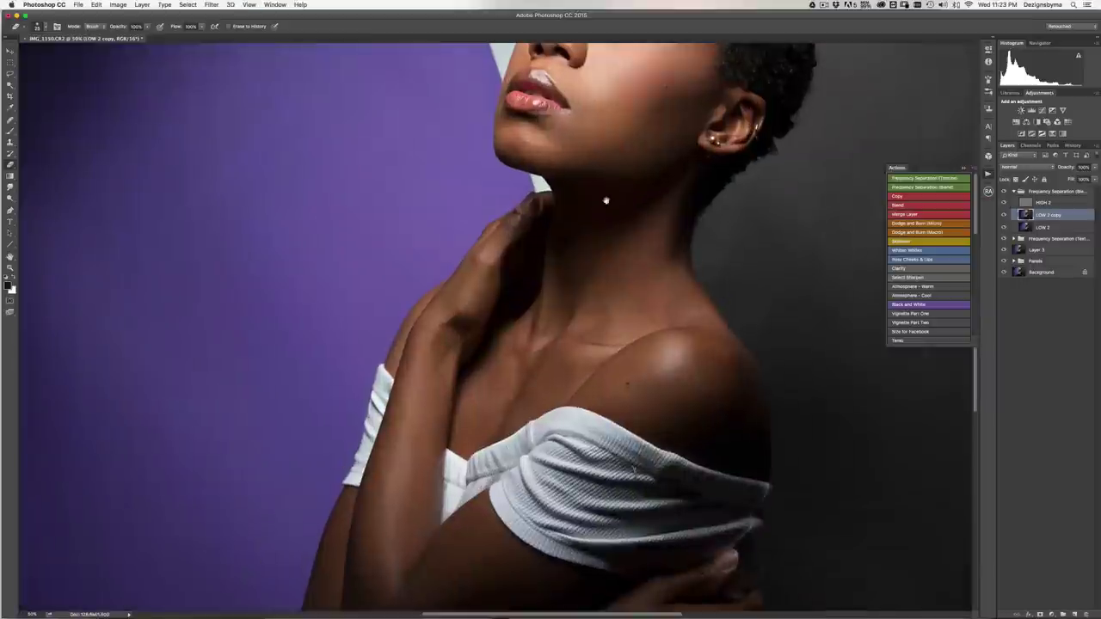
{"action": "left_click_drag", "start_coordinate": [606, 200], "coordinate": [606, 287]}
{"action": "key", "text": "super+plus"}
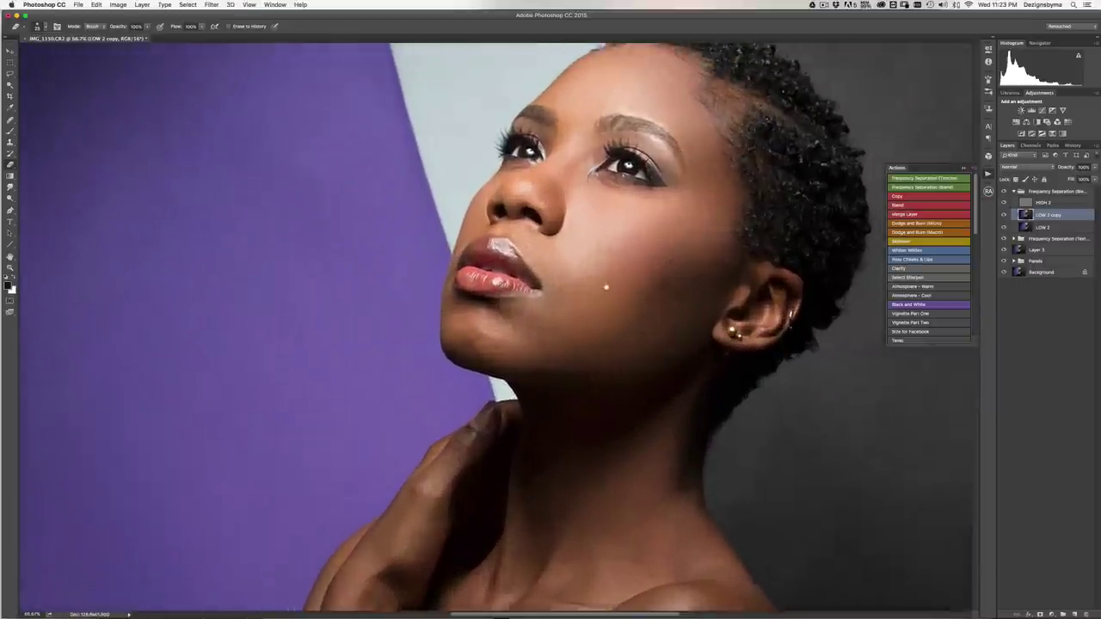
{"action": "key", "text": "super+plus"}
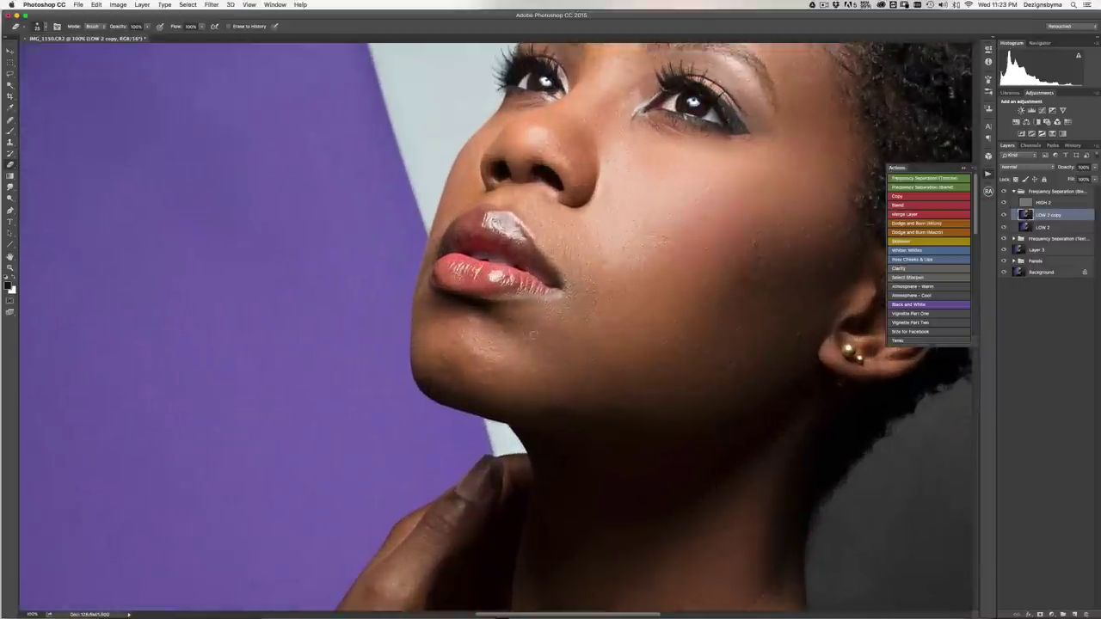
{"action": "key", "text": "super+minus"}
{"action": "key", "text": "super+minus"}
{"action": "key", "text": "super+minus"}
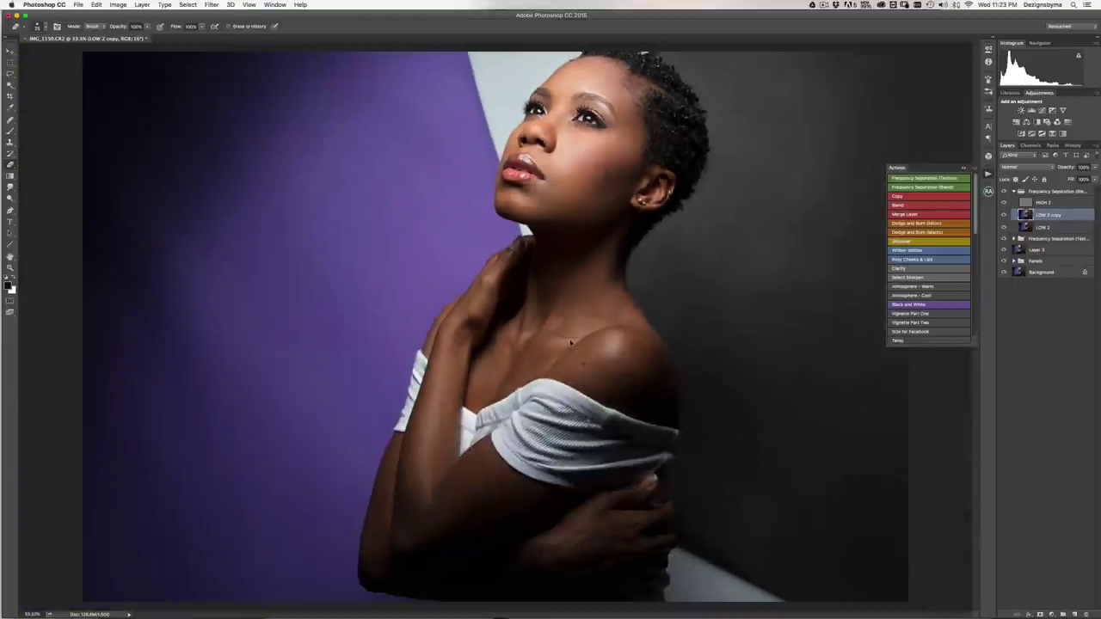
{"action": "key", "text": "super+plus"}
{"action": "key", "text": "super+plus"}
{"action": "key", "text": "super+minus"}
{"action": "key", "text": "super+minus"}
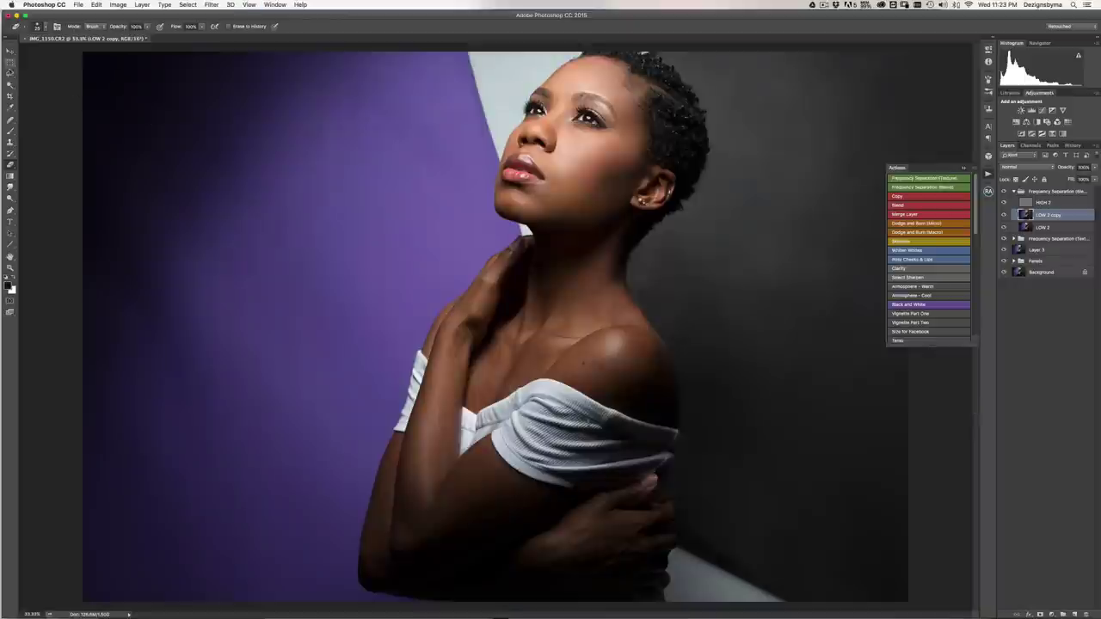
- Lasso the skin starting at the jawline beneath the chin, copy it, Gaussian blur it with an increased radius and merge it down
{"action": "left_click", "coordinate": [10, 73]}
{"action": "key", "text": "super+plus"}
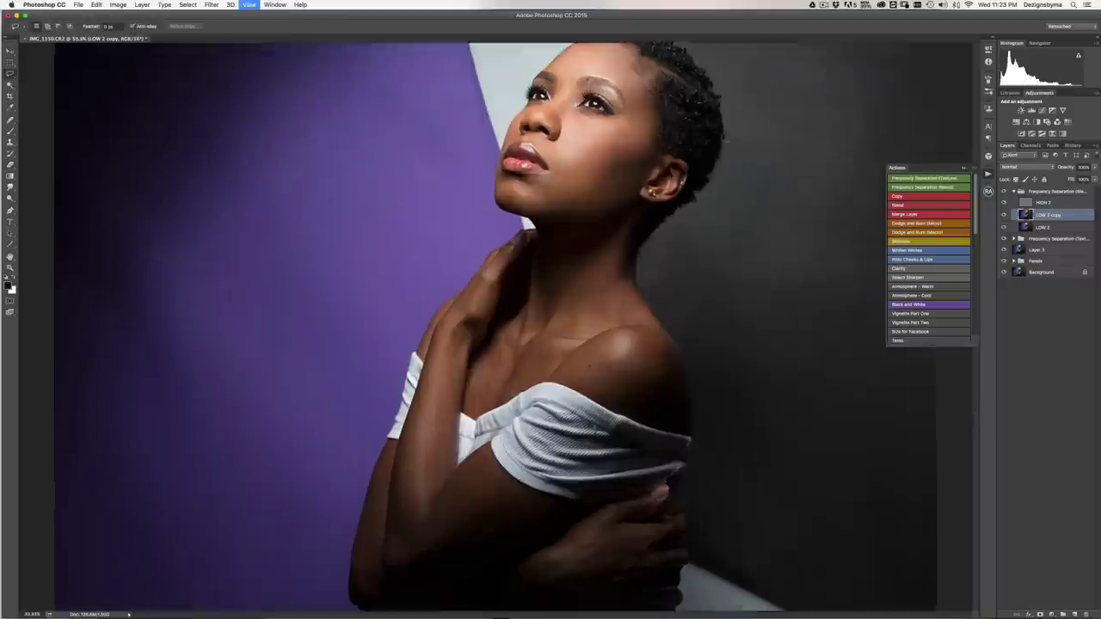
{"action": "key", "text": "super+plus"}
{"action": "key", "text": "super+minus"}
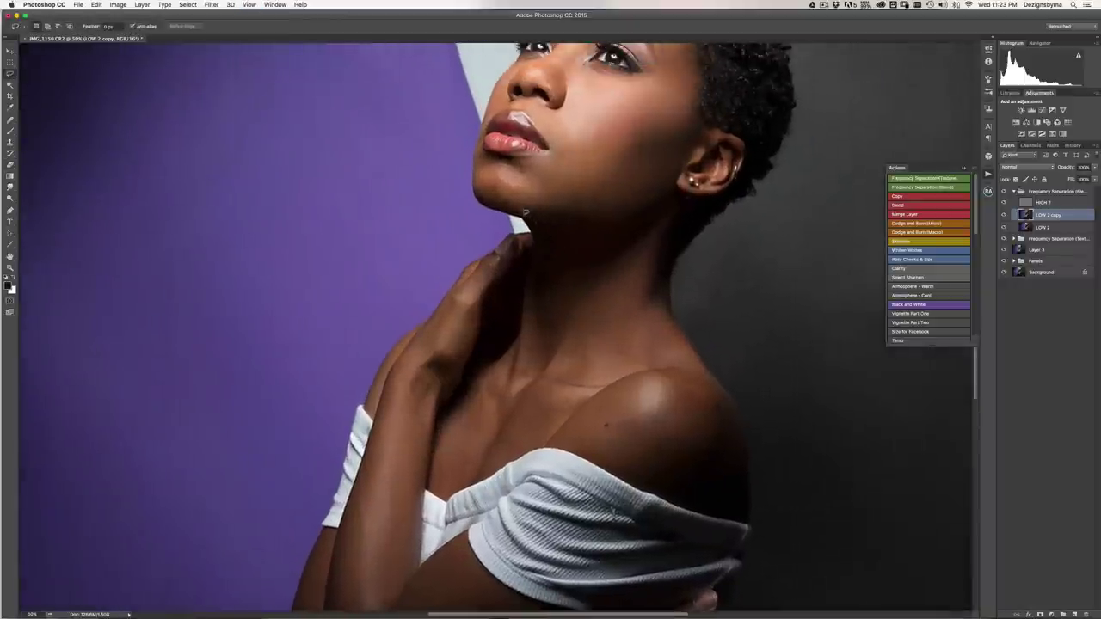
{"action": "mouse_move", "coordinate": [526, 215]}
{"action": "left_mouse_down"}
{"action": "mouse_move", "coordinate": [541, 354]}
{"action": "mouse_move", "coordinate": [678, 203]}
{"action": "mouse_move", "coordinate": [528, 214]}
{"action": "left_mouse_up"}
{"action": "left_click", "coordinate": [926, 200]}
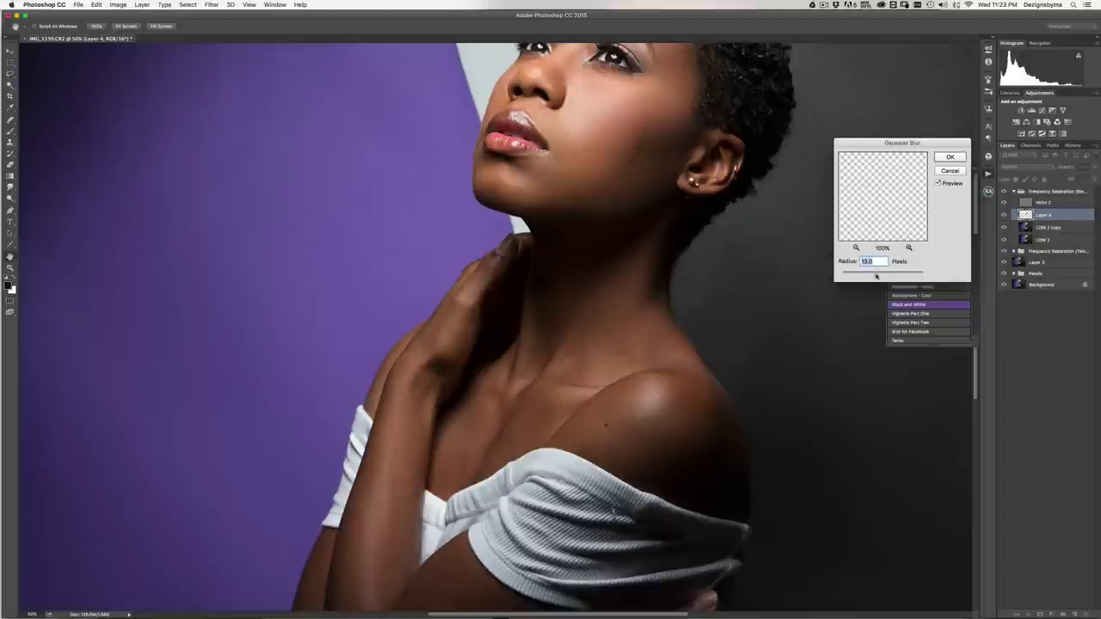
{"action": "left_click_drag", "start_coordinate": [877, 276], "coordinate": [879, 277]}
{"action": "key", "text": "Return"}
{"action": "left_click", "coordinate": [925, 215]}
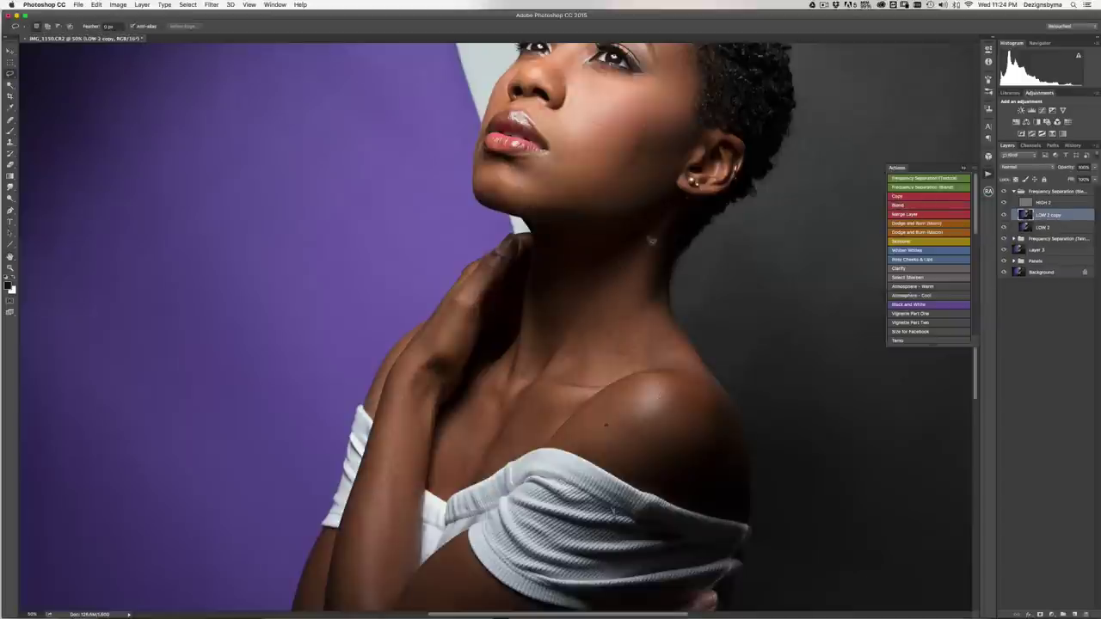
- Lasso the side of the neck from below the ear to the collarbone, copy it, Gaussian blur it about 21 pixels and merge it
{"action": "left_click_drag", "start_coordinate": [653, 232], "coordinate": [557, 361]}
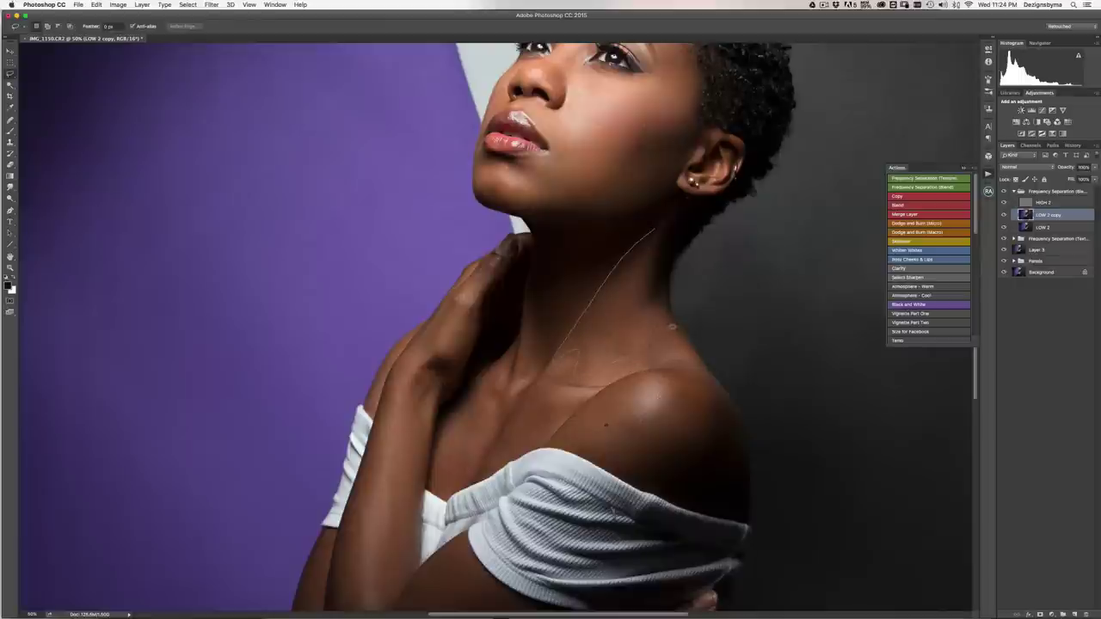
{"action": "left_click_drag", "start_coordinate": [672, 327], "coordinate": [667, 231]}
{"action": "left_click", "coordinate": [922, 199]}
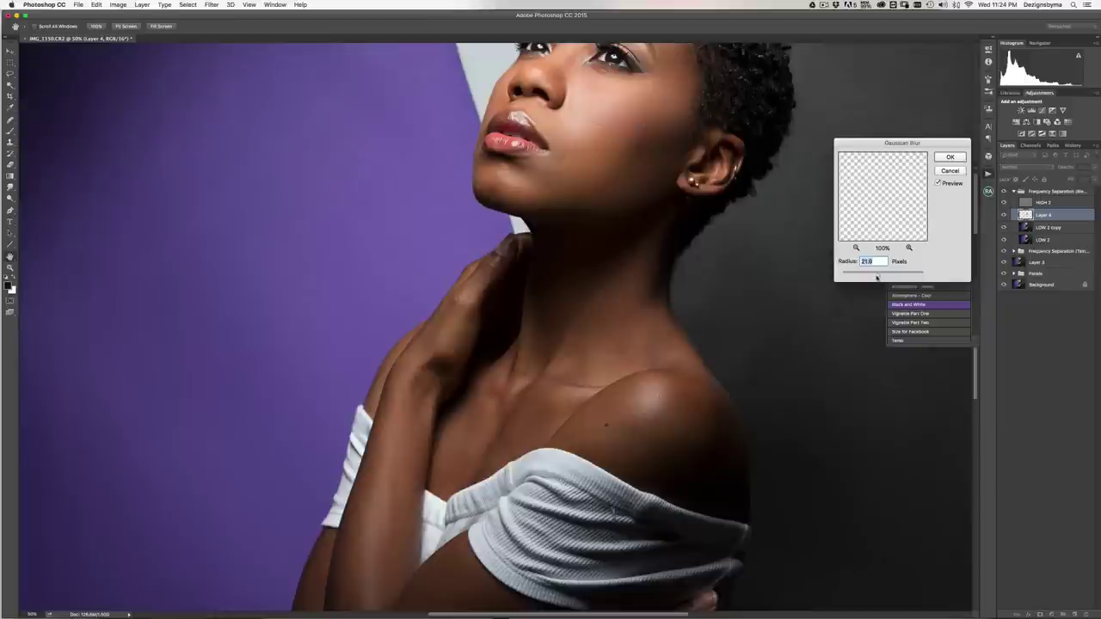
{"action": "left_click_drag", "start_coordinate": [878, 277], "coordinate": [881, 275]}
{"action": "key", "text": "Return"}
{"action": "left_click", "coordinate": [918, 215]}
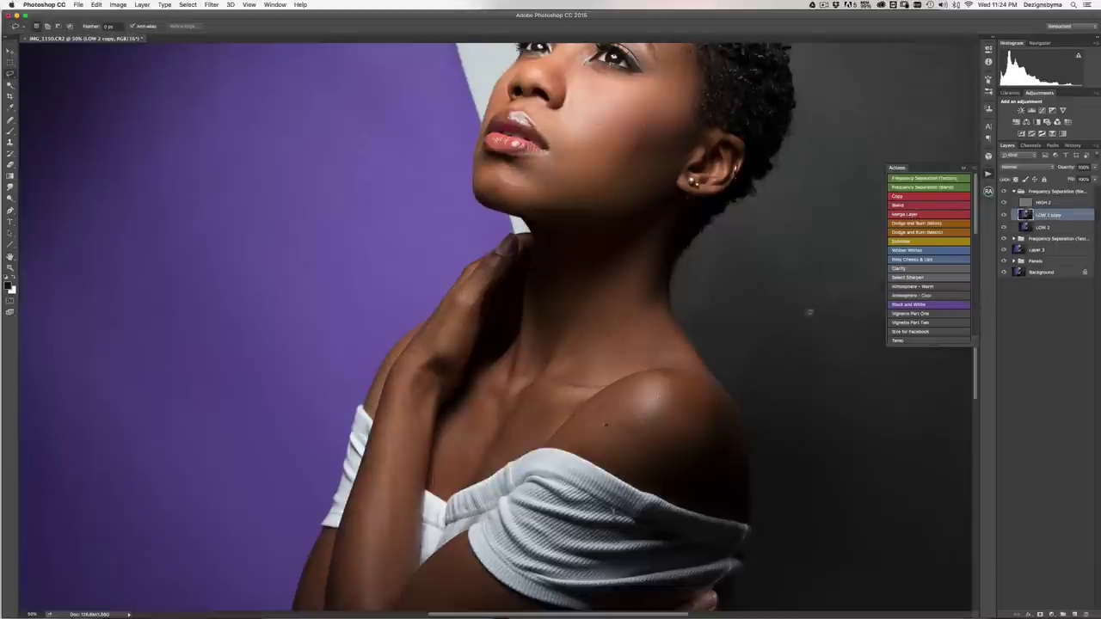
{"action": "key", "text": "super+plus"}
{"action": "key", "text": "super+plus"}
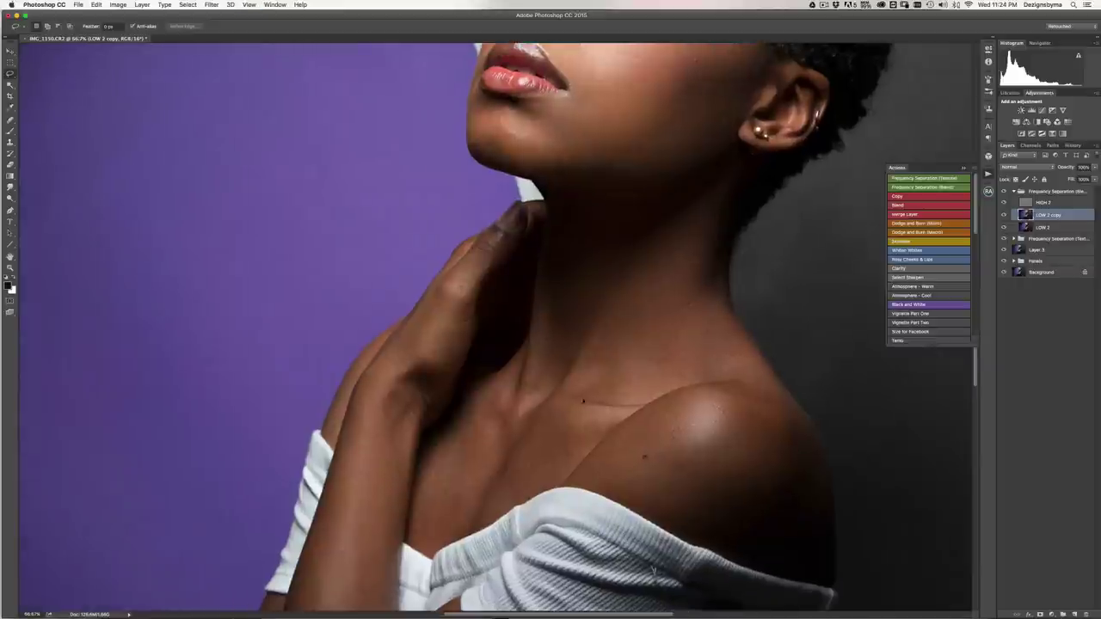
{"action": "key", "text": "super+minus"}
{"action": "key", "text": "super+plus"}
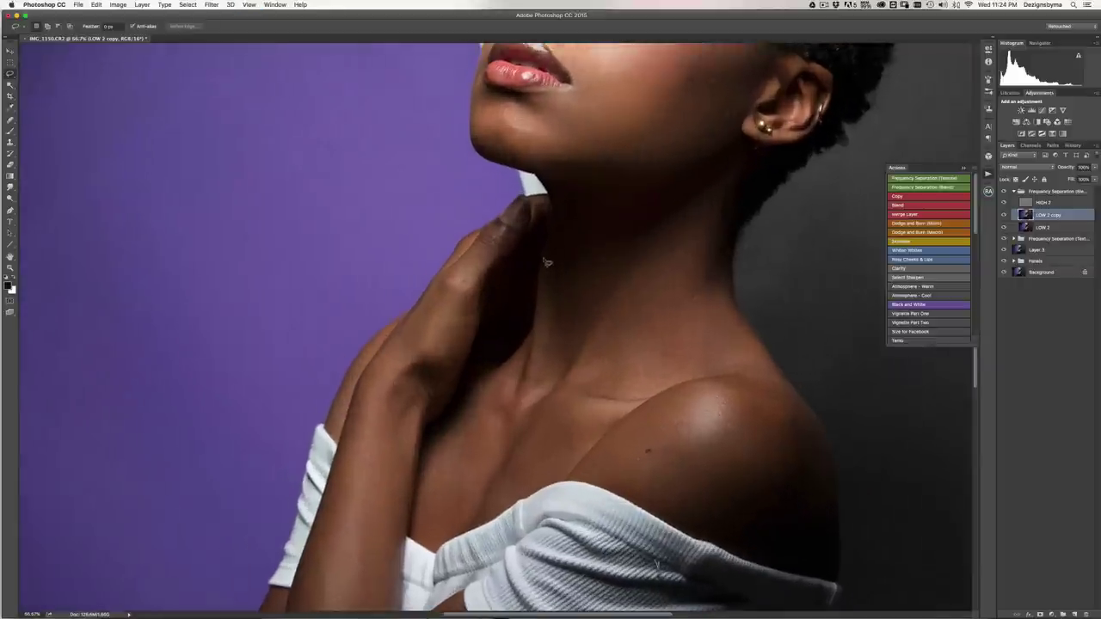
{"action": "left_click_drag", "start_coordinate": [551, 247], "coordinate": [521, 403]}
{"action": "left_click_drag", "start_coordinate": [547, 360], "coordinate": [560, 236]}
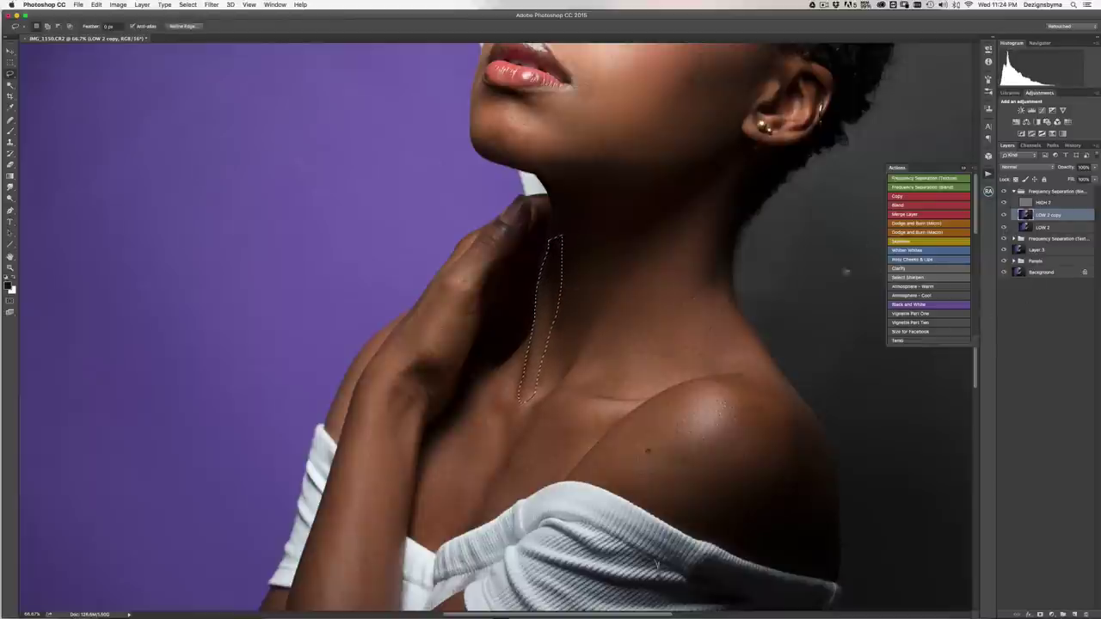
{"action": "key", "text": "ctrl+d"}
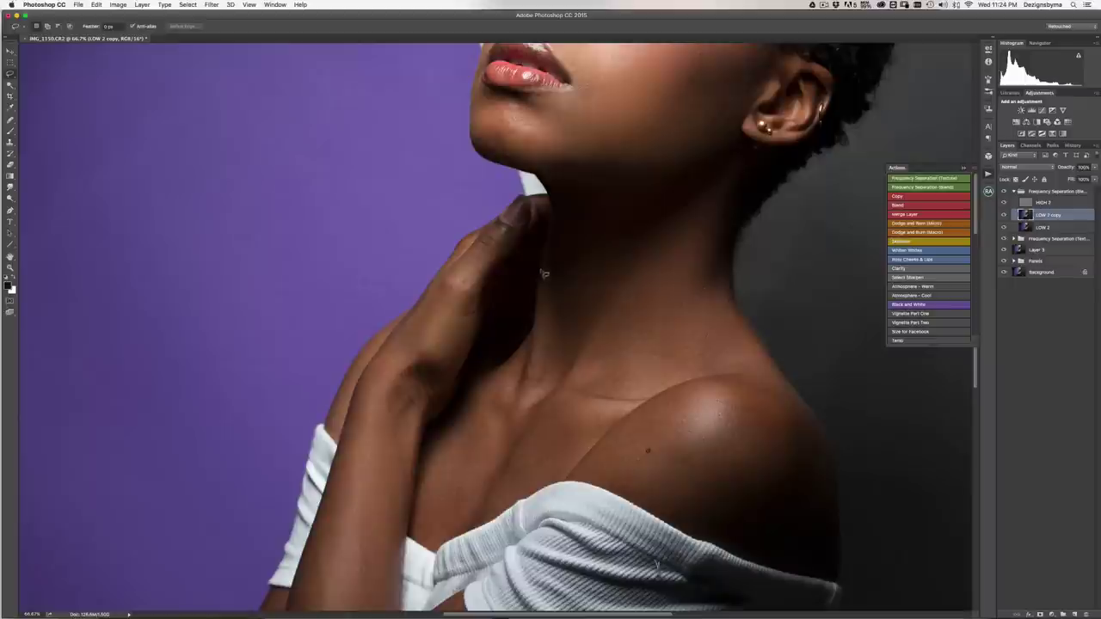
- Lasso a narrow vertical strip along the front edge of the neck, copy it to a new layer and set its blend mode to Screen
{"action": "mouse_move", "coordinate": [547, 263]}
{"action": "left_mouse_down"}
{"action": "mouse_move", "coordinate": [526, 387]}
{"action": "mouse_move", "coordinate": [542, 378]}
{"action": "mouse_move", "coordinate": [556, 333]}
{"action": "mouse_move", "coordinate": [547, 263]}
{"action": "left_mouse_up"}
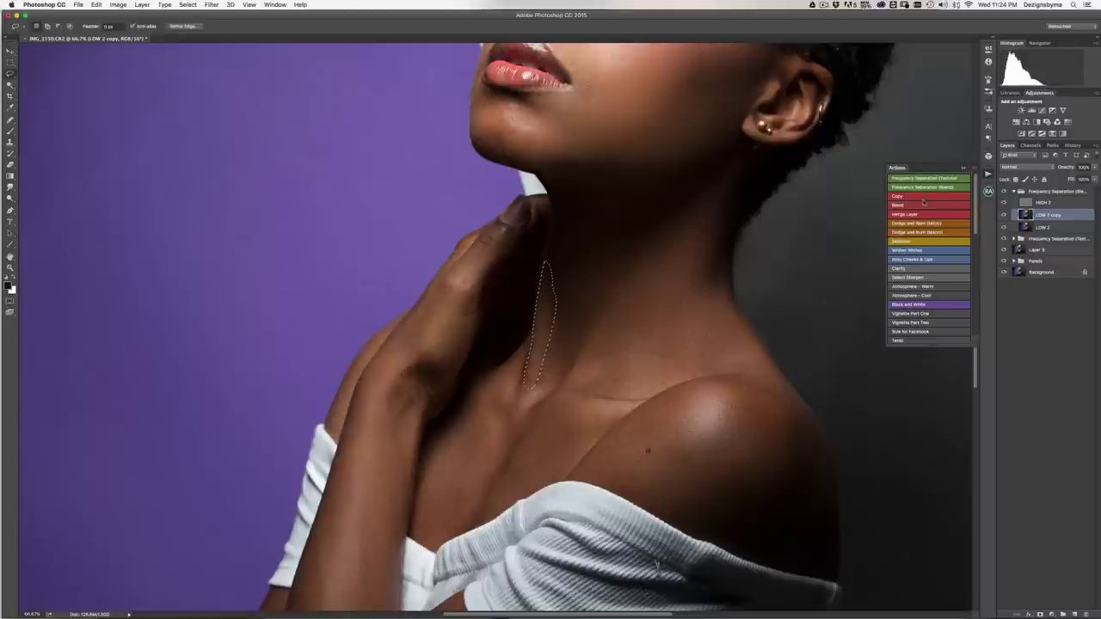
{"action": "left_click", "coordinate": [923, 199]}
{"action": "left_click", "coordinate": [1008, 168]}
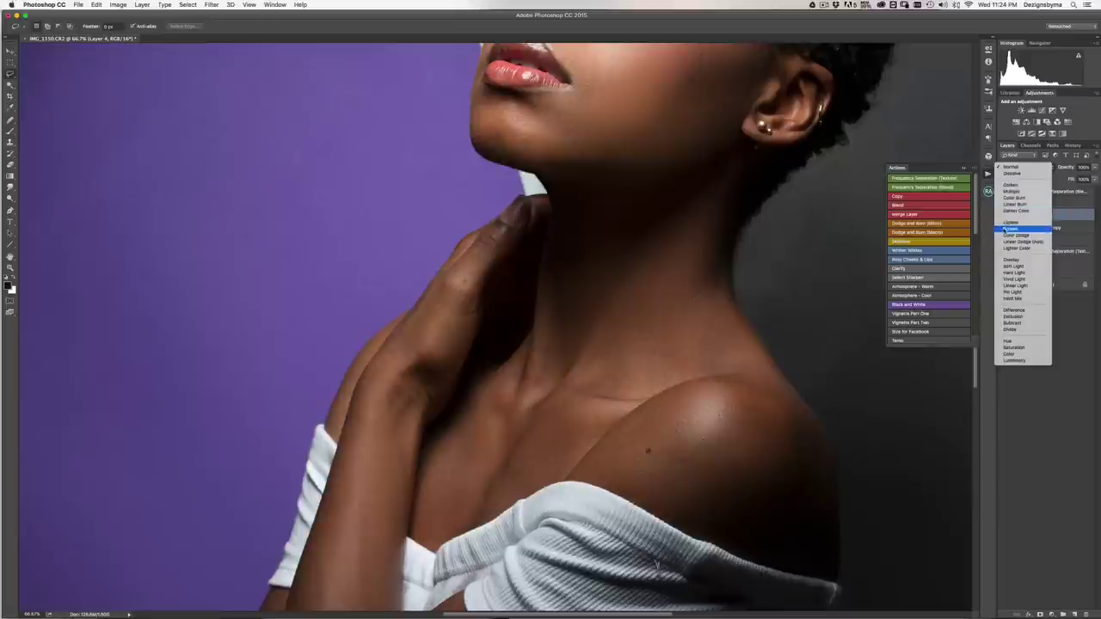
{"action": "left_click", "coordinate": [1002, 229]}
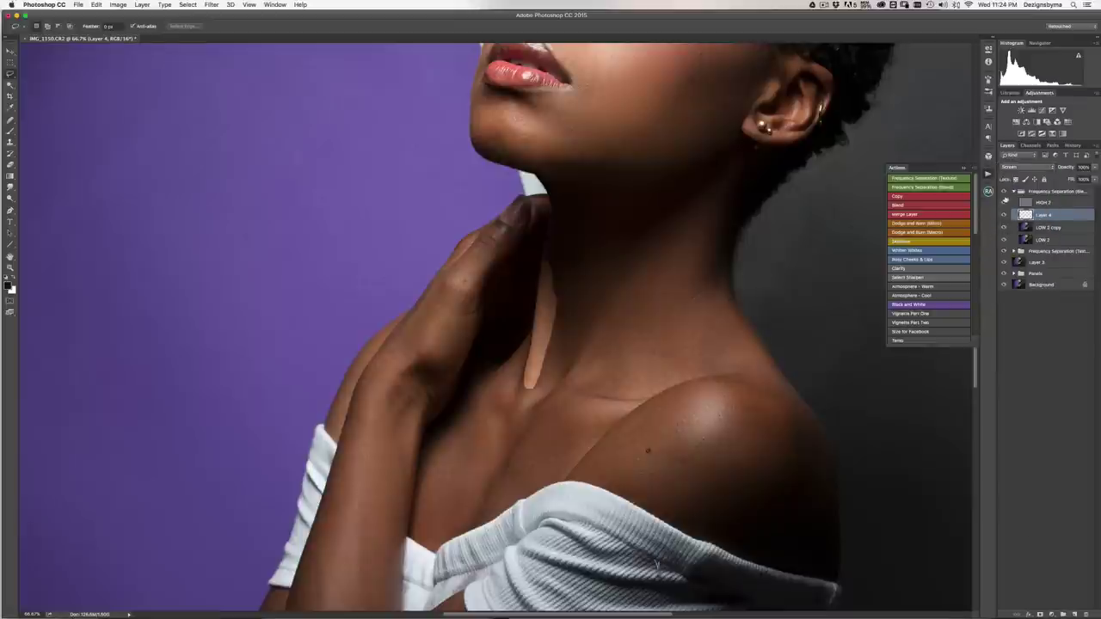
- Gaussian blur the Screen-mode neck strip 13 pixels on its own unmerged layer and lower the layer's fill
{"action": "left_click", "coordinate": [941, 212]}
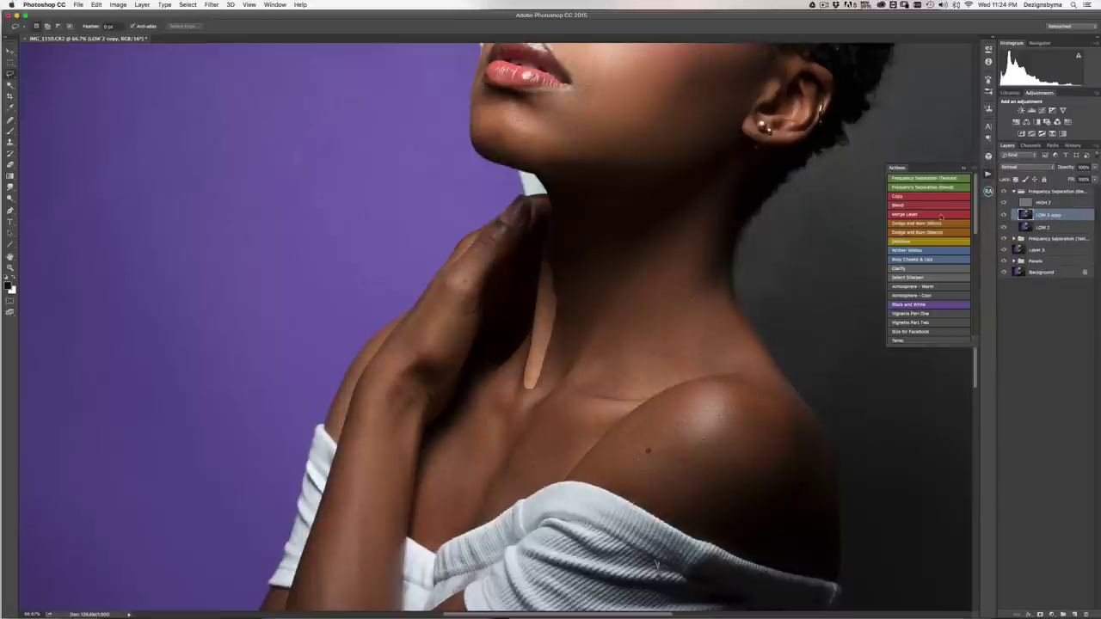
{"action": "key", "text": "super+z"}
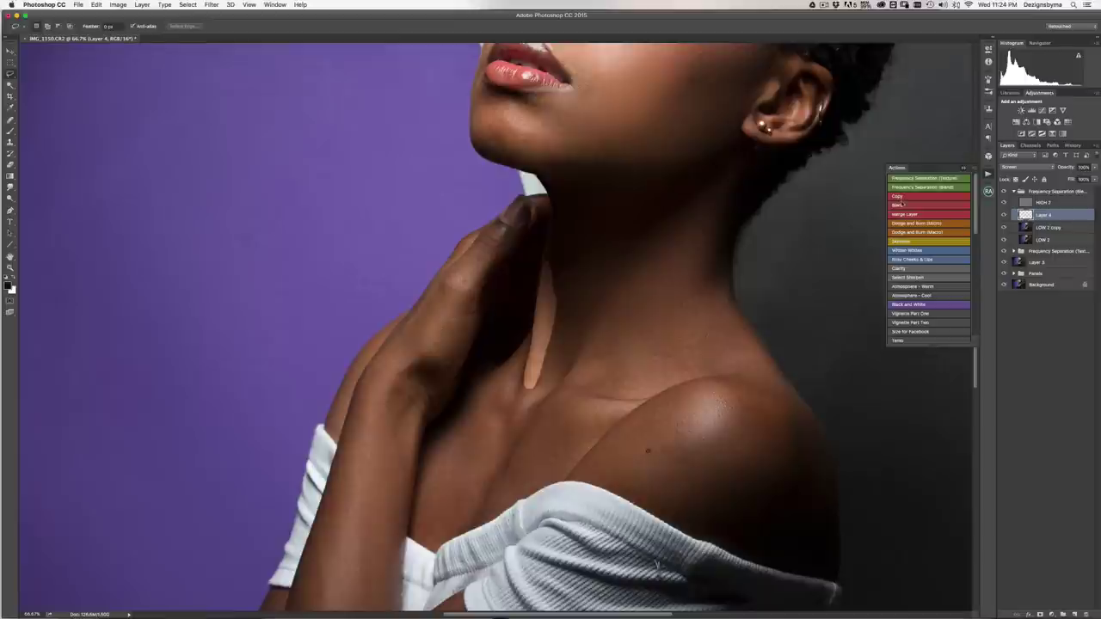
{"action": "left_click", "coordinate": [899, 206]}
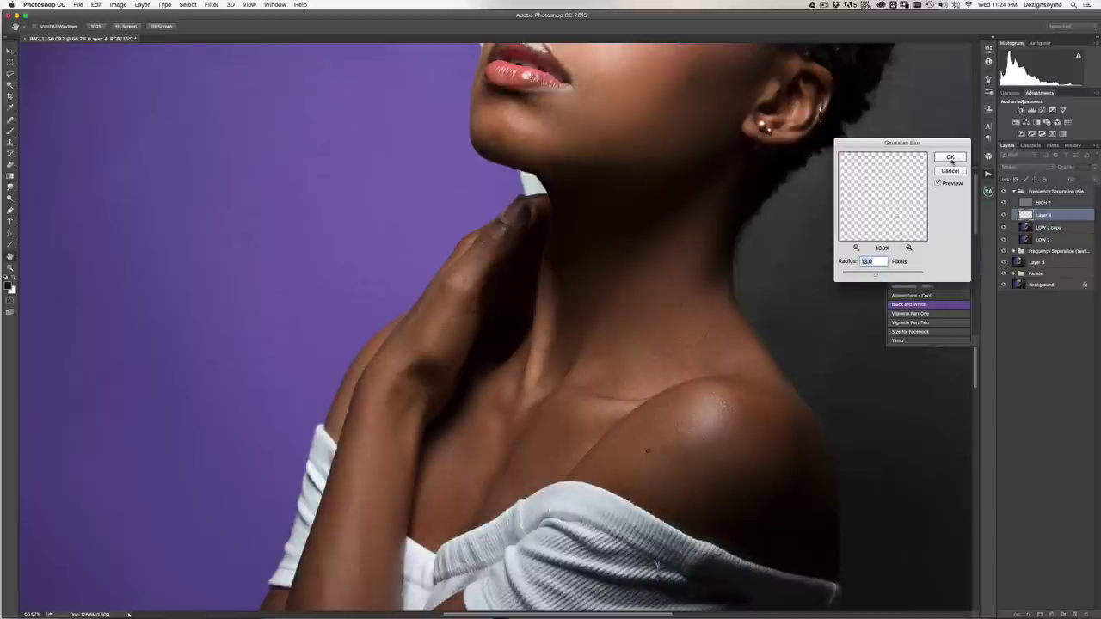
{"action": "left_click", "coordinate": [950, 157]}
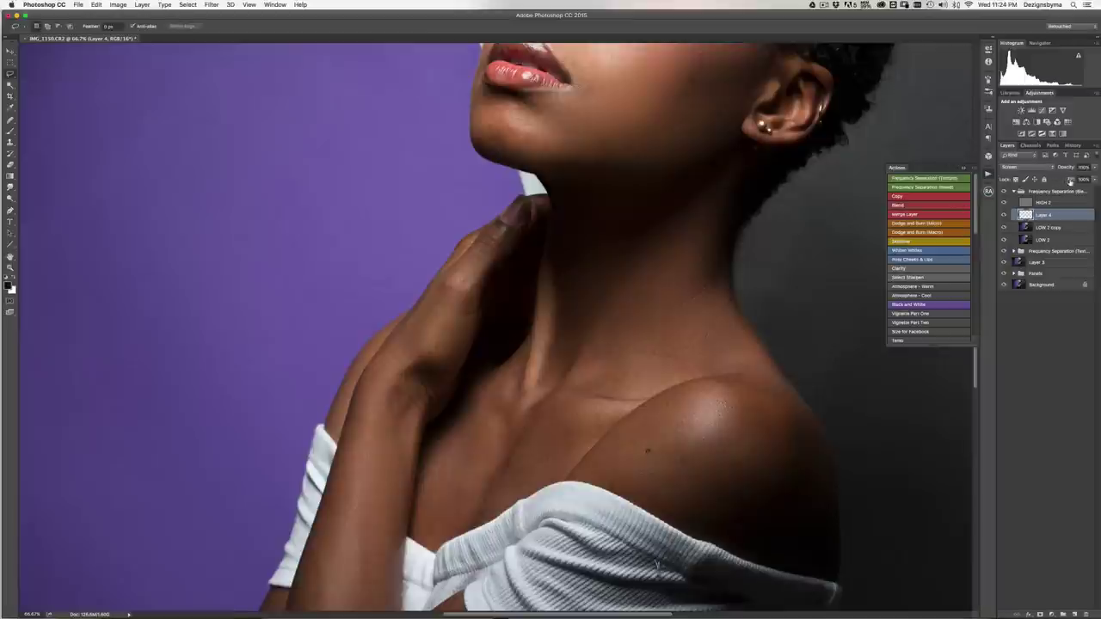
{"action": "left_click", "coordinate": [1071, 179]}
{"action": "left_click_drag", "start_coordinate": [1059, 183], "coordinate": [1047, 182]}
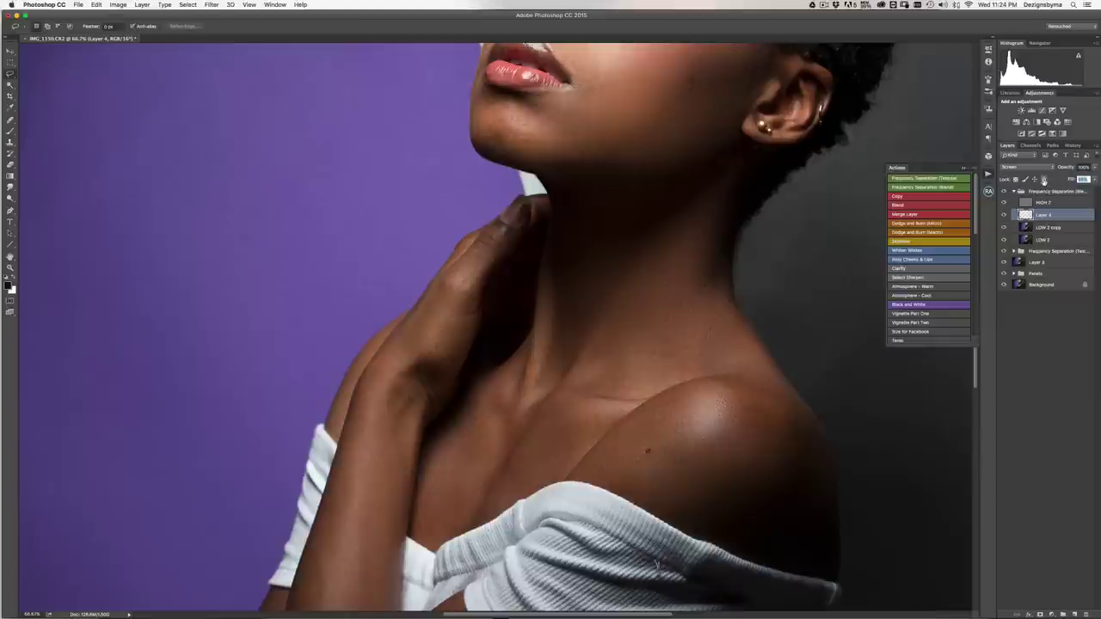
- Examine how the brightened neck strip blends with the surrounding skin at several magnifications
{"action": "key", "text": "super+minus"}
{"action": "key", "text": "super+minus"}
{"action": "key", "text": "super+minus"}
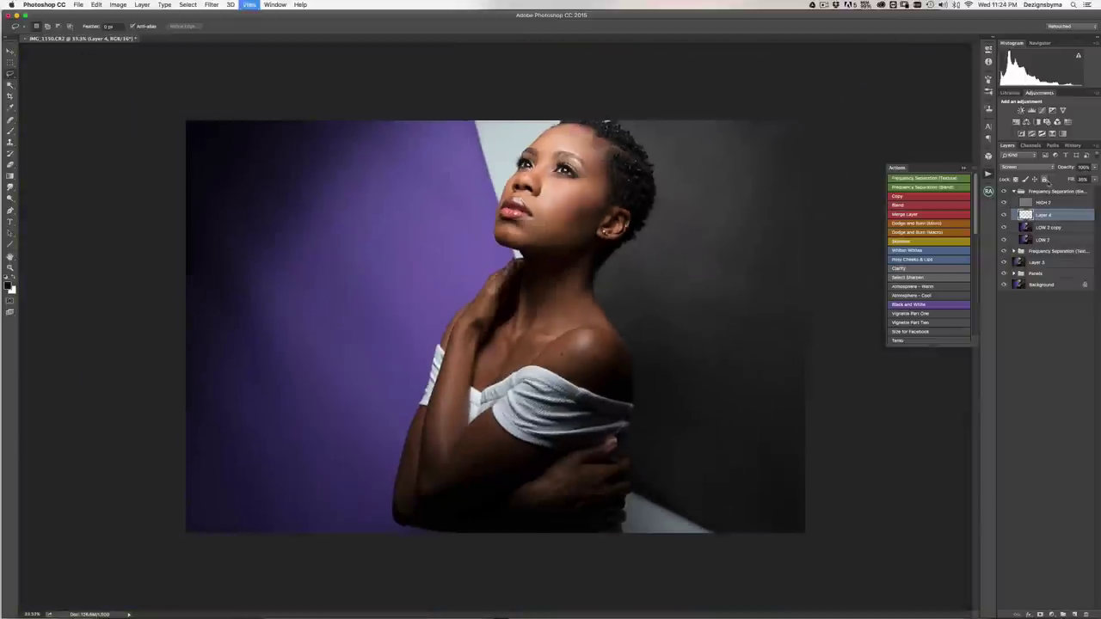
{"action": "key", "text": "super+plus"}
{"action": "key", "text": "super+plus"}
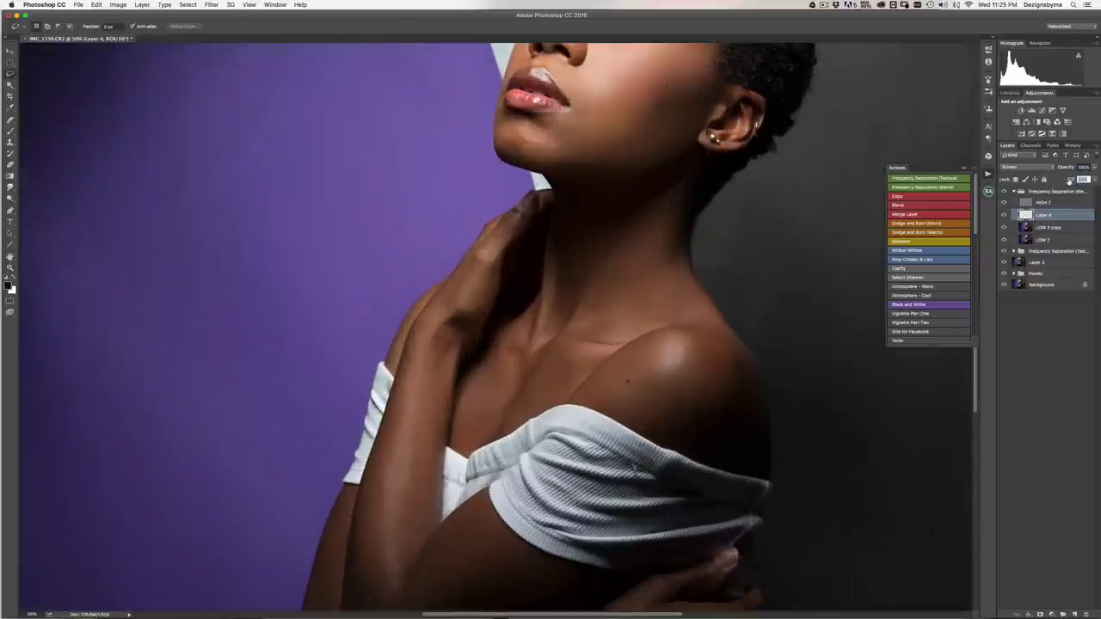
{"action": "key", "text": "super+minus"}
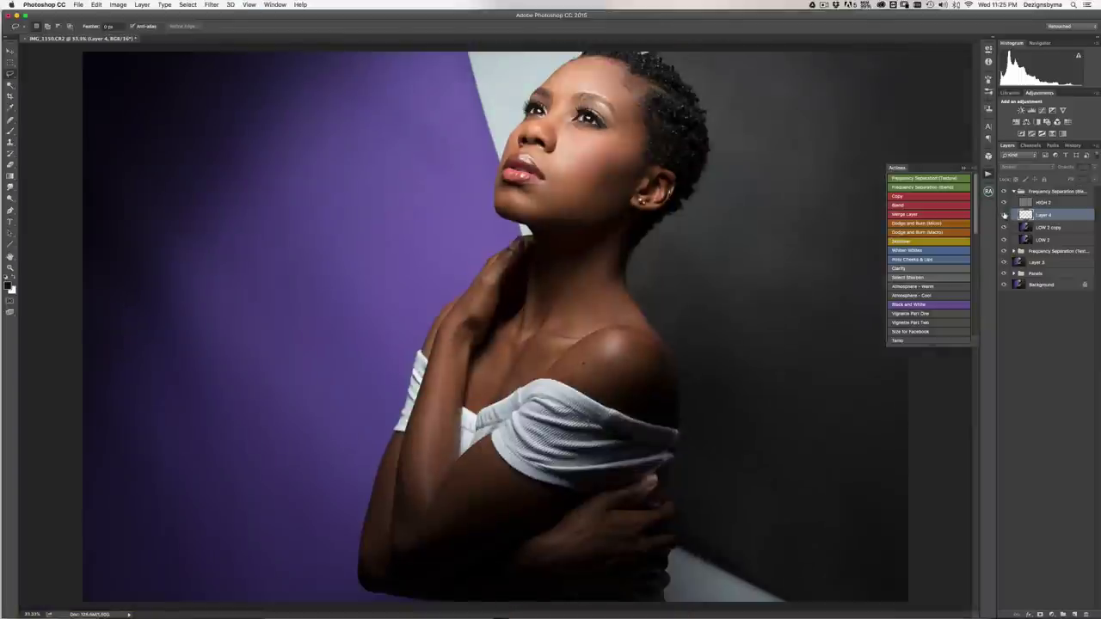
{"action": "key", "text": "super+minus"}
{"action": "key", "text": "super+plus"}
{"action": "key", "text": "super+plus"}
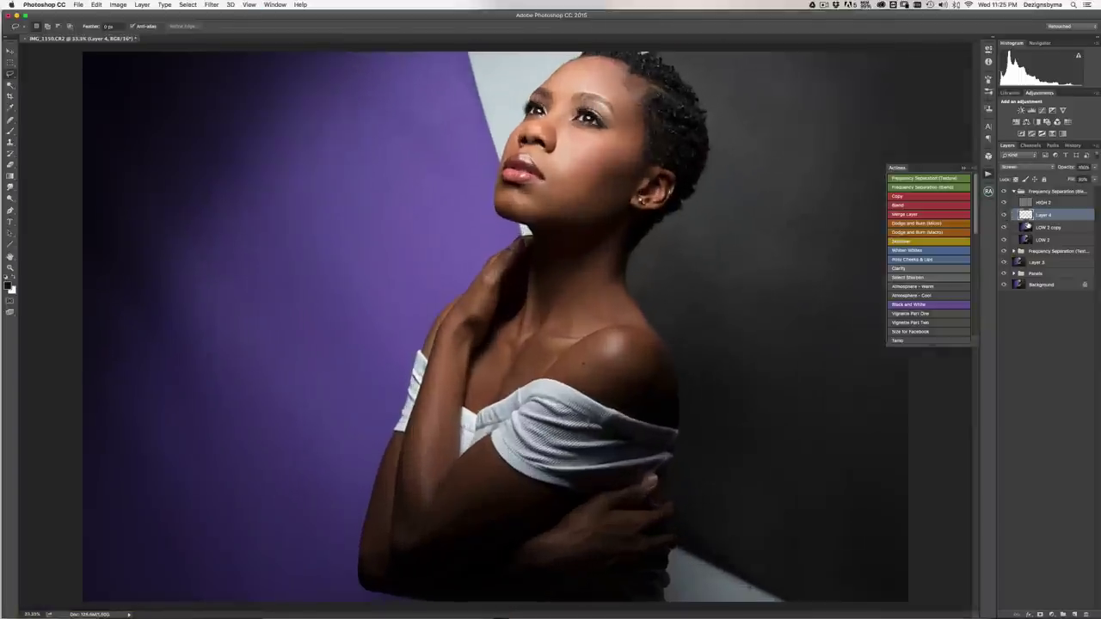
- Merge the brightened neck strip, then copy a lassoed diagonal strip along the neck tendon to a new layer in Screen blend mode
{"action": "key", "text": "super+plus"}
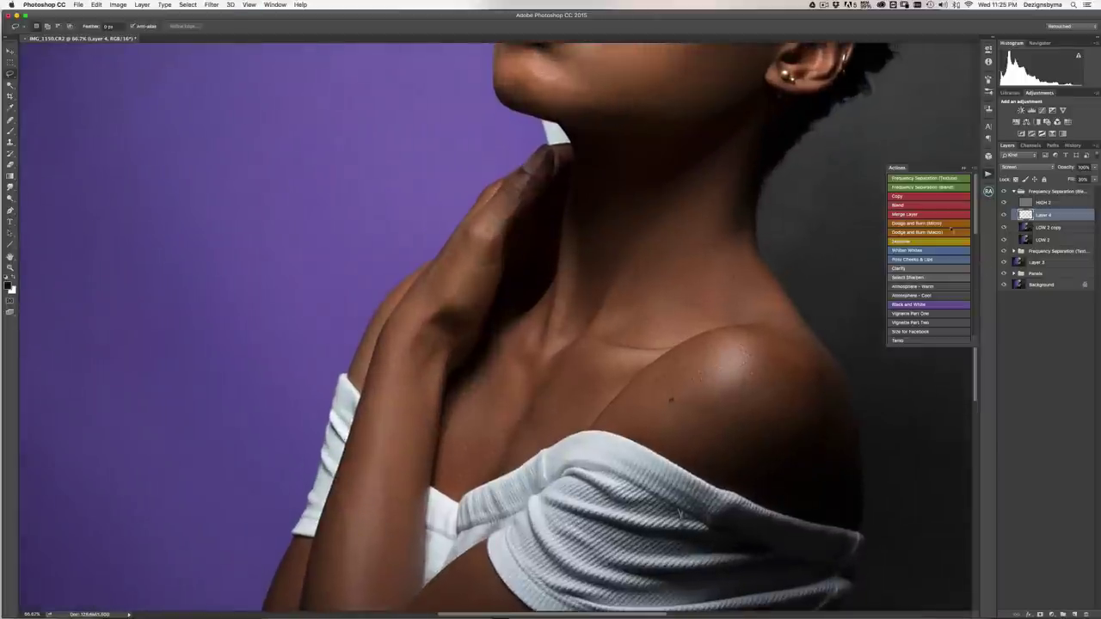
{"action": "left_click", "coordinate": [931, 214]}
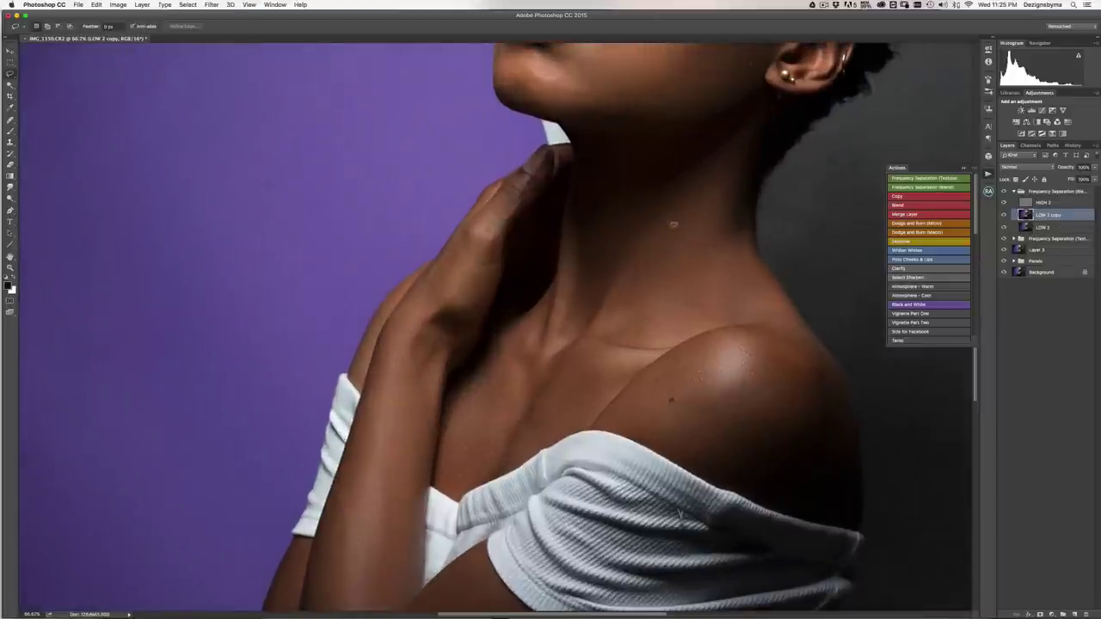
{"action": "mouse_move", "coordinate": [670, 220]}
{"action": "left_mouse_down"}
{"action": "mouse_move", "coordinate": [567, 359]}
{"action": "mouse_move", "coordinate": [589, 354]}
{"action": "mouse_move", "coordinate": [614, 324]}
{"action": "mouse_move", "coordinate": [671, 222]}
{"action": "left_mouse_up"}
{"action": "key", "text": "ctrl+j"}
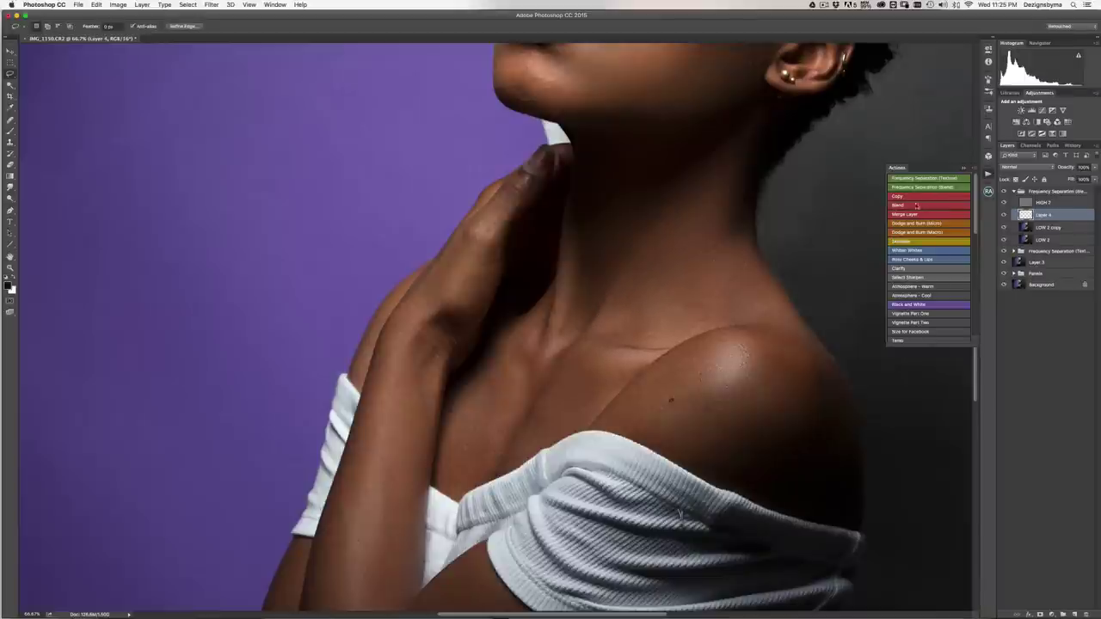
{"action": "left_click", "coordinate": [1020, 167]}
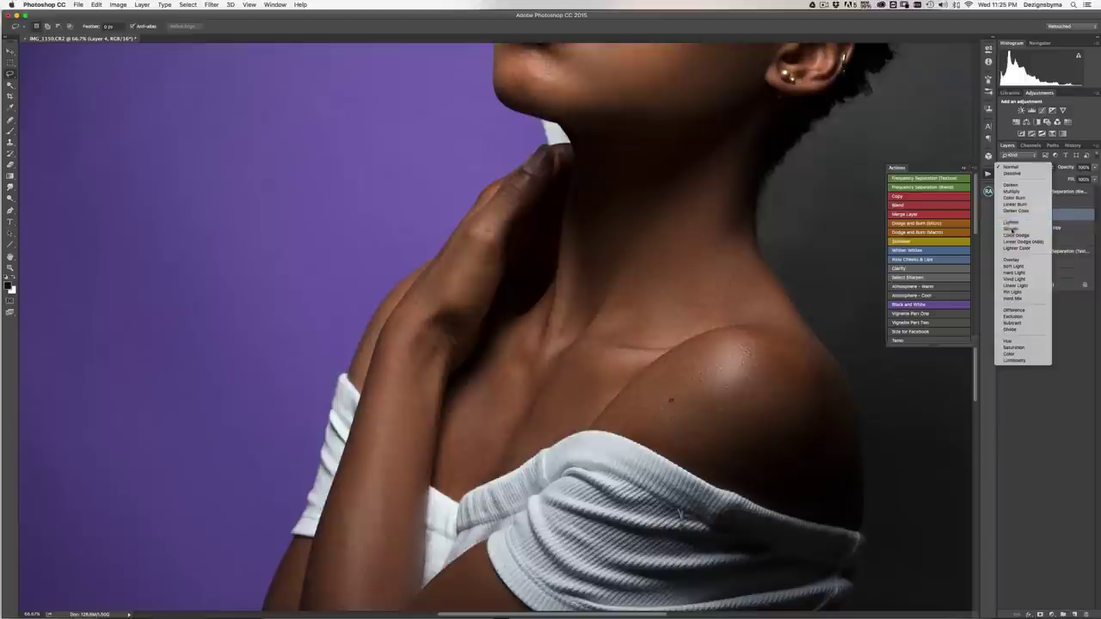
{"action": "left_click", "coordinate": [1023, 236]}
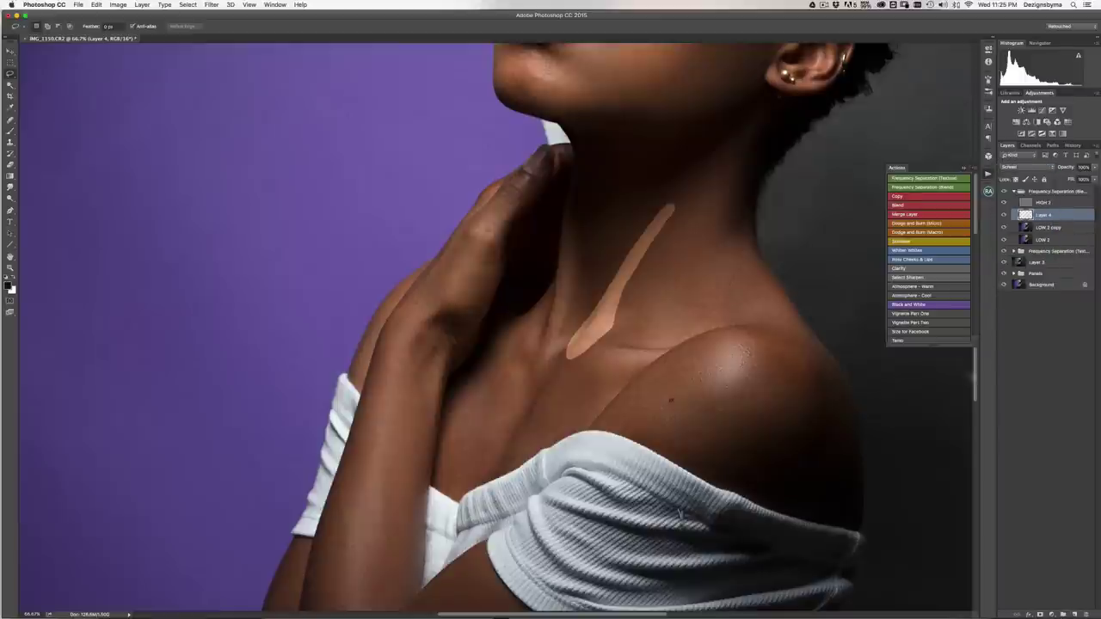
- Gaussian blur the diagonal neck strip 13 pixels and reduce its layer fill to 30%
{"action": "left_click", "coordinate": [929, 207]}
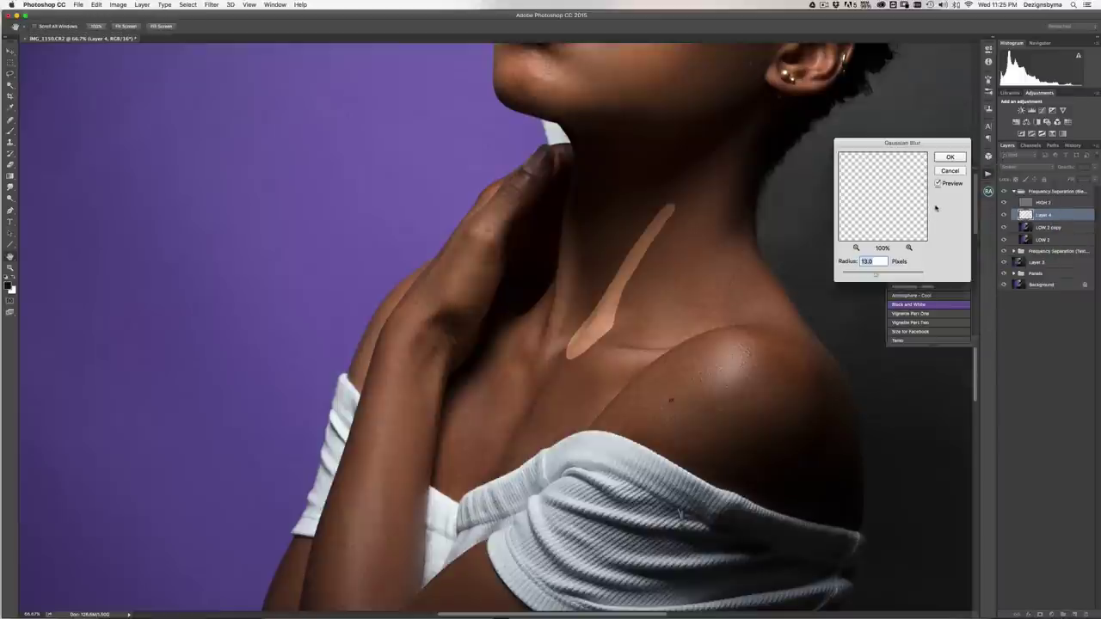
{"action": "left_click", "coordinate": [950, 158]}
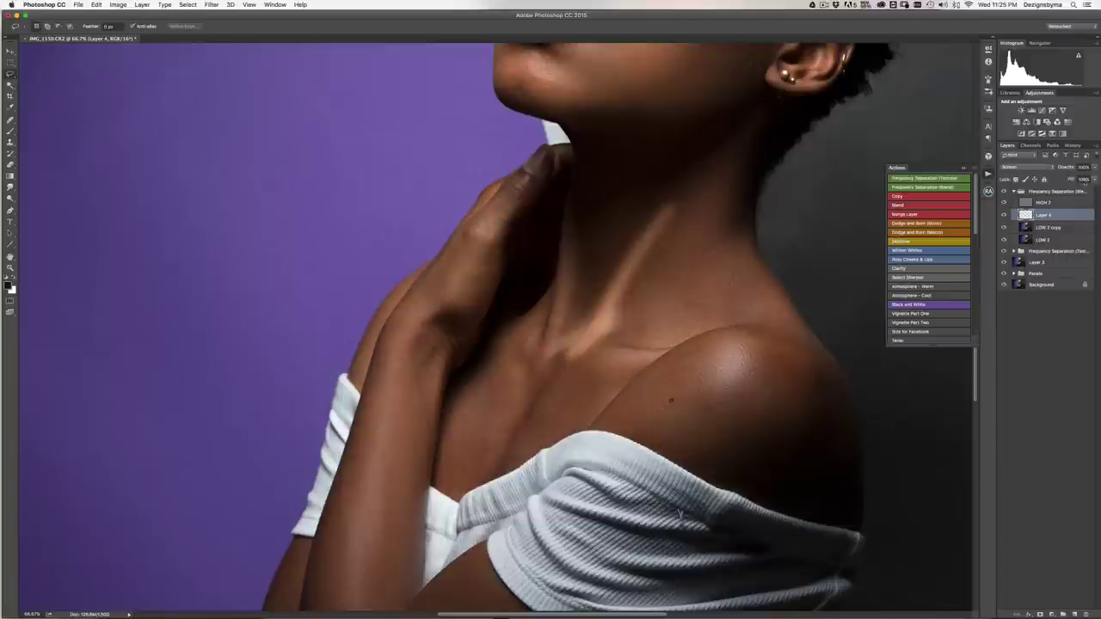
{"action": "left_click_drag", "start_coordinate": [1088, 180], "coordinate": [1063, 197]}
{"action": "type", "text": "30"}
{"action": "key", "text": "super+minus"}
{"action": "key", "text": "super+minus"}
{"action": "key", "text": "super+minus"}
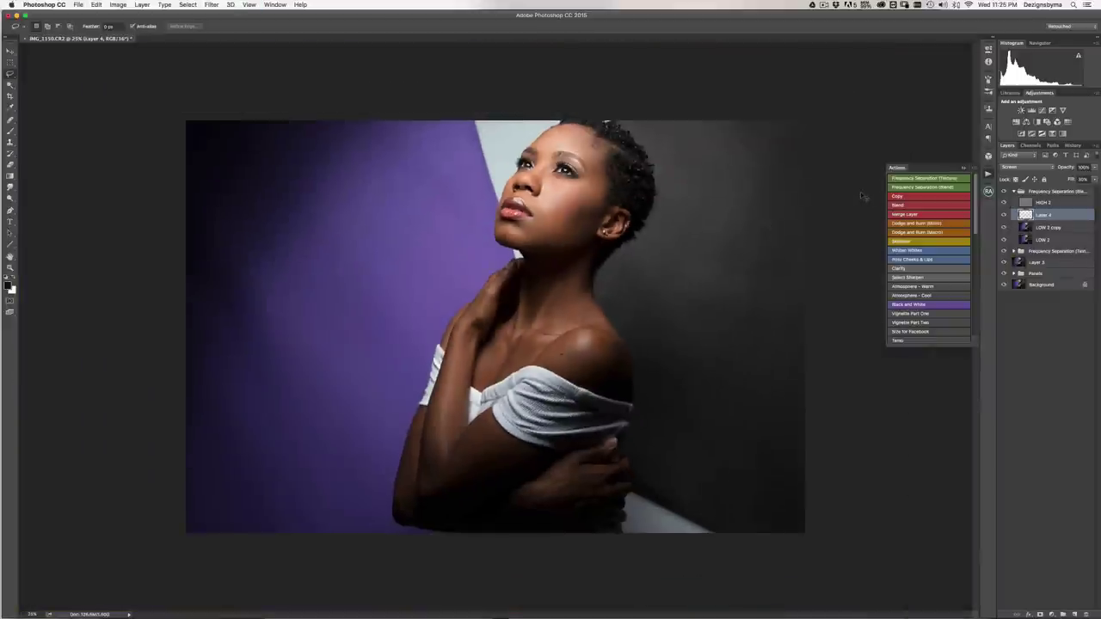
{"action": "key", "text": "super+minus"}
{"action": "key", "text": "super+plus"}
{"action": "key", "text": "super+plus"}
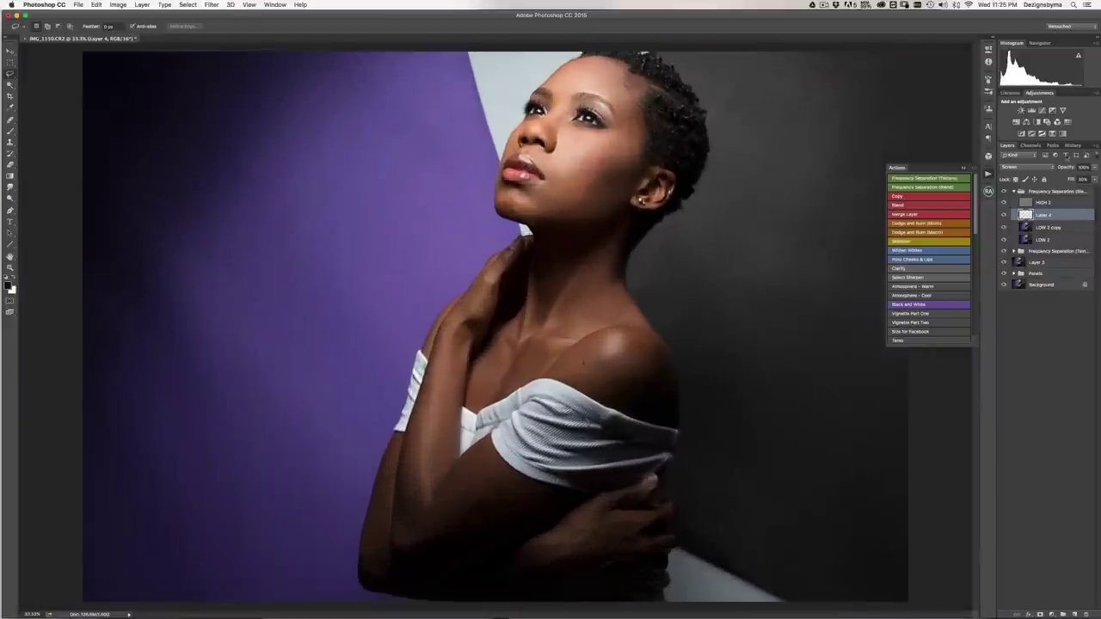
- Lower the diagonal strip layer's fill further to about 13%, checking the blend against the whole portrait
{"action": "left_click", "coordinate": [1070, 181]}
{"action": "type", "text": "25"}
{"action": "left_click", "coordinate": [11, 165]}
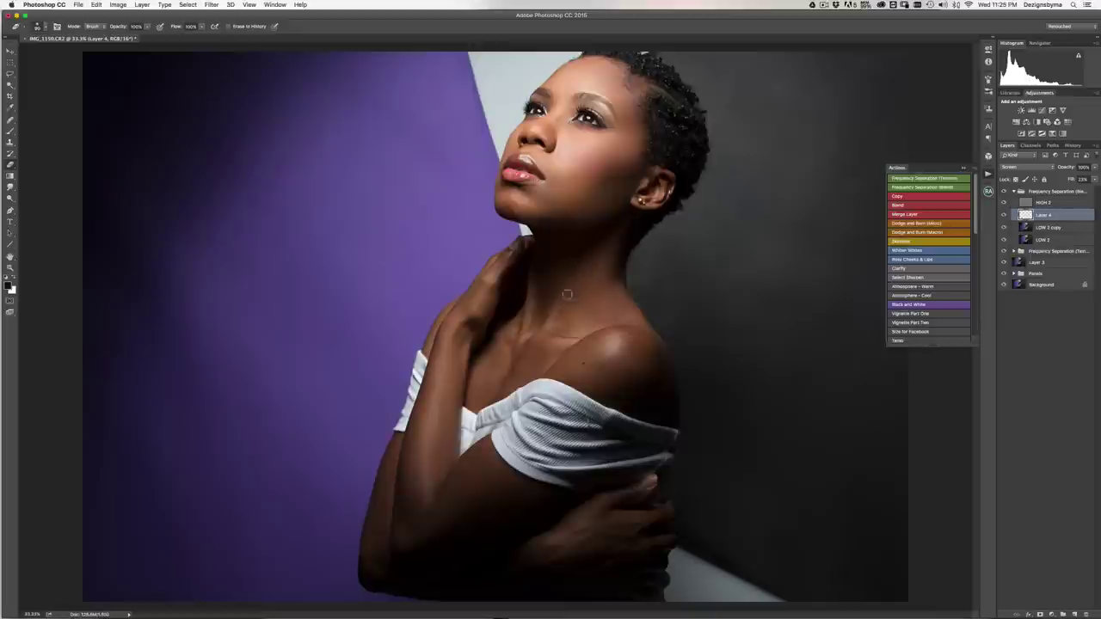
{"action": "key", "text": "super+minus"}
{"action": "key", "text": "super+plus"}
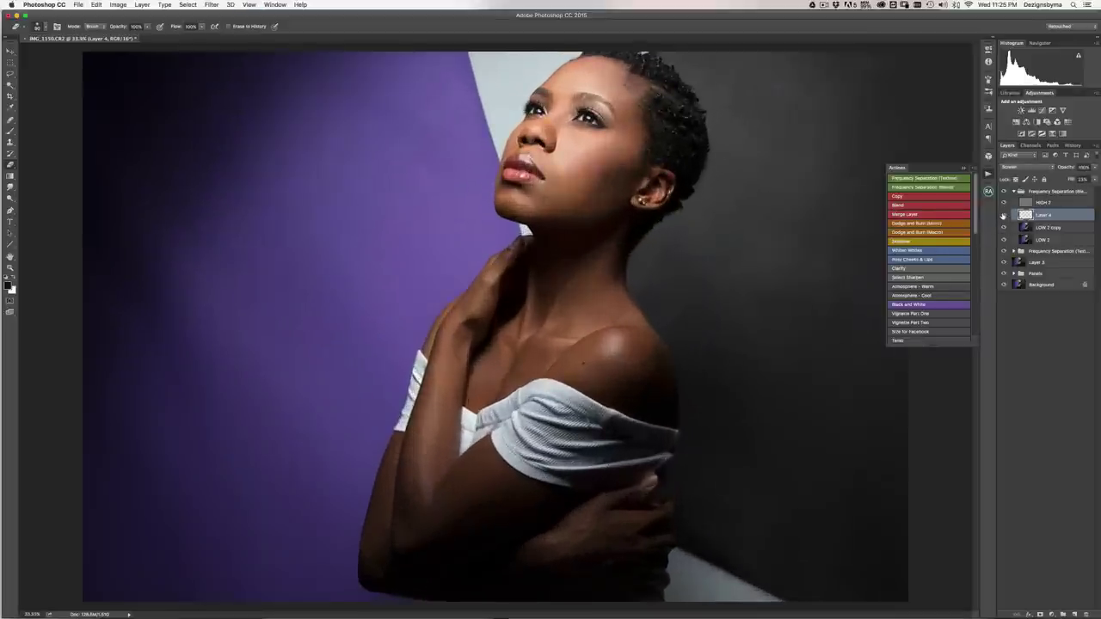
{"action": "left_click", "coordinate": [1071, 179]}
{"action": "left_click_drag", "start_coordinate": [1066, 181], "coordinate": [1069, 180]}
{"action": "key", "text": "super+minus"}
{"action": "key", "text": "super+minus"}
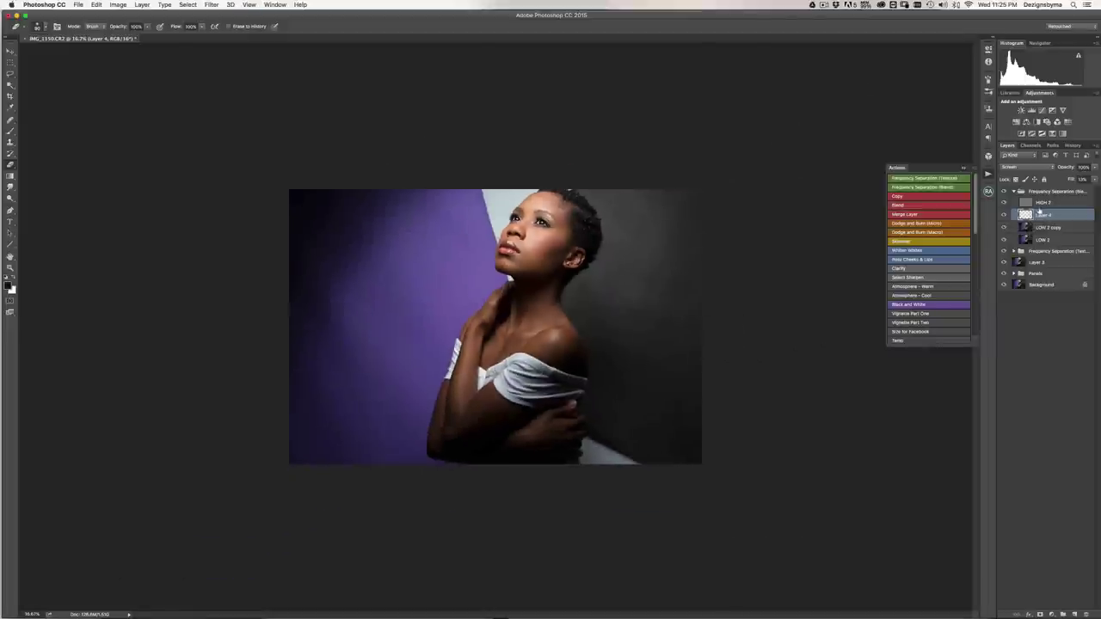
{"action": "key", "text": "super+plus"}
{"action": "key", "text": "super+plus"}
{"action": "key", "text": "super+plus"}
{"action": "key", "text": "super+plus"}
{"action": "key", "text": "super+minus"}
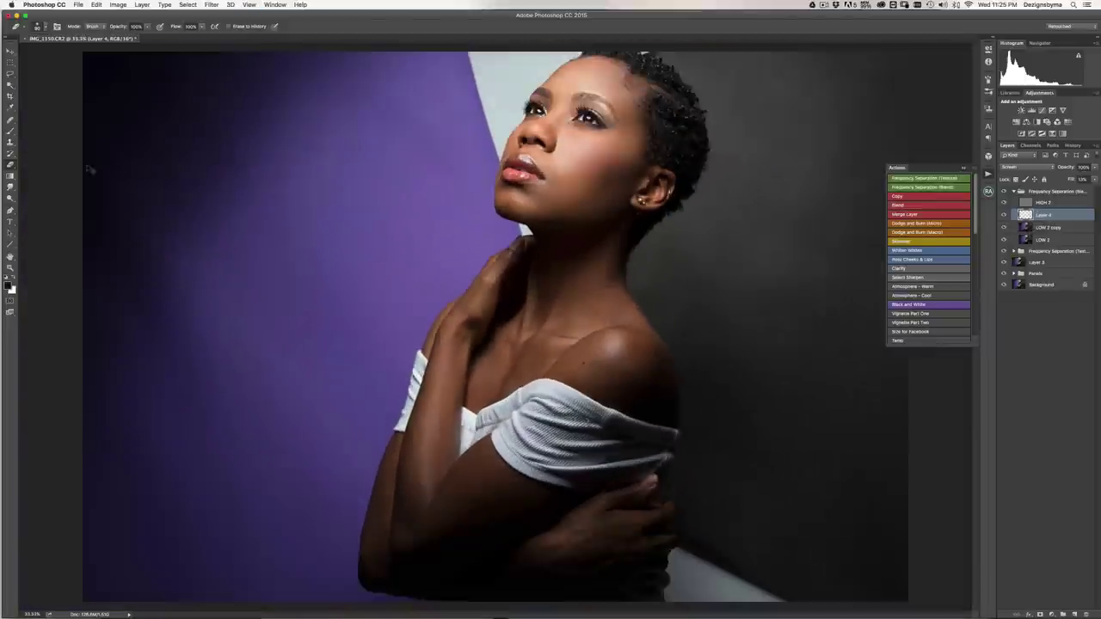
- Lasso the skin at the base of the neck, Gaussian blur its copy 20.4 pixels and merge it
{"action": "key", "text": "super+plus"}
{"action": "left_click", "coordinate": [10, 75]}
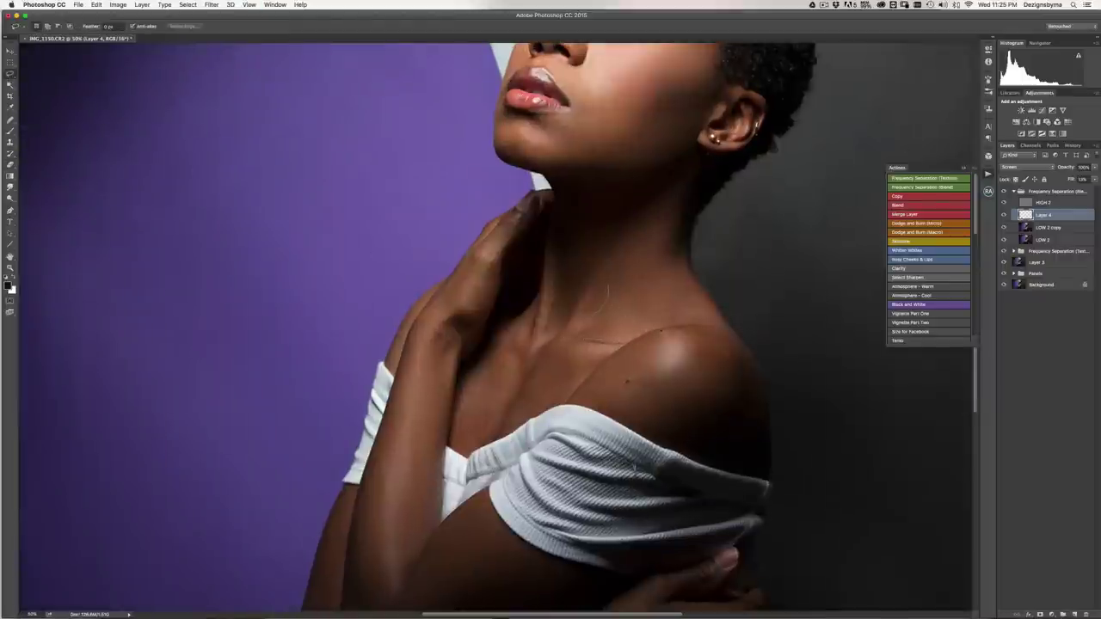
{"action": "left_click", "coordinate": [906, 206]}
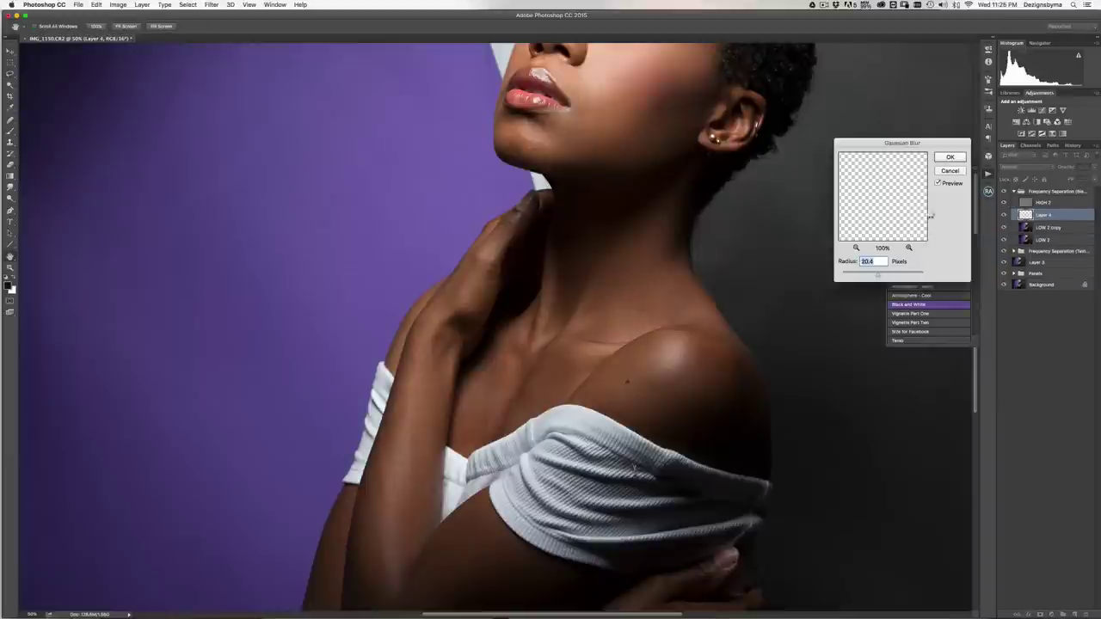
{"action": "key", "text": "Return"}
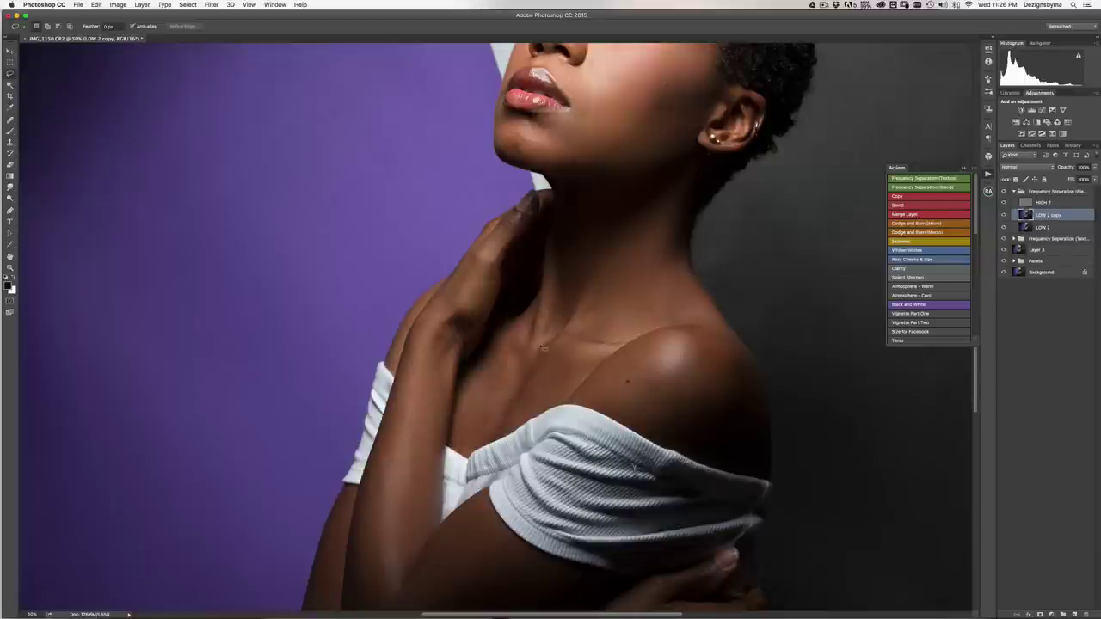
- Lasso the chest between the collarbone and the dress, Gaussian blur its copy, erase the spill at its edges and merge it
{"action": "mouse_move", "coordinate": [544, 351]}
{"action": "left_mouse_down"}
{"action": "mouse_move", "coordinate": [542, 379]}
{"action": "mouse_move", "coordinate": [514, 422]}
{"action": "left_mouse_up"}
{"action": "left_click_drag", "start_coordinate": [584, 385], "coordinate": [606, 357]}
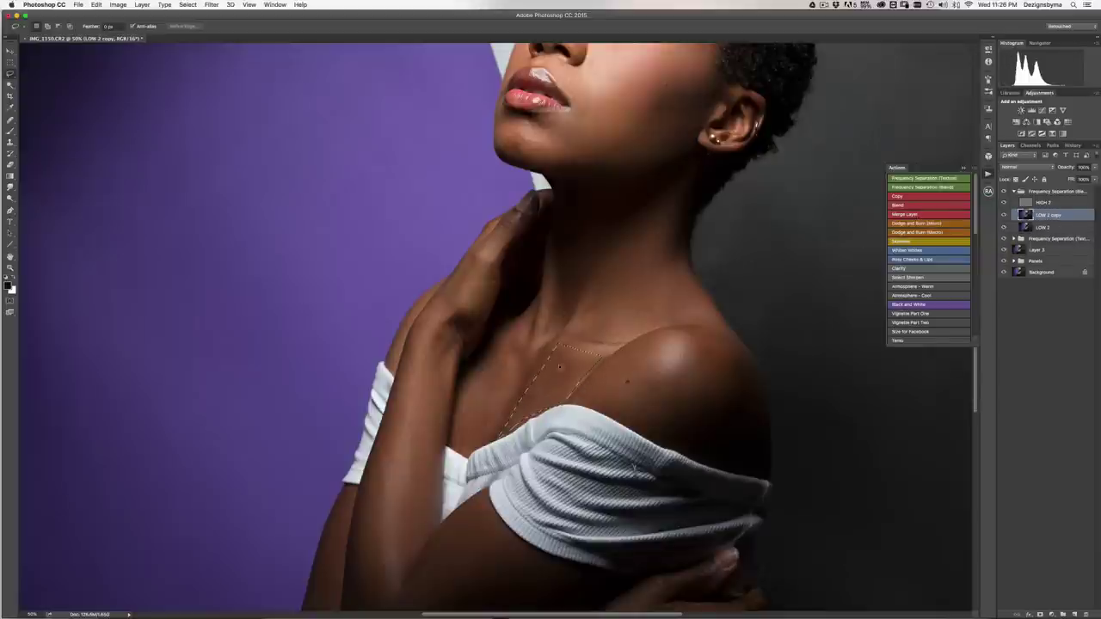
{"action": "left_click", "coordinate": [900, 198]}
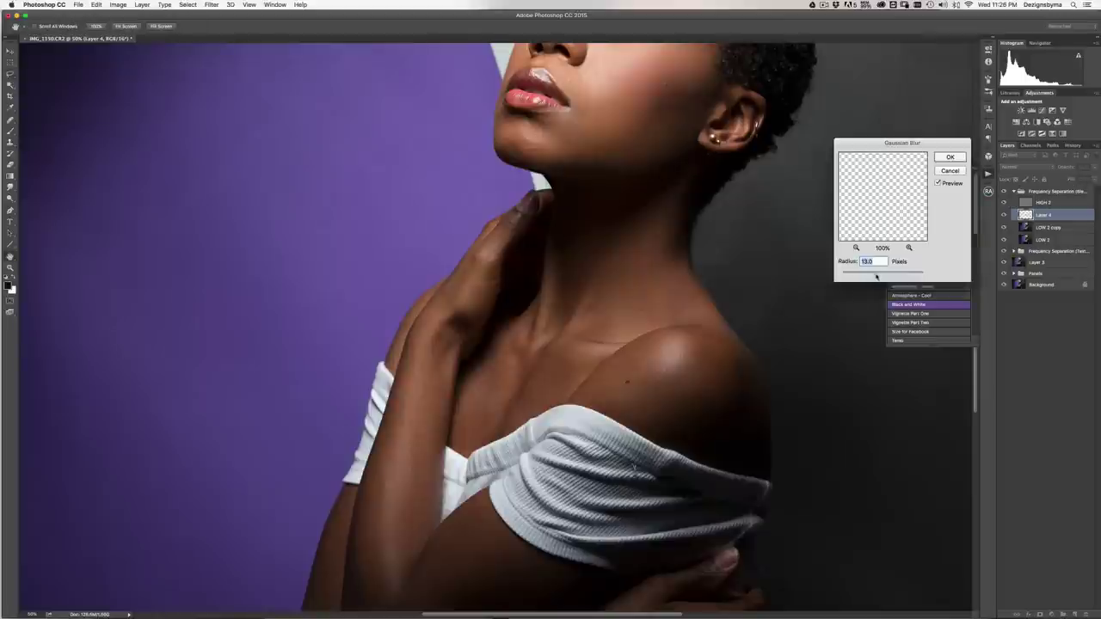
{"action": "left_click_drag", "start_coordinate": [876, 276], "coordinate": [878, 277]}
{"action": "key", "text": "Return"}
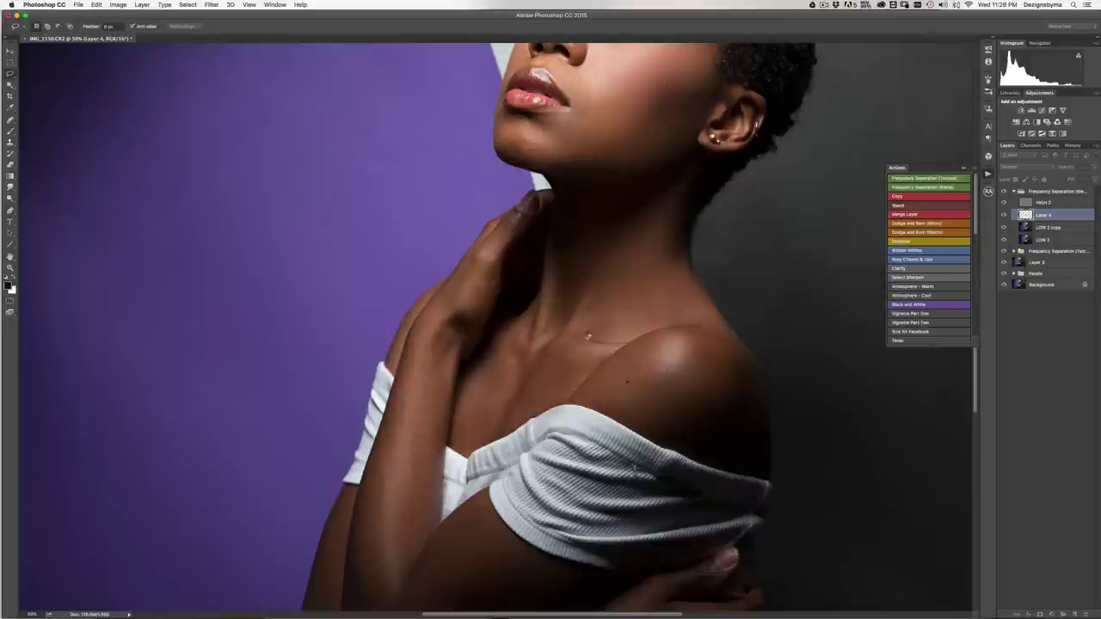
{"action": "key", "text": "e"}
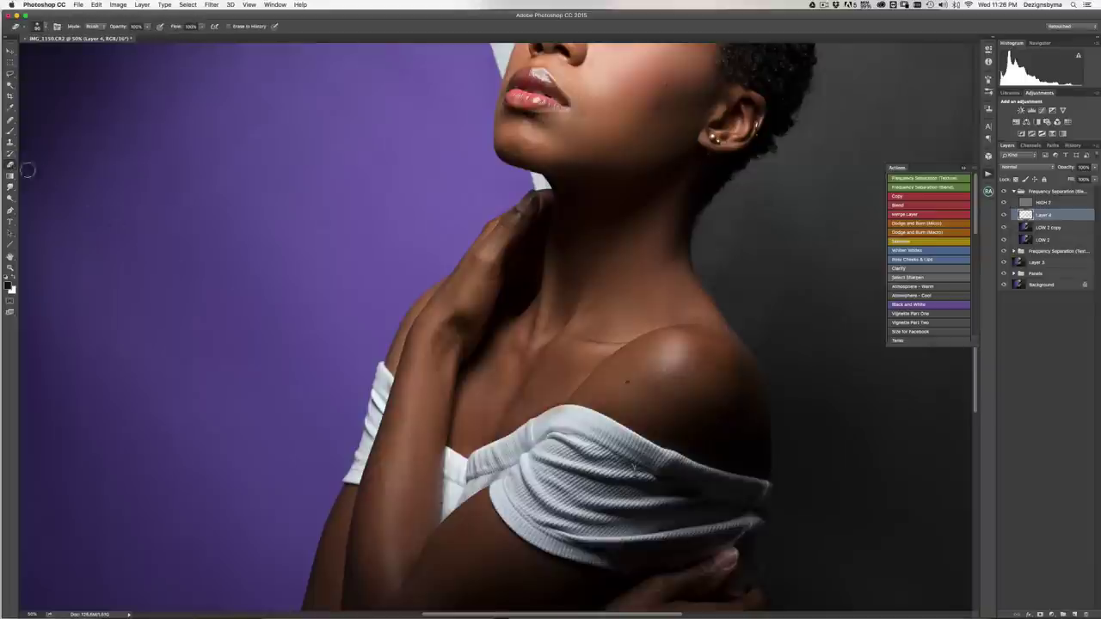
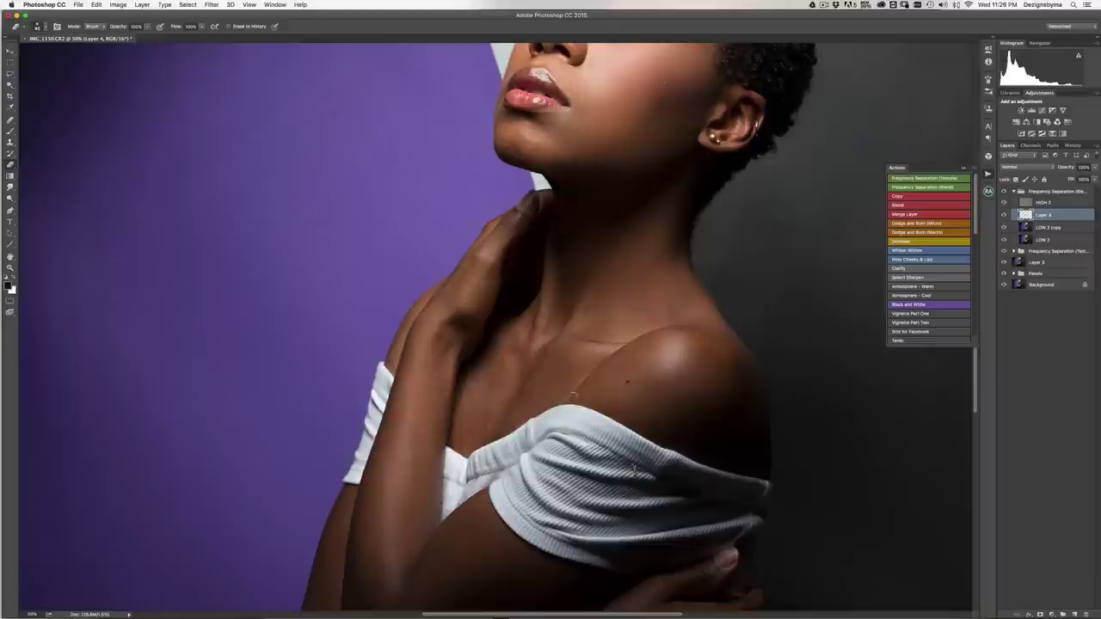
{"action": "left_click", "coordinate": [918, 214]}
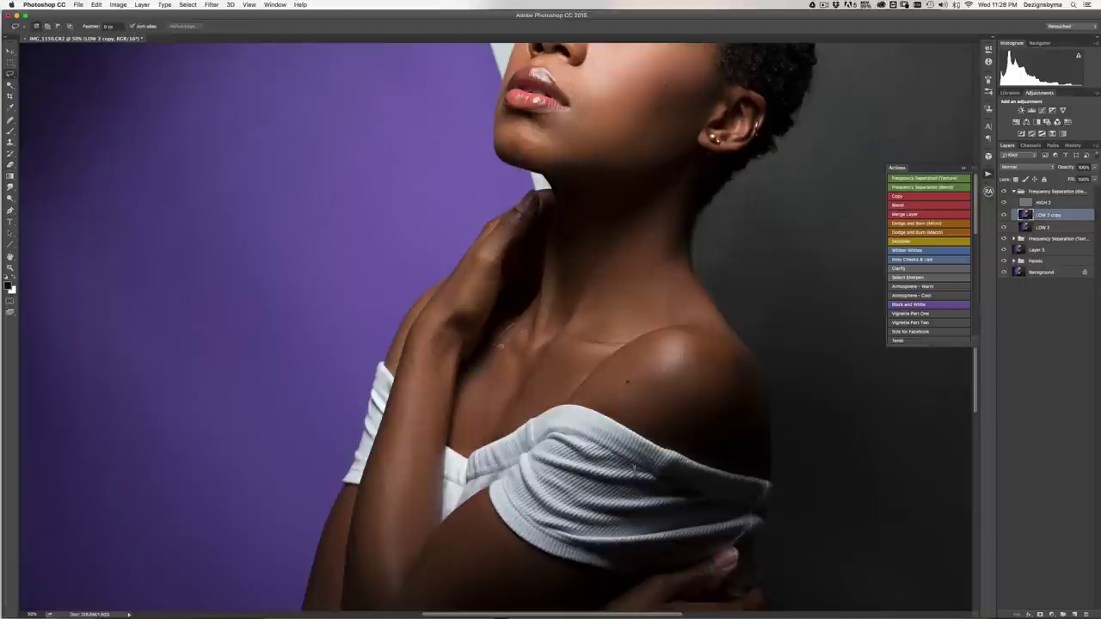
- Lasso the chest skin beside the raised arm, copy it, Gaussian blur it 23.3 pixels and merge it
{"action": "left_click_drag", "start_coordinate": [471, 385], "coordinate": [457, 436]}
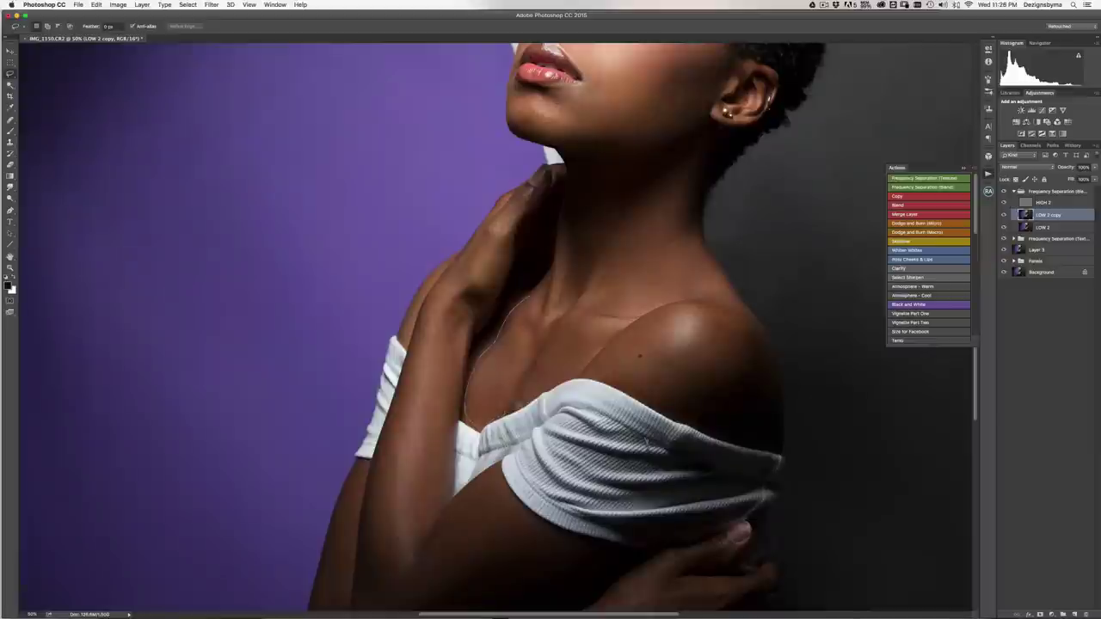
{"action": "left_click_drag", "start_coordinate": [520, 368], "coordinate": [527, 372]}
{"action": "key", "text": "super+d"}
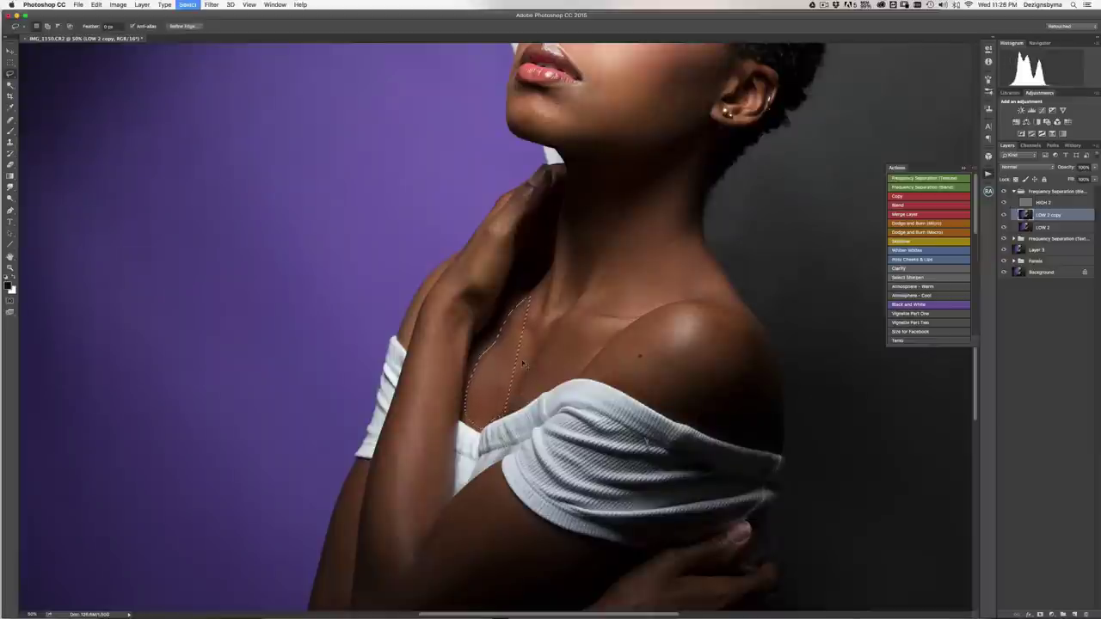
{"action": "mouse_move", "coordinate": [485, 362]}
{"action": "left_mouse_down"}
{"action": "mouse_move", "coordinate": [469, 416]}
{"action": "mouse_move", "coordinate": [488, 428]}
{"action": "mouse_move", "coordinate": [486, 415]}
{"action": "mouse_move", "coordinate": [520, 398]}
{"action": "mouse_move", "coordinate": [553, 336]}
{"action": "mouse_move", "coordinate": [539, 329]}
{"action": "mouse_move", "coordinate": [541, 299]}
{"action": "left_mouse_up"}
{"action": "left_click", "coordinate": [905, 196]}
{"action": "left_click", "coordinate": [905, 205]}
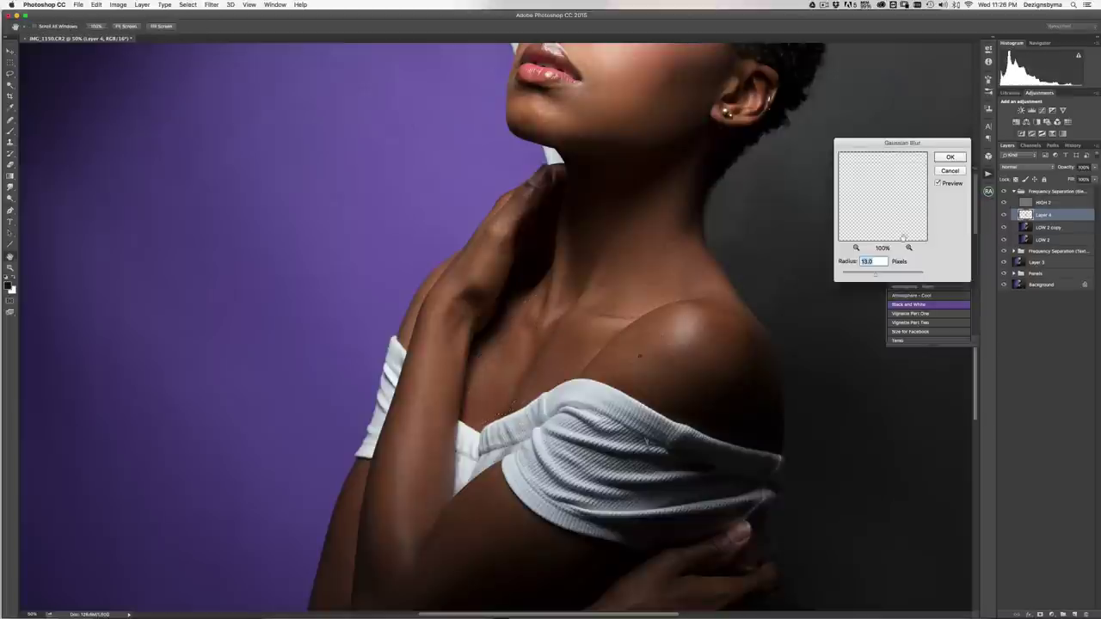
{"action": "left_click_drag", "start_coordinate": [881, 274], "coordinate": [881, 276]}
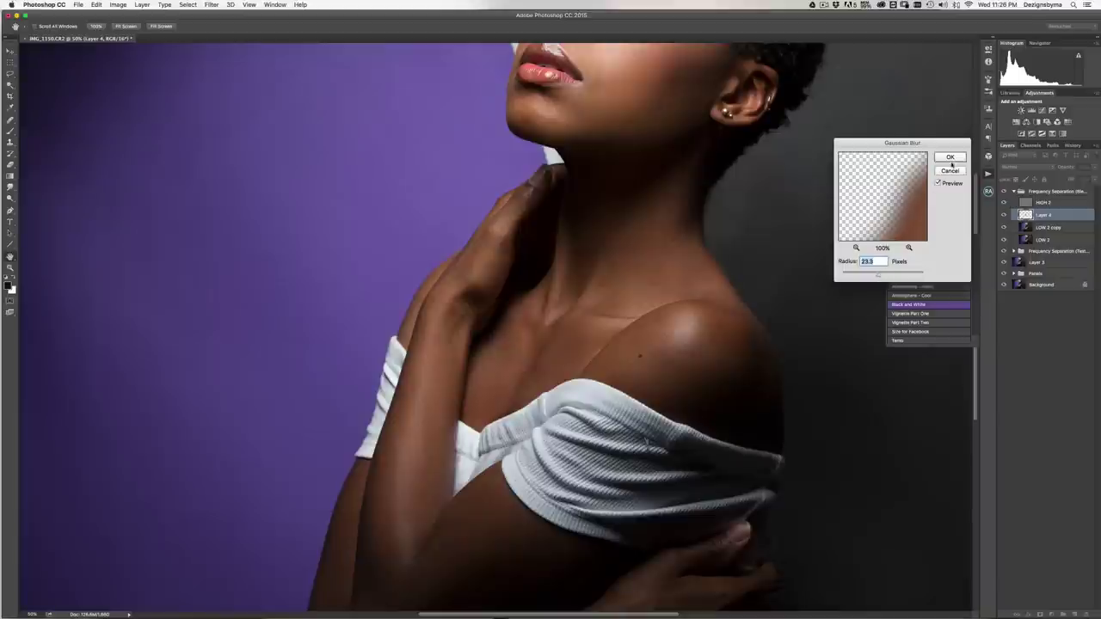
{"action": "key", "text": "Return"}
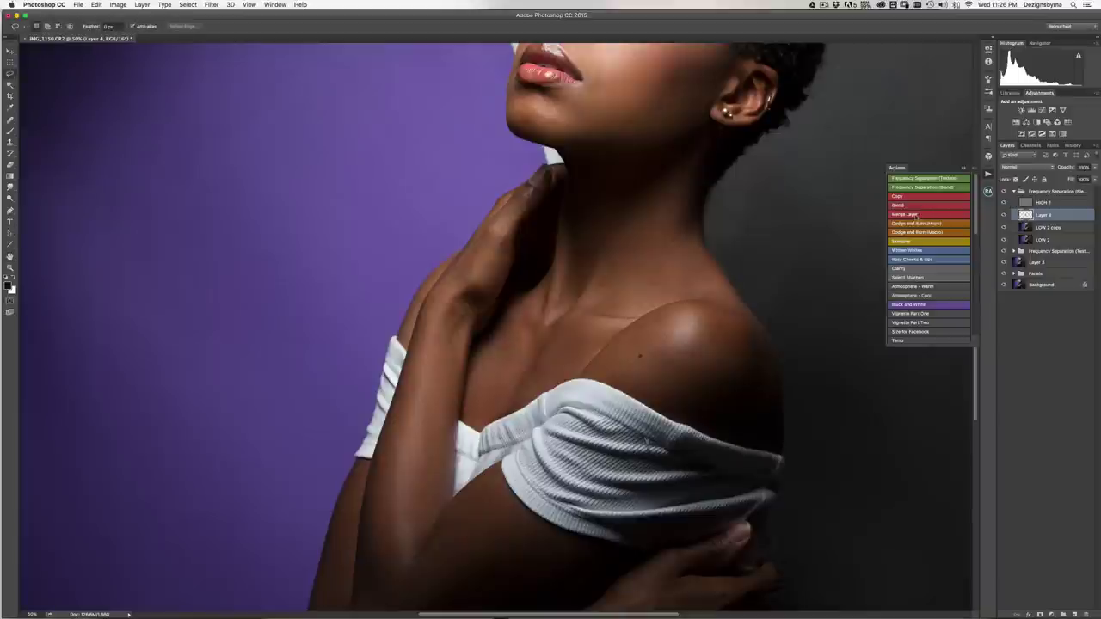
{"action": "left_click", "coordinate": [915, 215]}
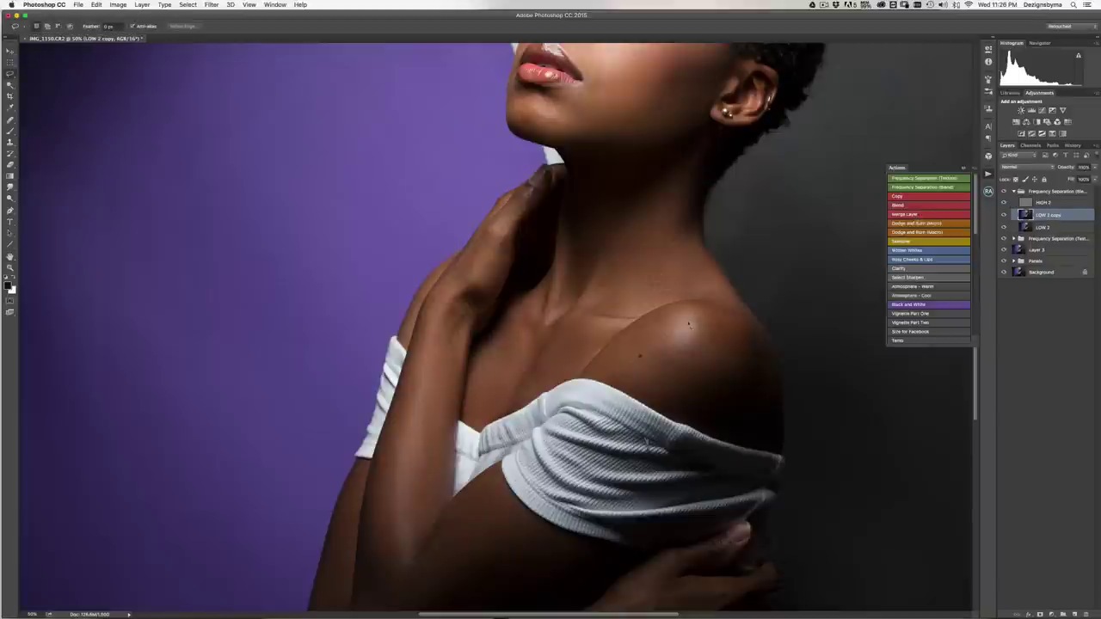
- Lasso the highlight on top of the shoulder, copy it to a new layer, Gaussian blur it and merge it
{"action": "key", "text": "super+minus"}
{"action": "key", "text": "super+minus"}
{"action": "key", "text": "super+plus"}
{"action": "key", "text": "super+plus"}
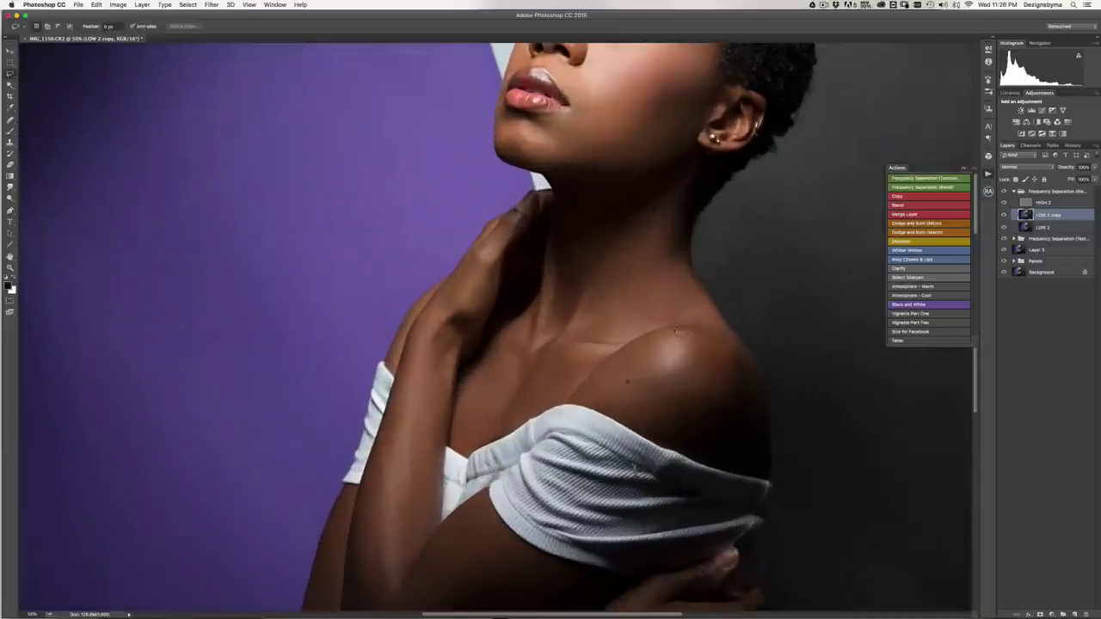
{"action": "mouse_move", "coordinate": [631, 376]}
{"action": "left_mouse_down"}
{"action": "mouse_move", "coordinate": [672, 401]}
{"action": "mouse_move", "coordinate": [633, 366]}
{"action": "left_mouse_up"}
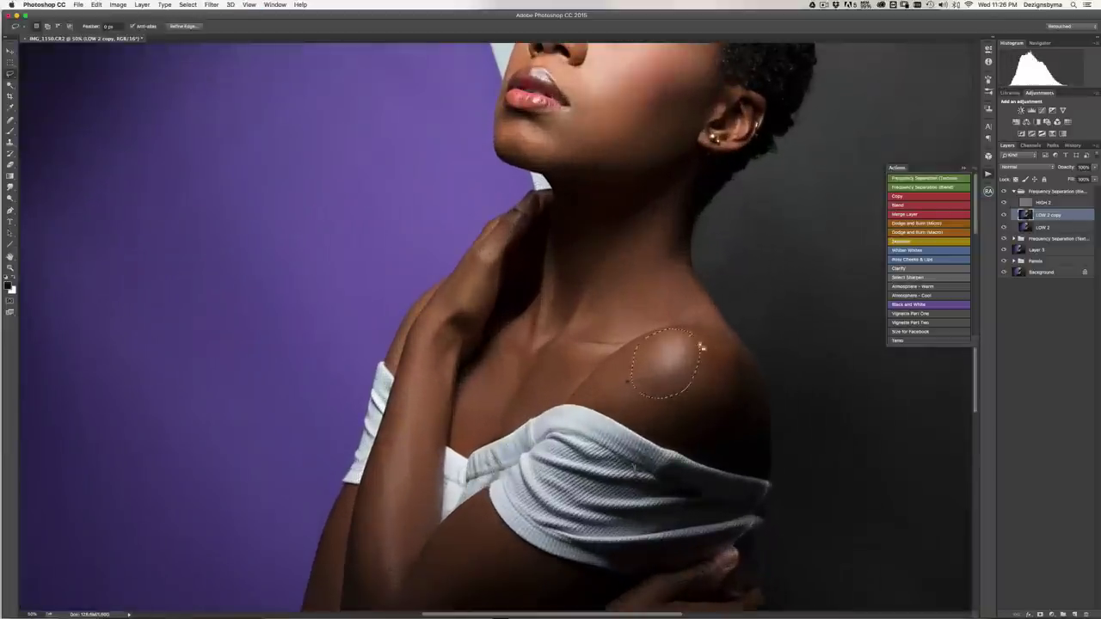
{"action": "left_click", "coordinate": [906, 197]}
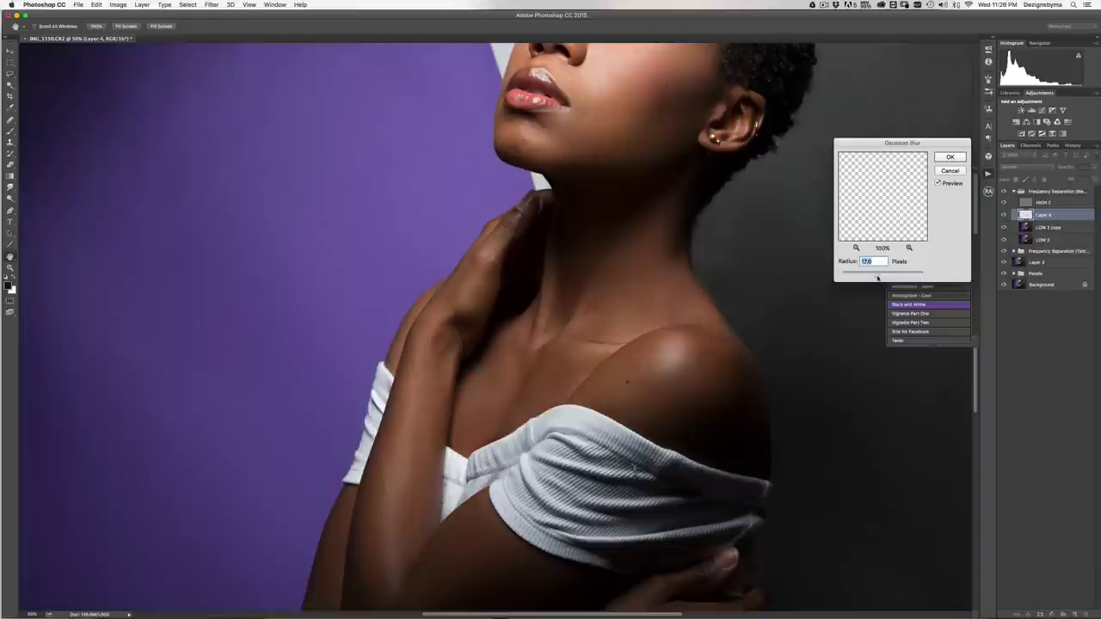
{"action": "left_click_drag", "start_coordinate": [877, 277], "coordinate": [880, 276]}
{"action": "key", "text": "Return"}
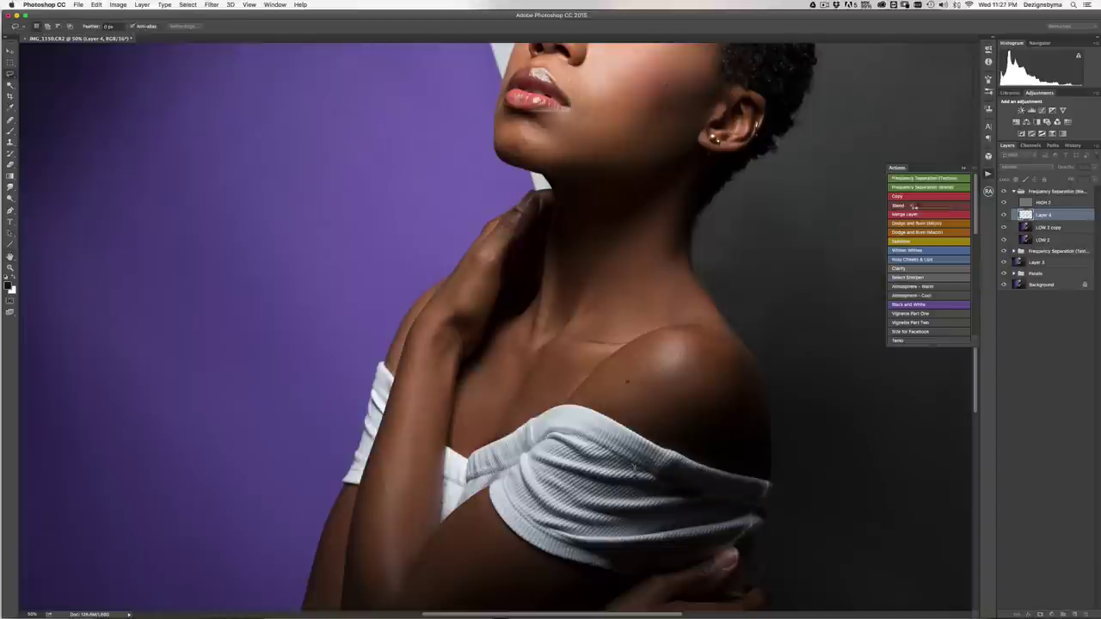
{"action": "left_click", "coordinate": [907, 215]}
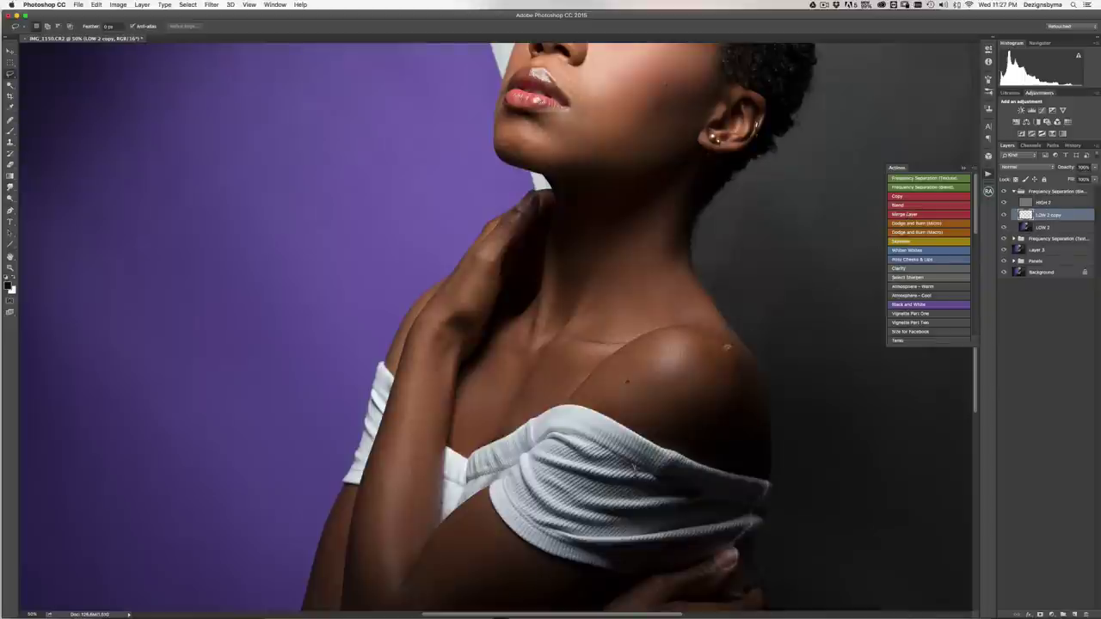
- Lasso the shadowed outer side of the shoulder, Gaussian blur its copy 31.7 pixels, erase the spill at its edges and merge it
{"action": "mouse_move", "coordinate": [660, 384]}
{"action": "left_mouse_down"}
{"action": "mouse_move", "coordinate": [616, 413]}
{"action": "mouse_move", "coordinate": [650, 449]}
{"action": "mouse_move", "coordinate": [754, 477]}
{"action": "mouse_move", "coordinate": [768, 468]}
{"action": "mouse_move", "coordinate": [757, 369]}
{"action": "mouse_move", "coordinate": [689, 330]}
{"action": "left_mouse_up"}
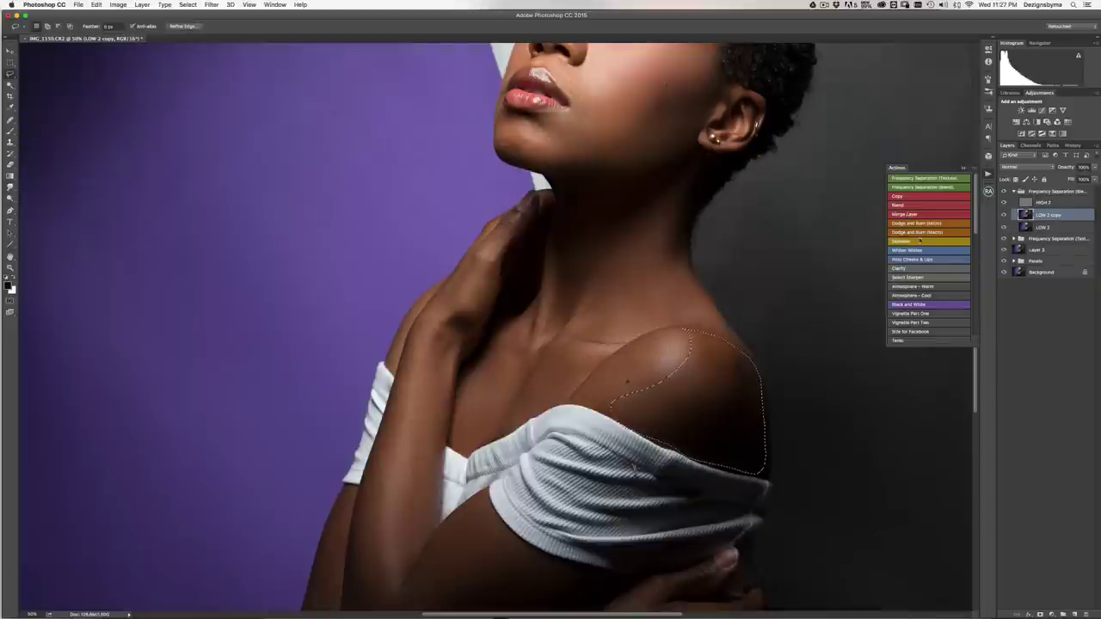
{"action": "left_click", "coordinate": [900, 198]}
{"action": "left_click", "coordinate": [905, 206]}
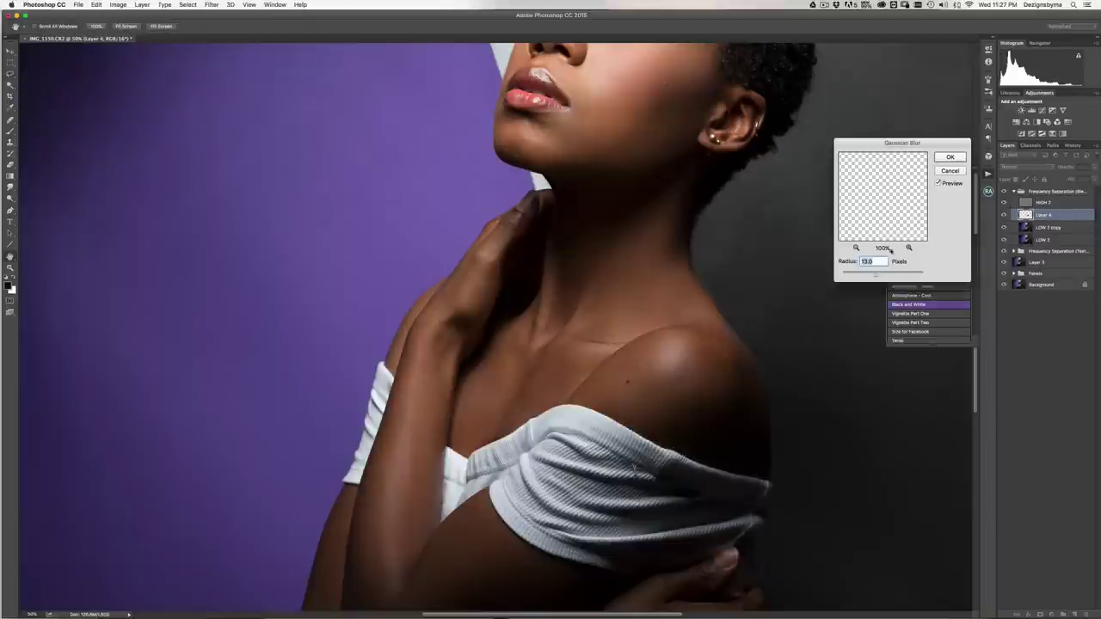
{"action": "left_click_drag", "start_coordinate": [876, 275], "coordinate": [883, 274]}
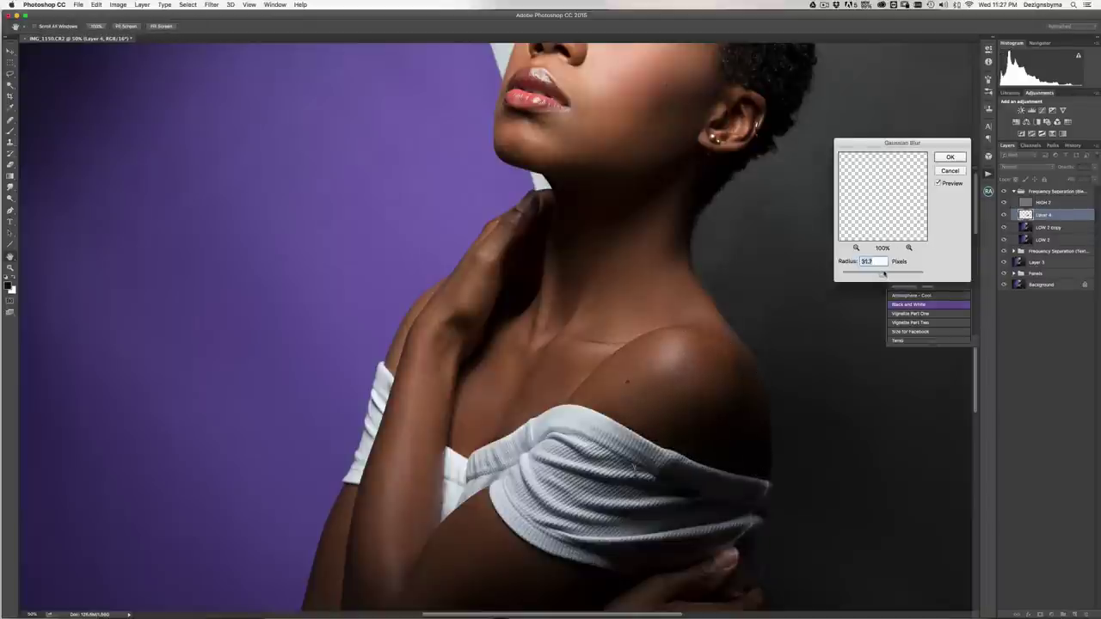
{"action": "left_click", "coordinate": [950, 158]}
{"action": "key", "text": "e"}
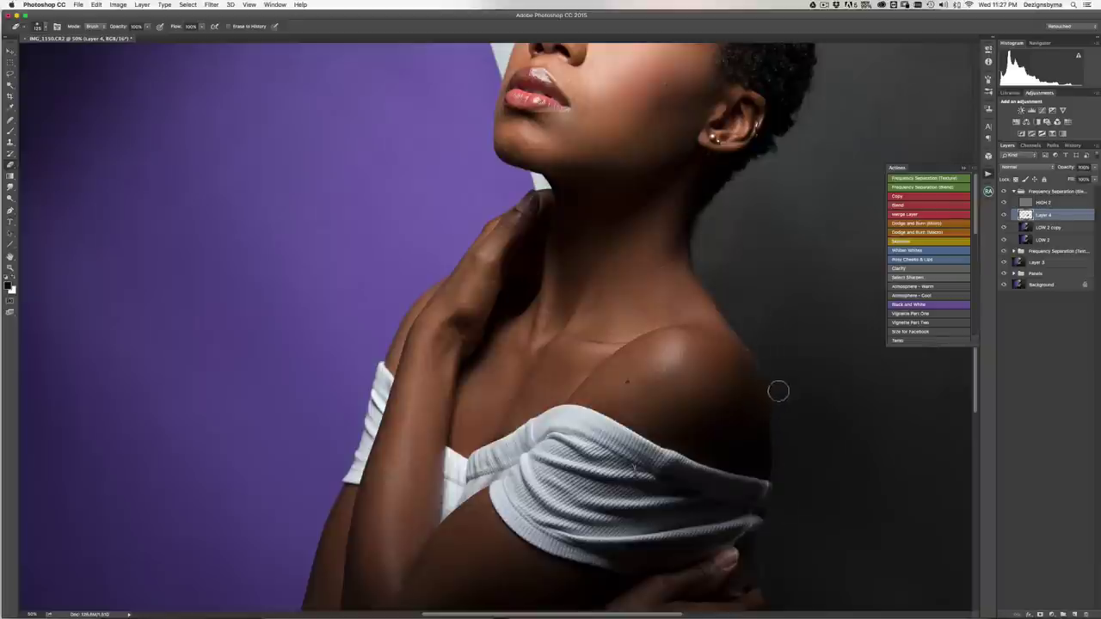
{"action": "left_click", "coordinate": [919, 215]}
{"action": "key", "text": "l"}
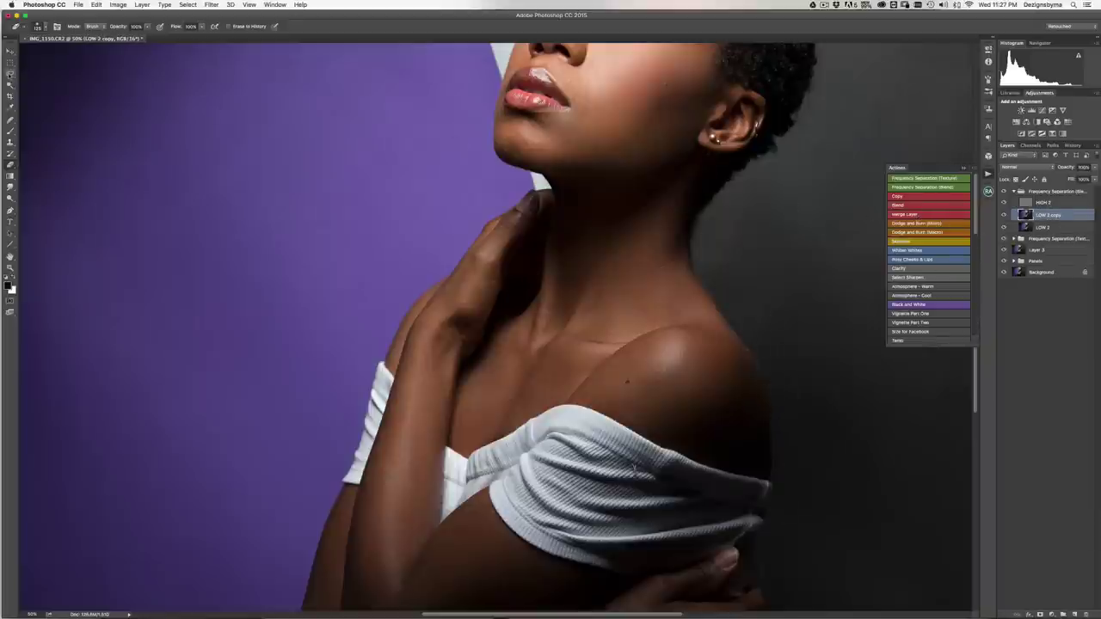
- Compare the whole portrait with and without the blending Frequency Separation group
{"action": "key", "text": "super+minus"}
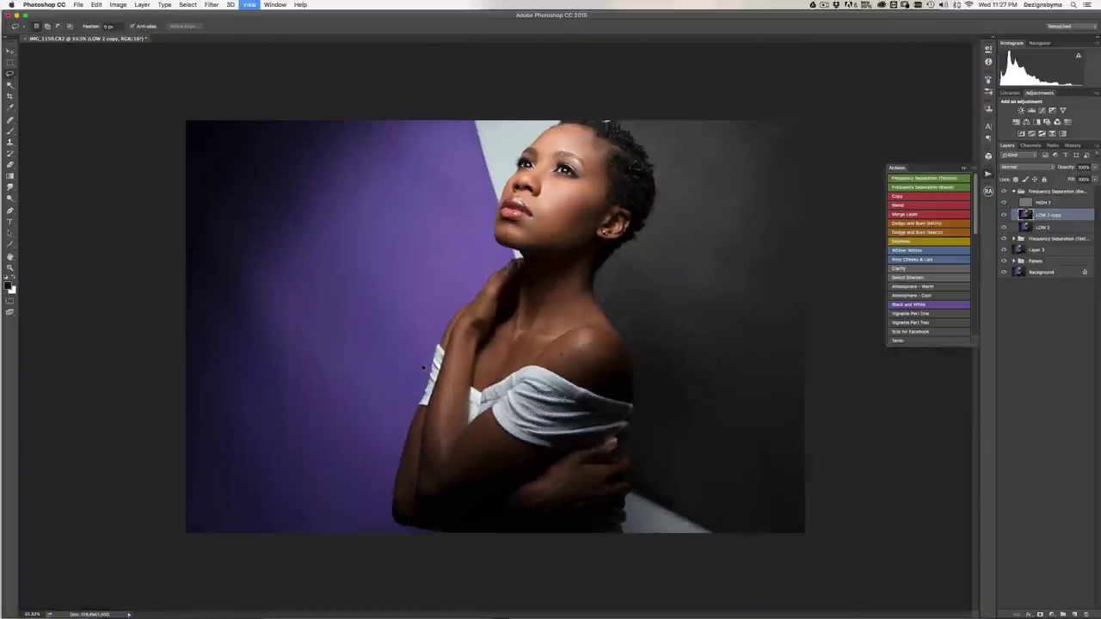
{"action": "left_click", "coordinate": [1003, 191]}
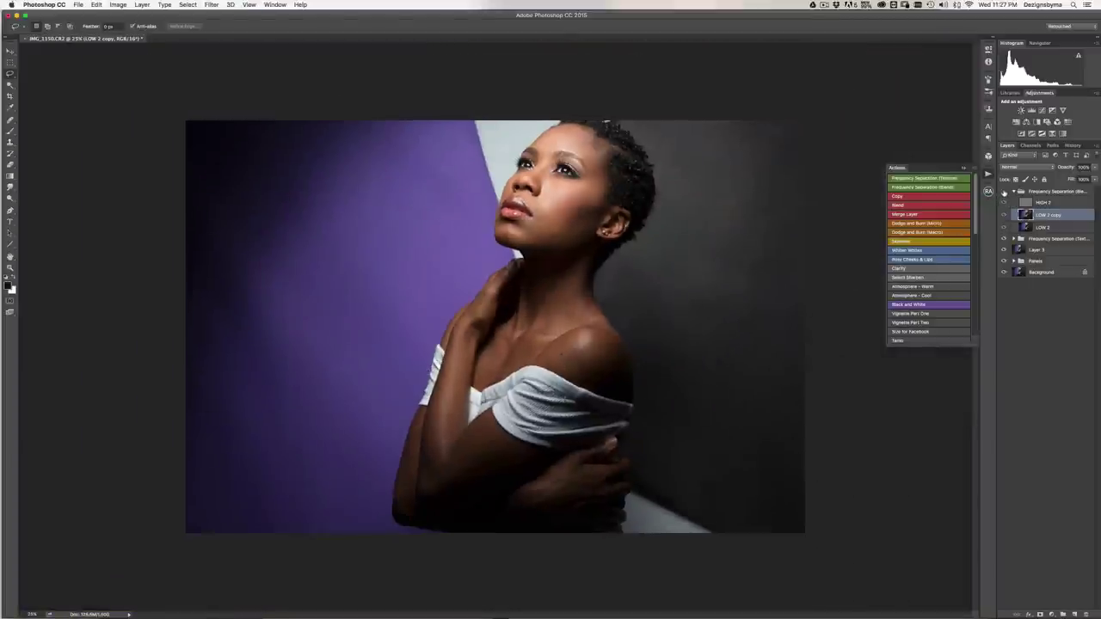
{"action": "left_click", "coordinate": [1003, 191]}
- Lasso the outer edge of the raised forearm from wrist to elbow, copy it to a new layer and Gaussian blur it 20.1 pixels
{"action": "key", "text": "super+plus"}
{"action": "key", "text": "super+plus"}
{"action": "key", "text": "super+plus"}
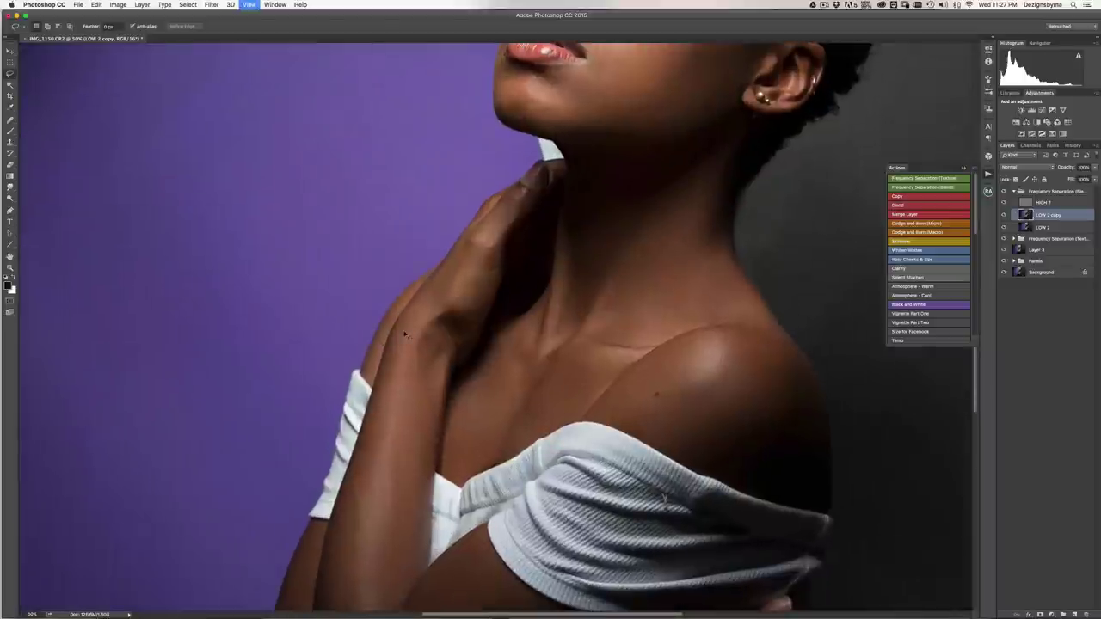
{"action": "left_click_drag", "start_coordinate": [464, 344], "coordinate": [543, 258]}
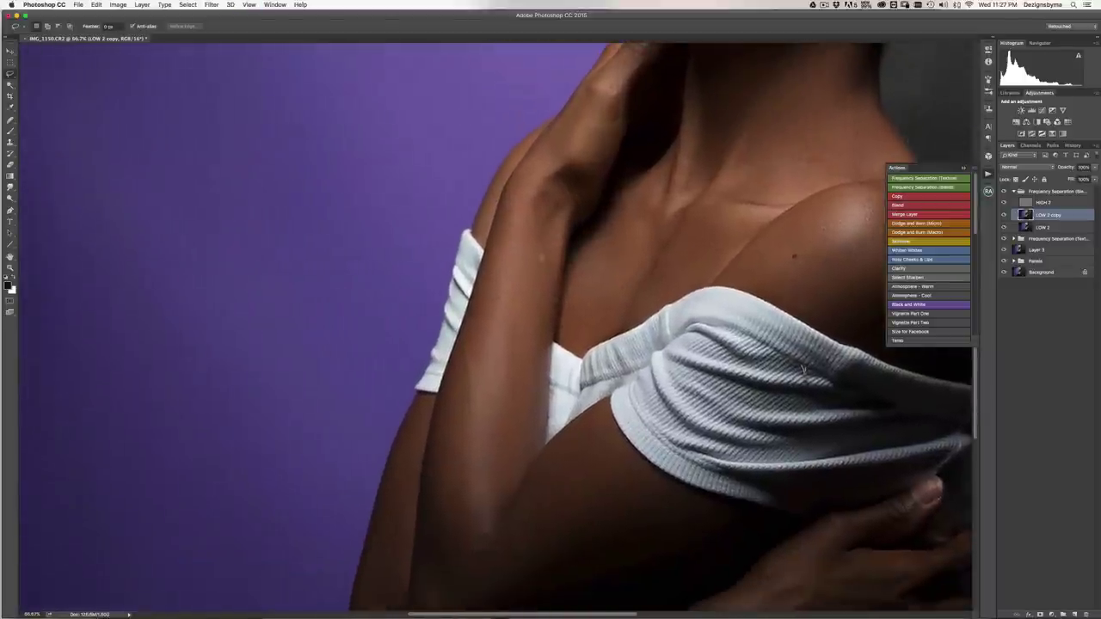
{"action": "key", "text": "super+minus"}
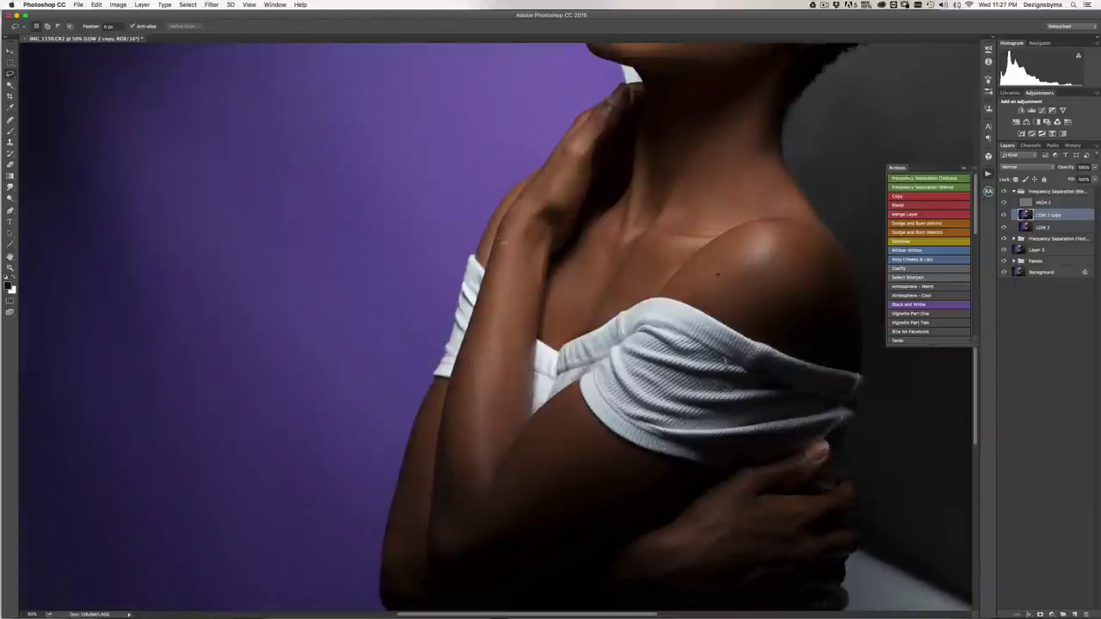
{"action": "mouse_move", "coordinate": [472, 340]}
{"action": "left_mouse_down"}
{"action": "mouse_move", "coordinate": [441, 471]}
{"action": "mouse_move", "coordinate": [447, 527]}
{"action": "mouse_move", "coordinate": [471, 527]}
{"action": "mouse_move", "coordinate": [477, 504]}
{"action": "mouse_move", "coordinate": [479, 404]}
{"action": "left_mouse_up"}
{"action": "left_click_drag", "start_coordinate": [511, 245], "coordinate": [504, 228]}
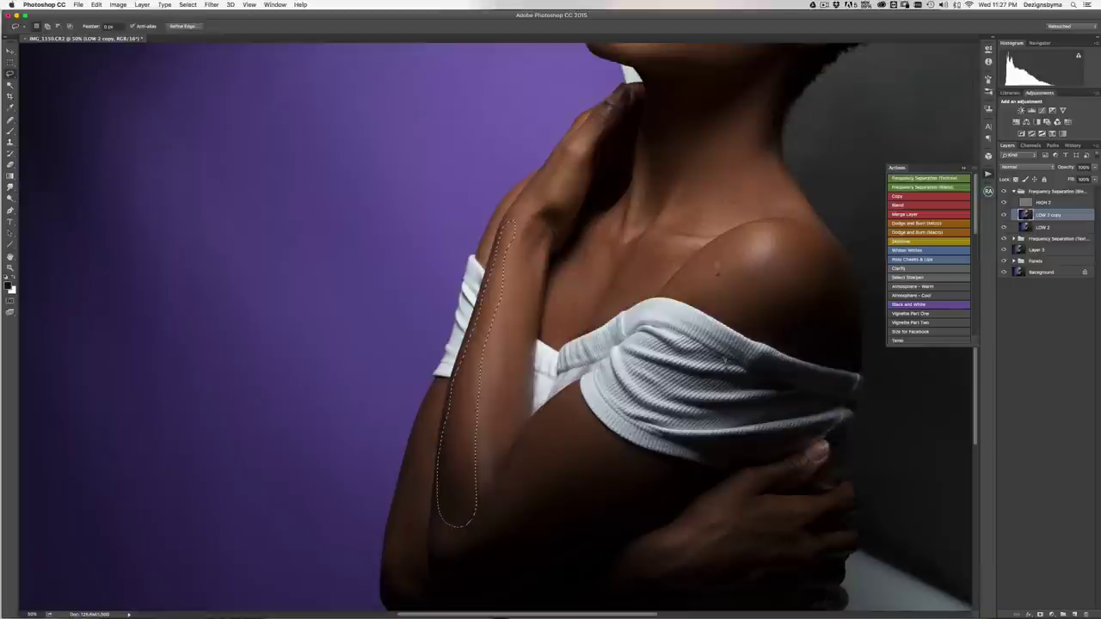
{"action": "left_click", "coordinate": [897, 196]}
{"action": "left_click", "coordinate": [898, 206]}
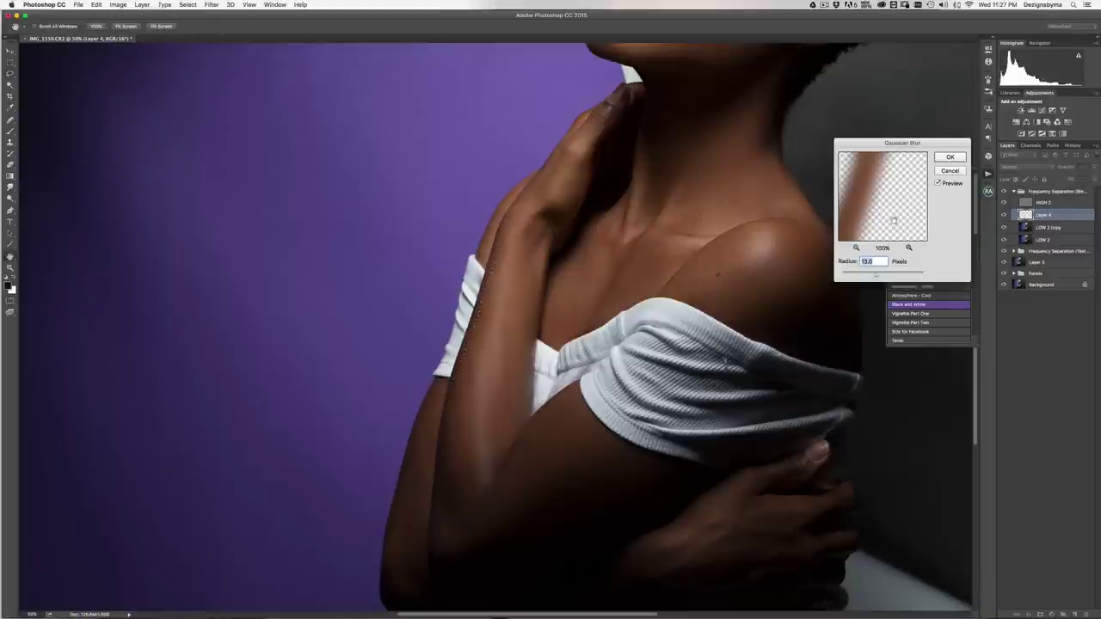
{"action": "left_click_drag", "start_coordinate": [878, 277], "coordinate": [880, 277]}
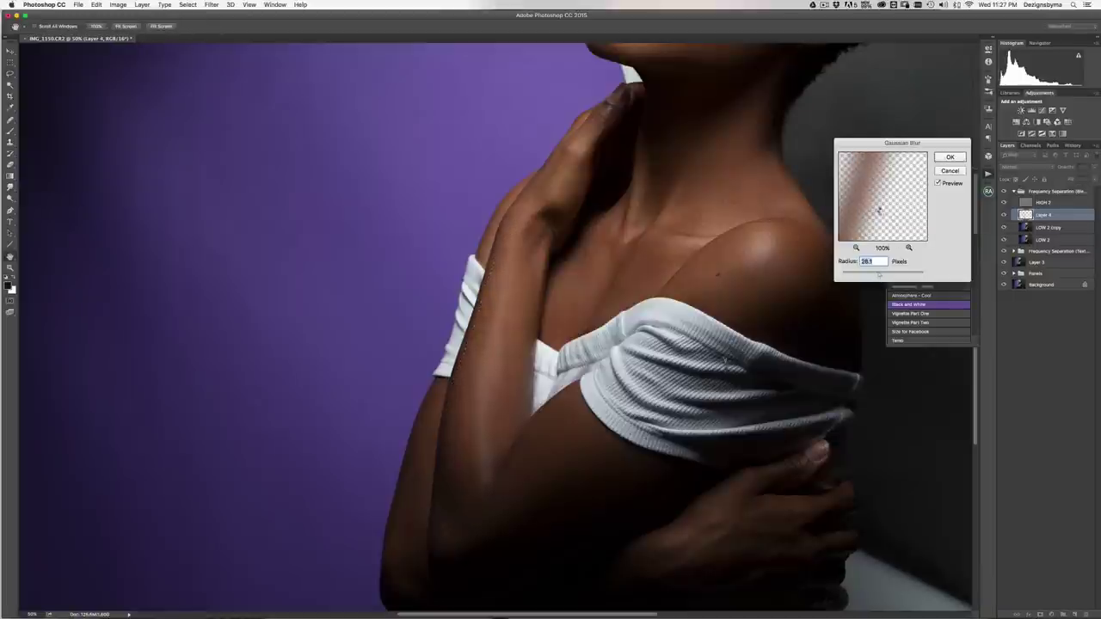
{"action": "key", "text": "Return"}
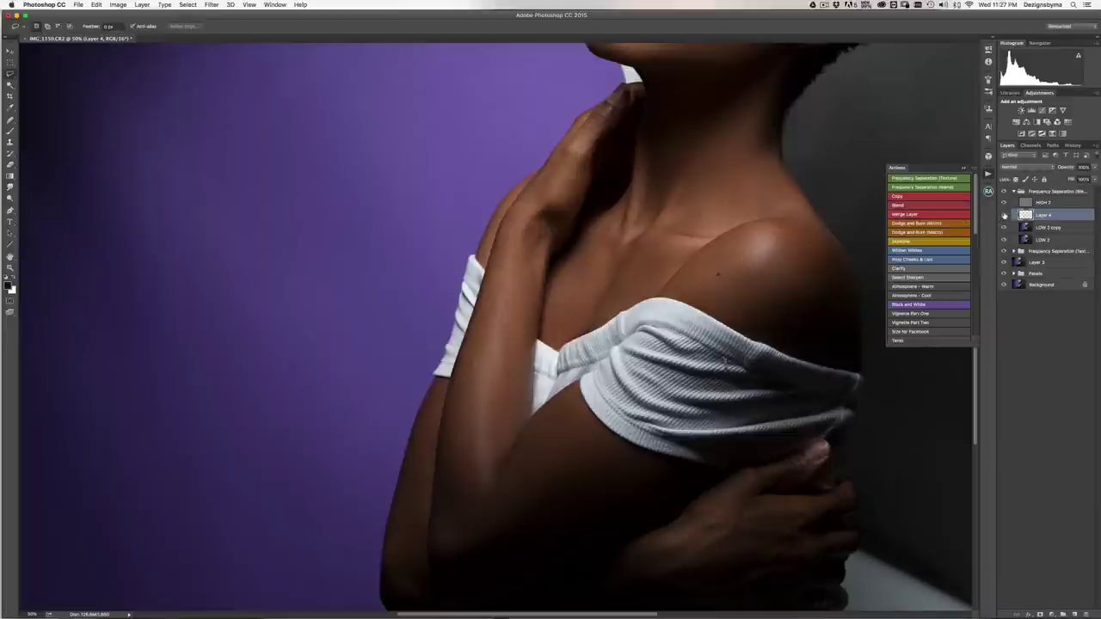
- Compare the forearm with and without the blurred copy, clean its edge with the Eraser and merge it into the low-frequency layer
{"action": "left_click", "coordinate": [1004, 214]}
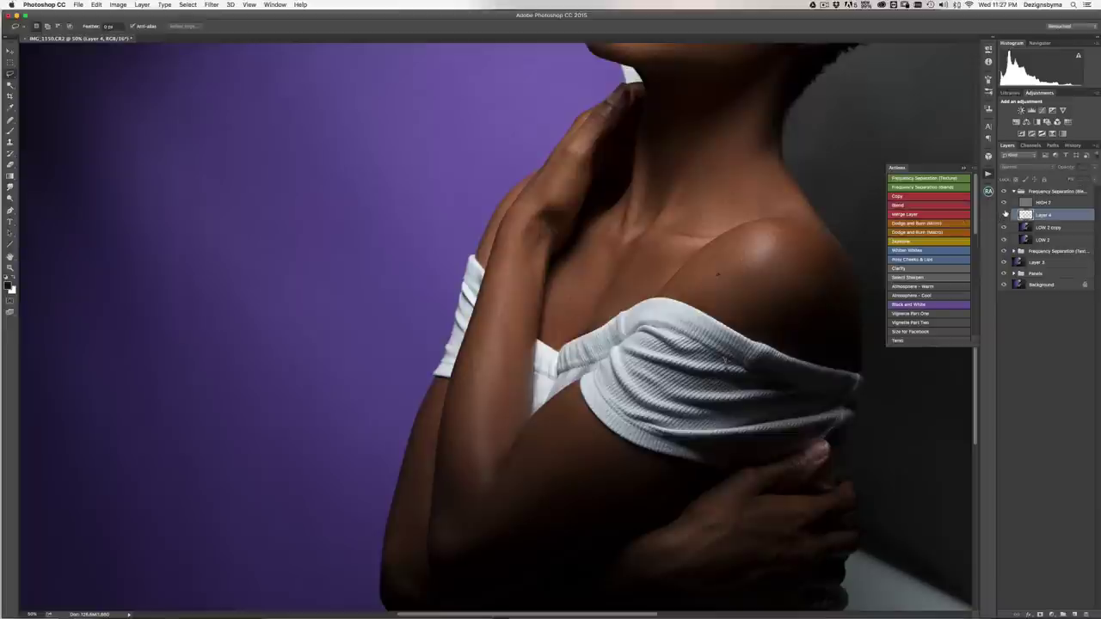
{"action": "left_click", "coordinate": [11, 164]}
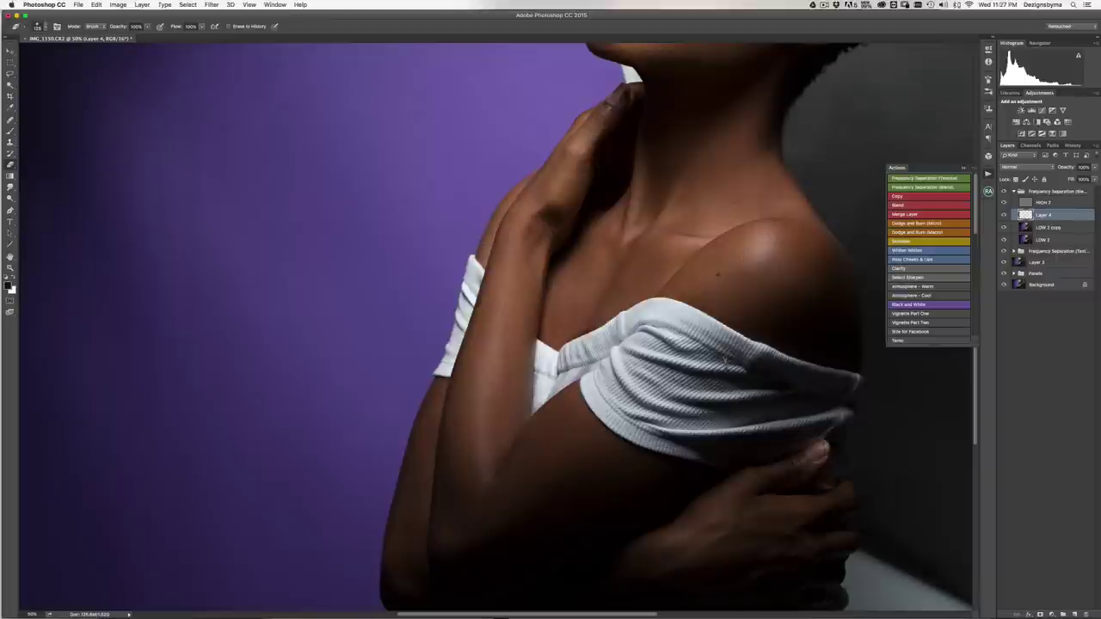
{"action": "key", "text": "BackSpace"}
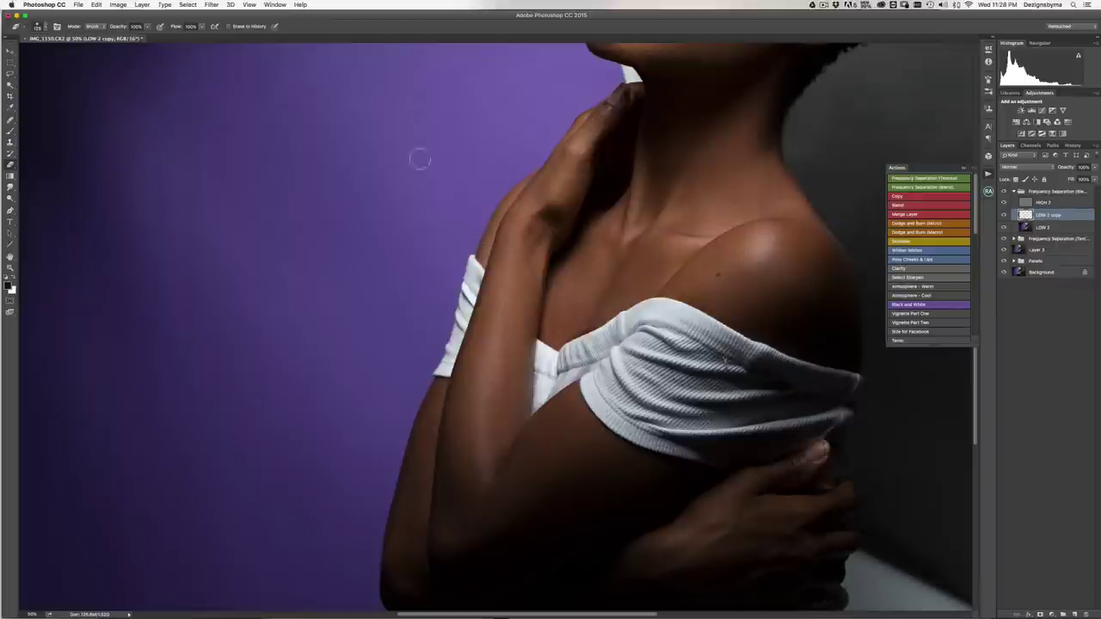
{"action": "key", "text": "l"}
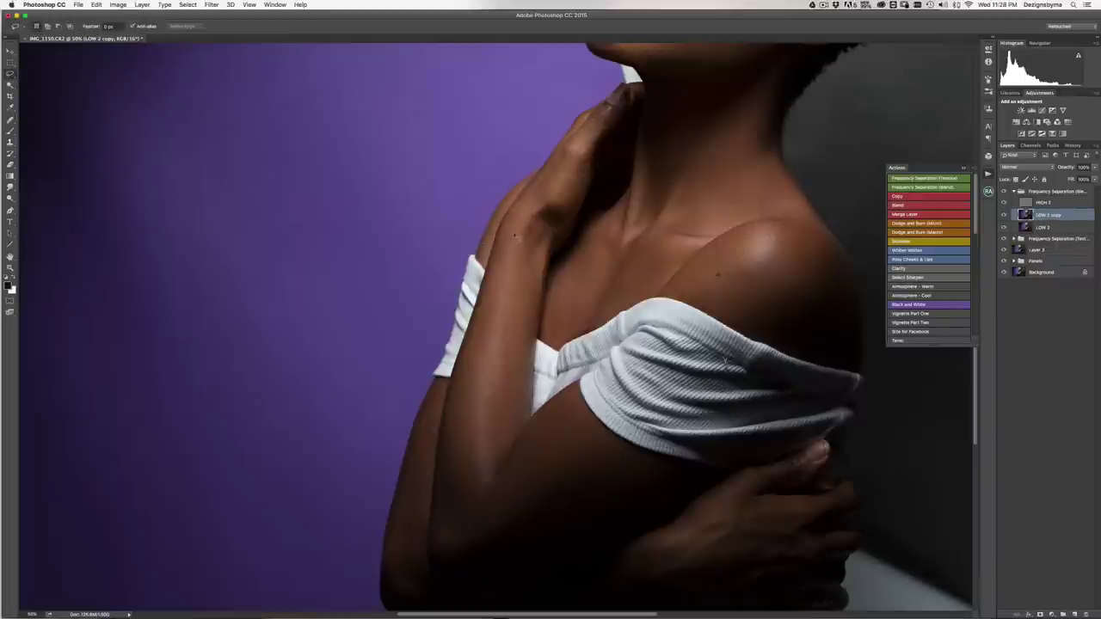
- Lasso the highlight strip down the middle of the raised forearm, Gaussian blur its copy 13 pixels and merge it
{"action": "mouse_move", "coordinate": [473, 397]}
{"action": "left_mouse_down"}
{"action": "mouse_move", "coordinate": [476, 487]}
{"action": "mouse_move", "coordinate": [503, 451]}
{"action": "mouse_move", "coordinate": [527, 267]}
{"action": "mouse_move", "coordinate": [506, 224]}
{"action": "left_mouse_up"}
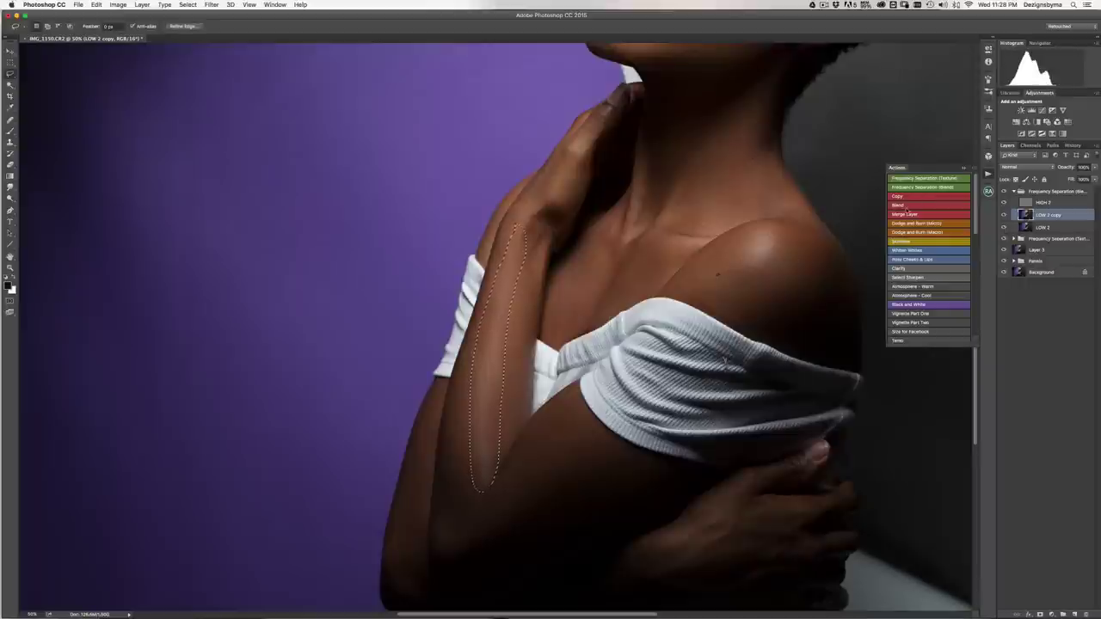
{"action": "left_click", "coordinate": [898, 197]}
{"action": "left_click", "coordinate": [901, 205]}
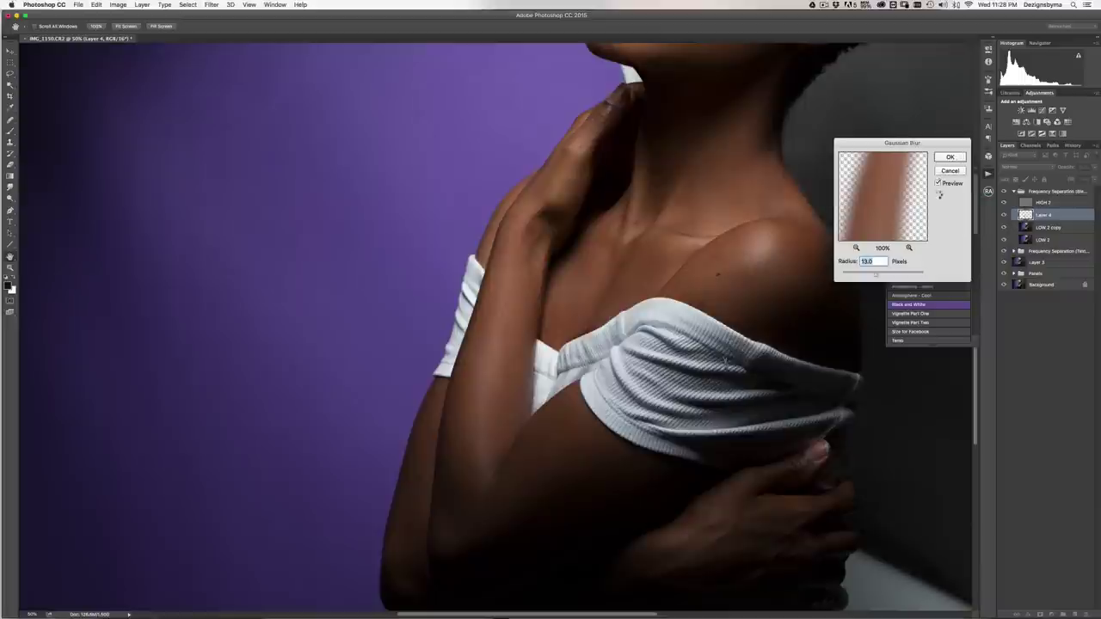
{"action": "key", "text": "Return"}
{"action": "left_click", "coordinate": [920, 214]}
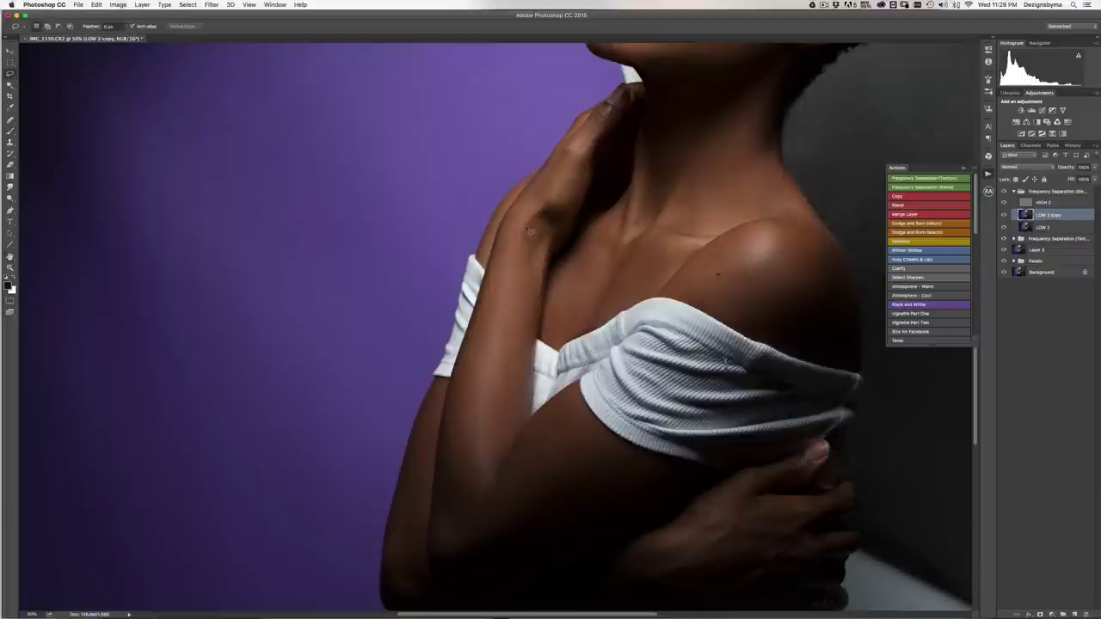
- Lasso the inner side of the raised forearm beside the chest, Gaussian blur its copy 13 pixels and merge it
{"action": "mouse_move", "coordinate": [492, 422]}
{"action": "left_mouse_down"}
{"action": "mouse_move", "coordinate": [492, 471]}
{"action": "mouse_move", "coordinate": [531, 430]}
{"action": "left_mouse_up"}
{"action": "left_click_drag", "start_coordinate": [547, 270], "coordinate": [547, 271]}
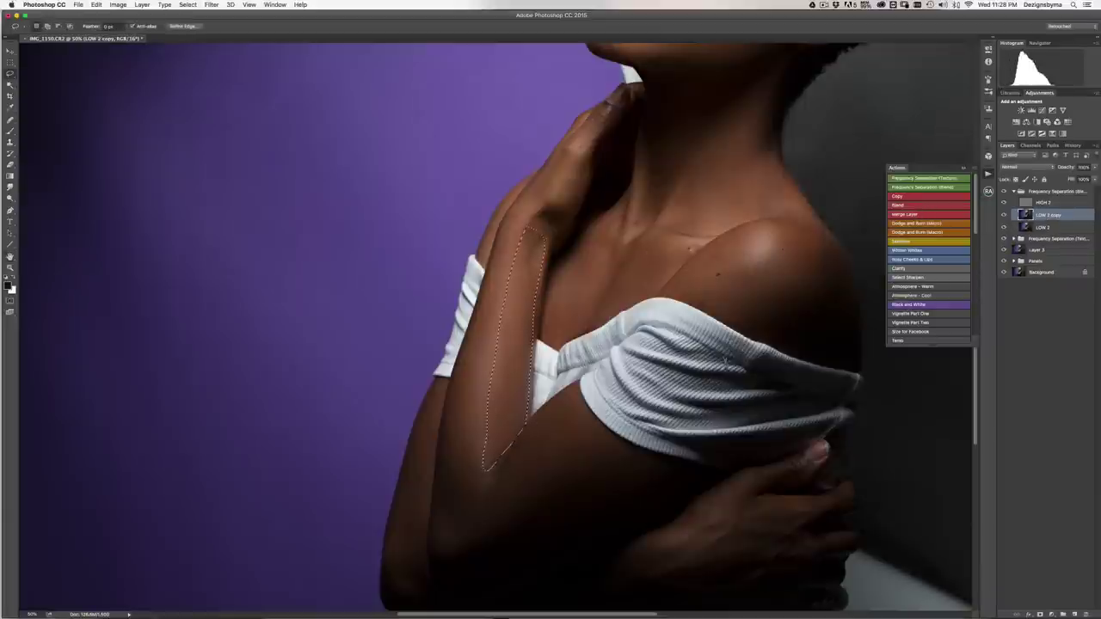
{"action": "left_click", "coordinate": [920, 197]}
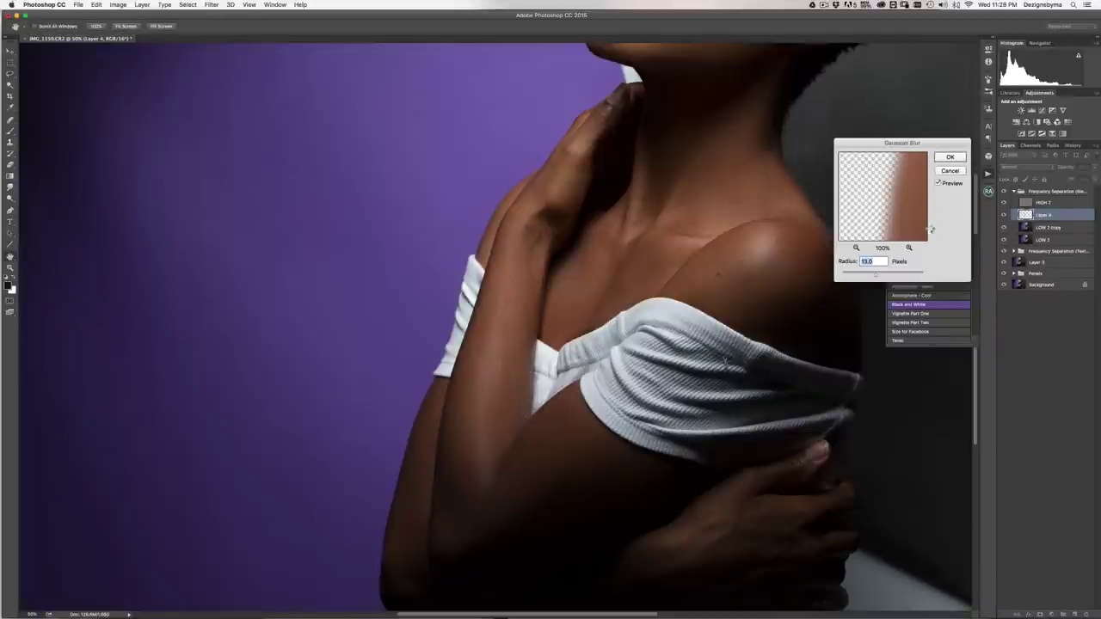
{"action": "key", "text": "Return"}
{"action": "left_click", "coordinate": [917, 215]}
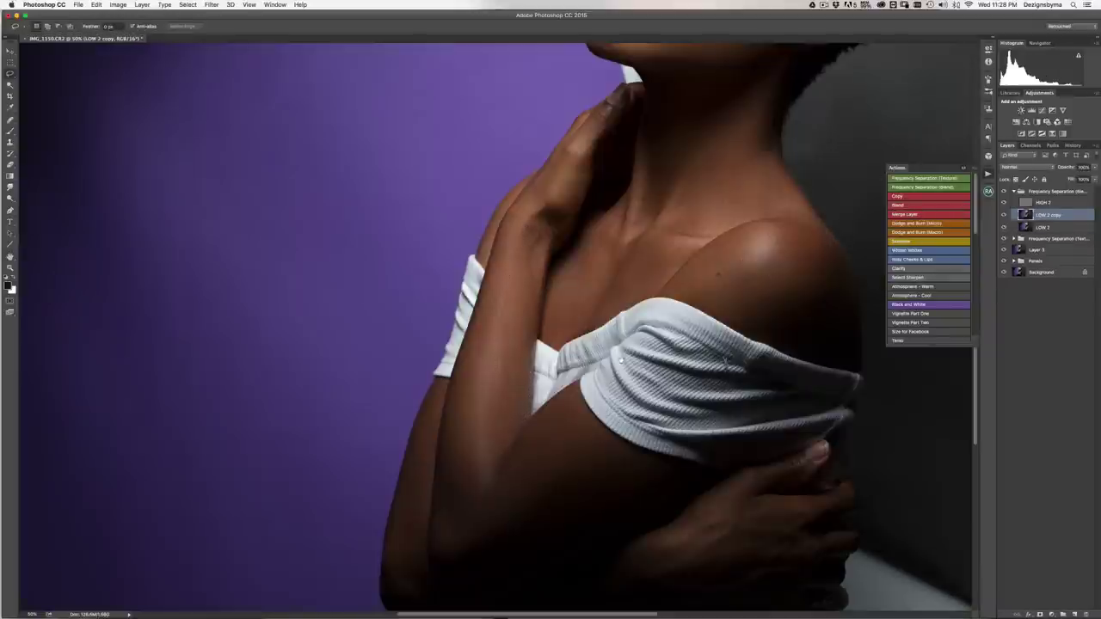
- Lasso the back of the raised hand from the wrist to the finger, Gaussian blur its copy 13 pixels and merge it
{"action": "scroll", "coordinate": [622, 362], "scroll_direction": "down", "scroll_amount": 3}
{"action": "scroll", "coordinate": [661, 85], "scroll_direction": "up", "scroll_amount": 3}
{"action": "key", "text": "super+plus"}
{"action": "key", "text": "super+plus"}
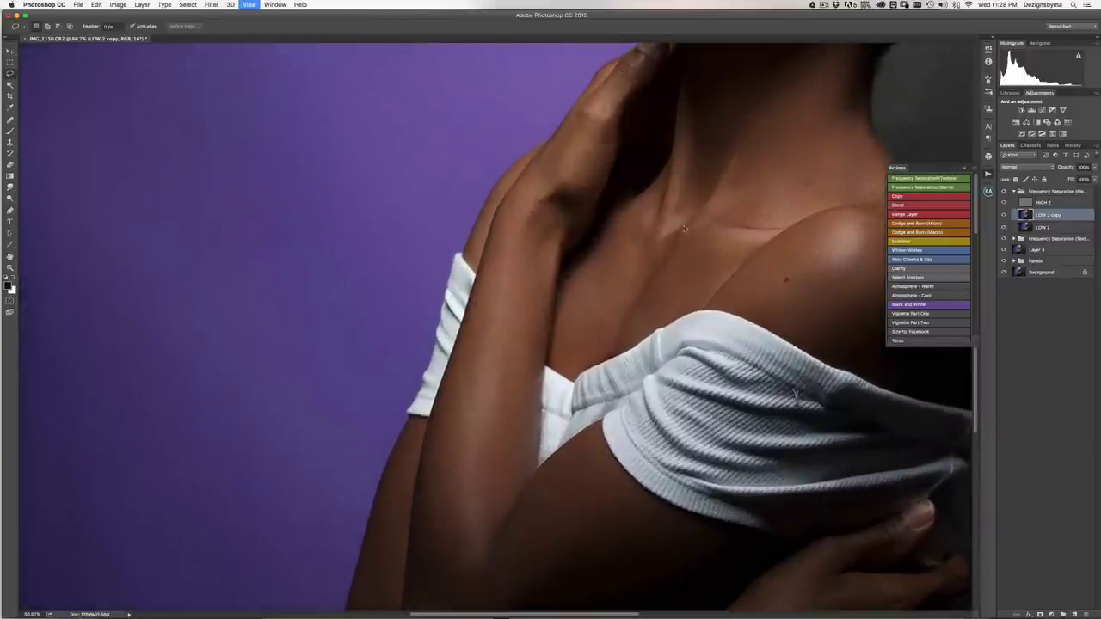
{"action": "left_click_drag", "start_coordinate": [635, 164], "coordinate": [594, 323]}
{"action": "scroll", "coordinate": [594, 323], "scroll_direction": "up", "scroll_amount": 3}
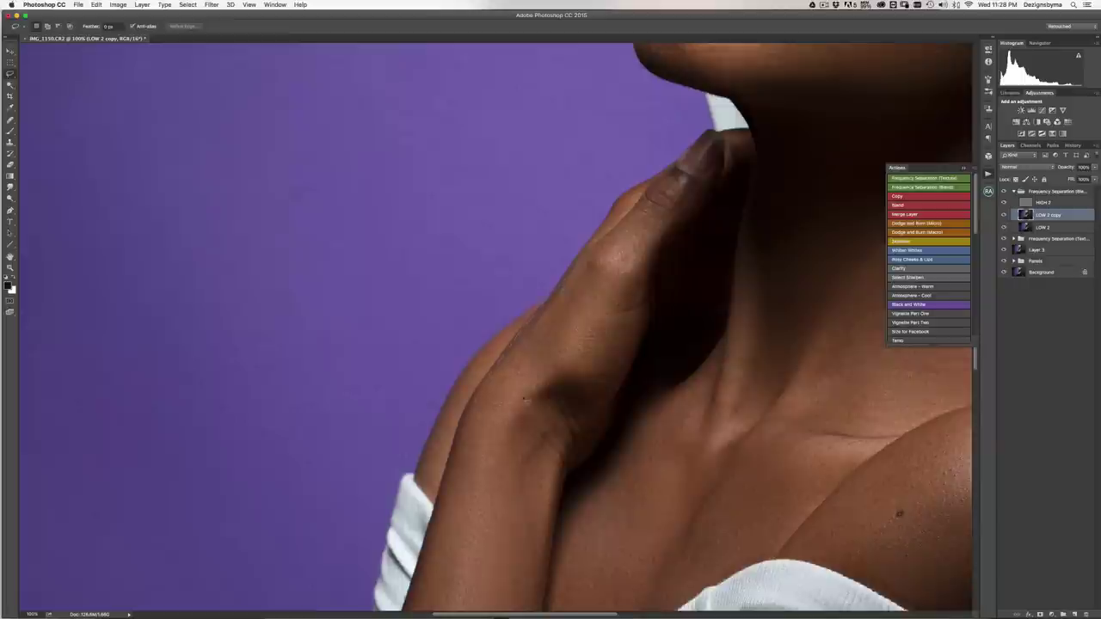
{"action": "mouse_move", "coordinate": [581, 383]}
{"action": "left_mouse_down"}
{"action": "mouse_move", "coordinate": [613, 383]}
{"action": "mouse_move", "coordinate": [648, 268]}
{"action": "mouse_move", "coordinate": [694, 198]}
{"action": "mouse_move", "coordinate": [684, 182]}
{"action": "mouse_move", "coordinate": [645, 210]}
{"action": "left_mouse_up"}
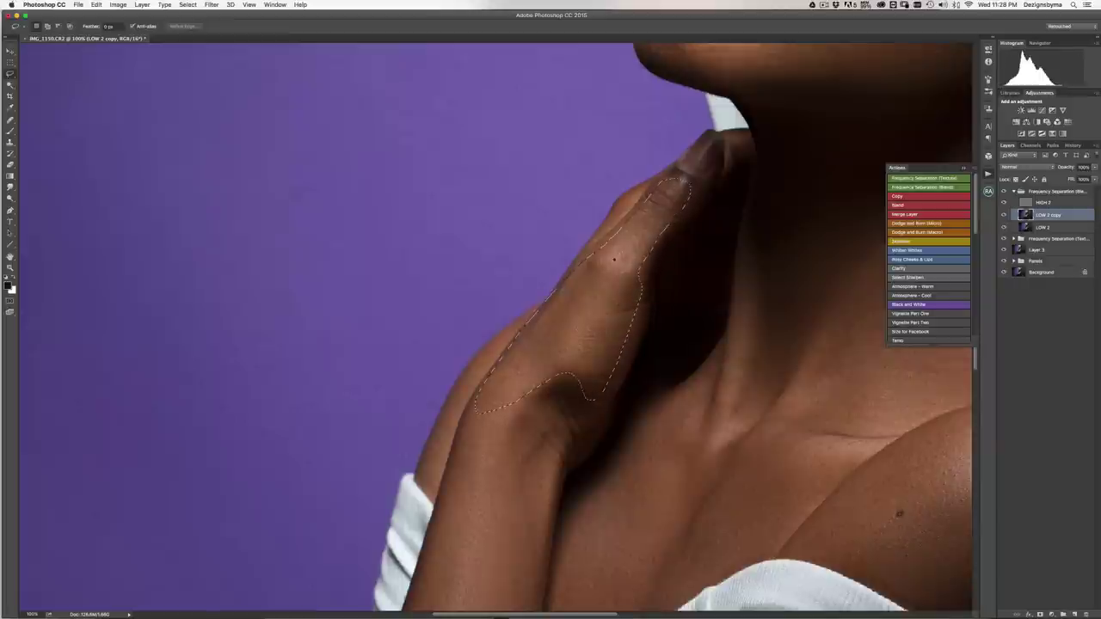
{"action": "left_click", "coordinate": [899, 204]}
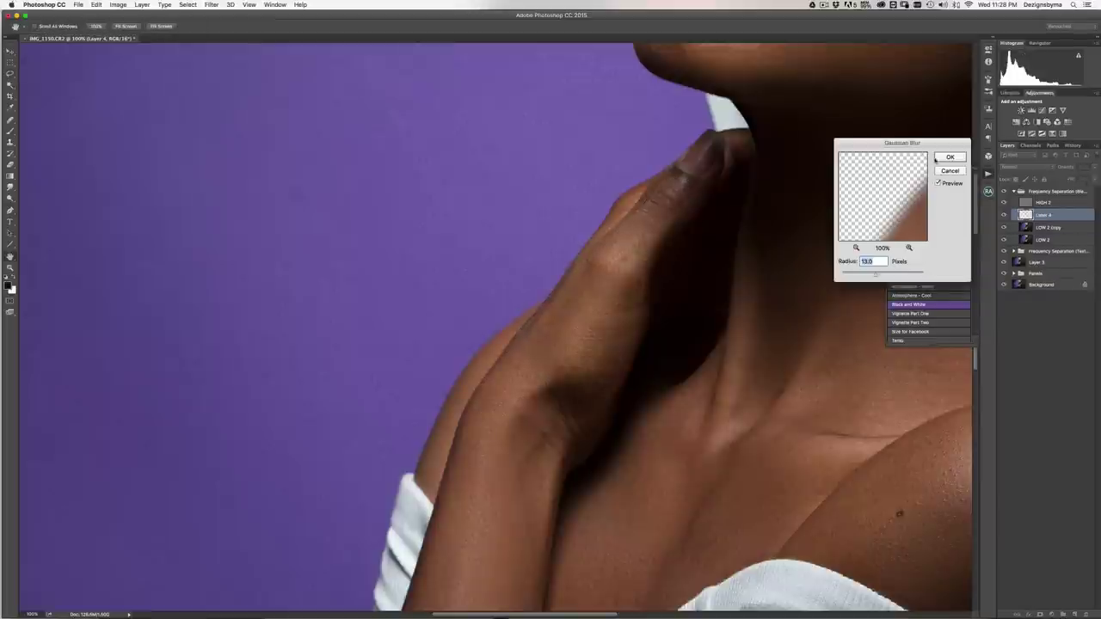
{"action": "key", "text": "Return"}
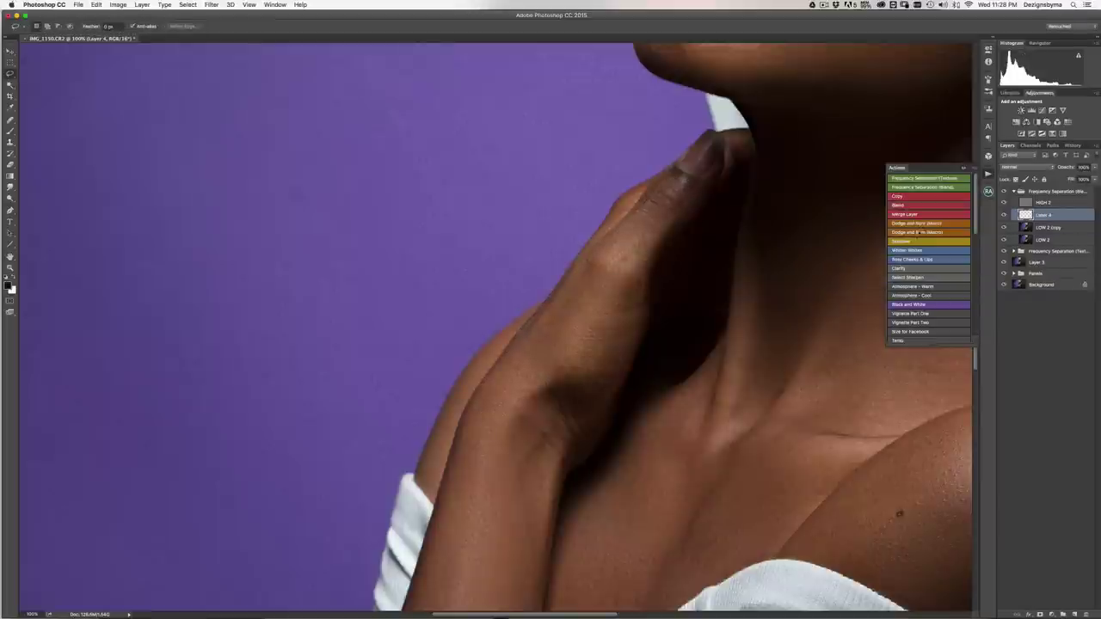
{"action": "left_click", "coordinate": [905, 214]}
- Lasso the strip of upper arm behind the raised forearm, above the white sleeve, and Gaussian blur its copy 13 pixels
{"action": "key", "text": "super+minus"}
{"action": "key", "text": "super+minus"}
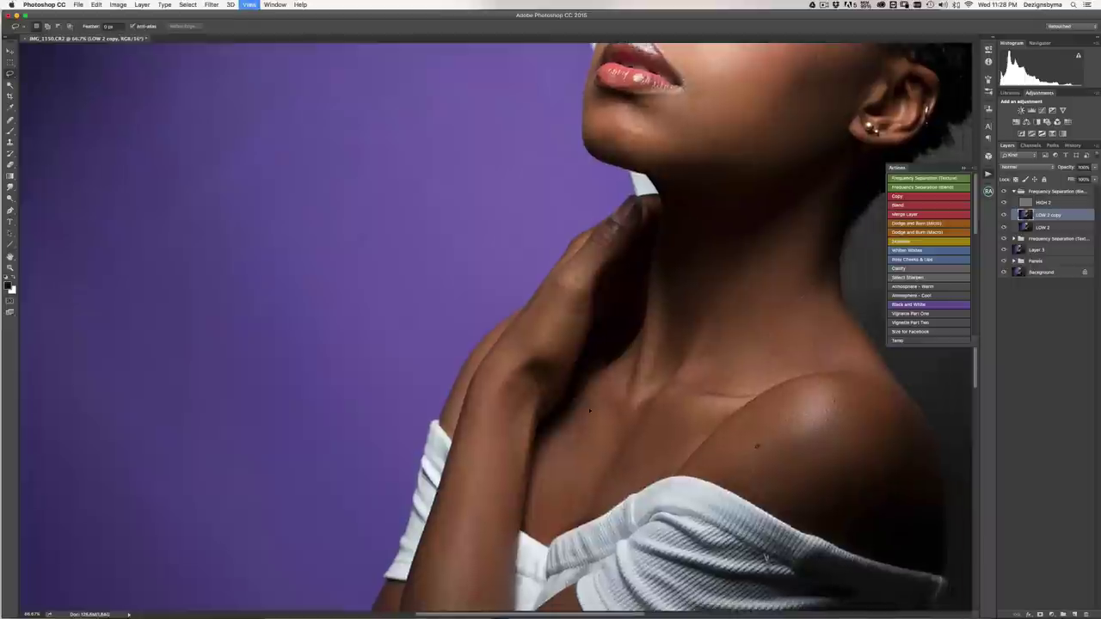
{"action": "key", "text": "super+plus"}
{"action": "key", "text": "super+plus"}
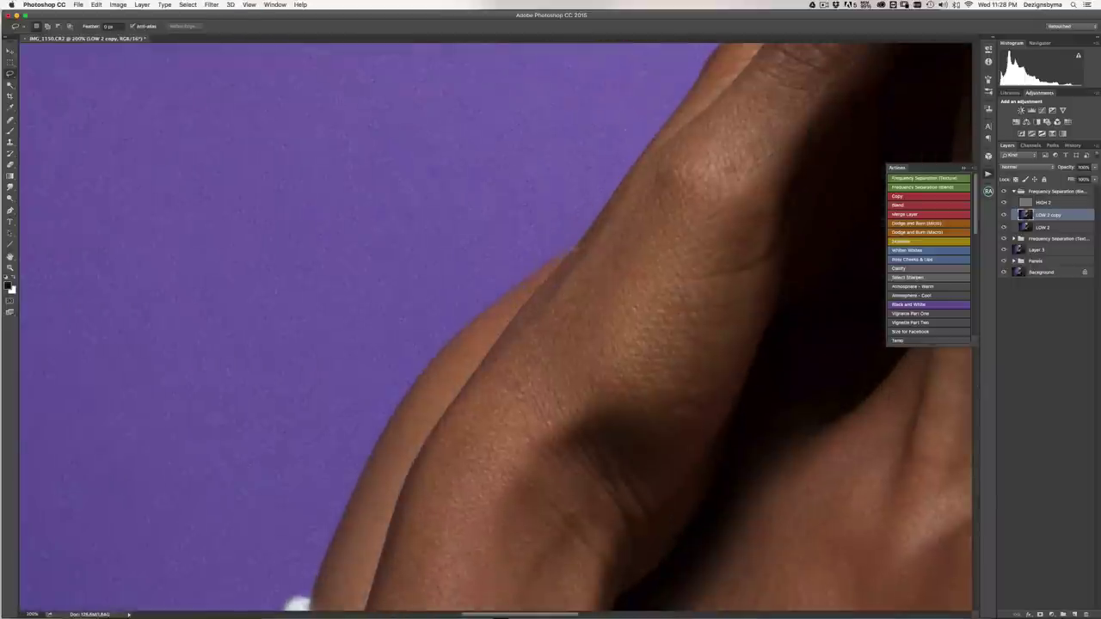
{"action": "left_click_drag", "start_coordinate": [540, 330], "coordinate": [712, 144]}
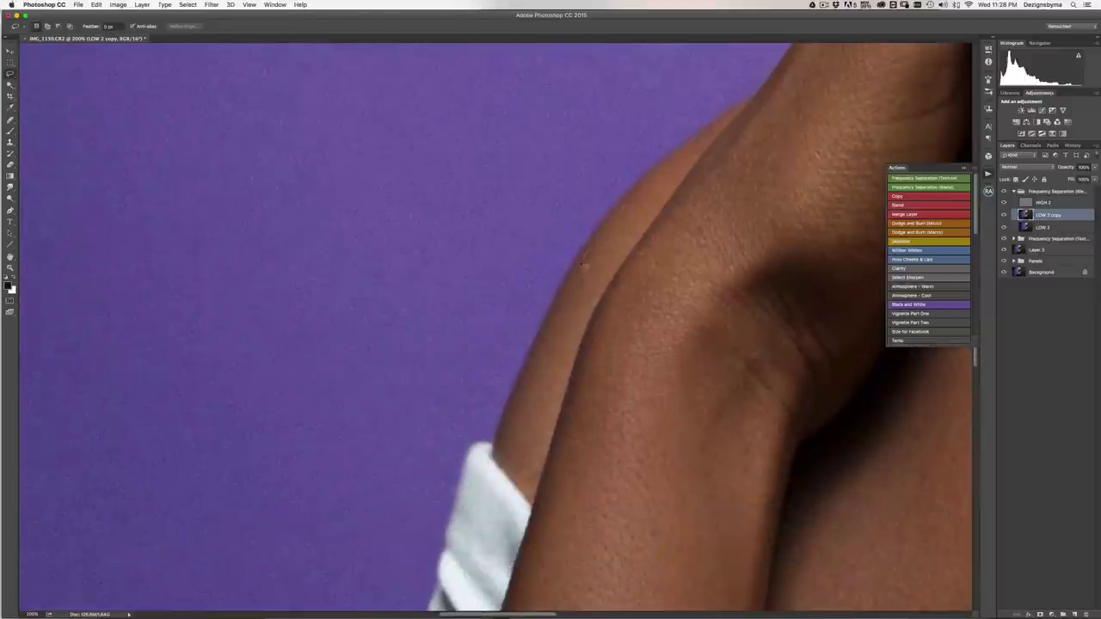
{"action": "left_click_drag", "start_coordinate": [553, 327], "coordinate": [521, 393]}
{"action": "left_click_drag", "start_coordinate": [544, 486], "coordinate": [567, 409]}
{"action": "left_click_drag", "start_coordinate": [590, 323], "coordinate": [630, 261]}
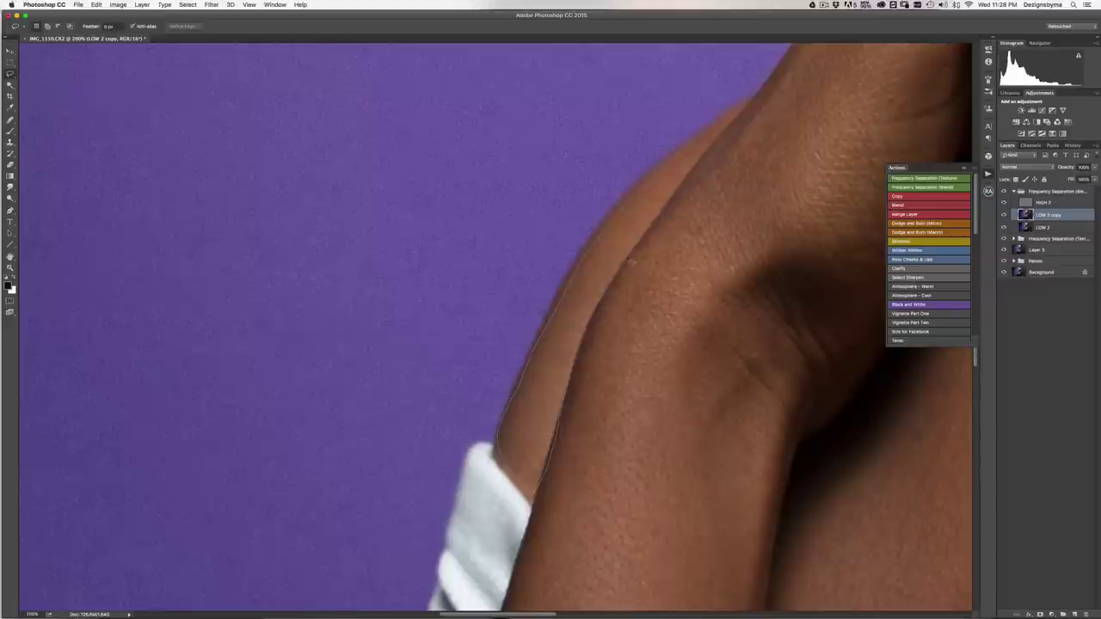
{"action": "left_click_drag", "start_coordinate": [723, 138], "coordinate": [735, 110]}
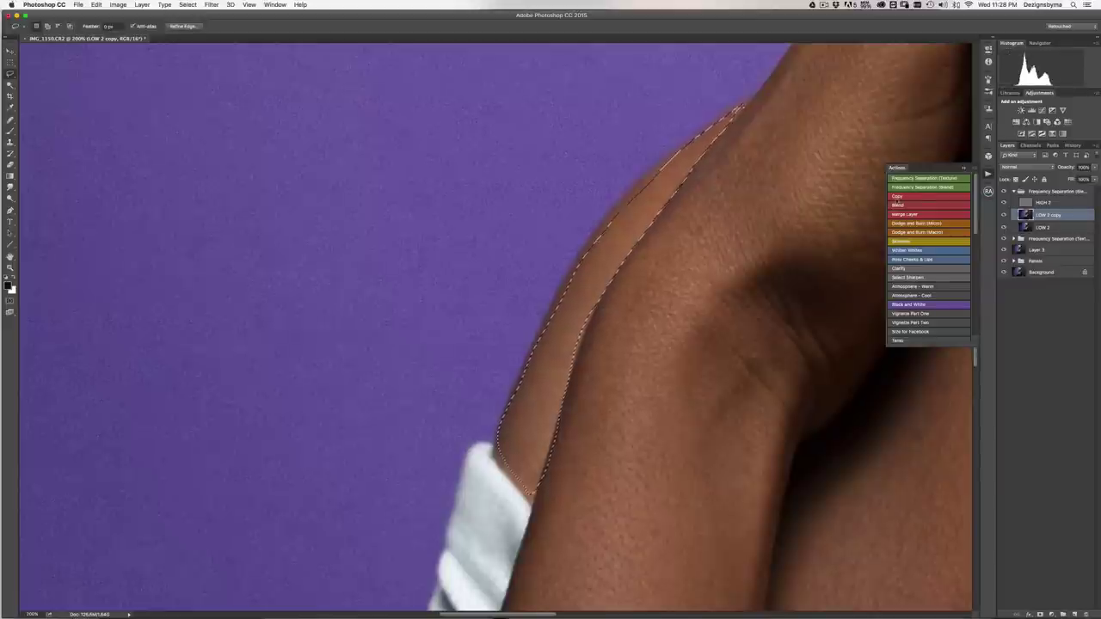
{"action": "left_click", "coordinate": [901, 198]}
{"action": "left_click", "coordinate": [902, 207]}
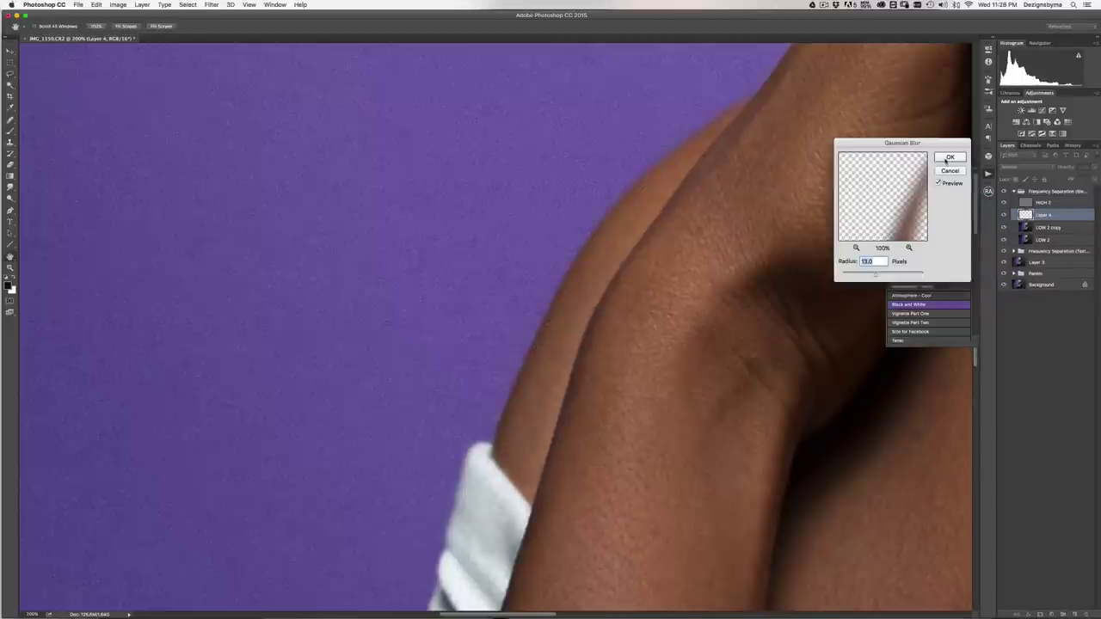
{"action": "left_click", "coordinate": [949, 160]}
- Examine the blurred upper-arm strip against the forearm, neck and shoulder at several magnifications
{"action": "left_click", "coordinate": [10, 163]}
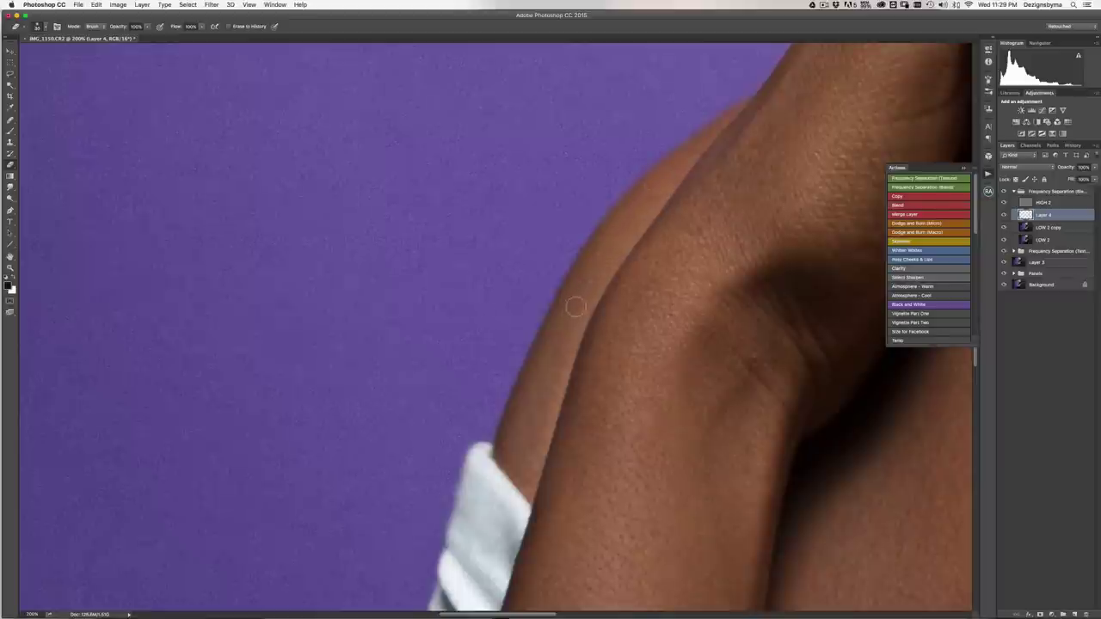
{"action": "key", "text": "super+minus"}
{"action": "key", "text": "super+minus"}
{"action": "key", "text": "super+minus"}
{"action": "key", "text": "super+minus"}
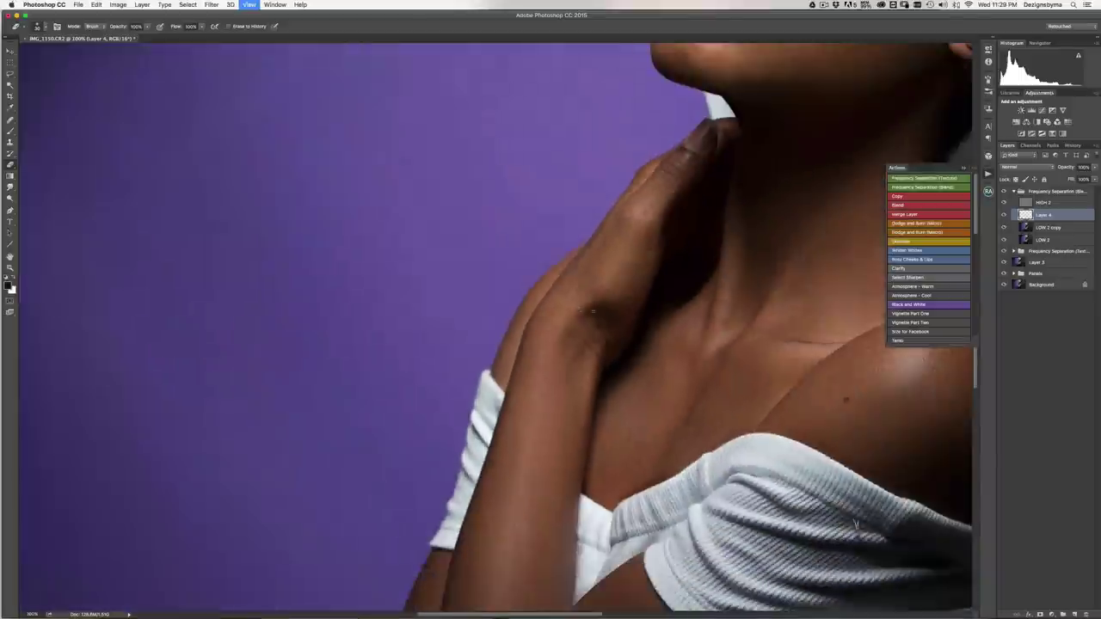
{"action": "key", "text": "super+plus"}
{"action": "key", "text": "super+plus"}
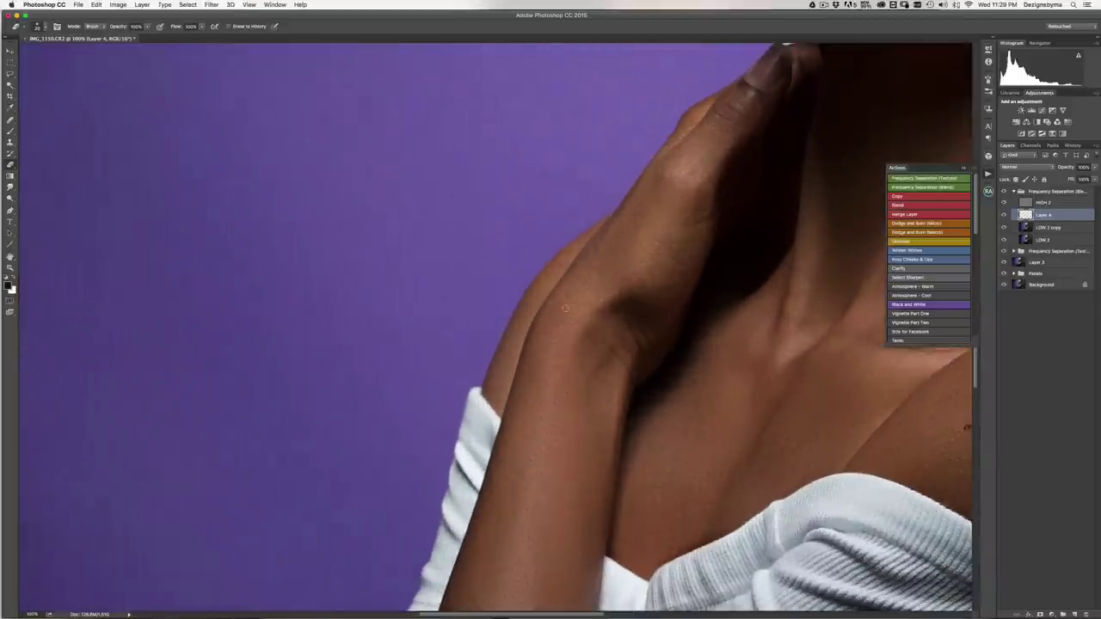
{"action": "key", "text": "super+minus"}
{"action": "key", "text": "super+minus"}
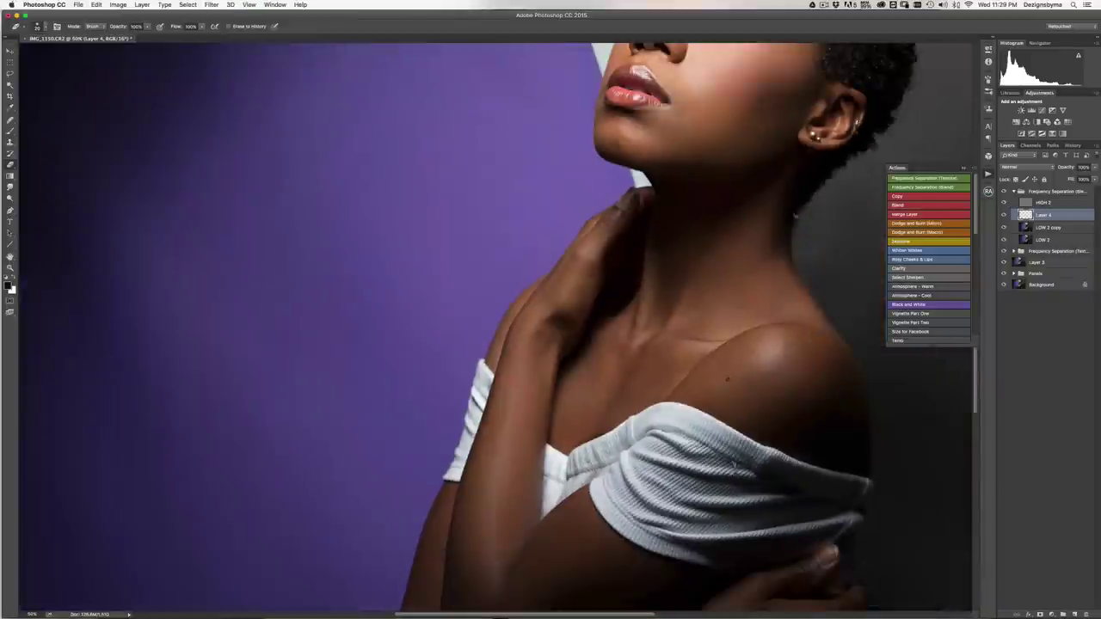
{"action": "key", "text": "super+minus"}
{"action": "key", "text": "super+plus"}
- Lasso the back of the arm from below the white sleeve toward the elbow, Gaussian blur its copy 13 pixels and merge it
{"action": "left_click_drag", "start_coordinate": [88, 489], "coordinate": [267, 199]}
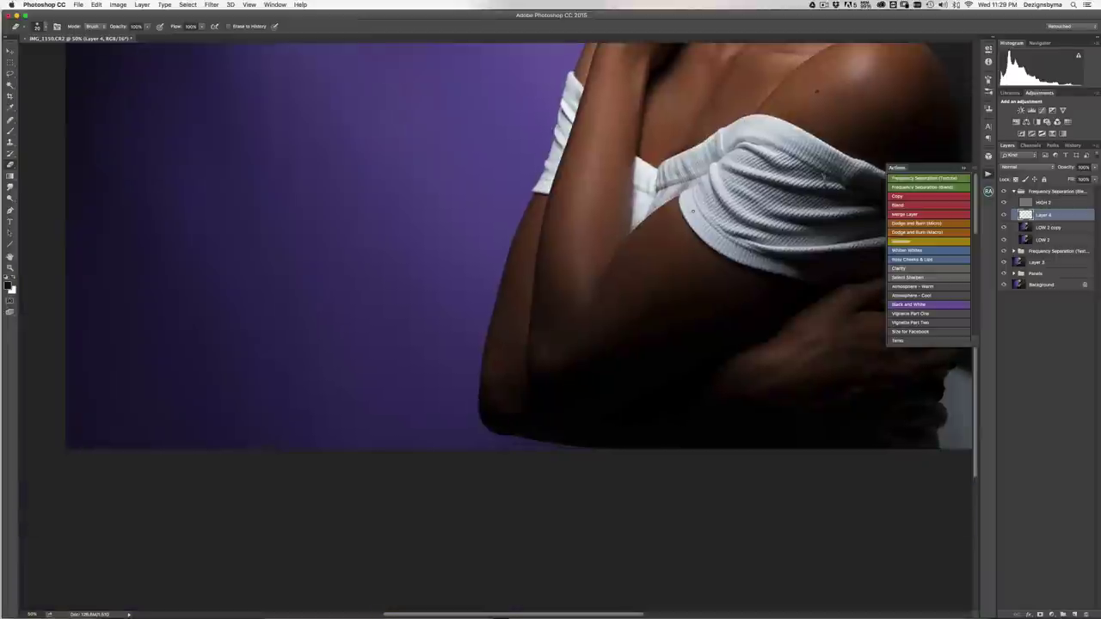
{"action": "key", "text": "super+plus"}
{"action": "left_click", "coordinate": [19, 75]}
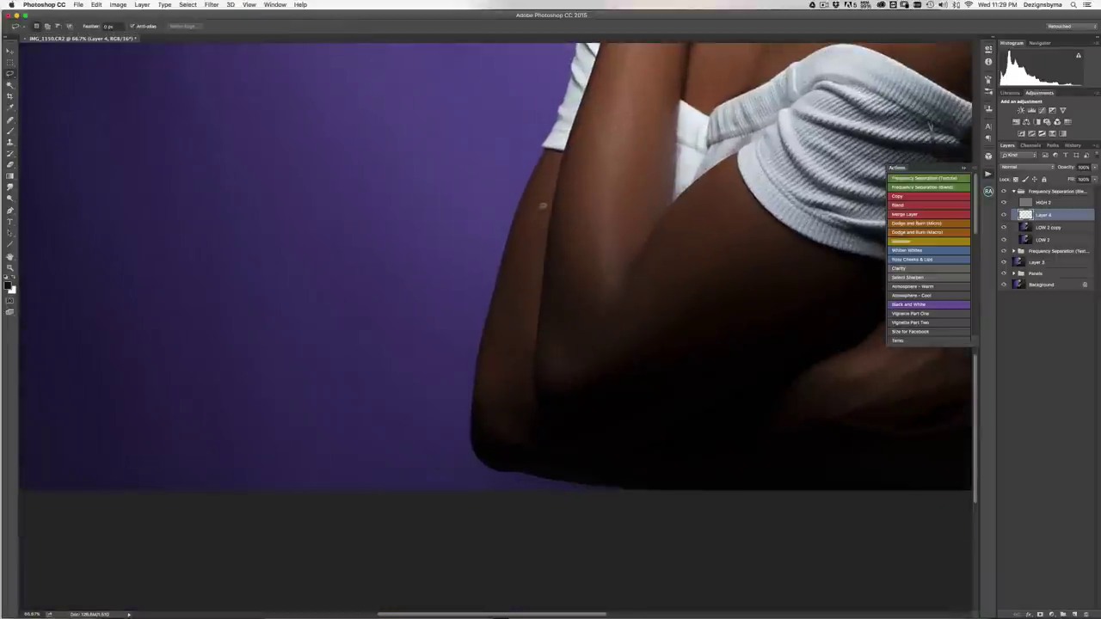
{"action": "mouse_move", "coordinate": [548, 161]}
{"action": "left_mouse_down"}
{"action": "mouse_move", "coordinate": [476, 378]}
{"action": "mouse_move", "coordinate": [491, 406]}
{"action": "mouse_move", "coordinate": [522, 410]}
{"action": "mouse_move", "coordinate": [536, 381]}
{"action": "mouse_move", "coordinate": [537, 301]}
{"action": "mouse_move", "coordinate": [561, 160]}
{"action": "left_mouse_up"}
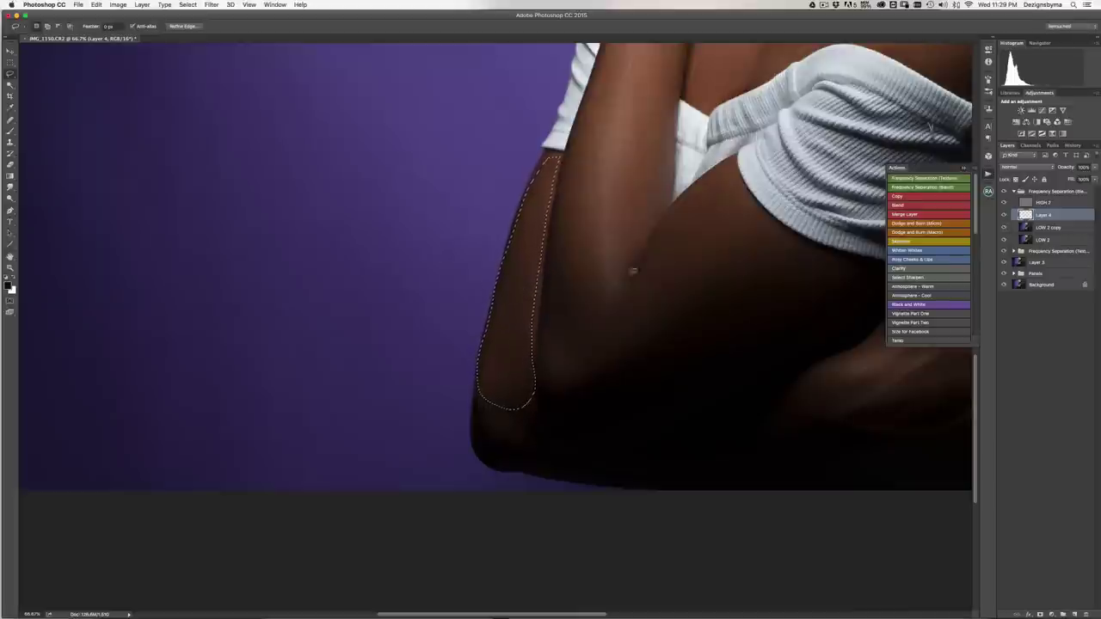
{"action": "left_click", "coordinate": [900, 204]}
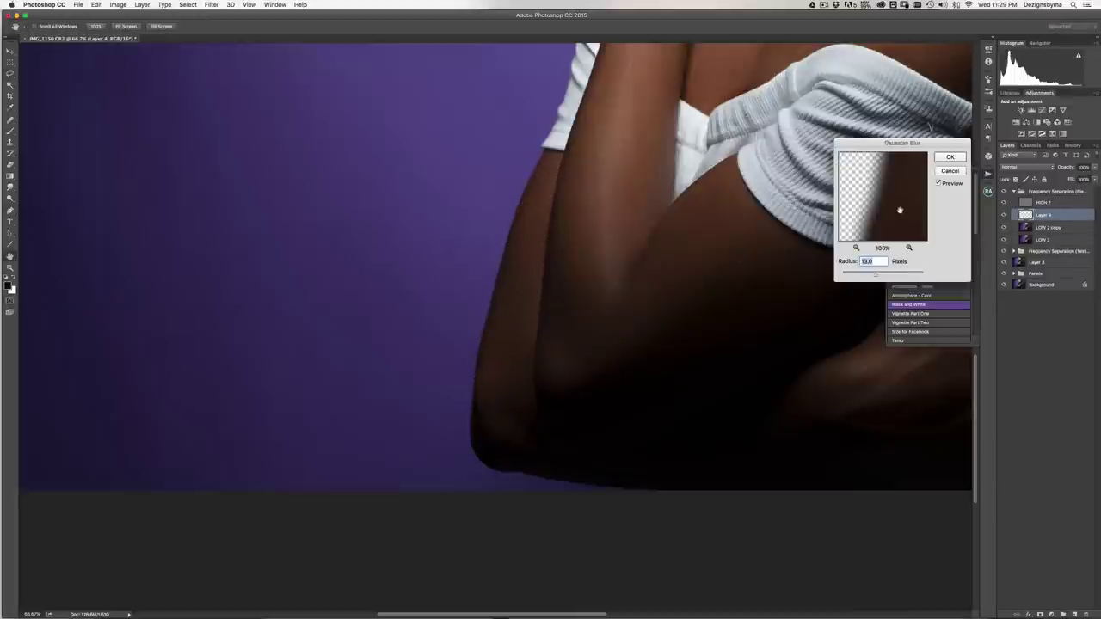
{"action": "left_click", "coordinate": [950, 157]}
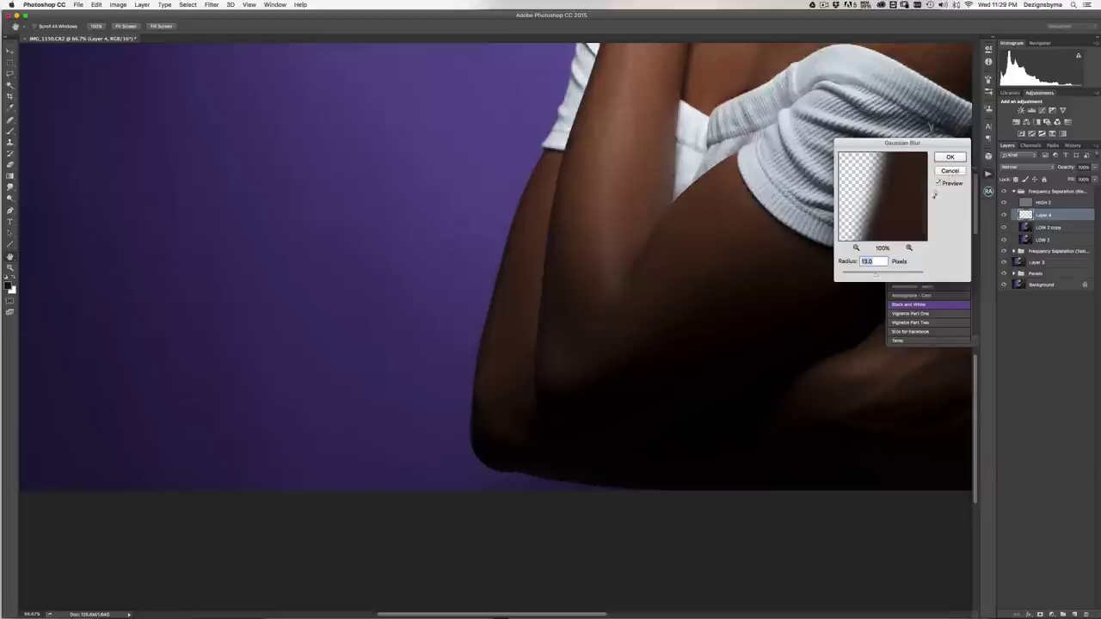
- Lasso the back of the lower hand, Gaussian blur its copy with a larger radius and merge it
{"action": "left_click_drag", "start_coordinate": [615, 339], "coordinate": [383, 309]}
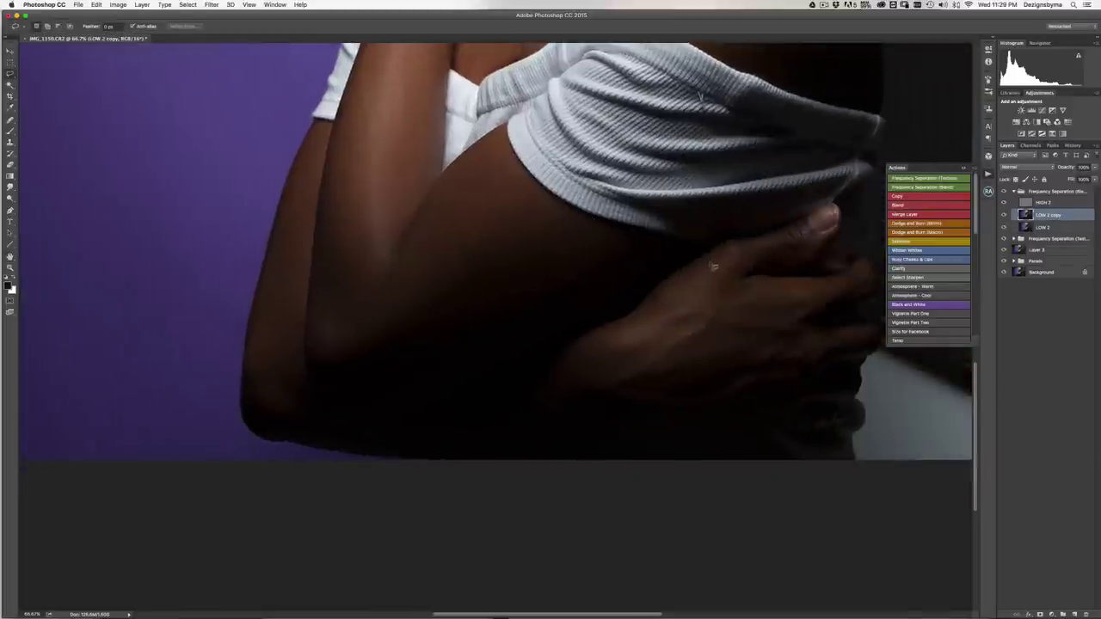
{"action": "mouse_move", "coordinate": [698, 270]}
{"action": "left_mouse_down"}
{"action": "mouse_move", "coordinate": [632, 327]}
{"action": "mouse_move", "coordinate": [617, 380]}
{"action": "mouse_move", "coordinate": [700, 359]}
{"action": "mouse_move", "coordinate": [735, 284]}
{"action": "left_mouse_up"}
{"action": "left_click", "coordinate": [900, 196]}
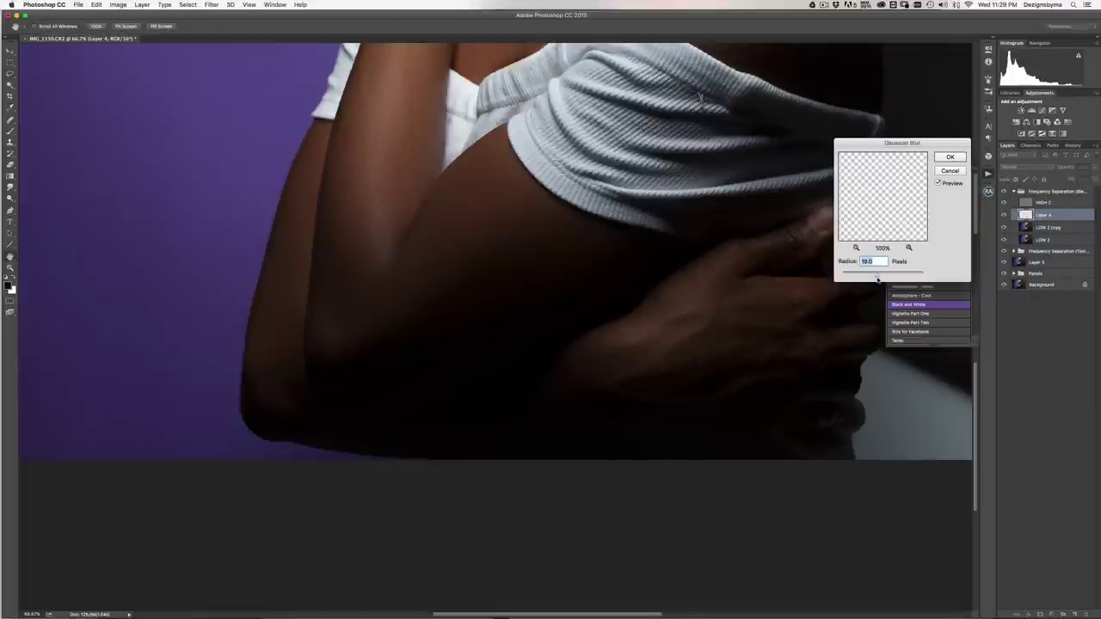
{"action": "left_click_drag", "start_coordinate": [877, 279], "coordinate": [880, 280]}
{"action": "key", "text": "Return"}
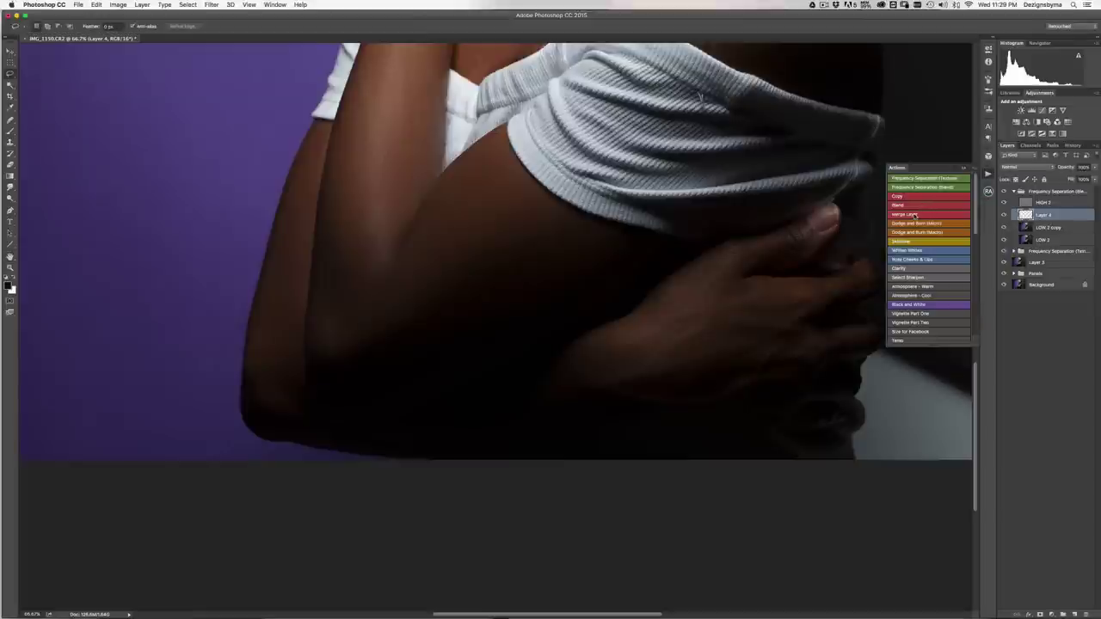
{"action": "key", "text": "Delete"}
- Lasso the uppermost finger of the lower hand below the sleeve and Gaussian blur its copy 13 pixels
{"action": "mouse_move", "coordinate": [798, 231]}
{"action": "left_mouse_down"}
{"action": "mouse_move", "coordinate": [733, 254]}
{"action": "mouse_move", "coordinate": [723, 270]}
{"action": "mouse_move", "coordinate": [718, 315]}
{"action": "mouse_move", "coordinate": [744, 334]}
{"action": "mouse_move", "coordinate": [781, 334]}
{"action": "mouse_move", "coordinate": [874, 284]}
{"action": "mouse_move", "coordinate": [852, 273]}
{"action": "mouse_move", "coordinate": [743, 283]}
{"action": "mouse_move", "coordinate": [789, 273]}
{"action": "mouse_move", "coordinate": [813, 243]}
{"action": "left_mouse_up"}
{"action": "left_click", "coordinate": [920, 205]}
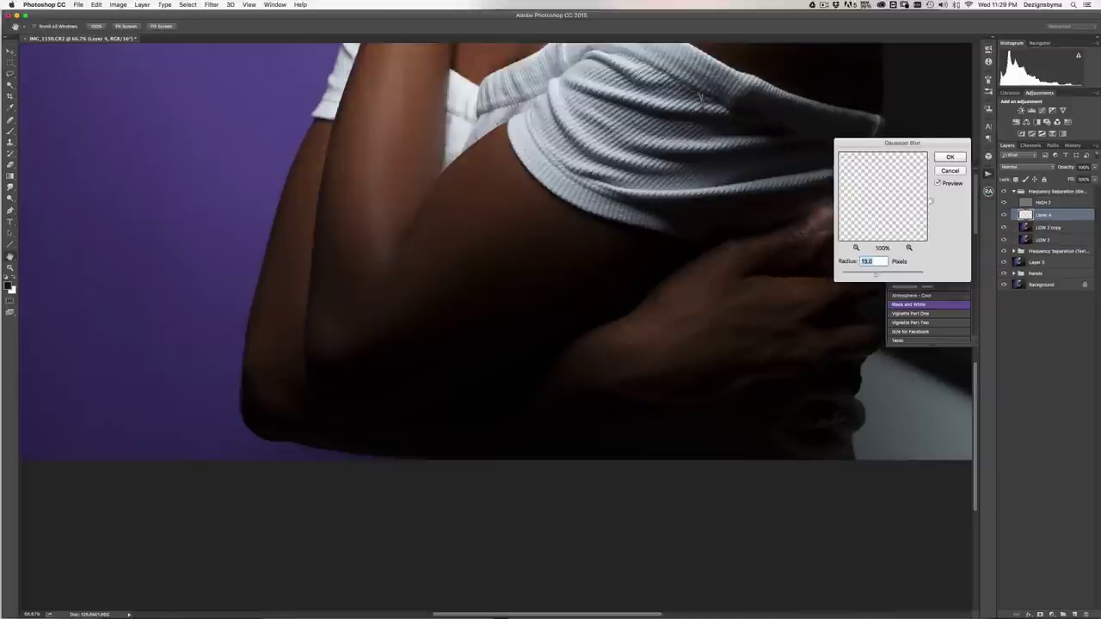
{"action": "left_click", "coordinate": [950, 156]}
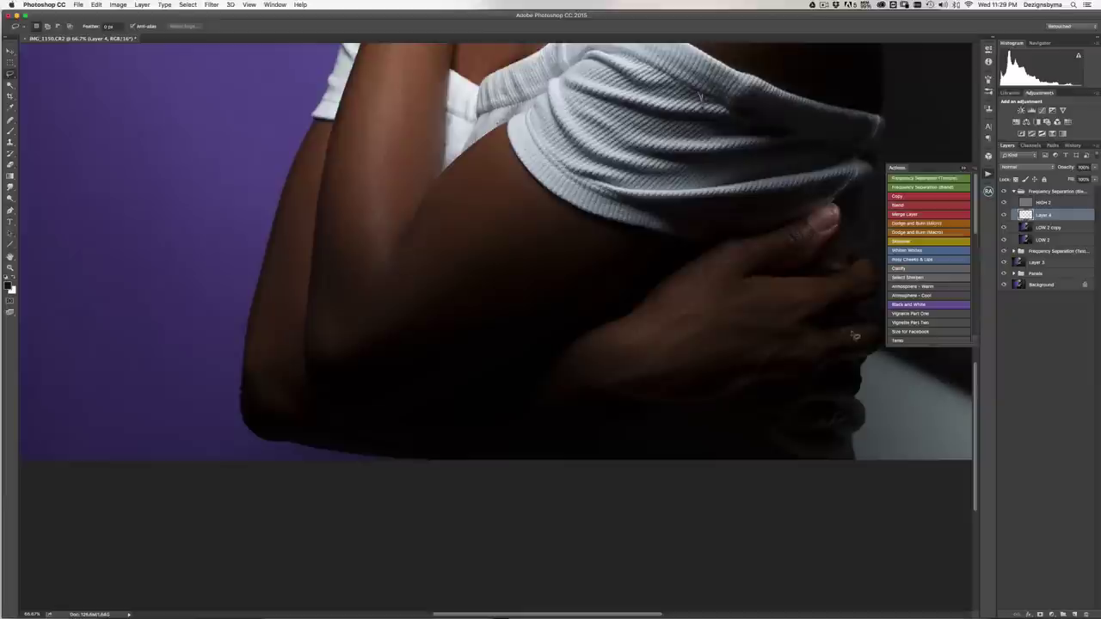
- Lasso the lower hand from the knuckle along the lower finger, Gaussian blur its low-frequency copy 13 pixels and merge it
{"action": "mouse_move", "coordinate": [854, 332]}
{"action": "left_mouse_down"}
{"action": "mouse_move", "coordinate": [752, 336]}
{"action": "mouse_move", "coordinate": [712, 343]}
{"action": "left_mouse_up"}
{"action": "left_click_drag", "start_coordinate": [736, 383], "coordinate": [877, 339]}
{"action": "left_click", "coordinate": [924, 200]}
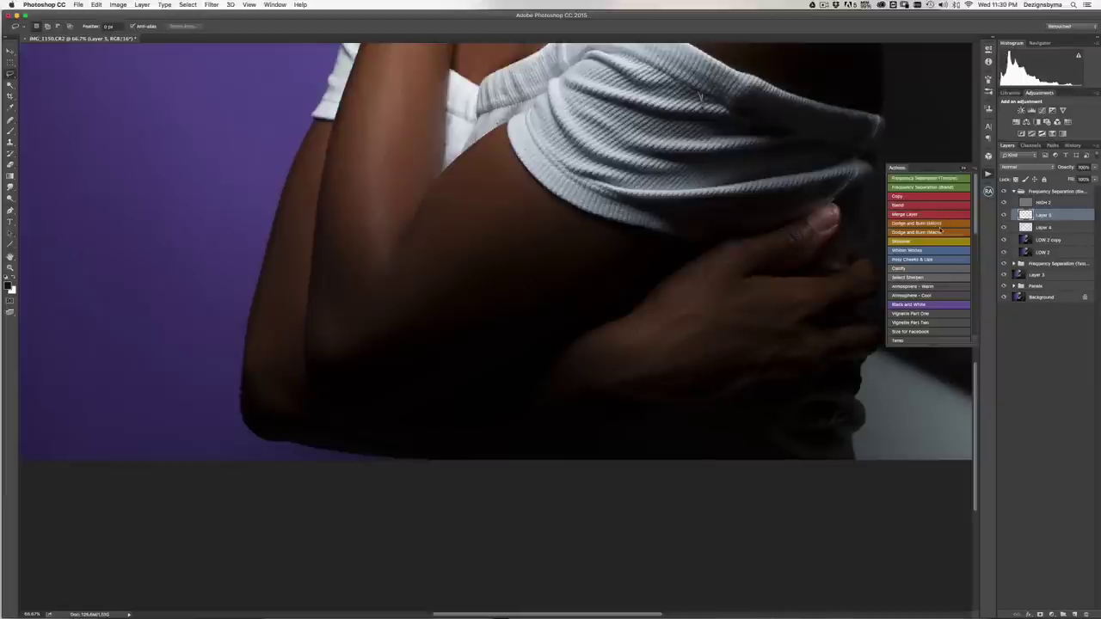
{"action": "left_click", "coordinate": [938, 214]}
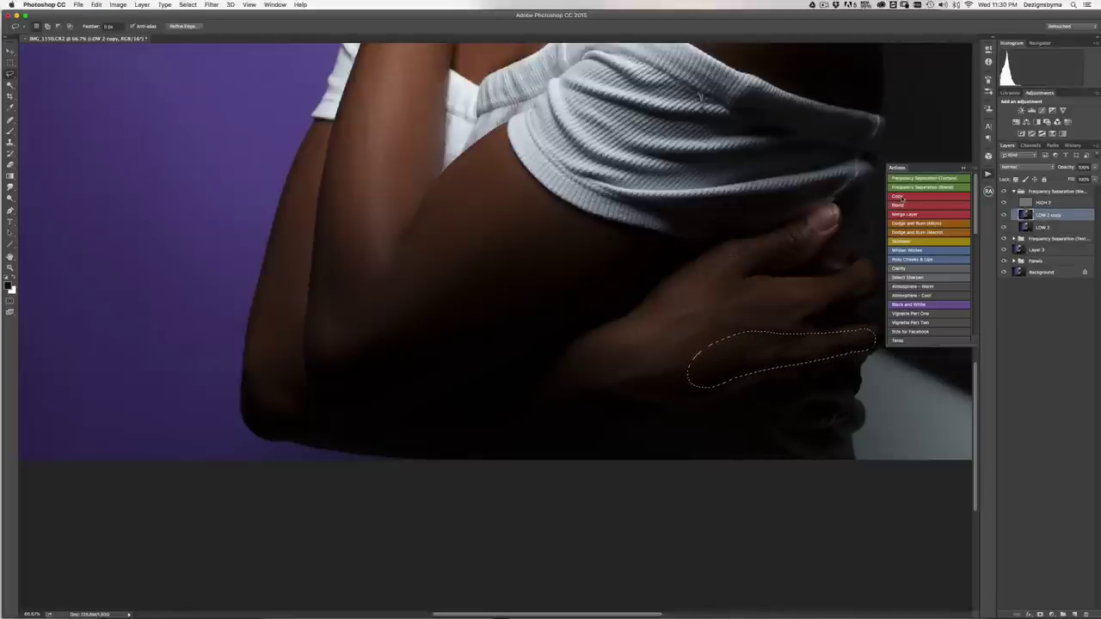
{"action": "left_click", "coordinate": [901, 198]}
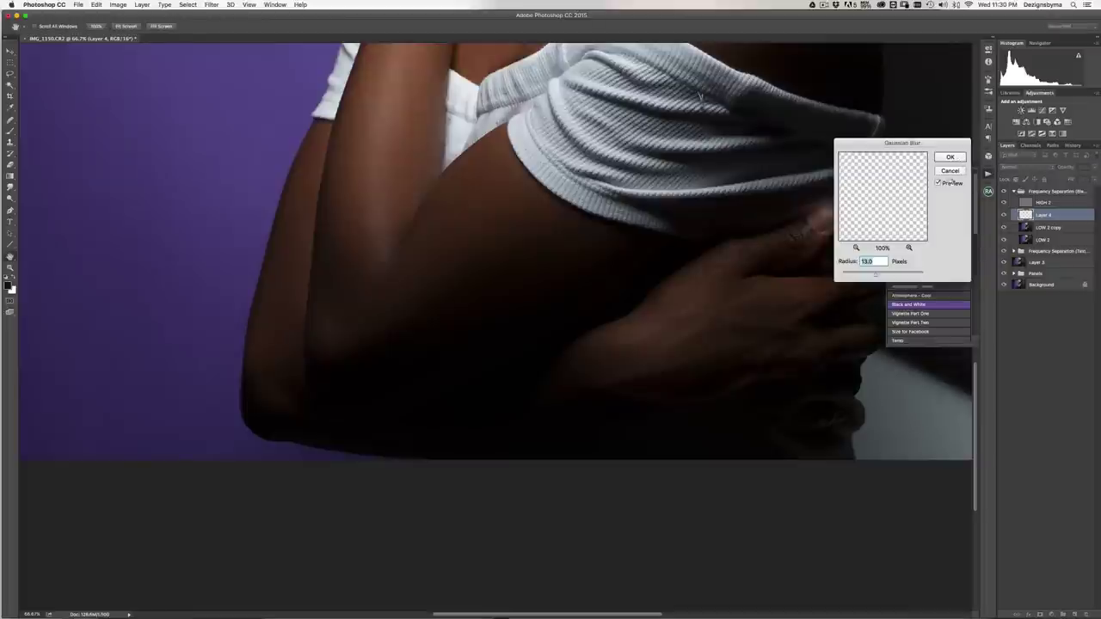
{"action": "left_click", "coordinate": [958, 158]}
{"action": "left_click", "coordinate": [922, 216]}
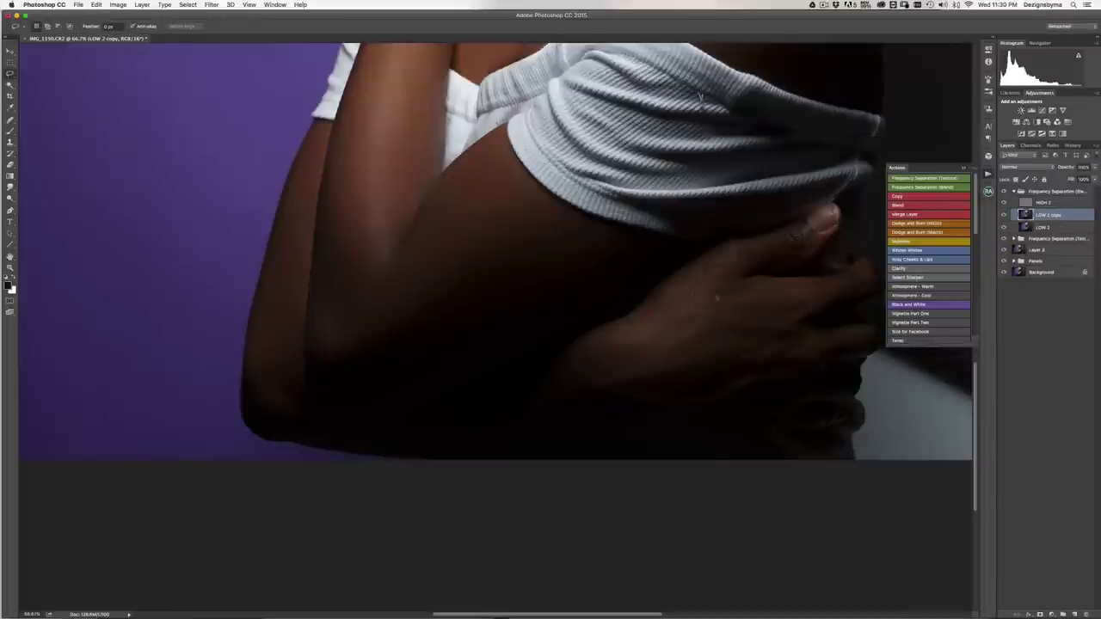
- Compare the whole retouched portrait with the original Background layer by repeatedly hiding and showing all other layers
{"action": "key", "text": "super+minus"}
{"action": "key", "text": "super+minus"}
{"action": "key", "text": "super+minus"}
{"action": "key", "text": "super+plus"}
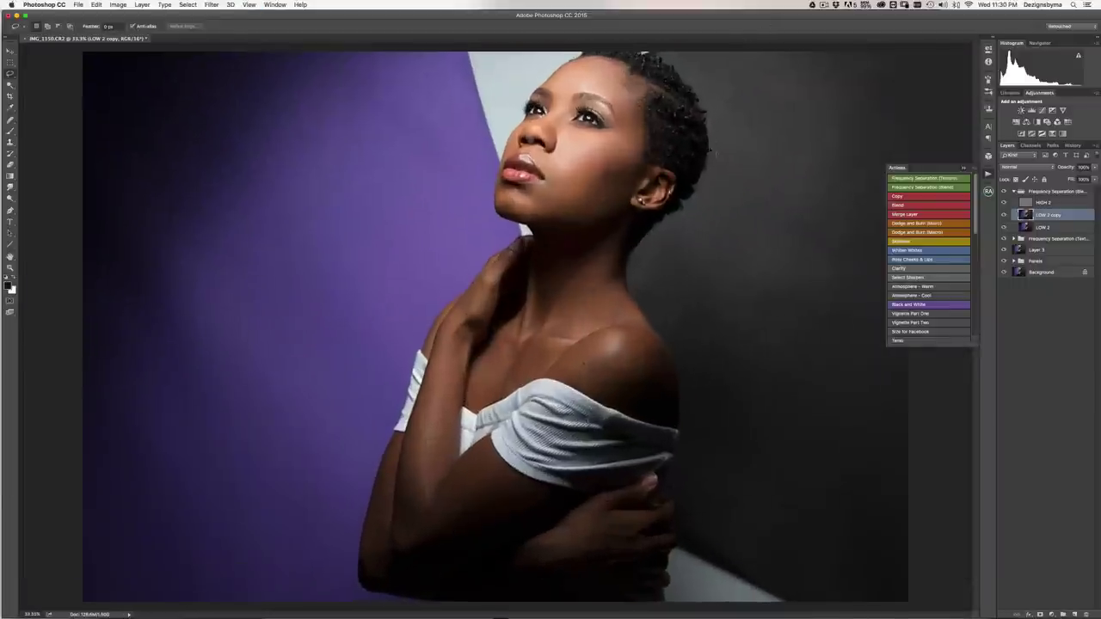
{"action": "key", "text": "super+plus"}
{"action": "key", "text": "super+minus"}
{"action": "key", "text": "super+minus"}
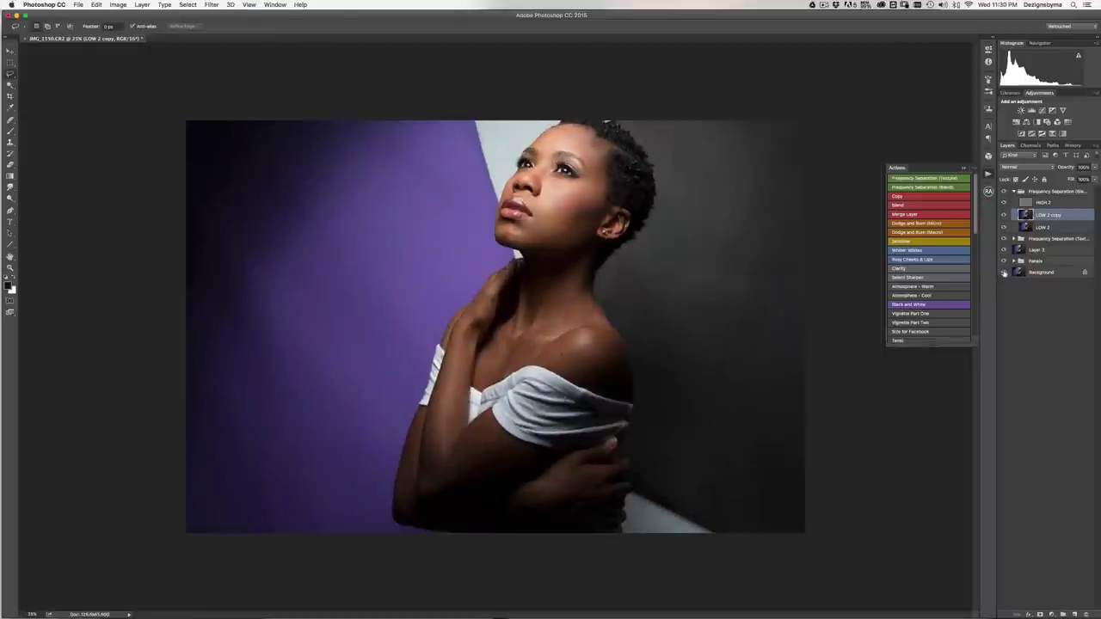
{"action": "left_click", "coordinate": [1003, 272], "text": "alt"}
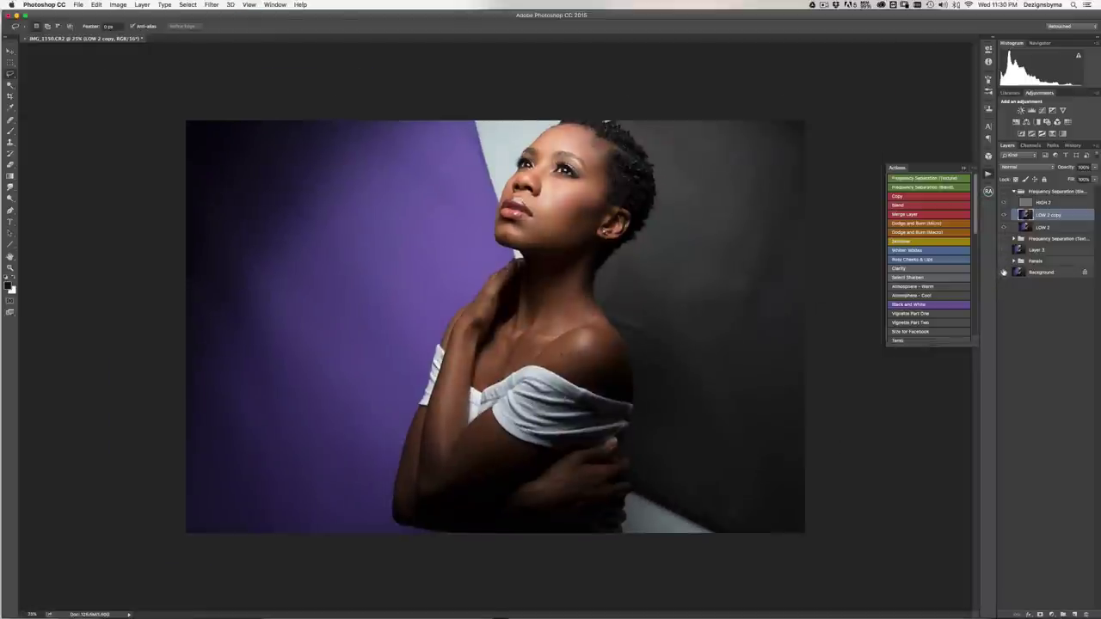
{"action": "left_click", "coordinate": [1003, 272], "text": "alt"}
{"action": "left_click", "coordinate": [1002, 272], "text": "alt"}
{"action": "left_click", "coordinate": [1003, 273], "text": "alt"}
{"action": "left_click", "coordinate": [1003, 271], "text": "alt"}
{"action": "left_click", "coordinate": [1004, 272], "text": "alt"}
{"action": "left_click", "coordinate": [1003, 273], "text": "alt"}
{"action": "left_click", "coordinate": [1004, 272], "text": "alt"}
{"action": "key", "text": "super+plus"}
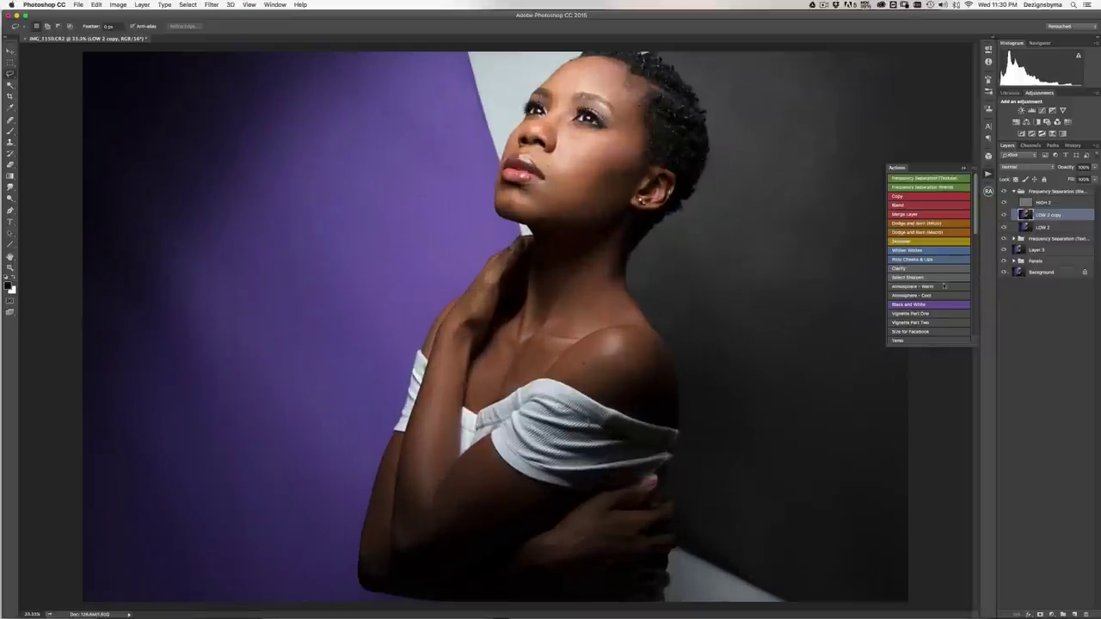
{"action": "left_click", "coordinate": [1003, 273], "text": "alt"}
{"action": "left_click", "coordinate": [1004, 272], "text": "alt"}
{"action": "key", "text": "super+minus"}
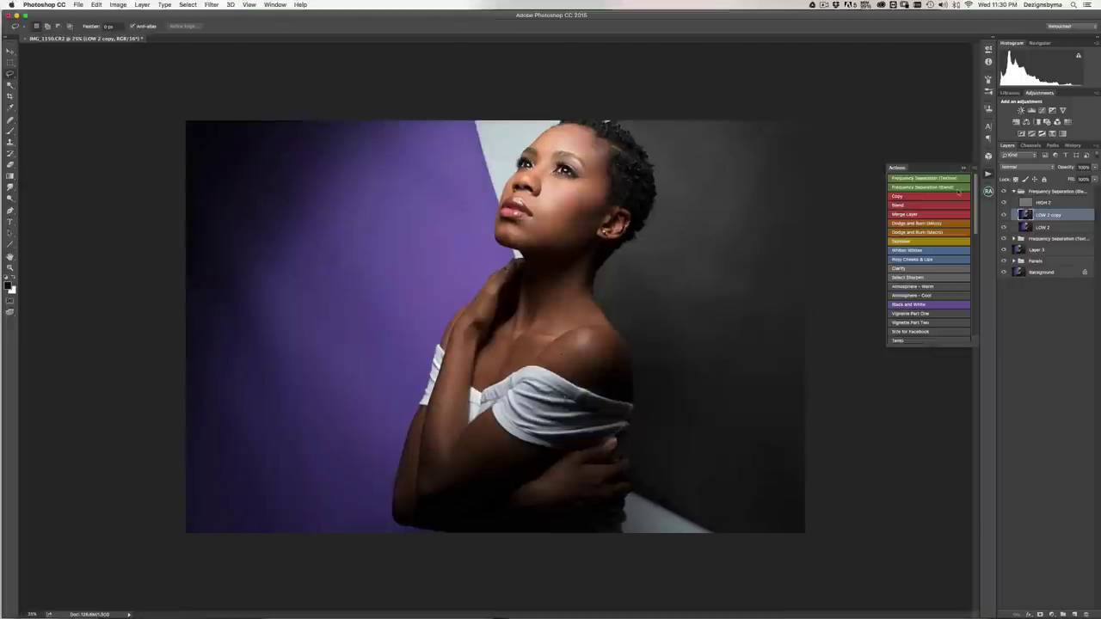
{"action": "key", "text": "super+plus"}
{"action": "key", "text": "super+minus"}
- Collapse the Frequency Separation (Blend) group and add a Channel Mixer adjustment layer above it set to Monochrome
{"action": "left_click", "coordinate": [1014, 191]}
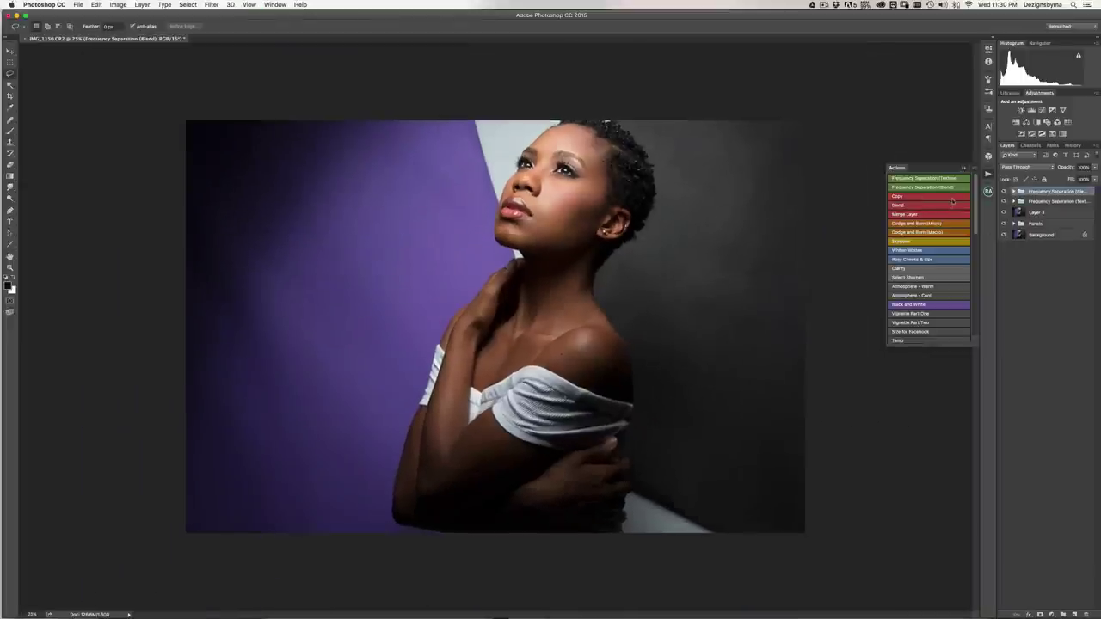
{"action": "key", "text": "super+plus"}
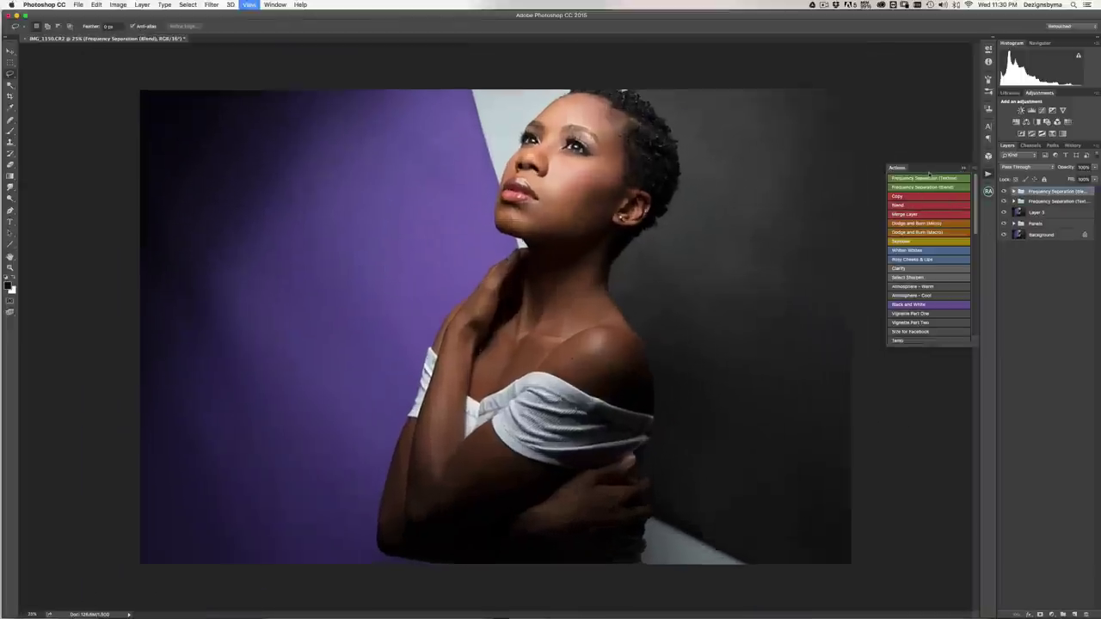
{"action": "key", "text": "super+minus"}
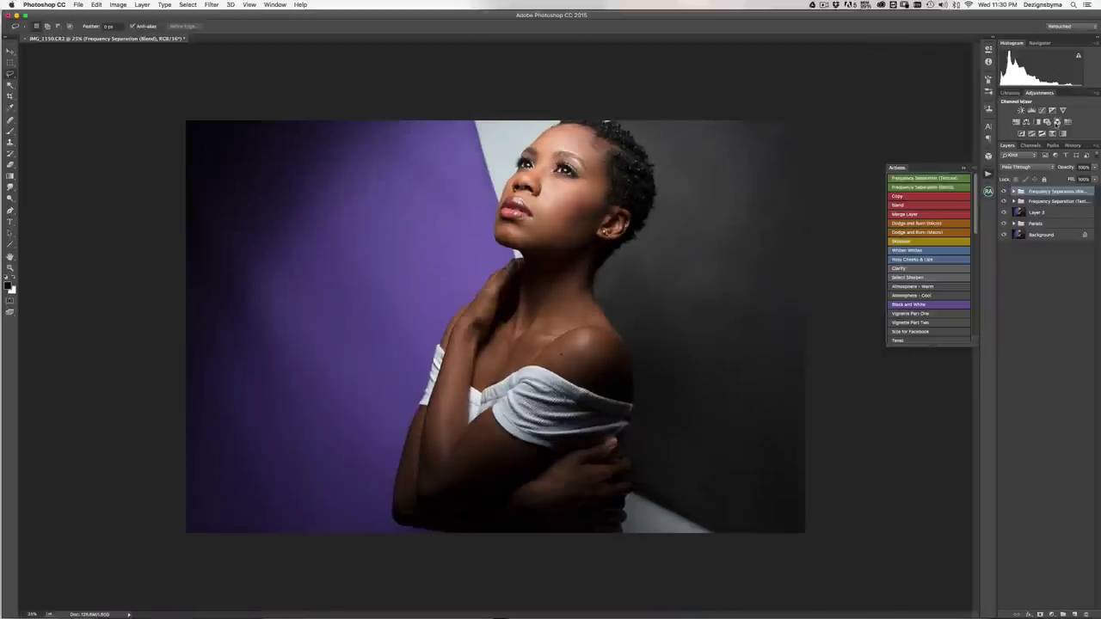
{"action": "left_click", "coordinate": [1057, 122]}
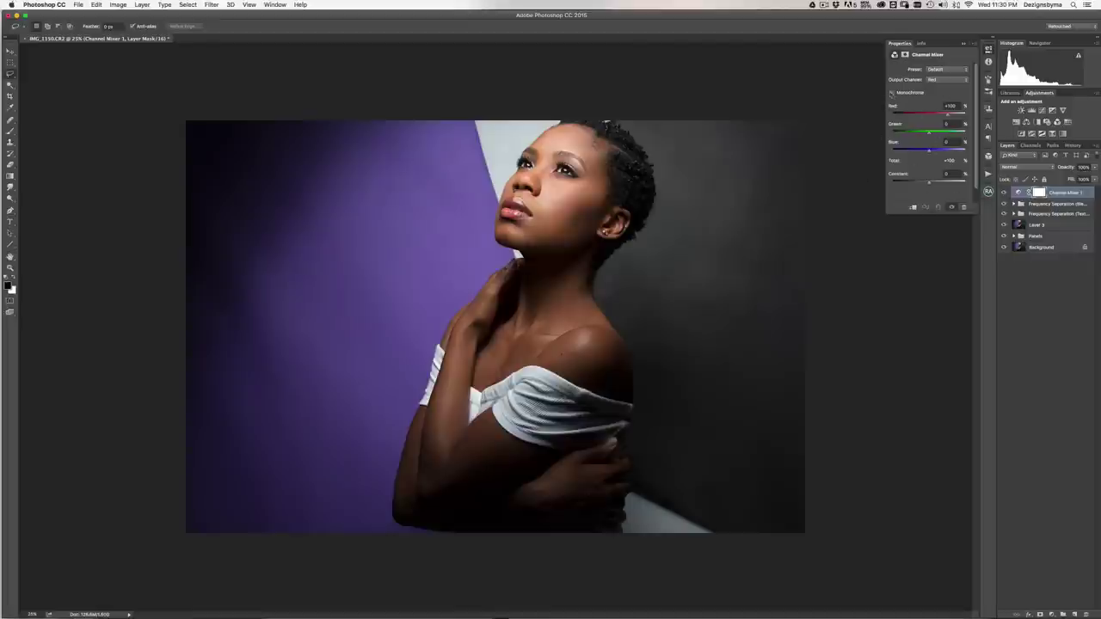
{"action": "left_click", "coordinate": [893, 93]}
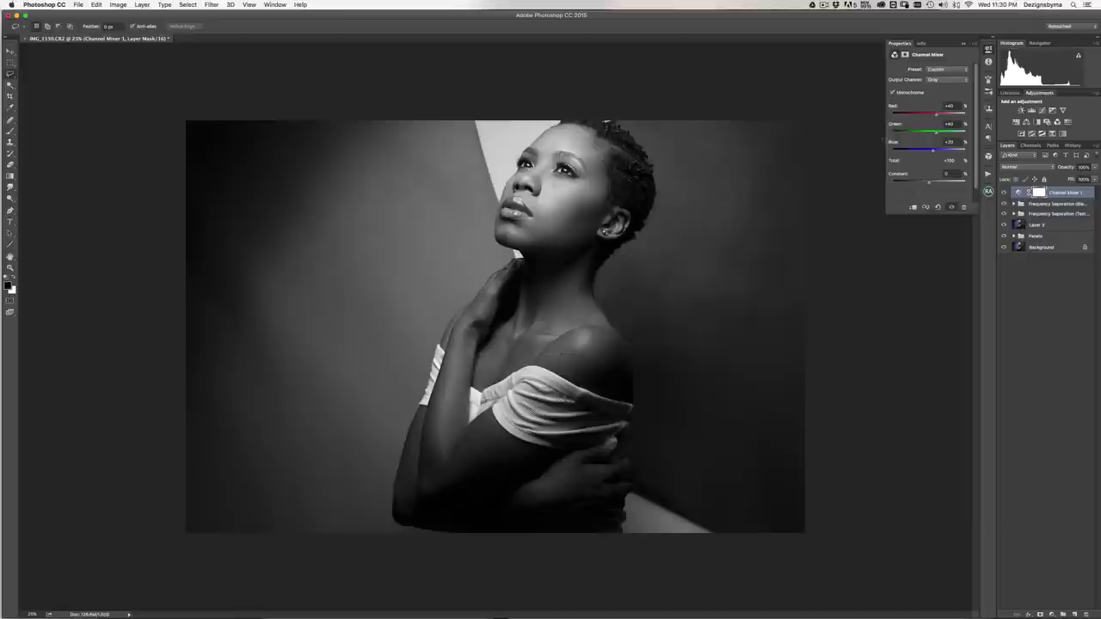
{"action": "key", "text": "super+plus"}
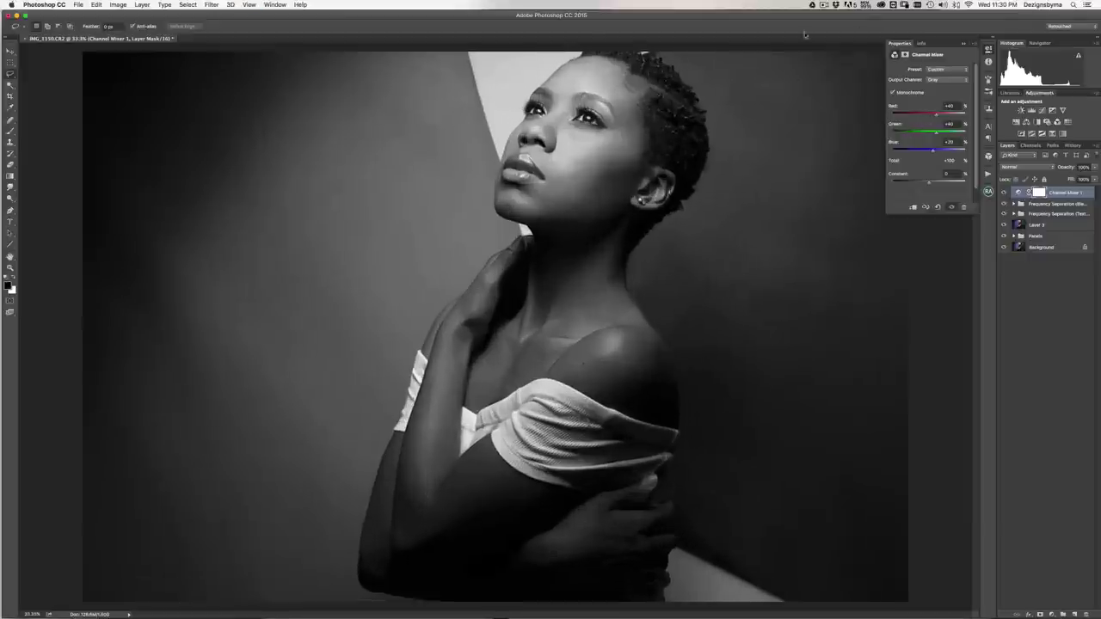
- Darken the black-and-white preview by setting the Channel Mixer constant to -14
{"action": "key", "text": "super+plus"}
{"action": "left_click_drag", "start_coordinate": [620, 310], "coordinate": [596, 496]}
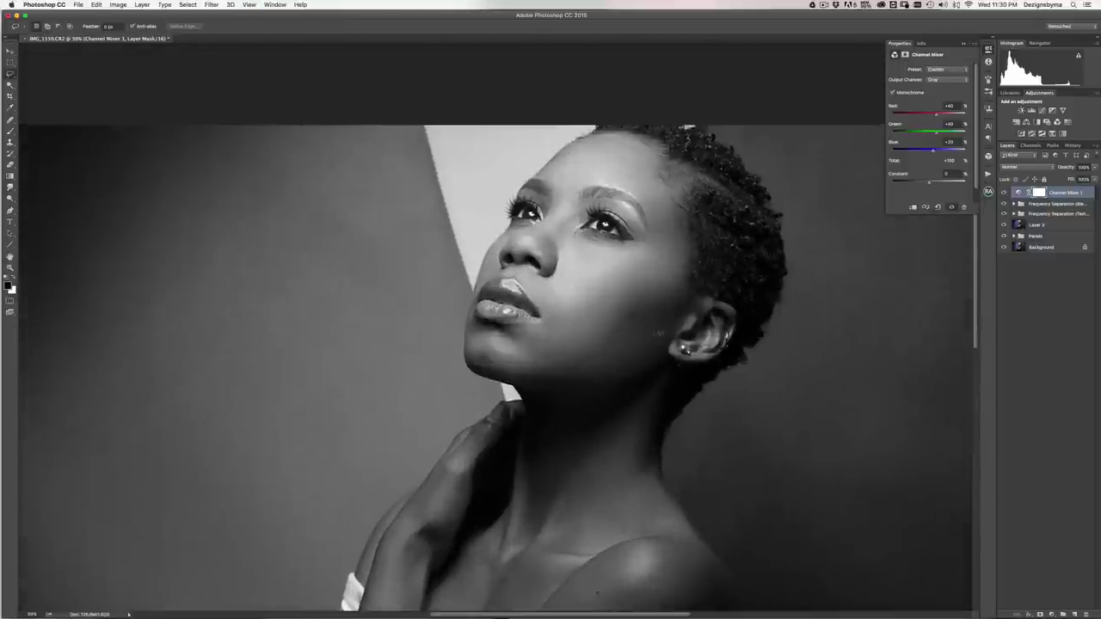
{"action": "key", "text": "super+plus"}
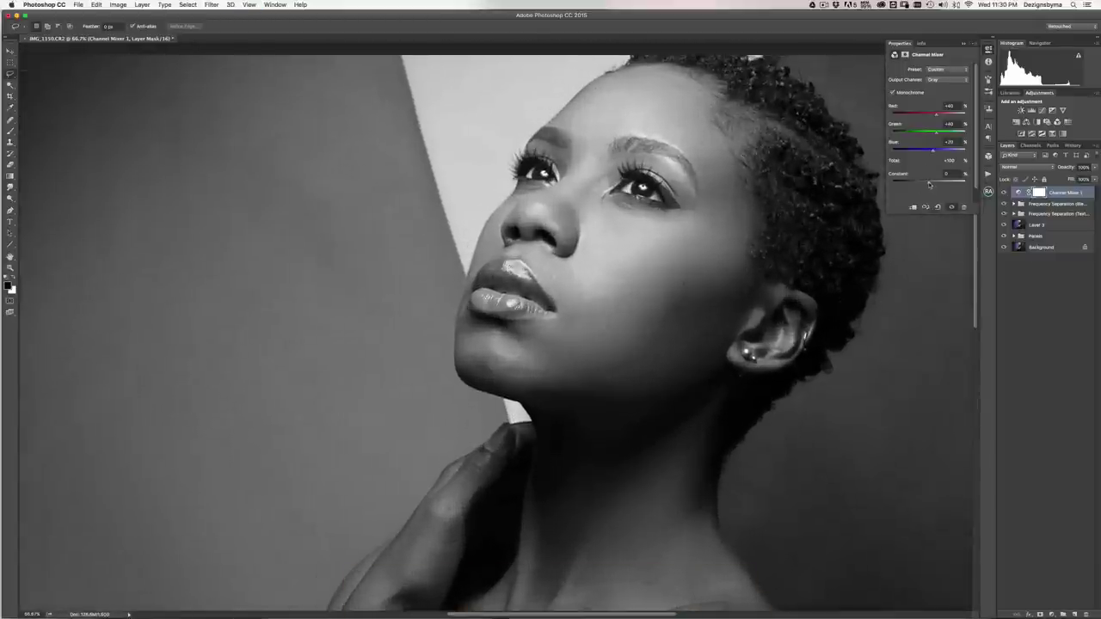
{"action": "left_click_drag", "start_coordinate": [927, 183], "coordinate": [927, 184]}
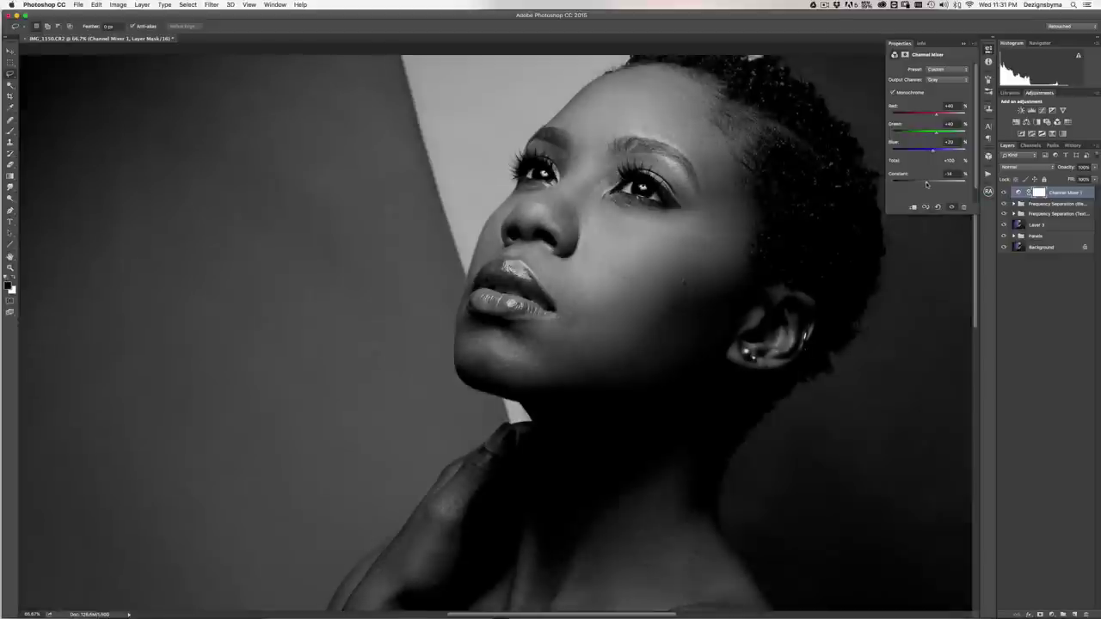
- Examine the skin on the neck, chest, chin and face up close in the darkened black-and-white preview
{"action": "key", "text": "super+minus"}
{"action": "key", "text": "super+minus"}
{"action": "key", "text": "super+plus"}
{"action": "key", "text": "super+plus"}
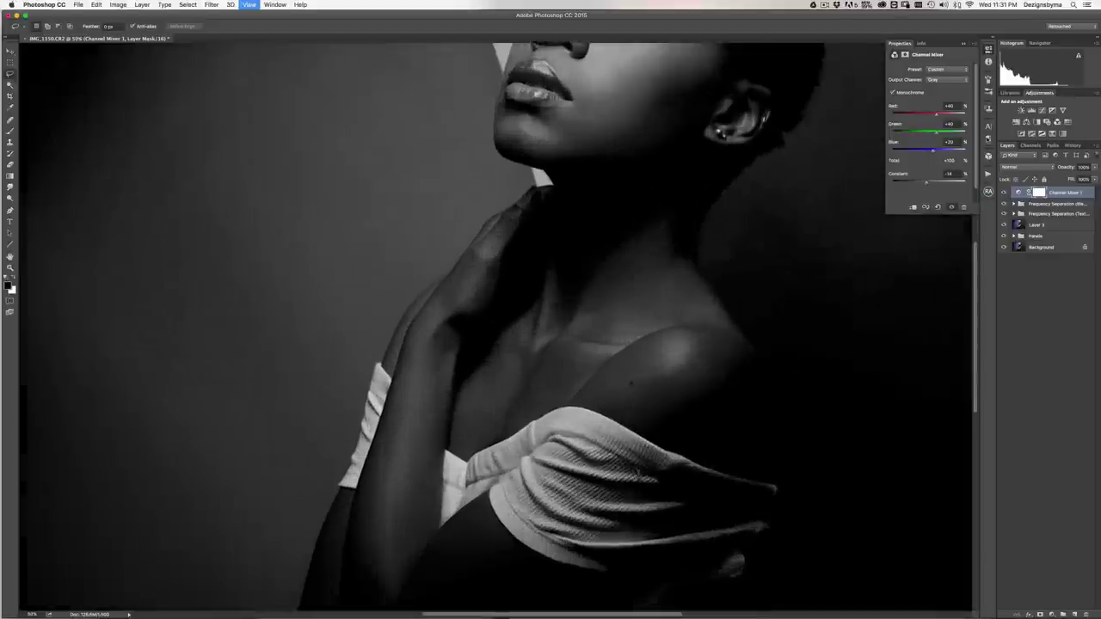
{"action": "left_click_drag", "start_coordinate": [691, 148], "coordinate": [695, 78]}
{"action": "key", "text": "super+plus"}
{"action": "key", "text": "super+plus"}
{"action": "left_click_drag", "start_coordinate": [671, 306], "coordinate": [535, 308]}
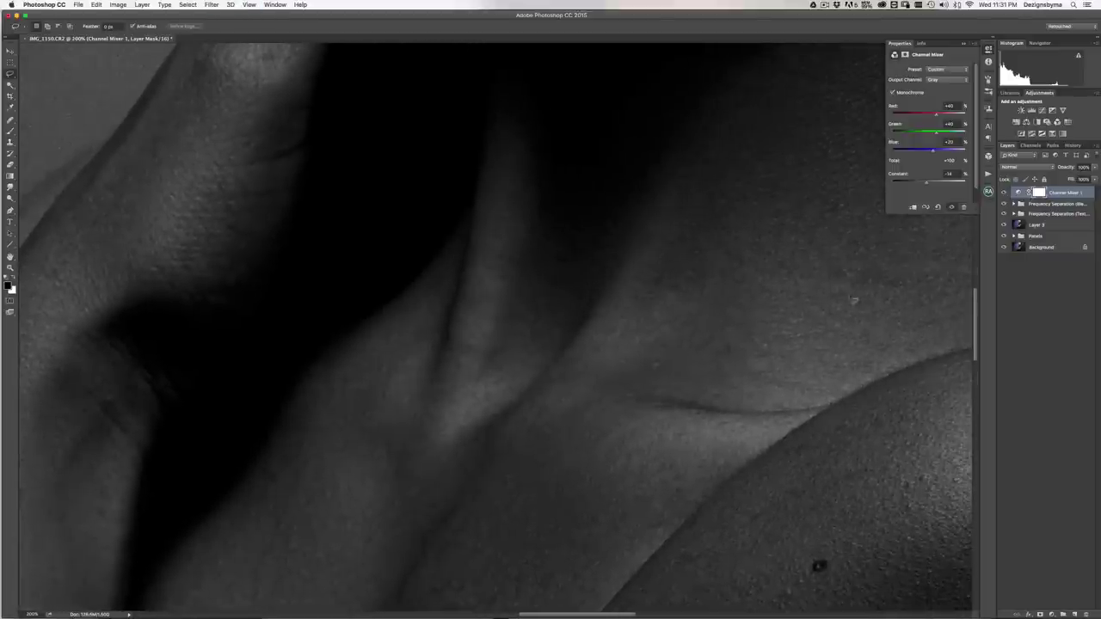
{"action": "scroll", "coordinate": [683, 364], "scroll_direction": "up", "scroll_amount": 15}
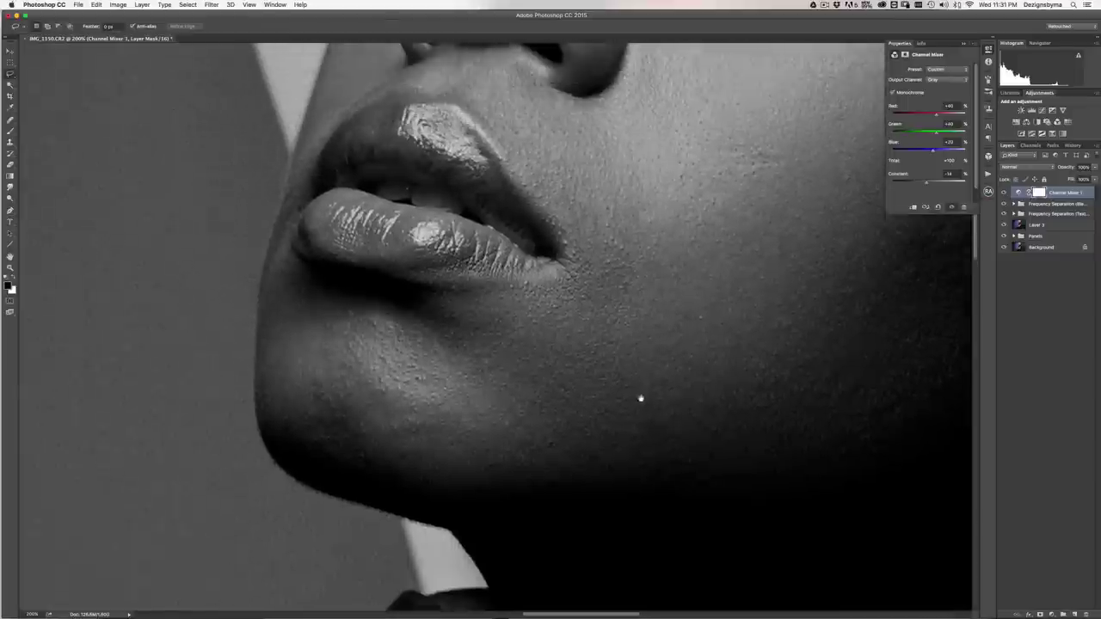
{"action": "left_click_drag", "start_coordinate": [641, 398], "coordinate": [641, 521]}
{"action": "left_click_drag", "start_coordinate": [637, 280], "coordinate": [638, 413]}
{"action": "key", "text": "super+minus"}
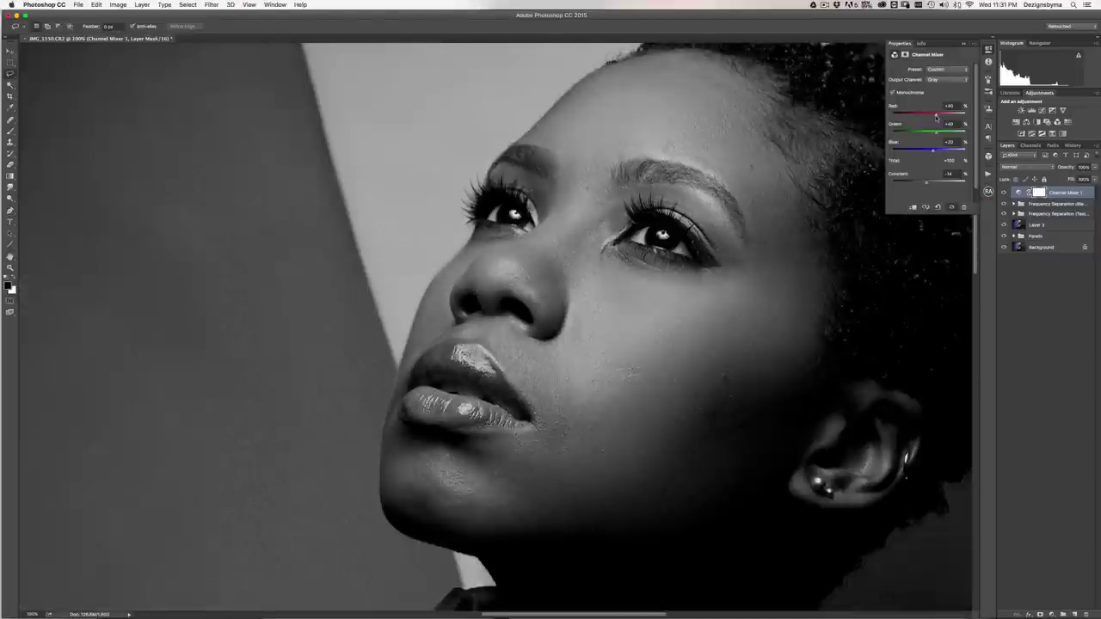
- Reduce red, raise green, set blue to +30 and constant to about -40 in the Channel Mixer, and close its settings
{"action": "left_click_drag", "start_coordinate": [937, 117], "coordinate": [921, 185]}
{"action": "key", "text": "super+equal"}
{"action": "scroll", "coordinate": [679, 228], "scroll_direction": "up", "scroll_amount": 10}
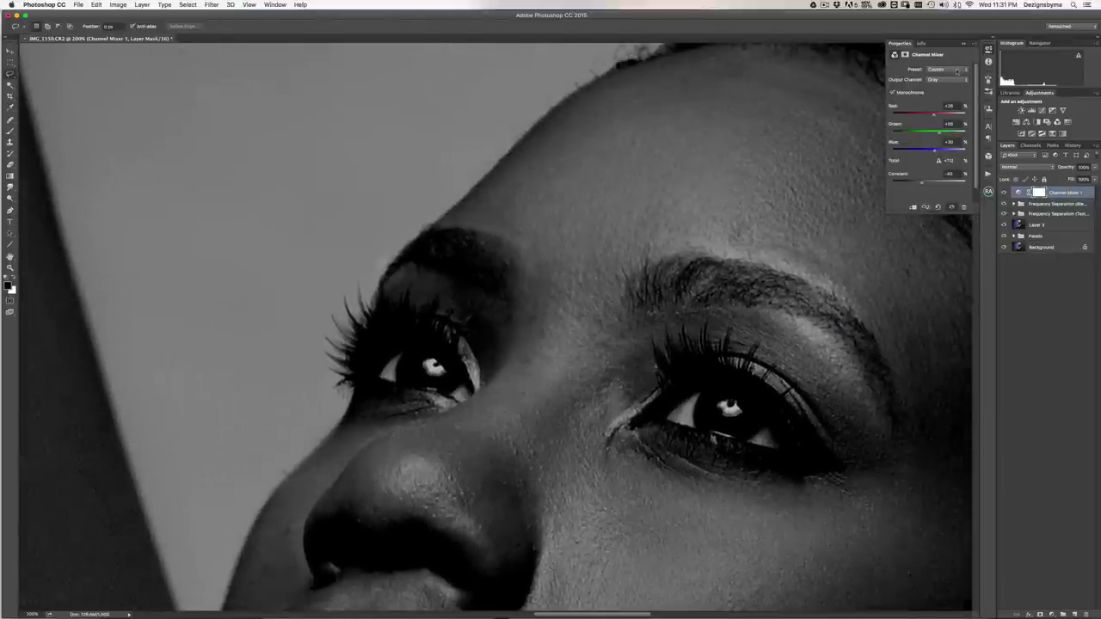
{"action": "left_click", "coordinate": [965, 45]}
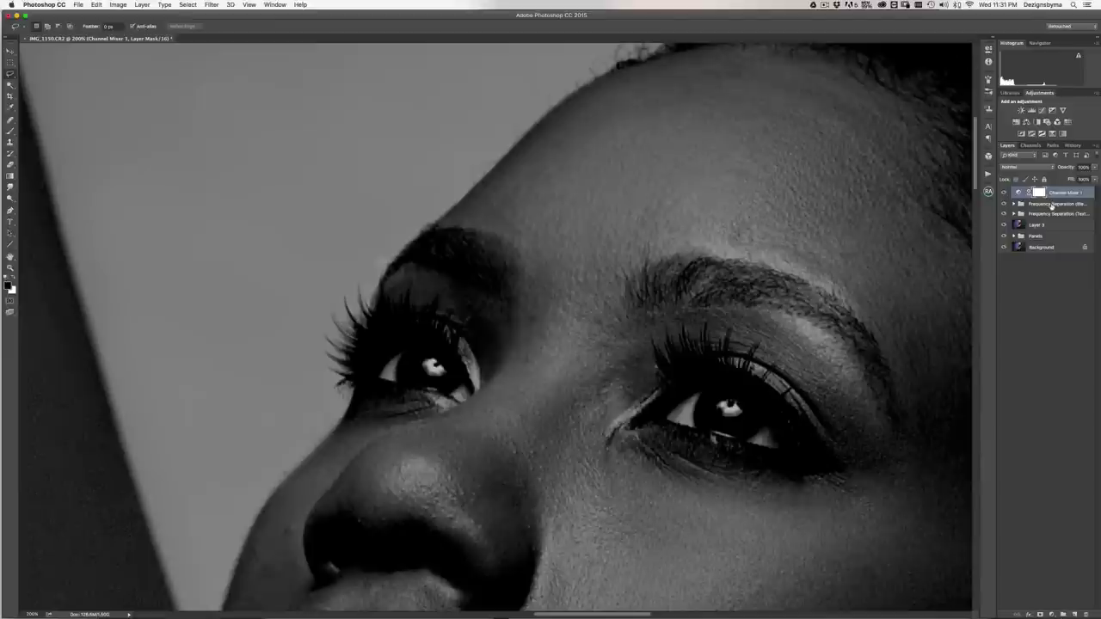
- Group the Channel Mixer layer, name the group help and collapse it
{"action": "left_click", "coordinate": [1051, 206]}
{"action": "left_click", "coordinate": [1039, 192]}
{"action": "key", "text": "super+g"}
{"action": "double_click", "coordinate": [1037, 191]}
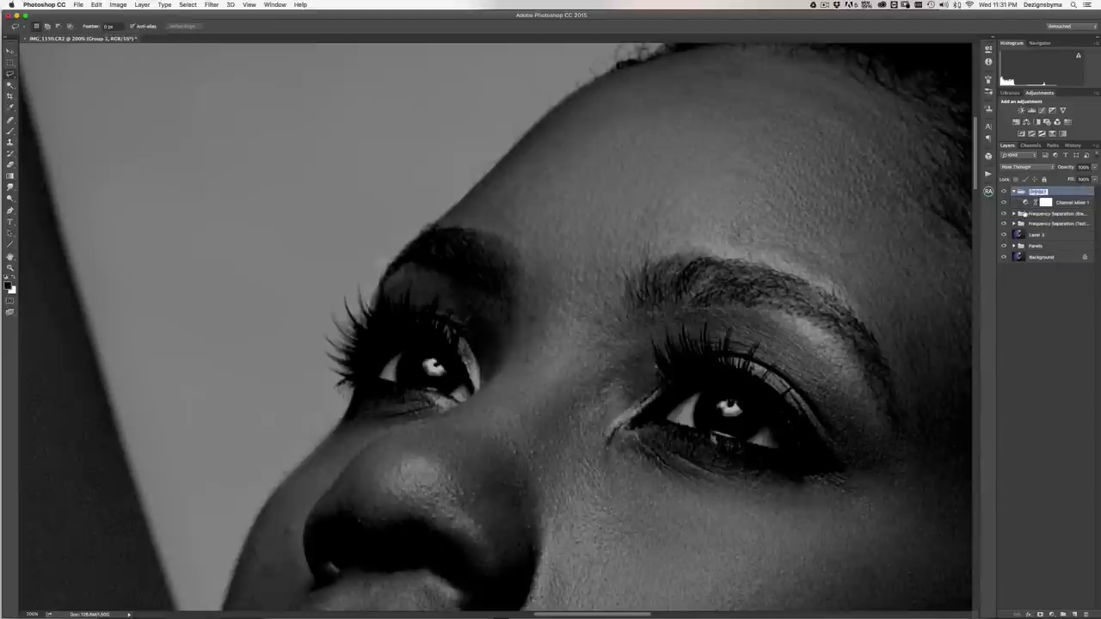
{"action": "type", "text": "V"}
{"action": "key", "text": "Return"}
{"action": "left_click", "coordinate": [1014, 190]}
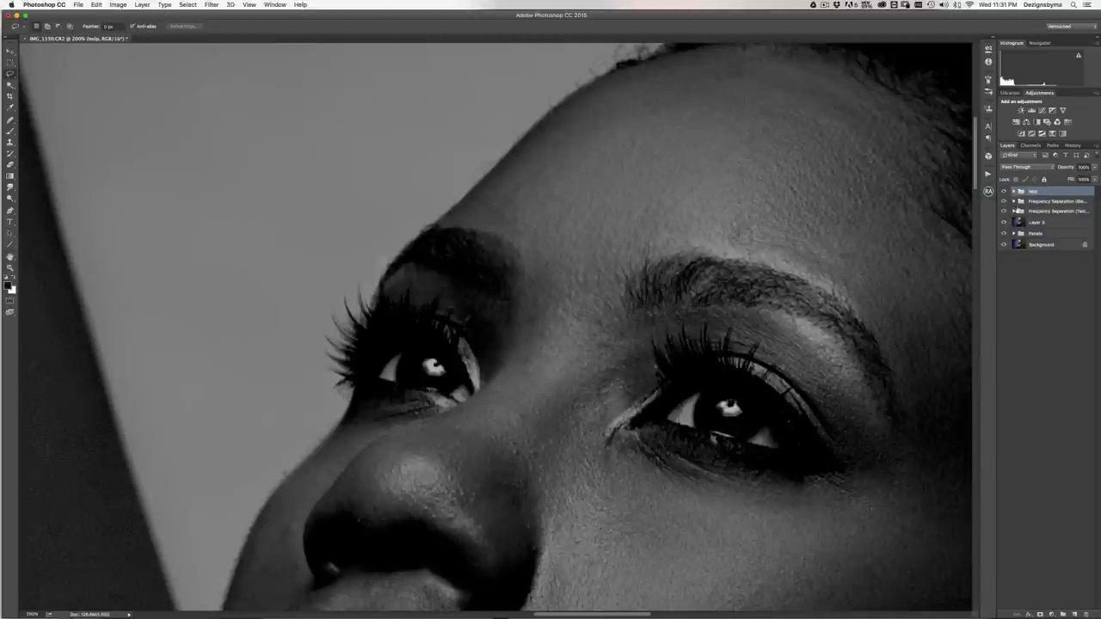
- Add a layer named MDB above the Frequency Separation (Blend) group and set its blend mode to Soft Light
{"action": "left_click", "coordinate": [1043, 202]}
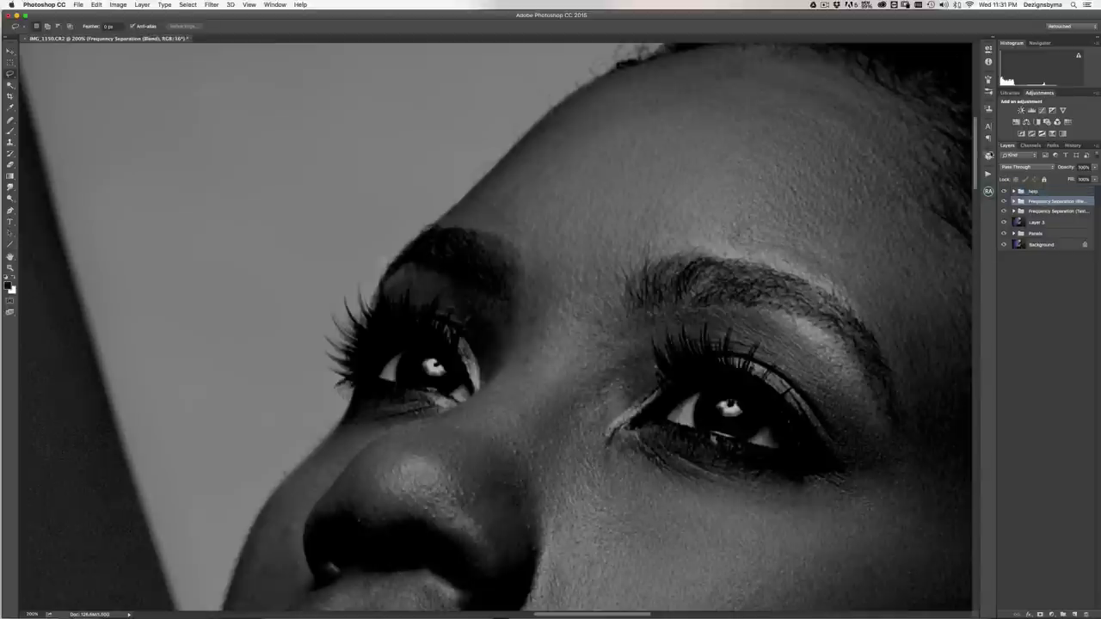
{"action": "left_click", "coordinate": [1073, 614]}
{"action": "double_click", "coordinate": [1038, 203]}
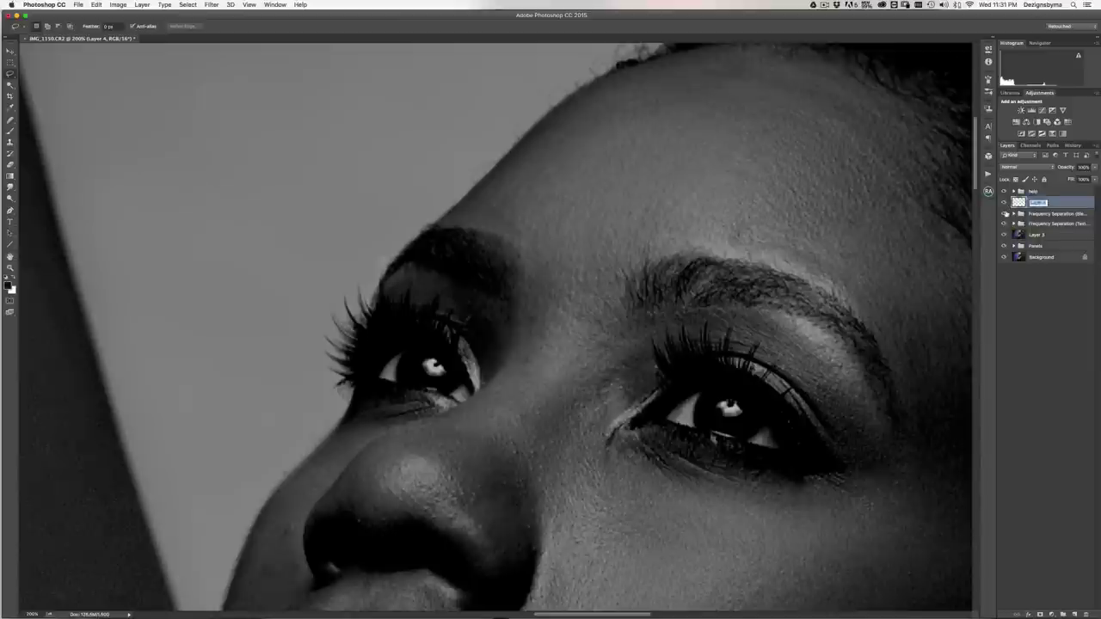
{"action": "type", "text": "D&B"}
{"action": "key", "text": "Return"}
{"action": "left_click", "coordinate": [1006, 168]}
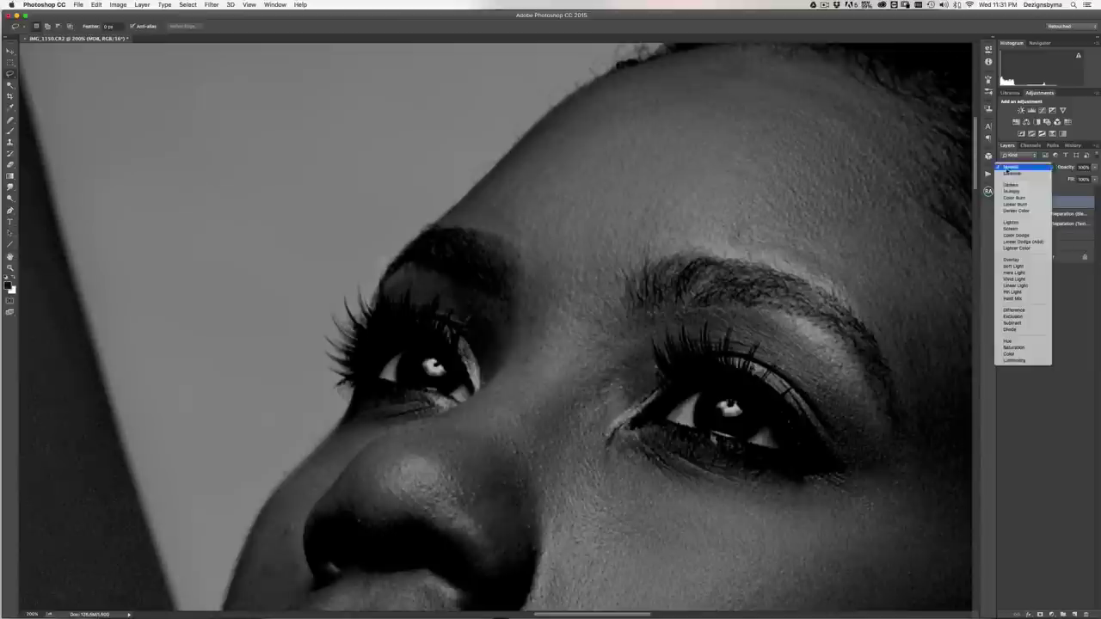
{"action": "left_click", "coordinate": [1014, 267]}
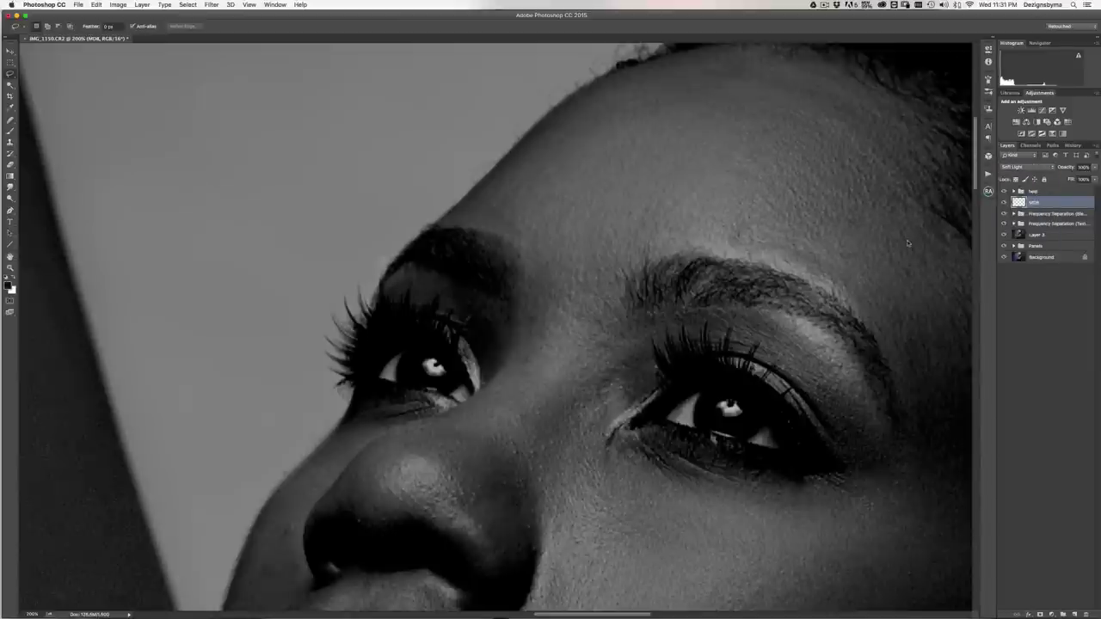
- Dodge and burn the forehead above and beside the far eyebrow with a small Brush at 4% flow
{"action": "left_click", "coordinate": [11, 131]}
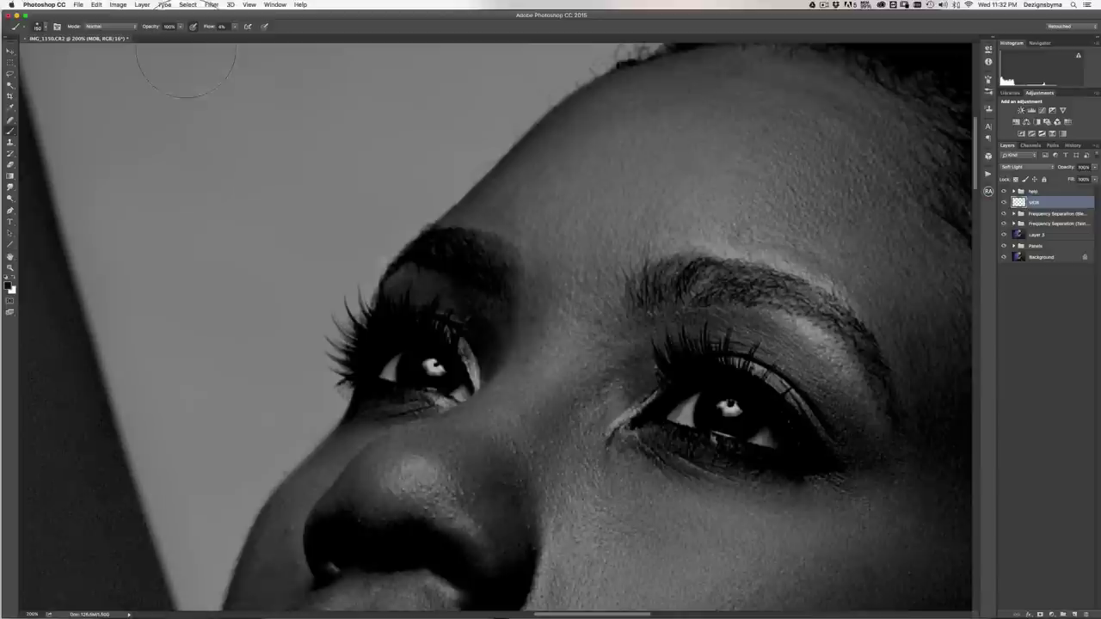
{"action": "key", "text": "super+equal"}
{"action": "scroll", "coordinate": [753, 213], "scroll_direction": "up", "scroll_amount": 5}
{"action": "scroll", "coordinate": [752, 213], "scroll_direction": "right", "scroll_amount": 3}
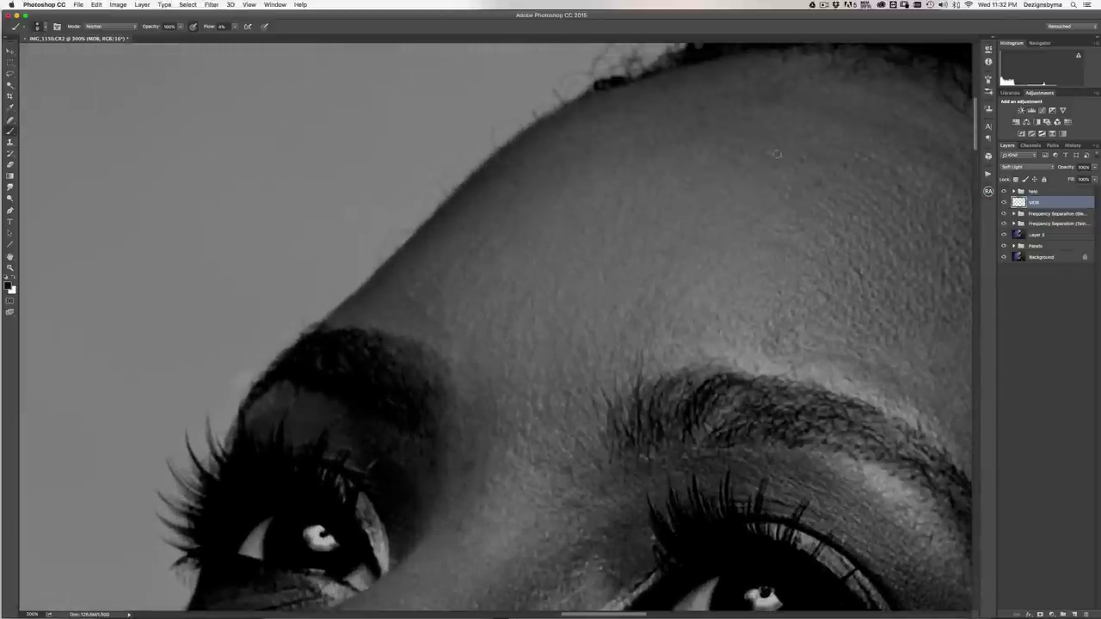
{"action": "scroll", "coordinate": [776, 154], "scroll_direction": "up", "scroll_amount": 5}
{"action": "scroll", "coordinate": [637, 312], "scroll_direction": "down", "scroll_amount": 6}
{"action": "scroll", "coordinate": [636, 312], "scroll_direction": "left", "scroll_amount": 4}
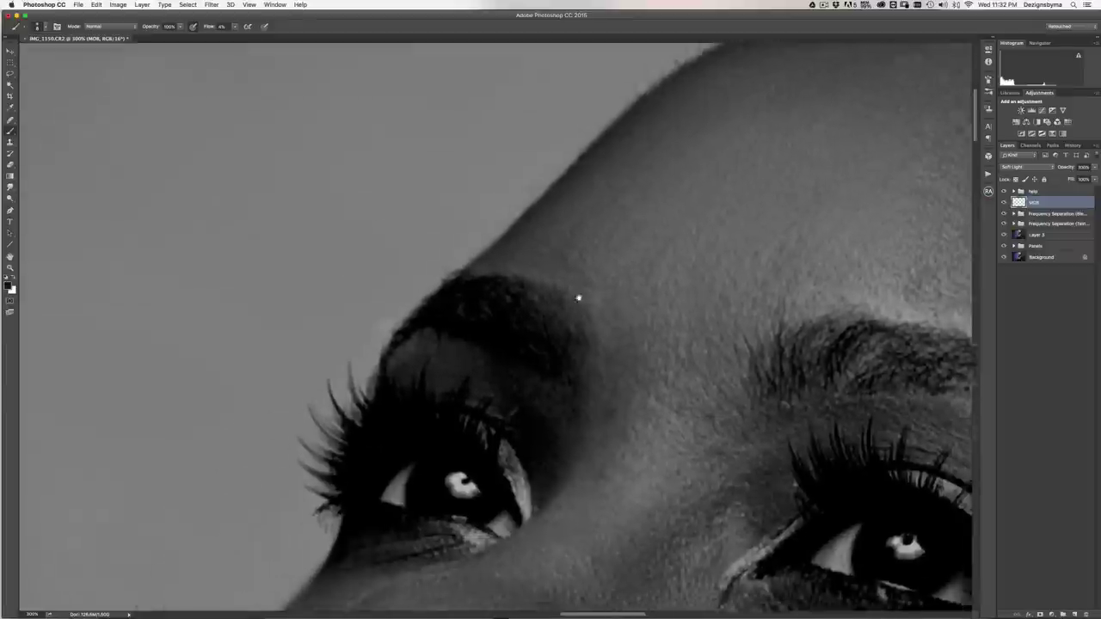
{"action": "left_click_drag", "start_coordinate": [579, 298], "coordinate": [623, 294]}
{"action": "key", "text": "super+equal"}
{"action": "left_click_drag", "start_coordinate": [717, 272], "coordinate": [703, 331]}
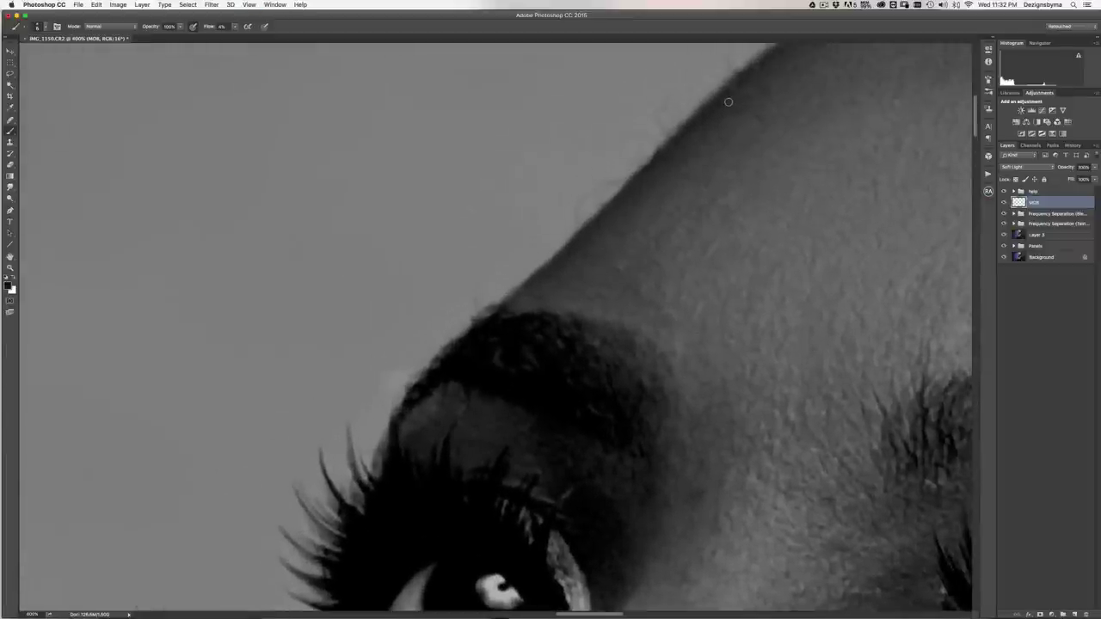
{"action": "key", "text": "x"}
{"action": "scroll", "coordinate": [713, 376], "scroll_direction": "down", "scroll_amount": 5}
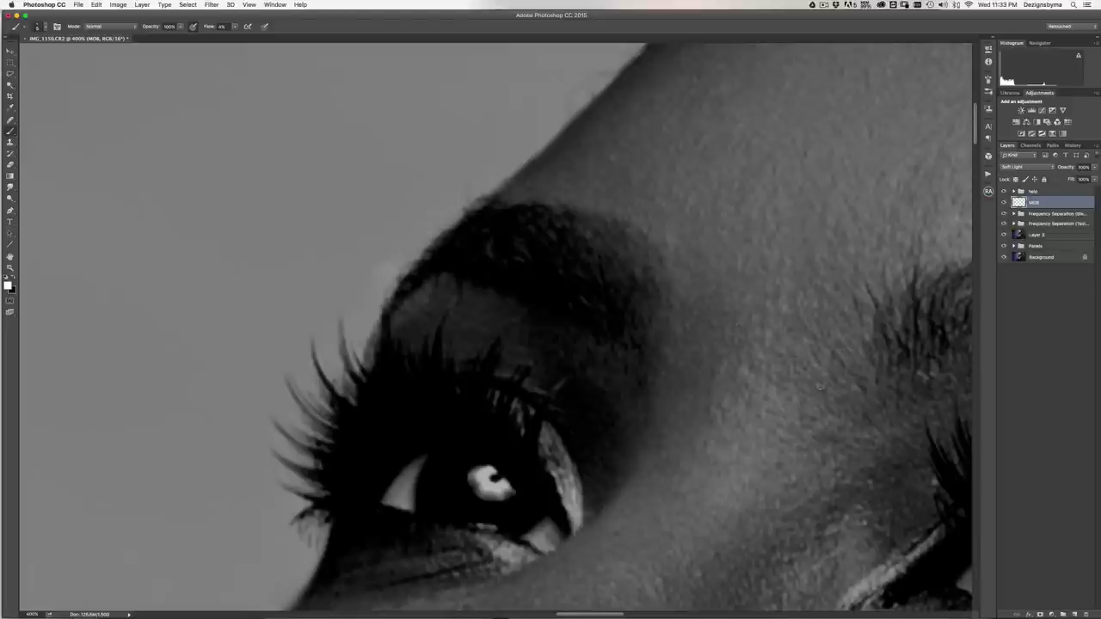
- Compare the forehead before and after painting by repeatedly hiding and showing the MDB layer
{"action": "key", "text": "super+minus"}
{"action": "key", "text": "super+minus"}
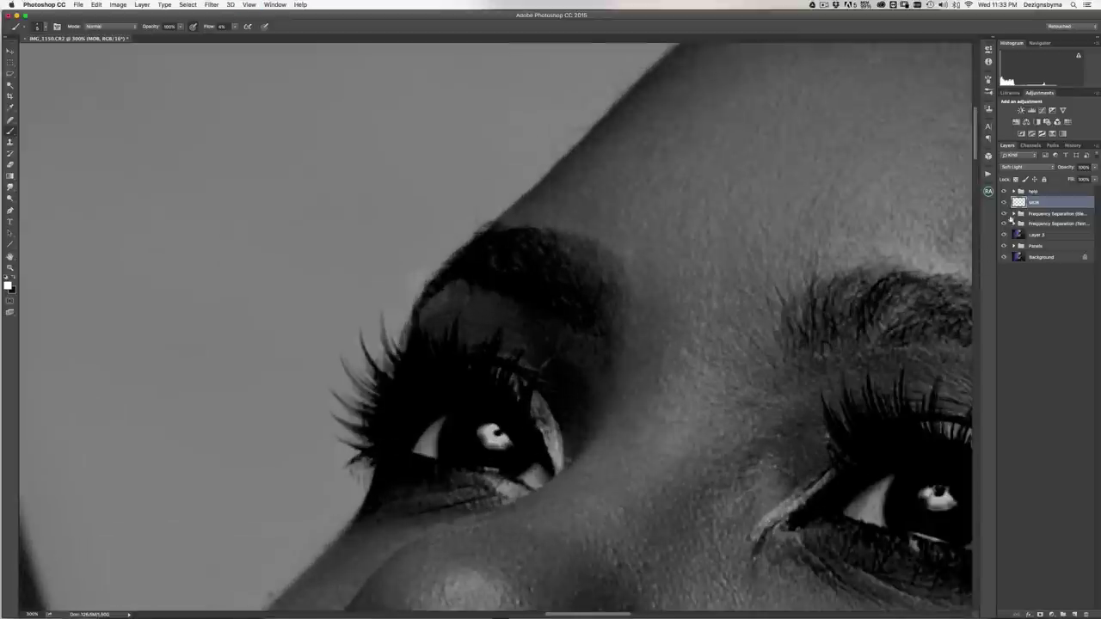
{"action": "left_click", "coordinate": [1002, 202]}
{"action": "left_click", "coordinate": [1002, 203]}
{"action": "left_click", "coordinate": [1002, 203]}
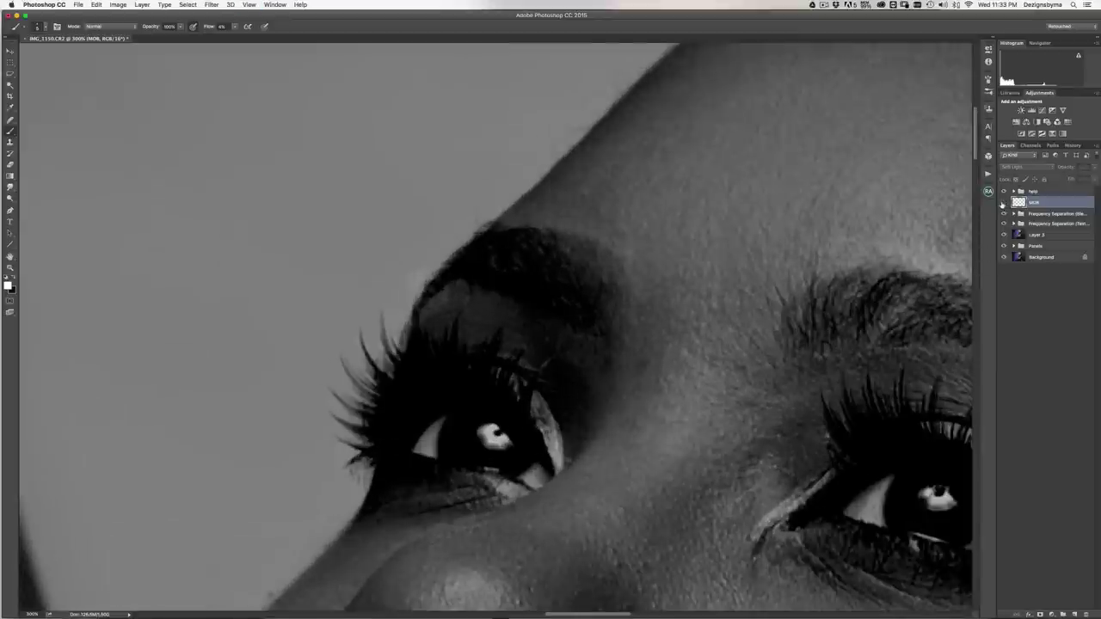
{"action": "left_click", "coordinate": [1002, 203]}
{"action": "left_click", "coordinate": [1002, 203]}
{"action": "left_click", "coordinate": [1002, 203]}
- Brush white at 4% flow over uneven patches on the forehead above the near eyebrow and toward the hairline
{"action": "left_click_drag", "start_coordinate": [786, 245], "coordinate": [542, 334]}
{"action": "left_click_drag", "start_coordinate": [637, 206], "coordinate": [589, 245]}
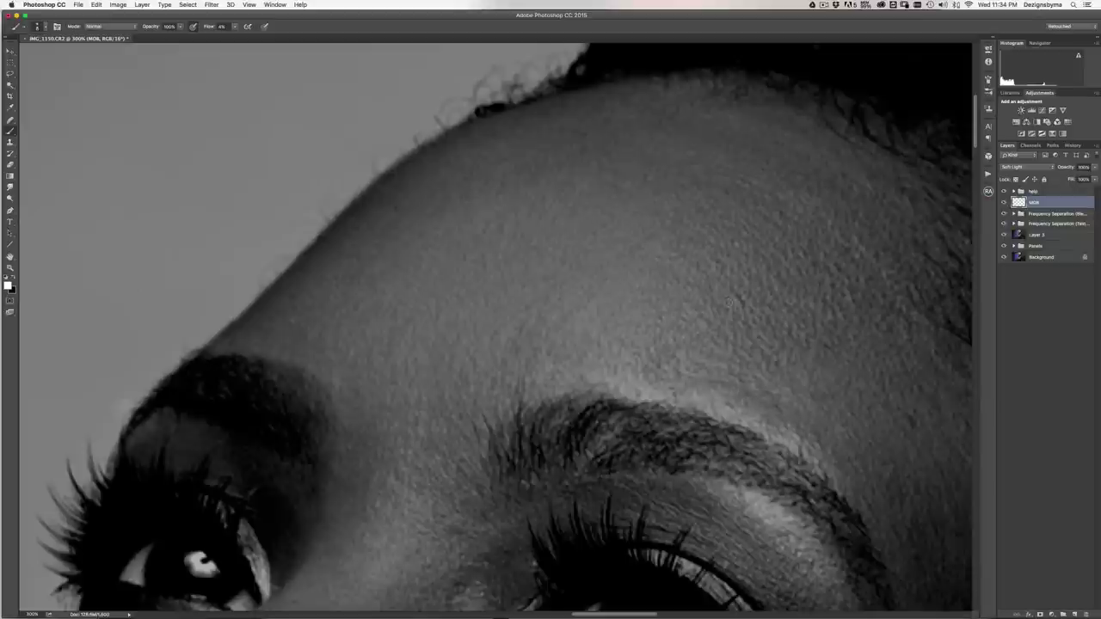
{"action": "key", "text": "super+minus"}
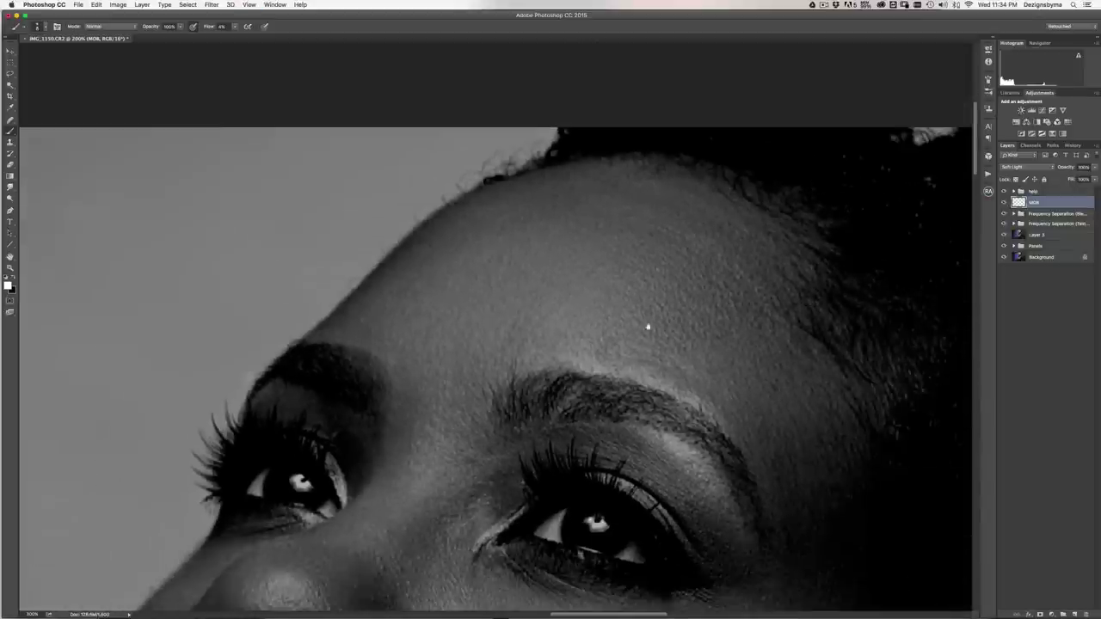
{"action": "left_click_drag", "start_coordinate": [647, 327], "coordinate": [609, 302]}
{"action": "key", "text": "super+plus"}
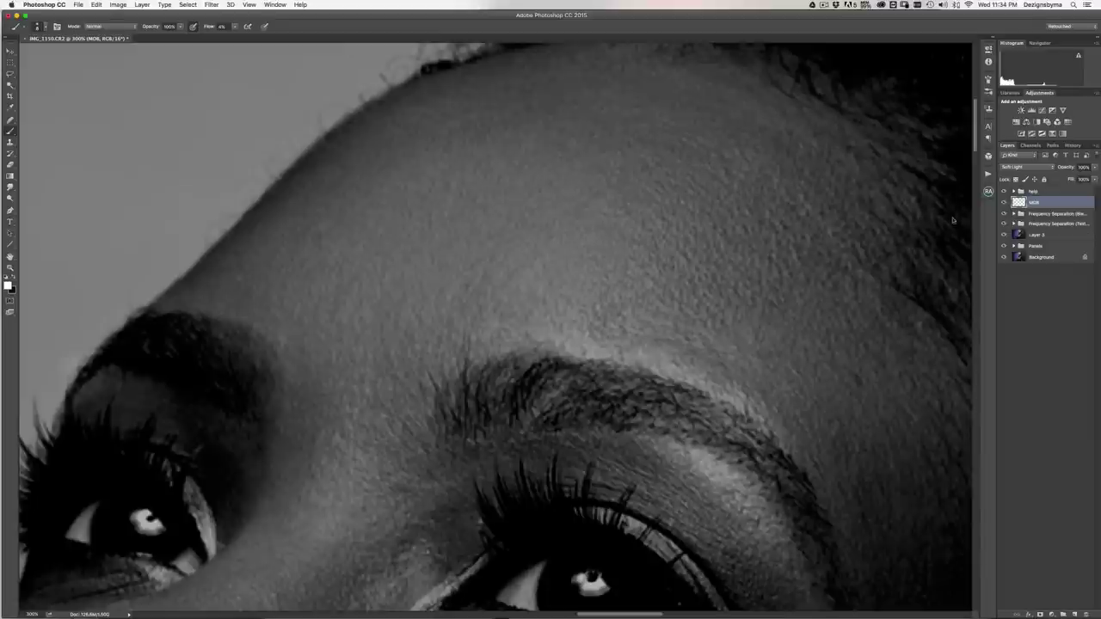
{"action": "scroll", "coordinate": [700, 233], "scroll_direction": "down", "scroll_amount": 5}
{"action": "scroll", "coordinate": [701, 233], "scroll_direction": "right", "scroll_amount": 5}
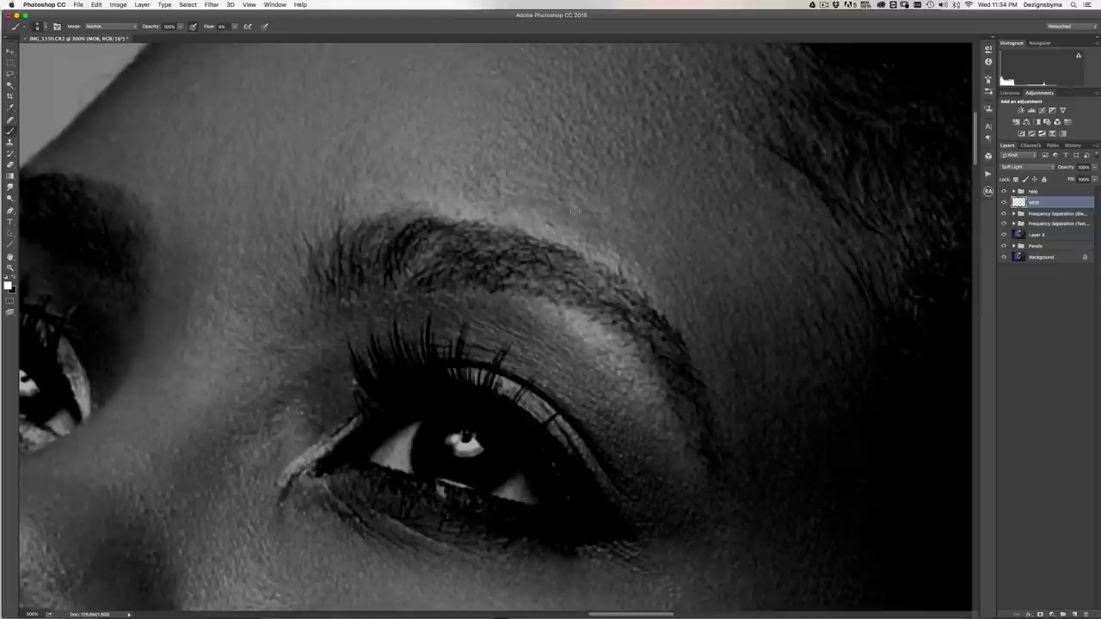
- Compare the whole face with and without the MDB layer
{"action": "key", "text": "super+minus"}
{"action": "key", "text": "super+minus"}
{"action": "key", "text": "super+minus"}
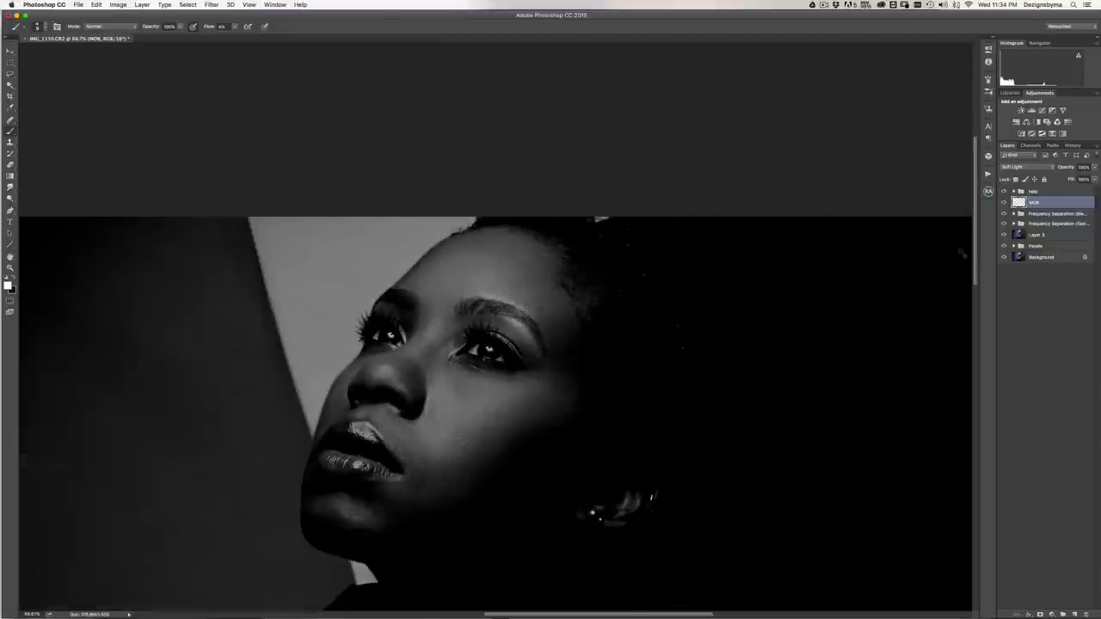
{"action": "key", "text": "super+plus"}
{"action": "left_click", "coordinate": [1003, 203]}
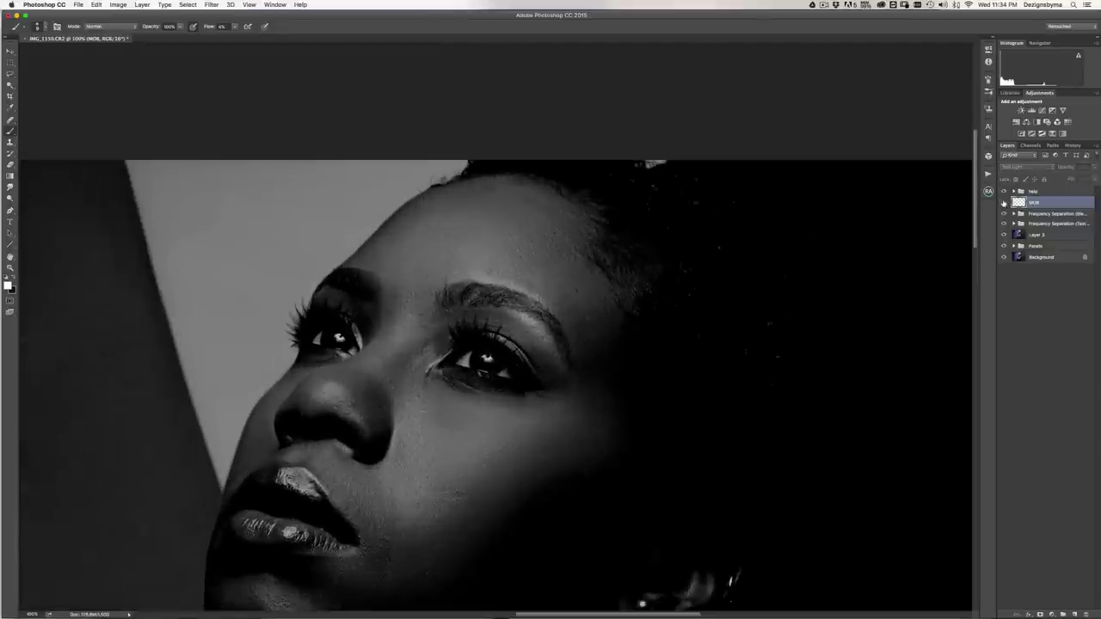
{"action": "left_click", "coordinate": [1003, 203]}
- Dodge the skin around the near eye and beside the nose bridge with the small white brush
{"action": "key", "text": "super+plus"}
{"action": "key", "text": "super+minus"}
{"action": "key", "text": "super+plus"}
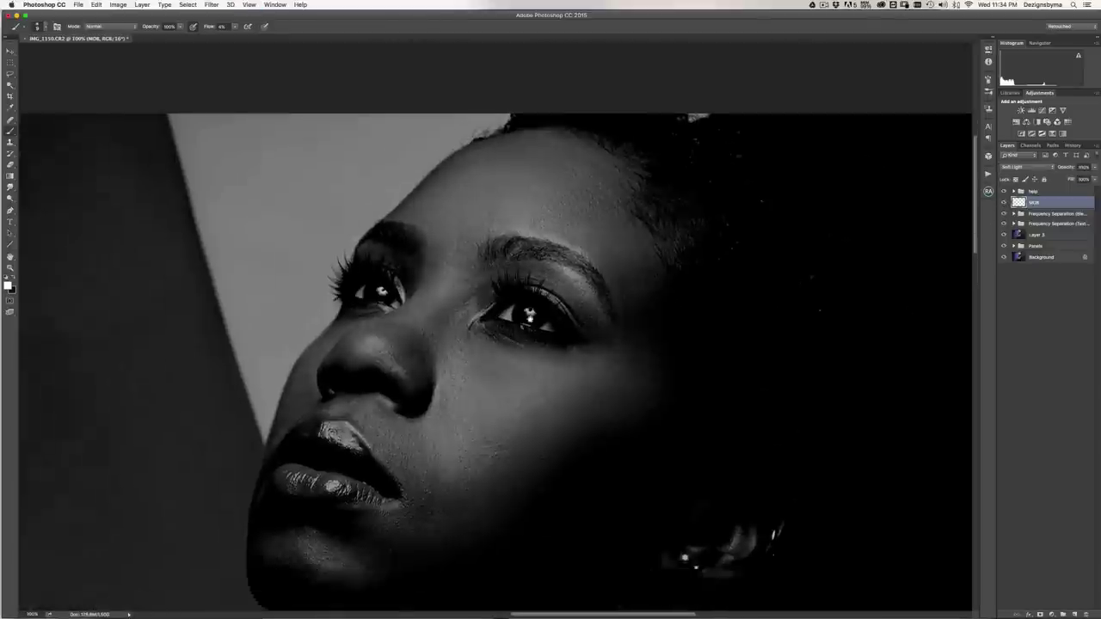
{"action": "key", "text": "super+minus"}
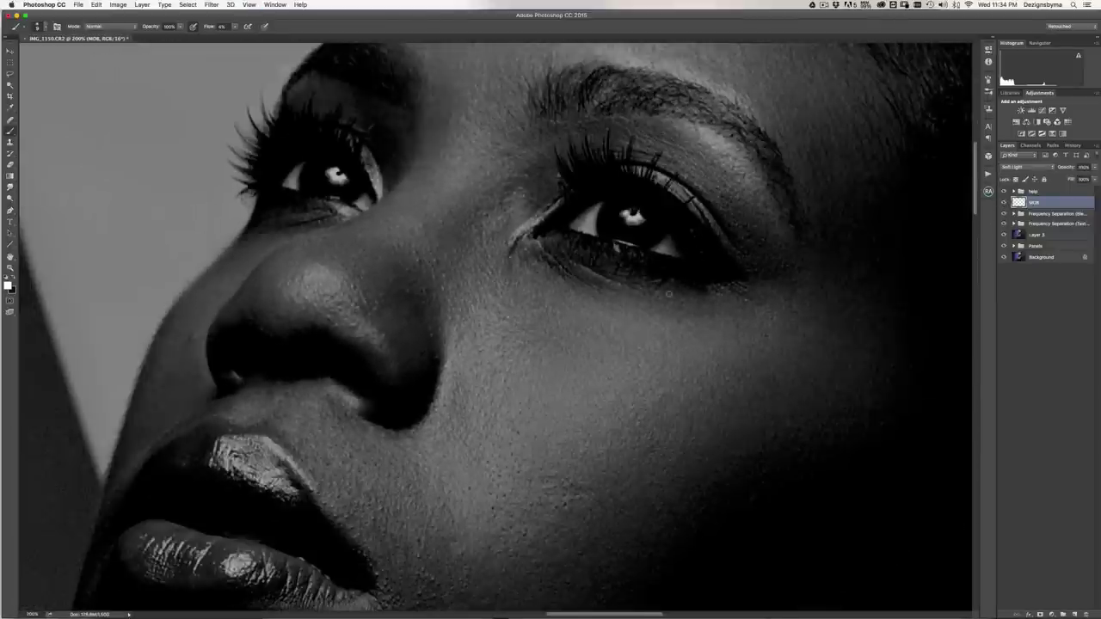
{"action": "key", "text": "super+plus"}
{"action": "key", "text": "super+minus"}
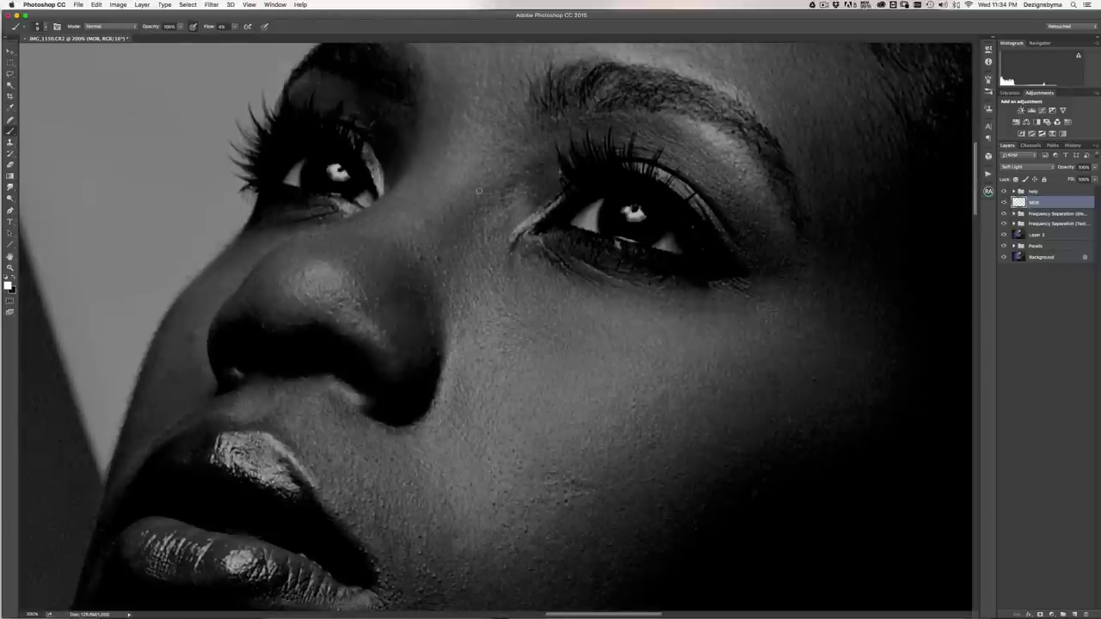
{"action": "key", "text": "super+plus"}
{"action": "left_click_drag", "start_coordinate": [534, 234], "coordinate": [474, 399]}
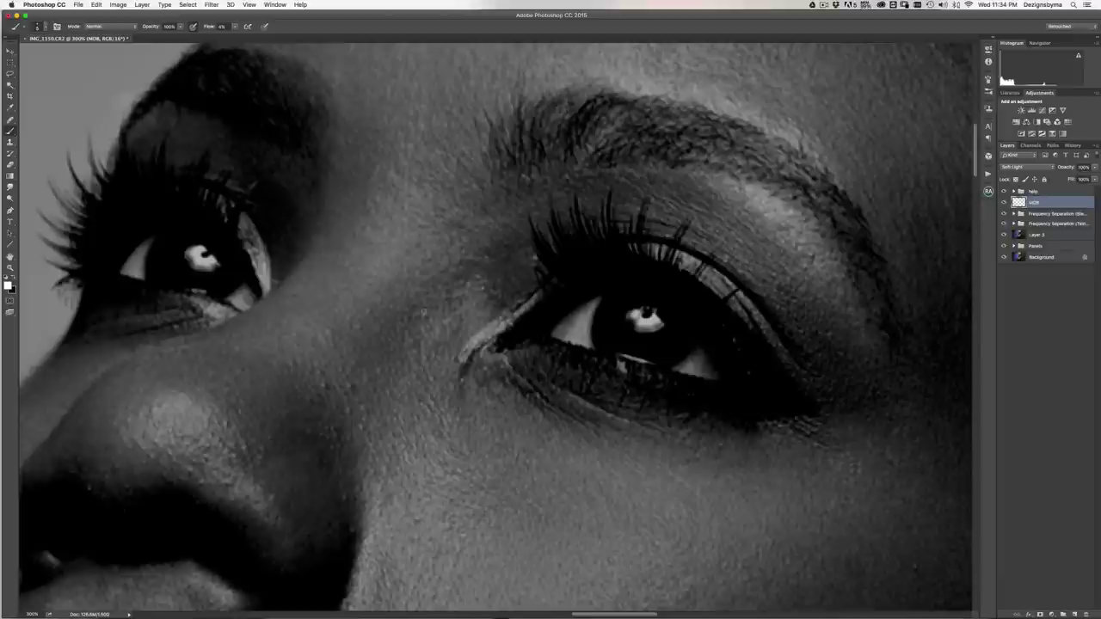
- Reopen the Channel Mixer settings in the help group and set the constant to 0
{"action": "left_click", "coordinate": [824, 6]}
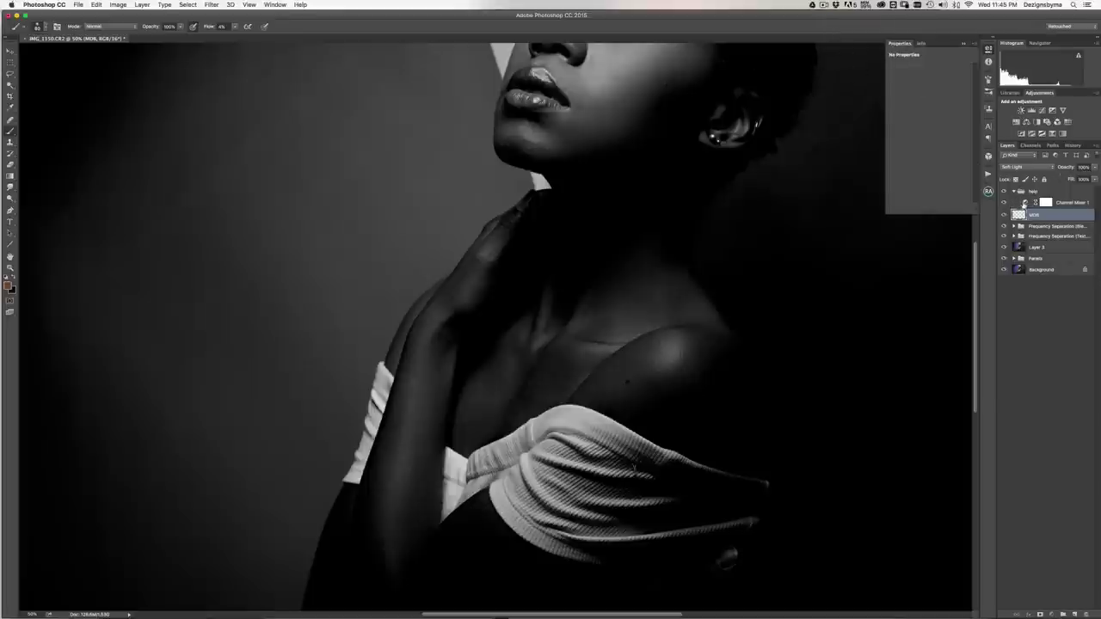
{"action": "left_click", "coordinate": [1025, 202]}
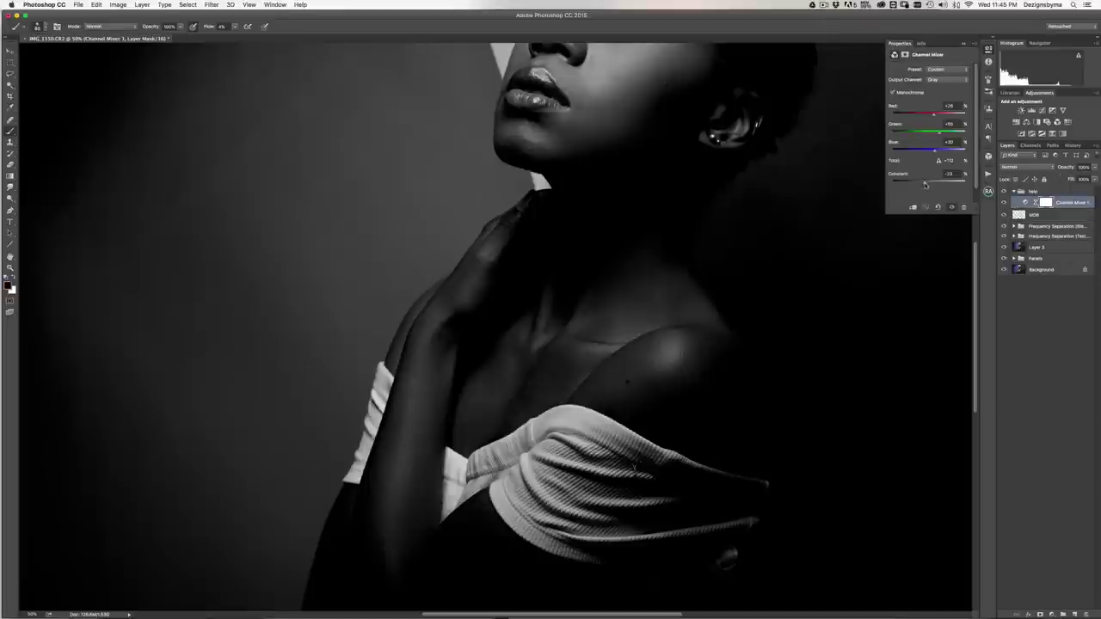
{"action": "left_click_drag", "start_coordinate": [926, 184], "coordinate": [929, 185]}
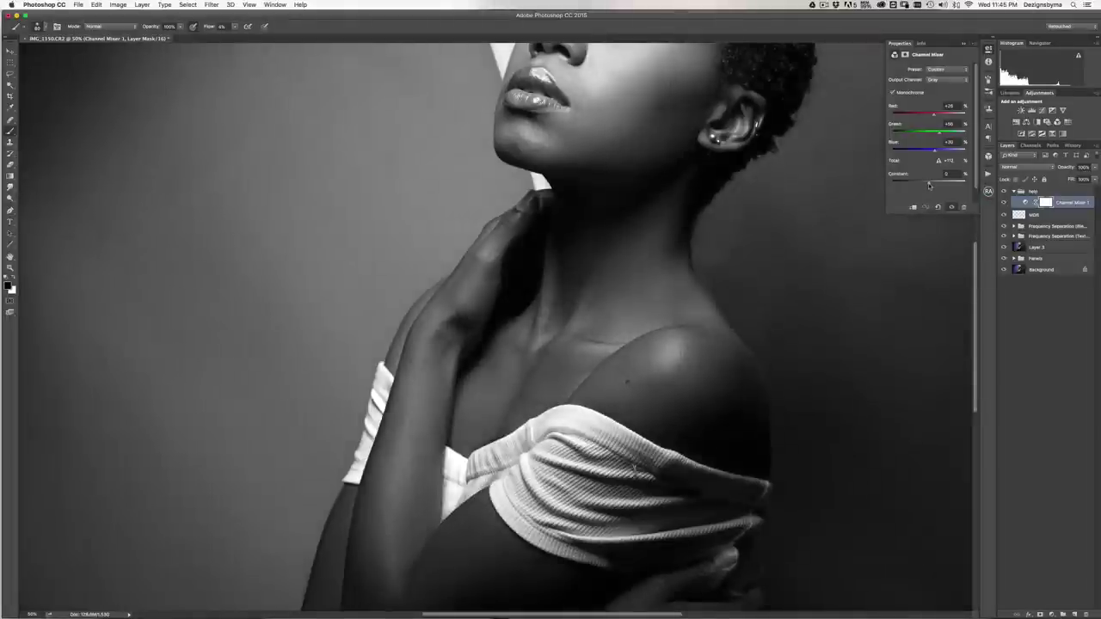
- Select the MDB layer, set the foreground colour to white, and dodge the dark crease lines on the side of the neck with a small brush
{"action": "key", "text": "super+plus"}
{"action": "key", "text": "super+plus"}
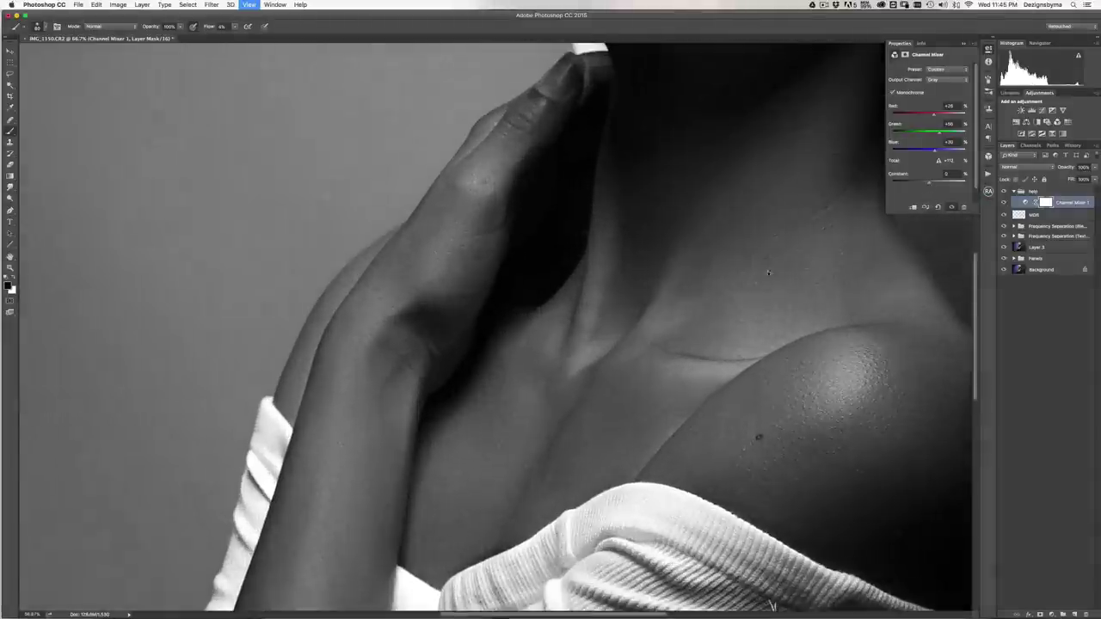
{"action": "key", "text": "super+plus"}
{"action": "key", "text": "super+plus"}
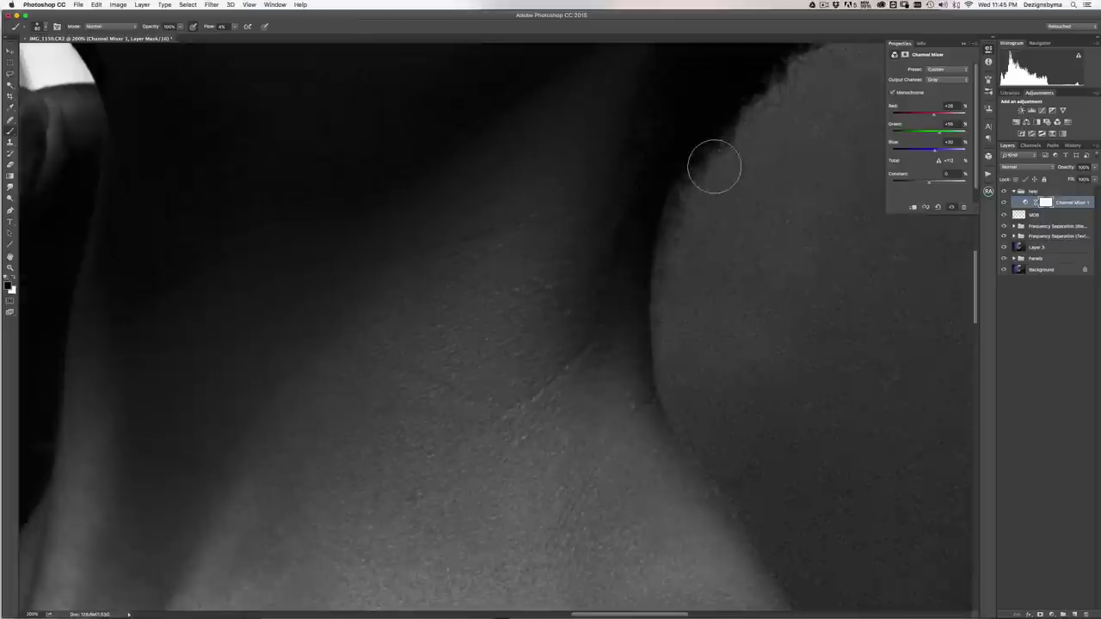
{"action": "left_click", "coordinate": [1016, 217]}
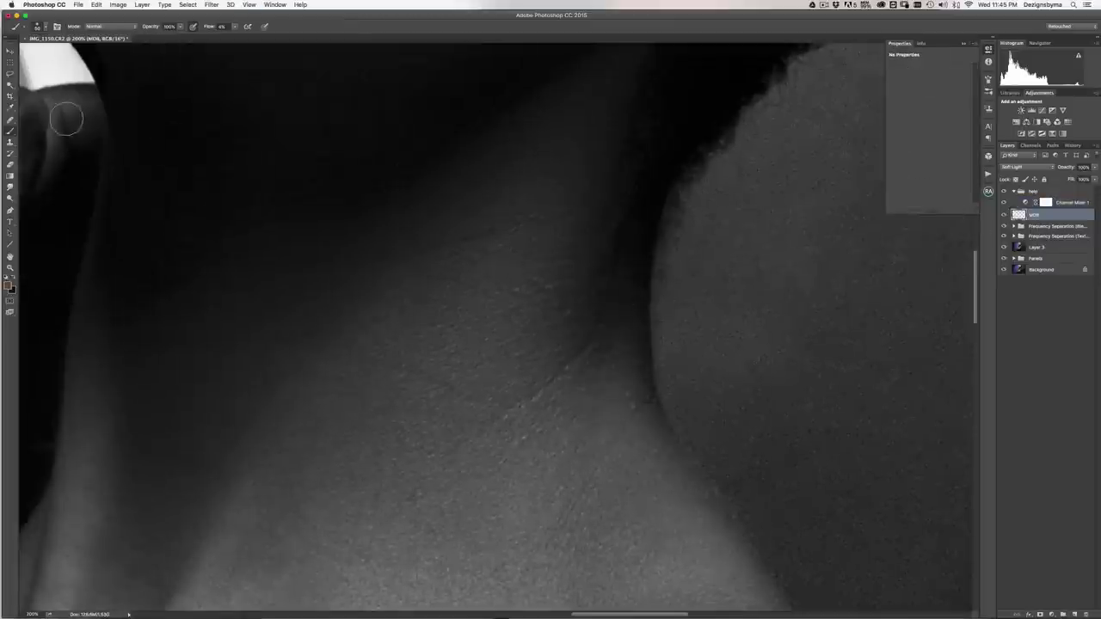
{"action": "left_click", "coordinate": [7, 277]}
{"action": "left_click", "coordinate": [13, 279]}
{"action": "key", "text": "super+equal"}
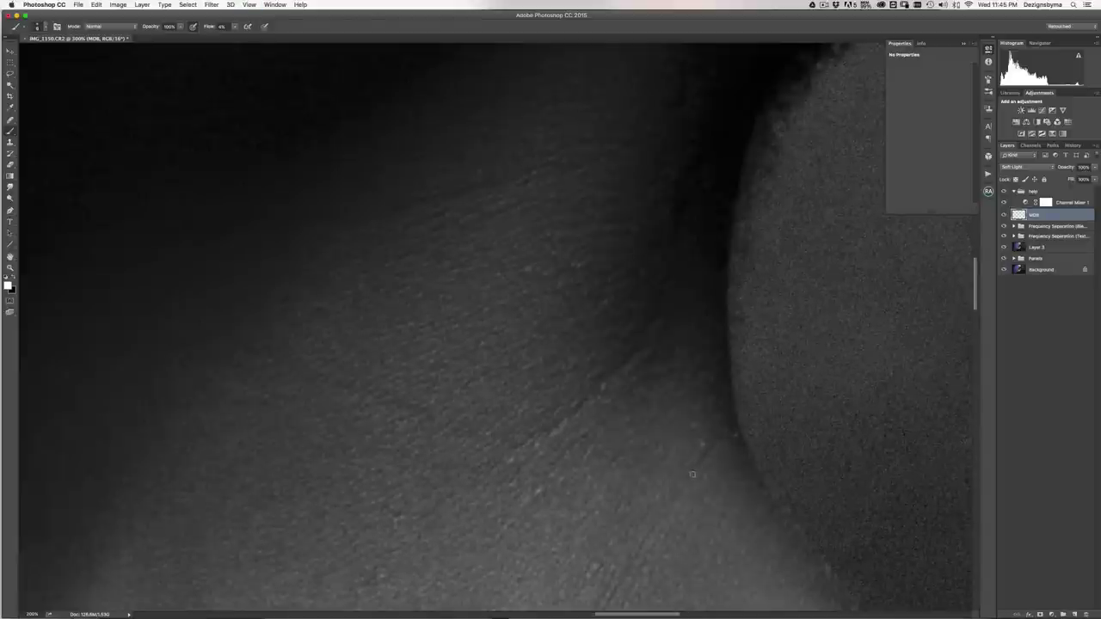
{"action": "scroll", "coordinate": [628, 391], "scroll_direction": "down", "scroll_amount": 5}
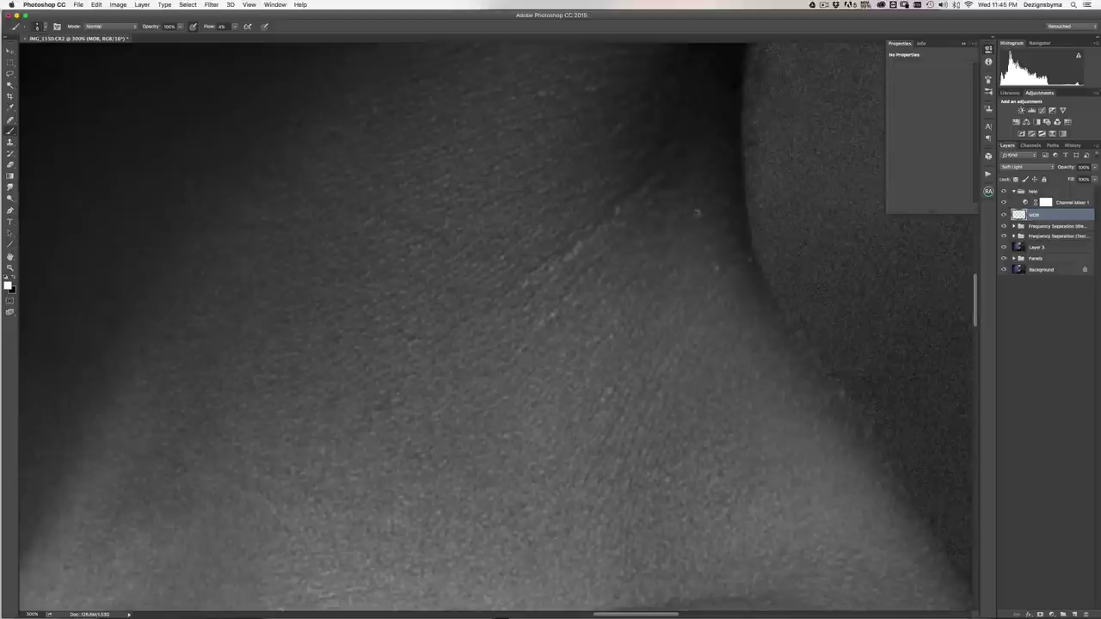
{"action": "scroll", "coordinate": [703, 248], "scroll_direction": "up", "scroll_amount": 5}
{"action": "scroll", "coordinate": [702, 249], "scroll_direction": "right", "scroll_amount": 2}
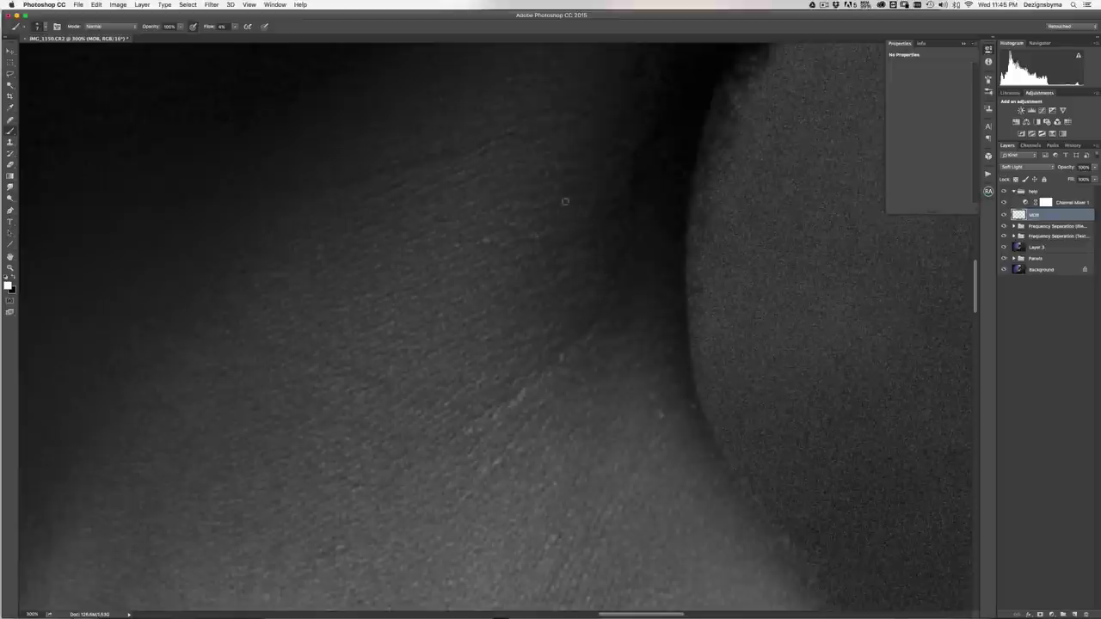
- Dodge the remaining dark spots around the neck crease with the small white brush, checking the area from farther away
{"action": "key", "text": "super+minus"}
{"action": "key", "text": "super+minus"}
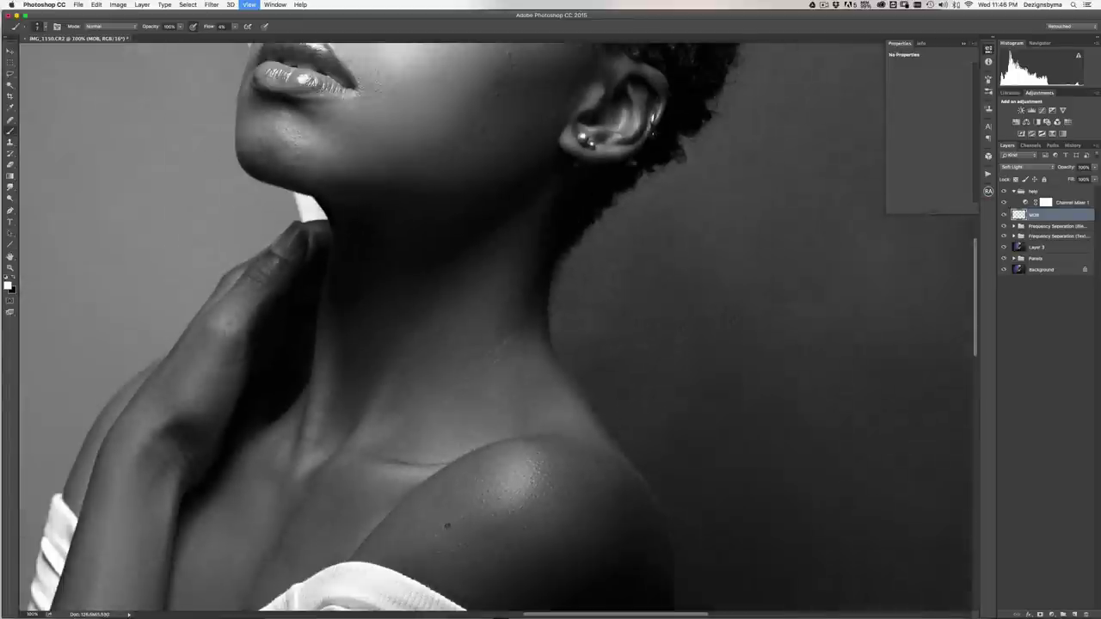
{"action": "key", "text": "super+plus"}
{"action": "key", "text": "super+plus"}
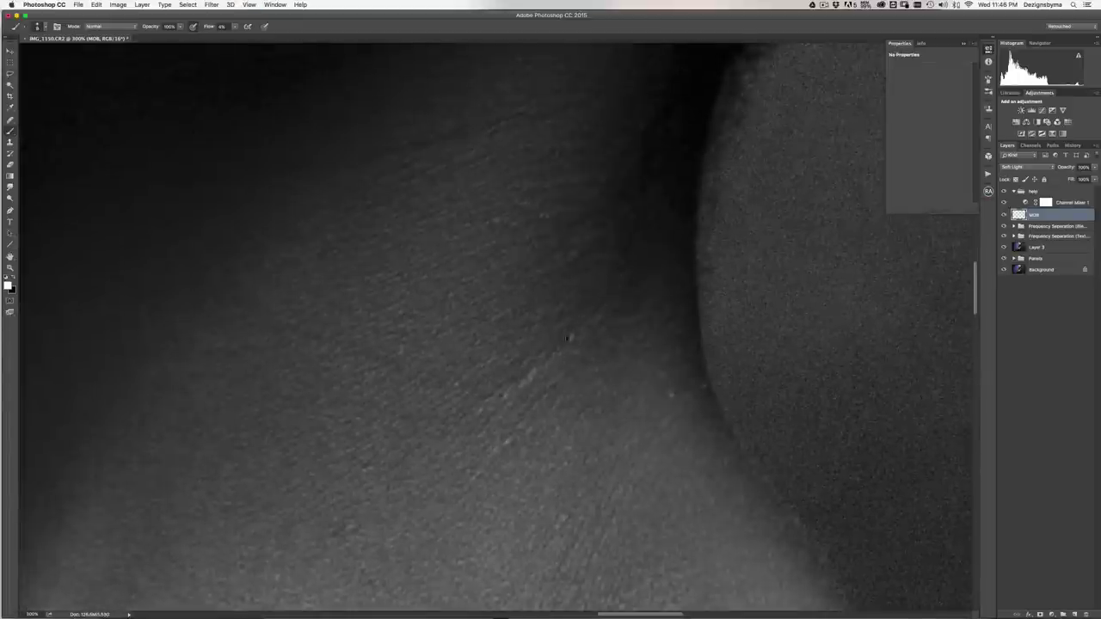
{"action": "key", "text": "super+minus"}
{"action": "key", "text": "super+minus"}
{"action": "key", "text": "super+equal"}
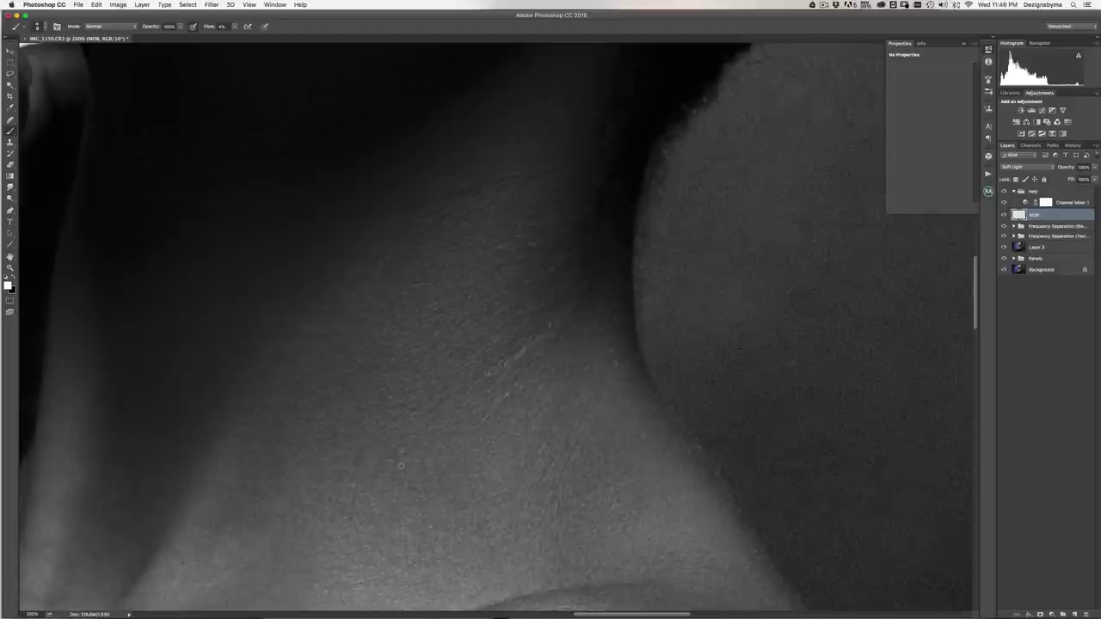
- Lighten uneven dark patches on the middle of the neck below the jaw with the white brush at 4% flow
{"action": "left_click_drag", "start_coordinate": [606, 144], "coordinate": [715, 268]}
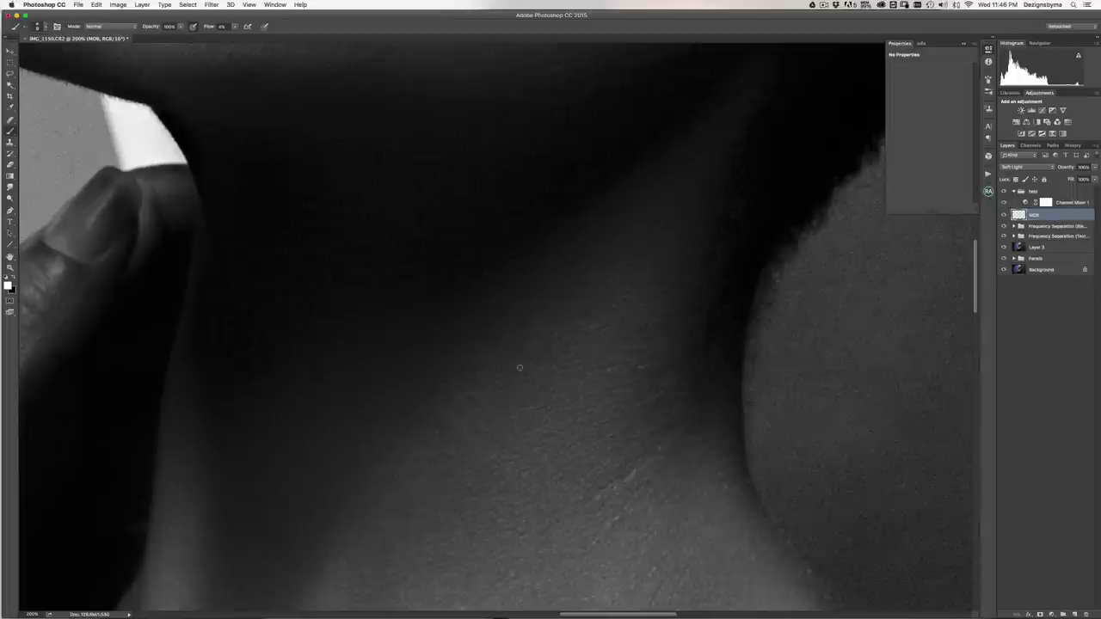
{"action": "key", "text": "super+0"}
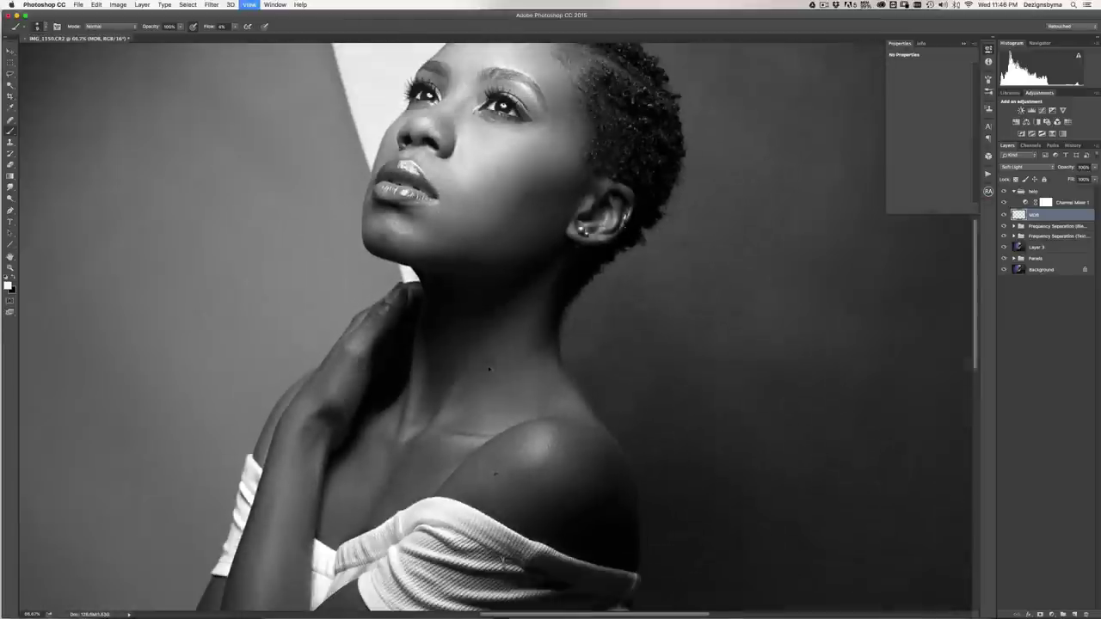
{"action": "key", "text": "super+1"}
{"action": "key", "text": "super+equal"}
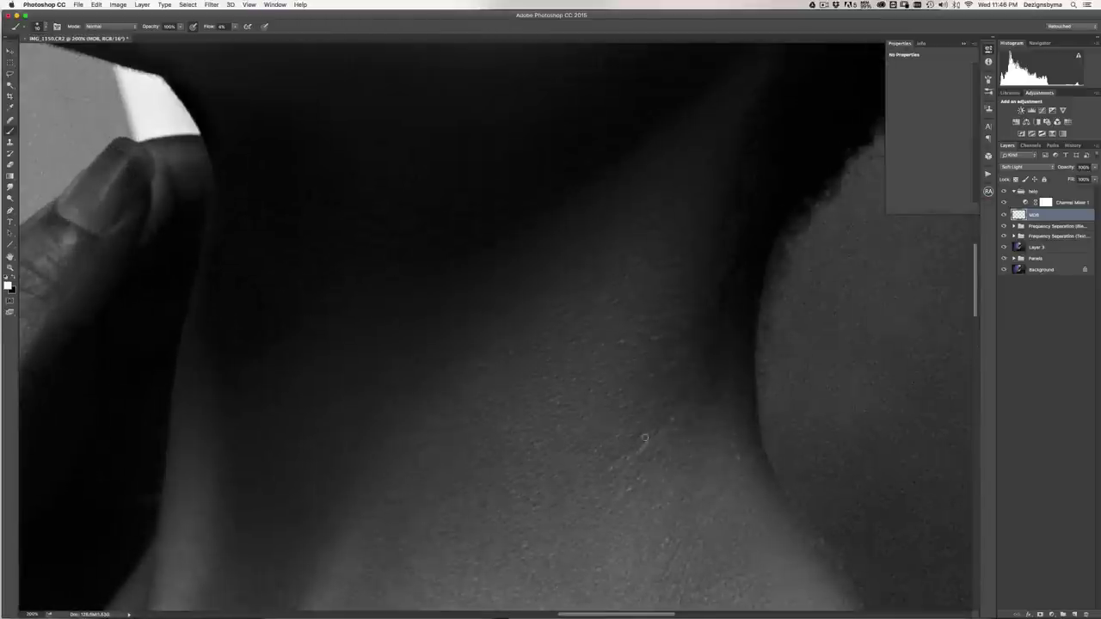
{"action": "key", "text": "super+minus"}
{"action": "key", "text": "super+minus"}
{"action": "key", "text": "super+minus"}
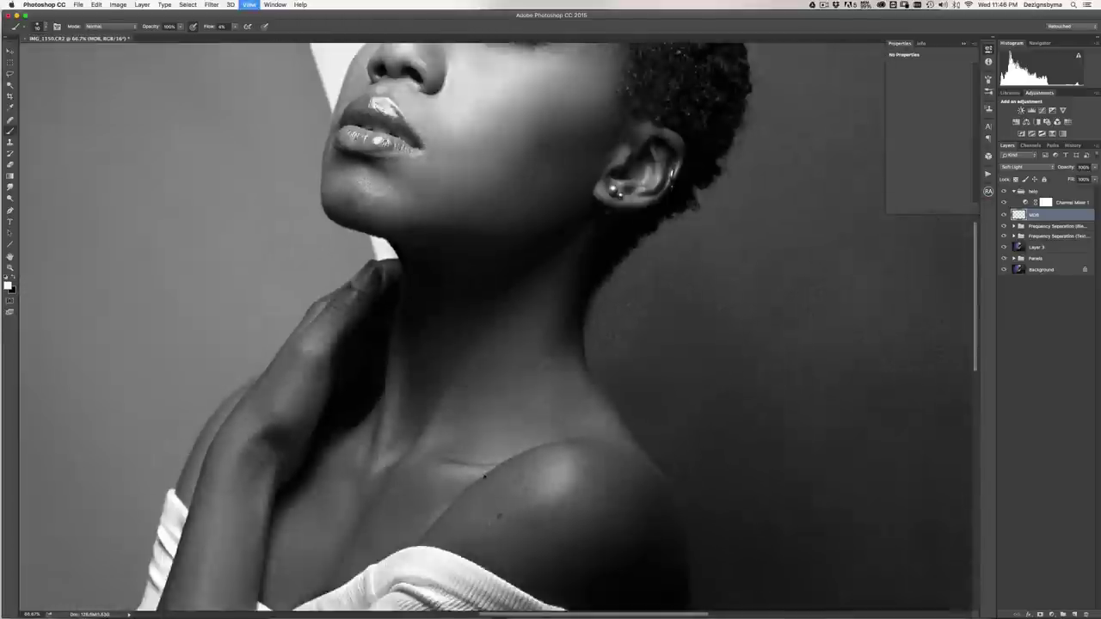
- Swap the brush colour to black and burn the bright specks on the neck skin
{"action": "key", "text": "super+equal"}
{"action": "key", "text": "super+equal"}
{"action": "key", "text": "super+equal"}
{"action": "key", "text": "super+equal"}
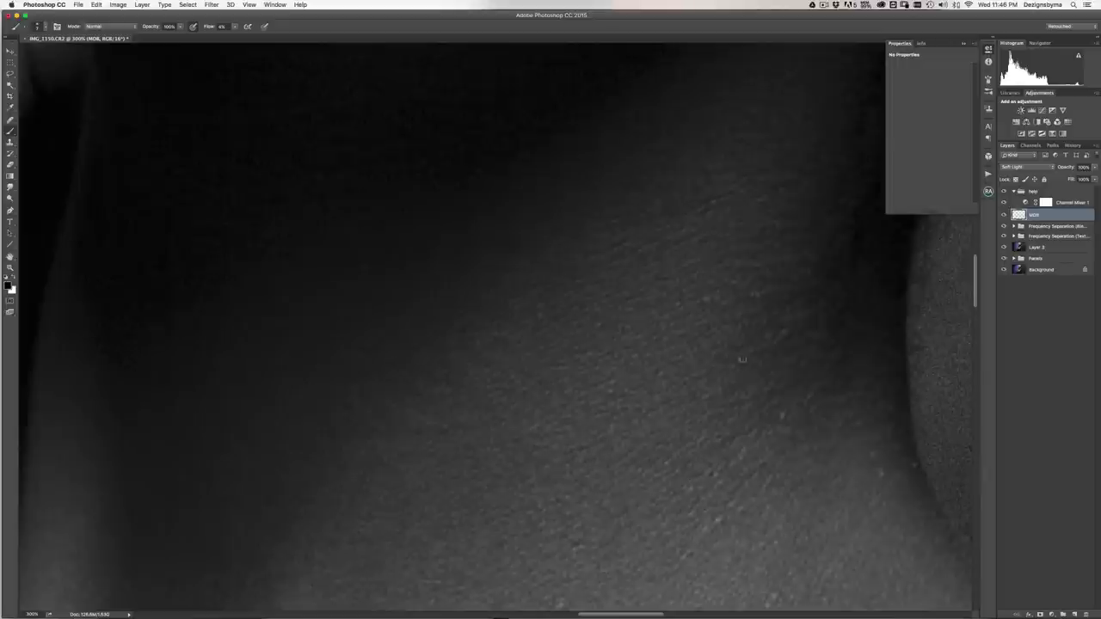
{"action": "key", "text": "super+minus"}
{"action": "key", "text": "super+minus"}
{"action": "key", "text": "super+minus"}
{"action": "key", "text": "super+minus"}
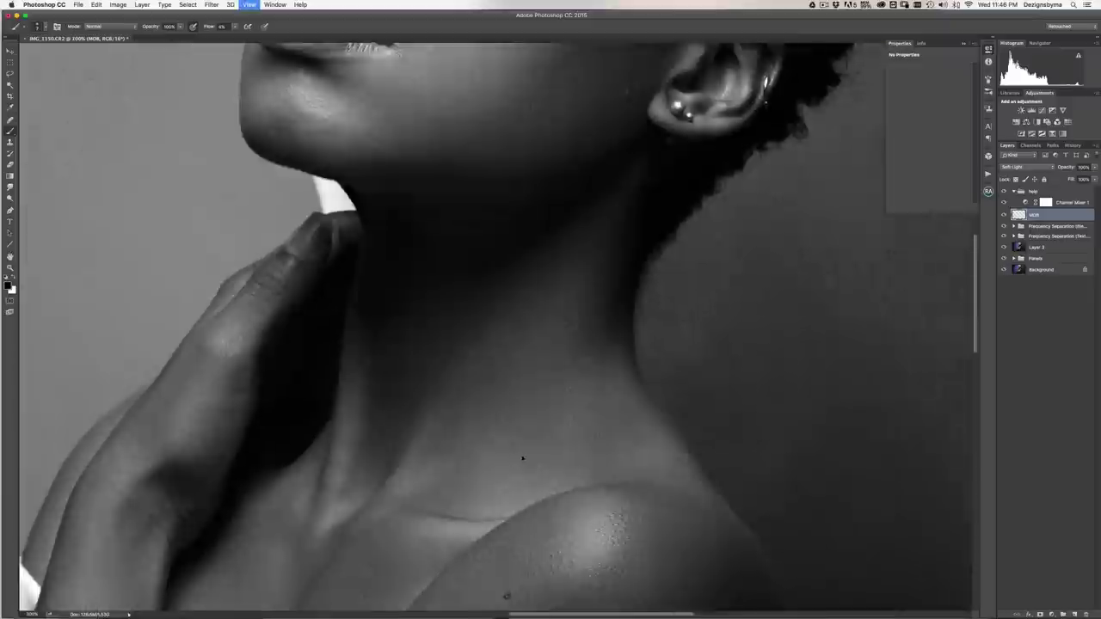
- Compare the whole figure and upper body with and without the MDB layer at increasing magnification
{"action": "key", "text": "super+minus"}
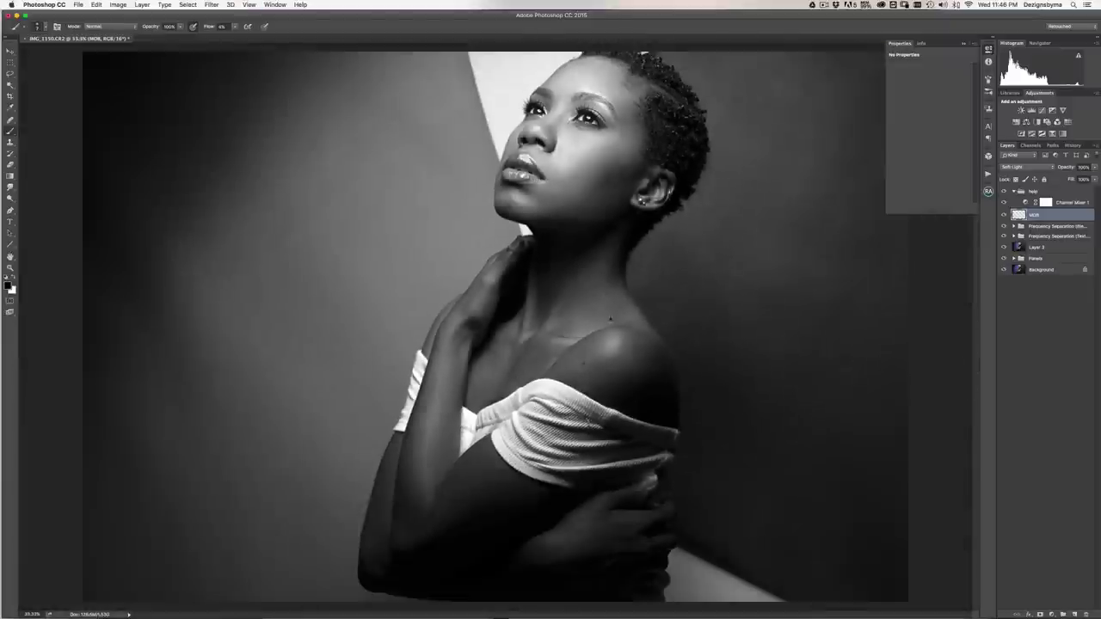
{"action": "key", "text": "super+minus"}
{"action": "key", "text": "super+plus"}
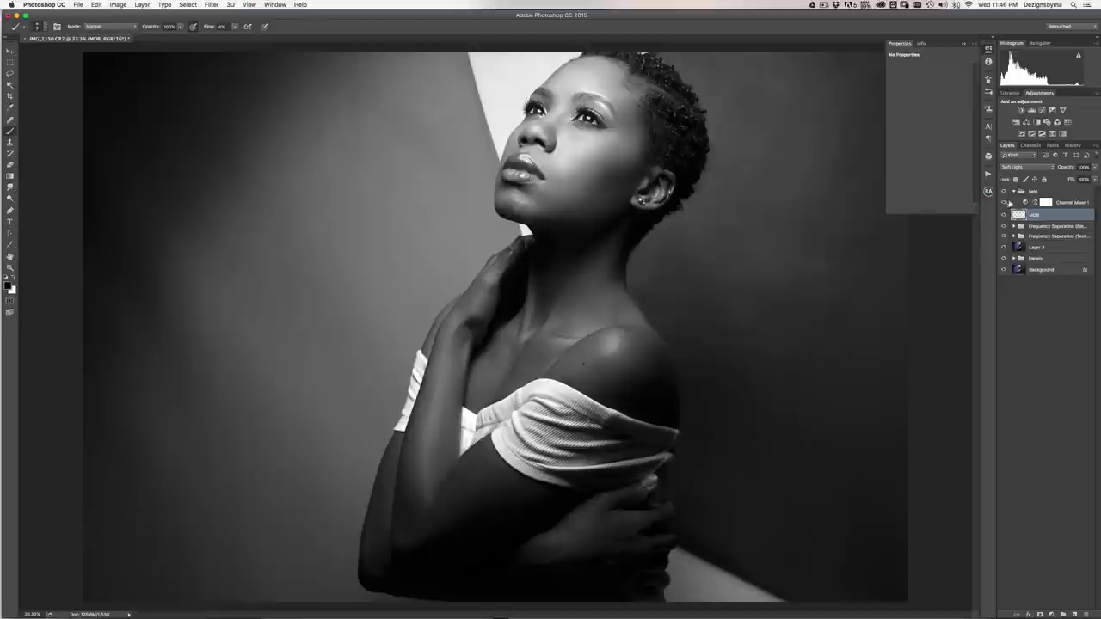
{"action": "left_click", "coordinate": [1003, 214]}
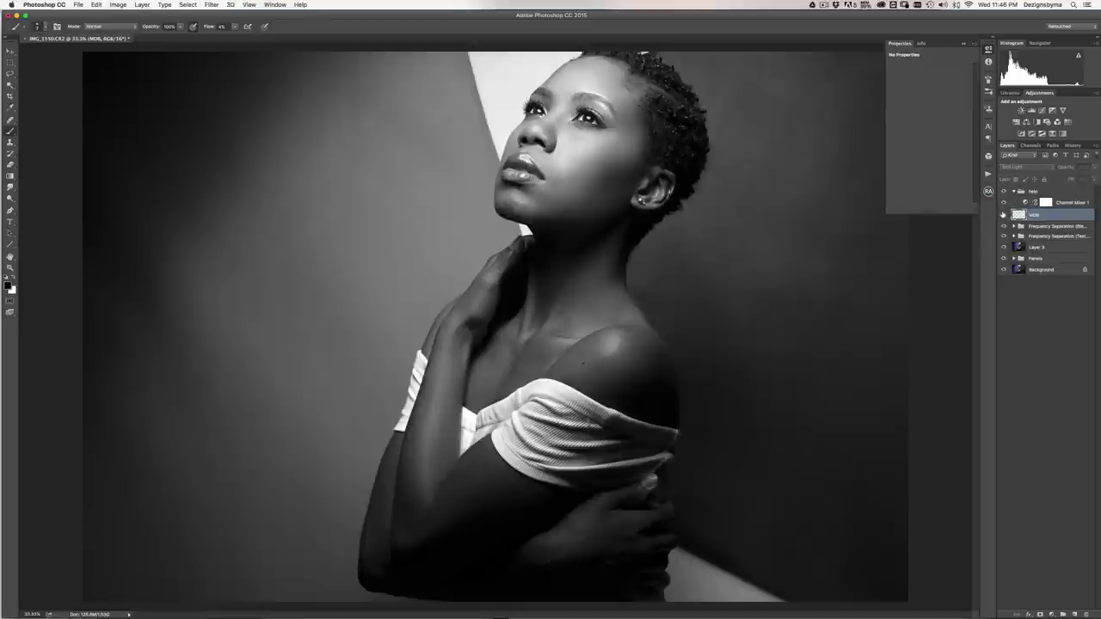
{"action": "left_click", "coordinate": [1003, 214]}
{"action": "key", "text": "super+plus"}
{"action": "left_click", "coordinate": [1004, 215]}
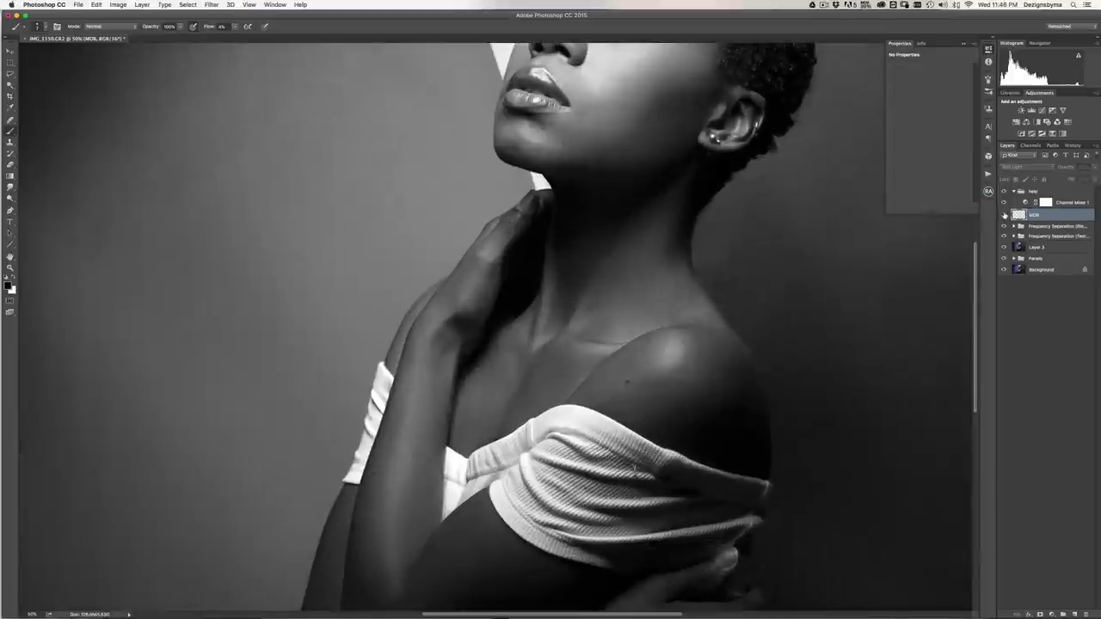
{"action": "left_click", "coordinate": [1004, 215]}
{"action": "key", "text": "super+plus"}
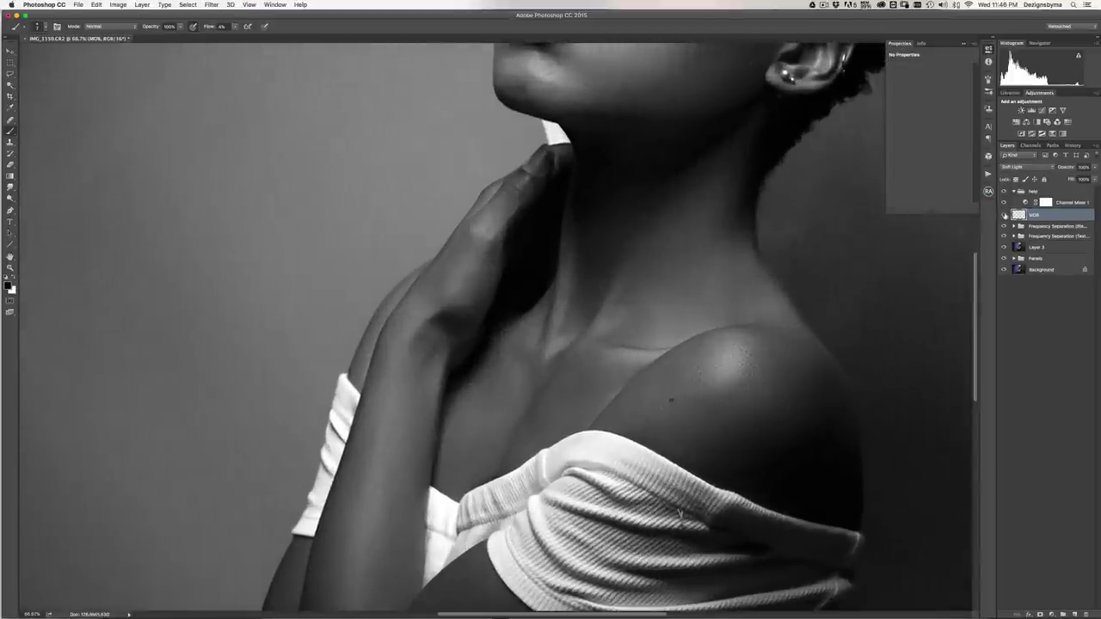
{"action": "left_click", "coordinate": [1004, 215]}
{"action": "left_click", "coordinate": [1004, 214]}
- Compare the neck, chest and shoulder at 100% with and without the MDB layer
{"action": "key", "text": "super+1"}
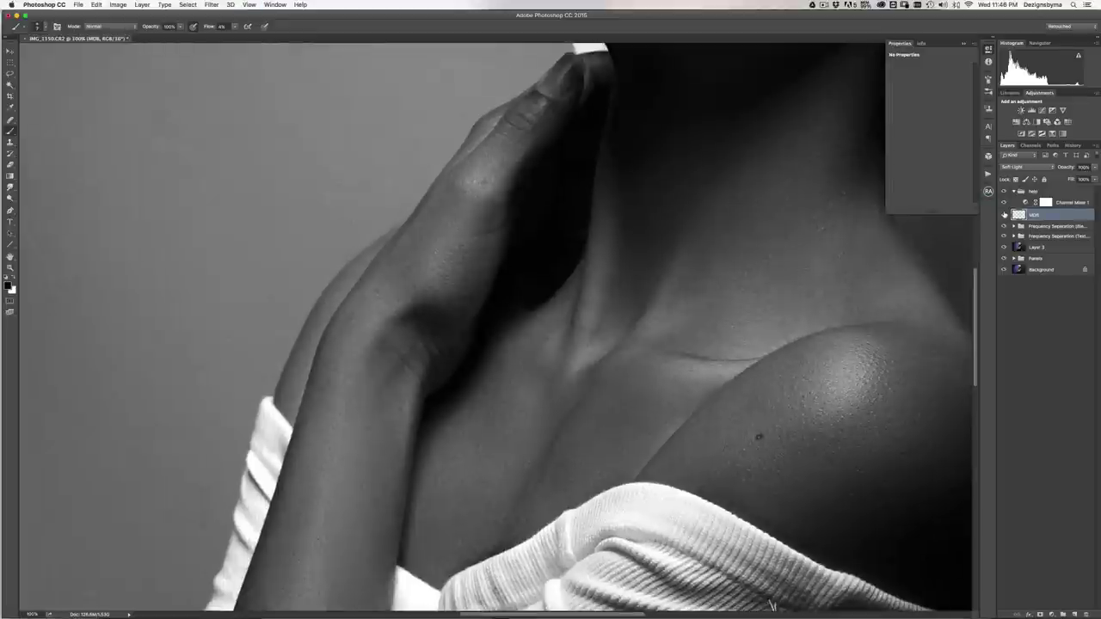
{"action": "left_click", "coordinate": [1003, 215]}
{"action": "left_click", "coordinate": [1003, 215]}
{"action": "left_click", "coordinate": [1002, 217]}
{"action": "left_click", "coordinate": [1002, 216]}
{"action": "left_click", "coordinate": [1004, 216]}
{"action": "left_click", "coordinate": [1003, 216]}
{"action": "left_click", "coordinate": [1003, 215]}
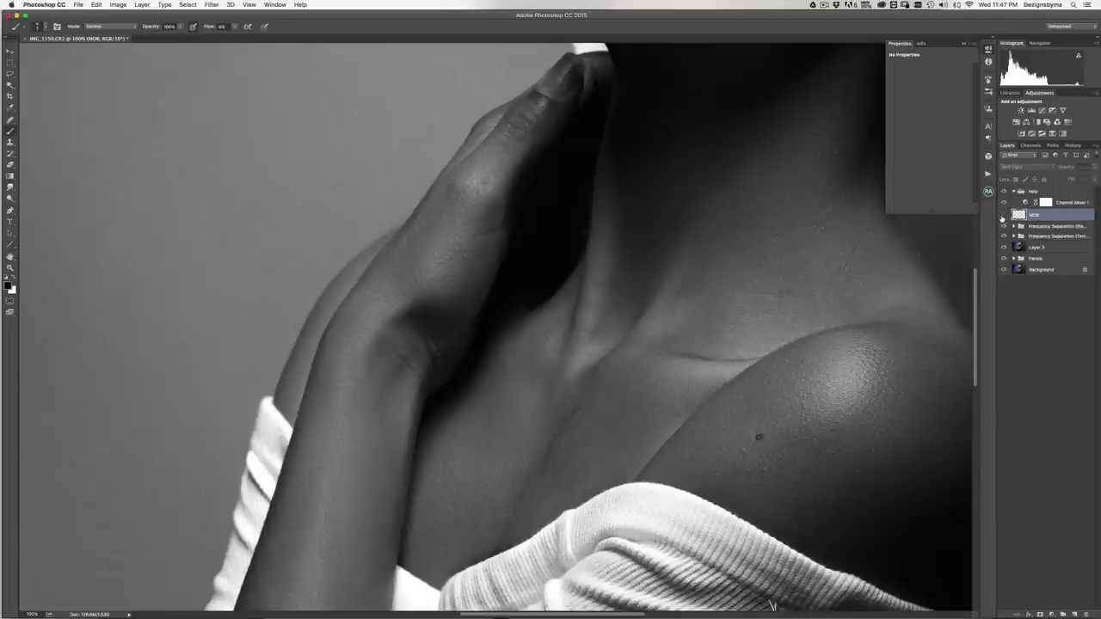
{"action": "left_click", "coordinate": [1002, 216]}
{"action": "left_click", "coordinate": [1003, 216]}
- Compare the face at 100% with and without the MDB layer
{"action": "left_click_drag", "start_coordinate": [763, 184], "coordinate": [719, 408]}
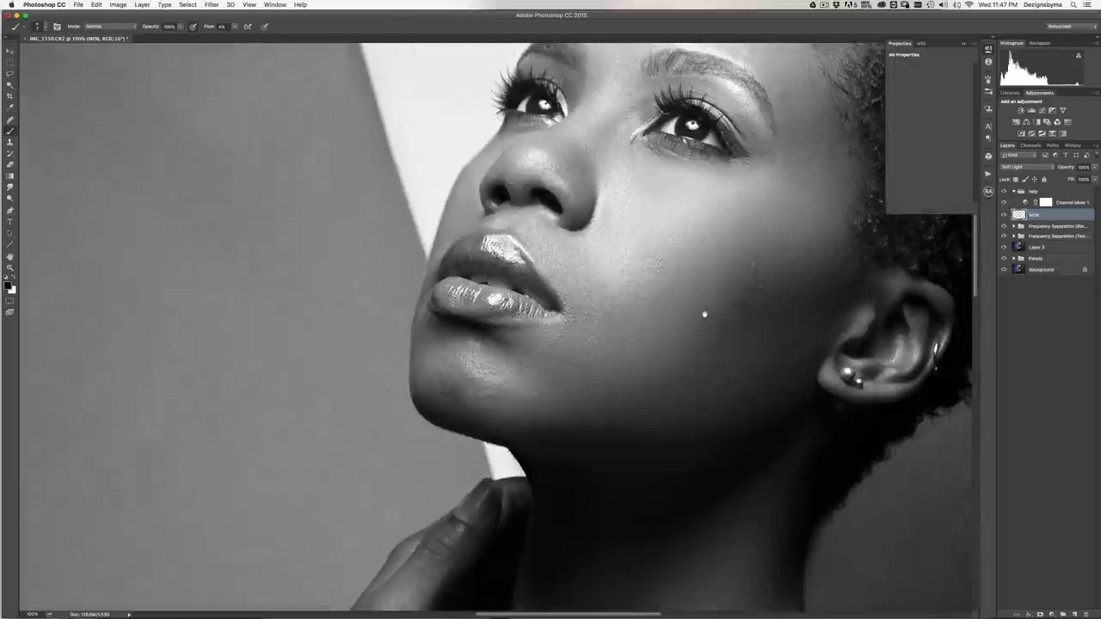
{"action": "left_click_drag", "start_coordinate": [690, 324], "coordinate": [664, 352]}
{"action": "scroll", "coordinate": [664, 352], "scroll_direction": "up", "scroll_amount": 4}
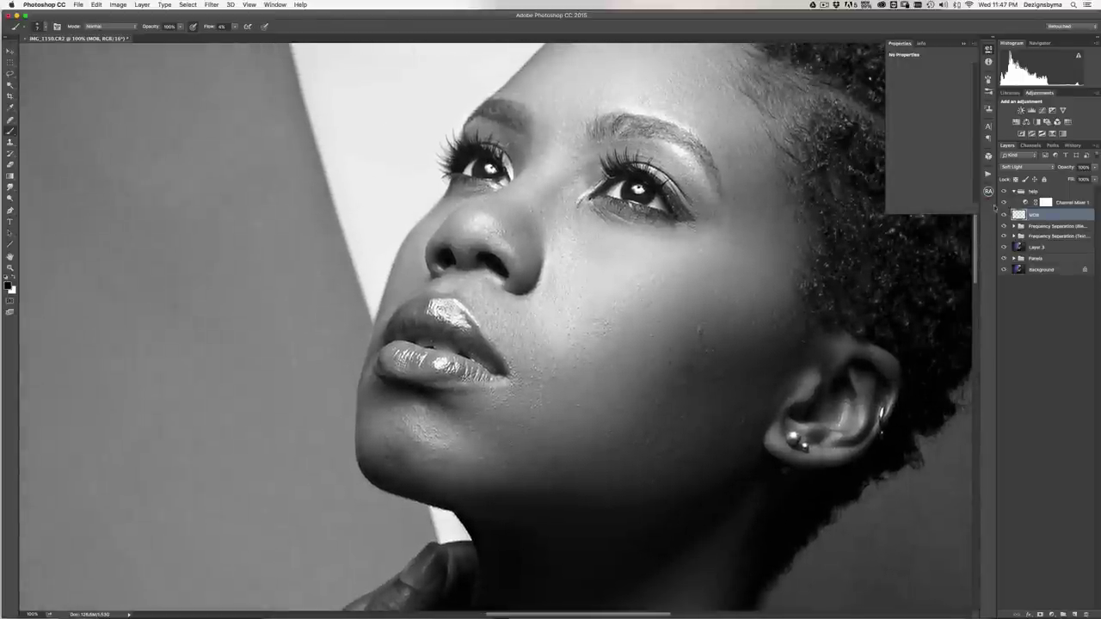
{"action": "left_click", "coordinate": [1003, 216]}
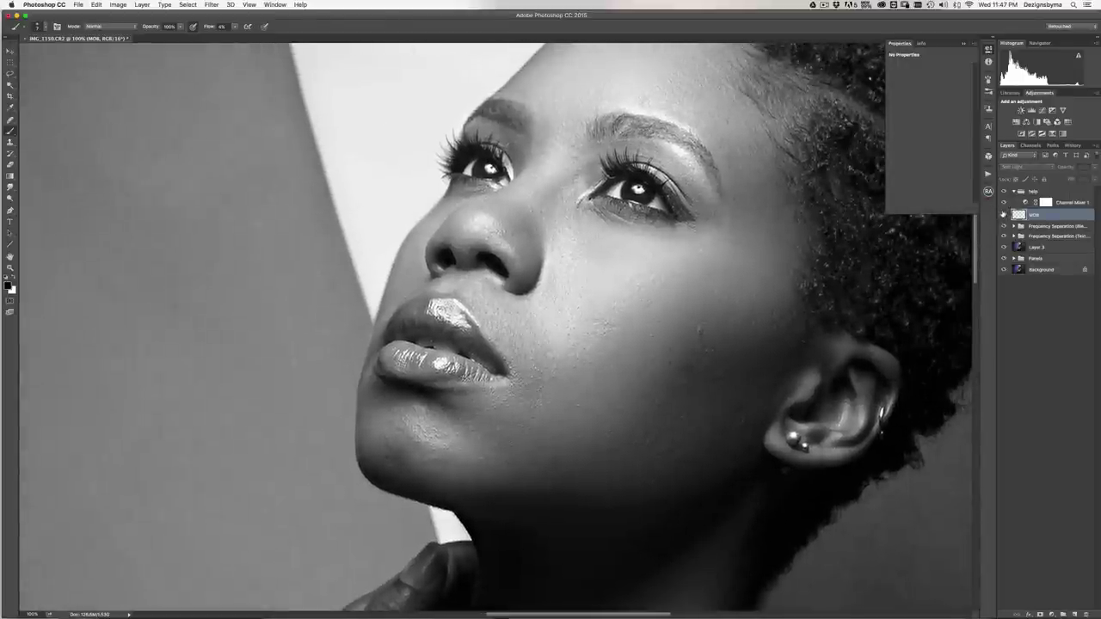
{"action": "left_click", "coordinate": [1002, 216]}
- Burn bright specks on the cheek with black, and dodge its dark spots with white using the small brush
{"action": "key", "text": "super+plus"}
{"action": "left_click_drag", "start_coordinate": [769, 392], "coordinate": [577, 343]}
{"action": "key", "text": "super+plus"}
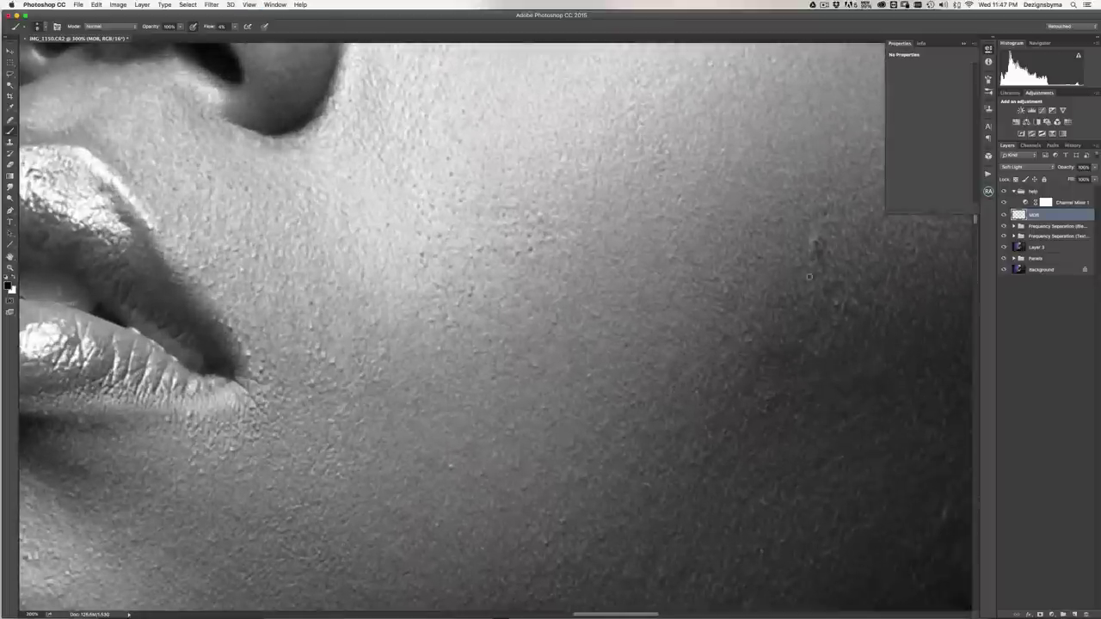
{"action": "key", "text": "x"}
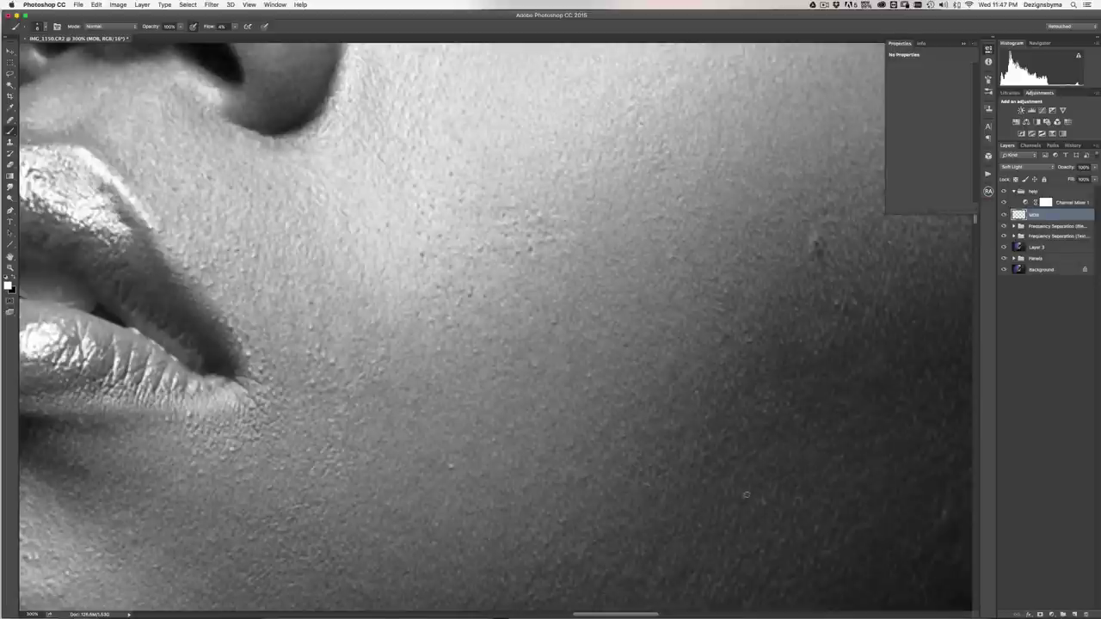
{"action": "key", "text": "super+minus"}
{"action": "key", "text": "super+minus"}
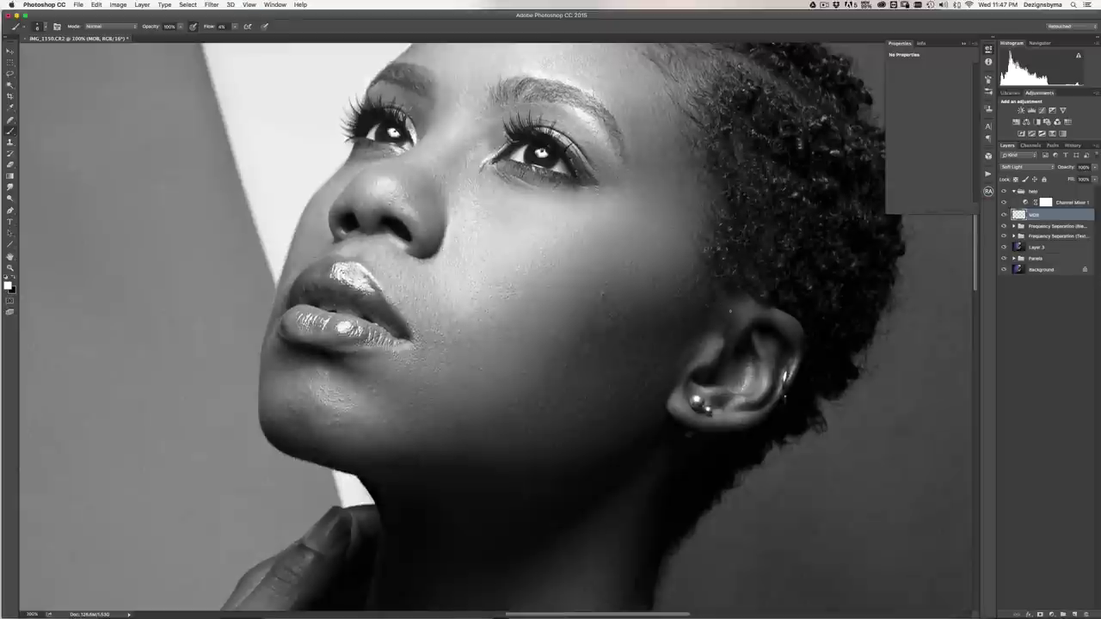
- Touch up the blotchy cheek area in front of the ear with the small brush, and swap the foreground colour to black
{"action": "key", "text": "super+plus"}
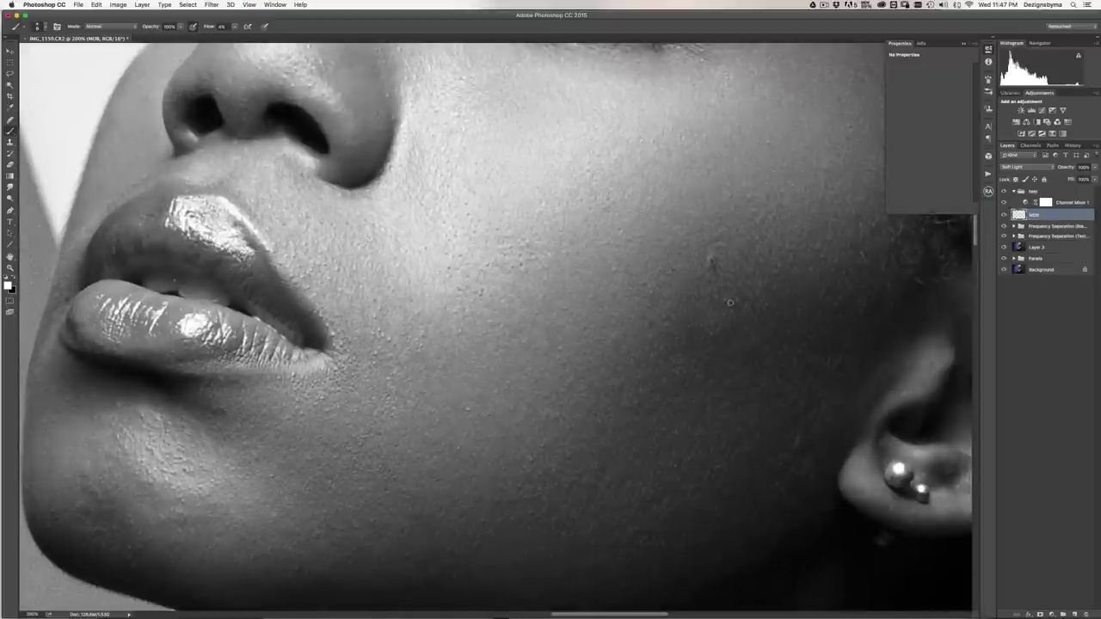
{"action": "key", "text": "x"}
{"action": "key", "text": "super+minus"}
{"action": "key", "text": "super+minus"}
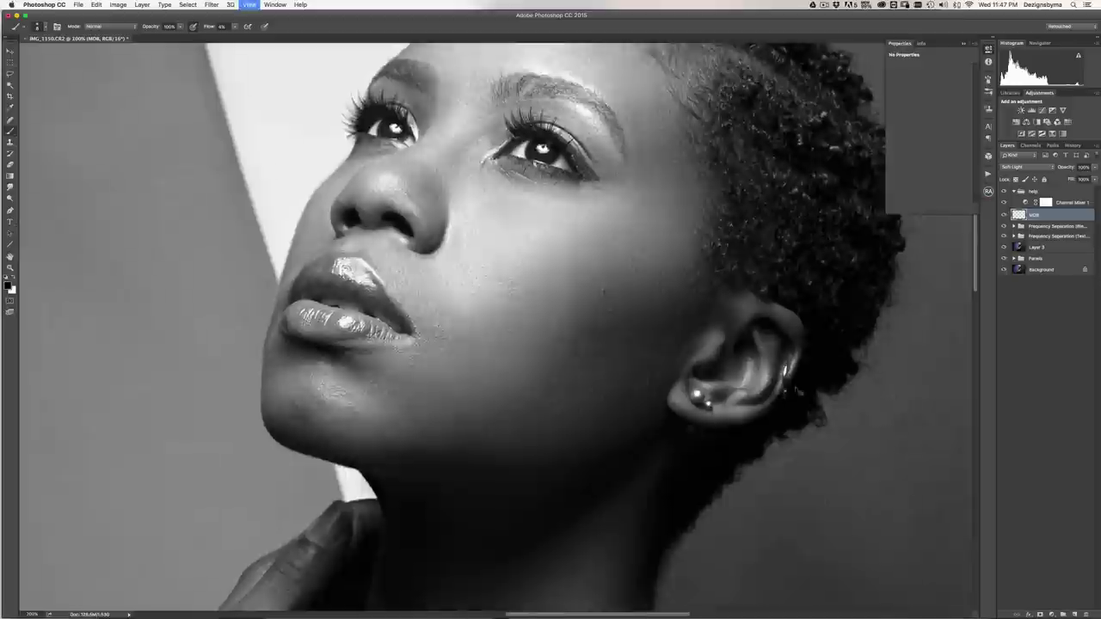
- Hide the Channel Mixer layer and examine the full portrait and face in colour
{"action": "left_click", "coordinate": [1003, 202]}
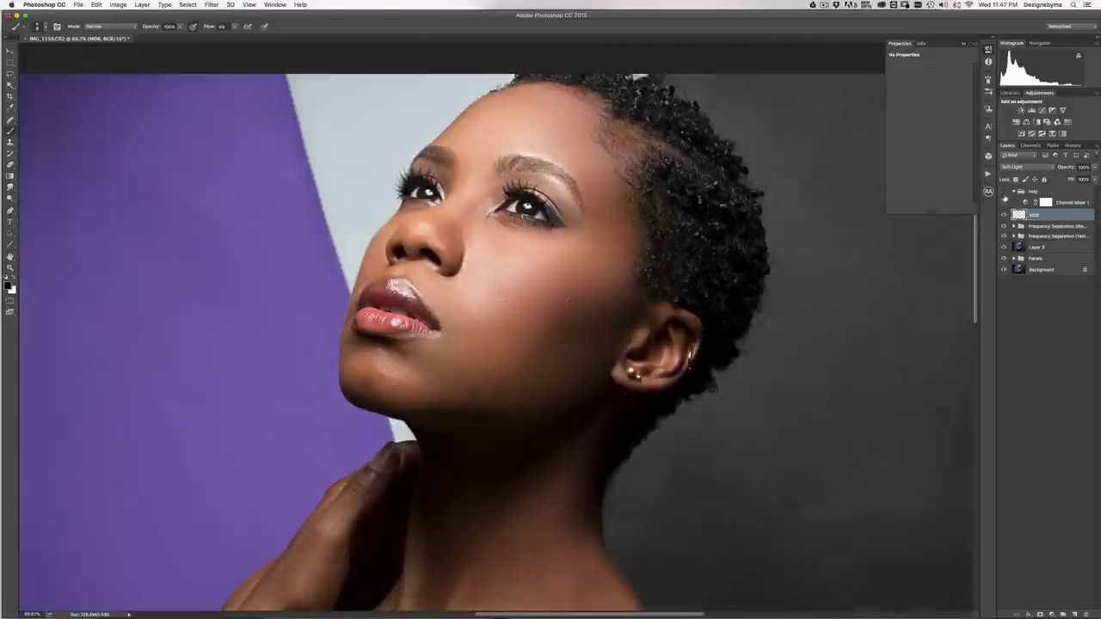
{"action": "key", "text": "super+minus"}
{"action": "key", "text": "super+minus"}
{"action": "key", "text": "super+minus"}
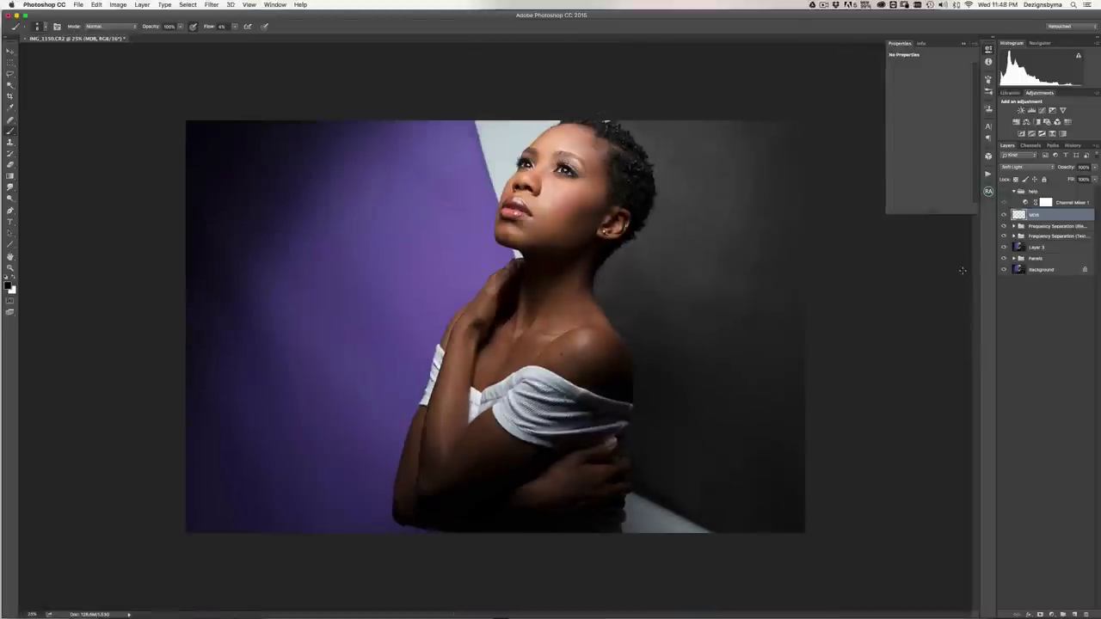
{"action": "key", "text": "super+plus"}
{"action": "key", "text": "super+plus"}
{"action": "key", "text": "super+plus"}
{"action": "key", "text": "super+plus"}
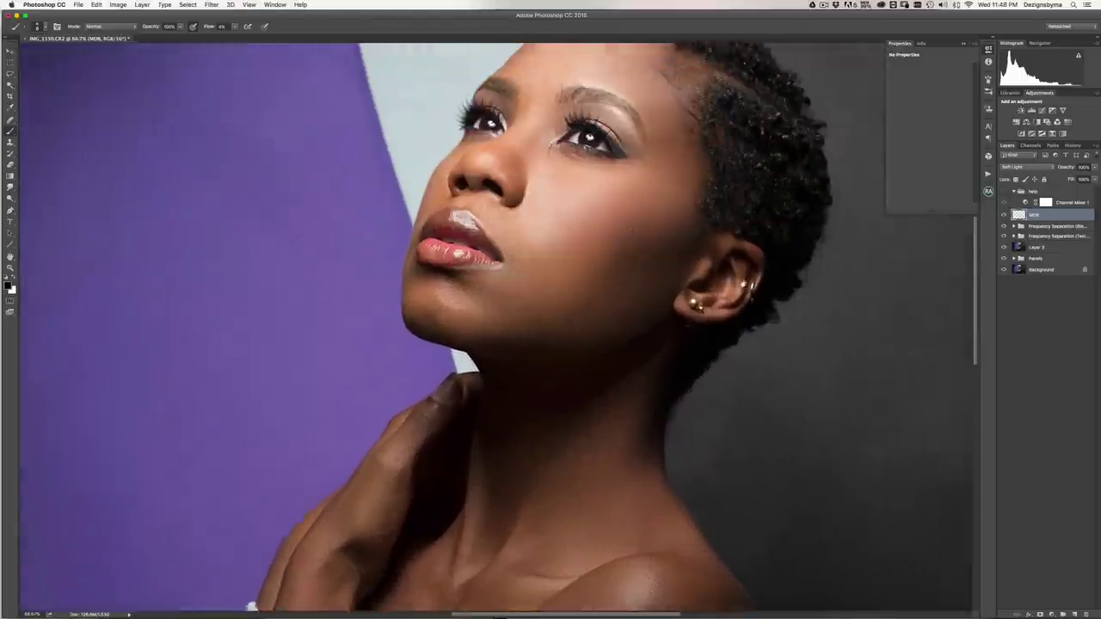
- Sample the brown skin tone below the dark spot on the cheek and brush it over the uneven cheek area on the MDB layer
{"action": "key", "text": "super+plus"}
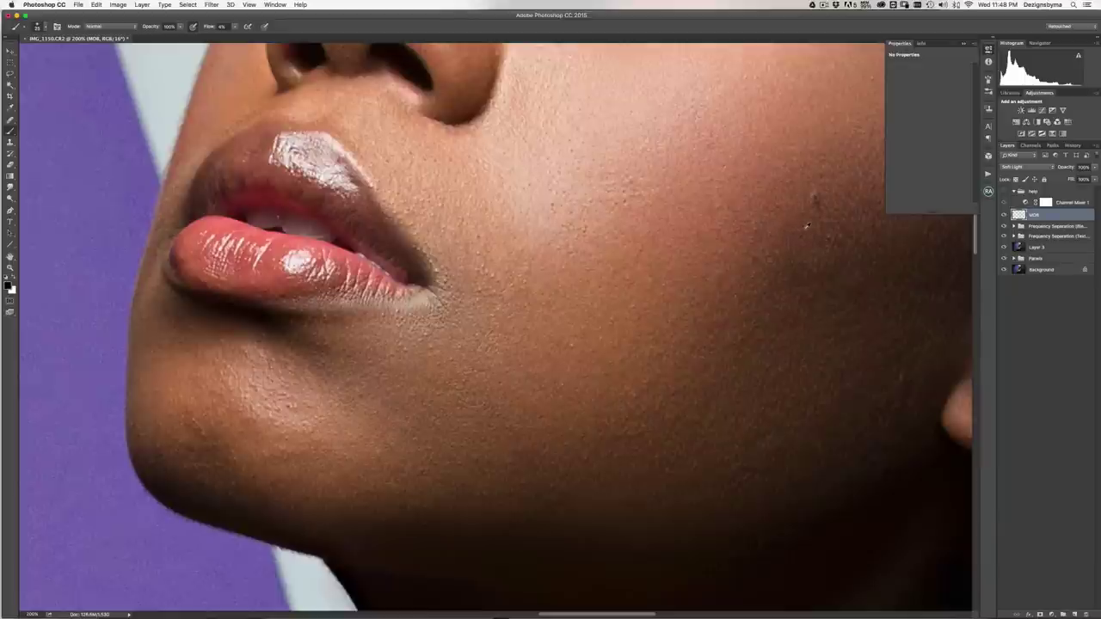
{"action": "left_click", "coordinate": [807, 226], "text": "alt"}
{"action": "key", "text": "super+minus"}
{"action": "key", "text": "super+minus"}
{"action": "key", "text": "super+minus"}
{"action": "key", "text": "super+minus"}
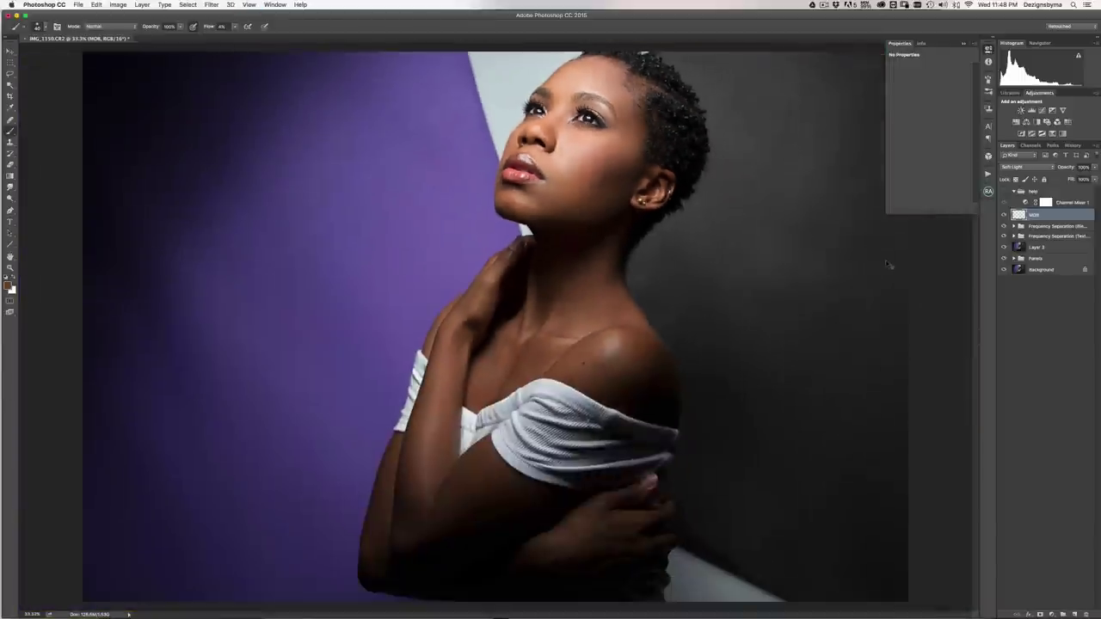
- Shrink the brush for fine work on the cheek beside the mouth and swap the foreground colour to white
{"action": "key", "text": "super+plus"}
{"action": "key", "text": "super+plus"}
{"action": "left_click_drag", "start_coordinate": [734, 269], "coordinate": [657, 568]}
{"action": "key", "text": "super+plus"}
{"action": "key", "text": "super+plus"}
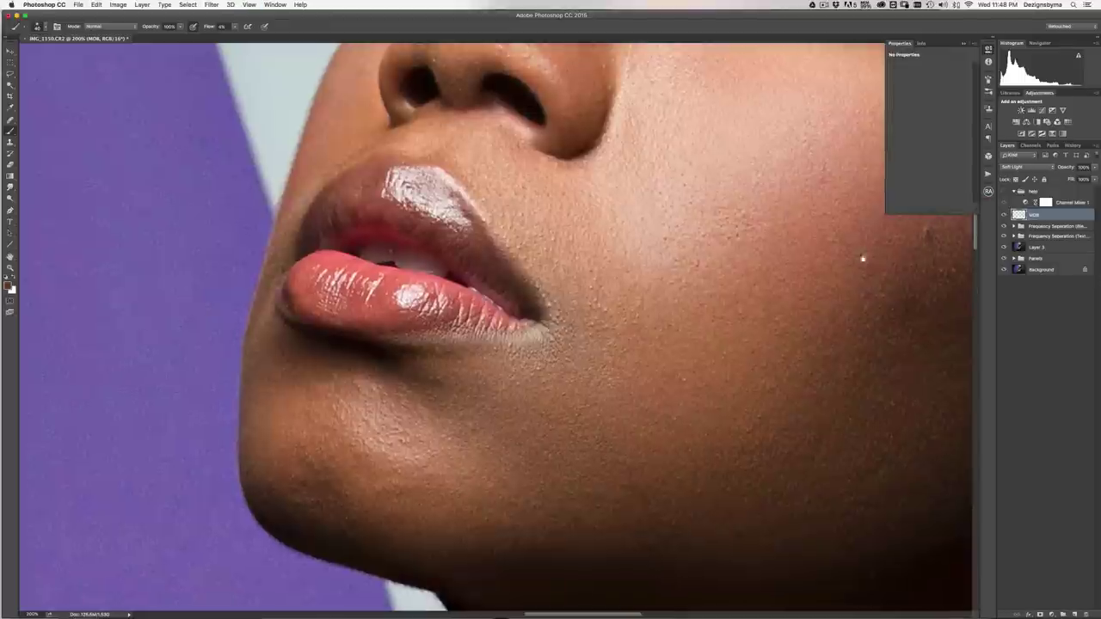
{"action": "left_click_drag", "start_coordinate": [790, 295], "coordinate": [609, 275]}
{"action": "key", "text": "["}
{"action": "key", "text": "["}
{"action": "key", "text": "["}
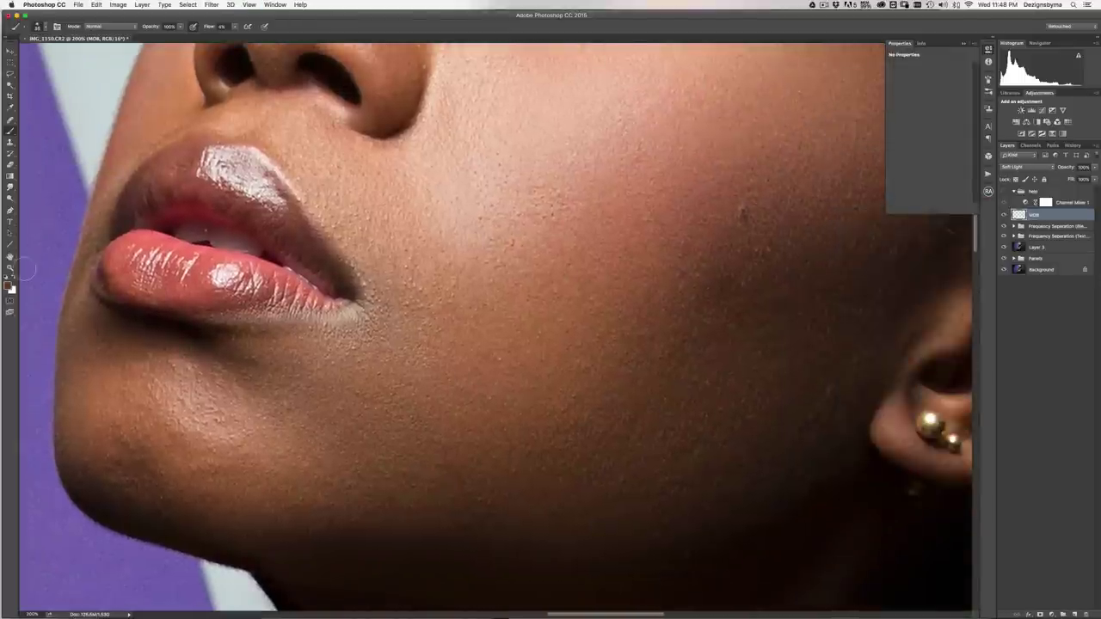
{"action": "left_click", "coordinate": [15, 277]}
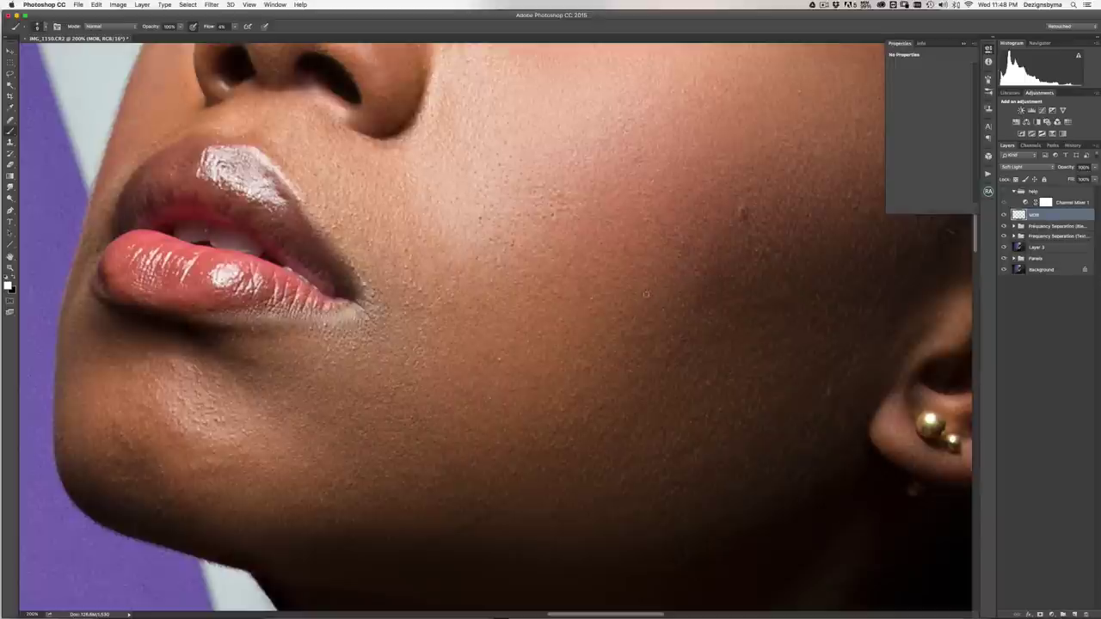
- Examine the cheek, neck and full portrait in colour for remaining uneven skin, swapping the foreground colour back
{"action": "key", "text": "super+minus"}
{"action": "key", "text": "super+minus"}
{"action": "key", "text": "super+minus"}
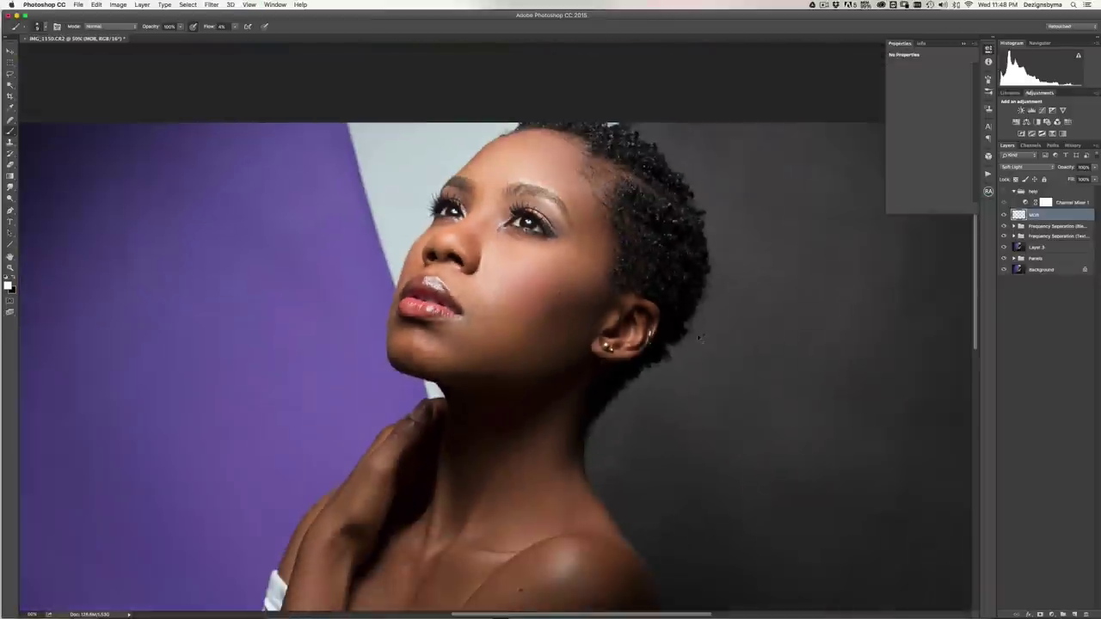
{"action": "key", "text": "super+plus"}
{"action": "key", "text": "super+plus"}
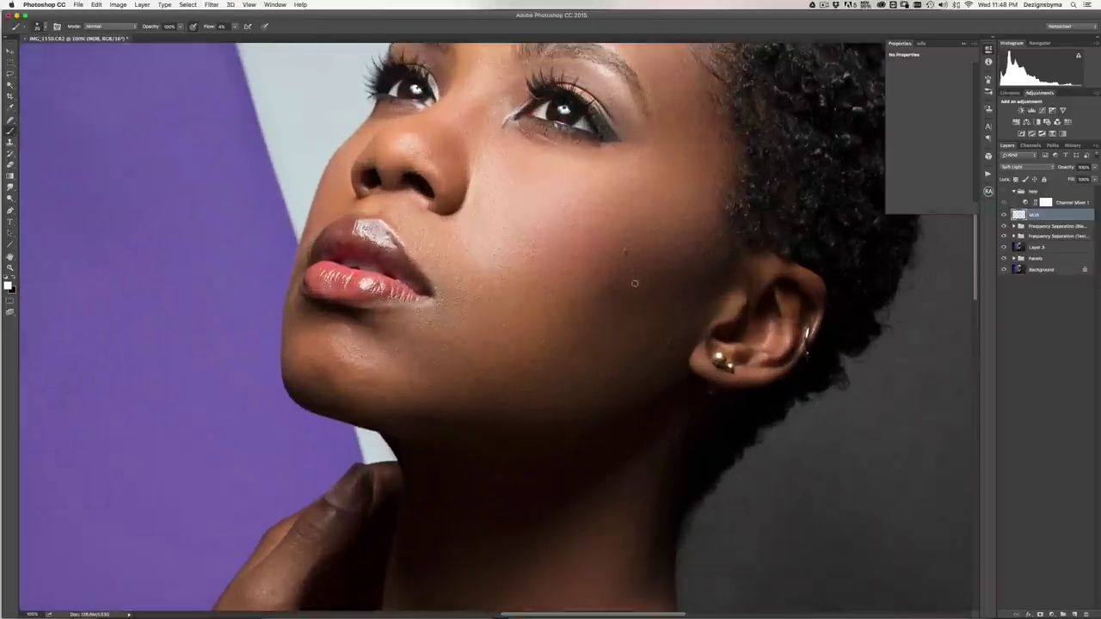
{"action": "key", "text": "x"}
{"action": "key", "text": "super+minus"}
{"action": "key", "text": "super+minus"}
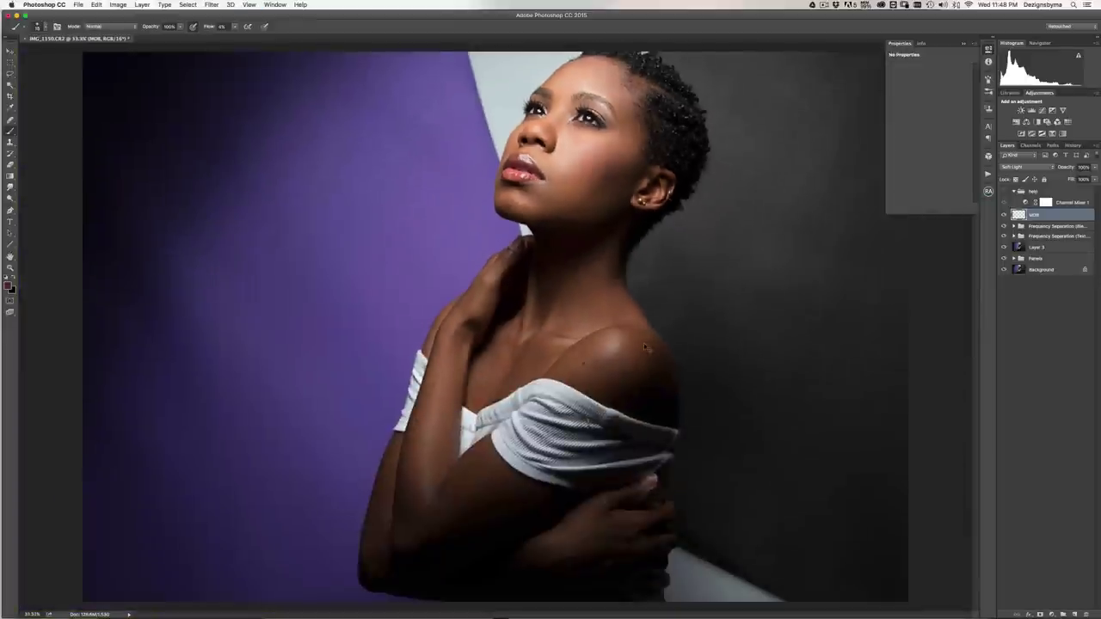
{"action": "key", "text": "super+plus"}
{"action": "key", "text": "super+plus"}
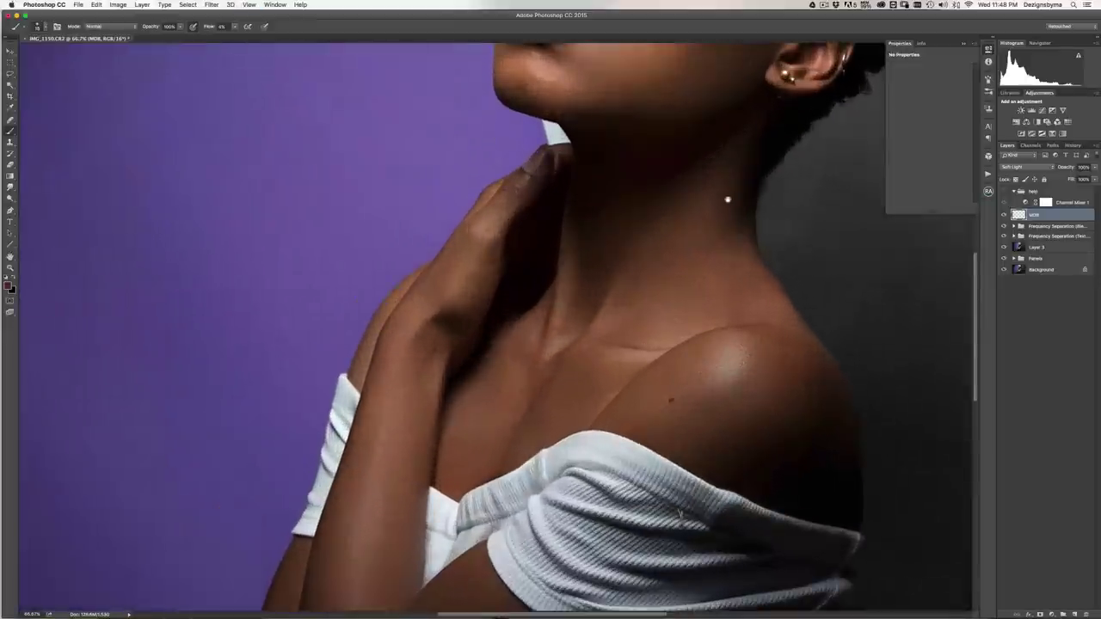
{"action": "left_click_drag", "start_coordinate": [728, 199], "coordinate": [615, 410]}
{"action": "key", "text": "super+plus"}
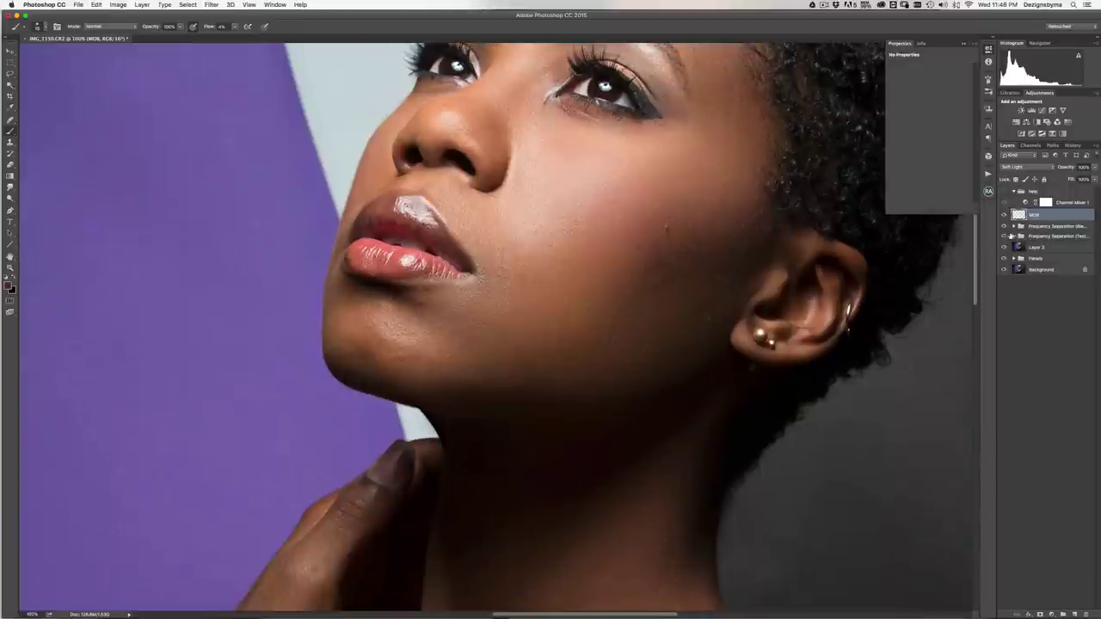
- On the LOW 2 copy layer of the blend frequency separation group, lasso the uneven patch below the dark spot on the cheek
{"action": "left_click", "coordinate": [1013, 225]}
{"action": "left_click", "coordinate": [1014, 250]}
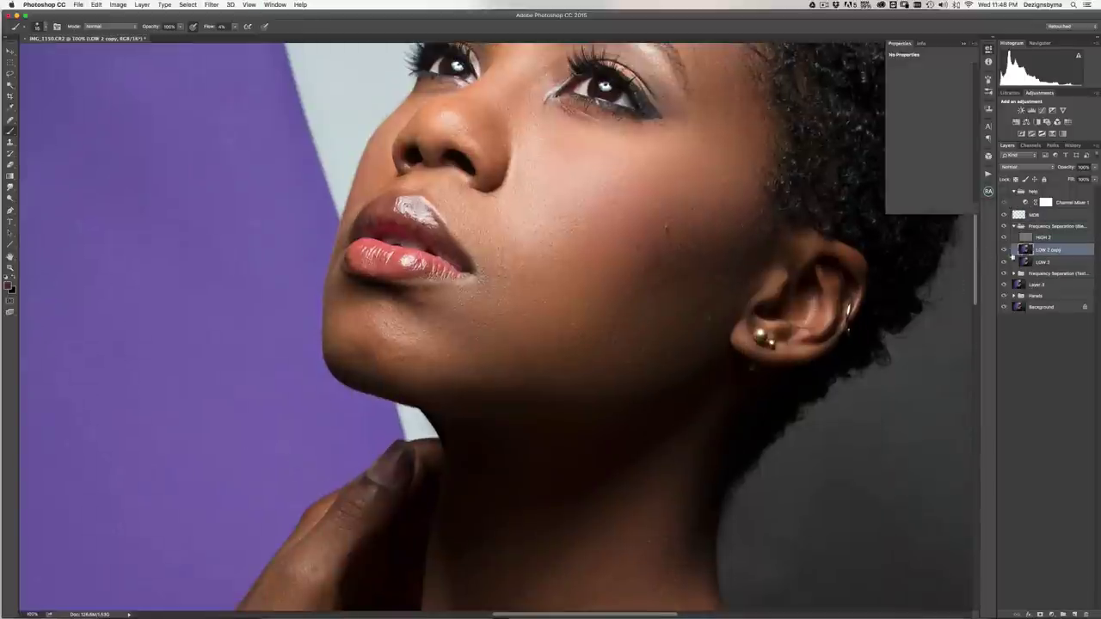
{"action": "left_click", "coordinate": [10, 74]}
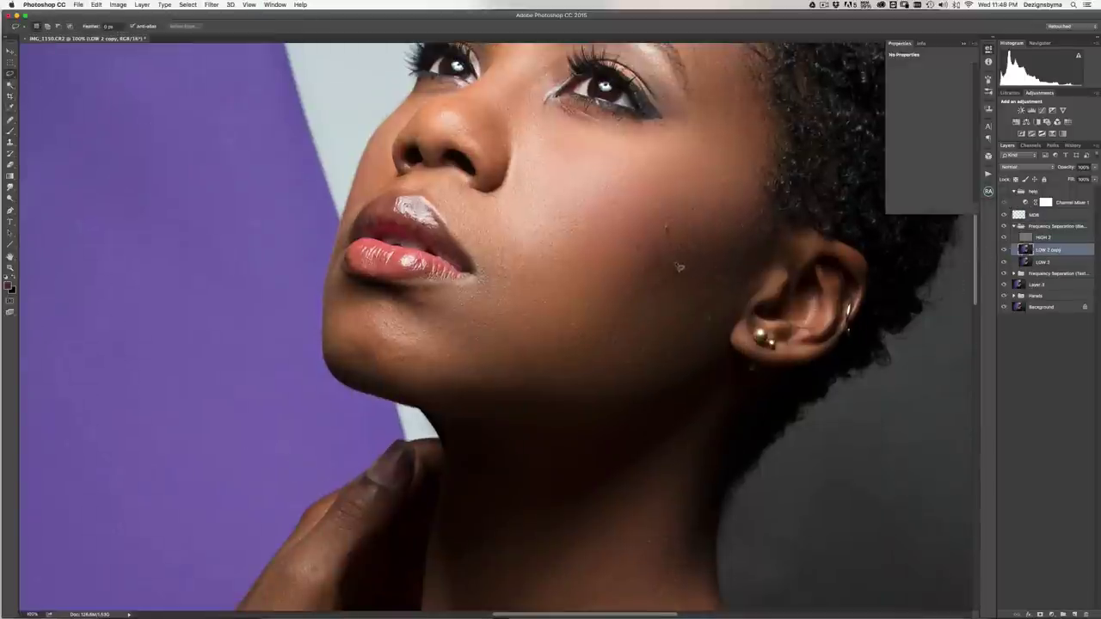
{"action": "mouse_move", "coordinate": [689, 261]}
{"action": "left_mouse_down"}
{"action": "mouse_move", "coordinate": [645, 275]}
{"action": "mouse_move", "coordinate": [657, 296]}
{"action": "mouse_move", "coordinate": [691, 292]}
{"action": "mouse_move", "coordinate": [689, 263]}
{"action": "left_mouse_up"}
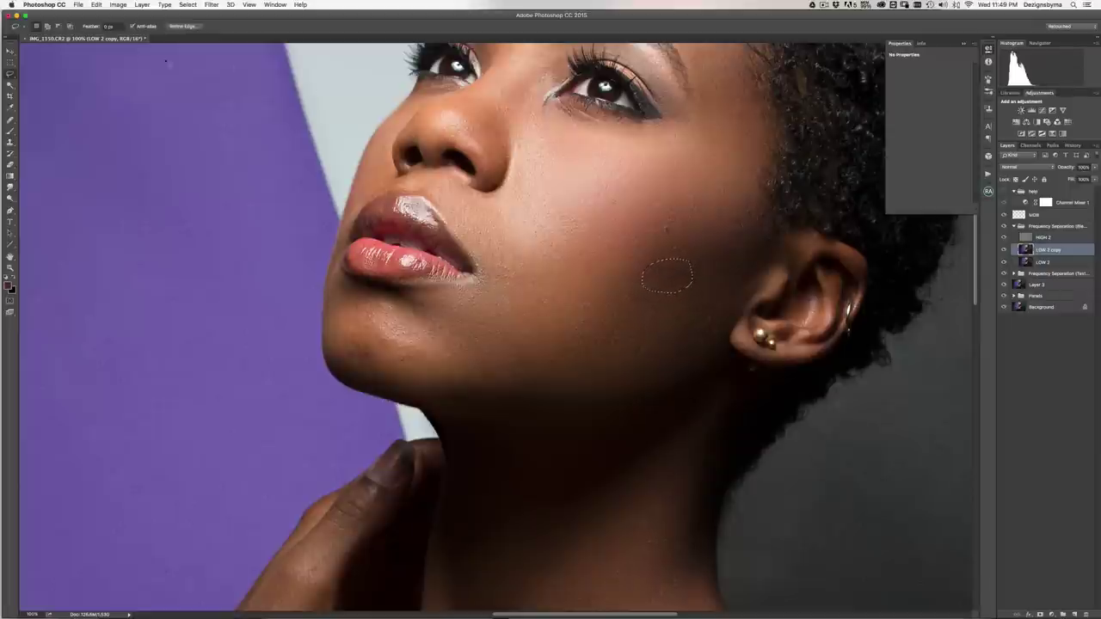
- Run the Blend action on the selected cheek patch with a Gaussian Blur radius of 23.3 pixels, and merge the patch layer down
{"action": "left_click", "coordinate": [988, 173]}
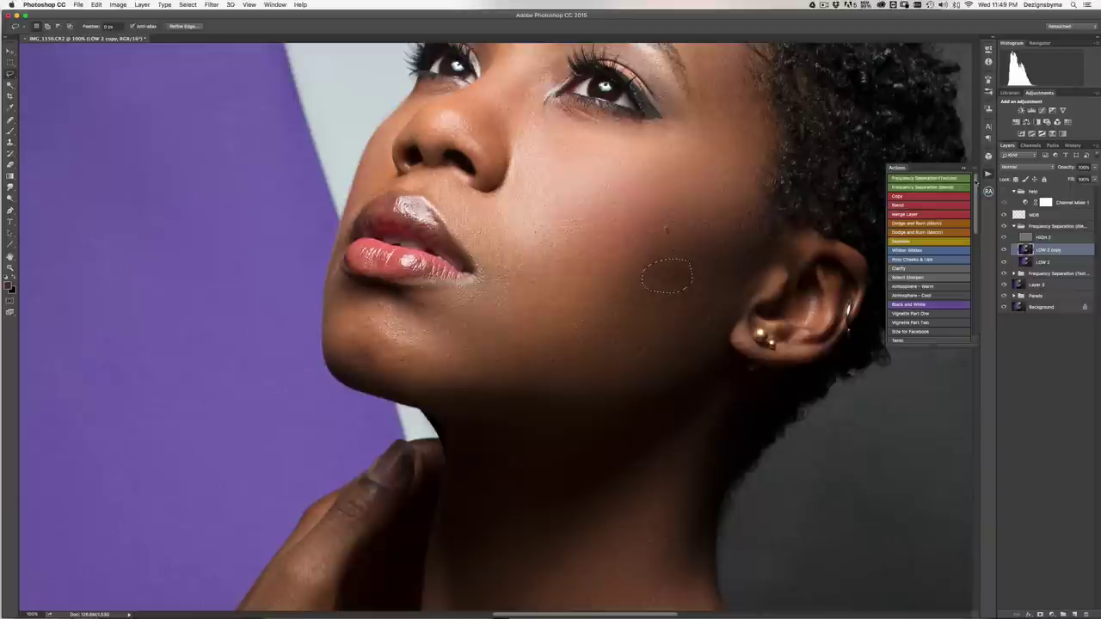
{"action": "left_click", "coordinate": [915, 203]}
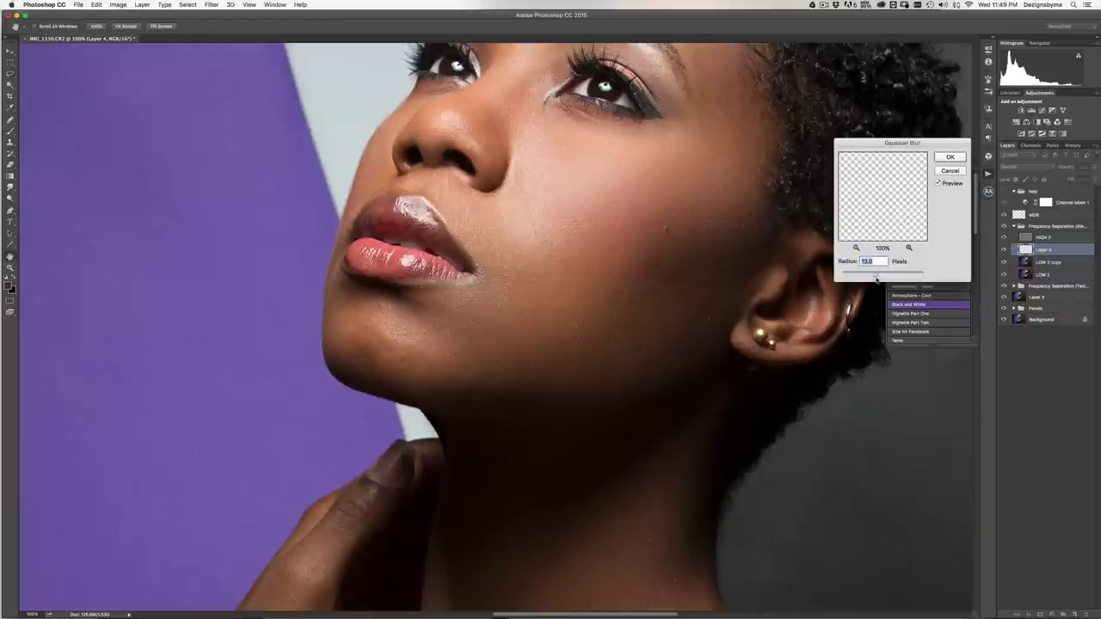
{"action": "left_click_drag", "start_coordinate": [878, 276], "coordinate": [878, 277]}
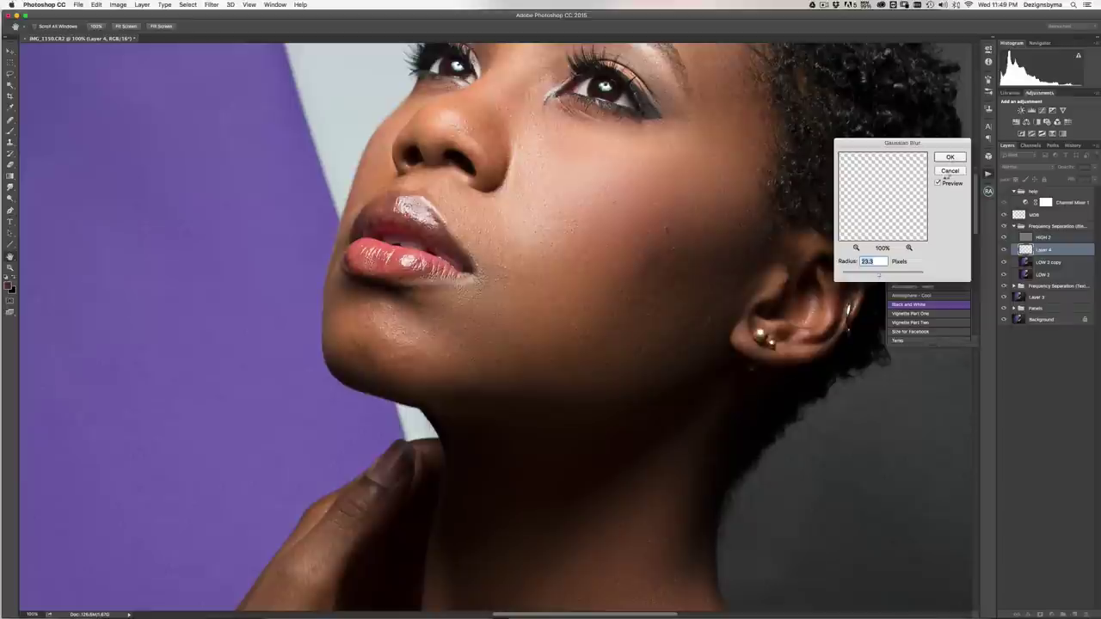
{"action": "left_click", "coordinate": [947, 175]}
{"action": "left_click", "coordinate": [918, 214]}
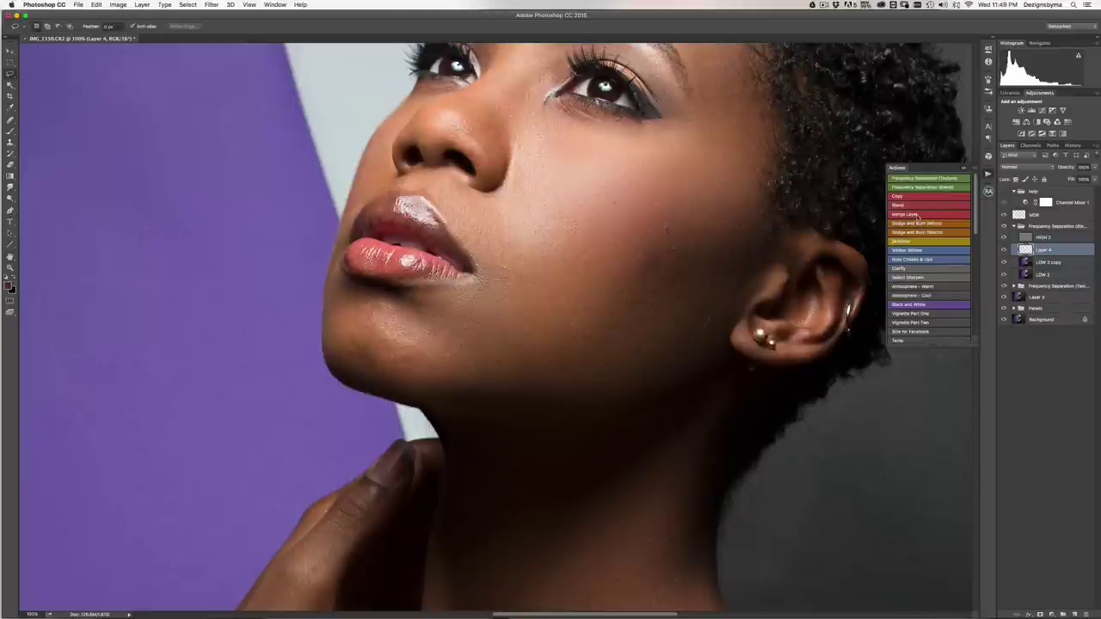
- On the HIGH 2 texture layer, sample clean cheek skin with the Healing Brush and heal the small blemishes across the cheek
{"action": "left_click", "coordinate": [1023, 238]}
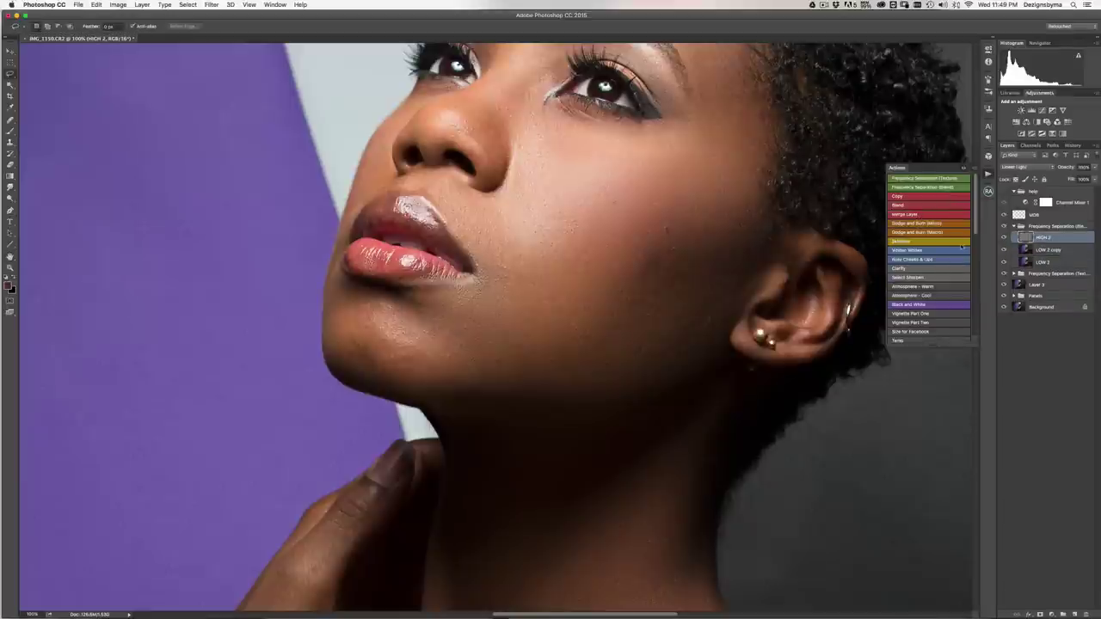
{"action": "key", "text": "super+equal"}
{"action": "left_click", "coordinate": [10, 119]}
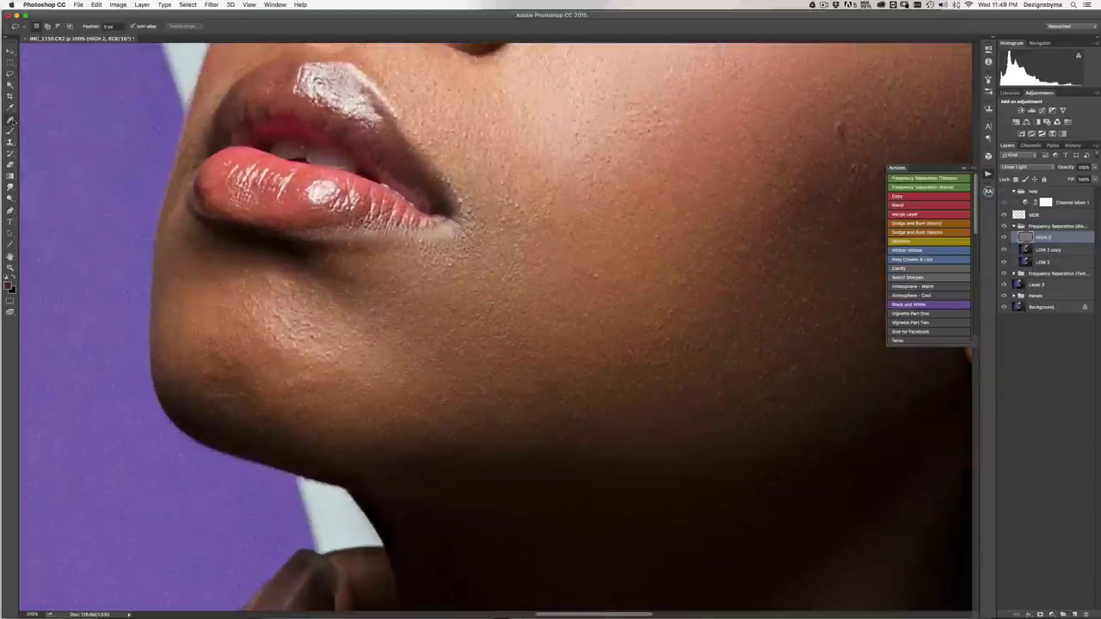
{"action": "scroll", "coordinate": [936, 136], "scroll_direction": "right", "scroll_amount": 5}
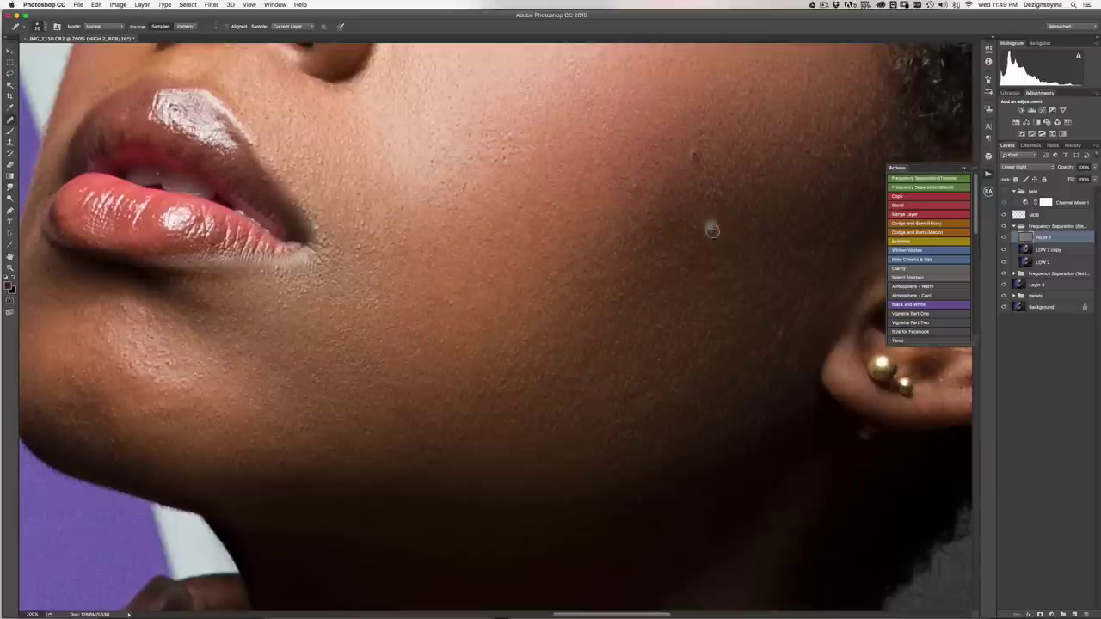
{"action": "left_click", "coordinate": [708, 224], "text": "alt"}
{"action": "left_click_drag", "start_coordinate": [732, 233], "coordinate": [736, 234]}
{"action": "left_click_drag", "start_coordinate": [647, 299], "coordinate": [639, 309]}
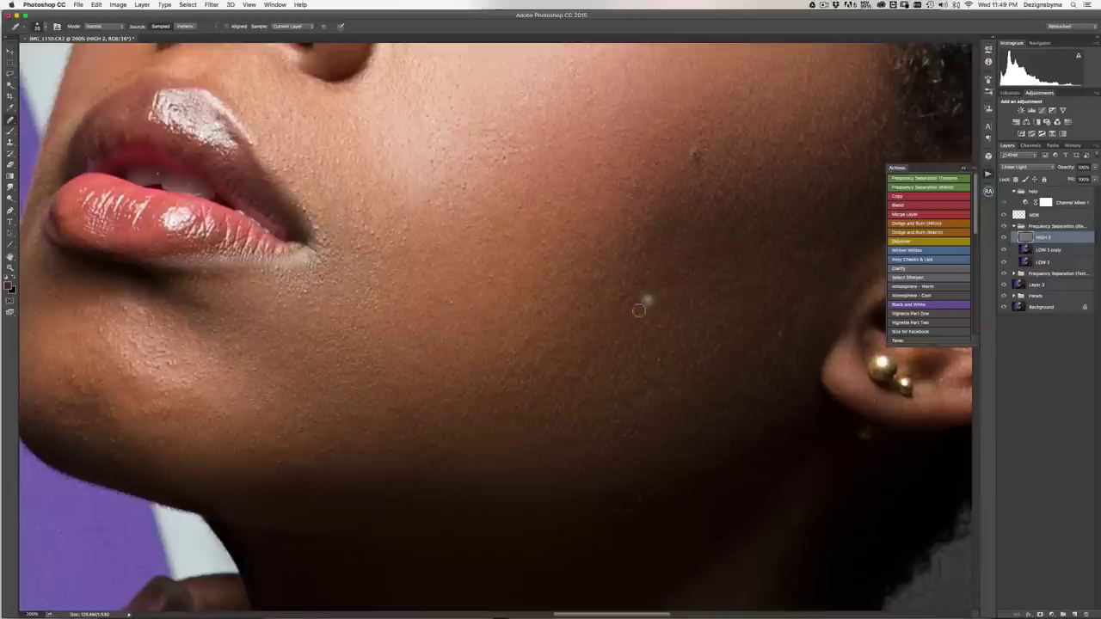
{"action": "left_click", "coordinate": [576, 312]}
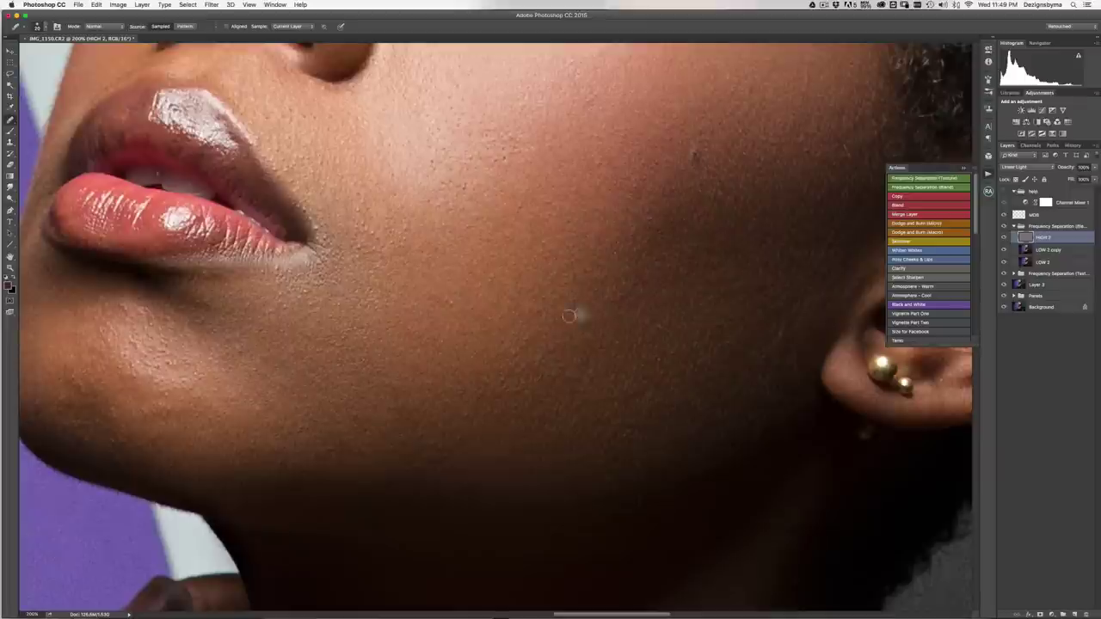
{"action": "left_click", "coordinate": [589, 297]}
- Check the full portrait, collapse the blend frequency separation group and select the MDB layer
{"action": "key", "text": "super+0"}
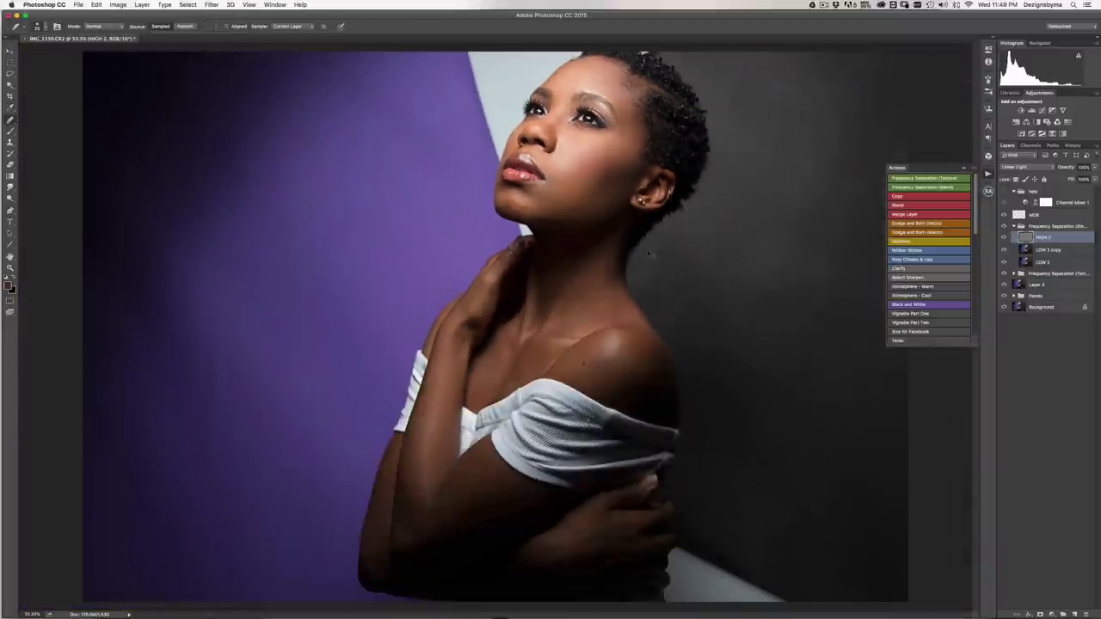
{"action": "key", "text": "super+plus"}
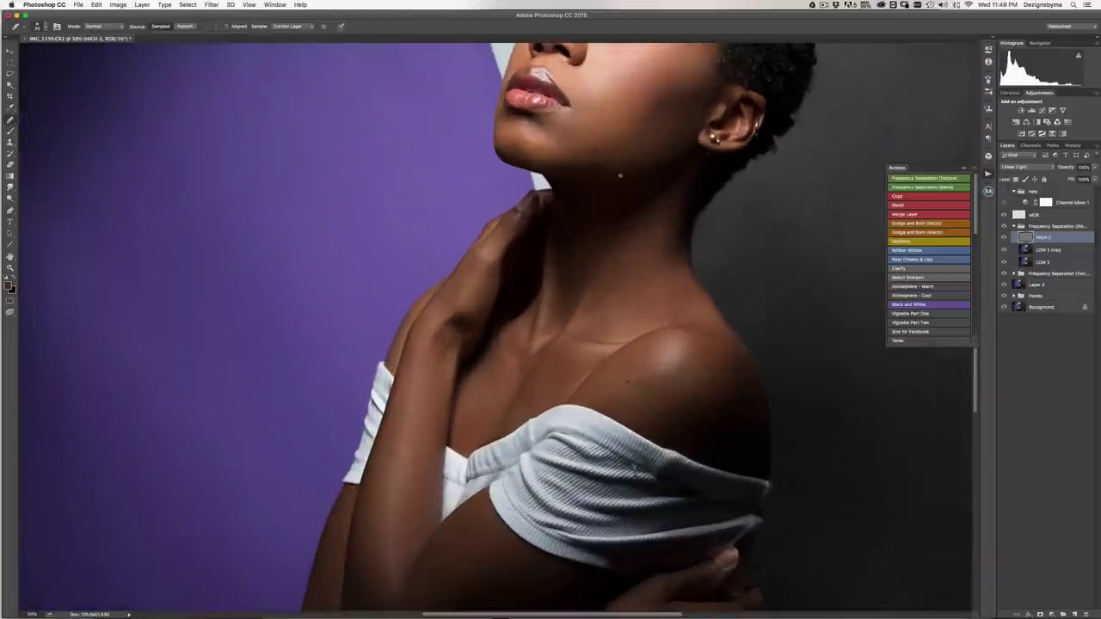
{"action": "key", "text": "super+minus"}
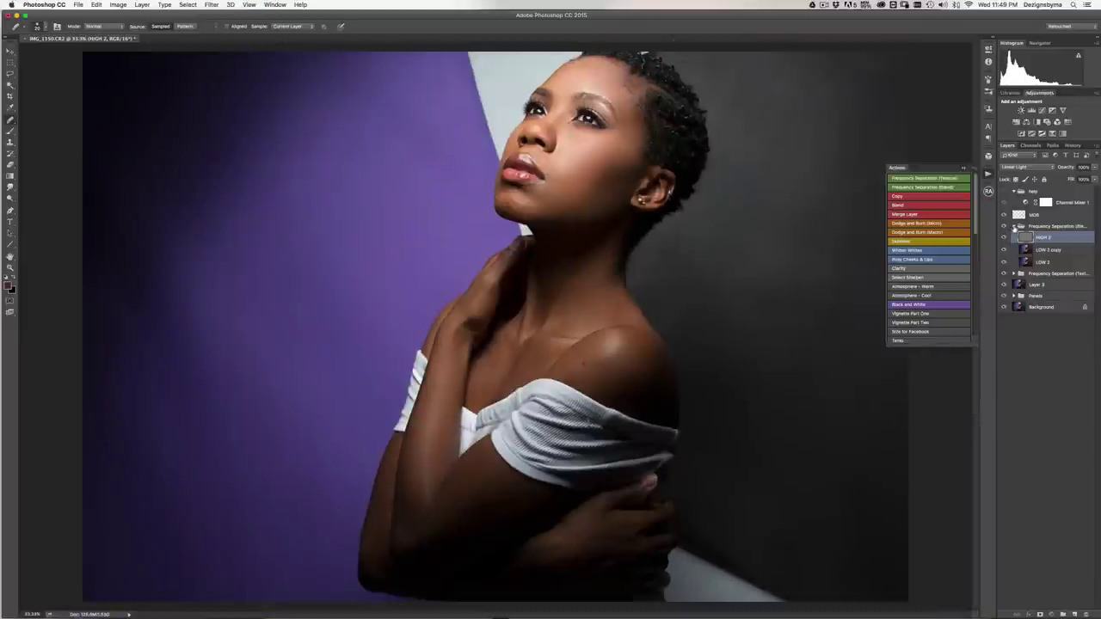
{"action": "left_click", "coordinate": [1013, 227]}
{"action": "left_click", "coordinate": [1048, 217]}
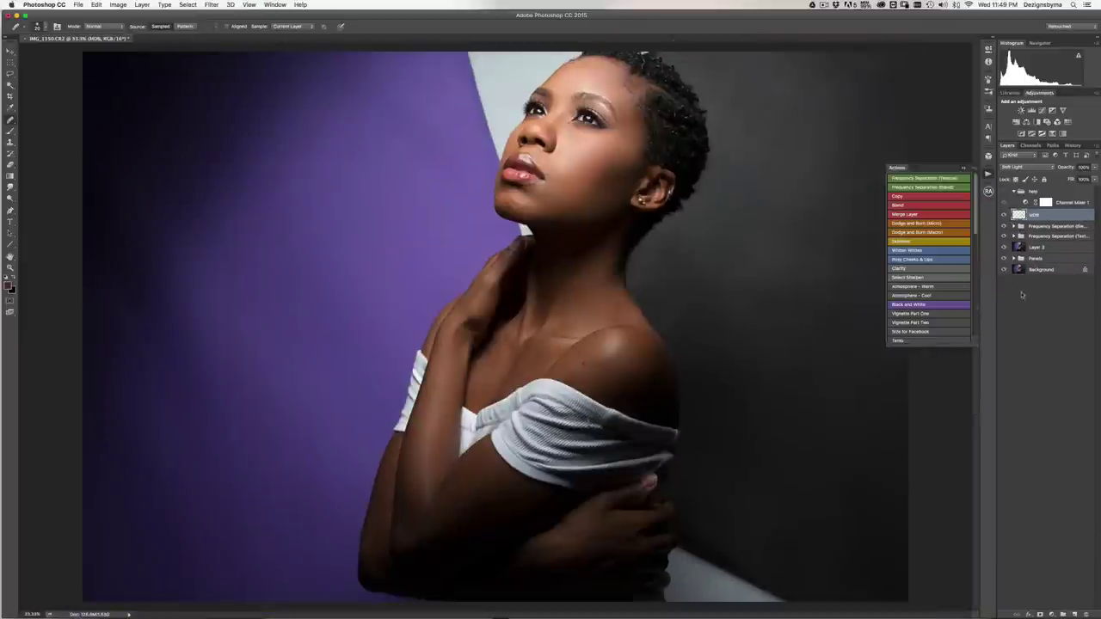
- Show the help group, run the Dodge and Burn (Macro) action above the MDB layer, and delete the extra Layer 4 with the grey shape
{"action": "key", "text": "super+minus"}
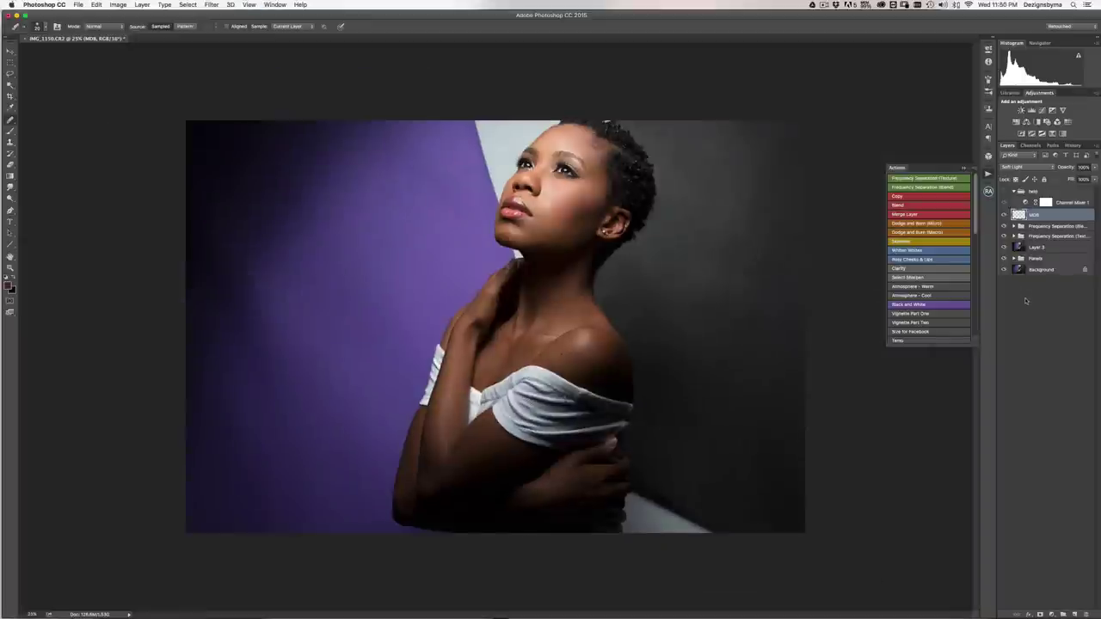
{"action": "key", "text": "super+equal"}
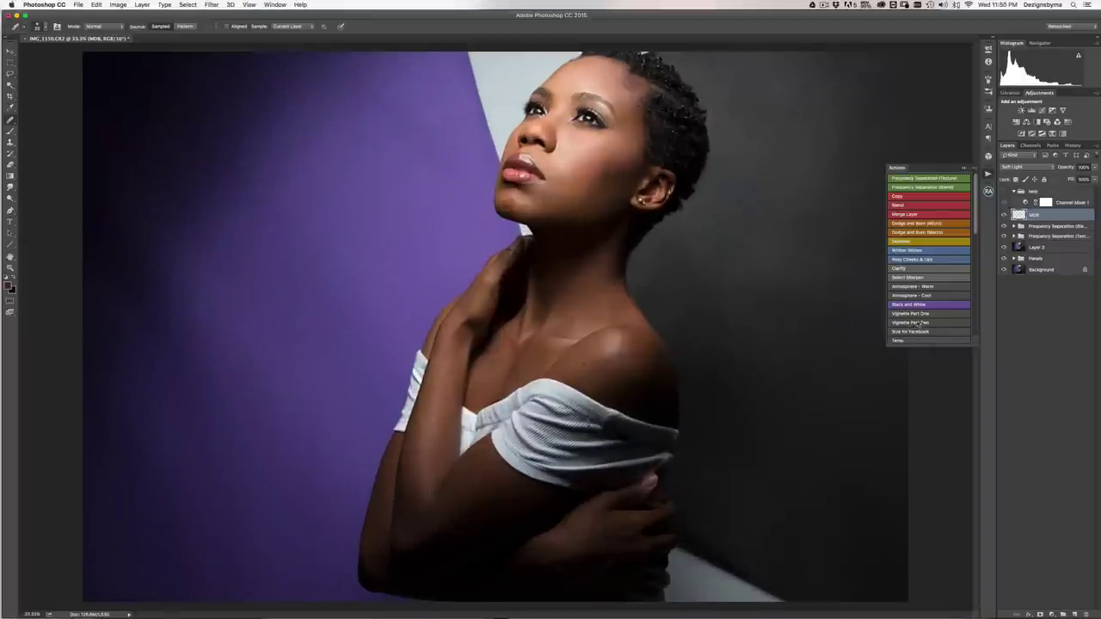
{"action": "key", "text": "super+minus"}
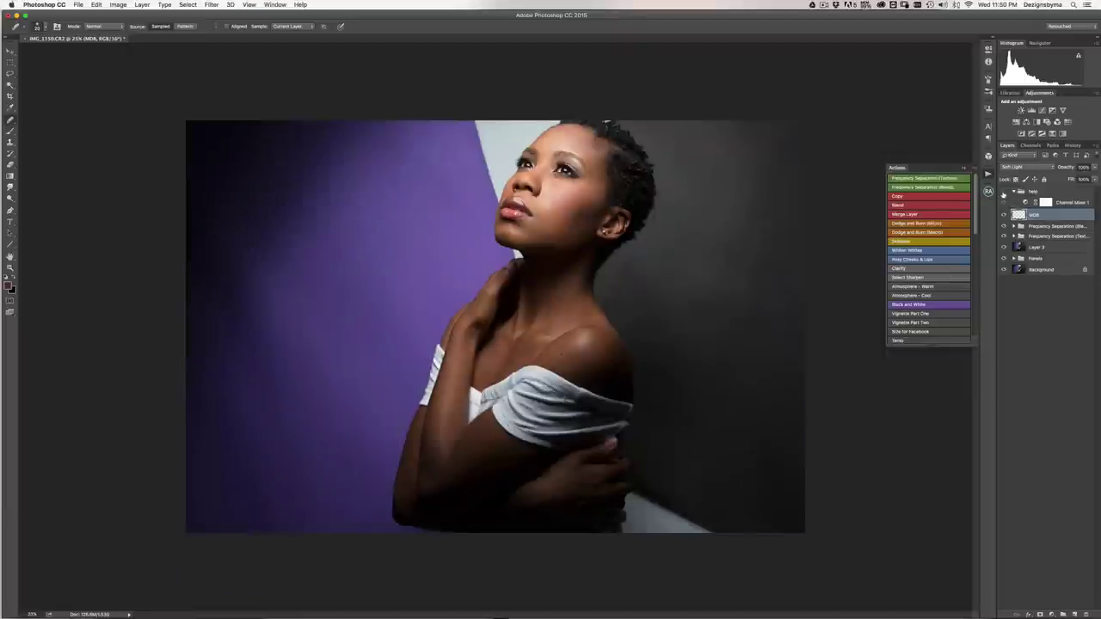
{"action": "left_click", "coordinate": [1003, 192]}
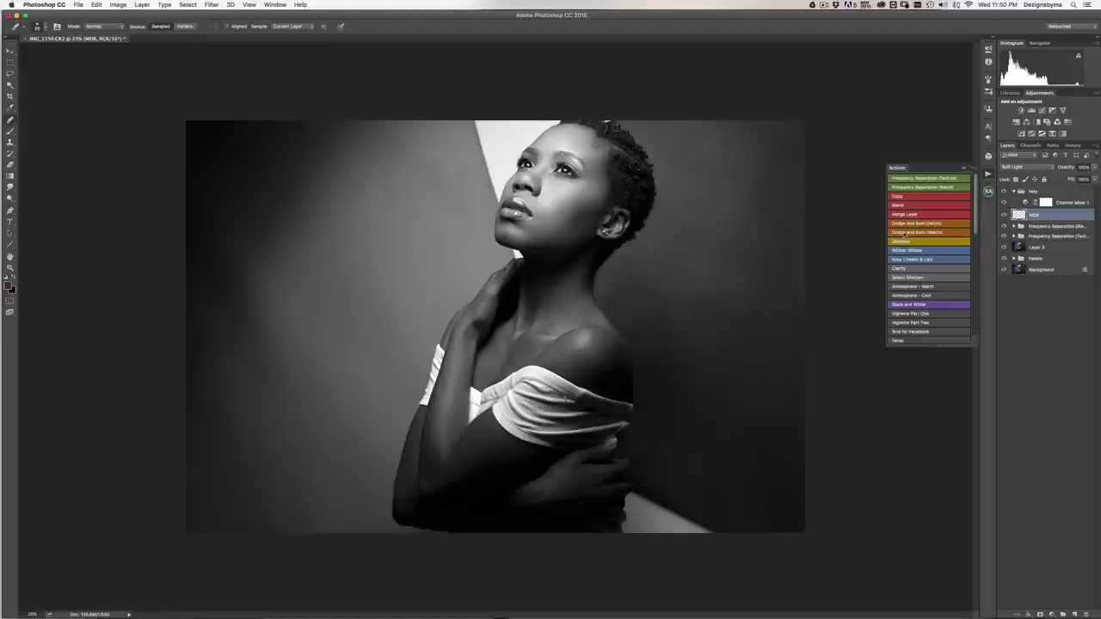
{"action": "left_click", "coordinate": [938, 234]}
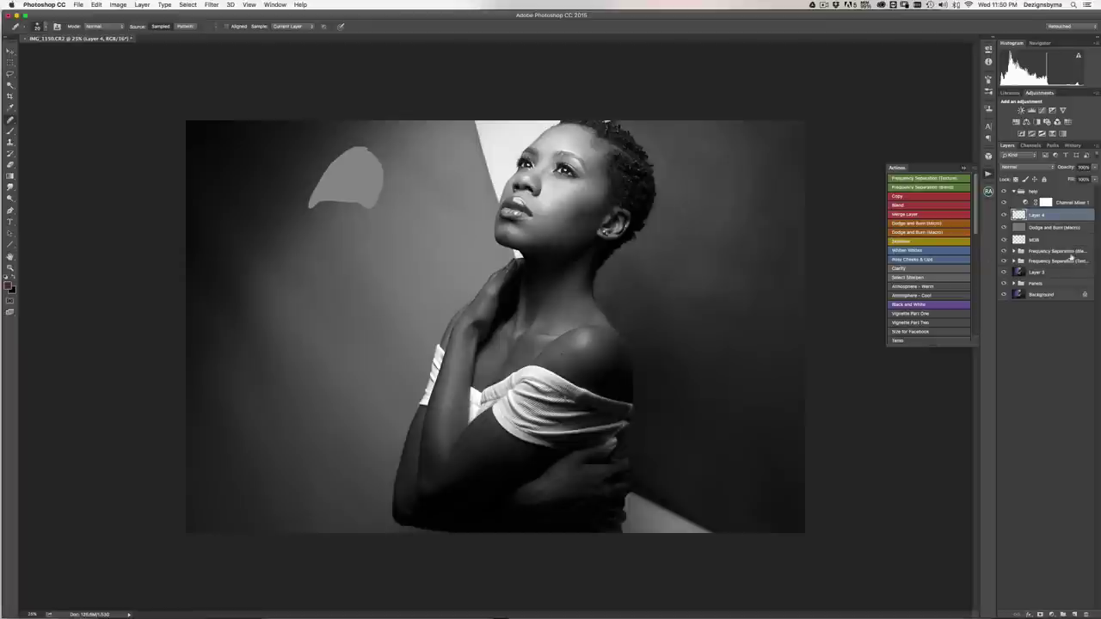
{"action": "mouse_move", "coordinate": [1045, 215]}
{"action": "left_mouse_down"}
{"action": "mouse_move", "coordinate": [1054, 597]}
{"action": "mouse_move", "coordinate": [1085, 614]}
{"action": "left_mouse_up"}
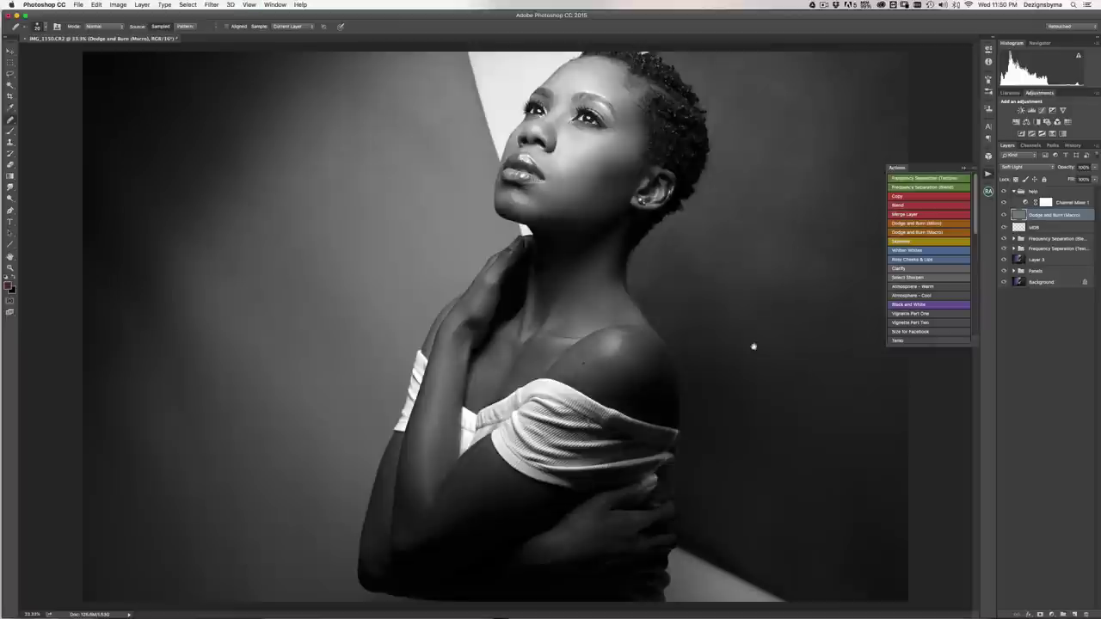
- Reset the colours to default black and white and choose the Brush tool for the Dodge and Burn (Macro) layer
{"action": "key", "text": "super+equal"}
{"action": "left_click_drag", "start_coordinate": [678, 253], "coordinate": [617, 410]}
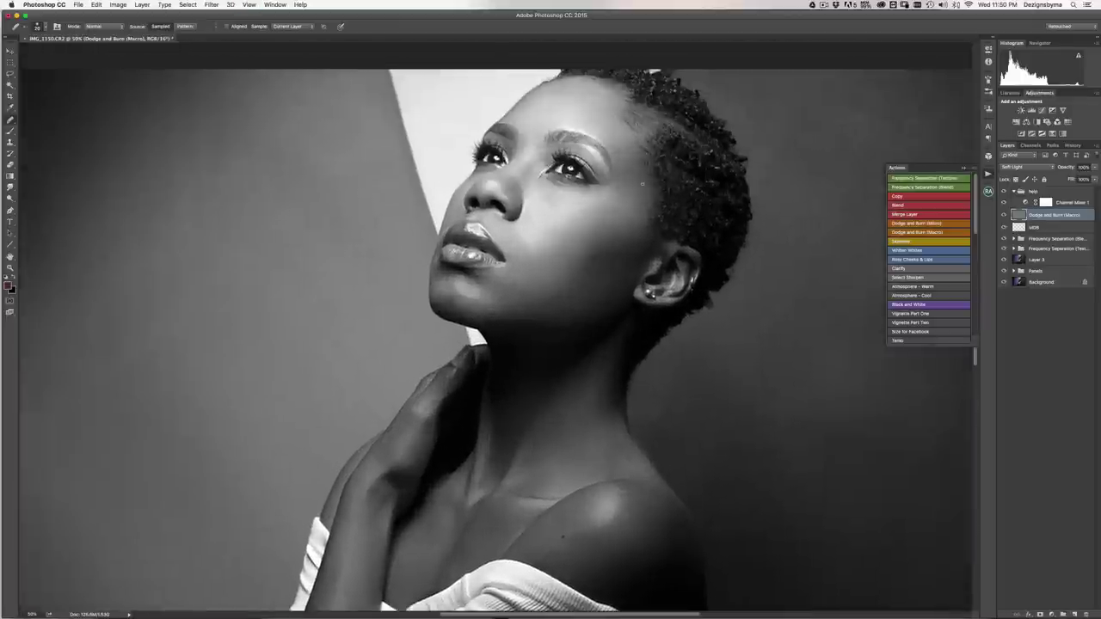
{"action": "key", "text": "d"}
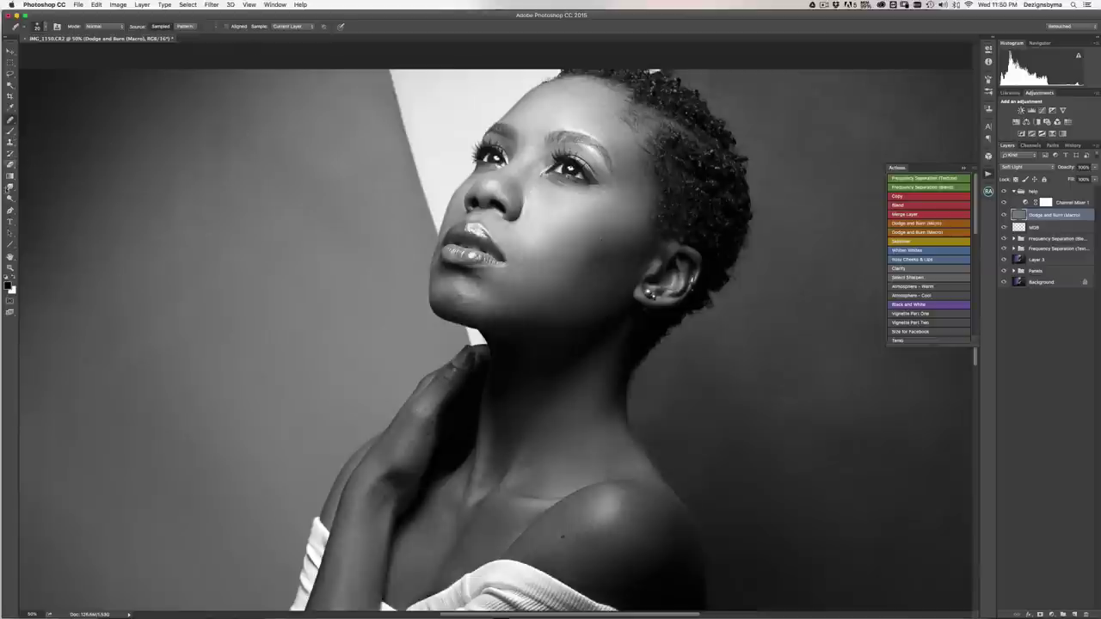
{"action": "left_click", "coordinate": [12, 130]}
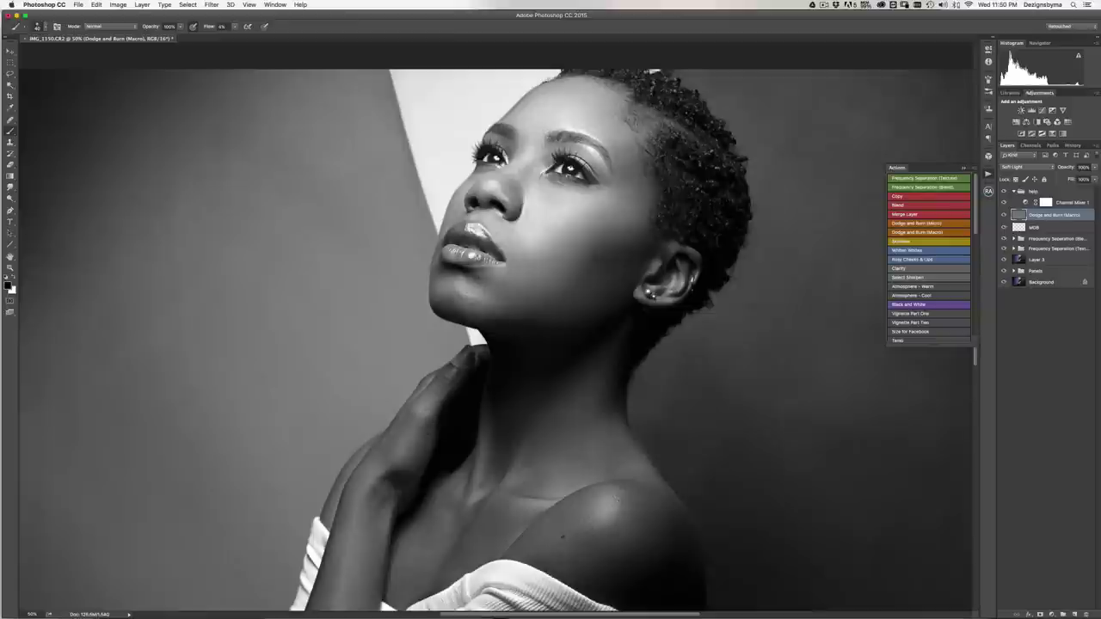
- Toggle the help group off and on to compare the full portrait in colour and in black and white
{"action": "key", "text": "super+minus"}
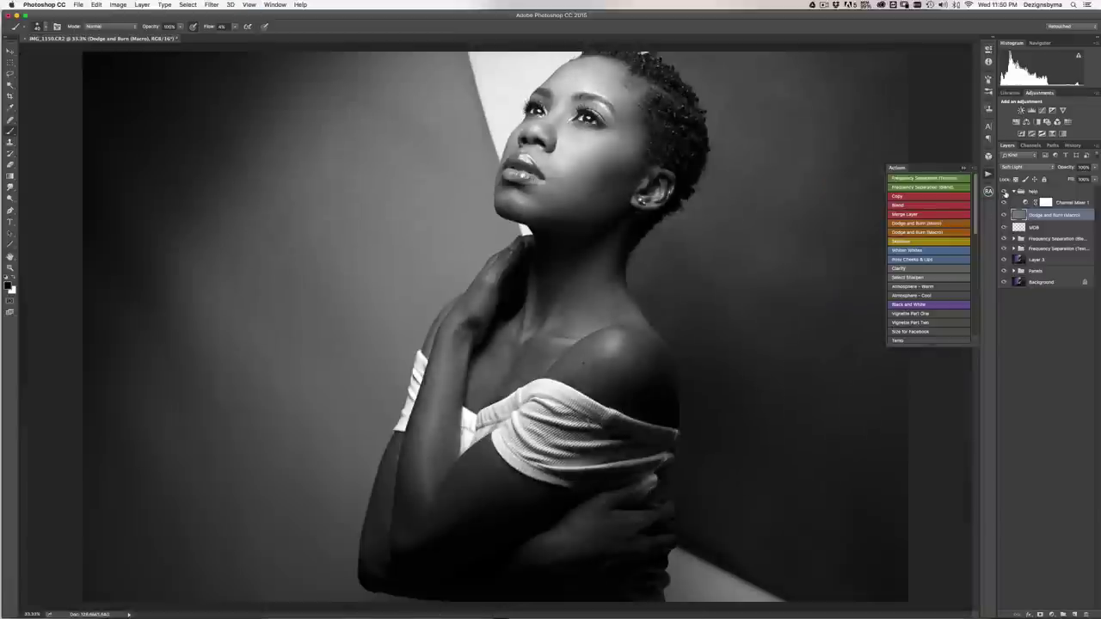
{"action": "left_click", "coordinate": [1004, 191]}
{"action": "left_click", "coordinate": [1004, 192]}
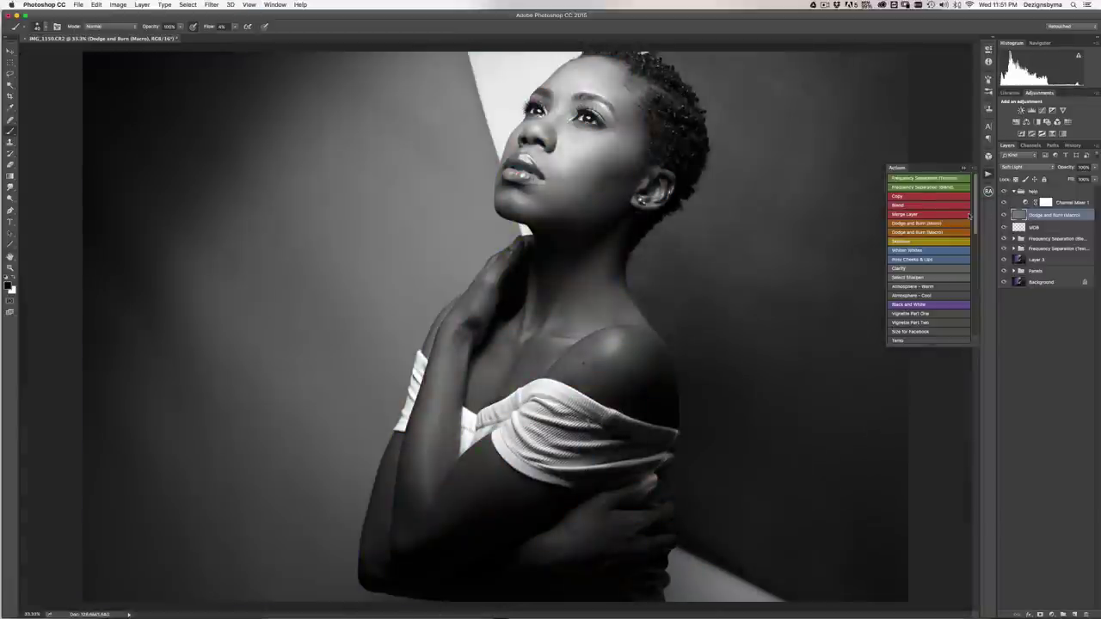
- Burn the edge of the forehead along the hairline and temple with a progressively larger black brush
{"action": "key", "text": "super+plus"}
{"action": "left_click_drag", "start_coordinate": [714, 105], "coordinate": [637, 315]}
{"action": "key", "text": "super+plus"}
{"action": "key", "text": "bracketright"}
{"action": "key", "text": "bracketright"}
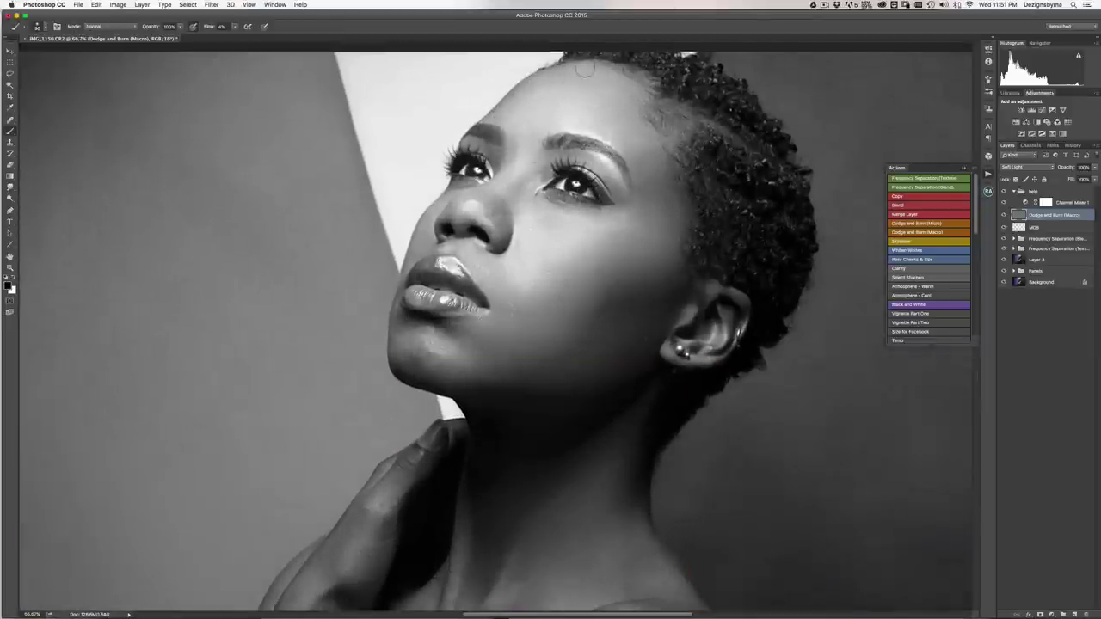
{"action": "key", "text": "bracketright"}
{"action": "key", "text": "bracketright"}
{"action": "key", "text": "bracketright"}
{"action": "key", "text": "bracketright"}
{"action": "key", "text": "bracketright"}
{"action": "key", "text": "bracketright"}
{"action": "key", "text": "bracketright"}
{"action": "key", "text": "bracketright"}
- Burn around the forehead in black at 4% brush flow, reducing the brush size for tighter areas
{"action": "key", "text": "shift+0"}
{"action": "key", "text": "shift+6"}
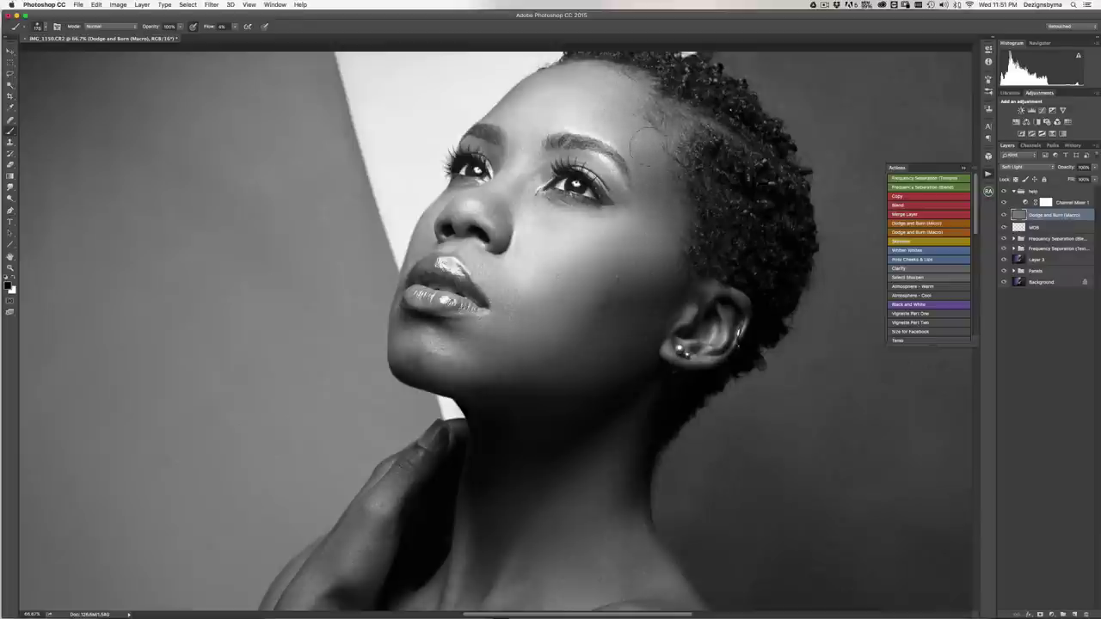
{"action": "key", "text": "shift+0"}
{"action": "key", "text": "shift+4"}
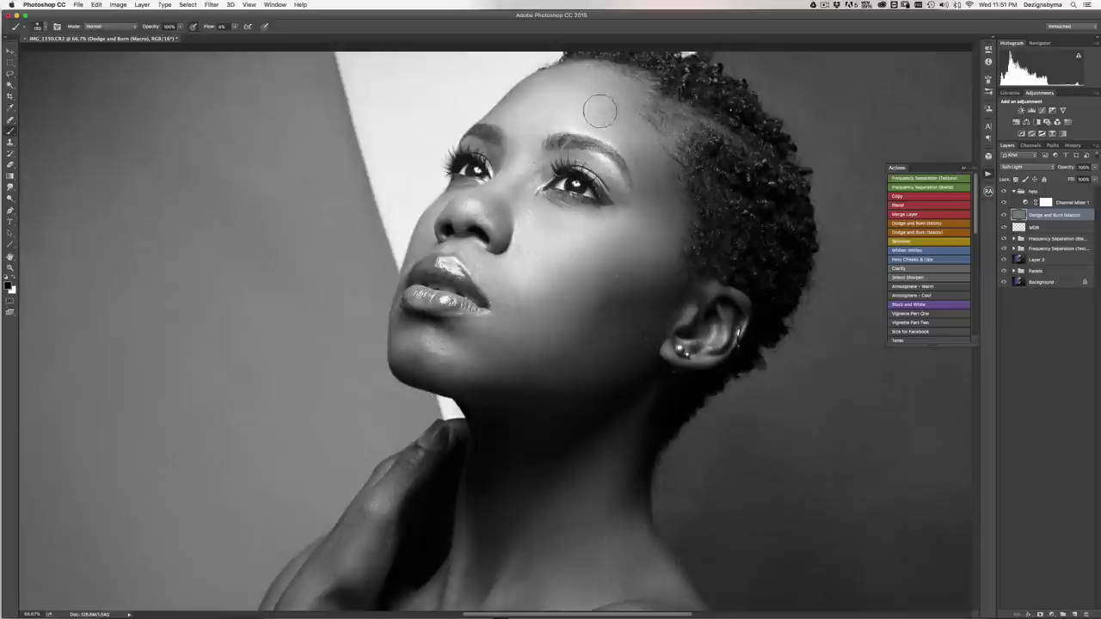
{"action": "key", "text": "["}
{"action": "key", "text": "["}
{"action": "key", "text": "["}
- Toggle the Dodge and Burn (Macro) layer and the Channel Mixer to compare the full portrait before and after burning
{"action": "key", "text": "super+minus"}
{"action": "key", "text": "super+minus"}
{"action": "key", "text": "super+plus"}
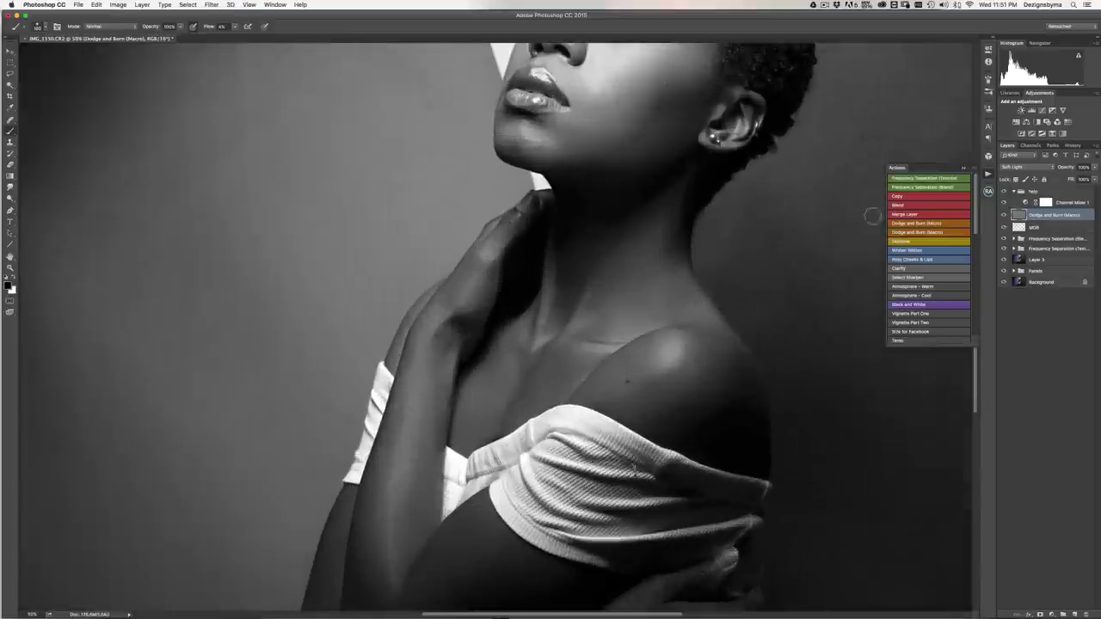
{"action": "key", "text": "super+minus"}
{"action": "left_click", "coordinate": [1003, 215]}
{"action": "left_click", "coordinate": [1003, 203]}
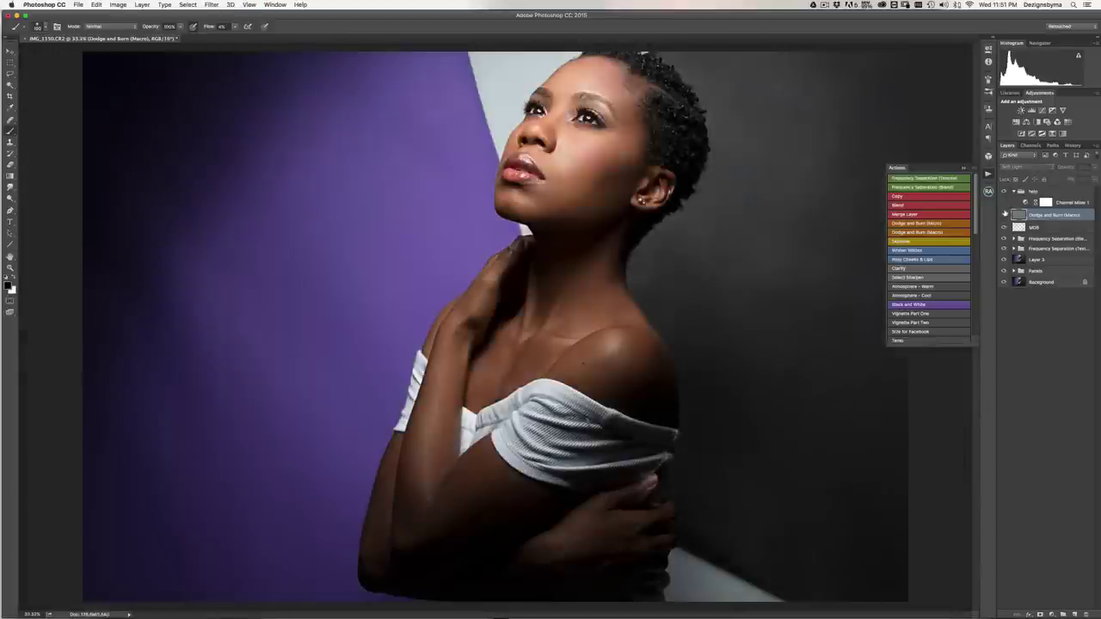
{"action": "left_click", "coordinate": [1003, 203]}
{"action": "left_click", "coordinate": [1002, 215]}
{"action": "left_click", "coordinate": [1003, 215]}
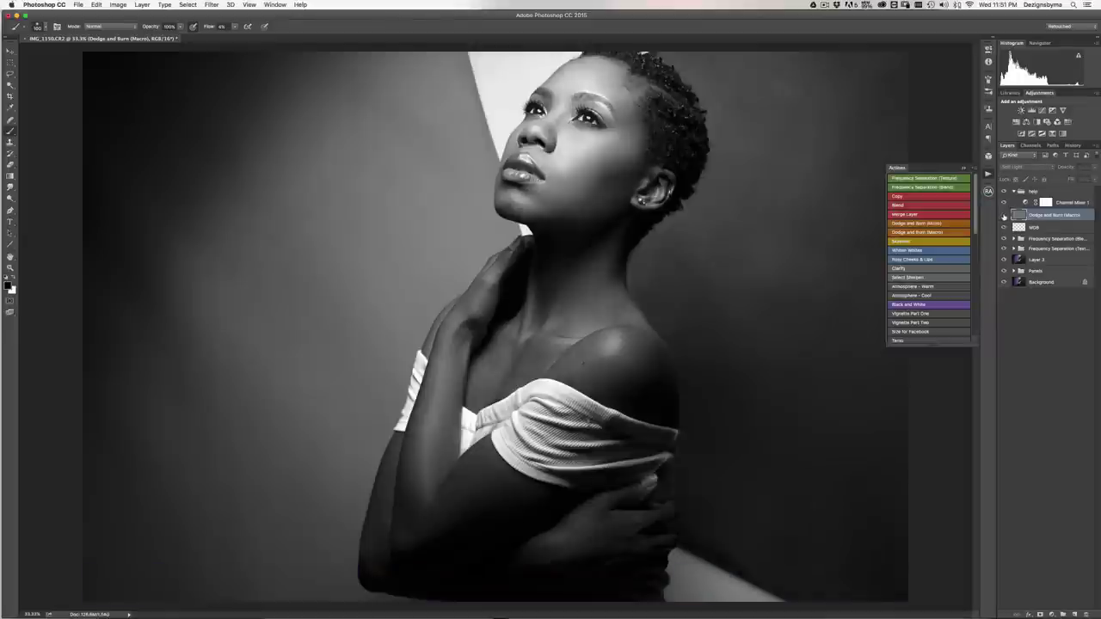
{"action": "left_click", "coordinate": [1003, 215]}
{"action": "left_click", "coordinate": [1003, 216]}
{"action": "left_click", "coordinate": [1003, 215]}
- Burn the shadow below the cheekbone with a larger, soft black brush
{"action": "key", "text": "super+plus"}
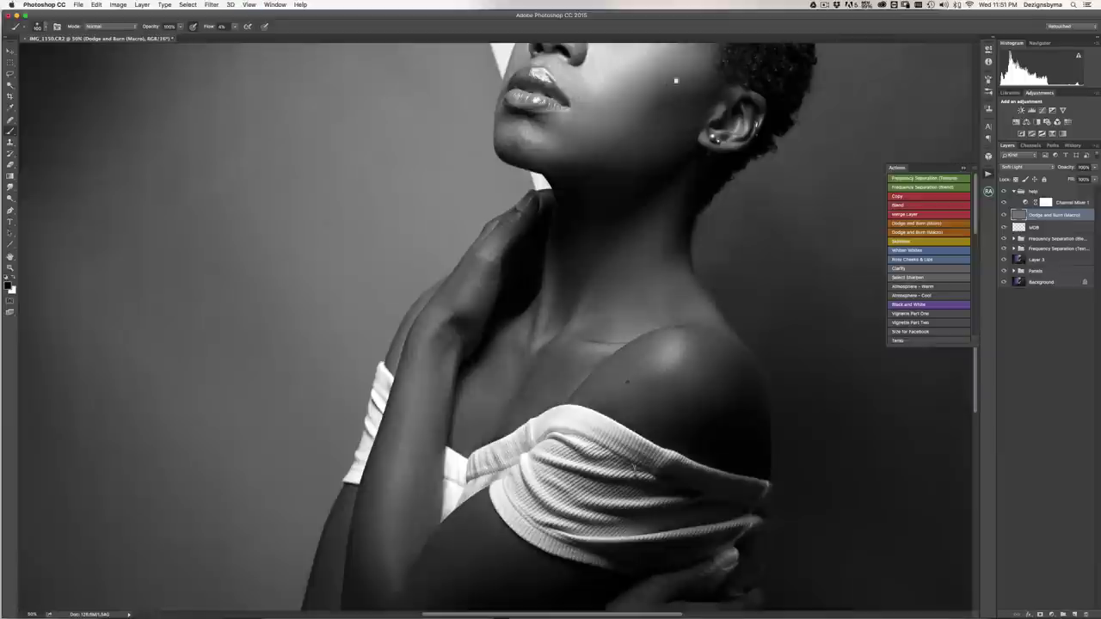
{"action": "scroll", "coordinate": [676, 79], "scroll_direction": "up", "scroll_amount": 5}
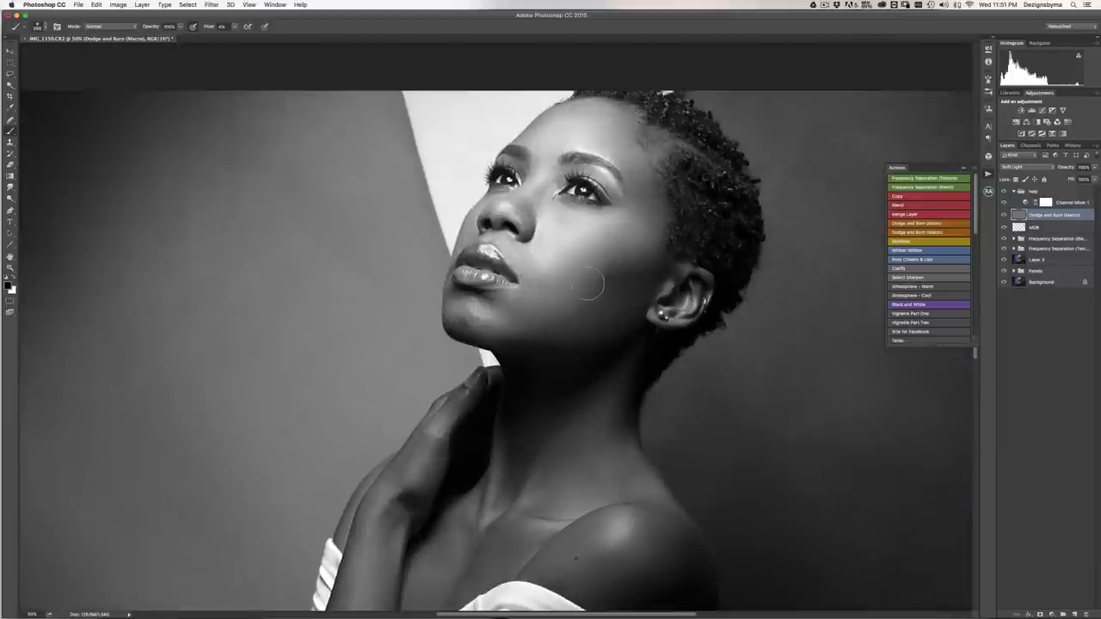
{"action": "key", "text": "bracketright"}
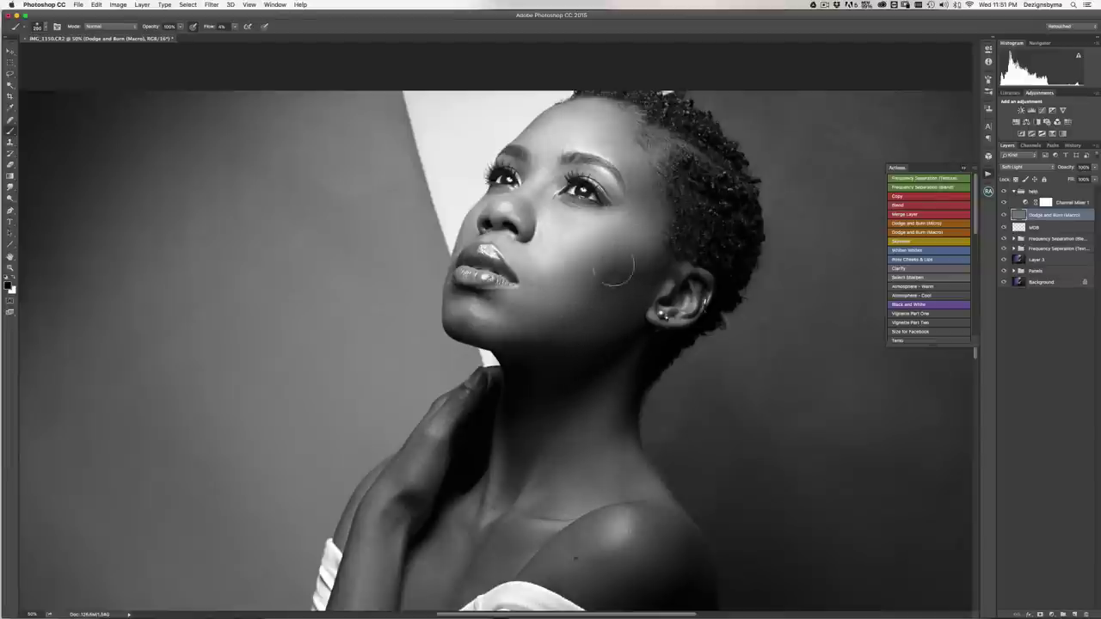
- Hide the help group, toggle the Dodge and Burn (Macro) layer to compare the portrait in colour, and show the group again
{"action": "left_click", "coordinate": [1004, 191]}
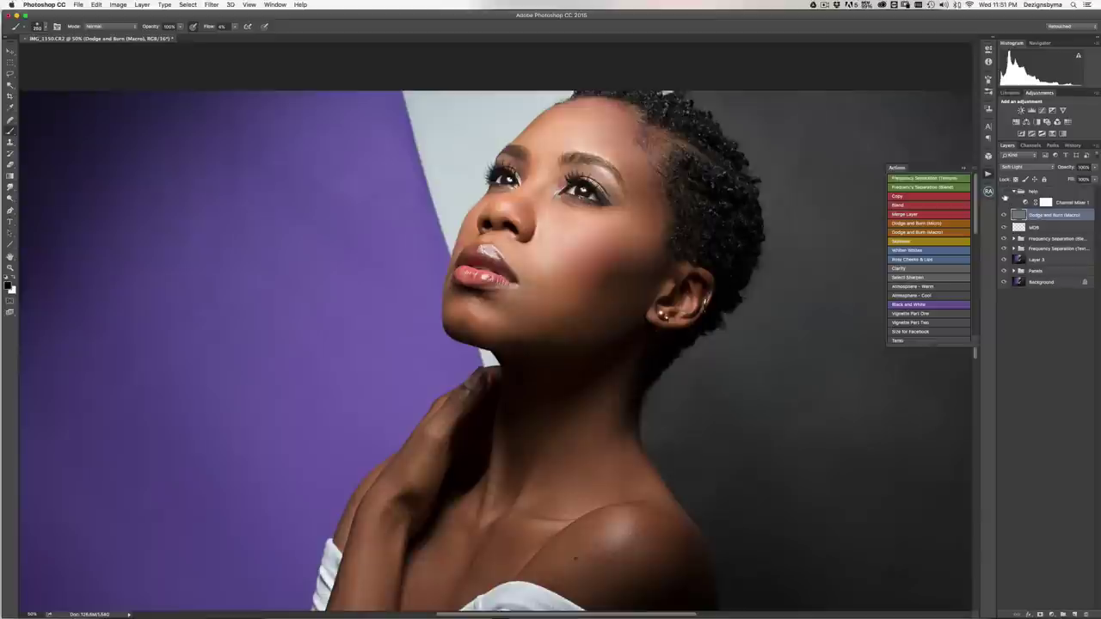
{"action": "key", "text": "super+minus"}
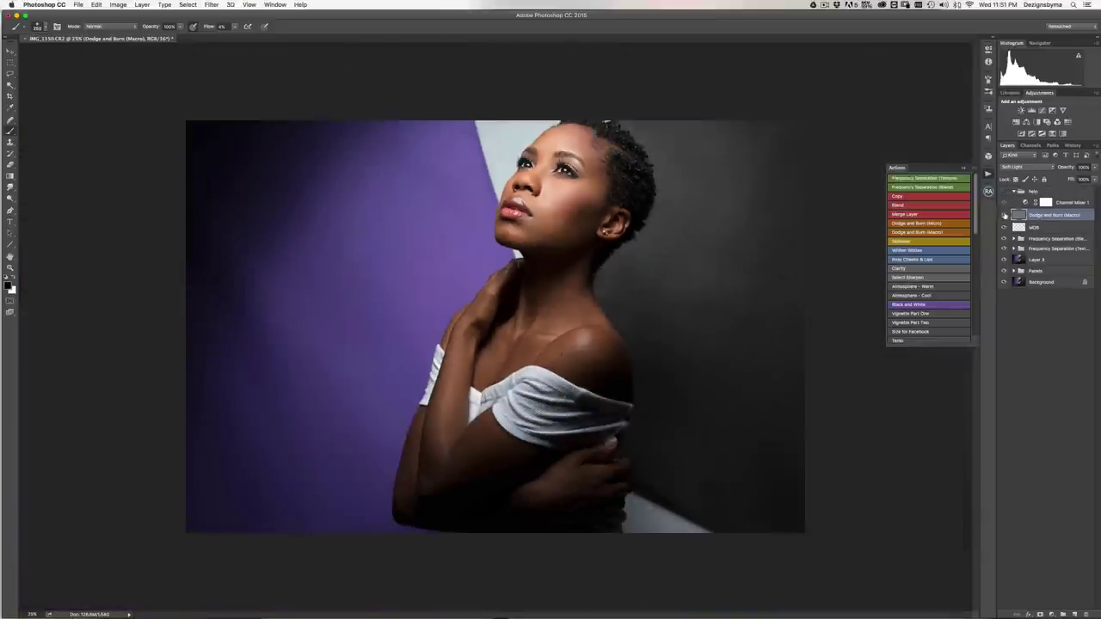
{"action": "left_click", "coordinate": [1004, 214]}
{"action": "left_click", "coordinate": [1004, 214]}
{"action": "left_click", "coordinate": [1003, 191]}
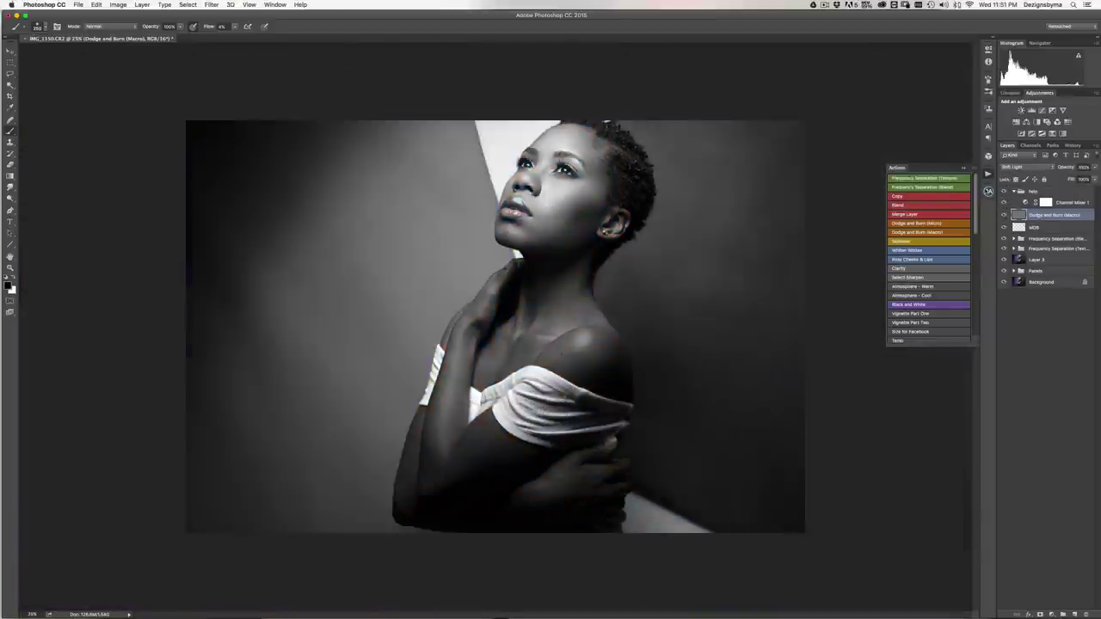
- Set the brush flow to 12% and darken the eyeliner and lower lash line with a small black brush
{"action": "key", "text": "super+plus"}
{"action": "key", "text": "super+plus"}
{"action": "key", "text": "super+plus"}
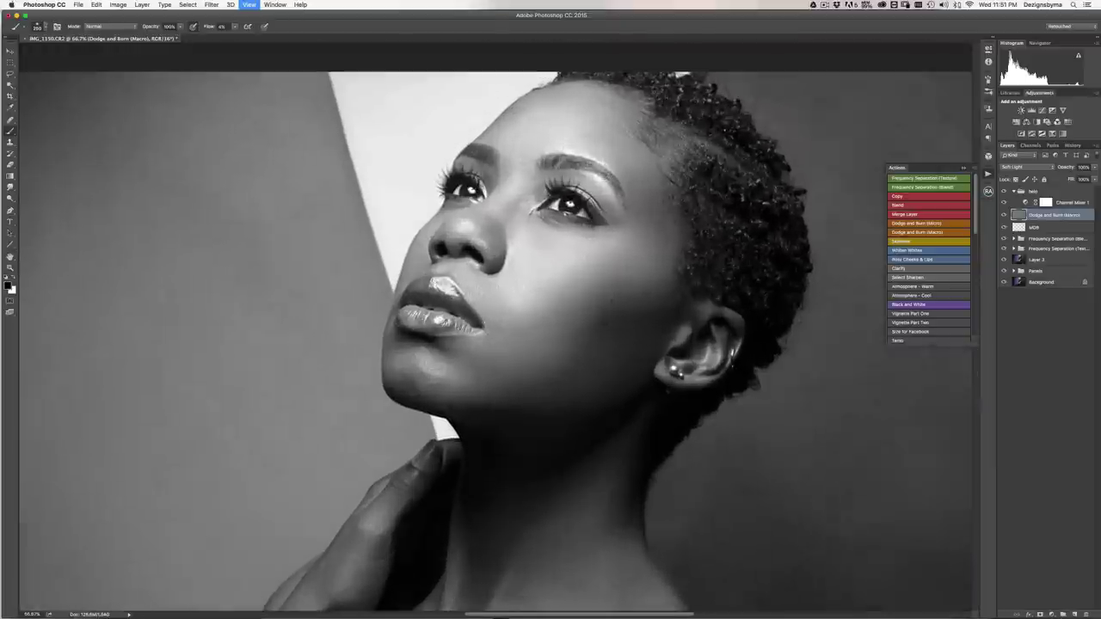
{"action": "key", "text": "super+plus"}
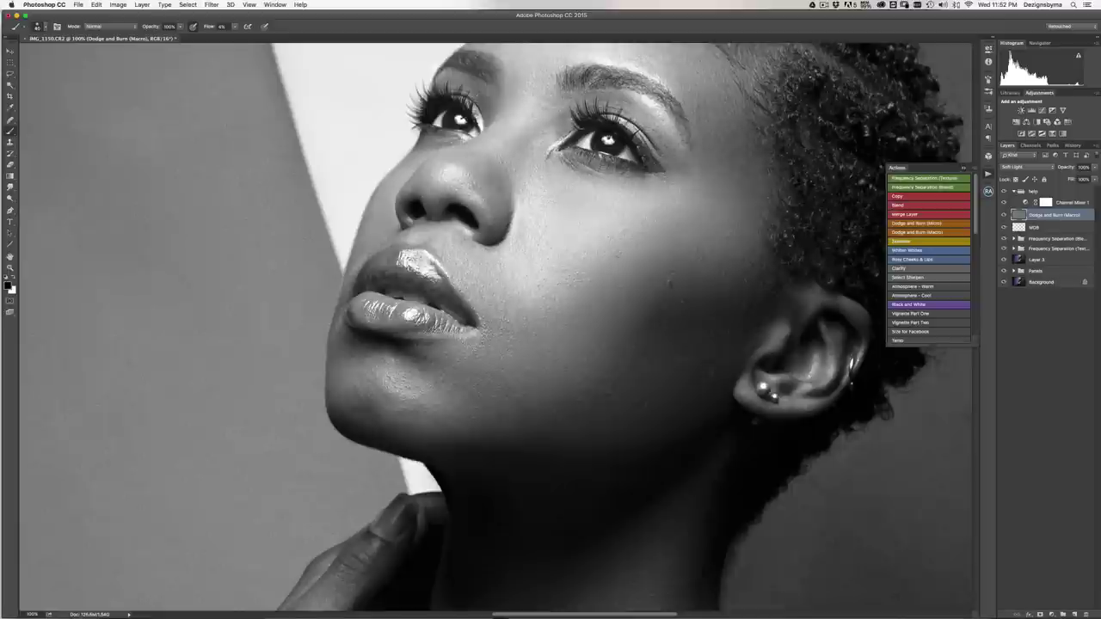
{"action": "key", "text": "super+plus"}
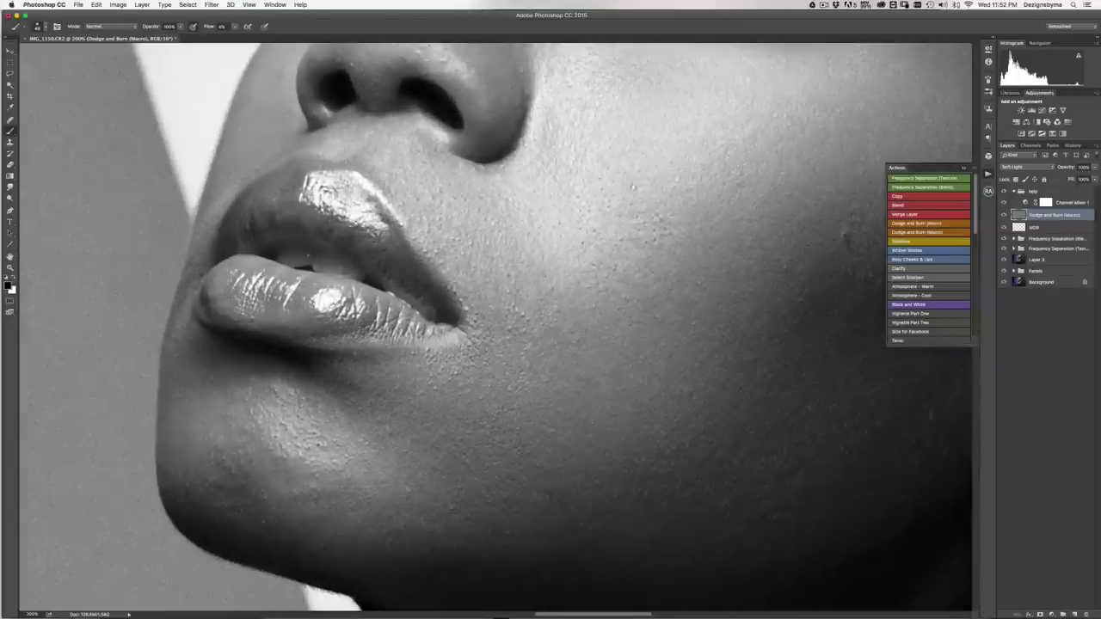
{"action": "left_click_drag", "start_coordinate": [629, 177], "coordinate": [493, 436]}
{"action": "left_click", "coordinate": [206, 28]}
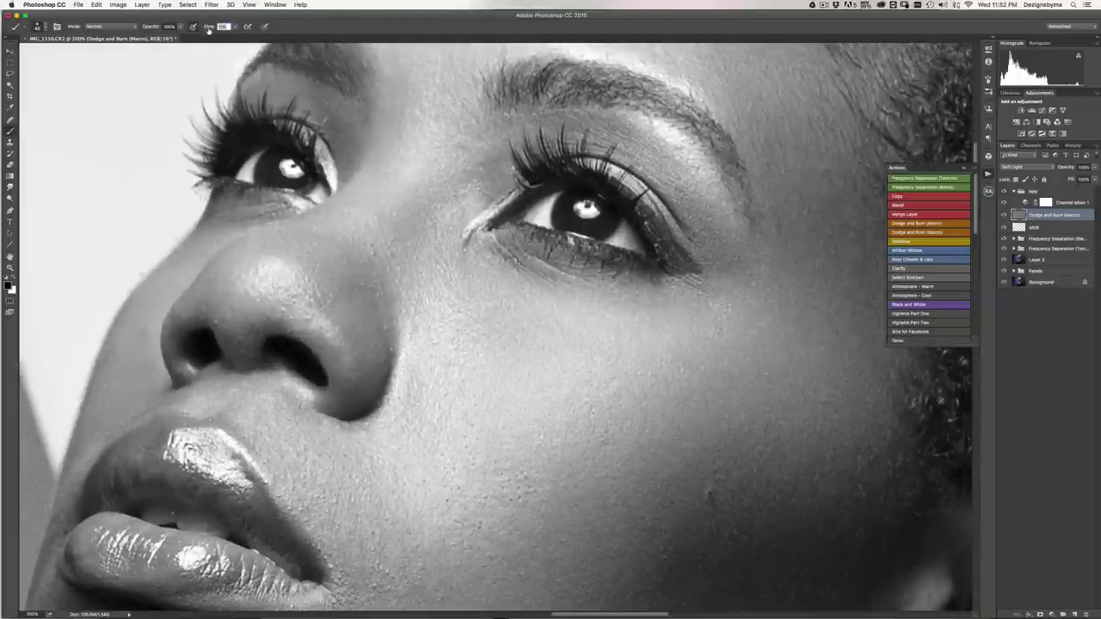
{"action": "type", "text": "12"}
{"action": "key", "text": "Return"}
{"action": "key", "text": "bracketleft"}
{"action": "key", "text": "bracketleft"}
{"action": "key", "text": "bracketleft"}
{"action": "key", "text": "bracketleft"}
{"action": "key", "text": "bracketleft"}
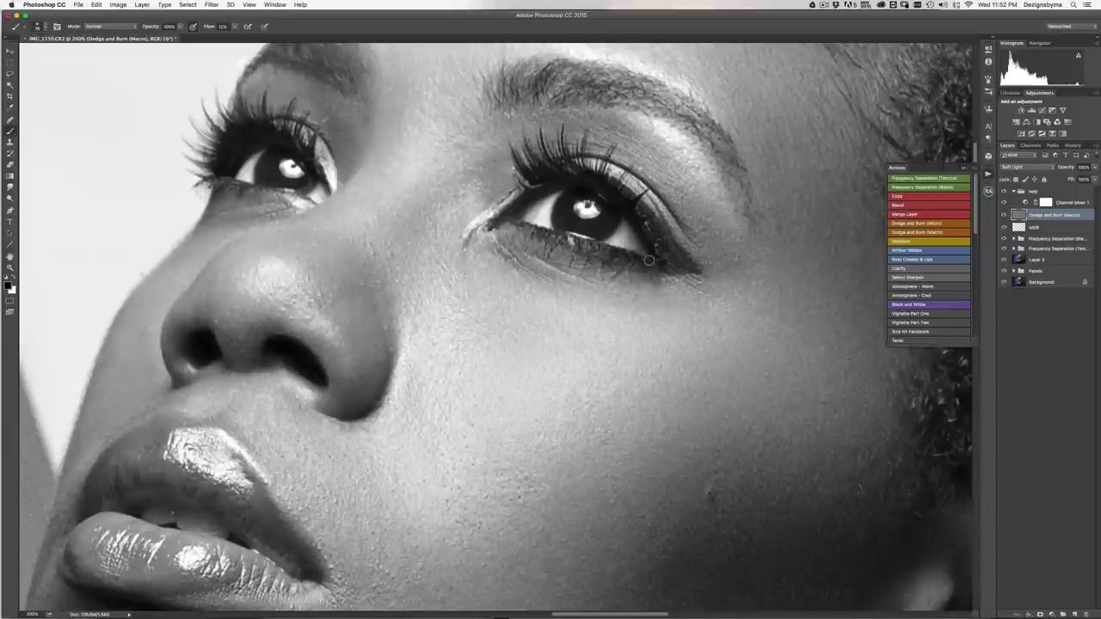
- Compare the portrait in colour with the Dodge and Burn (Macro) layer off and on, then restore the black-and-white help view
{"action": "key", "text": "super+minus"}
{"action": "key", "text": "super+minus"}
{"action": "key", "text": "super+minus"}
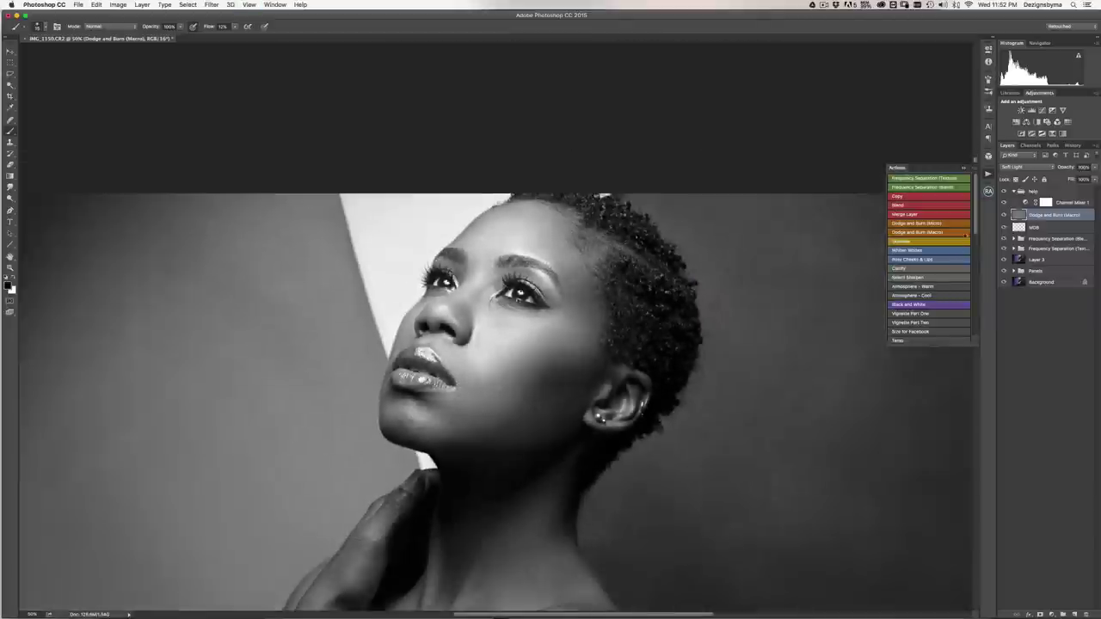
{"action": "left_click", "coordinate": [1003, 202]}
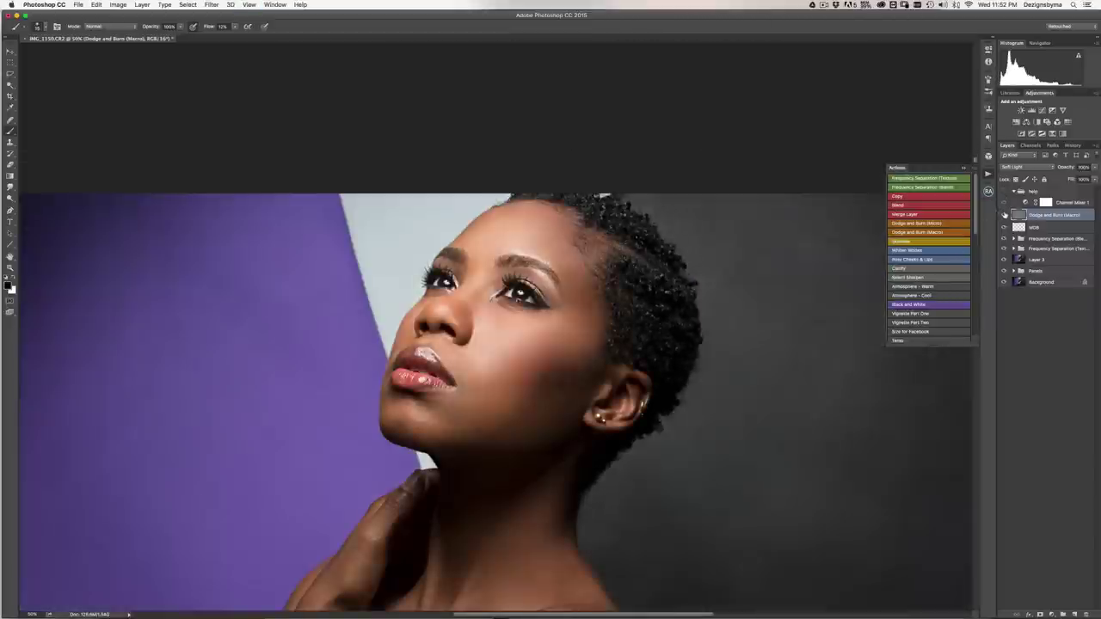
{"action": "left_click", "coordinate": [1003, 214]}
{"action": "left_click", "coordinate": [1003, 214]}
{"action": "key", "text": "super+minus"}
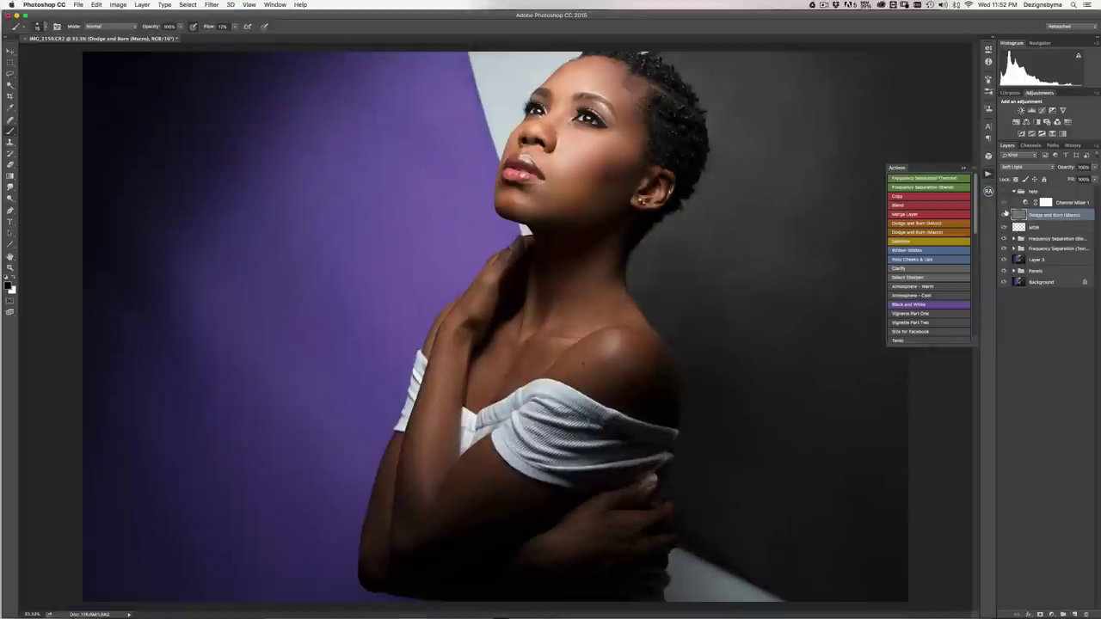
{"action": "left_click", "coordinate": [1003, 214]}
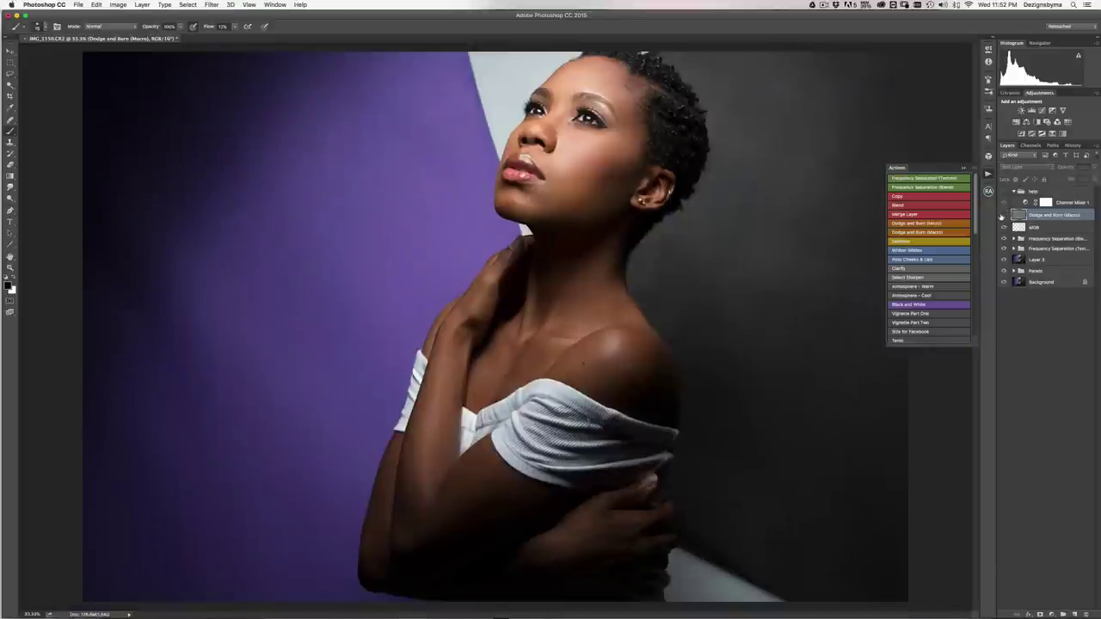
{"action": "left_click", "coordinate": [1003, 214]}
{"action": "left_click", "coordinate": [1004, 192]}
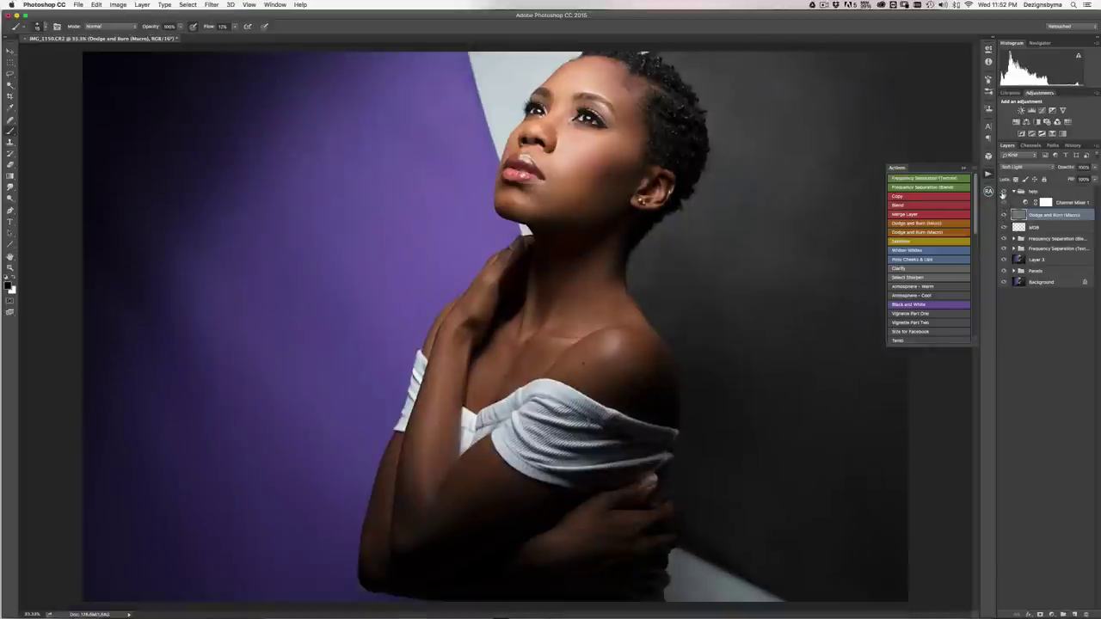
- Set the brush flow to 4% and burn the inner corner of the far eye beside the nose in black
{"action": "key", "text": "super+plus"}
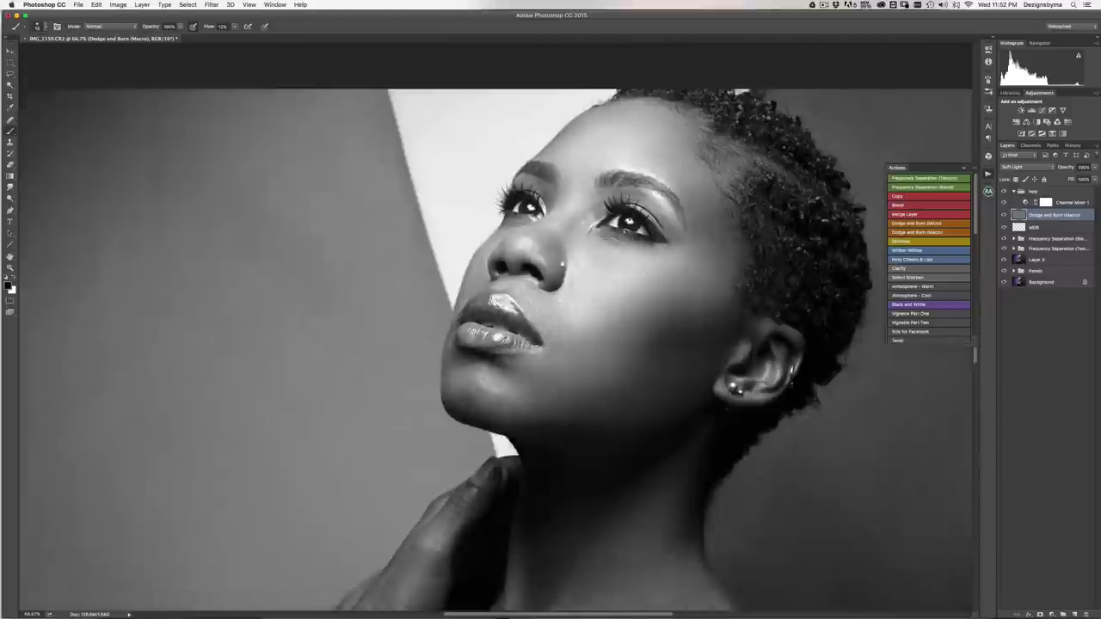
{"action": "left_click_drag", "start_coordinate": [562, 264], "coordinate": [546, 347]}
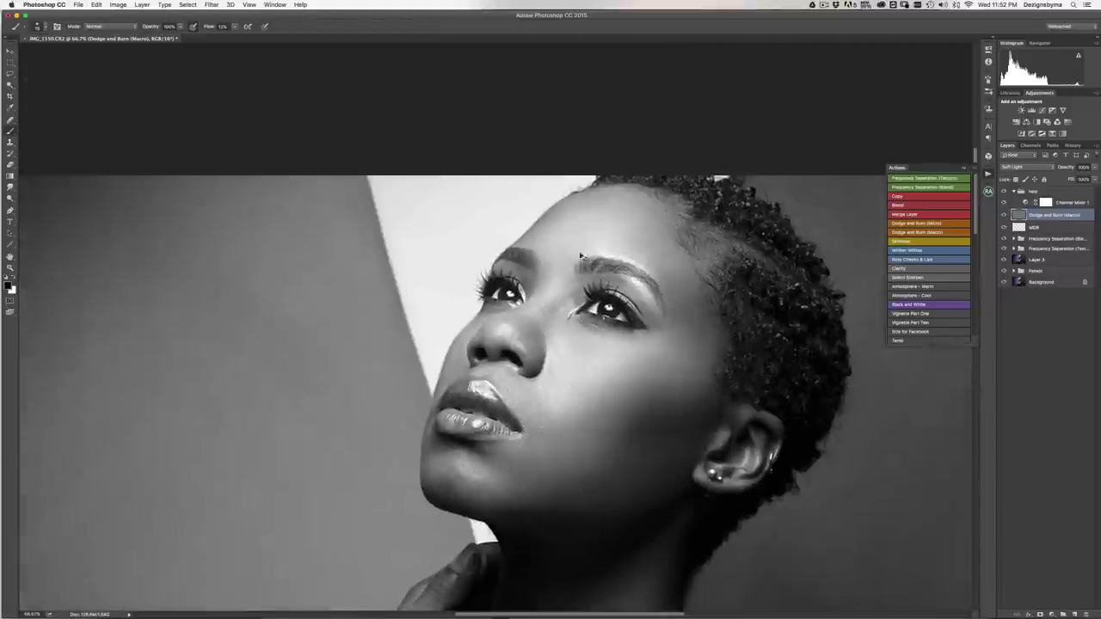
{"action": "key", "text": "super+plus"}
{"action": "key", "text": "super+plus"}
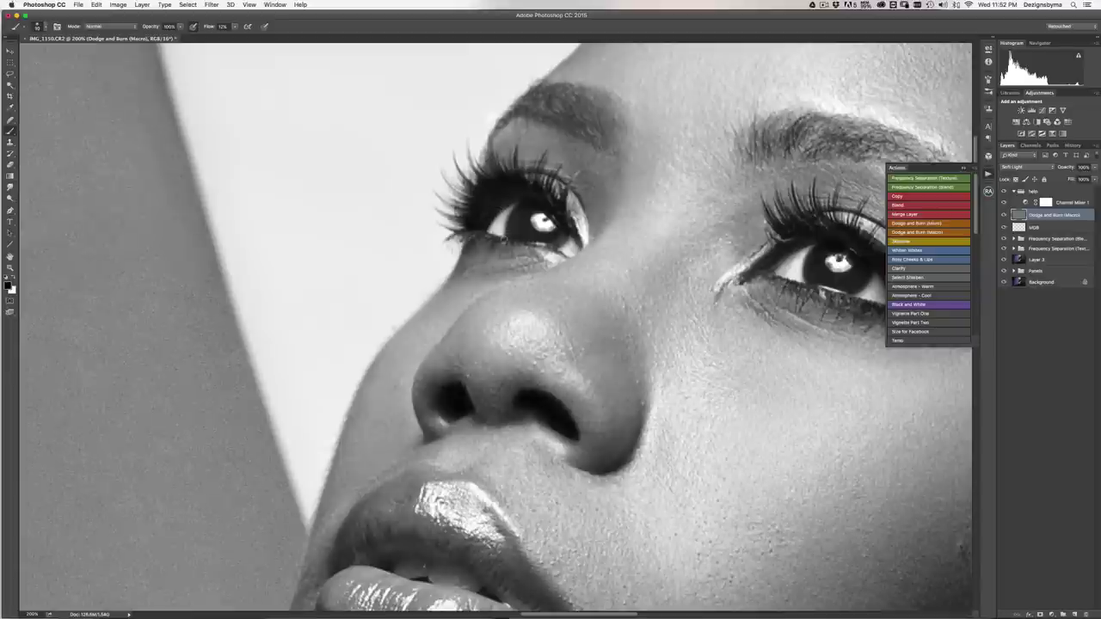
{"action": "left_click", "coordinate": [222, 27]}
{"action": "type", "text": "4"}
{"action": "key", "text": "Return"}
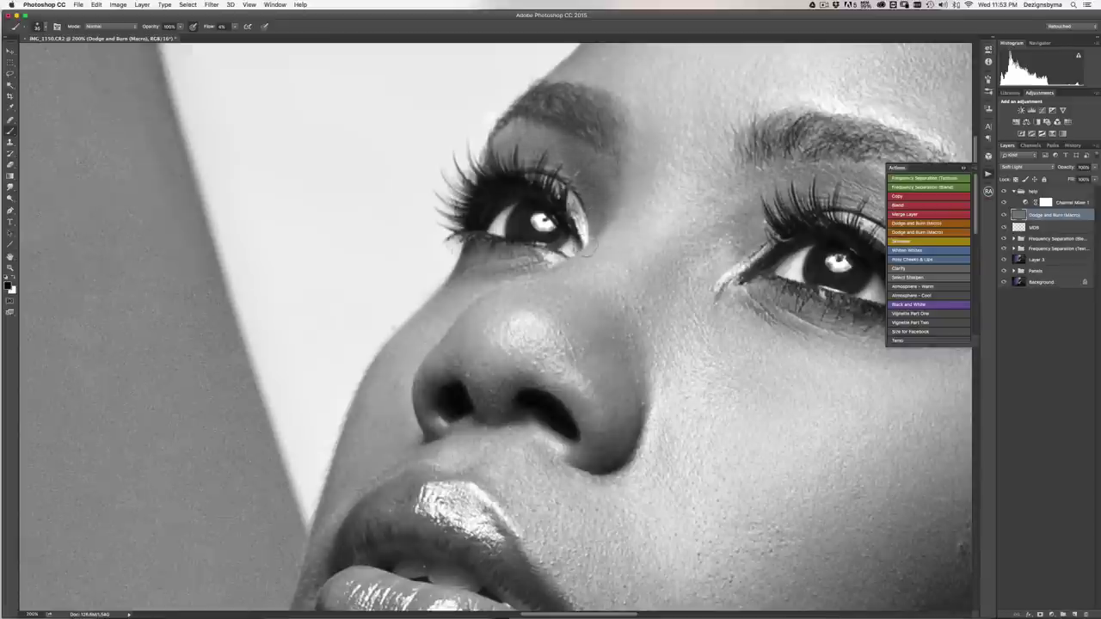
- Burn the side of the nose bridge between the eyes with a larger black brush
{"action": "key", "text": "super+minus"}
{"action": "key", "text": "bracketright"}
{"action": "key", "text": "bracketright"}
{"action": "key", "text": "bracketright"}
{"action": "key", "text": "bracketright"}
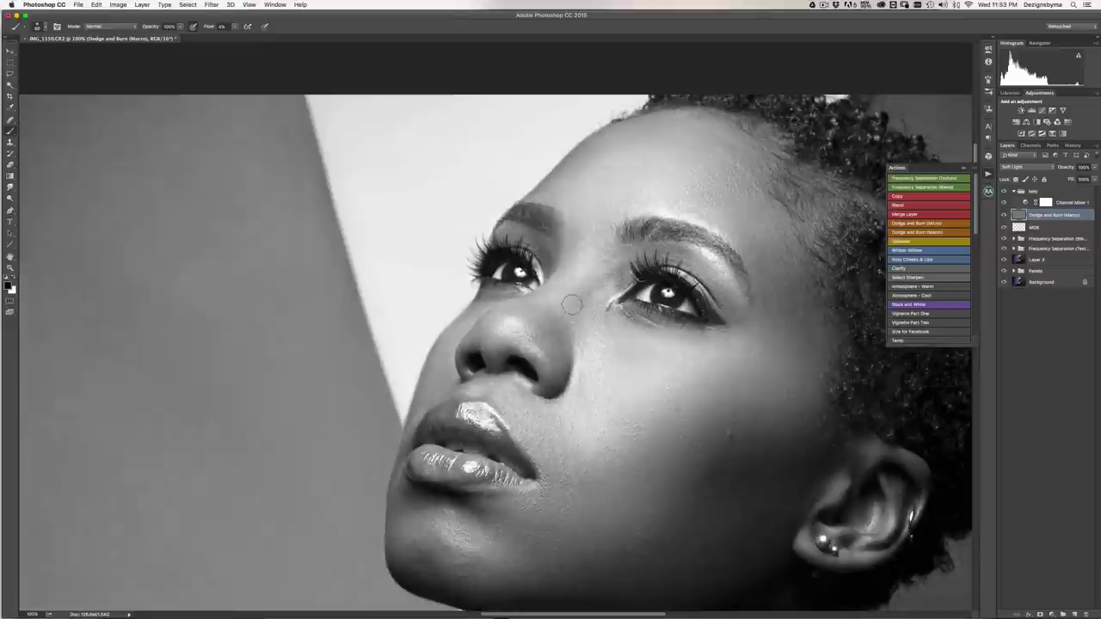
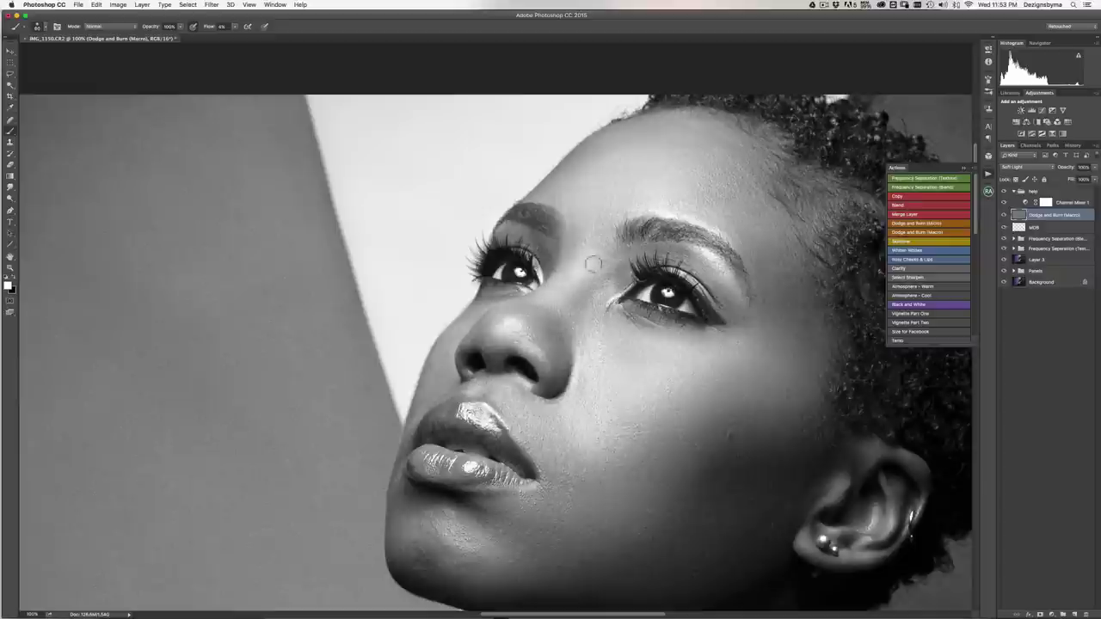
- Dodge the centre of the forehead between the eyebrows with an enlarged white brush
{"action": "key", "text": "bracketright"}
{"action": "key", "text": "bracketright"}
{"action": "key", "text": "bracketright"}
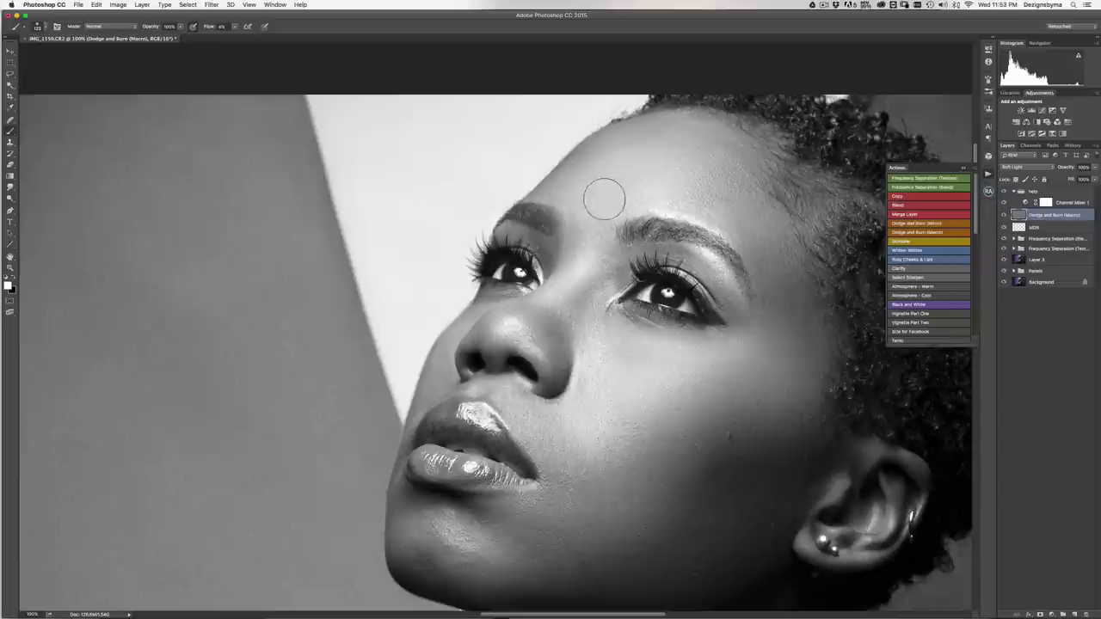
{"action": "key", "text": "bracketright"}
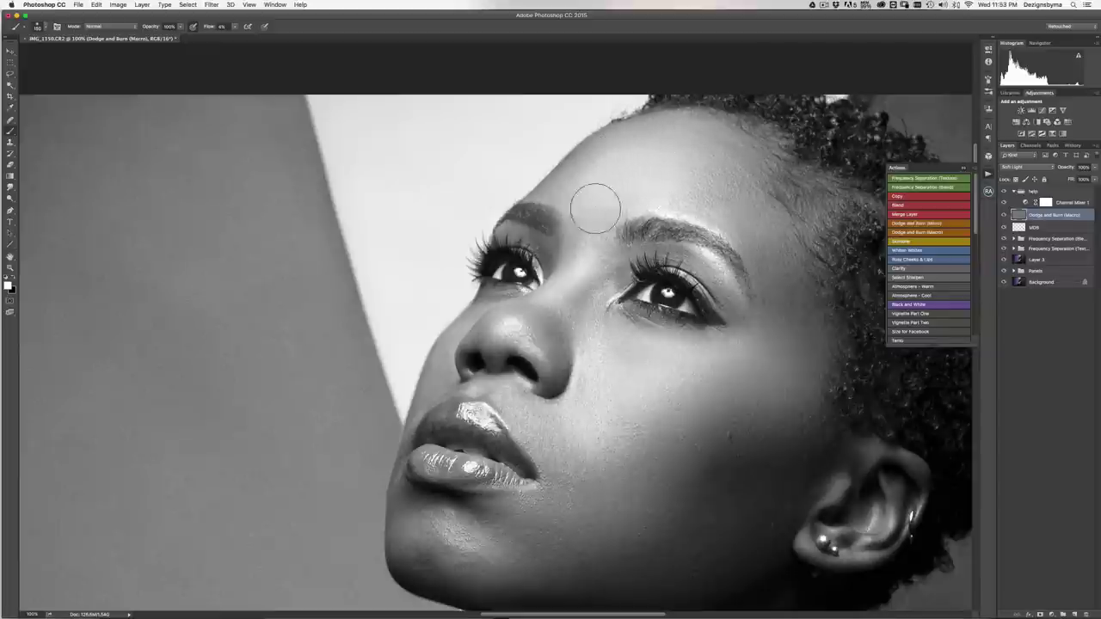
- Dodge the upper cheek below the near eye and the area around the eyes with a smaller white brush
{"action": "key", "text": "ctrl+minus"}
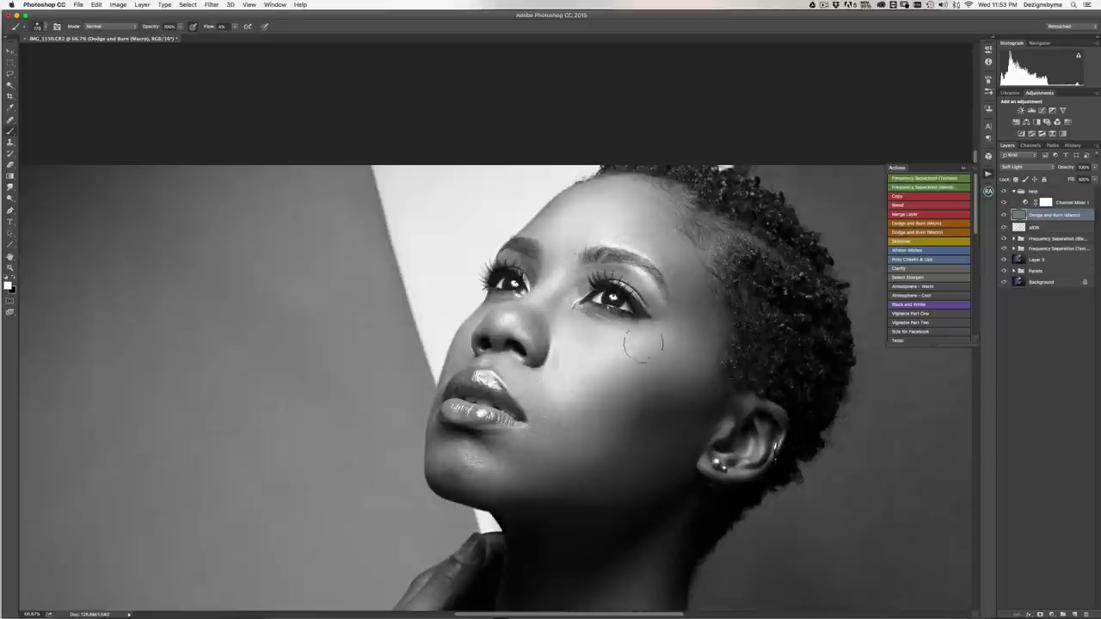
{"action": "key", "text": "bracketleft"}
{"action": "key", "text": "bracketleft"}
{"action": "key", "text": "bracketleft"}
{"action": "key", "text": "bracketright"}
{"action": "key", "text": "super+equal"}
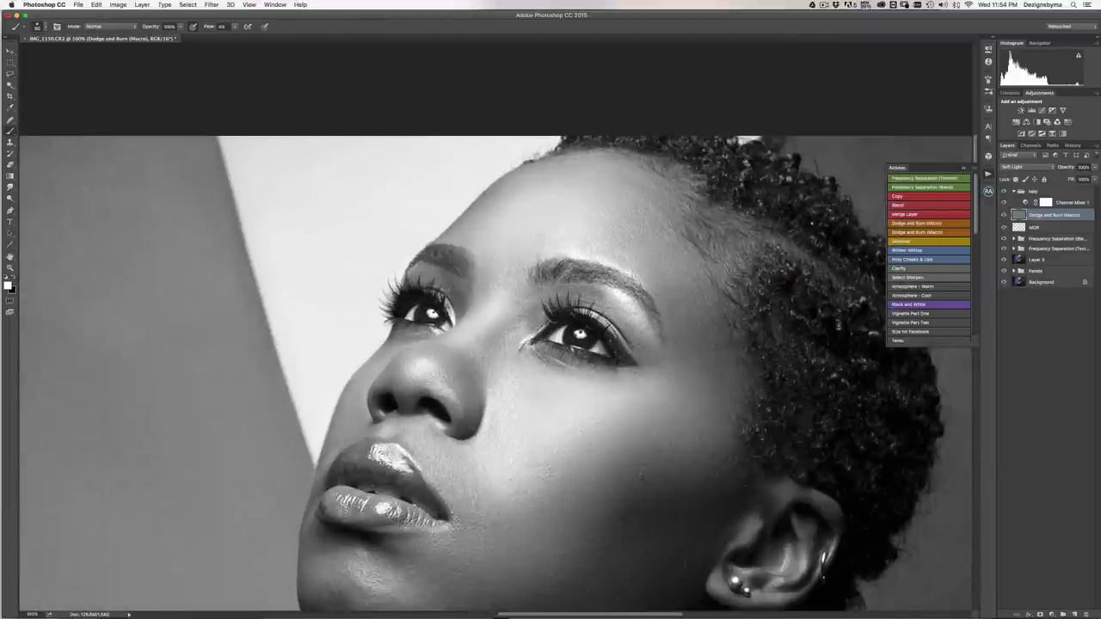
{"action": "key", "text": "super+equal"}
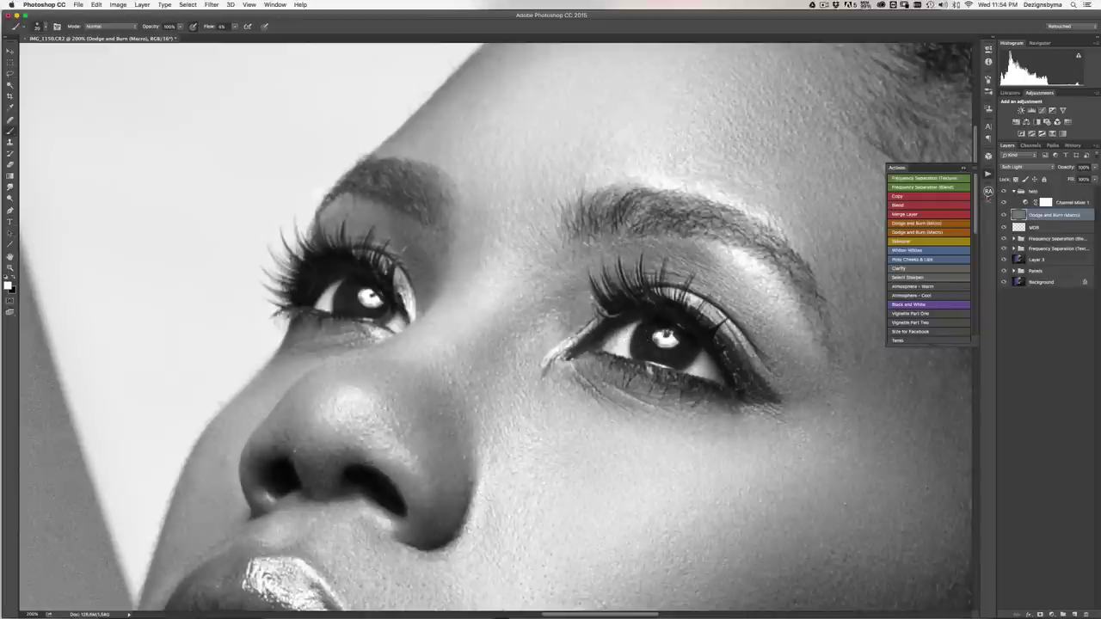
- Hide the help group and check the dodged and burned face in colour from further out
{"action": "left_click", "coordinate": [1003, 191]}
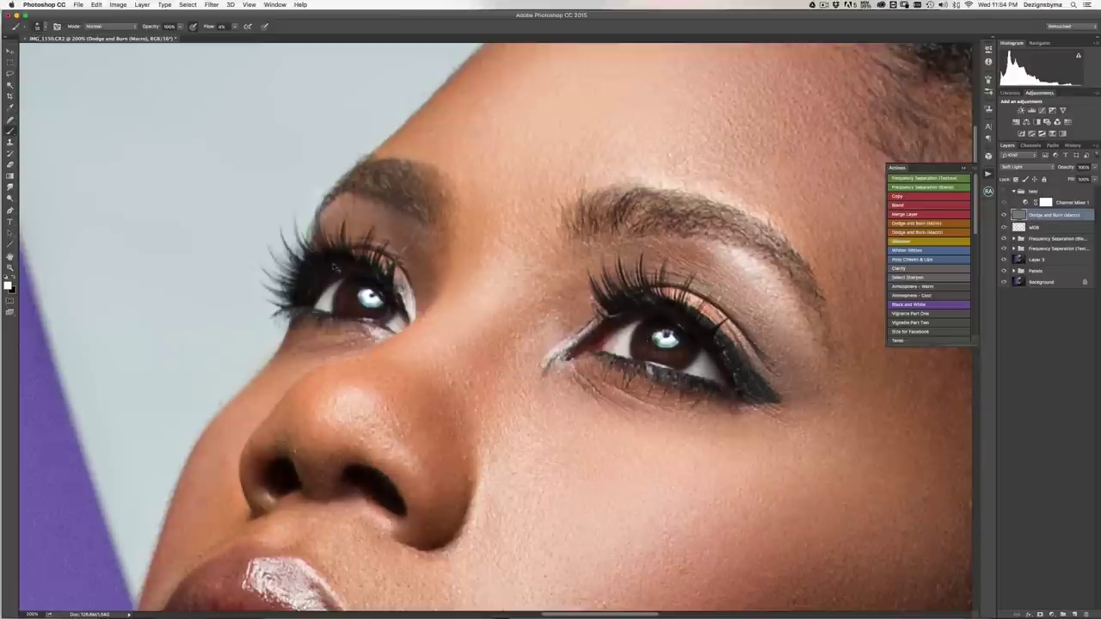
{"action": "scroll", "coordinate": [344, 270], "scroll_direction": "down", "scroll_amount": 6}
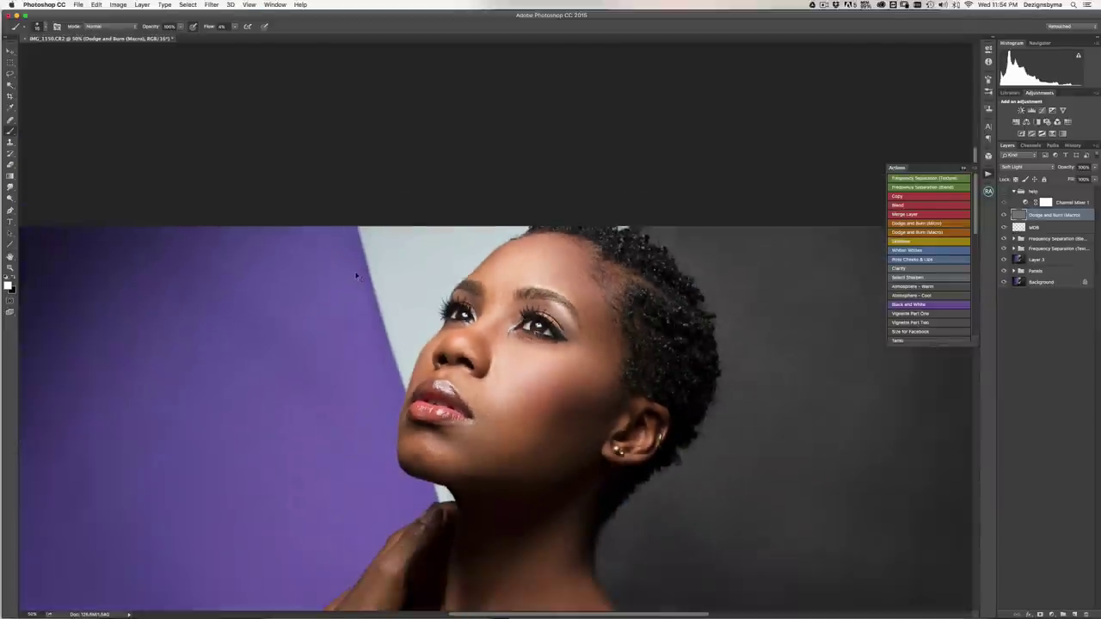
- Check the eyes and the full figure in colour, and turn the black-and-white help group back on over the face
{"action": "scroll", "coordinate": [356, 275], "scroll_direction": "up", "scroll_amount": 6}
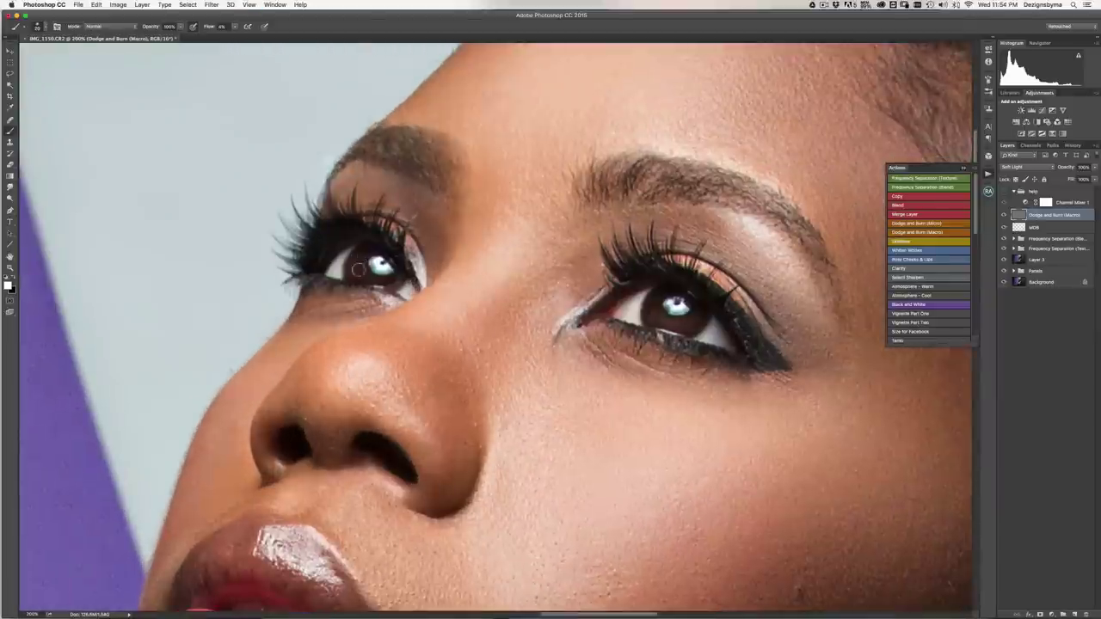
{"action": "scroll", "coordinate": [448, 324], "scroll_direction": "down", "scroll_amount": 6}
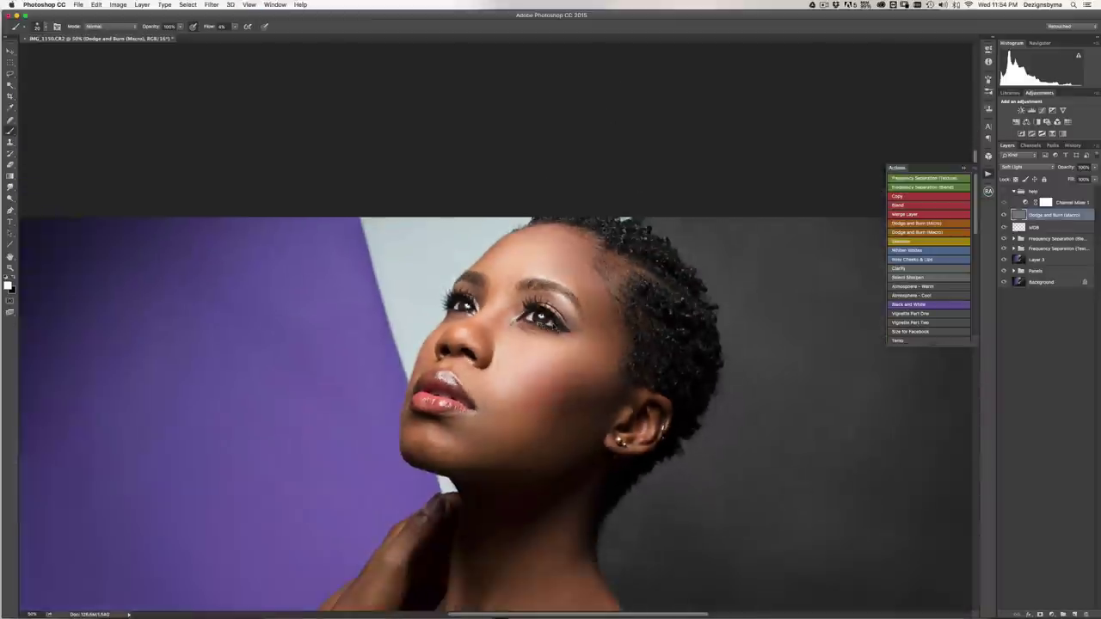
{"action": "key", "text": "super+minus"}
{"action": "key", "text": "super+plus"}
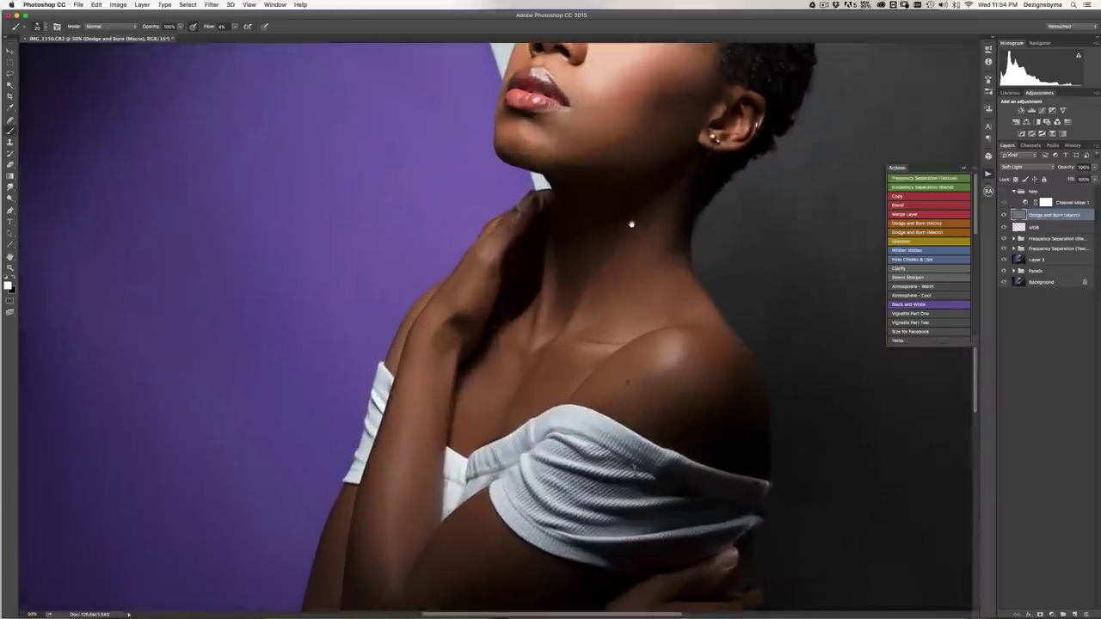
{"action": "left_click_drag", "start_coordinate": [600, 234], "coordinate": [515, 439]}
{"action": "left_click", "coordinate": [1003, 202]}
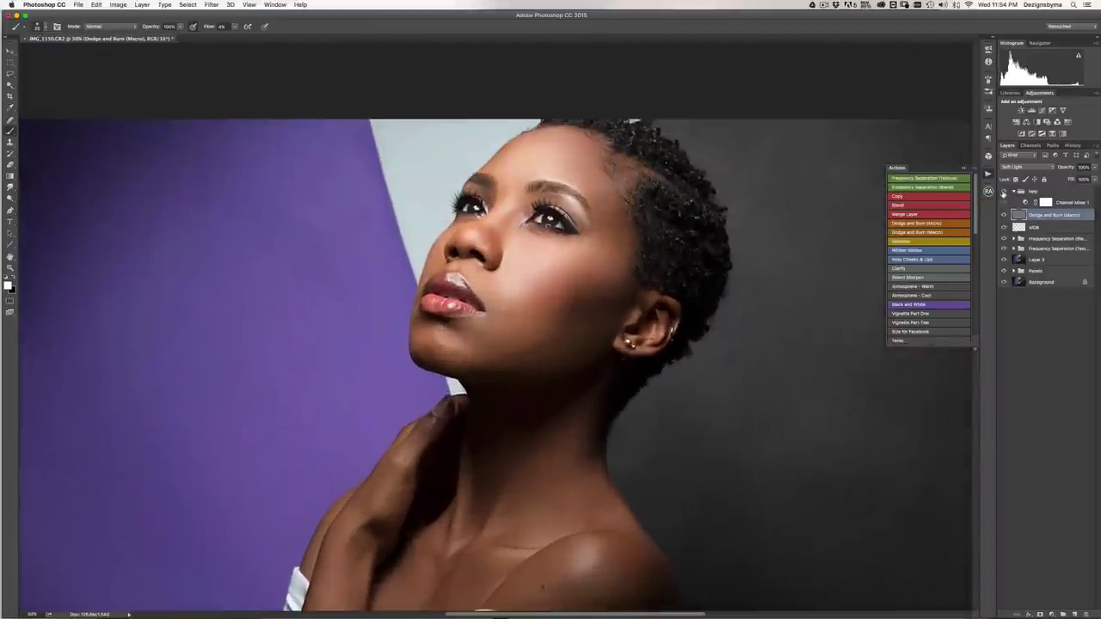
{"action": "key", "text": "super+equal"}
{"action": "key", "text": "super+equal"}
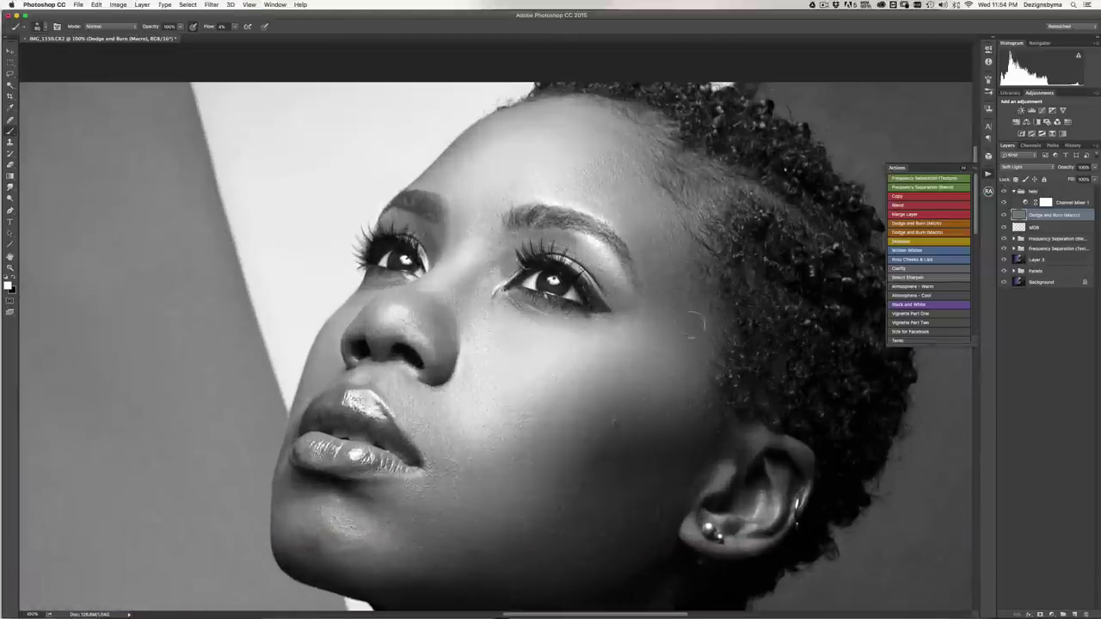
- Dodge the temple beside the near eye and the chin below the lower lip with an enlarged white brush
{"action": "key", "text": "bracketright"}
{"action": "key", "text": "bracketright"}
{"action": "key", "text": "bracketright"}
{"action": "key", "text": "bracketright"}
{"action": "key", "text": "bracketright"}
{"action": "key", "text": "bracketright"}
{"action": "key", "text": "bracketright"}
{"action": "key", "text": "super+minus"}
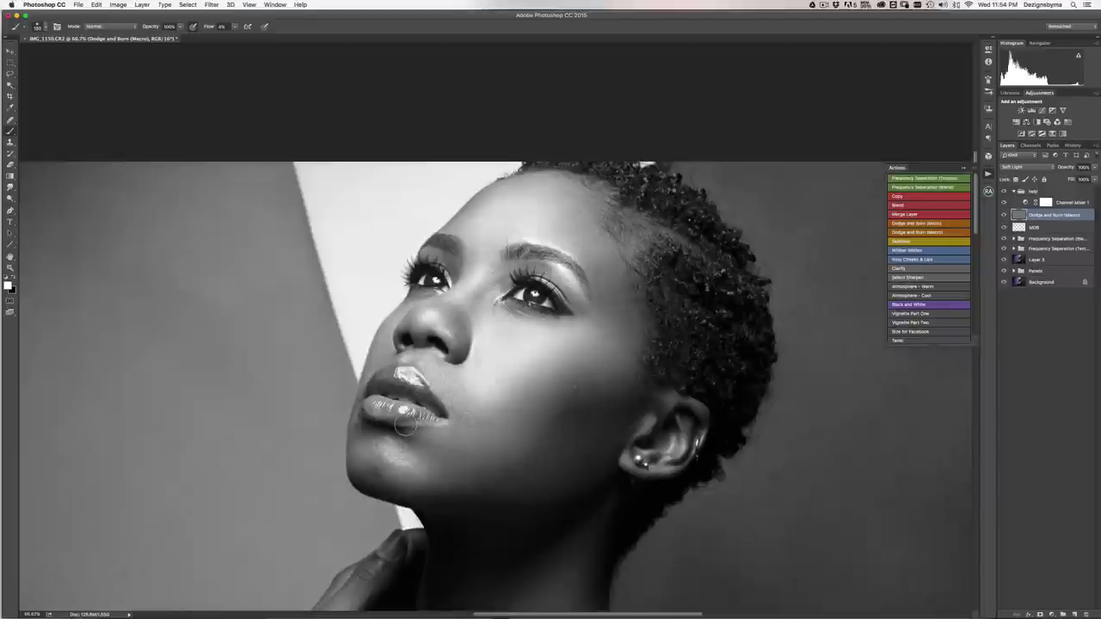
- Burn the hollow of the near cheek towards the jaw with a larger black brush
{"action": "key", "text": "bracketright"}
{"action": "key", "text": "bracketright"}
{"action": "key", "text": "bracketright"}
{"action": "key", "text": "bracketright"}
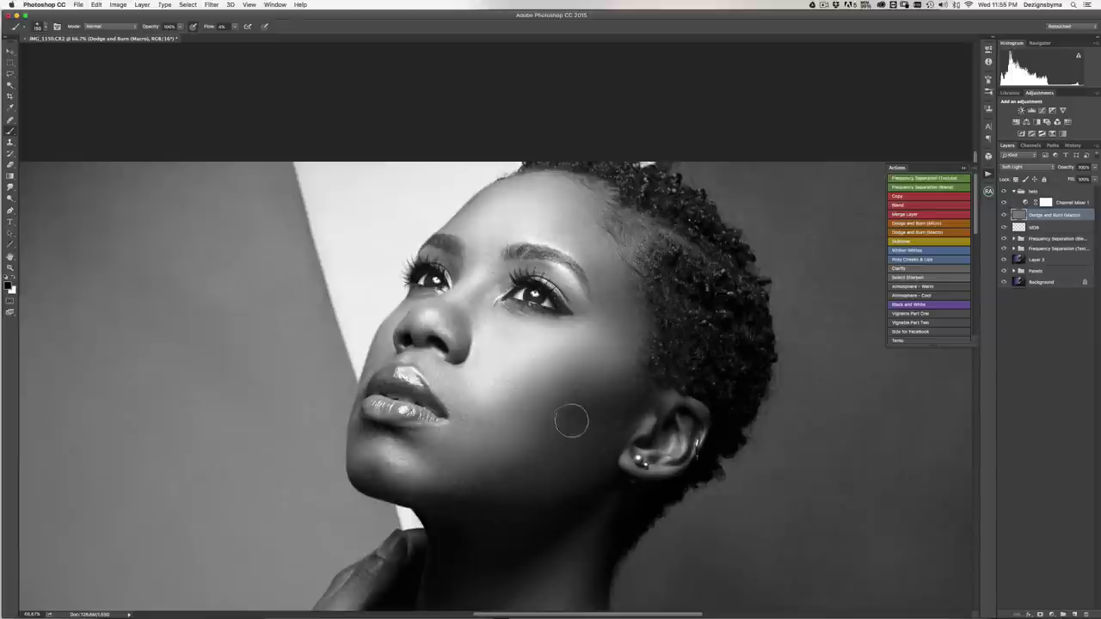
- Burn the shadow areas of the neck below the jaw with a resized black brush
{"action": "key", "text": "super+minus"}
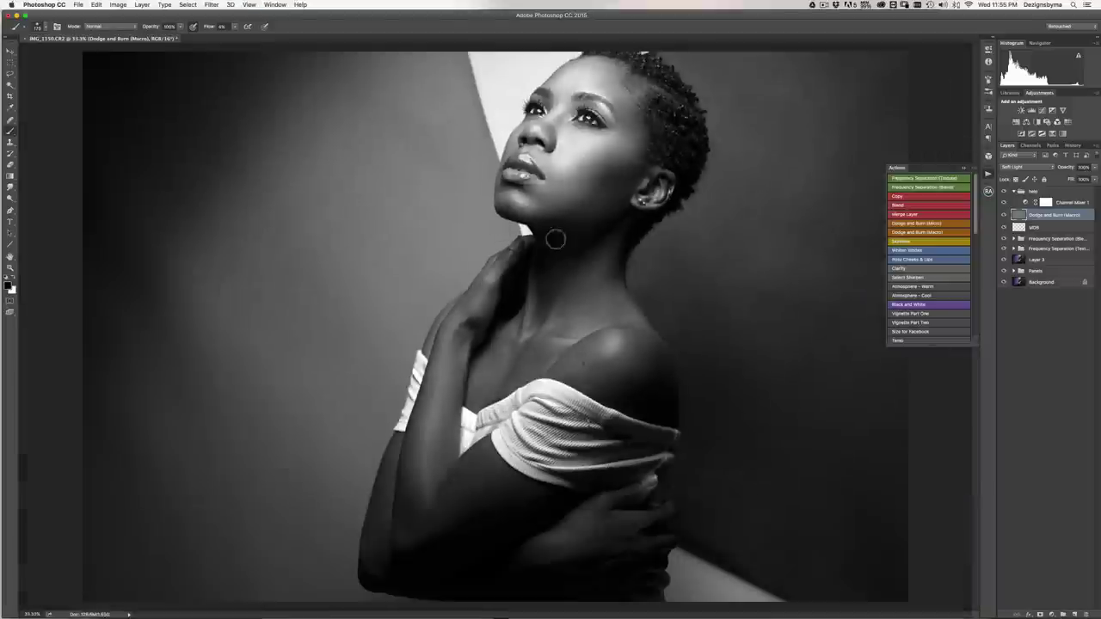
{"action": "key", "text": "bracketleft"}
{"action": "key", "text": "bracketleft"}
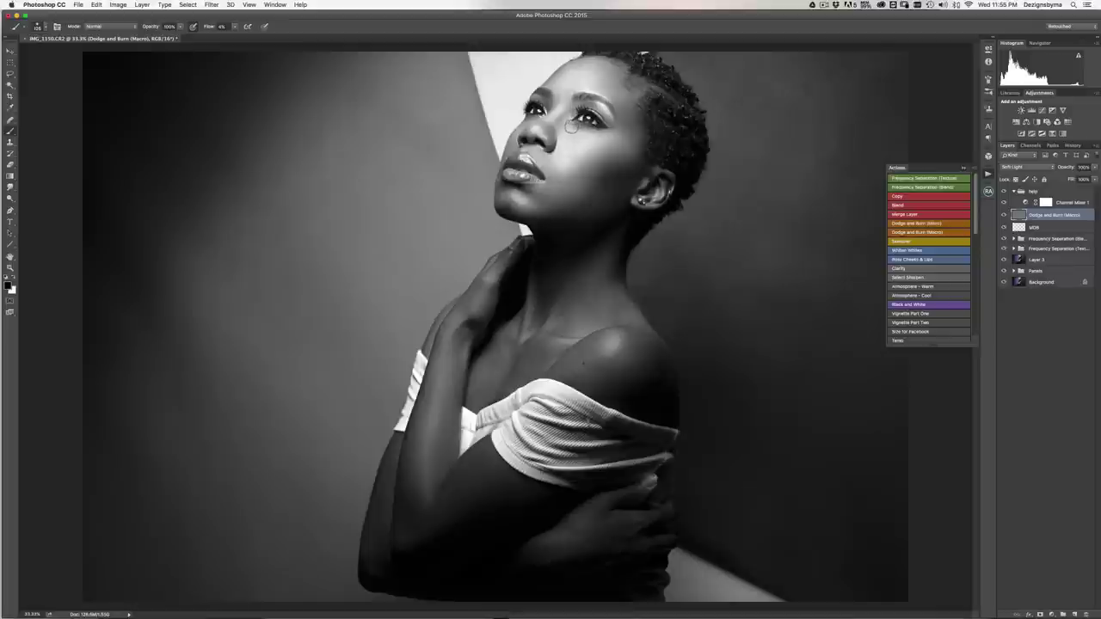
{"action": "key", "text": "bracketright"}
{"action": "key", "text": "ctrl+plus"}
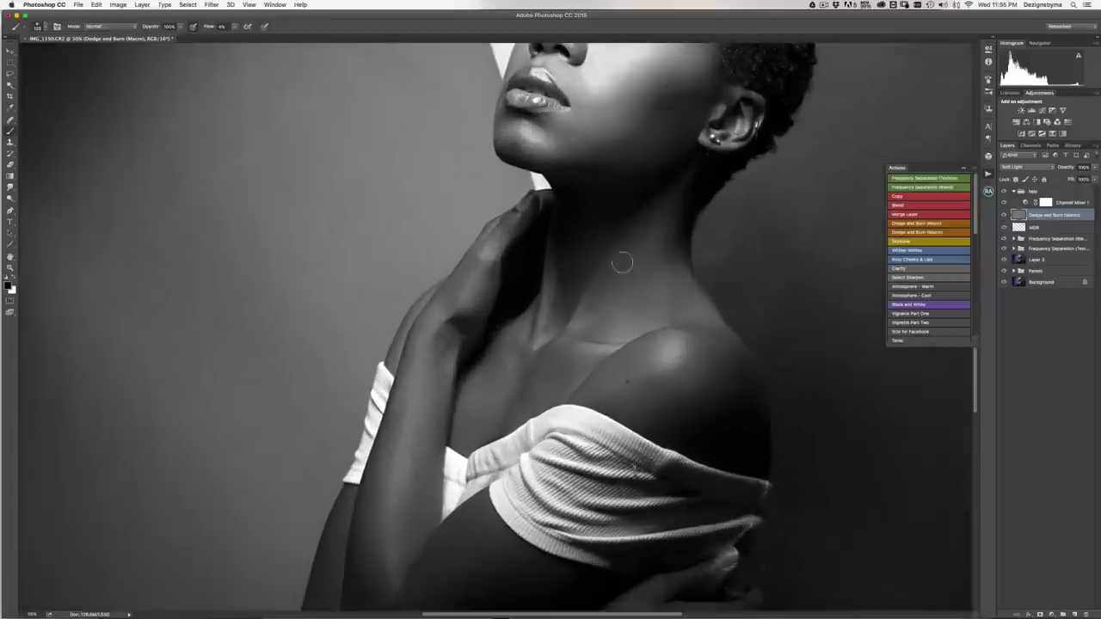
{"action": "mouse_move", "coordinate": [569, 277]}
{"action": "left_mouse_down"}
{"action": "mouse_move", "coordinate": [578, 241]}
{"action": "mouse_move", "coordinate": [570, 306]}
{"action": "left_mouse_up"}
- Dodge the collarbone and the top of the near shoulder with a white brush, comparing against the whole figure
{"action": "key", "text": "bracketleft"}
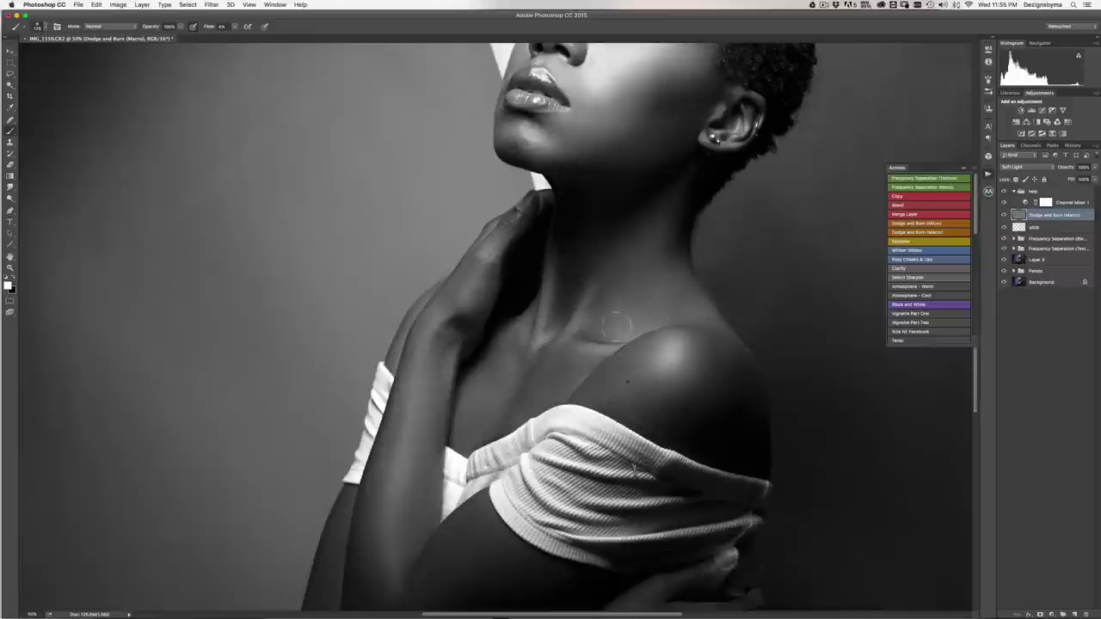
{"action": "key", "text": "super+minus"}
{"action": "key", "text": "super+minus"}
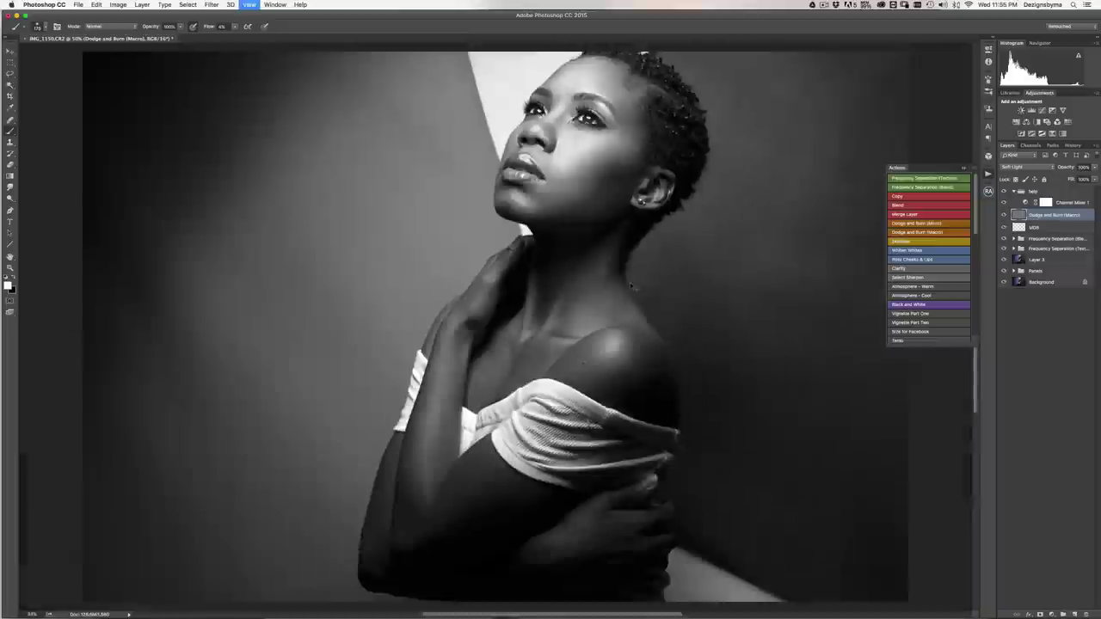
{"action": "key", "text": "super+plus"}
{"action": "key", "text": "super+plus"}
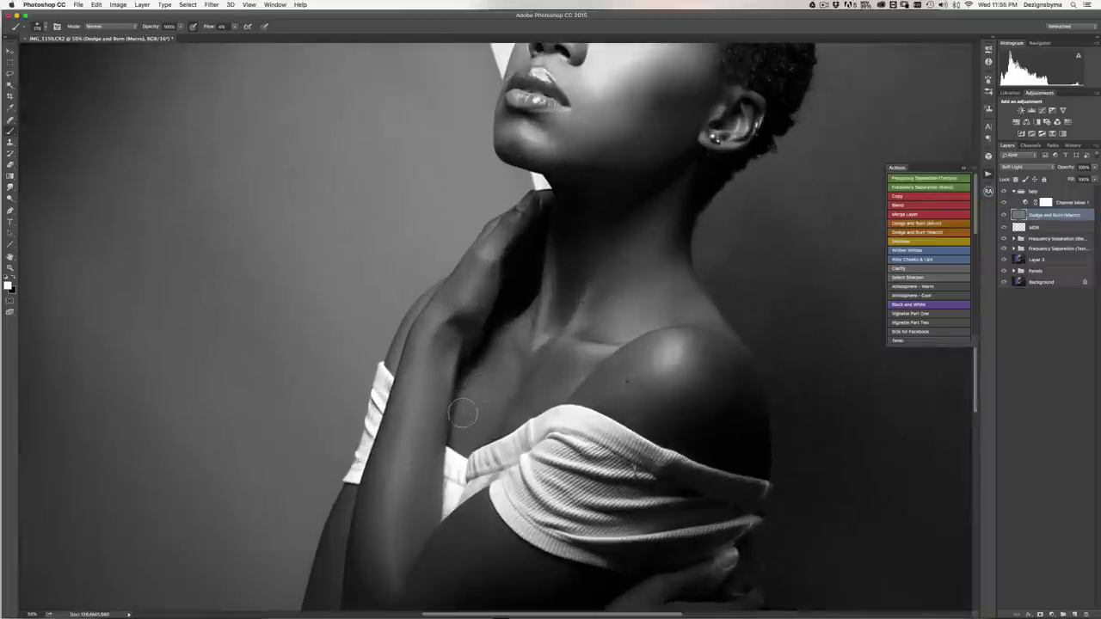
- Dodge the upper chest and the wrist of the raised arm, adjusting the white brush size to each area
{"action": "key", "text": "bracketright"}
{"action": "key", "text": "bracketright"}
{"action": "key", "text": "bracketright"}
{"action": "key", "text": "bracketleft"}
{"action": "key", "text": "bracketleft"}
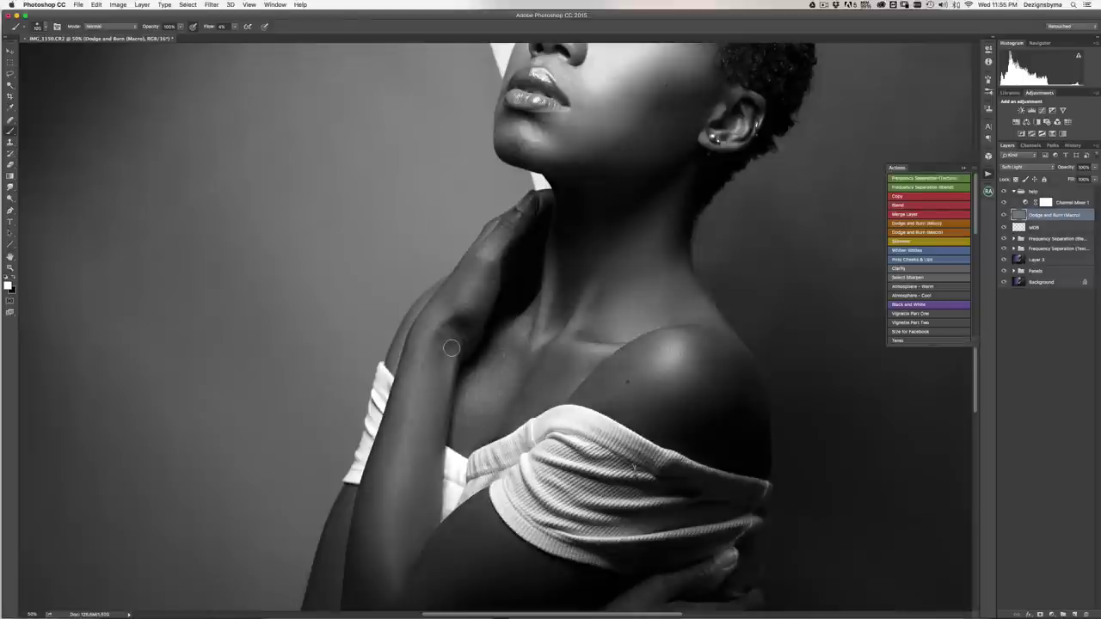
{"action": "key", "text": "bracketleft"}
{"action": "key", "text": "bracketleft"}
- Burn the hollow beside the neck and the outer edge from neck to shoulder with a progressively smaller black brush
{"action": "key", "text": "super+minus"}
{"action": "key", "text": "super+minus"}
{"action": "key", "text": "super+plus"}
{"action": "key", "text": "super+plus"}
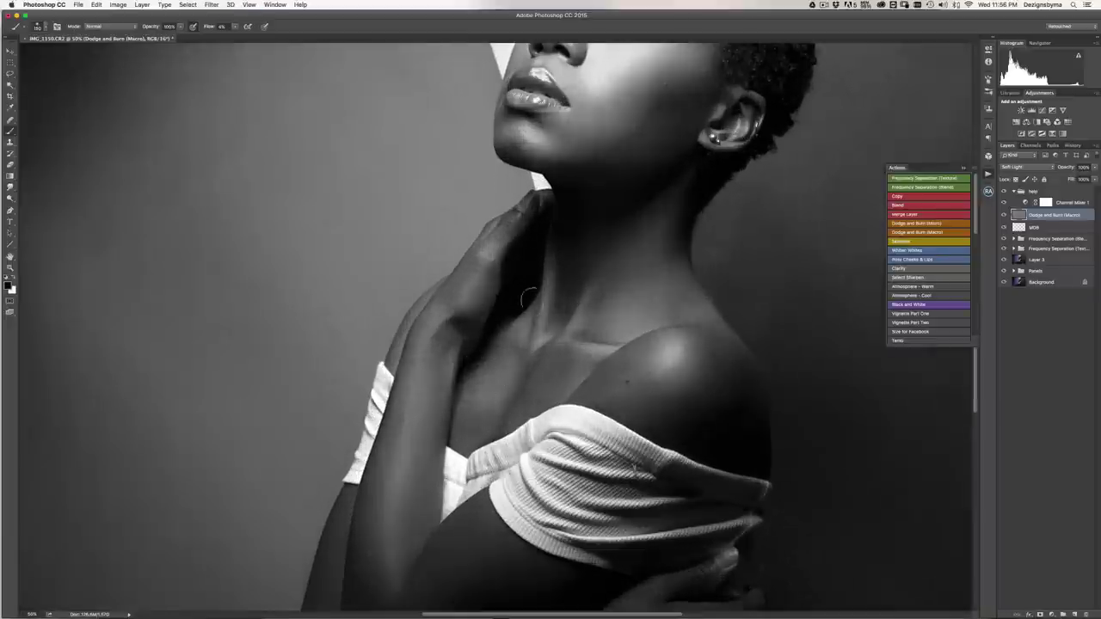
{"action": "key", "text": "bracketleft"}
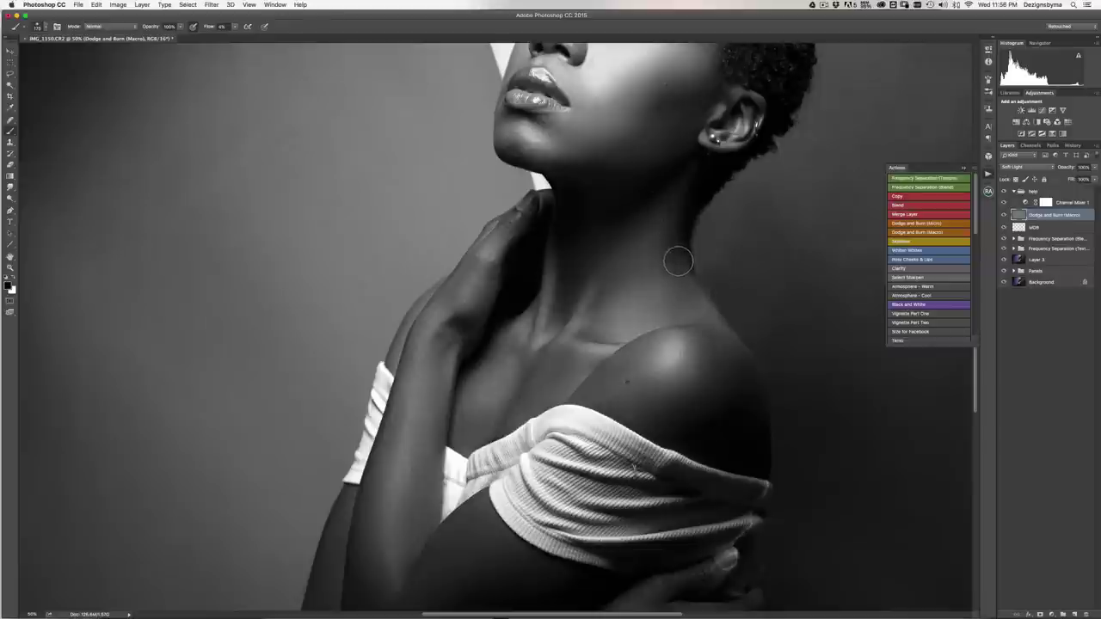
{"action": "key", "text": "bracketleft"}
{"action": "key", "text": "bracketleft"}
{"action": "mouse_move", "coordinate": [723, 326]}
{"action": "left_mouse_down"}
{"action": "mouse_move", "coordinate": [673, 258]}
{"action": "mouse_move", "coordinate": [691, 288]}
{"action": "left_mouse_up"}
{"action": "key", "text": "super+minus"}
{"action": "key", "text": "super+plus"}
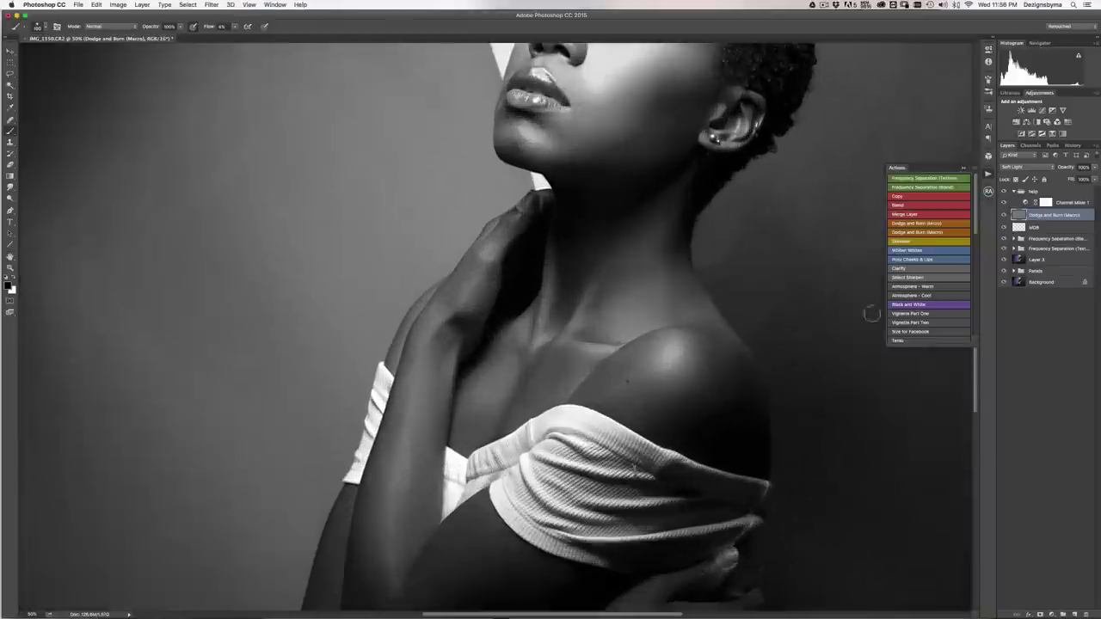
- Hide the help group and examine the neck, shoulder and whole figure in colour at several magnifications
{"action": "left_click", "coordinate": [1003, 203]}
{"action": "key", "text": "super+minus"}
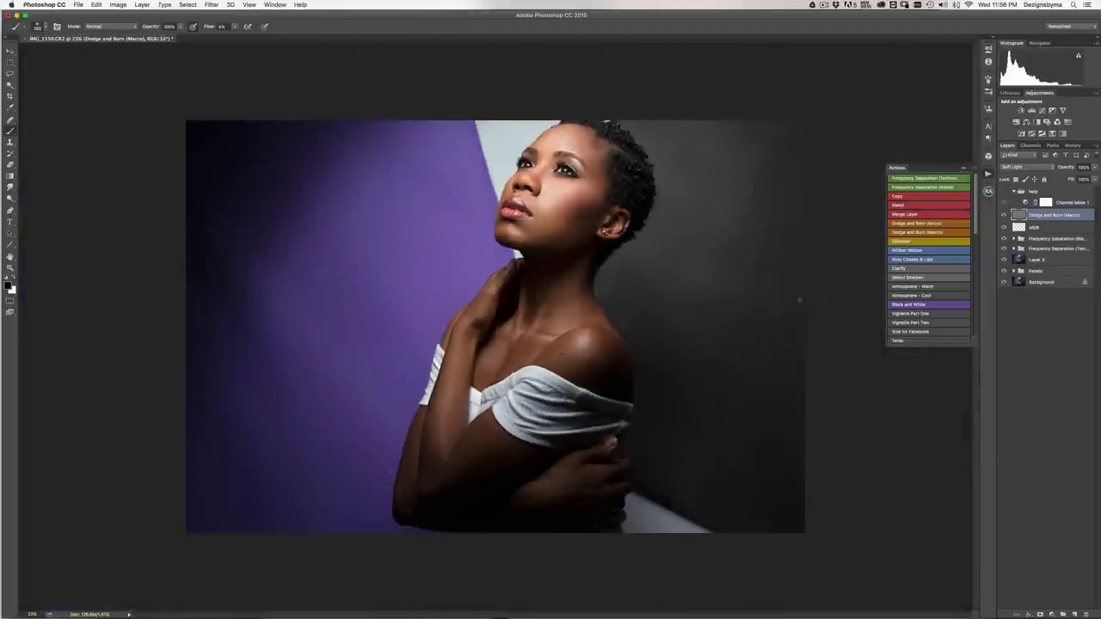
{"action": "key", "text": "super+plus"}
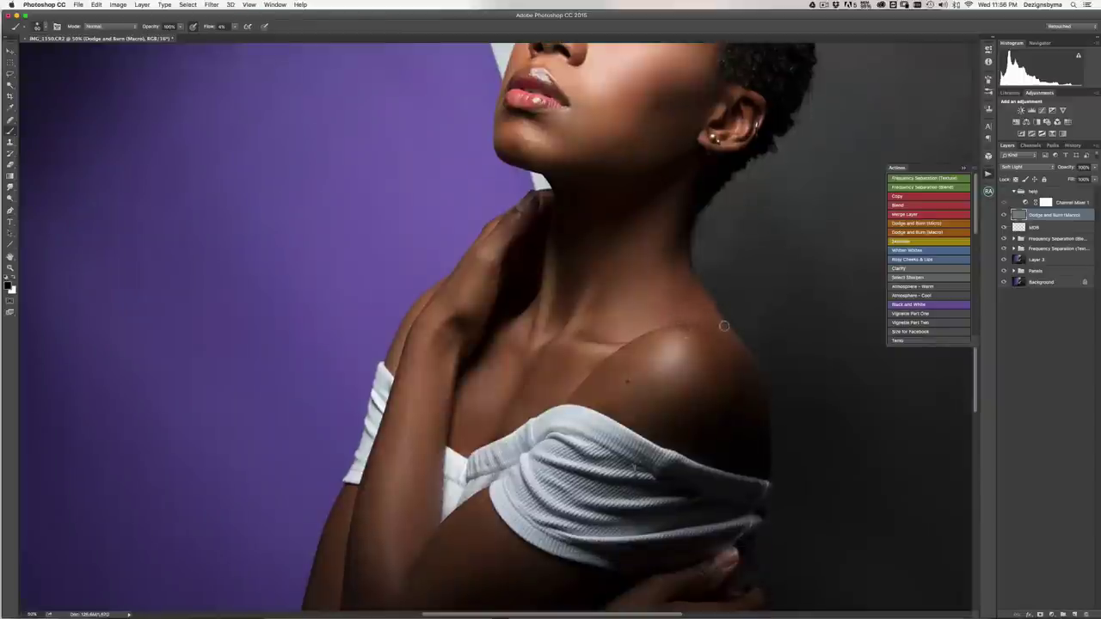
{"action": "key", "text": "super+minus"}
{"action": "key", "text": "super+minus"}
{"action": "key", "text": "super+minus"}
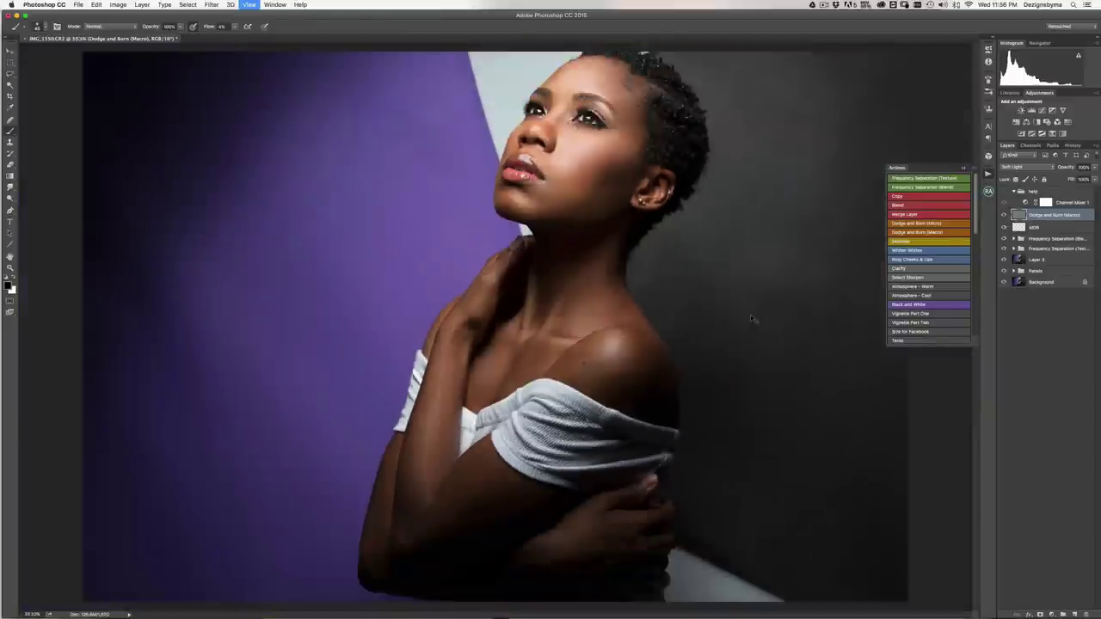
{"action": "key", "text": "super+plus"}
{"action": "key", "text": "super+plus"}
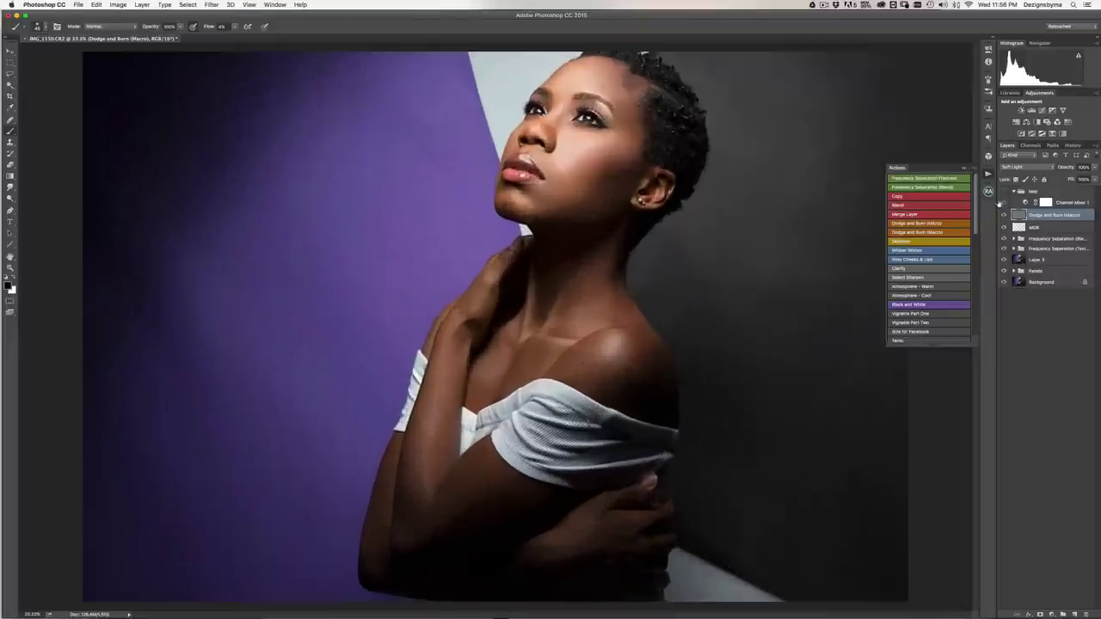
- Show the black-and-white help group and burn the raised hand and wrist with a black brush at 4% flow, enlarging it to 200 px
{"action": "left_click", "coordinate": [1002, 191]}
{"action": "key", "text": "super+plus"}
{"action": "key", "text": "bracketright"}
{"action": "key", "text": "bracketright"}
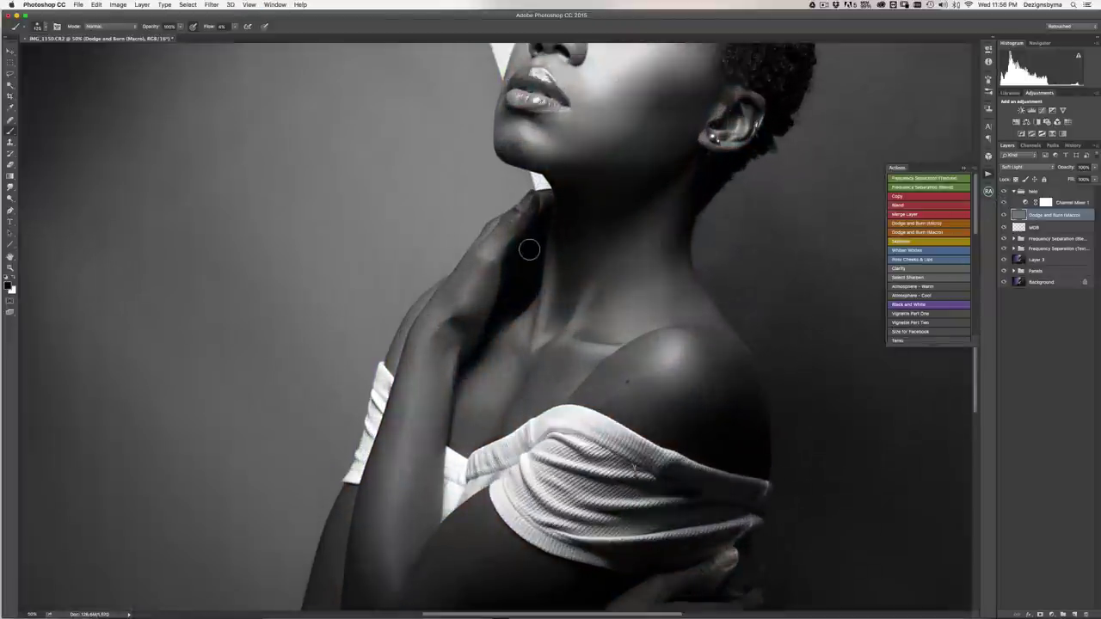
{"action": "left_click_drag", "start_coordinate": [445, 396], "coordinate": [501, 328]}
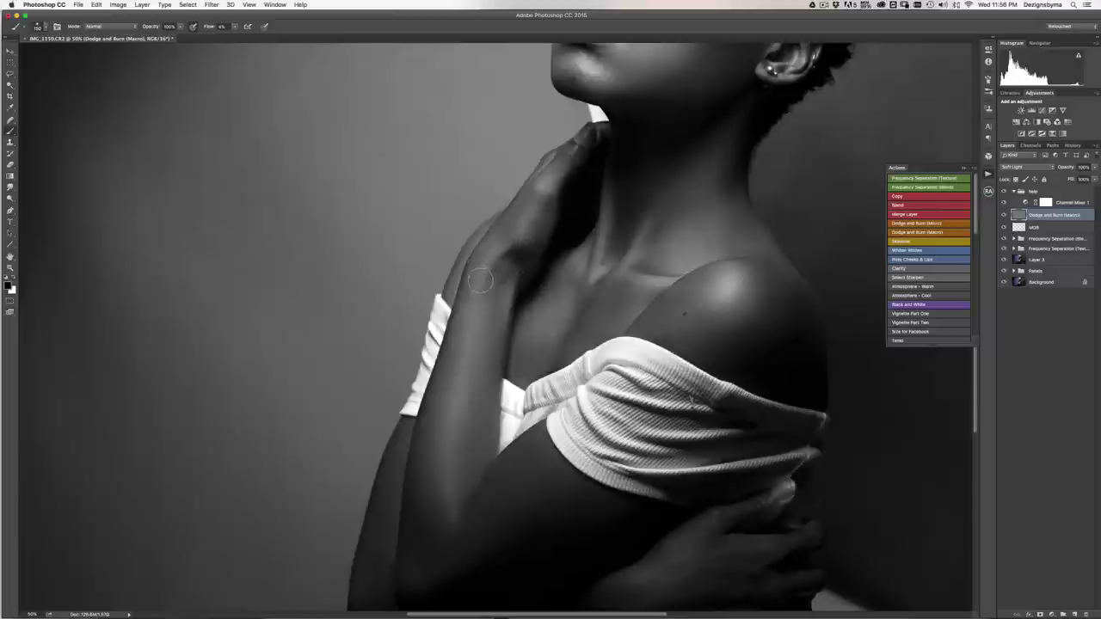
{"action": "key", "text": "bracketright"}
{"action": "key", "text": "bracketright"}
{"action": "key", "text": "bracketright"}
{"action": "key", "text": "bracketright"}
{"action": "key", "text": "bracketright"}
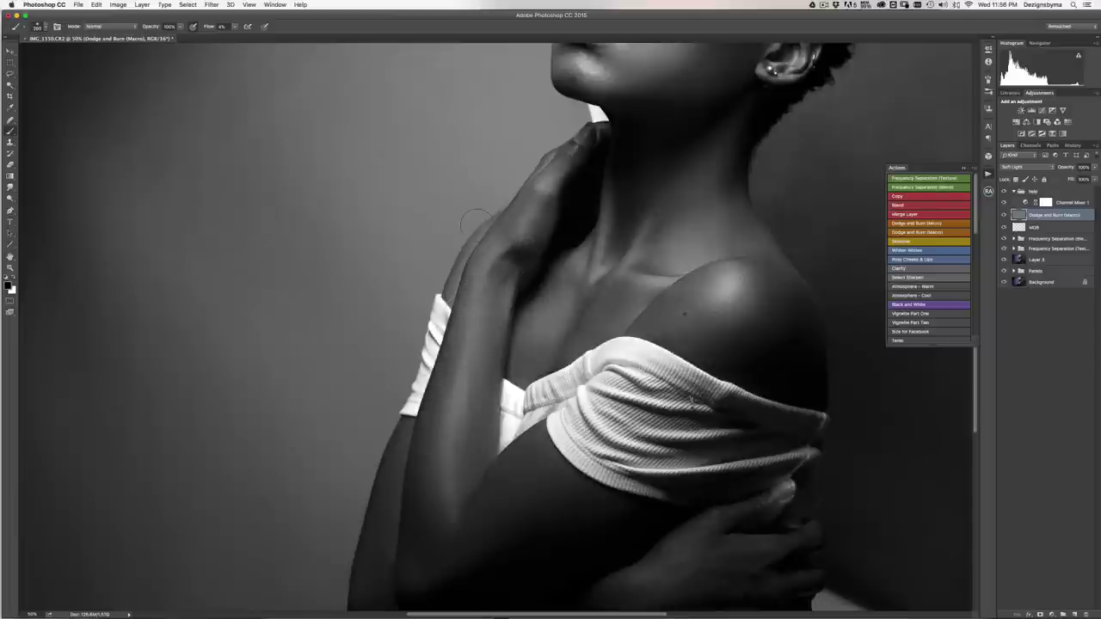
- Dodge the highlights of the raised hand and forearm with a smaller white brush on the Dodge and Burn (Macro) layer
{"action": "key", "text": "bracketleft"}
{"action": "key", "text": "bracketleft"}
{"action": "key", "text": "bracketleft"}
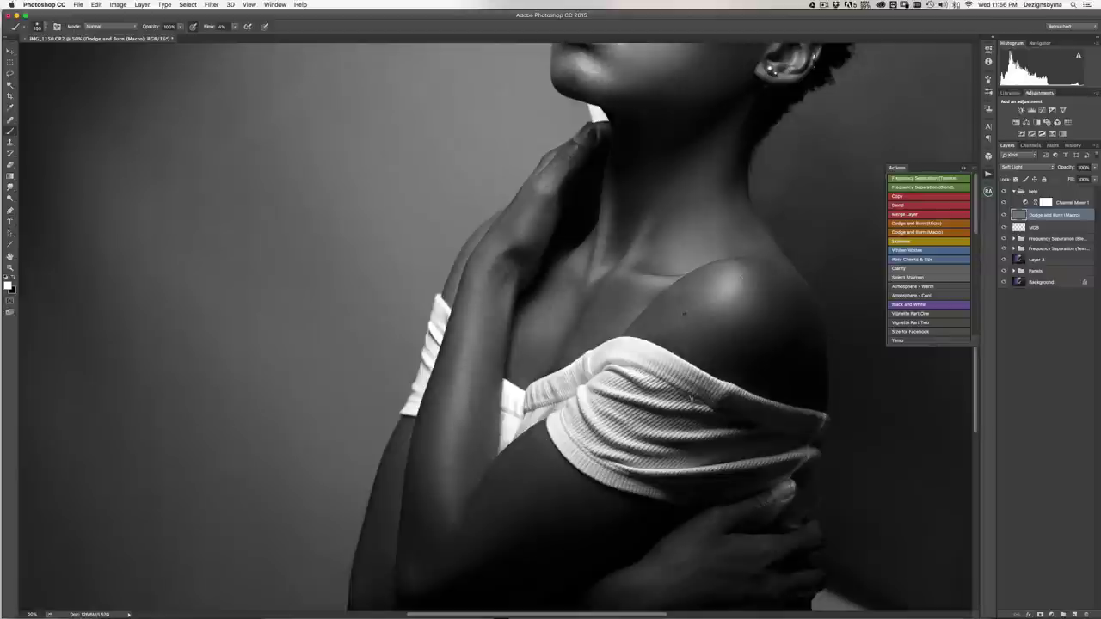
{"action": "key", "text": "bracketleft"}
{"action": "key", "text": "bracketleft"}
{"action": "key", "text": "bracketleft"}
{"action": "key", "text": "super+minus"}
{"action": "key", "text": "super+equal"}
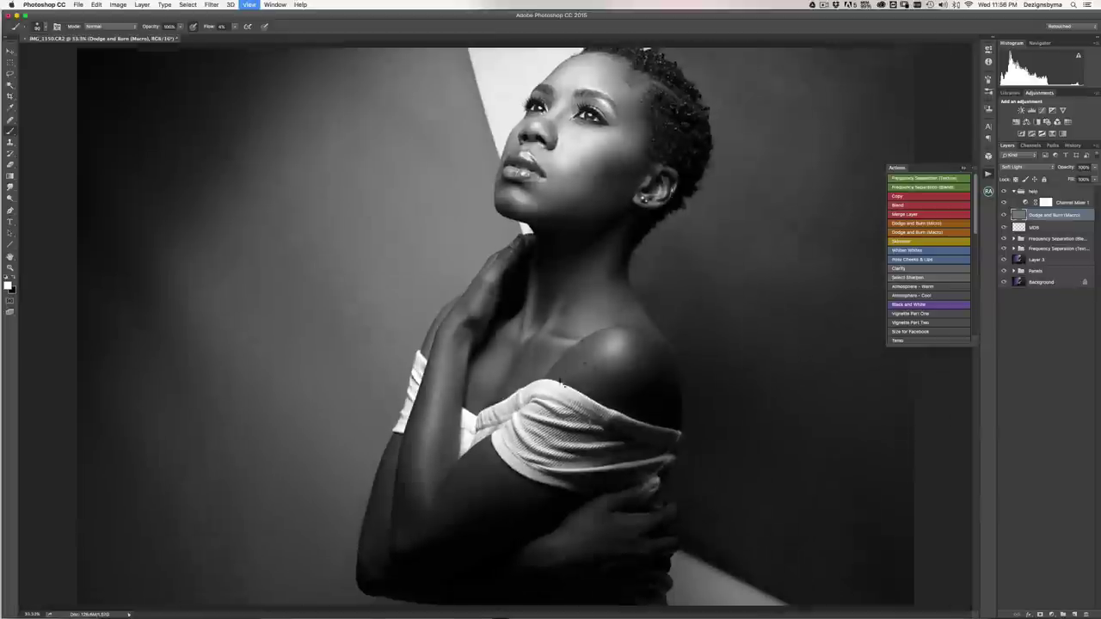
- Dodge the upper arm below the sleeve with a large white brush, enlarging it from 200 to 300 px
{"action": "left_click_drag", "start_coordinate": [520, 331], "coordinate": [621, 103]}
{"action": "key", "text": "bracketright"}
{"action": "key", "text": "bracketright"}
{"action": "key", "text": "bracketright"}
{"action": "key", "text": "bracketright"}
{"action": "key", "text": "bracketright"}
{"action": "key", "text": "bracketright"}
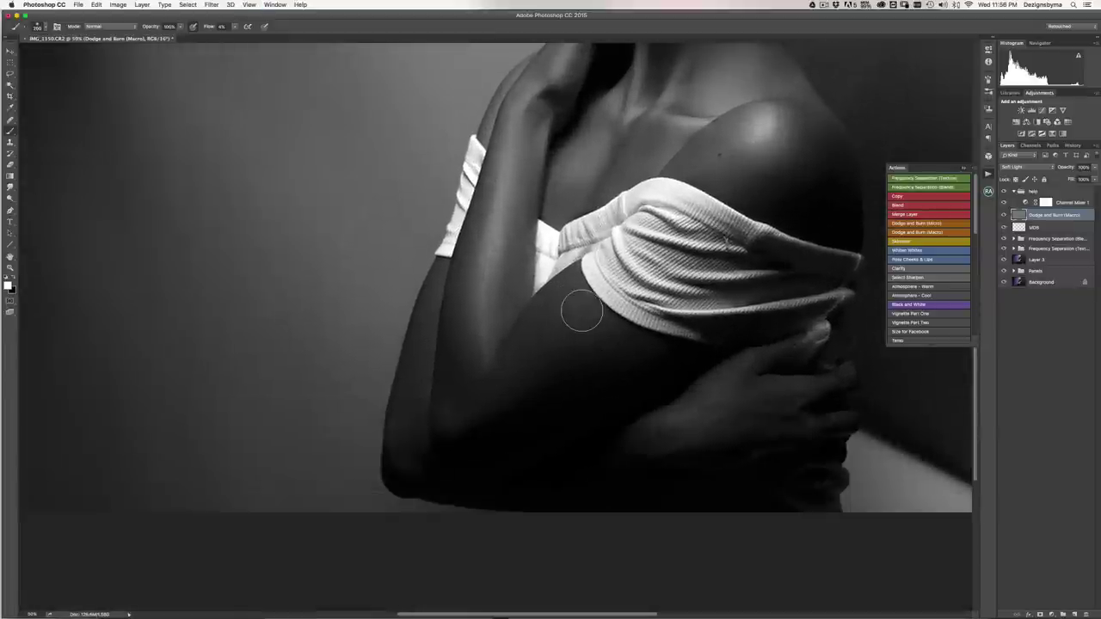
{"action": "key", "text": "bracketright"}
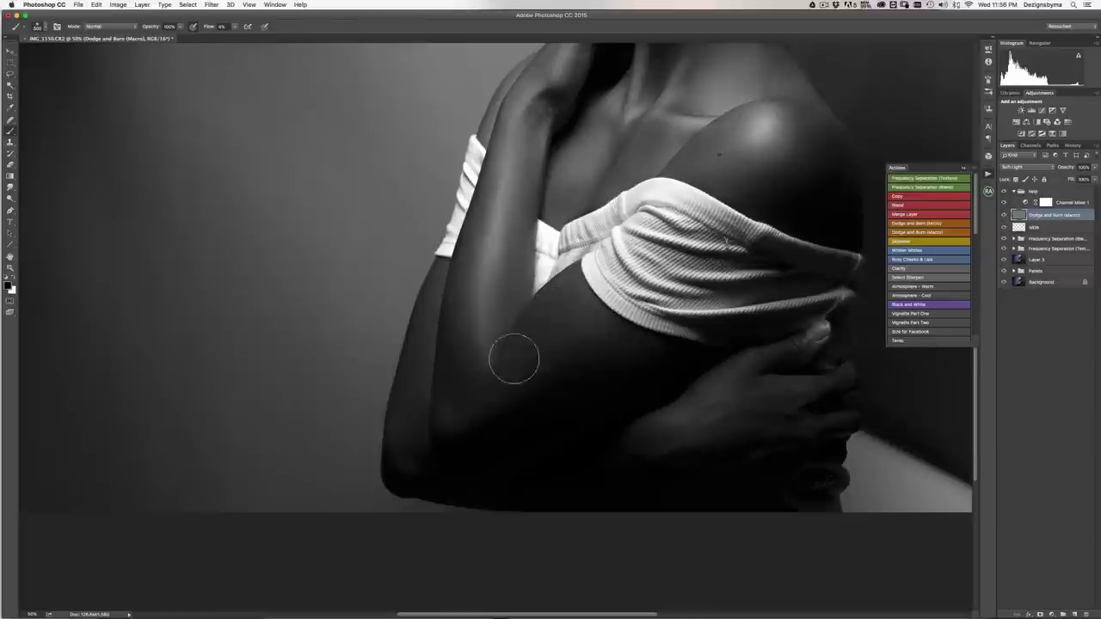
- Dodge the lower hand and fingers under the sleeve with a reduced white brush
{"action": "key", "text": "bracketleft"}
{"action": "key", "text": "bracketleft"}
{"action": "key", "text": "bracketleft"}
{"action": "key", "text": "bracketleft"}
{"action": "key", "text": "bracketleft"}
{"action": "key", "text": "bracketleft"}
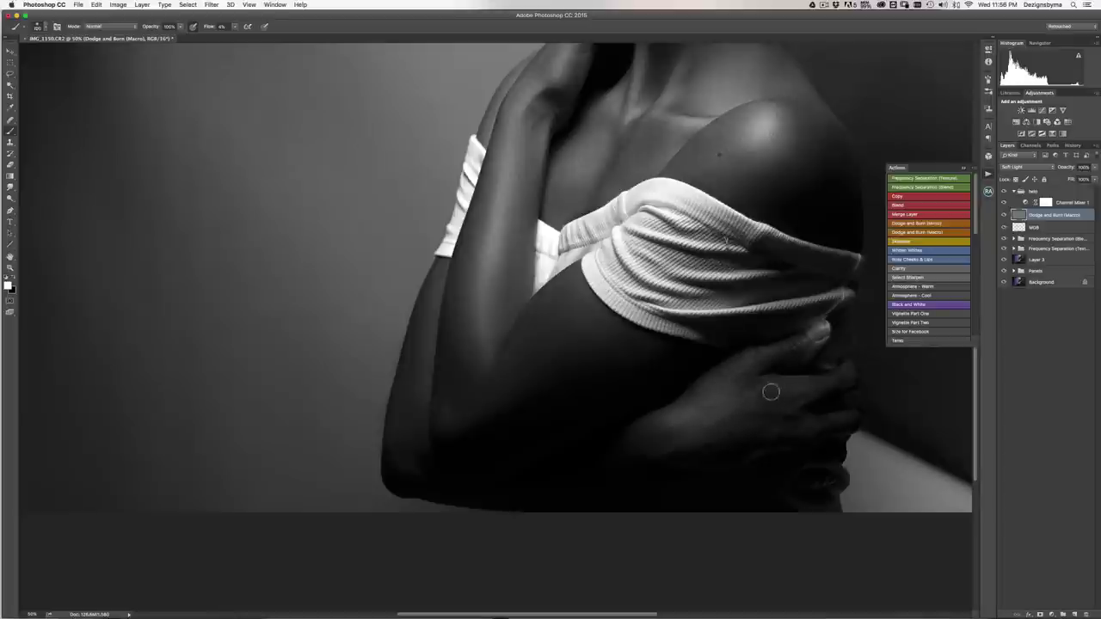
- Switch to black and burn the shadows where the forearm meets the upper arm with a 200 px brush
{"action": "key", "text": "bracketright"}
{"action": "key", "text": "bracketright"}
{"action": "key", "text": "x"}
{"action": "key", "text": "bracketleft"}
{"action": "key", "text": "bracketleft"}
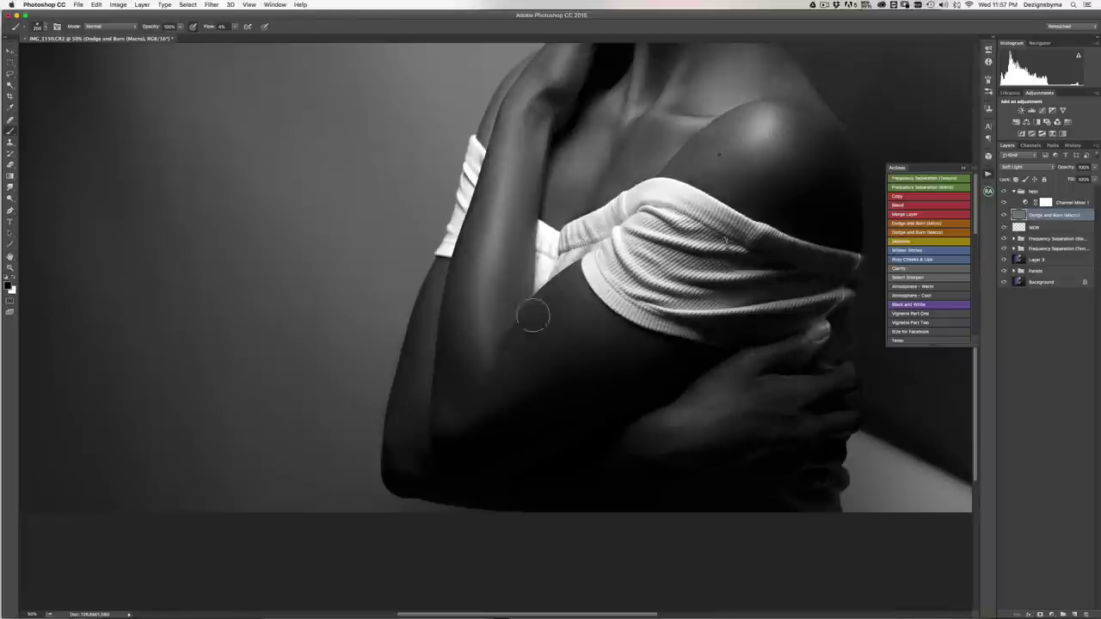
{"action": "key", "text": "super+minus"}
{"action": "key", "text": "super+minus"}
{"action": "key", "text": "super+minus"}
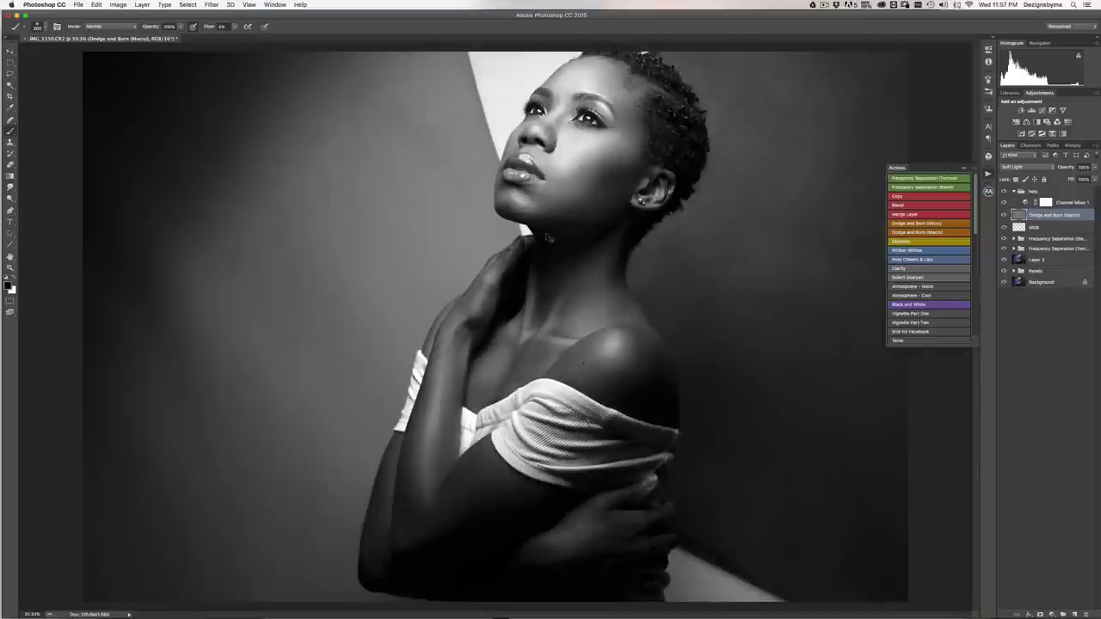
- Refine the shadows and highlights around the face and ear with small black and white brushes at 4% flow
{"action": "key", "text": "super+plus"}
{"action": "key", "text": "super+plus"}
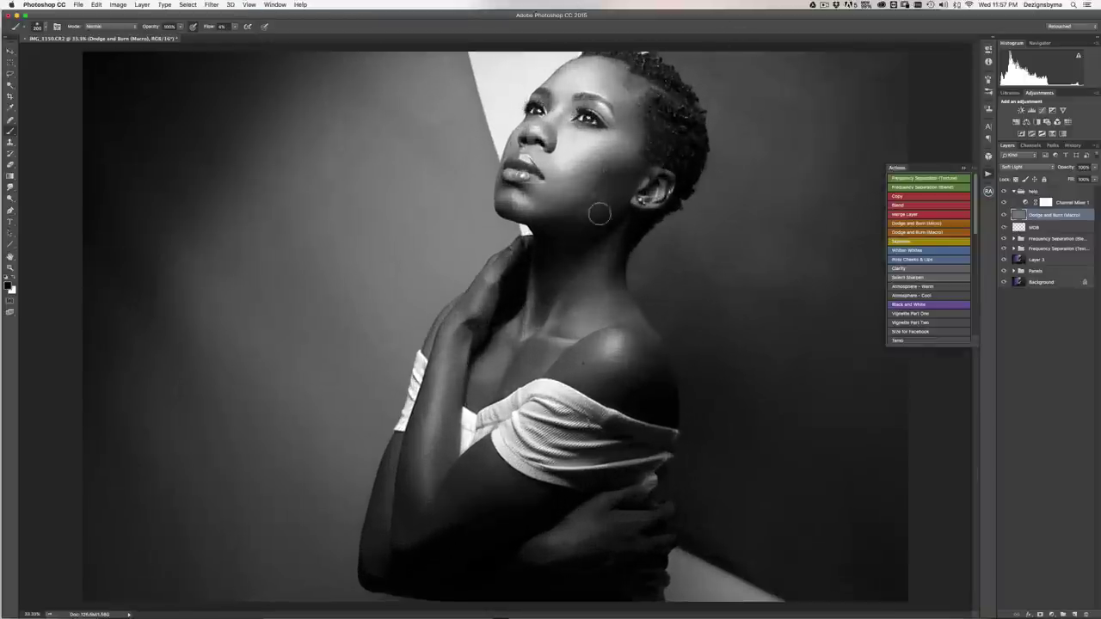
{"action": "key", "text": "super+plus"}
{"action": "scroll", "coordinate": [731, 258], "scroll_direction": "up", "scroll_amount": 6}
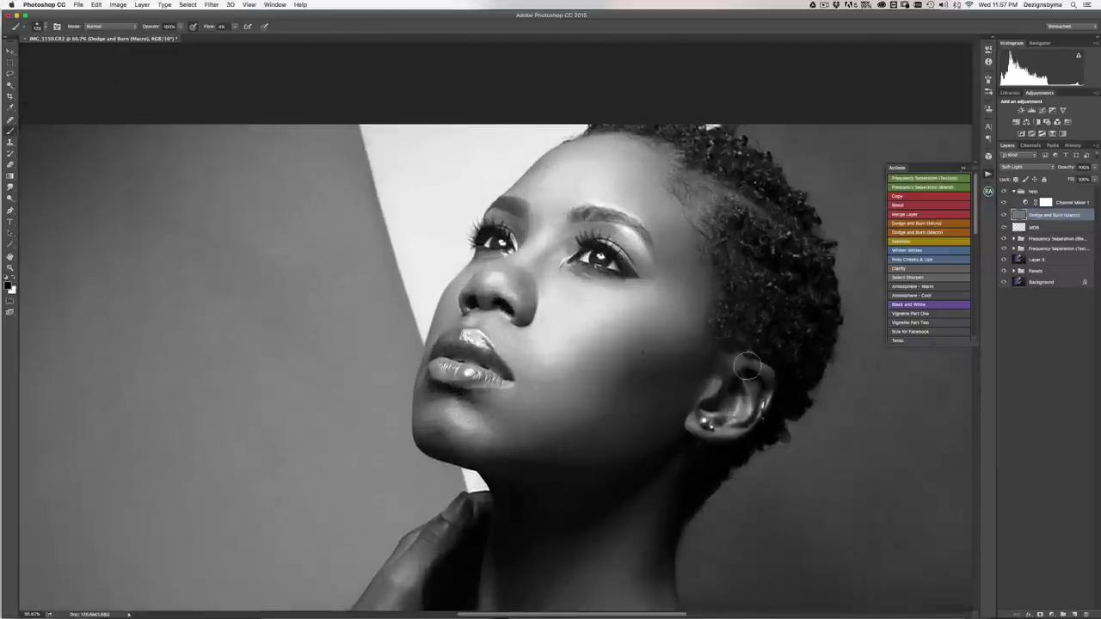
{"action": "key", "text": "super+plus"}
{"action": "key", "text": "super+plus"}
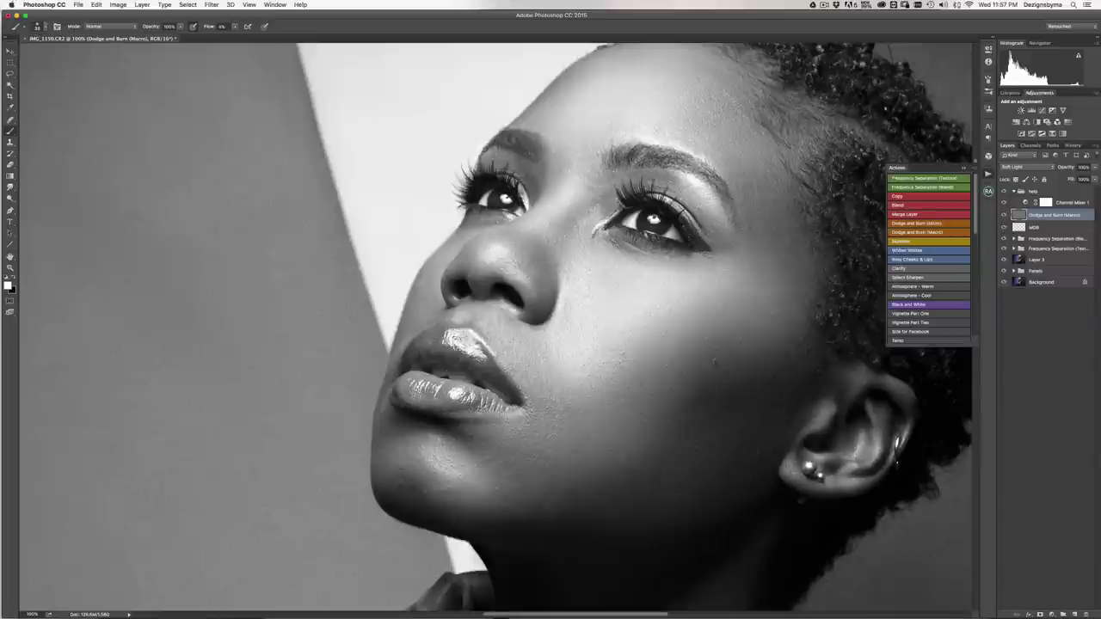
- Switch to black and burn fine shading around the lips and mouth with a small brush at 4% flow
{"action": "key", "text": "x"}
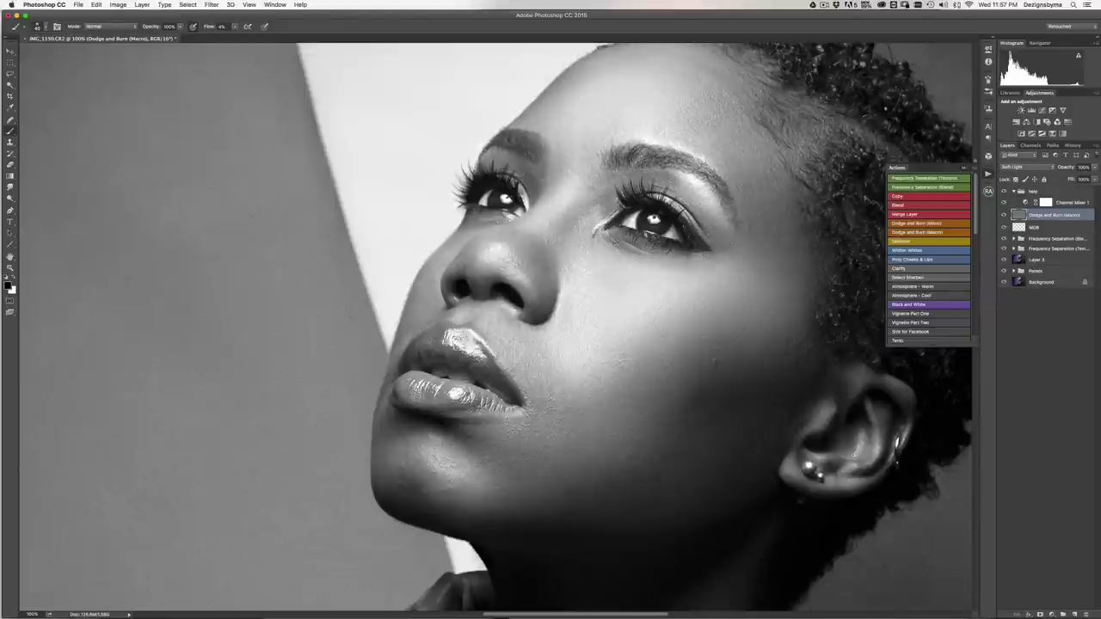
{"action": "key", "text": "super+equal"}
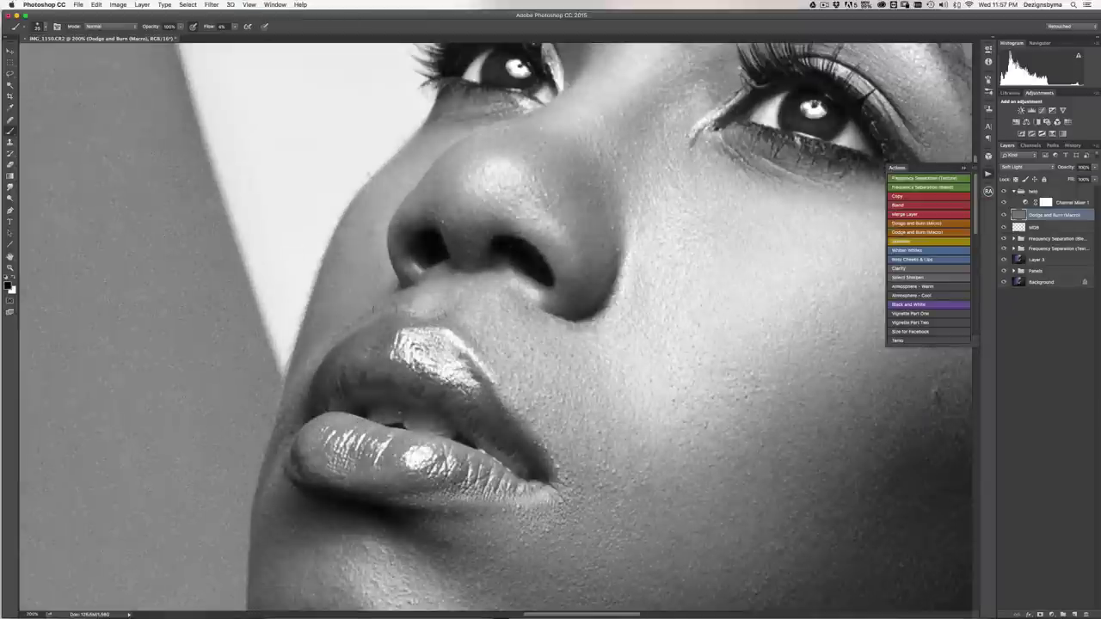
{"action": "key", "text": "bracketright"}
{"action": "key", "text": "bracketright"}
{"action": "key", "text": "bracketright"}
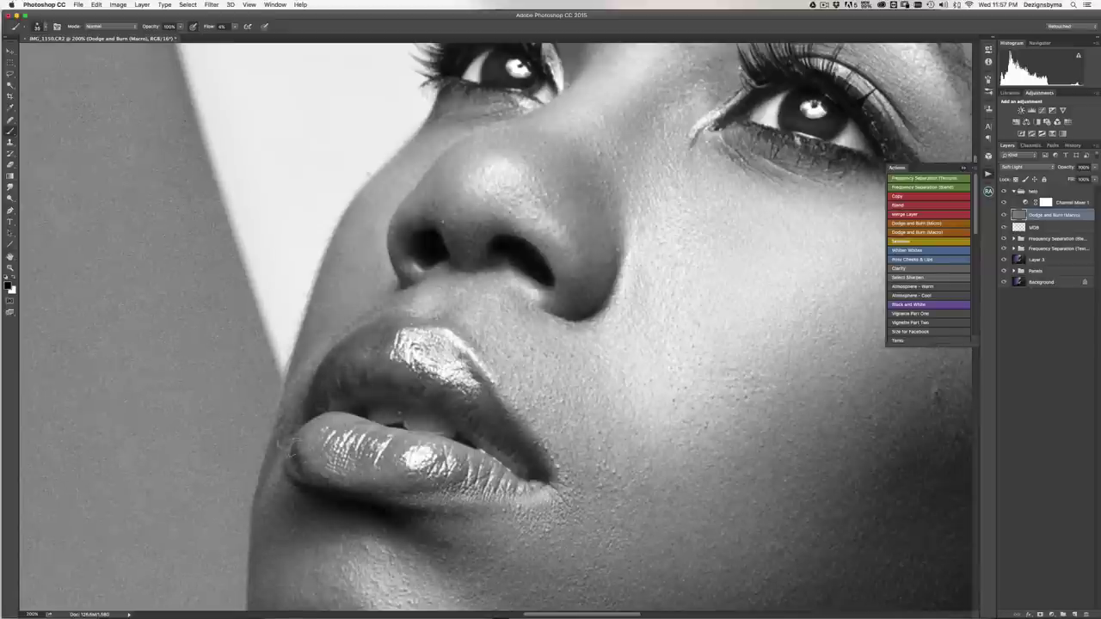
{"action": "key", "text": "super+minus"}
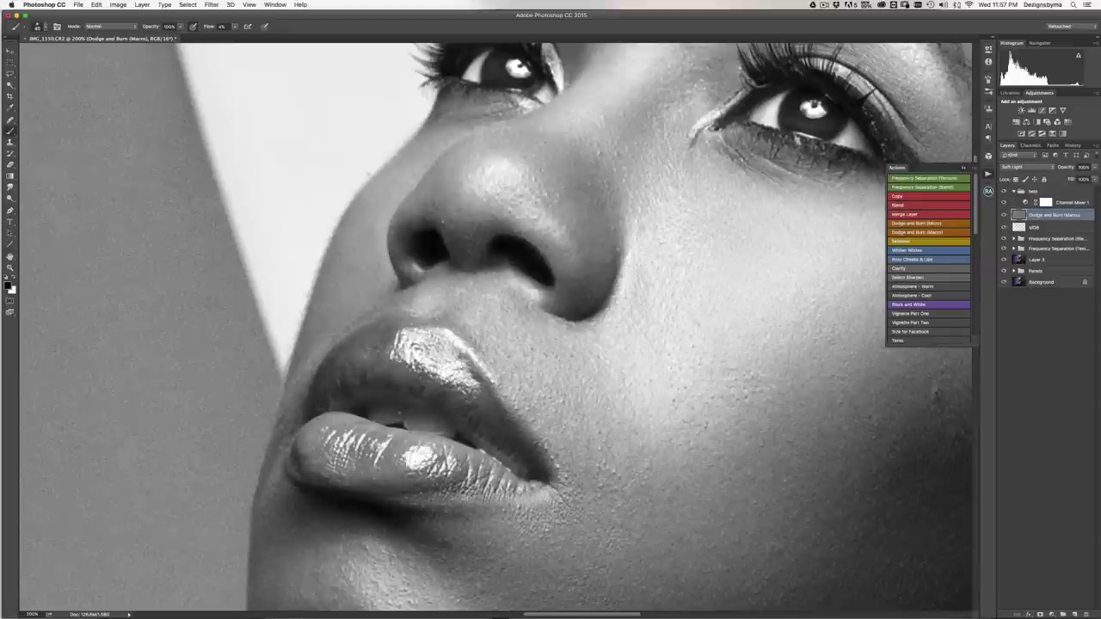
{"action": "key", "text": "super+minus"}
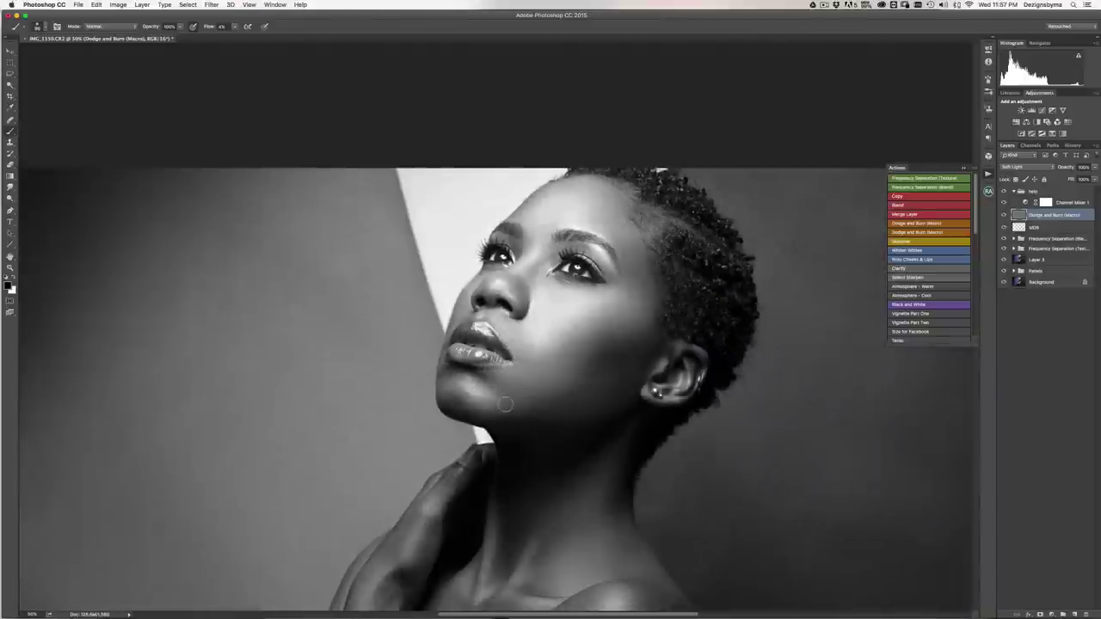
{"action": "key", "text": "super+minus"}
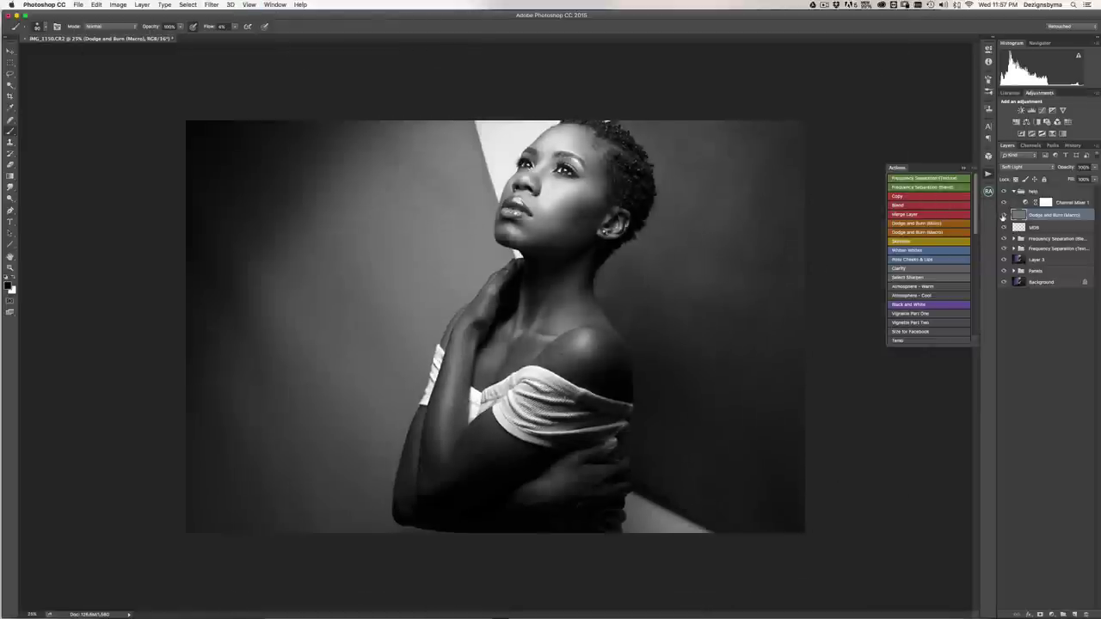
- Compare the black-and-white image with and without the Dodge and Burn (Macro) layer
{"action": "left_click", "coordinate": [1003, 215]}
{"action": "left_click", "coordinate": [1003, 215]}
{"action": "left_click", "coordinate": [1003, 215]}
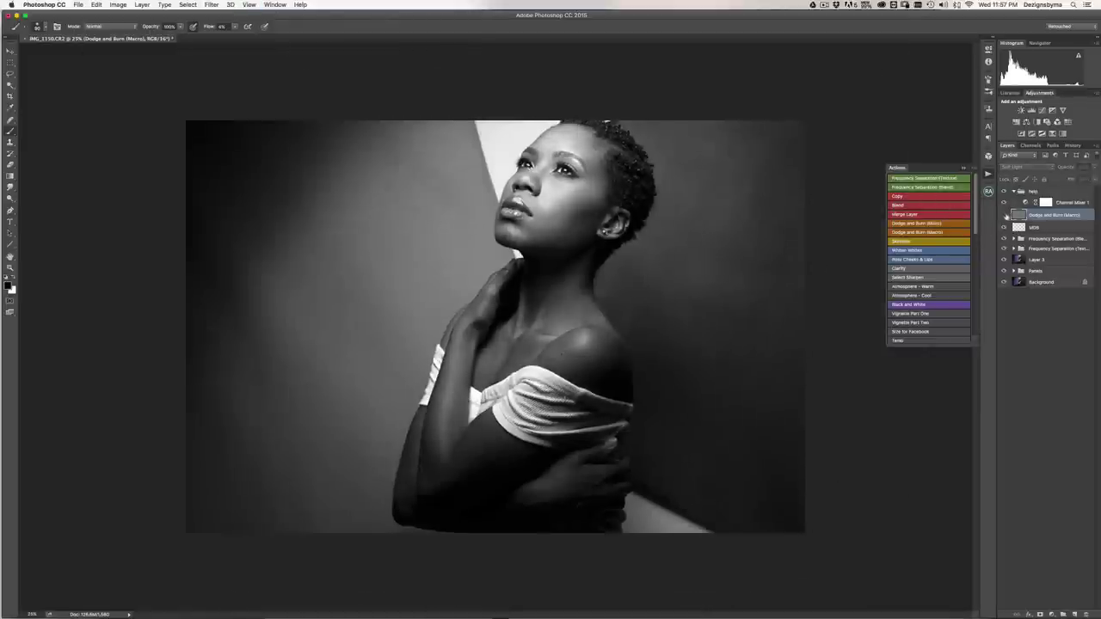
{"action": "left_click", "coordinate": [1003, 215]}
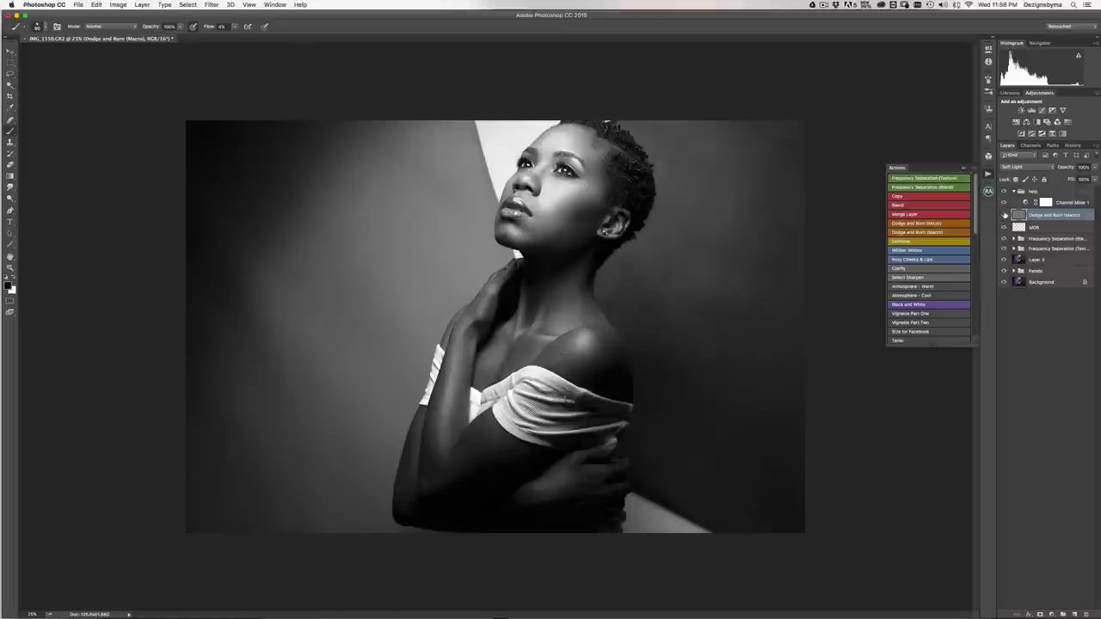
{"action": "left_click", "coordinate": [1002, 215]}
{"action": "left_click", "coordinate": [1002, 216]}
{"action": "left_click", "coordinate": [1002, 216]}
{"action": "left_click", "coordinate": [1002, 216]}
{"action": "left_click", "coordinate": [1002, 216]}
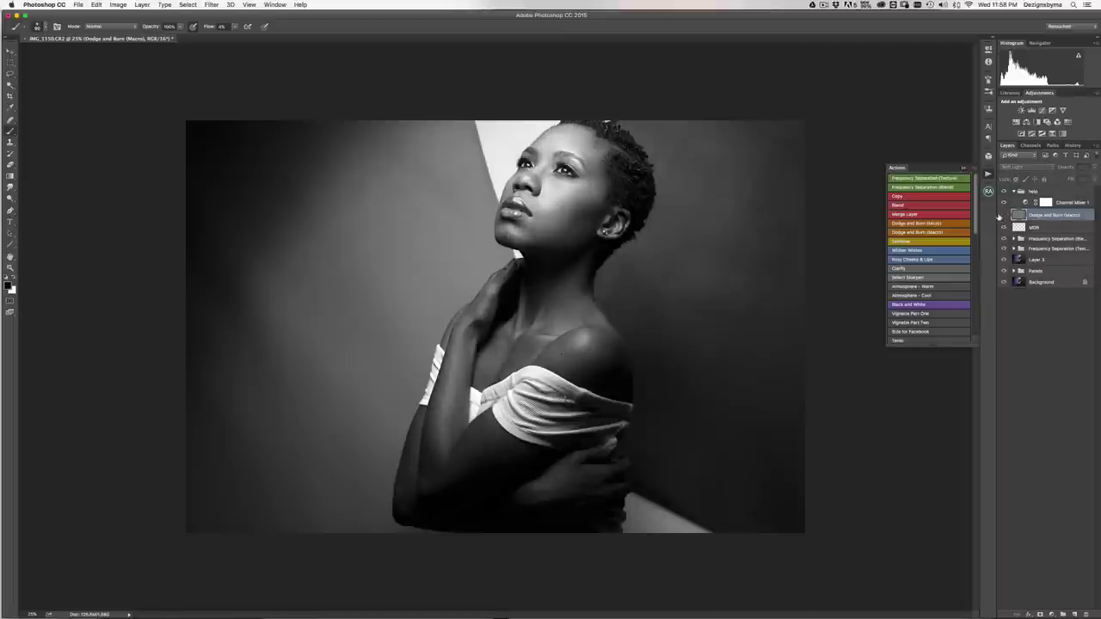
{"action": "left_click", "coordinate": [1002, 216]}
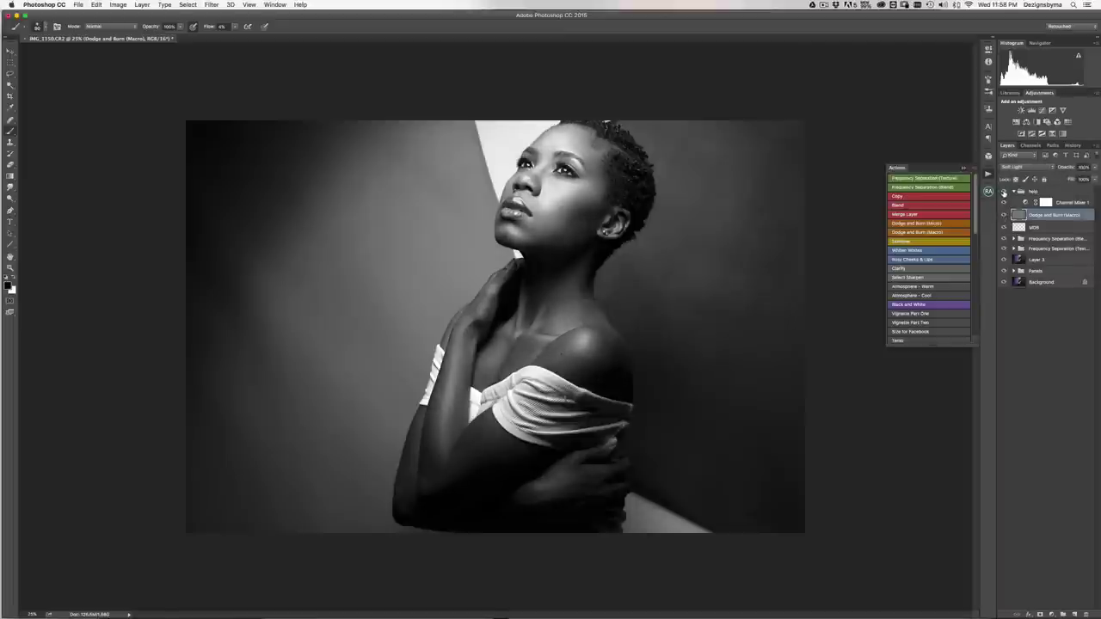
- Hide and collapse the help group to return the portrait to colour
{"action": "left_click", "coordinate": [1003, 191]}
{"action": "left_click", "coordinate": [1012, 191]}
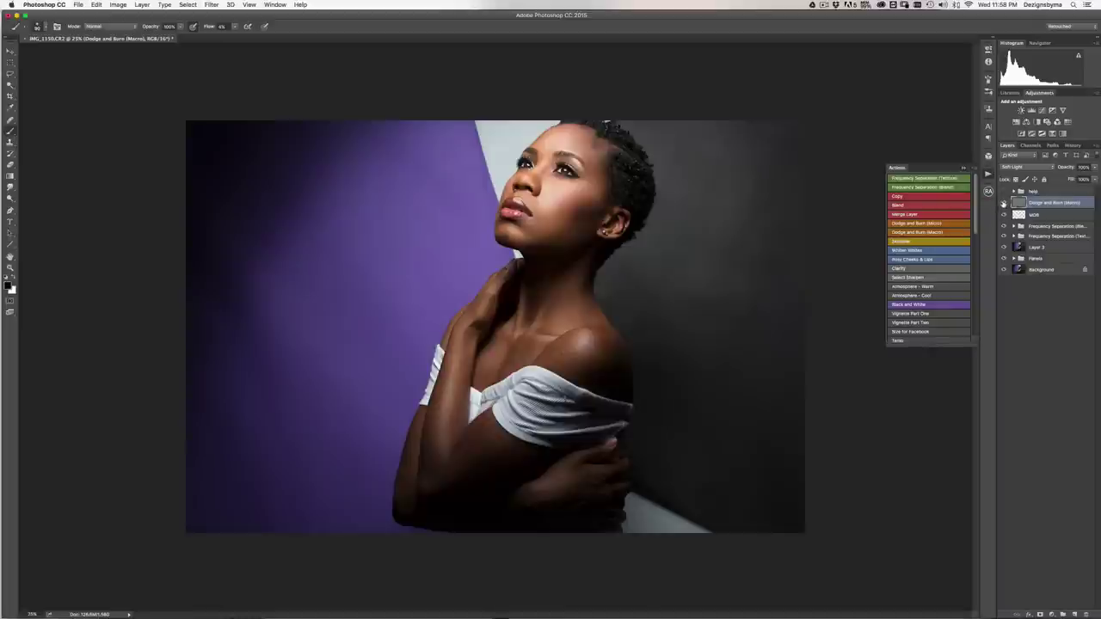
- Compare the colour portrait with and without the Dodge and Burn (Macro) layer
{"action": "left_click", "coordinate": [1003, 203]}
{"action": "left_click", "coordinate": [1003, 203]}
{"action": "left_click", "coordinate": [1003, 203]}
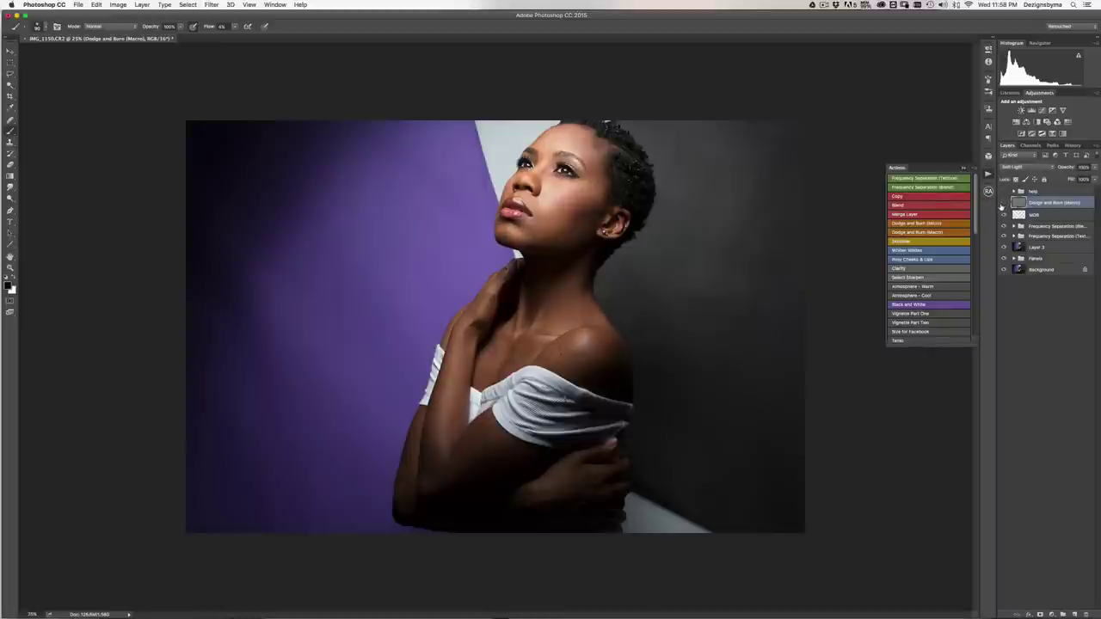
{"action": "left_click", "coordinate": [1003, 203]}
{"action": "left_click", "coordinate": [1003, 203]}
{"action": "left_click", "coordinate": [1002, 203]}
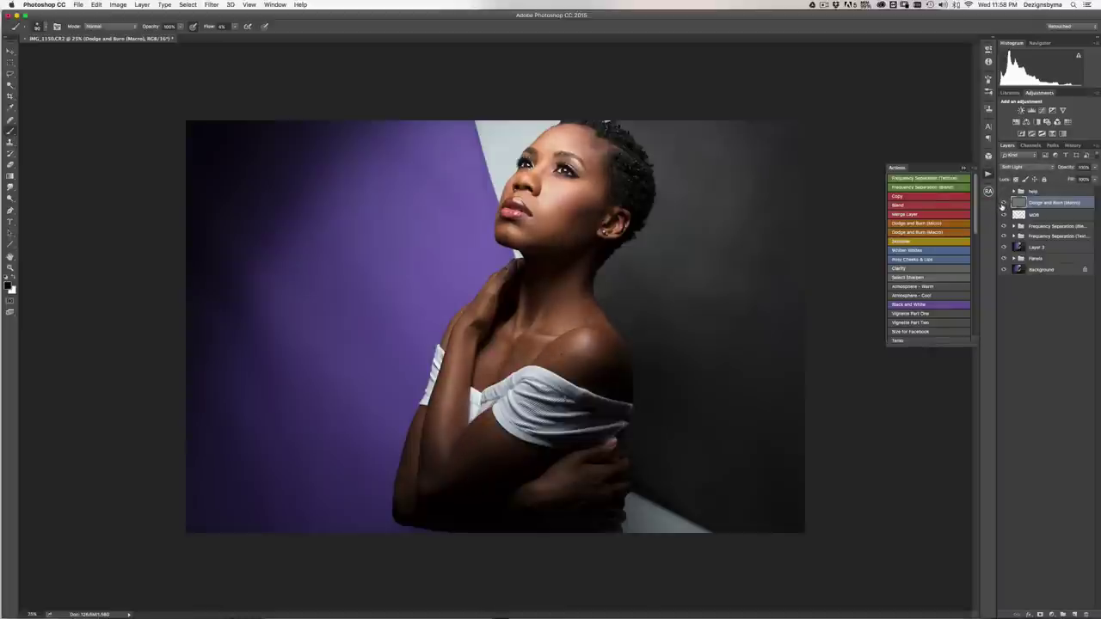
{"action": "left_click", "coordinate": [1003, 203]}
{"action": "left_click", "coordinate": [1003, 203]}
{"action": "left_click", "coordinate": [1003, 203]}
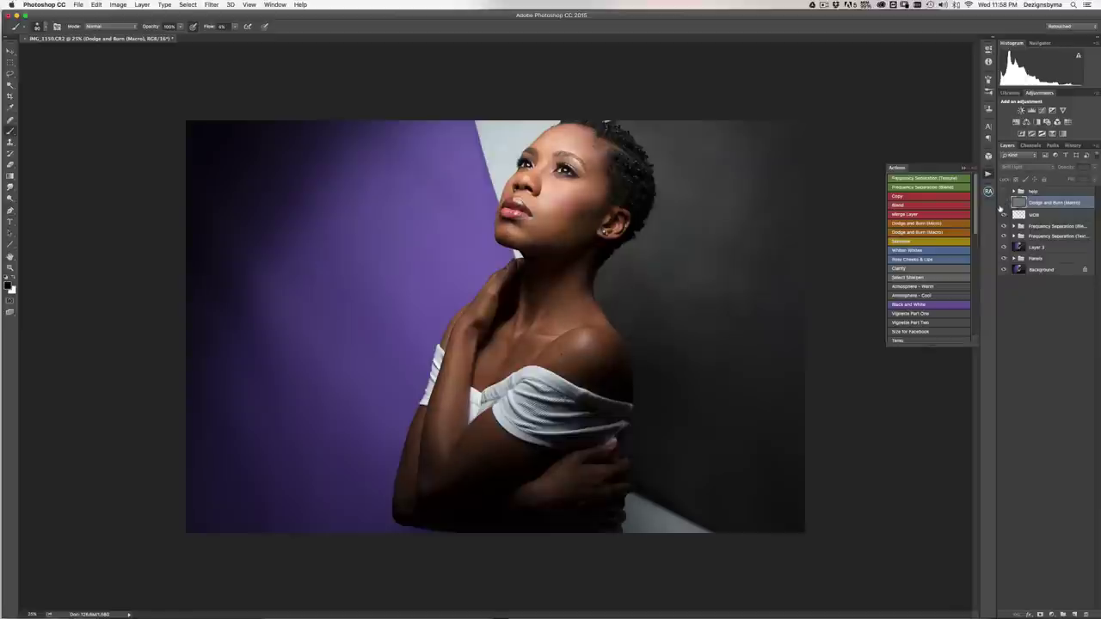
{"action": "left_click", "coordinate": [1003, 203]}
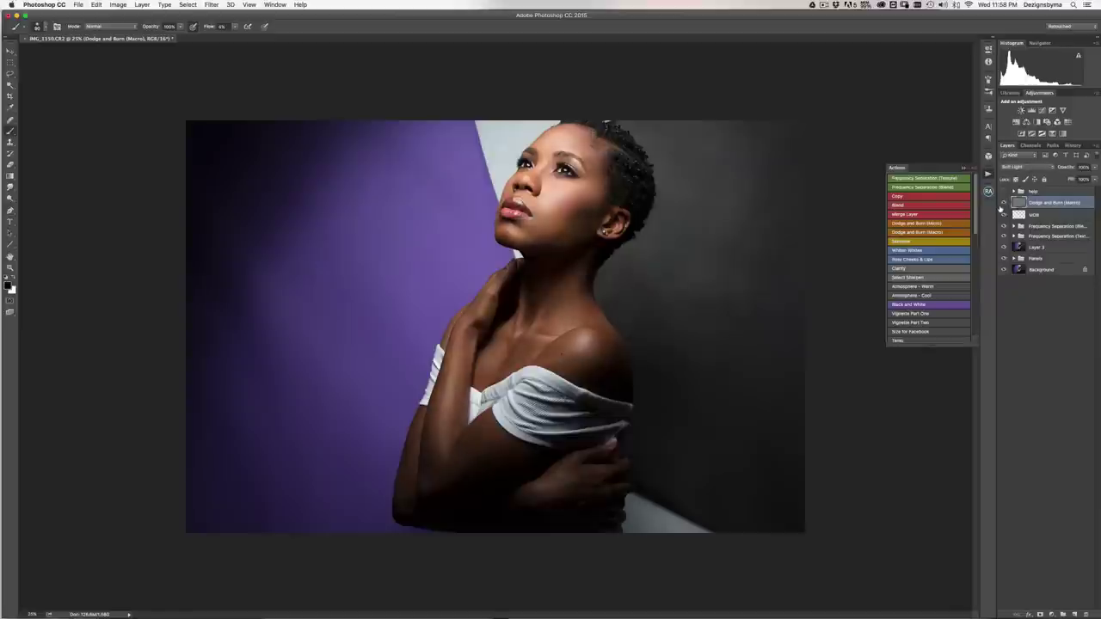
- Compare the original Background layer alone with the full retouched layer stack
{"action": "left_click", "coordinate": [1002, 270], "text": "alt"}
{"action": "left_click", "coordinate": [1002, 270], "text": "alt"}
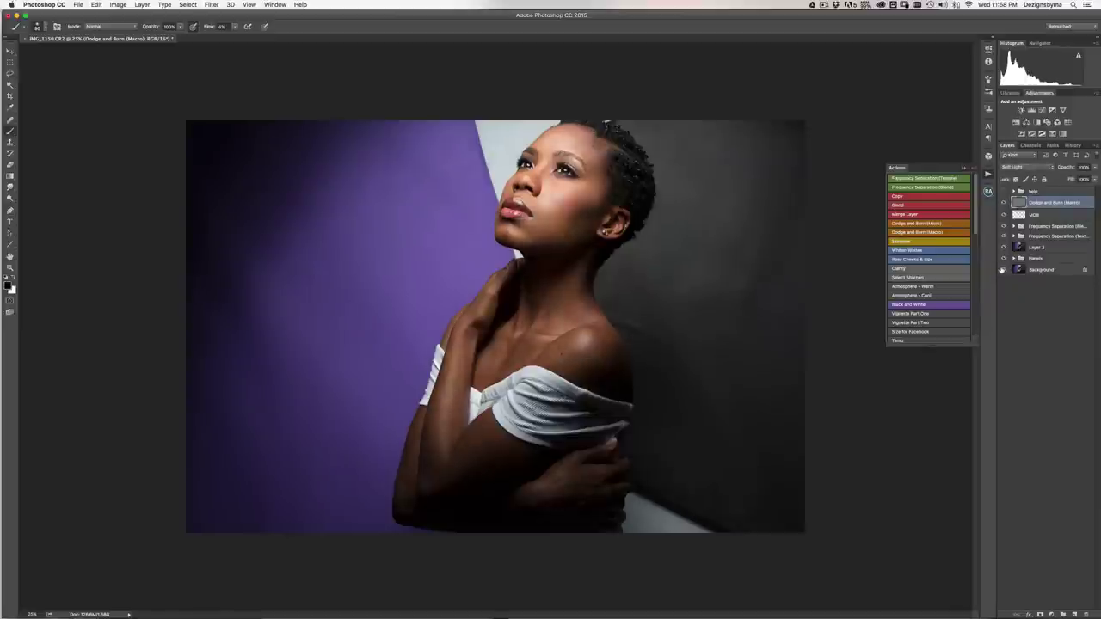
{"action": "left_click", "coordinate": [1002, 270], "text": "alt"}
{"action": "left_click", "coordinate": [1001, 269], "text": "alt"}
{"action": "left_click", "coordinate": [1001, 270], "text": "alt"}
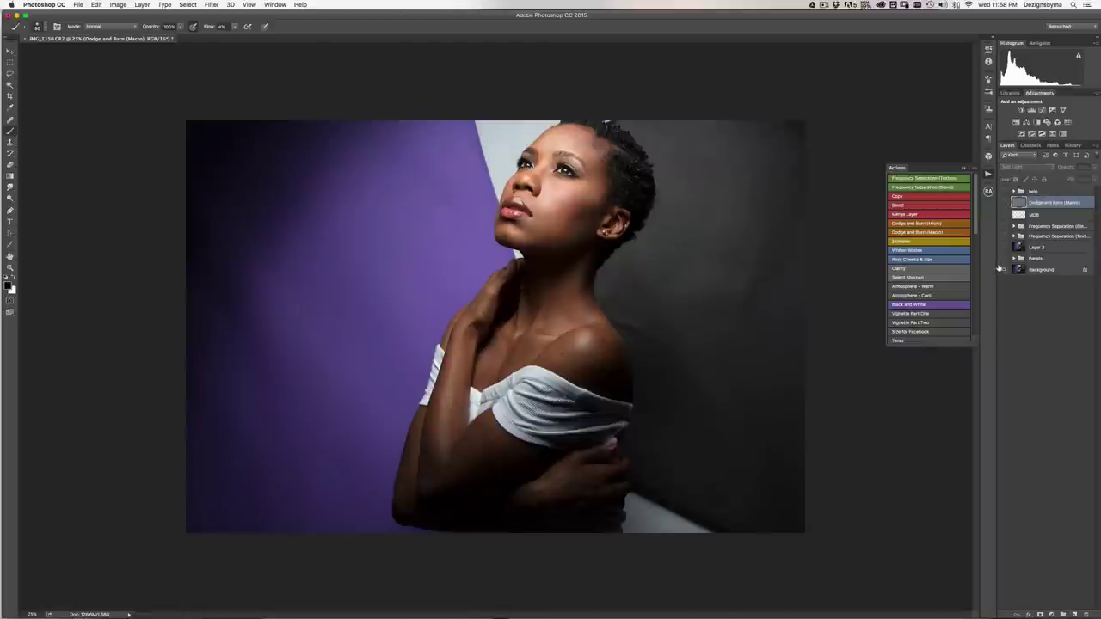
{"action": "left_click", "coordinate": [1001, 269], "text": "alt"}
{"action": "left_click", "coordinate": [1001, 269], "text": "alt"}
{"action": "left_click", "coordinate": [1001, 270], "text": "alt"}
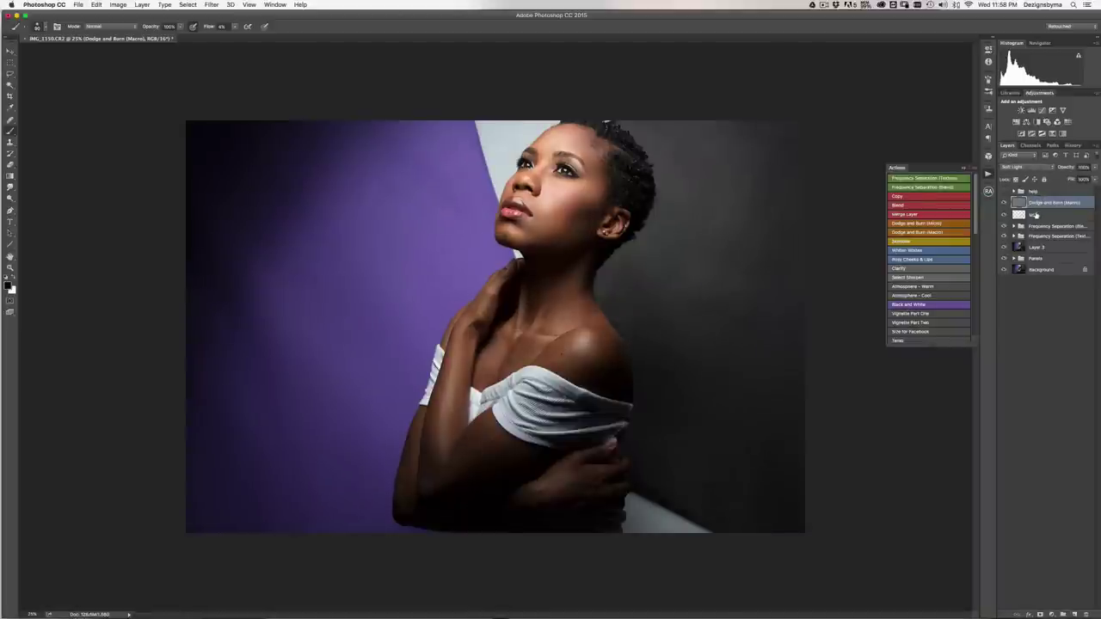
- Examine the retouched face and shoulders in colour up close, and view the whole portrait again
{"action": "key", "text": "super+equal"}
{"action": "key", "text": "super+equal"}
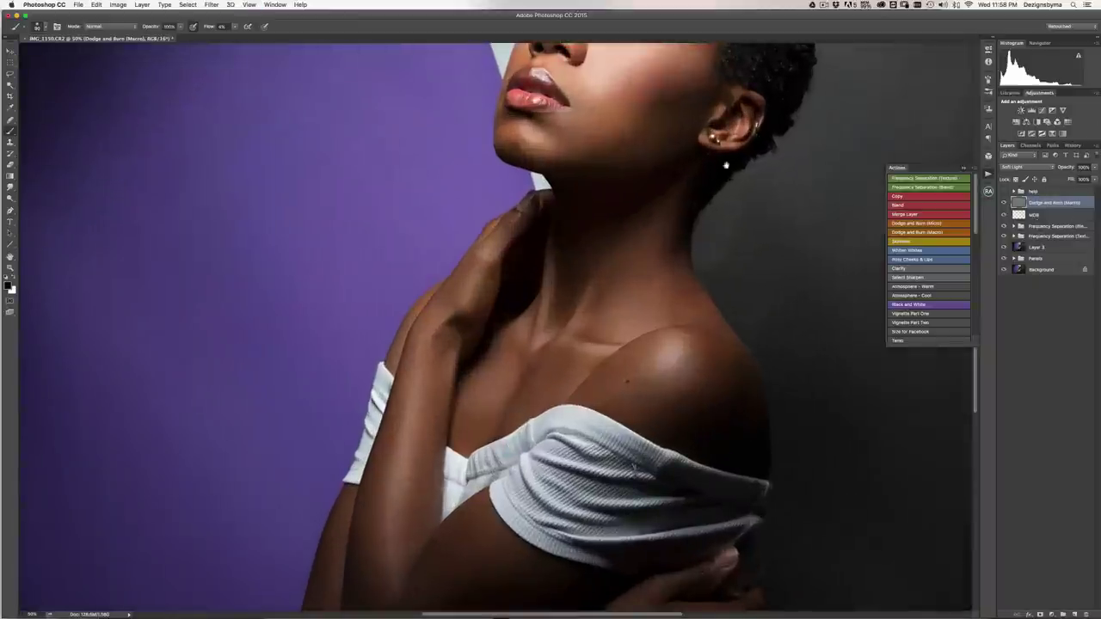
{"action": "left_click_drag", "start_coordinate": [726, 165], "coordinate": [701, 285]}
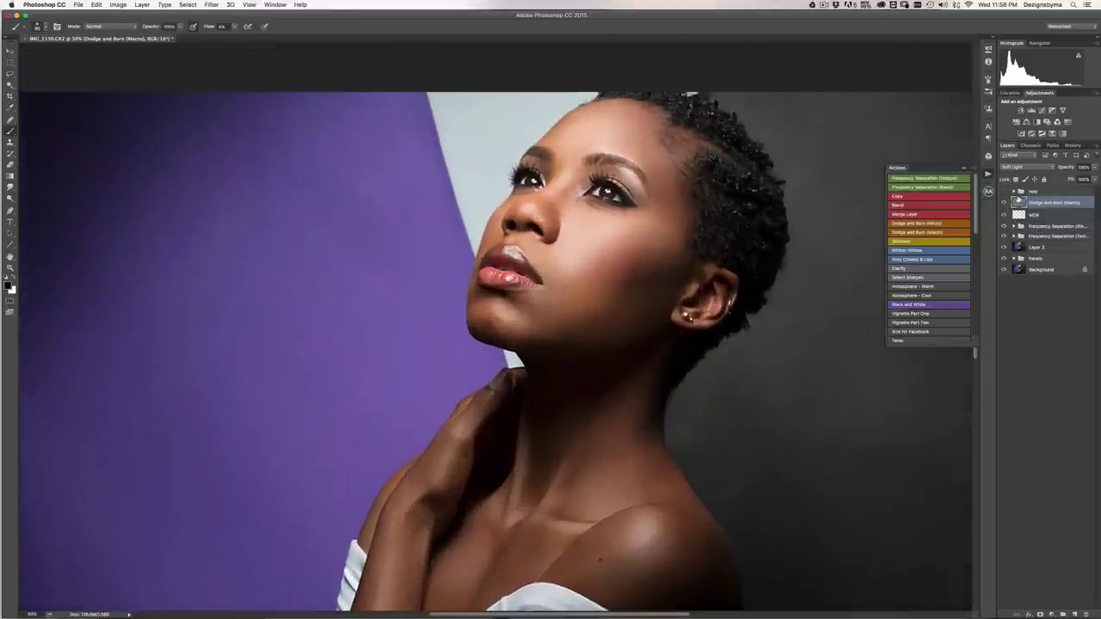
{"action": "key", "text": "super+equal"}
{"action": "key", "text": "super+3"}
{"action": "key", "text": "super+2"}
{"action": "left_click_drag", "start_coordinate": [752, 204], "coordinate": [732, 237]}
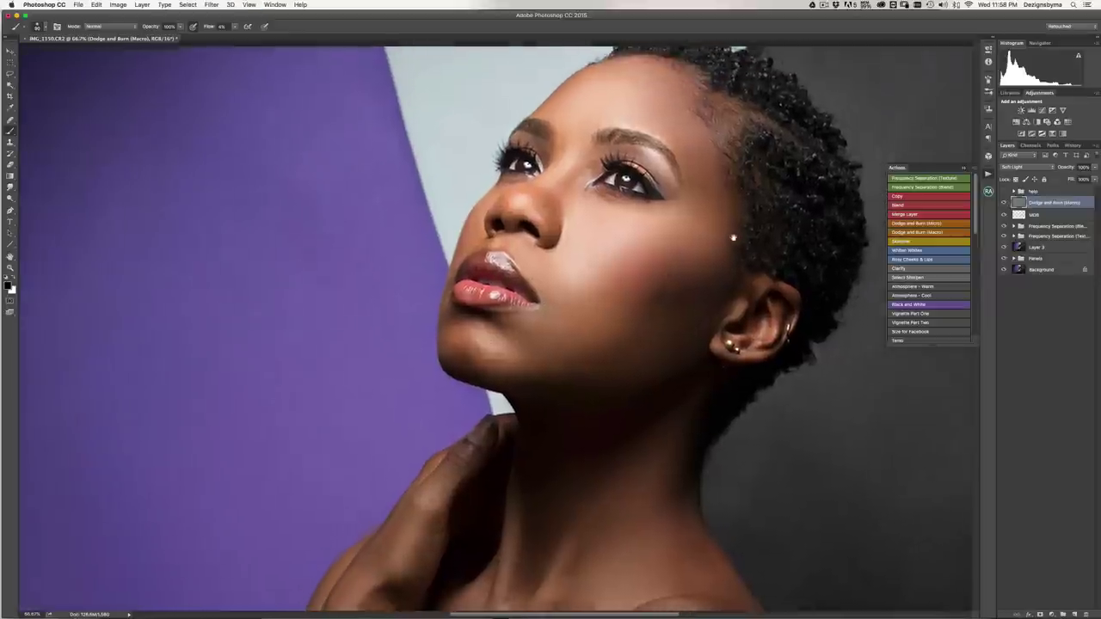
{"action": "key", "text": "super+minus"}
{"action": "key", "text": "super+minus"}
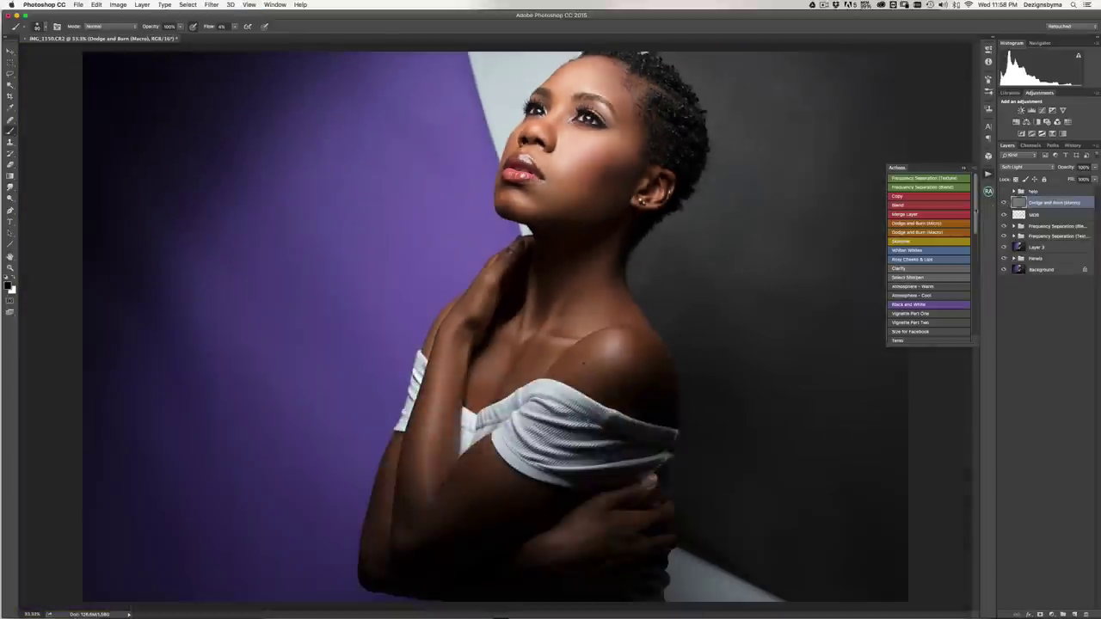
- Inspect the skin on the chest, hand and face at 100% zoom, and return to the whole portrait
{"action": "key", "text": "super+equal"}
{"action": "key", "text": "super+equal"}
{"action": "key", "text": "super+equal"}
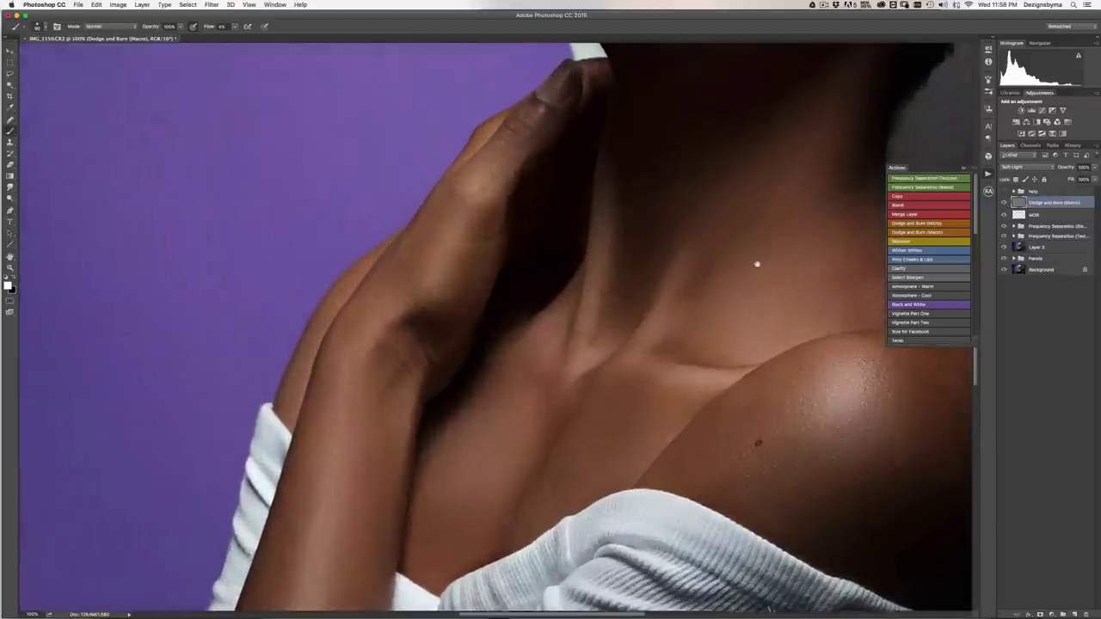
{"action": "left_click_drag", "start_coordinate": [757, 264], "coordinate": [678, 612]}
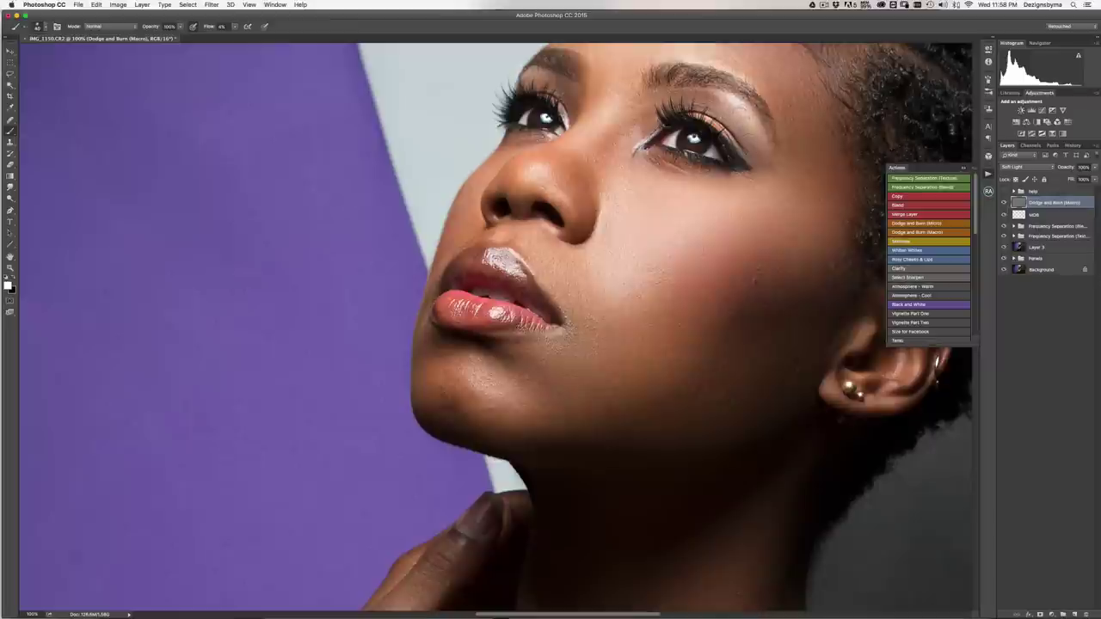
{"action": "key", "text": "super+minus"}
{"action": "key", "text": "super+minus"}
{"action": "key", "text": "super+minus"}
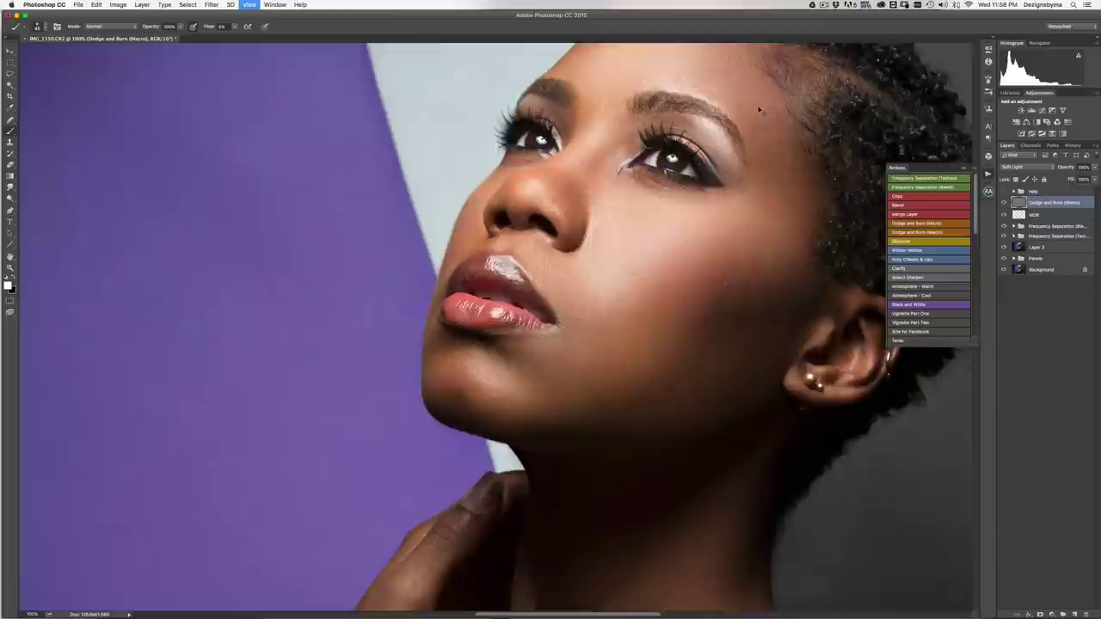
{"action": "key", "text": "super+minus"}
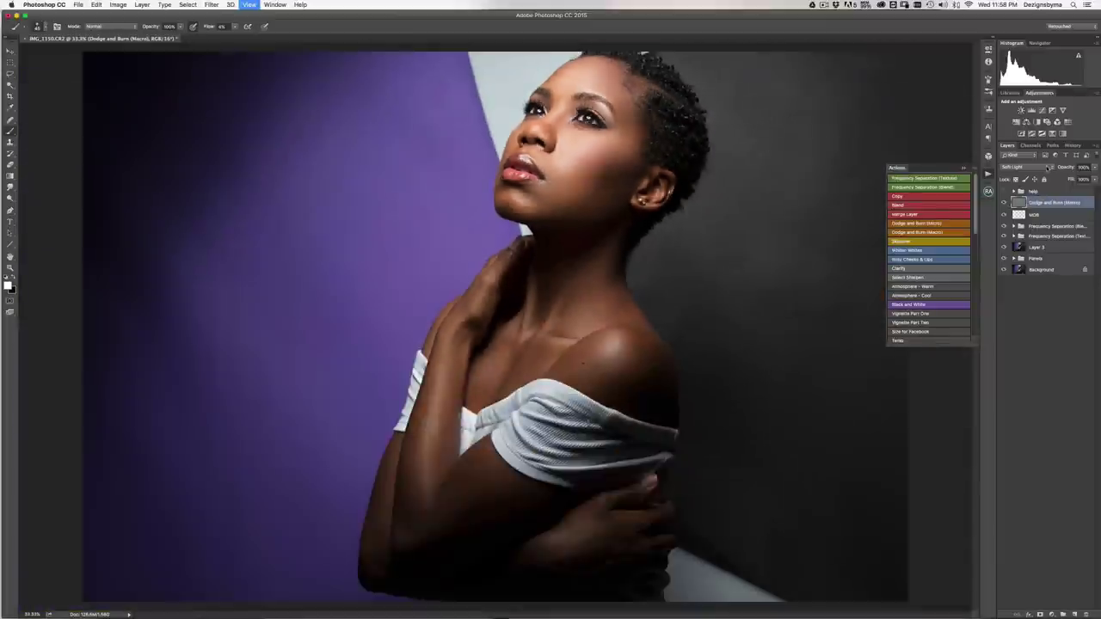
{"action": "key", "text": "super+plus"}
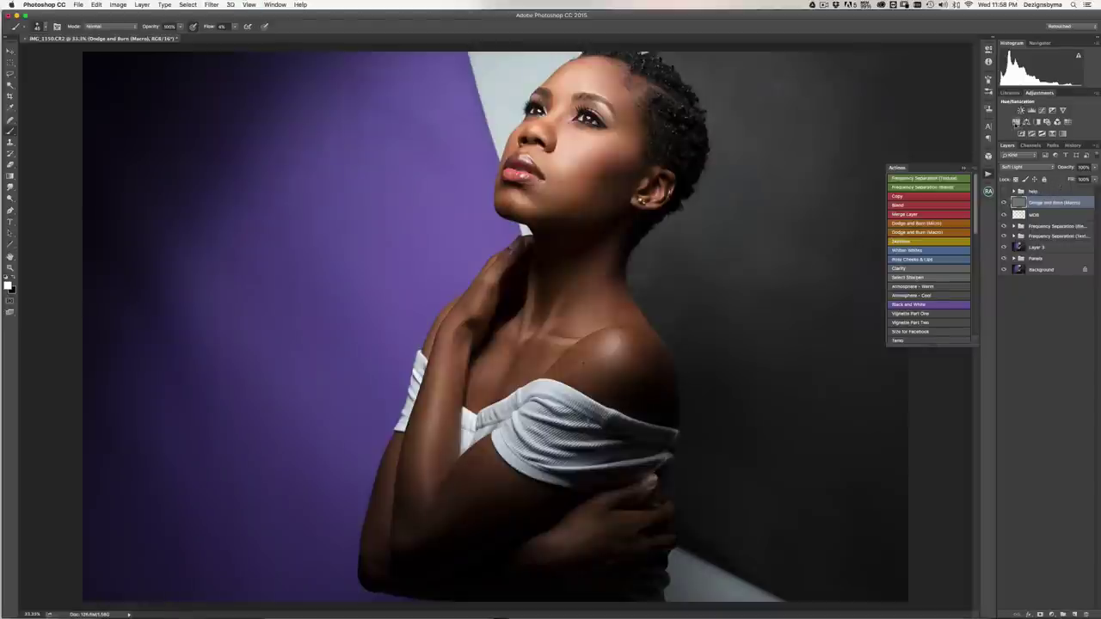
- Add a Hue/Saturation adjustment layer and lower the saturation of the reds sampled from the subject's face to -11
{"action": "left_click", "coordinate": [1016, 122]}
{"action": "left_click", "coordinate": [893, 80]}
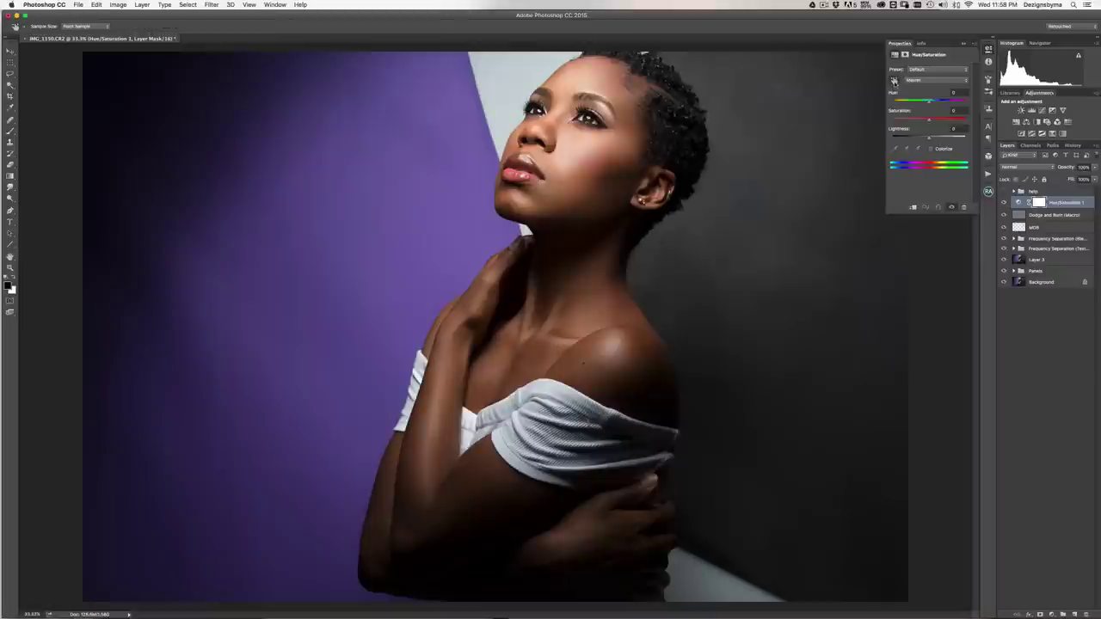
{"action": "left_click", "coordinate": [610, 141]}
{"action": "left_click_drag", "start_coordinate": [604, 148], "coordinate": [602, 149]}
{"action": "key", "text": "super+minus"}
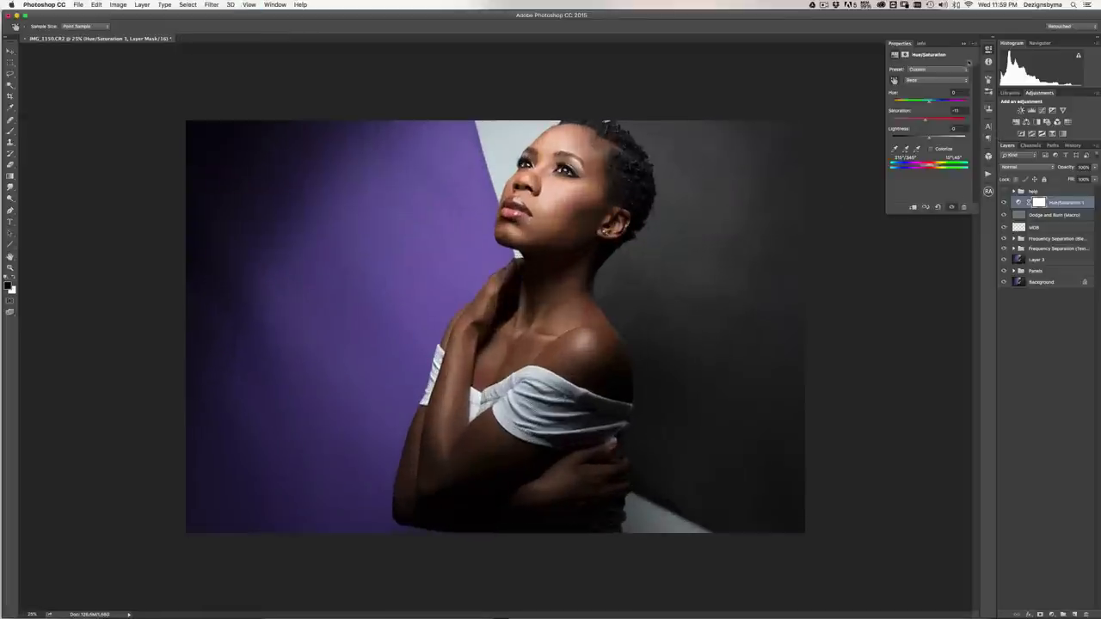
{"action": "left_click", "coordinate": [964, 44]}
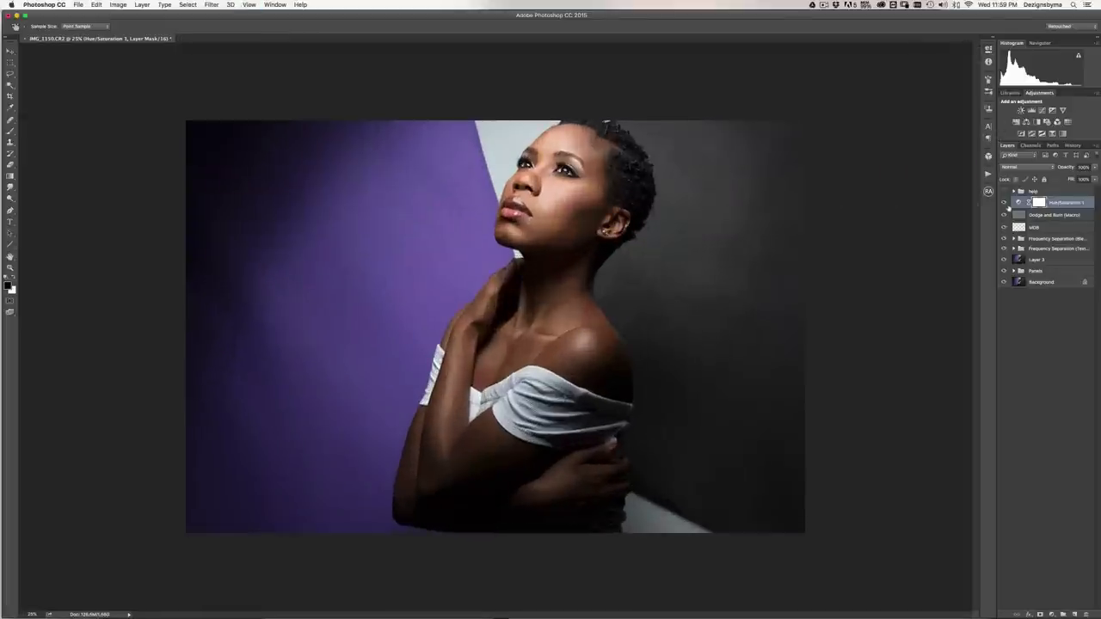
- Compare the portrait with and without the Hue/Saturation layer at different zoom levels
{"action": "left_click", "coordinate": [1004, 202]}
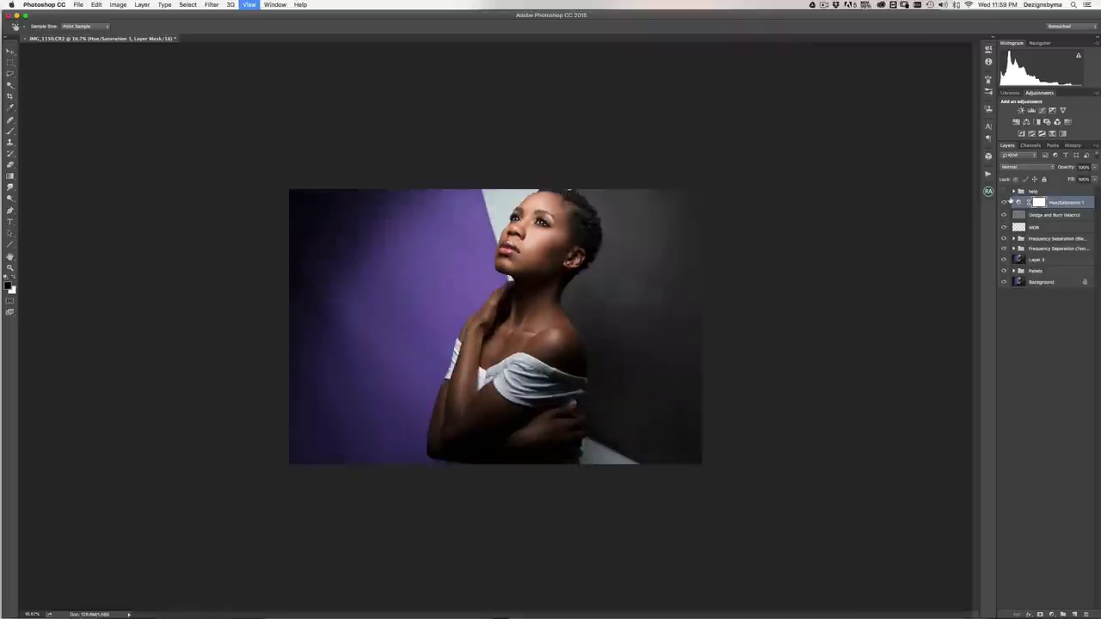
{"action": "left_click", "coordinate": [1005, 202]}
{"action": "key", "text": "super+equal"}
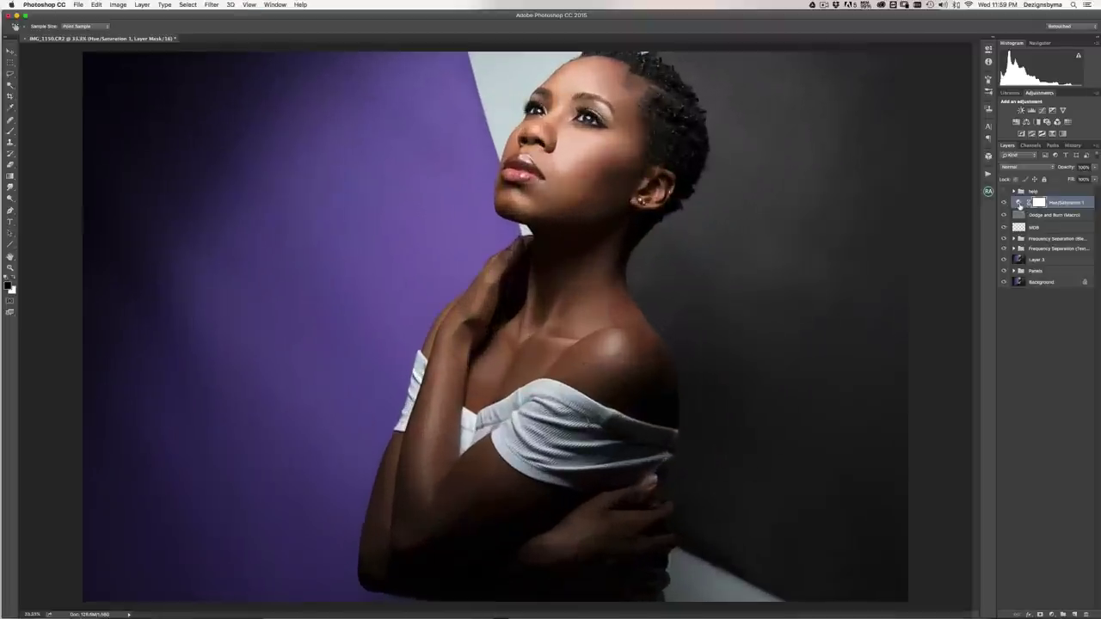
{"action": "key", "text": "super+minus"}
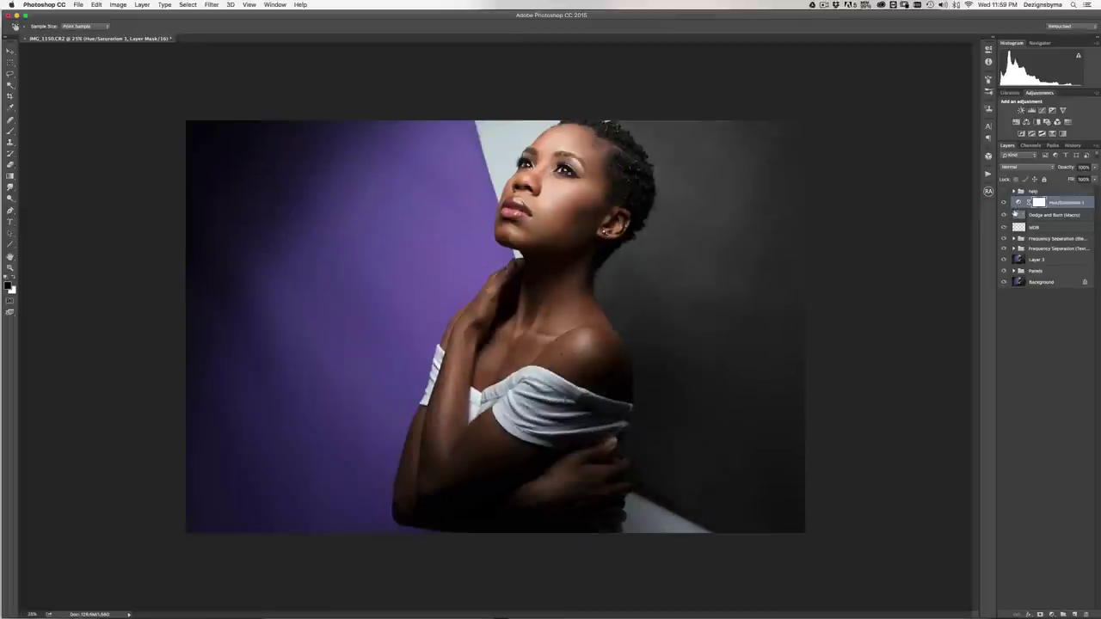
{"action": "key", "text": "super+equal"}
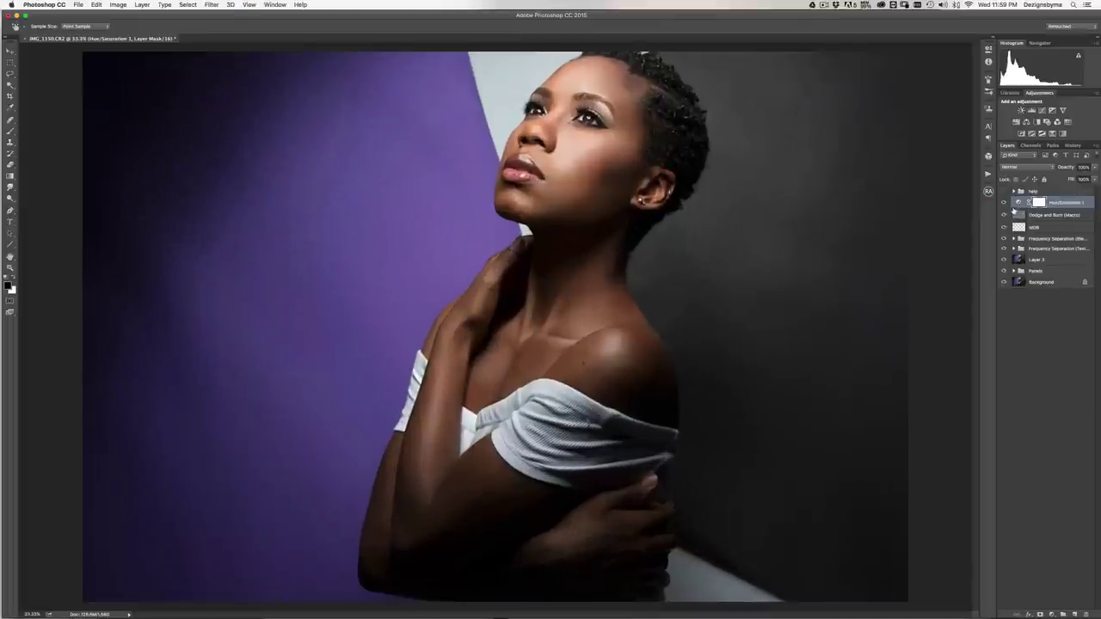
- Add a Black & White adjustment layer in Multiply blend mode and reduce its fill to about 20%
{"action": "left_click", "coordinate": [1037, 125]}
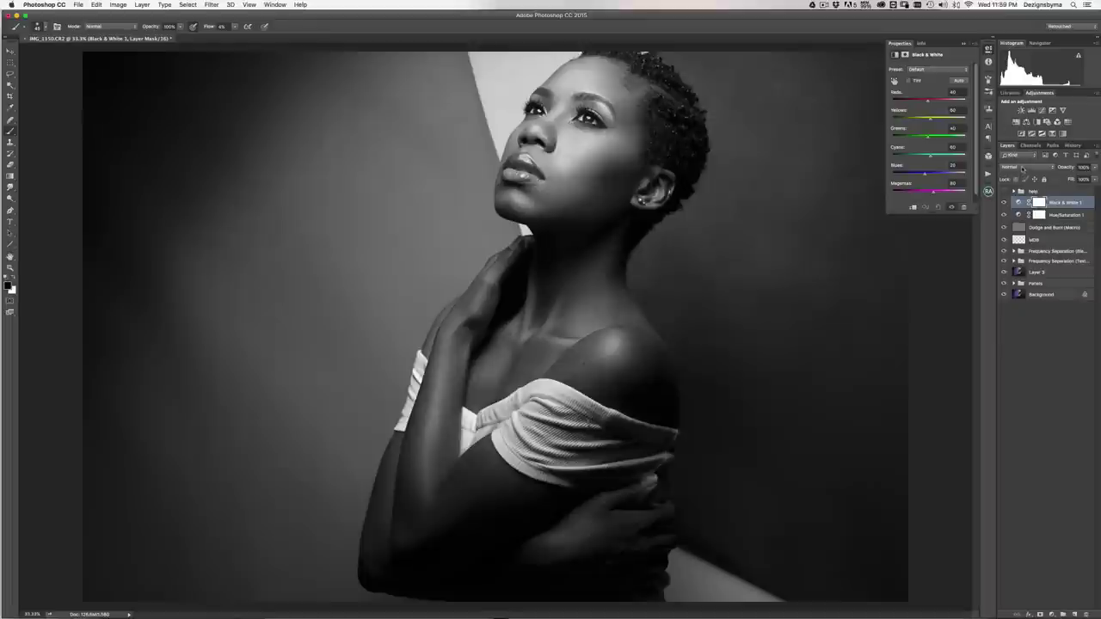
{"action": "left_click", "coordinate": [1022, 170]}
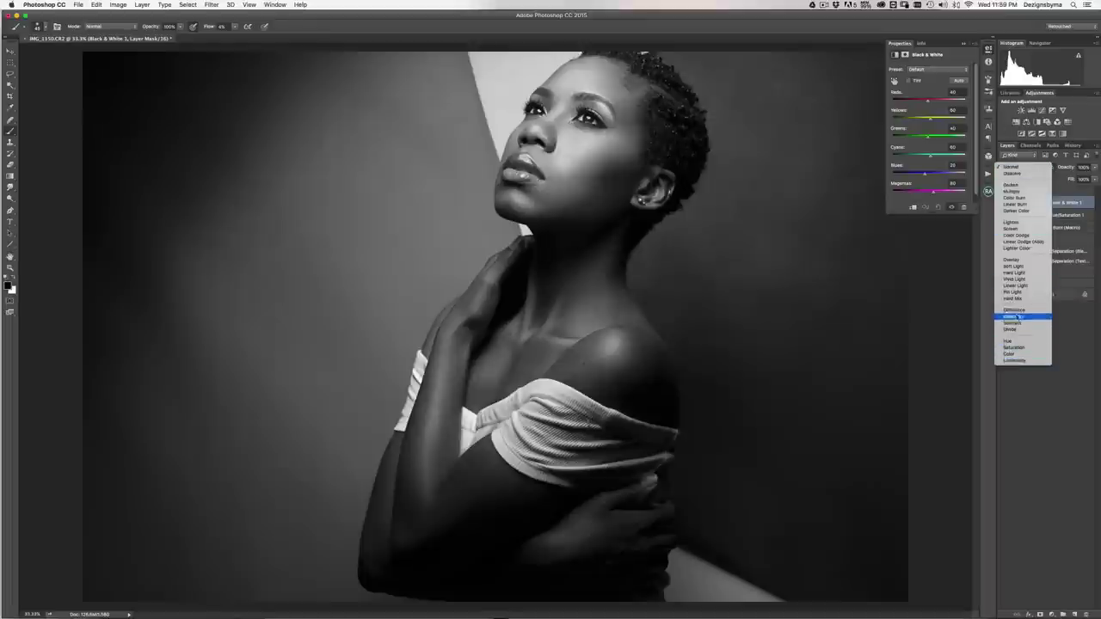
{"action": "left_click", "coordinate": [1017, 192]}
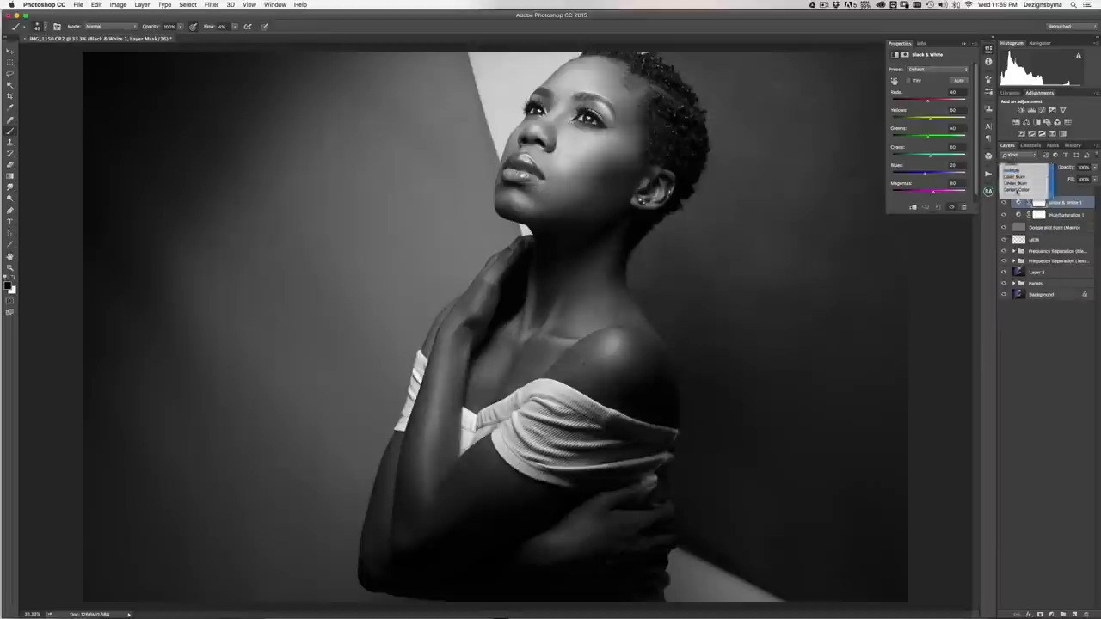
{"action": "key", "text": "super+equal"}
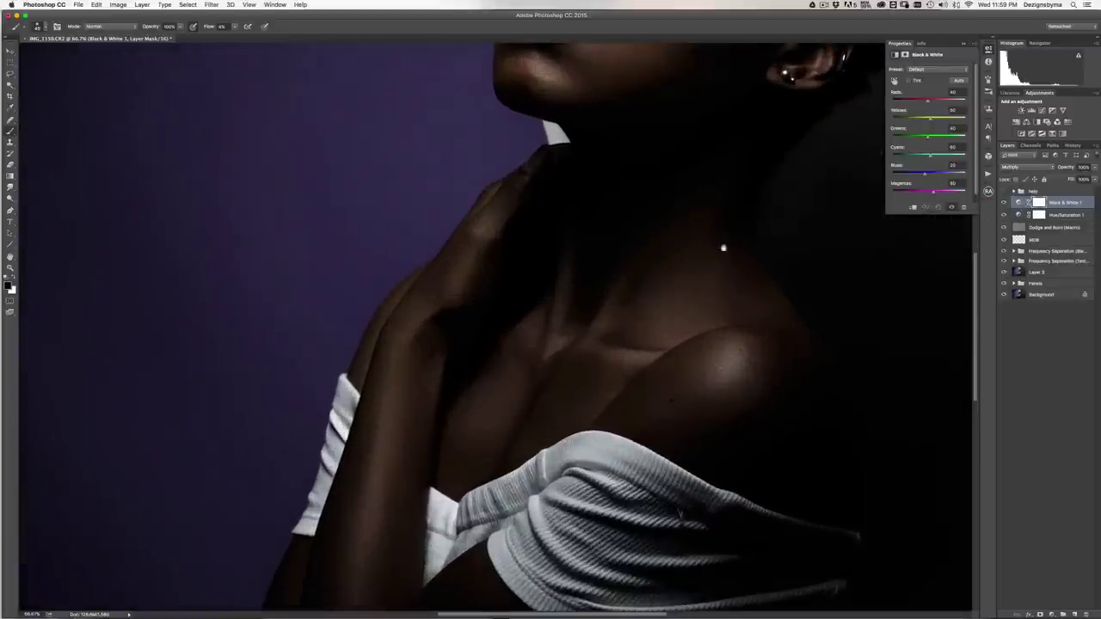
{"action": "left_click_drag", "start_coordinate": [722, 246], "coordinate": [690, 372]}
{"action": "key", "text": "super+minus"}
{"action": "key", "text": "super+0"}
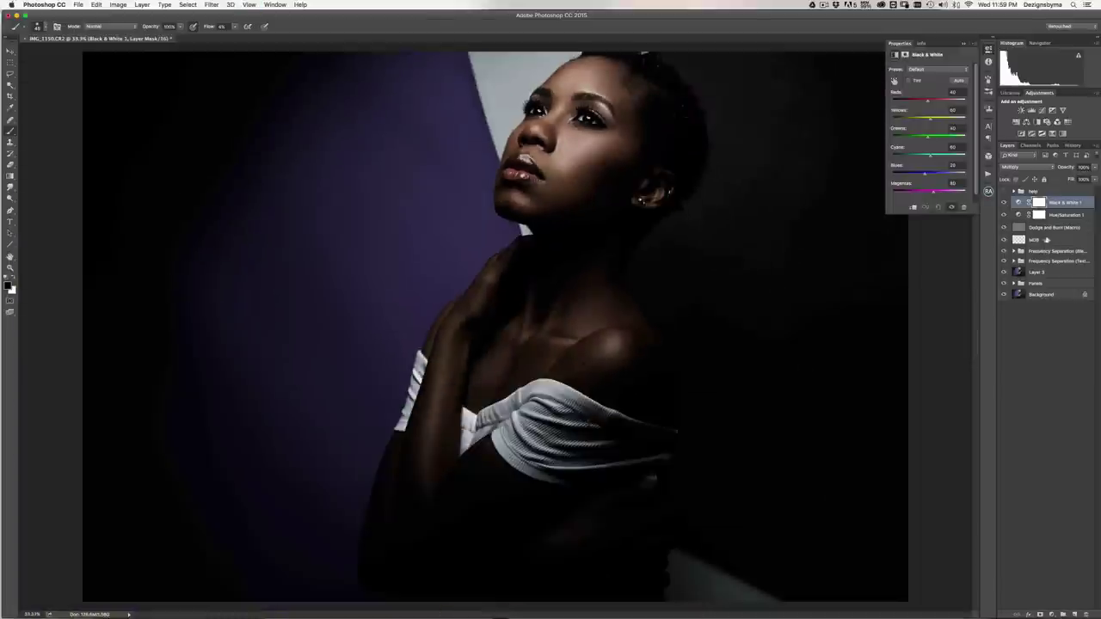
{"action": "left_click", "coordinate": [1069, 180]}
{"action": "left_click_drag", "start_coordinate": [1049, 180], "coordinate": [1047, 179]}
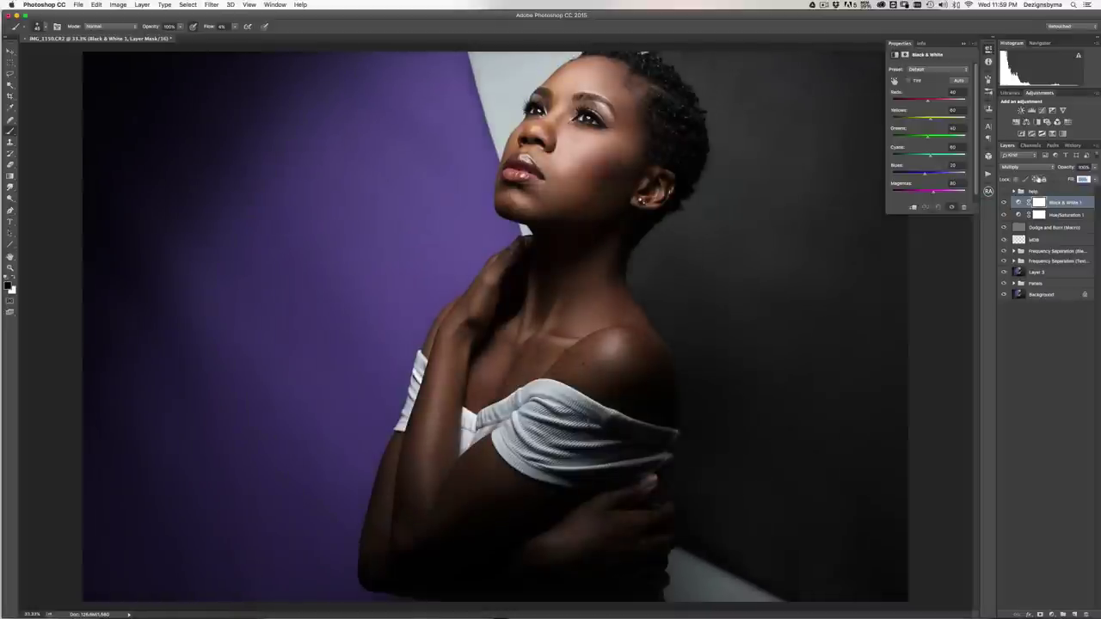
- Compare the portrait with and without the multiplied Black & White layer at several zoom levels
{"action": "left_click", "coordinate": [1003, 203]}
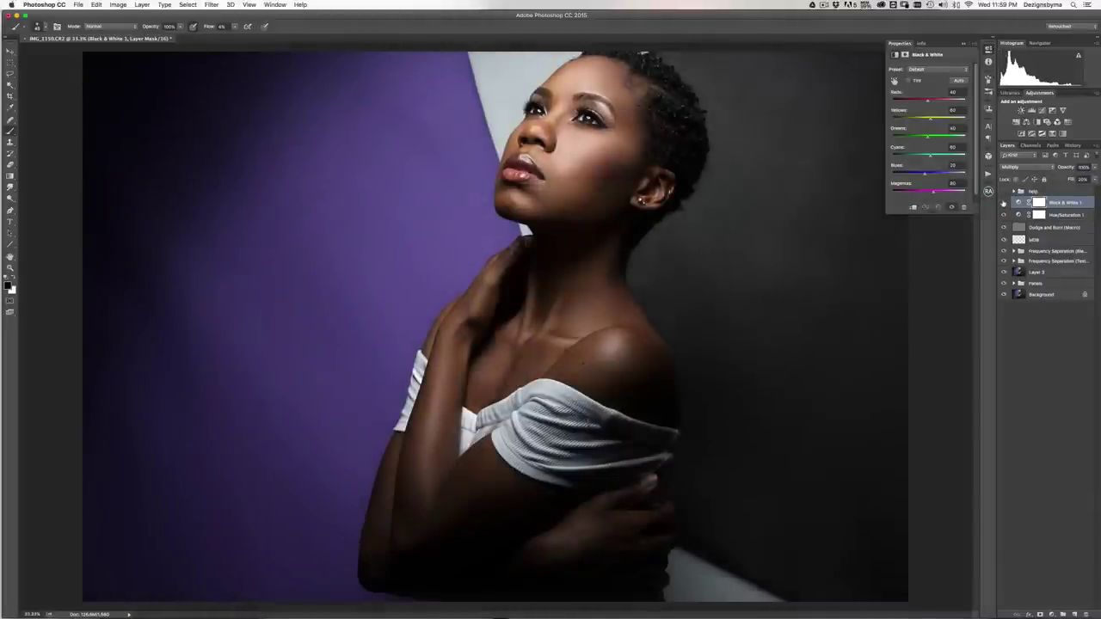
{"action": "left_click", "coordinate": [1004, 203]}
{"action": "key", "text": "super+minus"}
{"action": "key", "text": "super+minus"}
{"action": "key", "text": "super+plus"}
{"action": "key", "text": "super+plus"}
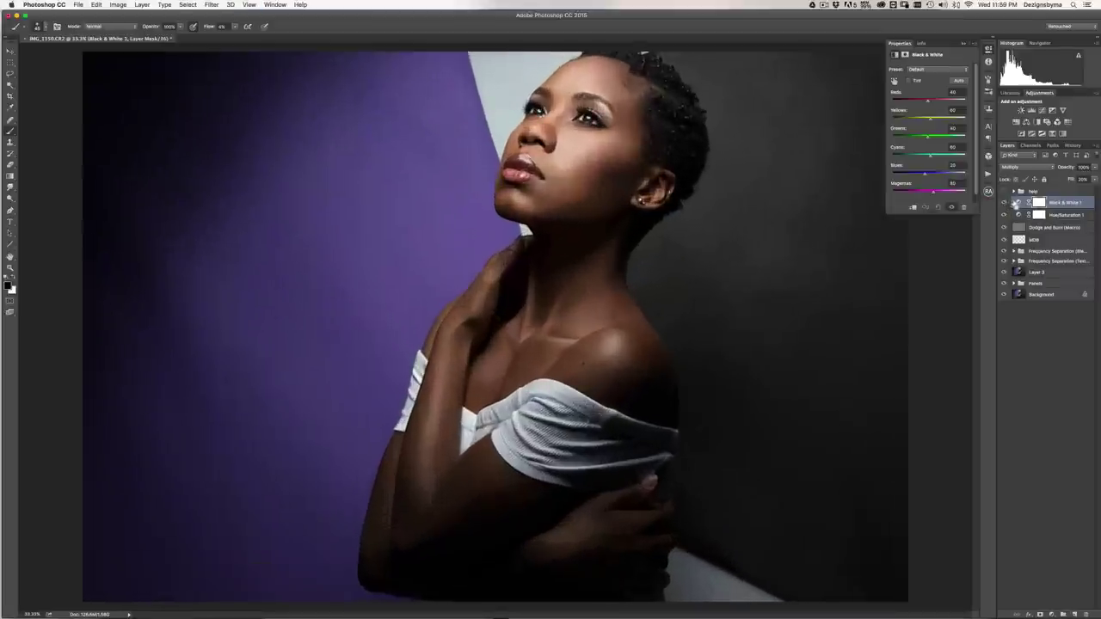
{"action": "key", "text": "super+minus"}
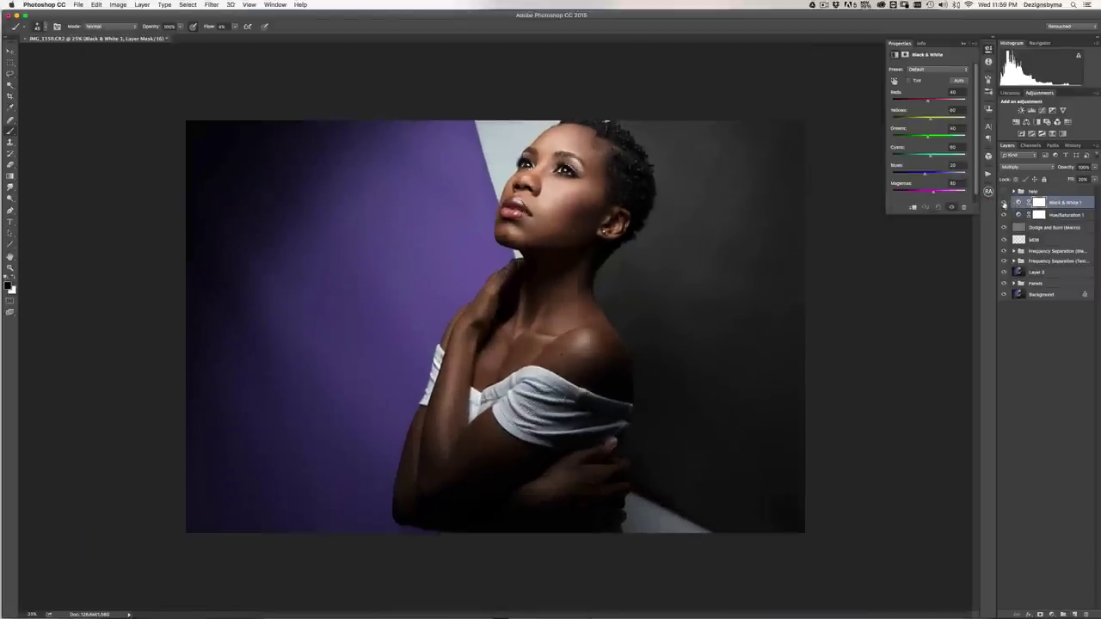
{"action": "left_click", "coordinate": [1003, 204]}
{"action": "left_click", "coordinate": [1003, 203]}
- Paint black on the Black & White layer's mask over the grey backdrop, using a large brush at 100% flow
{"action": "key", "text": "x"}
{"action": "left_click_drag", "start_coordinate": [210, 28], "coordinate": [246, 35]}
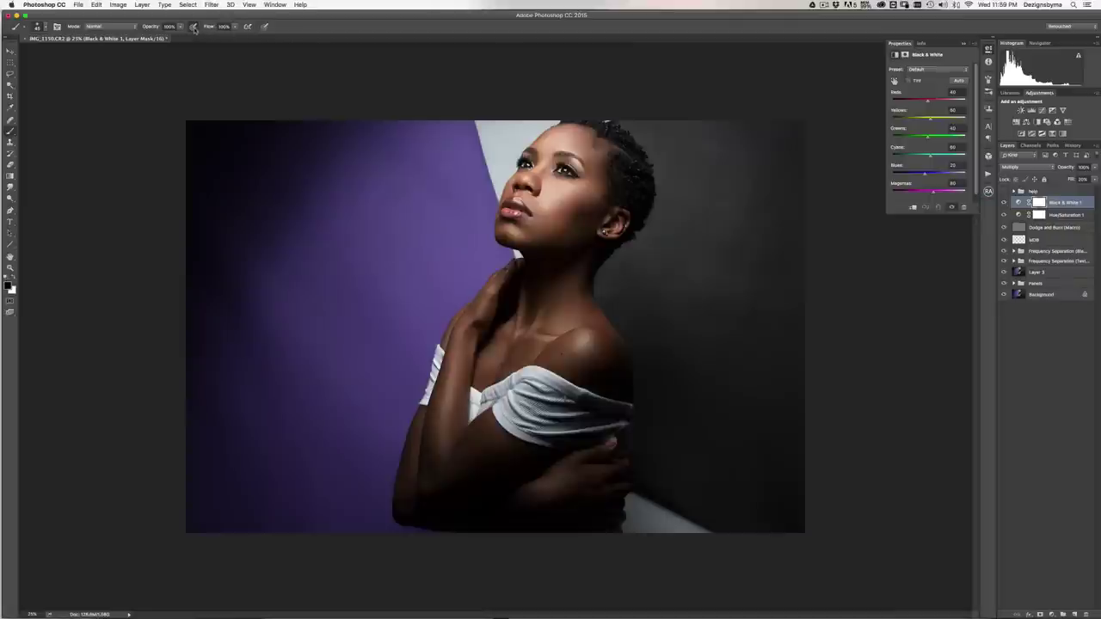
{"action": "key", "text": "bracketright"}
{"action": "key", "text": "bracketright"}
{"action": "key", "text": "bracketright"}
{"action": "key", "text": "bracketright"}
{"action": "key", "text": "bracketright"}
{"action": "key", "text": "bracketright"}
{"action": "key", "text": "bracketright"}
{"action": "key", "text": "bracketright"}
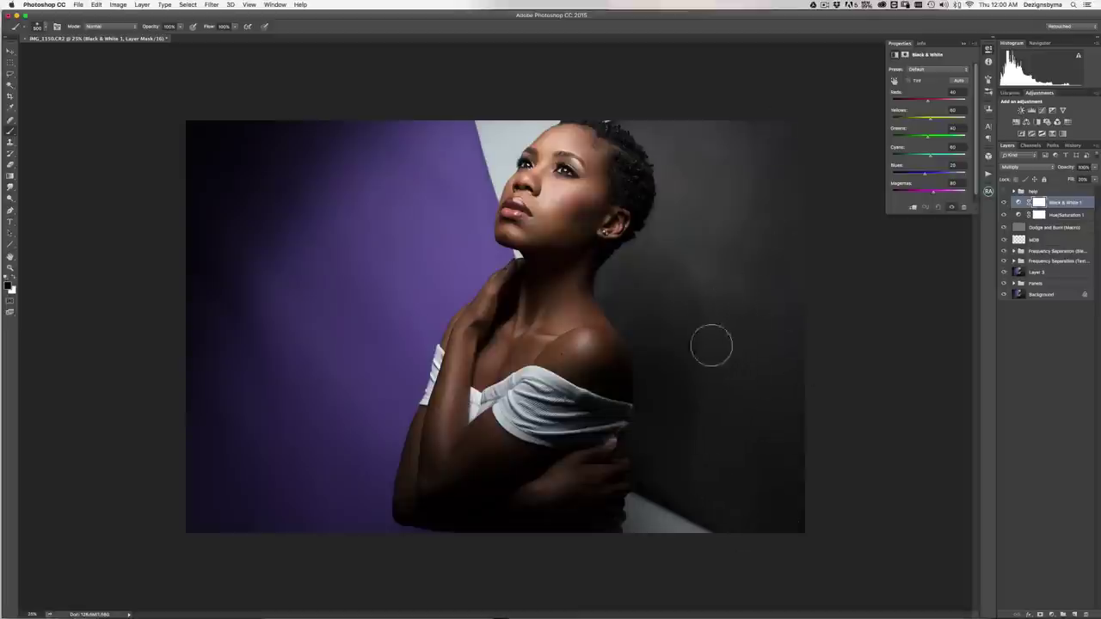
{"action": "key", "text": "bracketleft"}
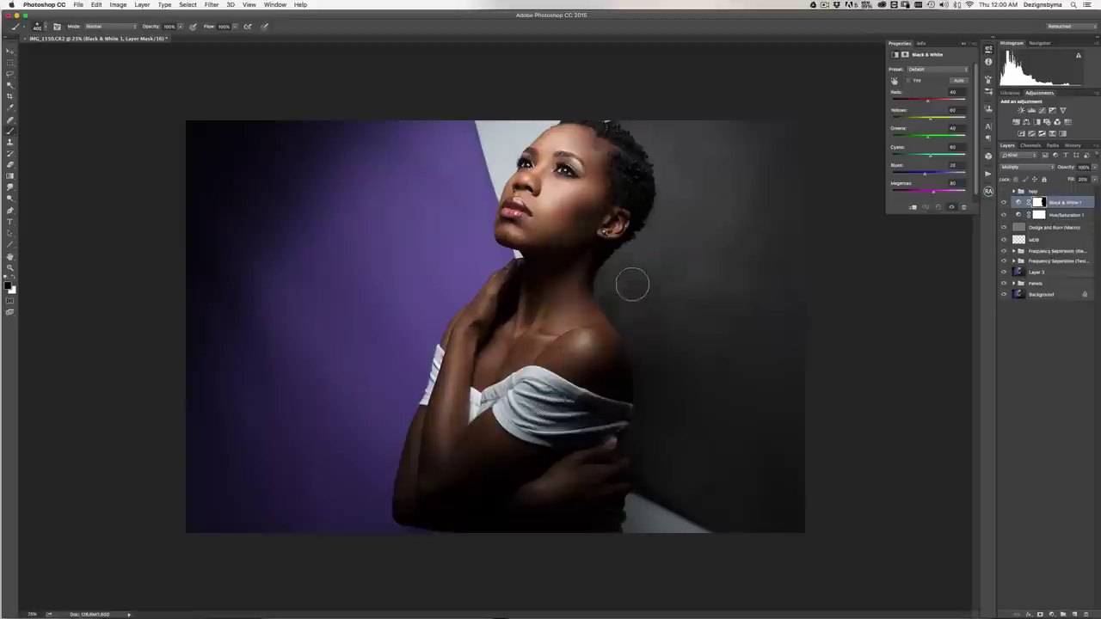
- Mask the Black & White effect off the purple backdrop, adjusting the brush size for the areas close to the subject
{"action": "key", "text": "bracketleft"}
{"action": "key", "text": "bracketleft"}
{"action": "key", "text": "bracketright"}
{"action": "key", "text": "bracketright"}
{"action": "mouse_move", "coordinate": [470, 119]}
{"action": "left_mouse_down"}
{"action": "mouse_move", "coordinate": [469, 179]}
{"action": "mouse_move", "coordinate": [452, 138]}
{"action": "mouse_move", "coordinate": [462, 242]}
{"action": "mouse_move", "coordinate": [406, 271]}
{"action": "mouse_move", "coordinate": [386, 268]}
{"action": "mouse_move", "coordinate": [319, 347]}
{"action": "mouse_move", "coordinate": [302, 335]}
{"action": "mouse_move", "coordinate": [267, 409]}
{"action": "mouse_move", "coordinate": [234, 443]}
{"action": "mouse_move", "coordinate": [215, 508]}
{"action": "mouse_move", "coordinate": [182, 539]}
{"action": "mouse_move", "coordinate": [199, 511]}
{"action": "mouse_move", "coordinate": [219, 246]}
{"action": "left_mouse_up"}
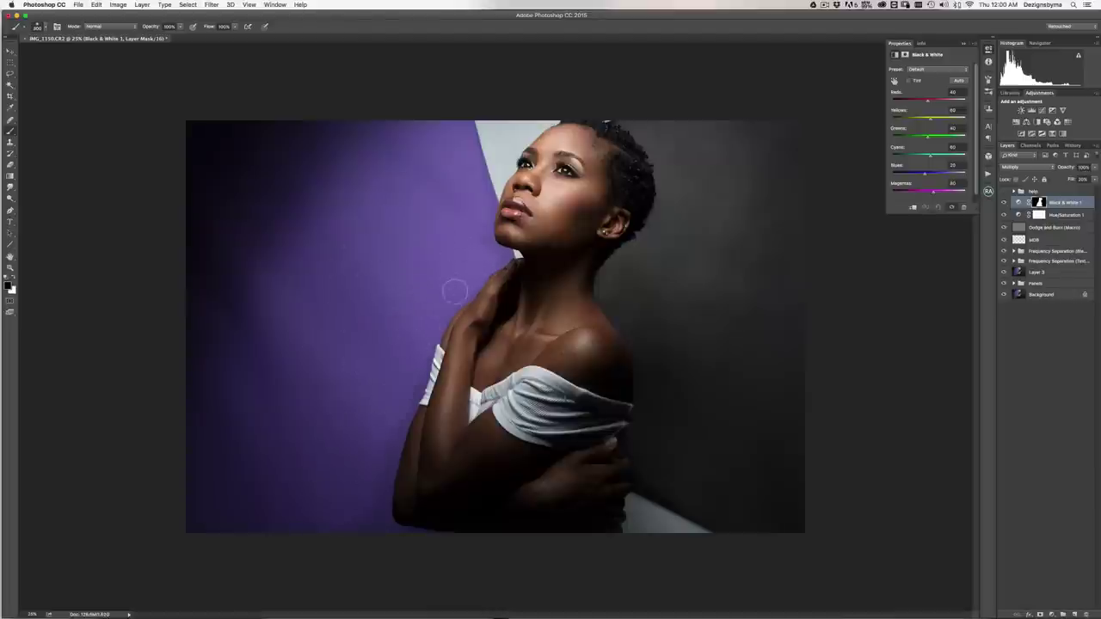
- Refine the Black & White mask on the purple backdrop along the subject's face and arms, varying the brush size
{"action": "key", "text": "bracketleft"}
{"action": "key", "text": "bracketleft"}
{"action": "key", "text": "bracketleft"}
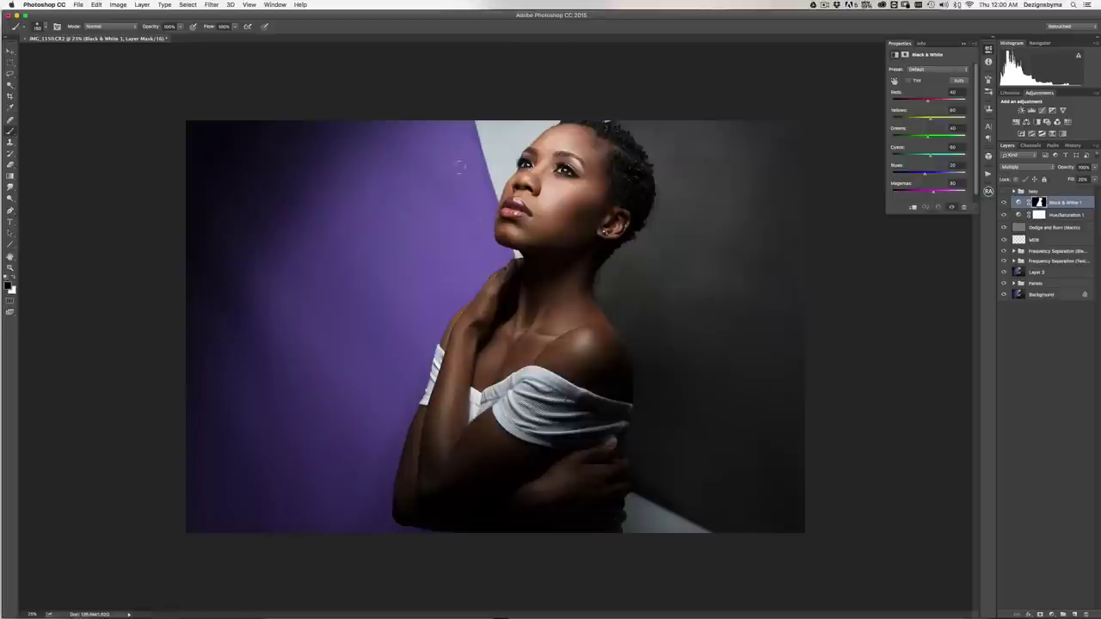
{"action": "key", "text": "bracketright"}
{"action": "key", "text": "bracketright"}
{"action": "key", "text": "bracketright"}
{"action": "key", "text": "bracketleft"}
{"action": "key", "text": "bracketleft"}
{"action": "key", "text": "bracketleft"}
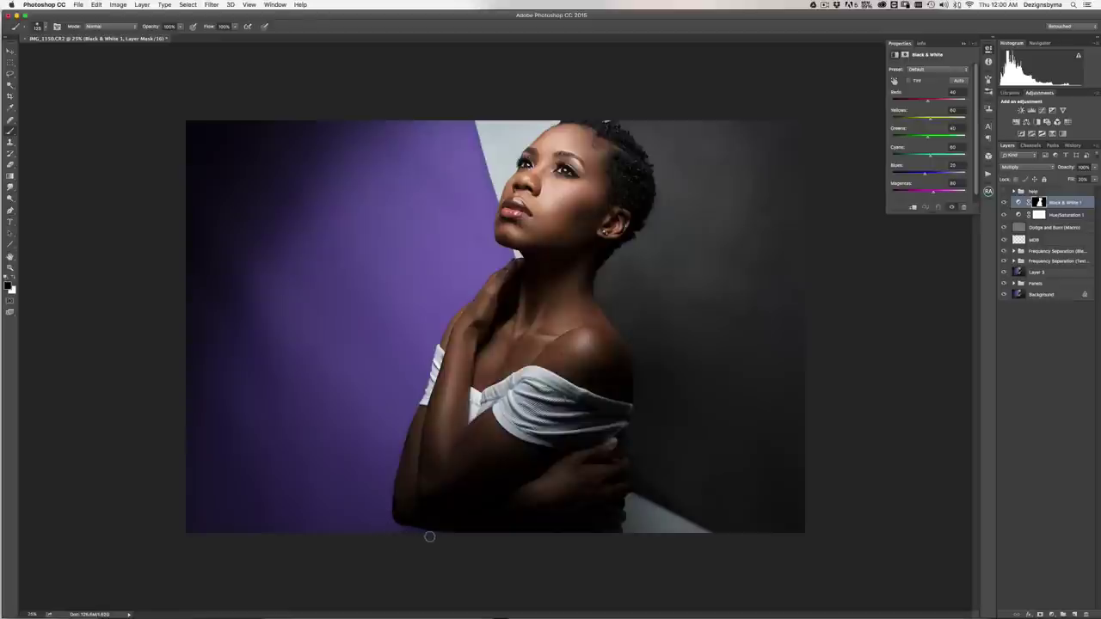
{"action": "key", "text": "bracketright"}
{"action": "key", "text": "bracketright"}
{"action": "key", "text": "bracketright"}
- Compare the portrait with and without the masked Black & White layer, and set that layer's fill to 7%
{"action": "key", "text": "super+minus"}
{"action": "key", "text": "super+minus"}
{"action": "key", "text": "super+plus"}
{"action": "key", "text": "super+plus"}
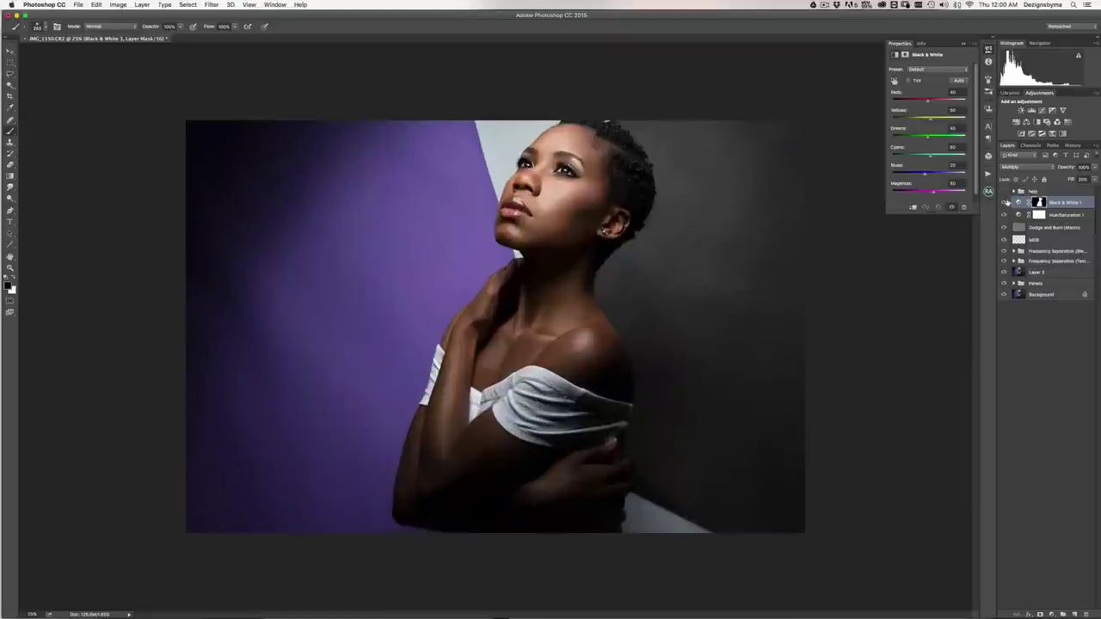
{"action": "left_click", "coordinate": [1004, 203]}
{"action": "left_click", "coordinate": [1004, 203]}
{"action": "left_click", "coordinate": [1004, 203]}
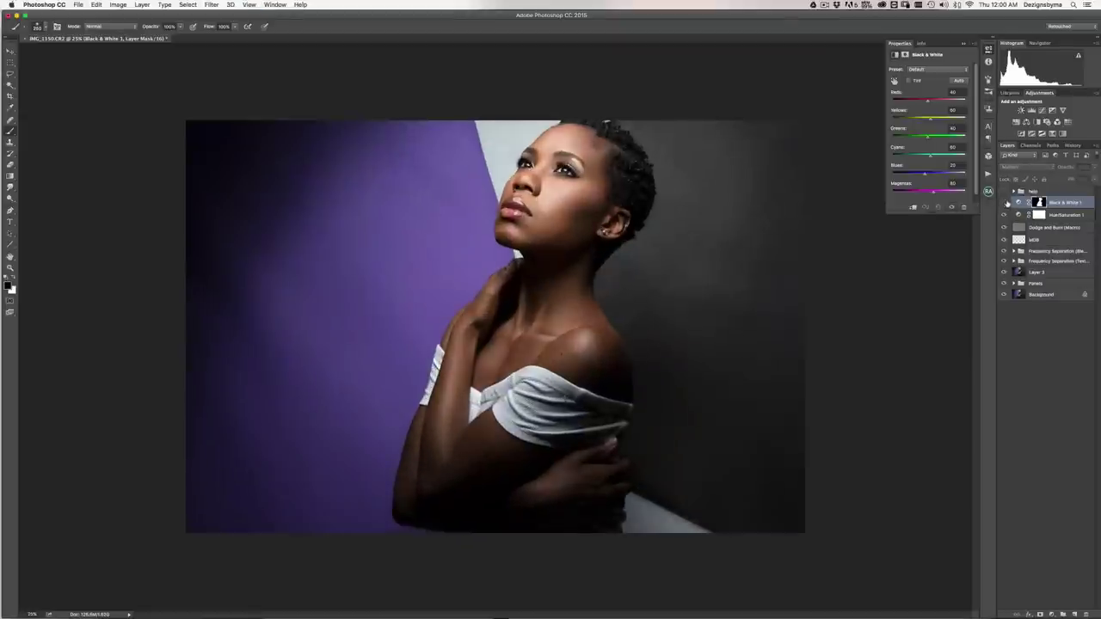
{"action": "left_click", "coordinate": [1004, 203]}
{"action": "left_click", "coordinate": [1004, 203]}
{"action": "left_click", "coordinate": [1003, 203]}
{"action": "left_click", "coordinate": [1071, 180]}
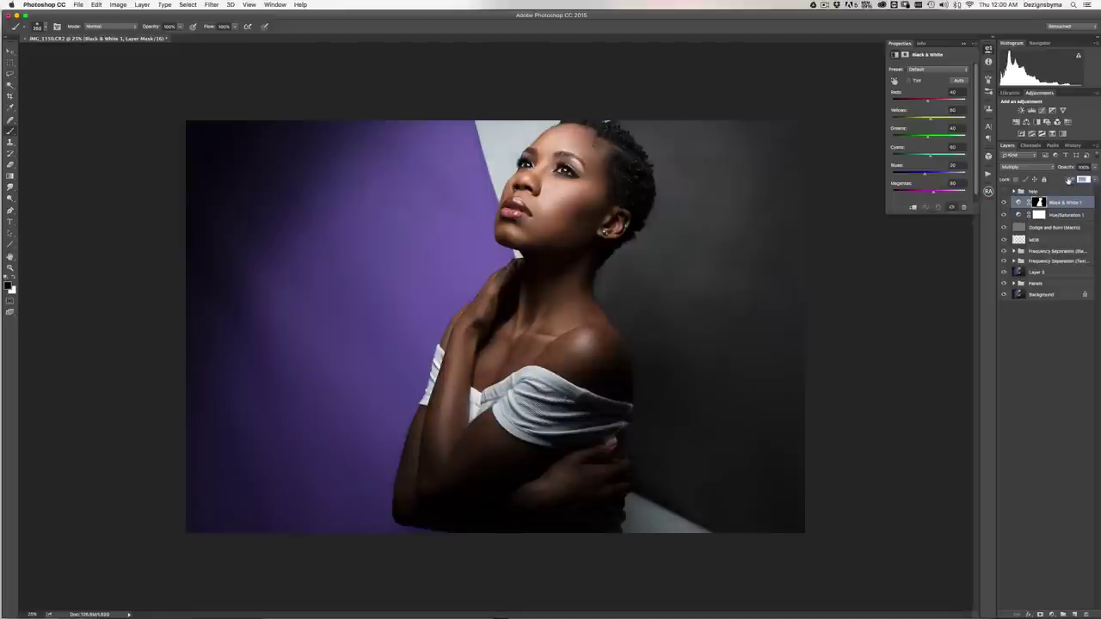
{"action": "type", "text": "75"}
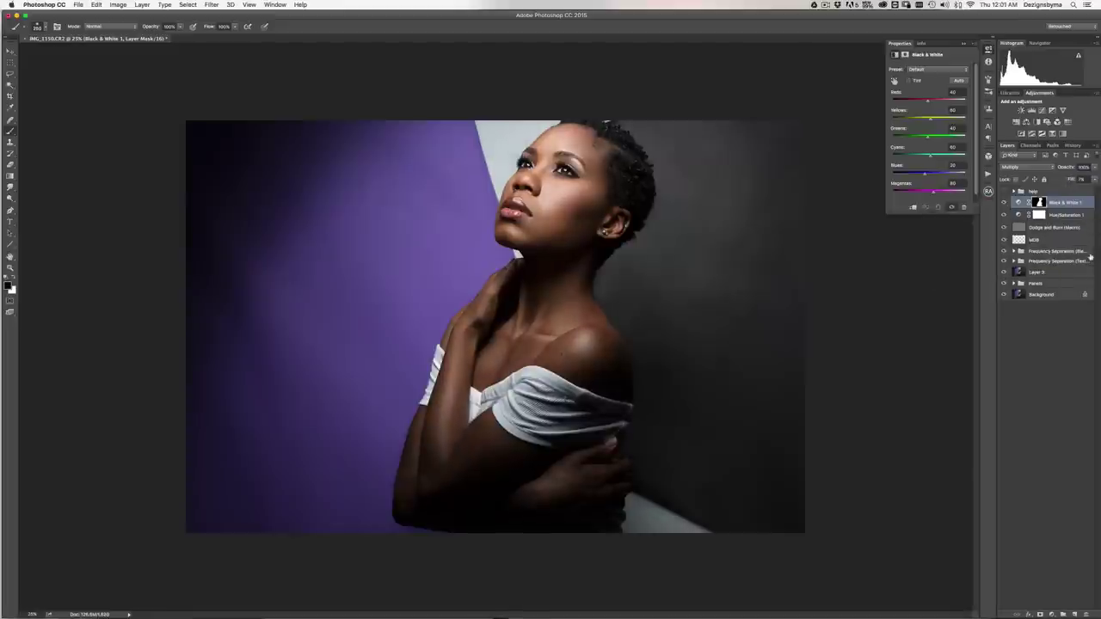
- Group the Dodge and Burn (Macro) layer with the layer directly below it, and name the group DB
{"action": "left_click", "coordinate": [1070, 229]}
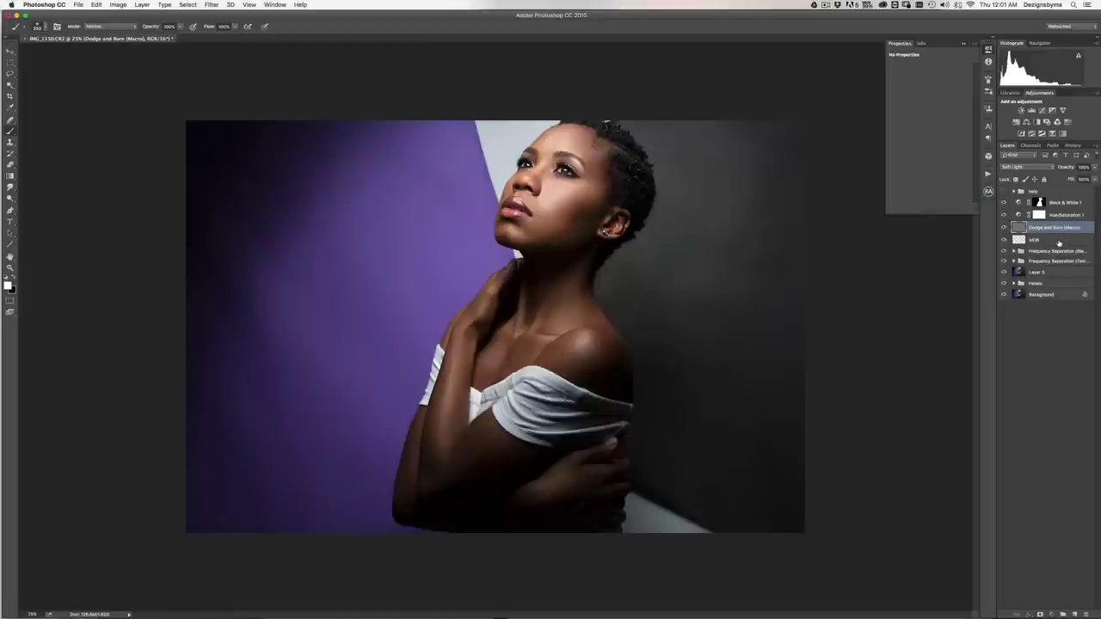
{"action": "left_click", "coordinate": [1061, 240], "text": "shift"}
{"action": "key", "text": "super+g"}
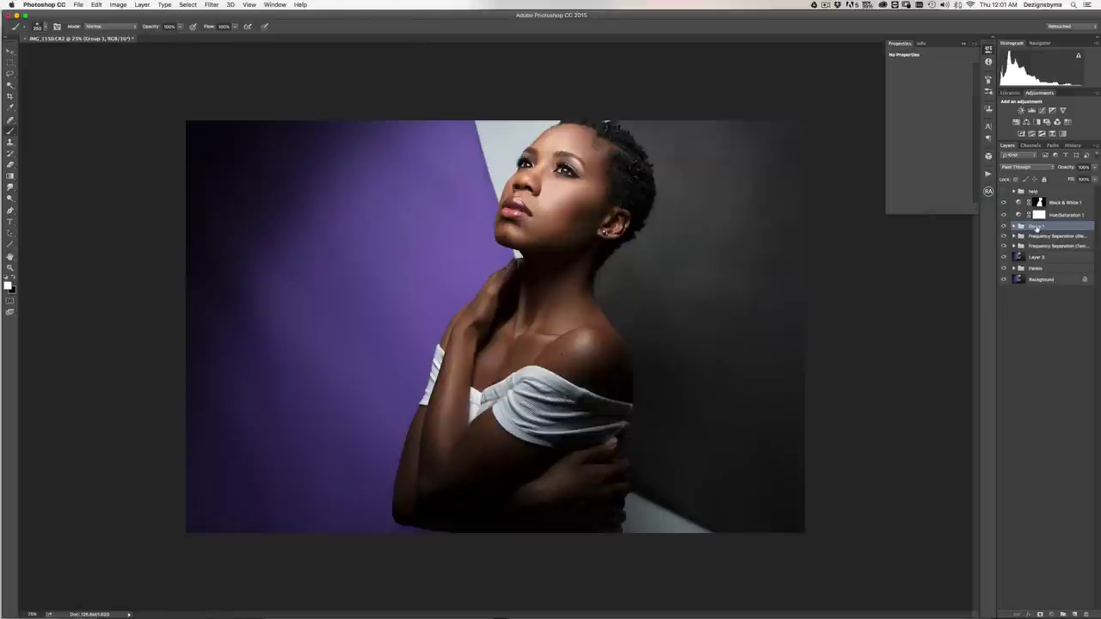
{"action": "double_click", "coordinate": [1036, 226]}
{"action": "type", "text": "DB"}
{"action": "key", "text": "Return"}
- Group the Black & White 1 and Hue/Saturation 1 adjustment layers, and name the group Skin Color
{"action": "left_click", "coordinate": [1081, 215]}
{"action": "left_click", "coordinate": [1084, 204], "text": "shift"}
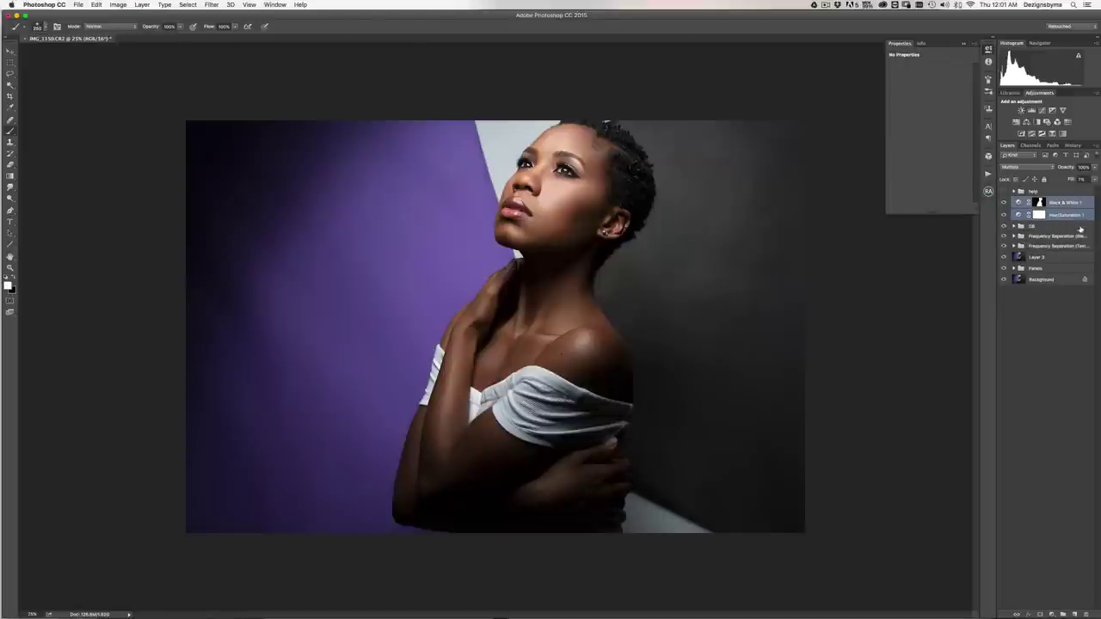
{"action": "key", "text": "super+g"}
{"action": "double_click", "coordinate": [1037, 201]}
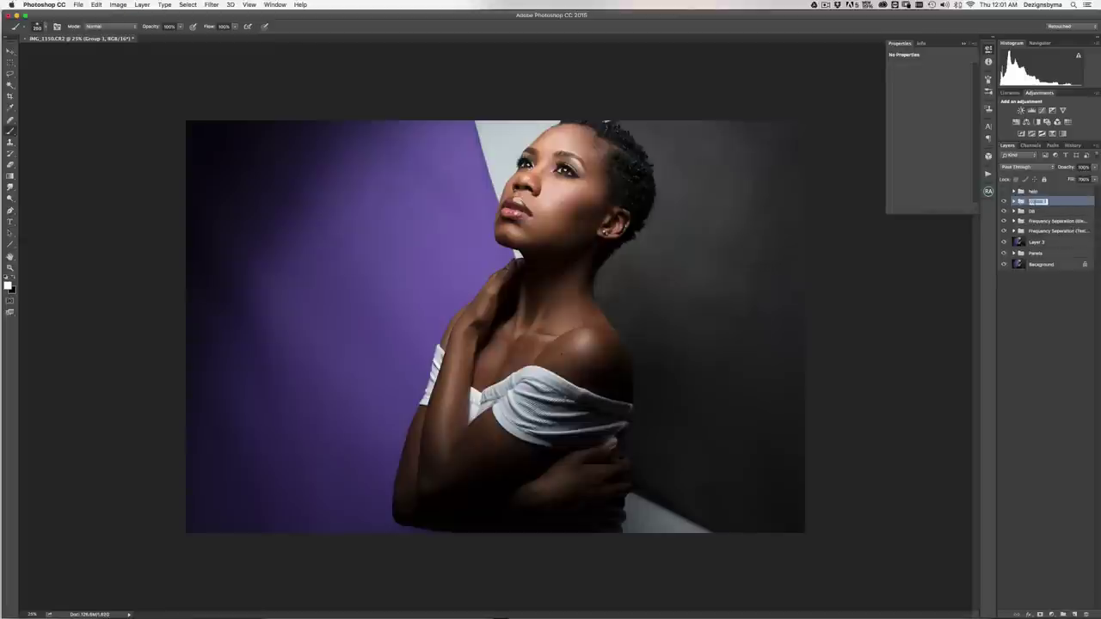
{"action": "type", "text": "Ch"}
{"action": "type", "text": "in Color"}
{"action": "key", "text": "Return"}
- Compare the retouched portrait with the original by repeatedly toggling the visibility of all layers except Background
{"action": "left_click", "coordinate": [1003, 265], "text": "alt"}
{"action": "left_click", "coordinate": [1003, 265], "text": "alt"}
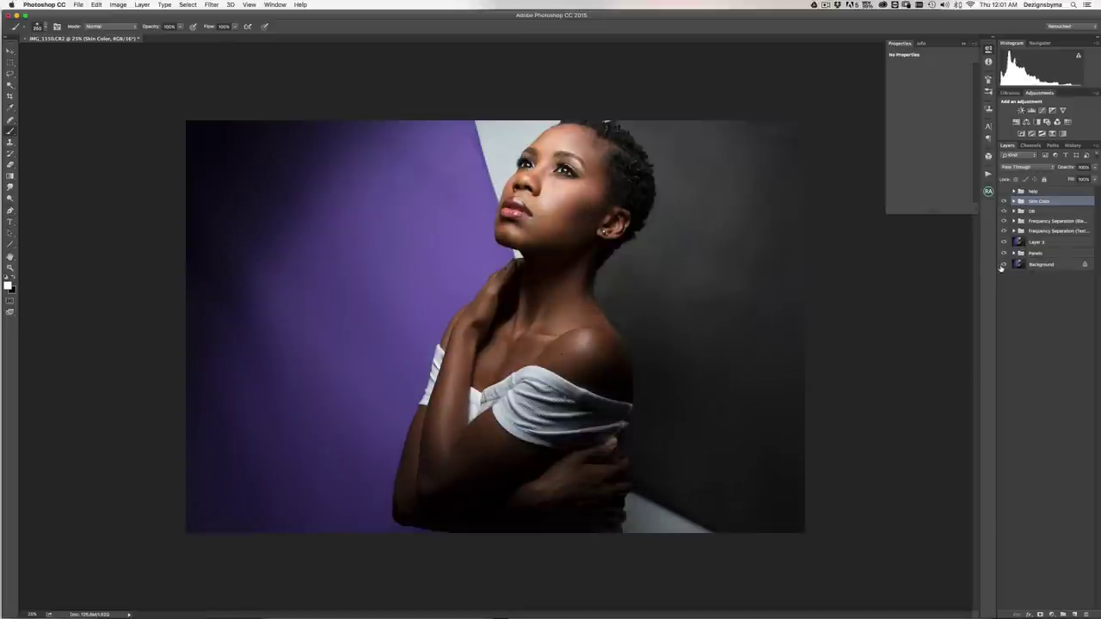
{"action": "left_click", "coordinate": [1003, 265], "text": "alt"}
{"action": "left_click", "coordinate": [1002, 265]}
{"action": "left_click", "coordinate": [1002, 265]}
{"action": "left_click", "coordinate": [1002, 264]}
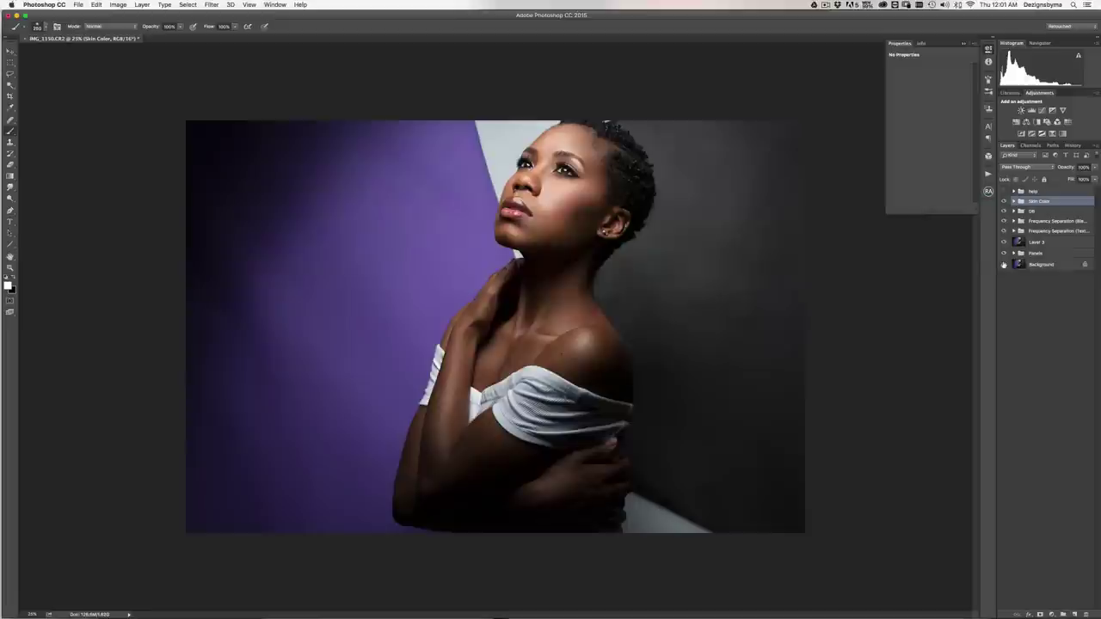
{"action": "left_click", "coordinate": [1002, 265]}
{"action": "left_click", "coordinate": [1002, 265]}
{"action": "left_click", "coordinate": [1002, 265], "text": "alt"}
{"action": "left_click", "coordinate": [1002, 265], "text": "alt"}
{"action": "left_click", "coordinate": [1002, 265], "text": "alt"}
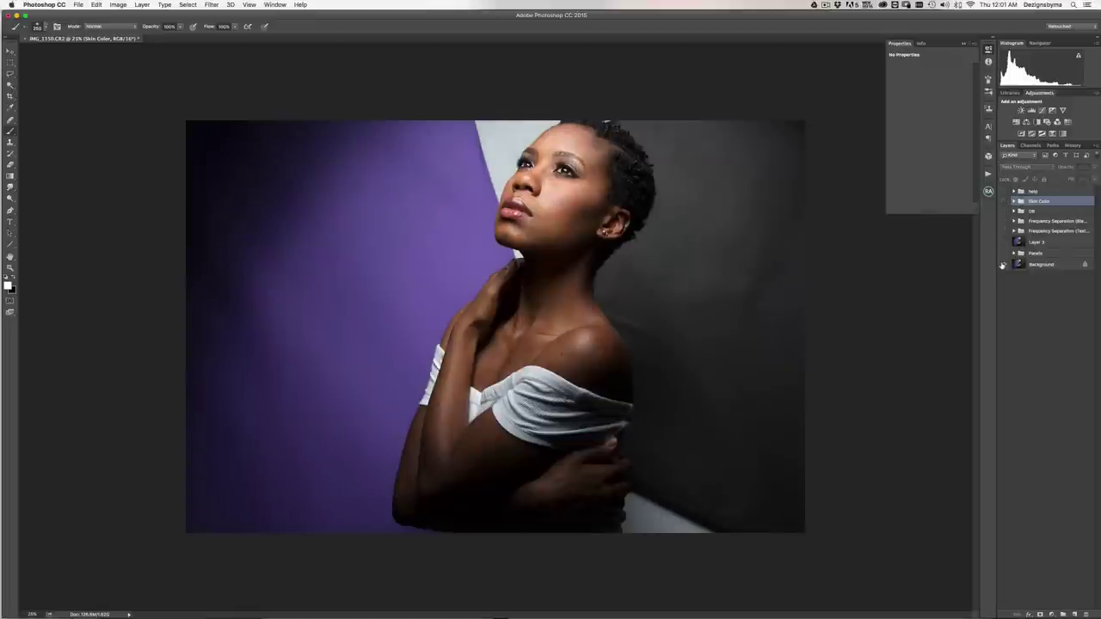
{"action": "left_click", "coordinate": [1002, 265], "text": "alt"}
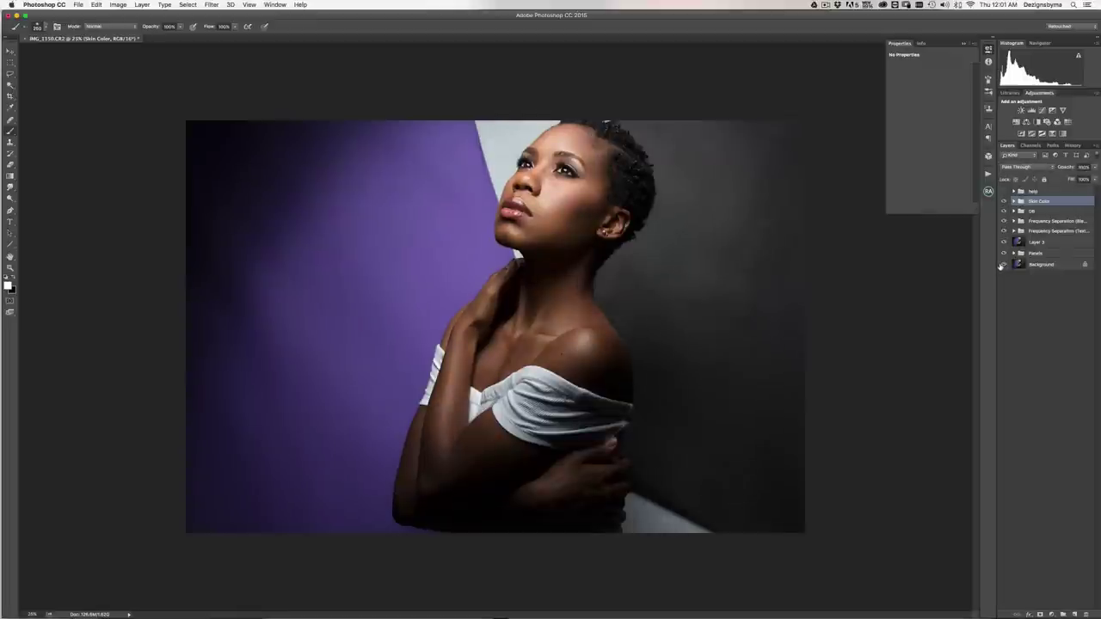
{"action": "left_click", "coordinate": [1002, 265], "text": "alt"}
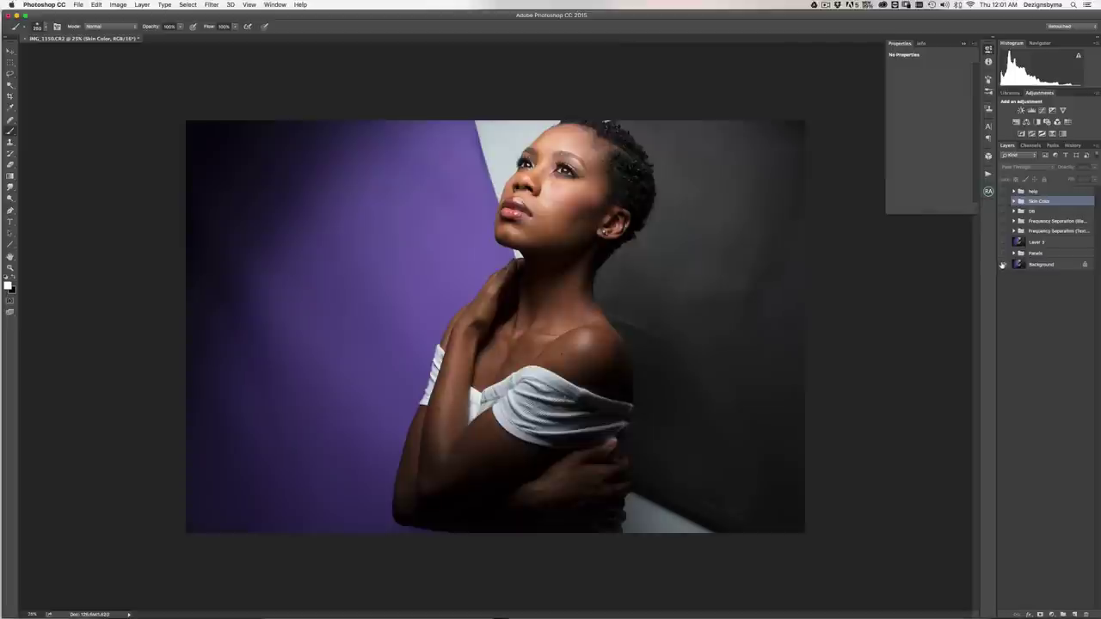
{"action": "left_click", "coordinate": [1002, 265], "text": "alt"}
- Burn the skin of the lower hand on the Dodge and Burn (Macro) layer in the DB group, using a black brush at 4% flow
{"action": "left_click", "coordinate": [1014, 212]}
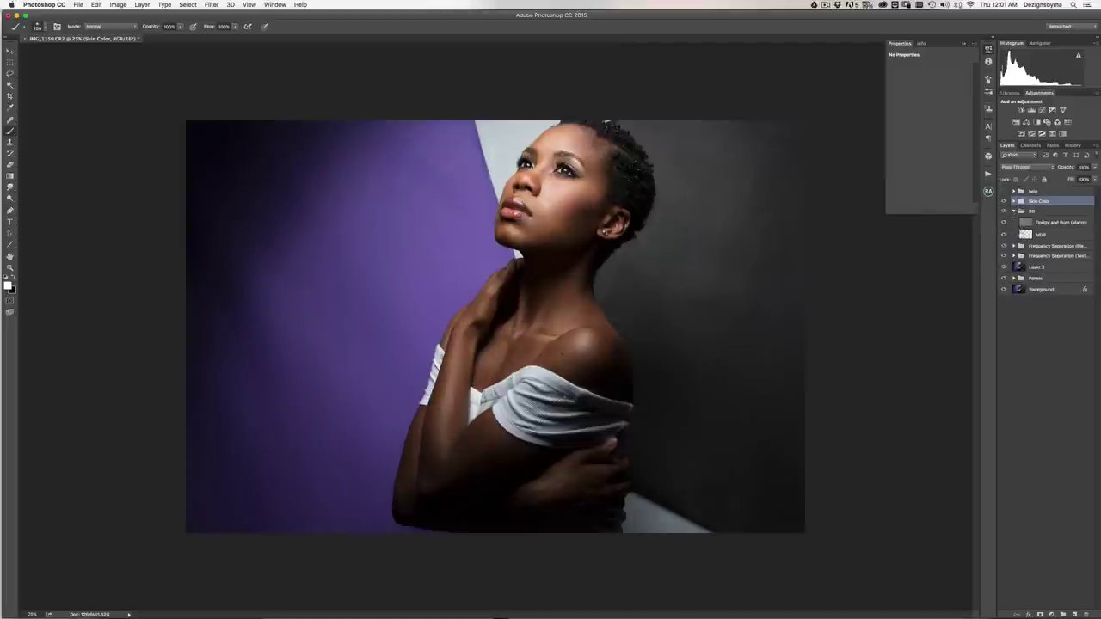
{"action": "left_click", "coordinate": [1022, 224]}
{"action": "key", "text": "super+equal"}
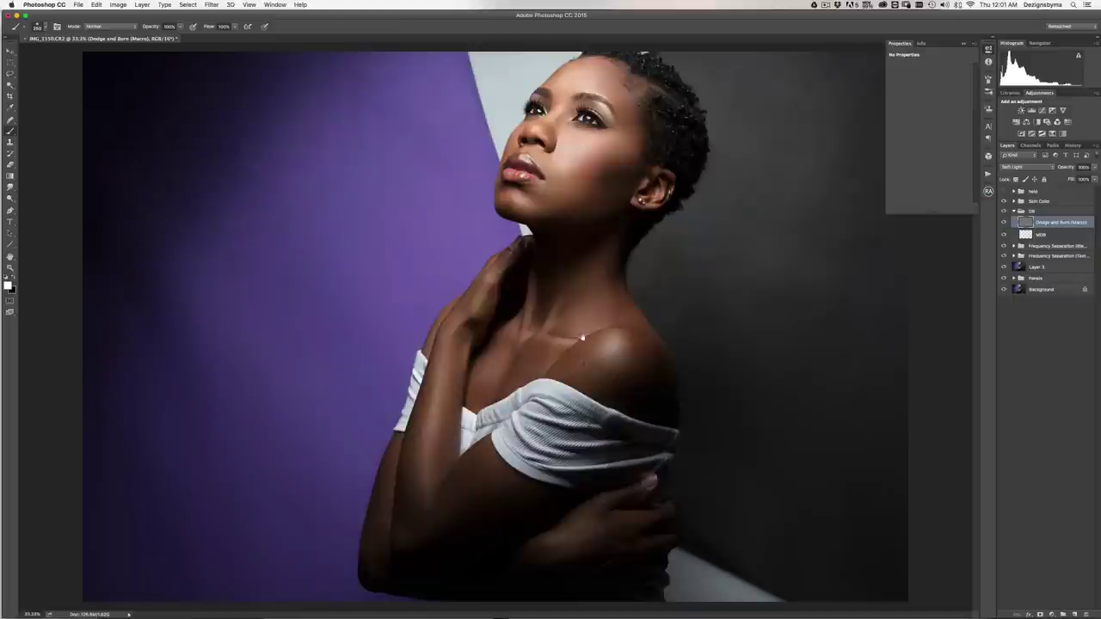
{"action": "key", "text": "super+equal"}
{"action": "left_click_drag", "start_coordinate": [612, 381], "coordinate": [614, 155]}
{"action": "key", "text": "bracketright"}
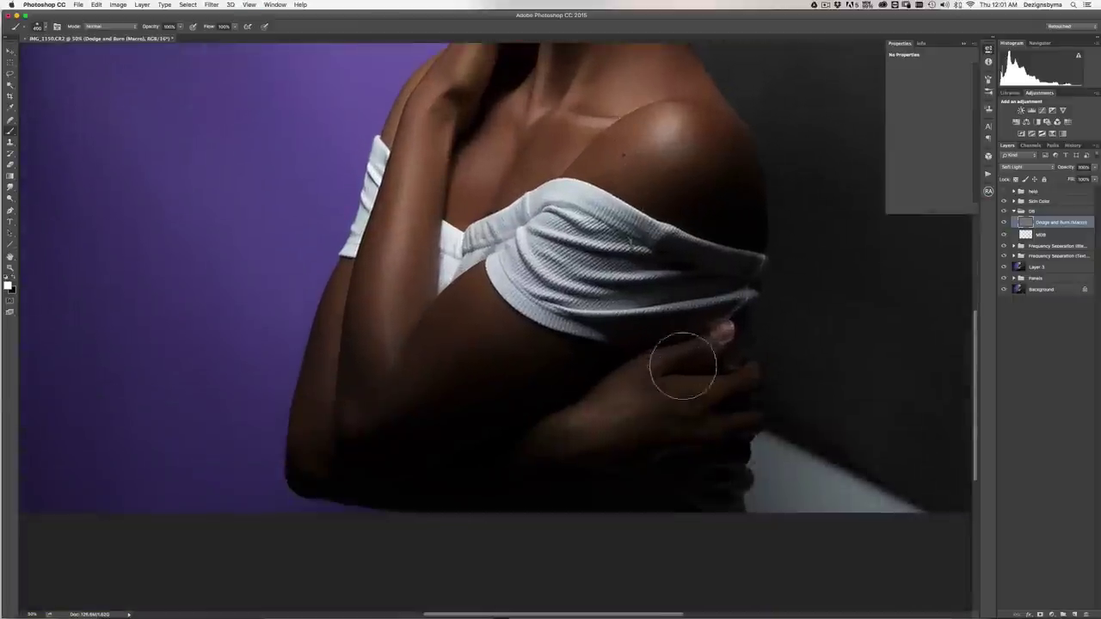
{"action": "left_click", "coordinate": [223, 25]}
{"action": "type", "text": "10"}
{"action": "type", "text": "1"}
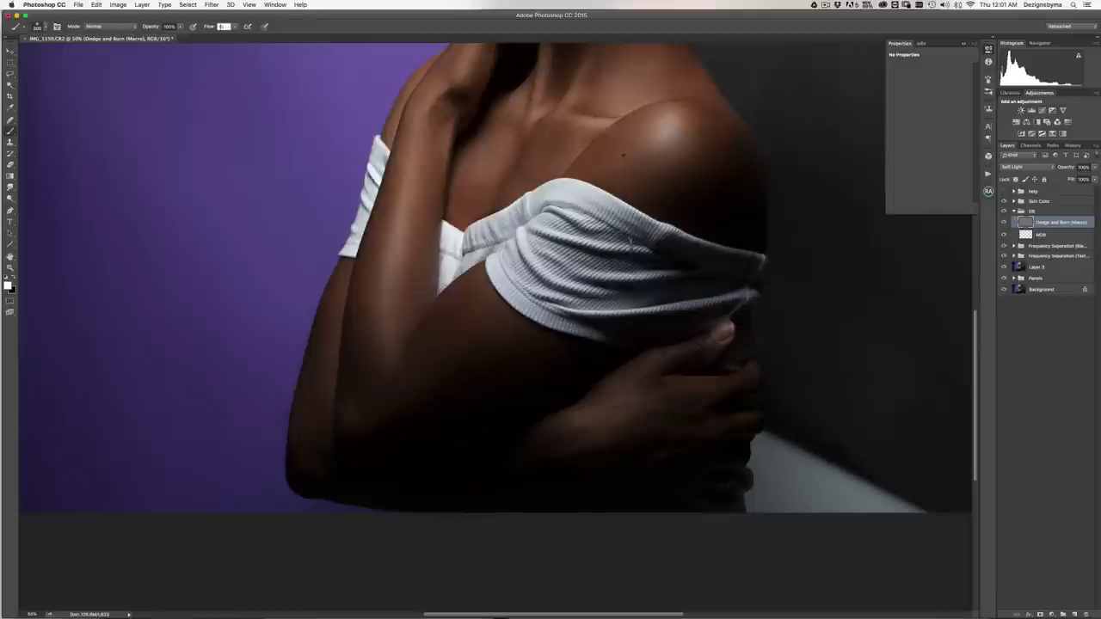
{"action": "key", "text": "Return"}
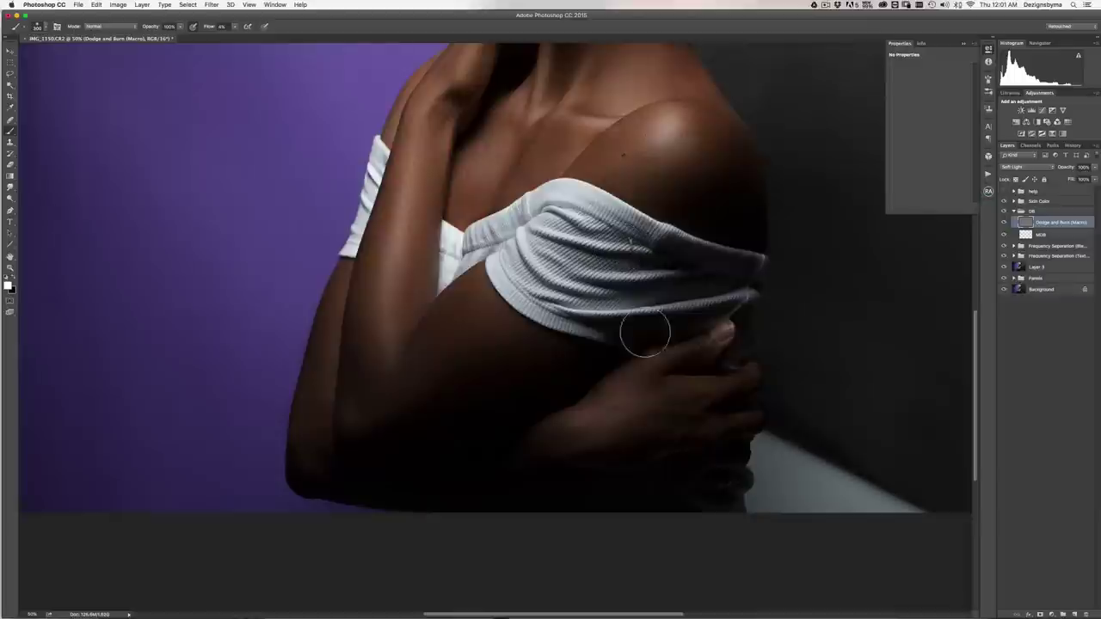
{"action": "key", "text": "x"}
{"action": "key", "text": "["}
{"action": "left_click_drag", "start_coordinate": [639, 410], "coordinate": [592, 439]}
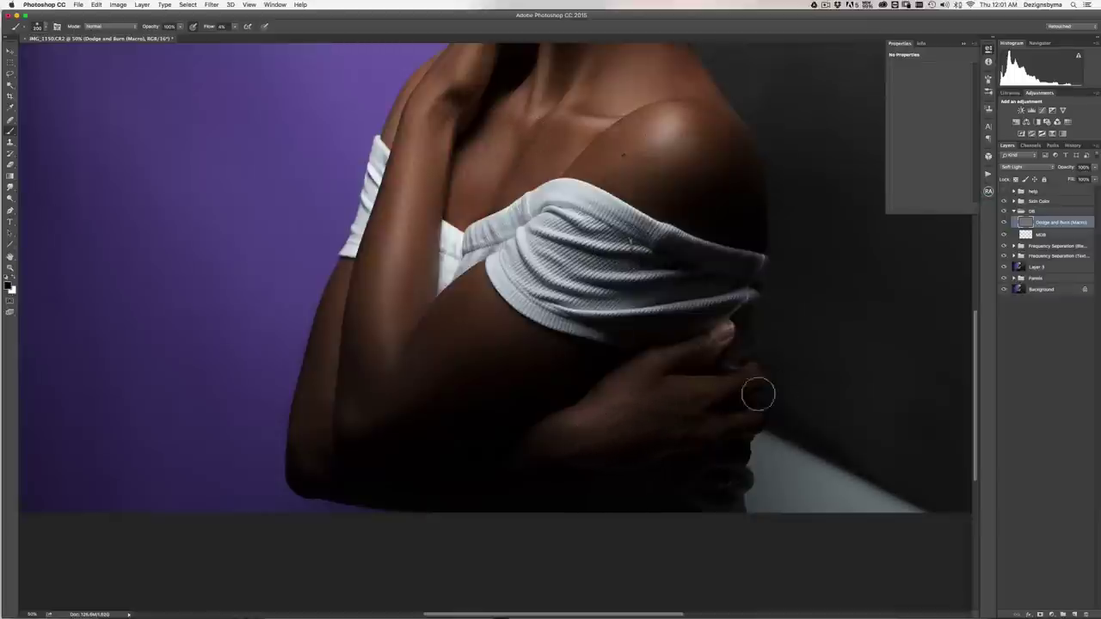
- Compare the whole portrait with the original Background layer after the hand burn, and collapse the DB group
{"action": "key", "text": "super+minus"}
{"action": "key", "text": "super+minus"}
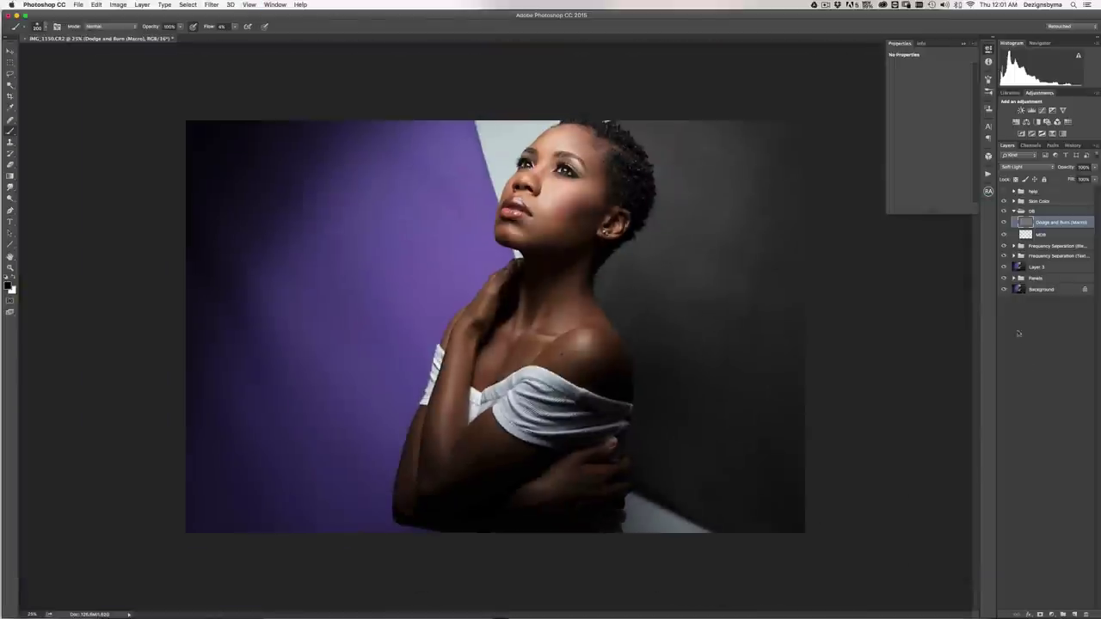
{"action": "left_click", "coordinate": [1002, 289], "text": "alt"}
{"action": "left_click", "coordinate": [1003, 289], "text": "alt"}
{"action": "left_click", "coordinate": [1003, 289], "text": "alt"}
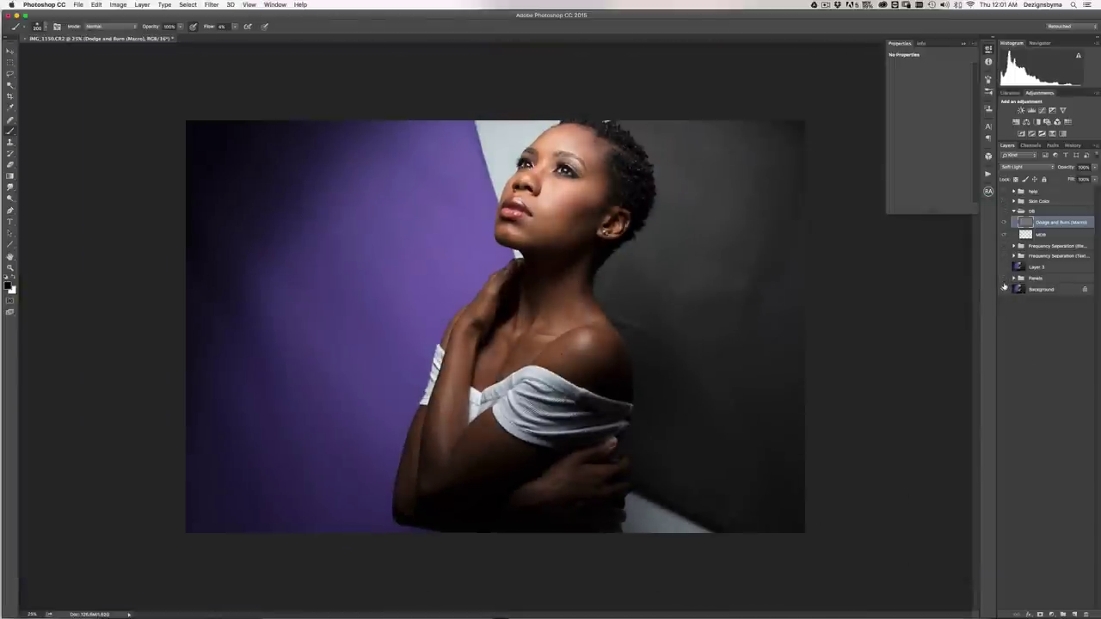
{"action": "left_click", "coordinate": [1003, 289], "text": "alt"}
{"action": "left_click", "coordinate": [1003, 289], "text": "alt"}
{"action": "left_click", "coordinate": [1003, 289], "text": "alt"}
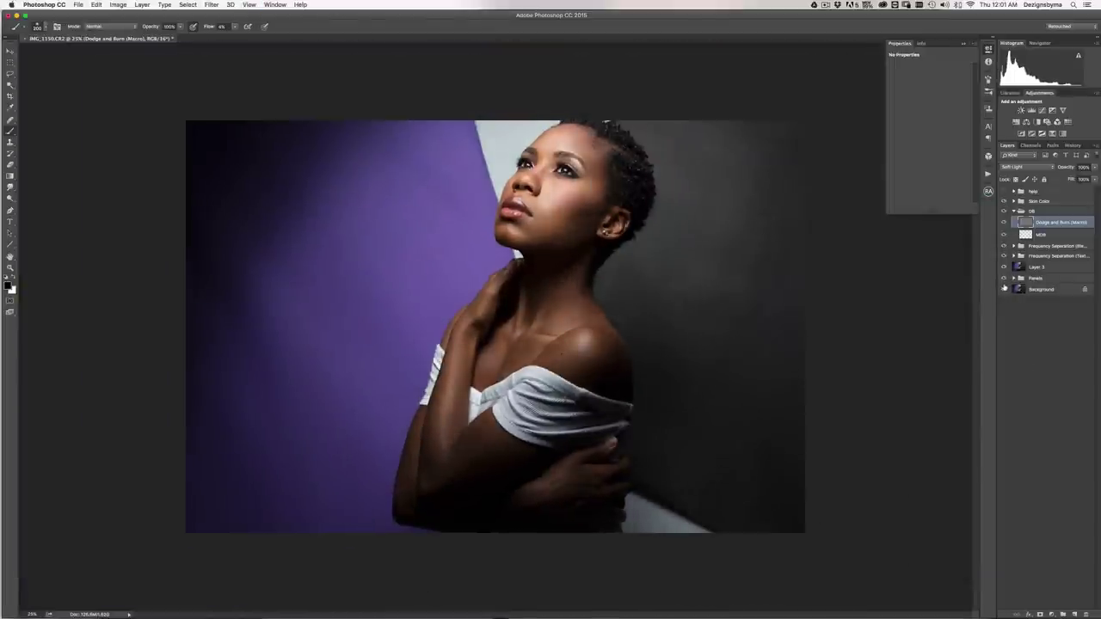
{"action": "key", "text": "super+equal"}
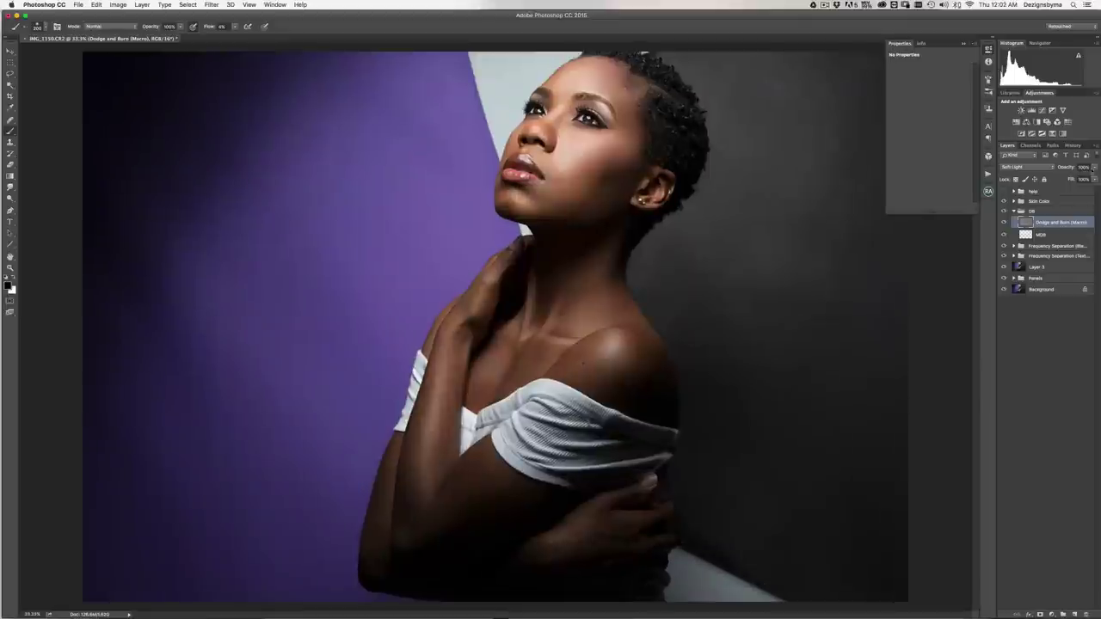
{"action": "left_click", "coordinate": [1015, 211]}
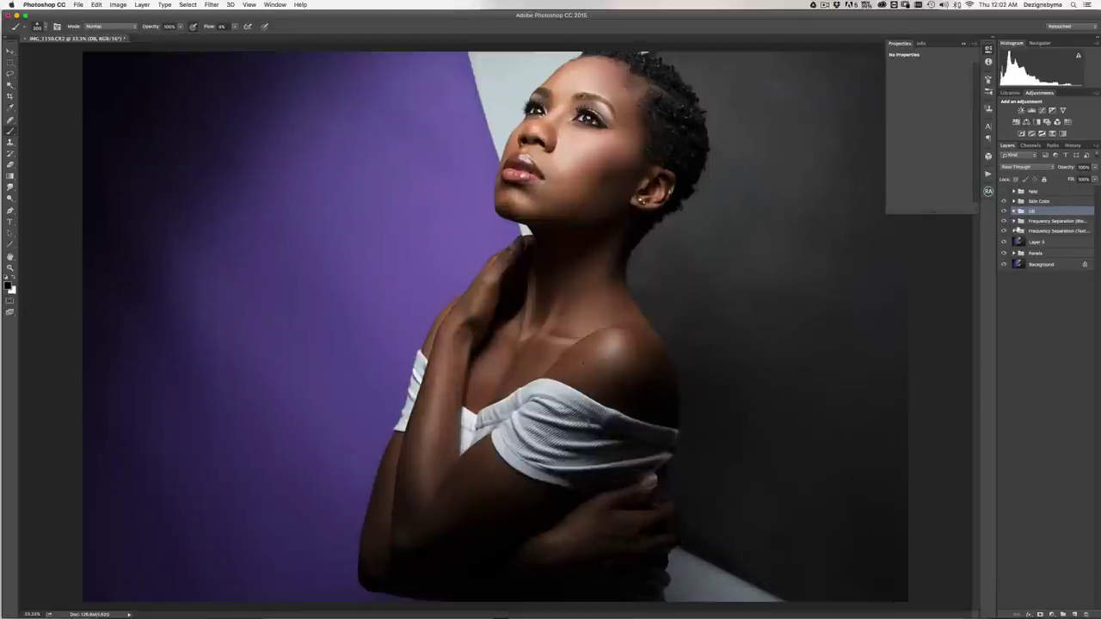
{"action": "key", "text": "super+minus"}
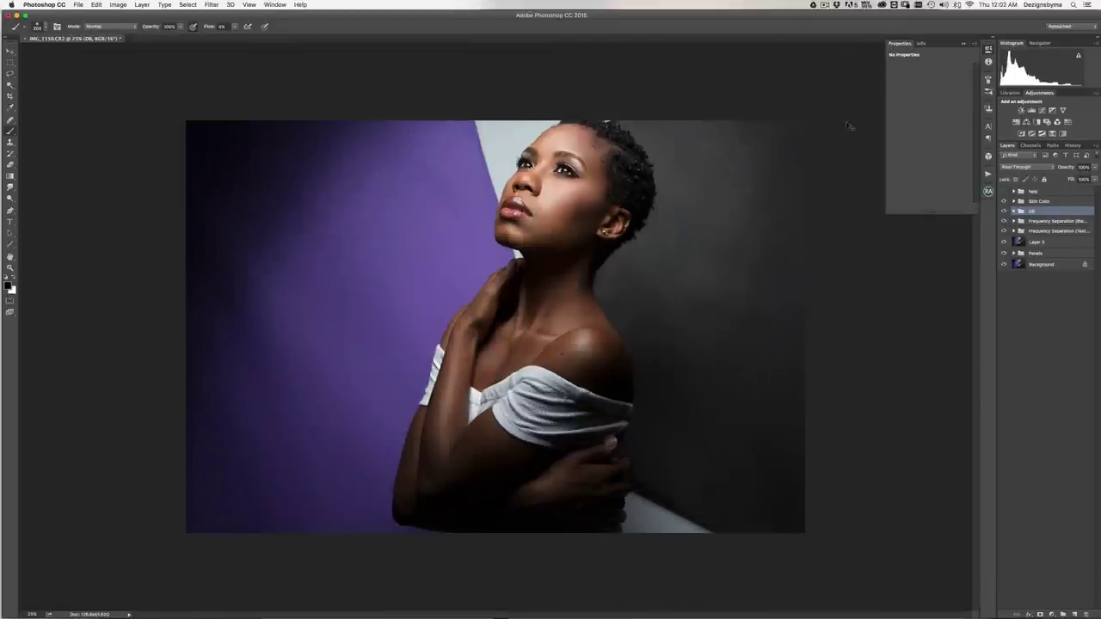
- Heal the skin texture above the upper lip and beside the mouth on the HIGH 2 layer with the Healing Brush, sampling nearby skin
{"action": "key", "text": "super+equal"}
{"action": "key", "text": "super+equal"}
{"action": "left_click_drag", "start_coordinate": [693, 153], "coordinate": [697, 208]}
{"action": "key", "text": "super+equal"}
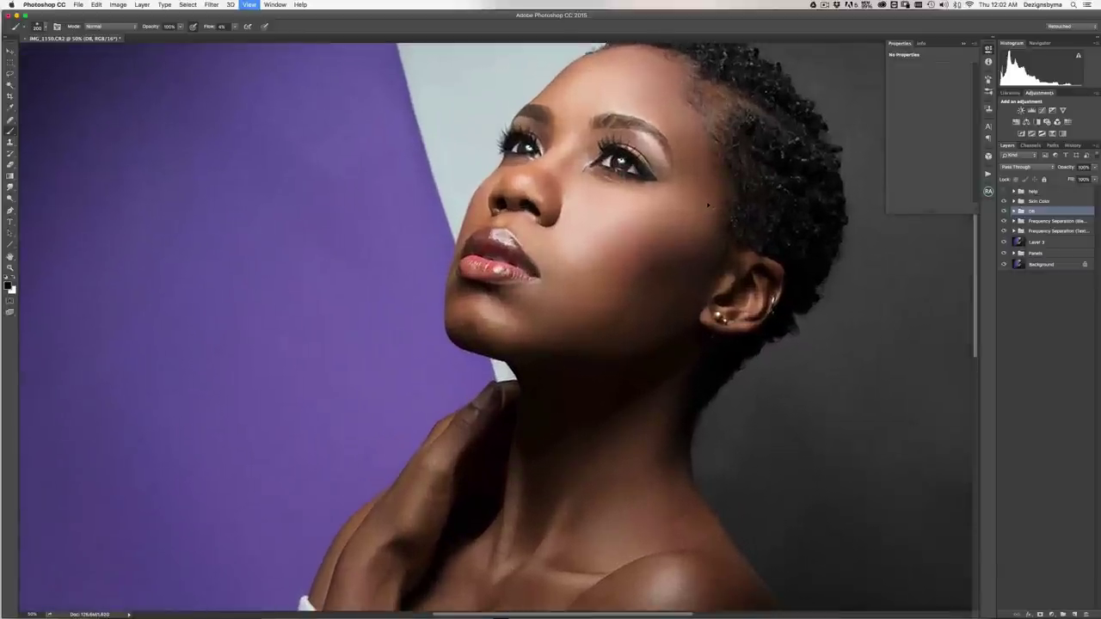
{"action": "key", "text": "super+equal"}
{"action": "key", "text": "super+equal"}
{"action": "scroll", "coordinate": [628, 245], "scroll_direction": "up", "scroll_amount": 3}
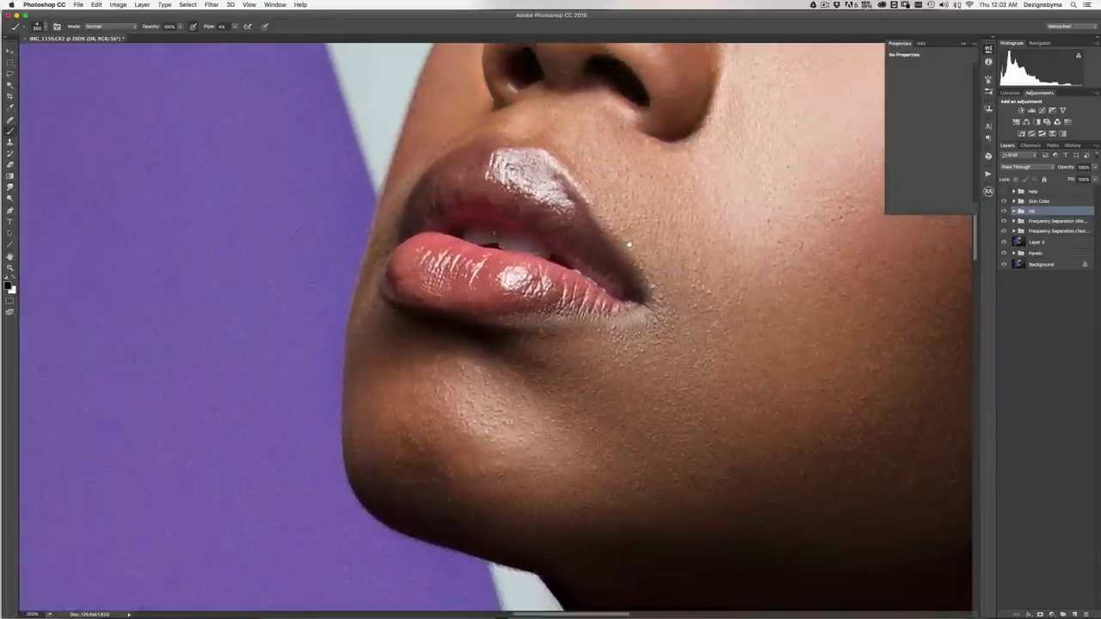
{"action": "scroll", "coordinate": [629, 245], "scroll_direction": "up", "scroll_amount": 1}
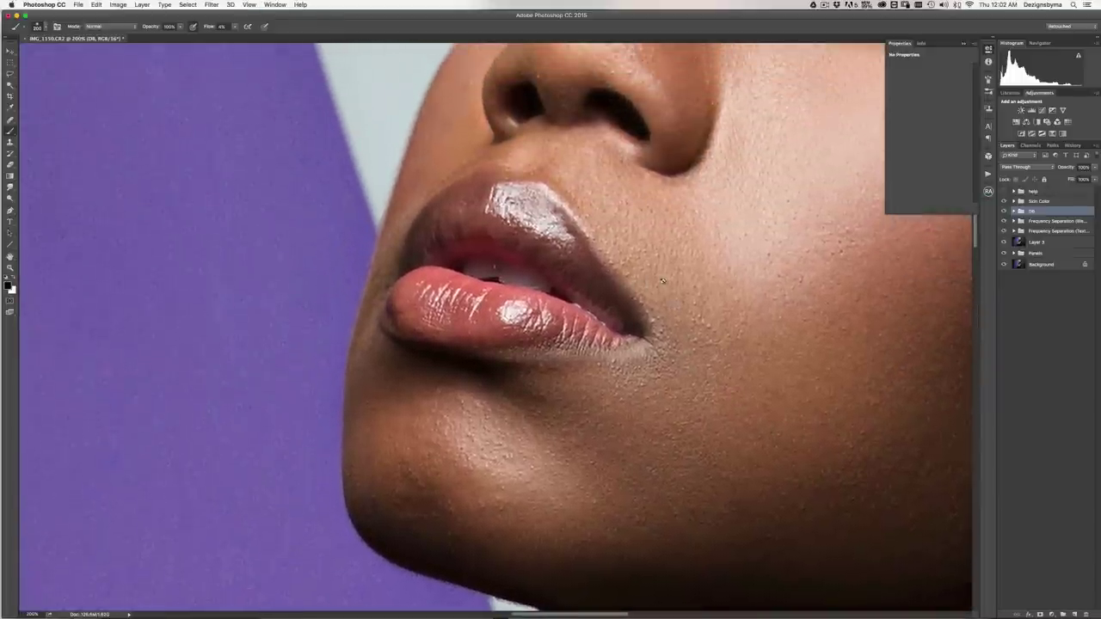
{"action": "left_click", "coordinate": [1014, 221]}
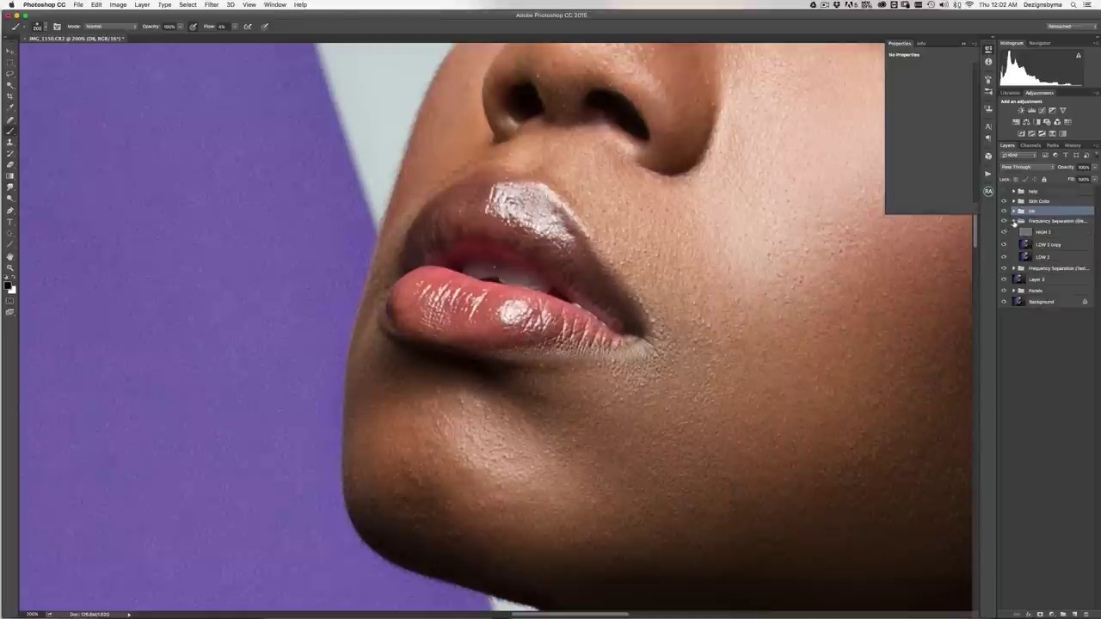
{"action": "left_click", "coordinate": [1013, 233]}
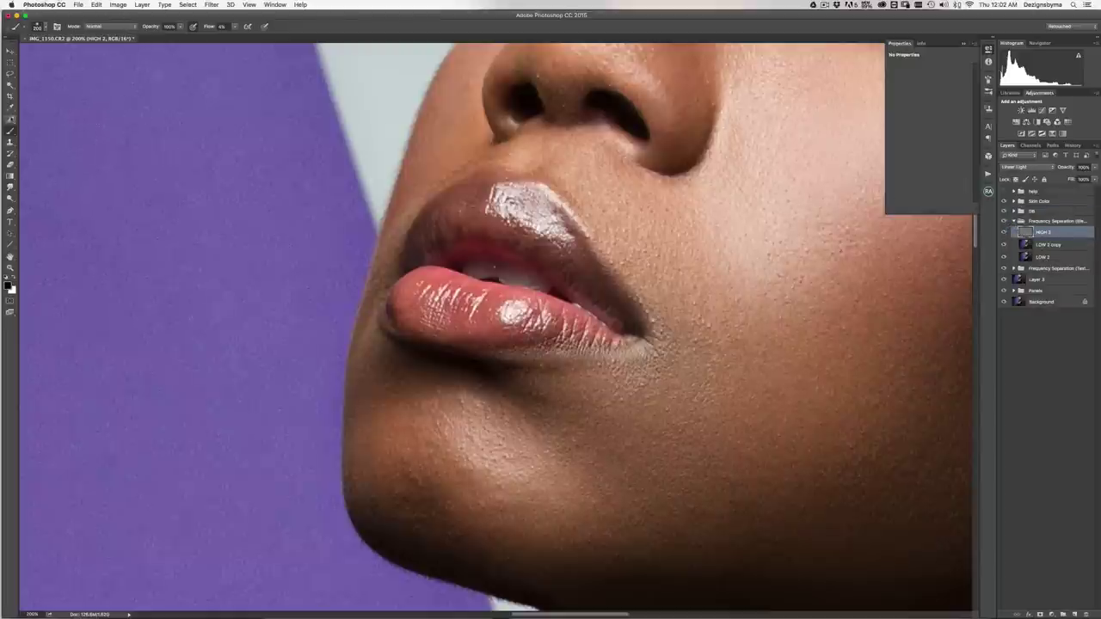
{"action": "left_click", "coordinate": [11, 120]}
{"action": "key", "text": "super+plus"}
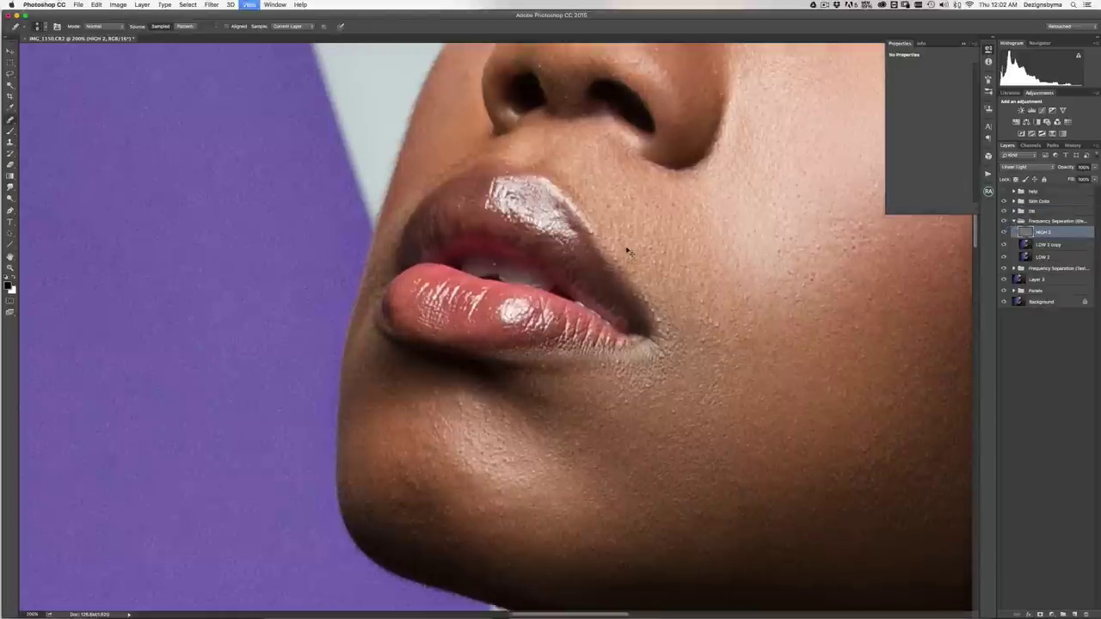
{"action": "left_click", "coordinate": [690, 212], "text": "alt"}
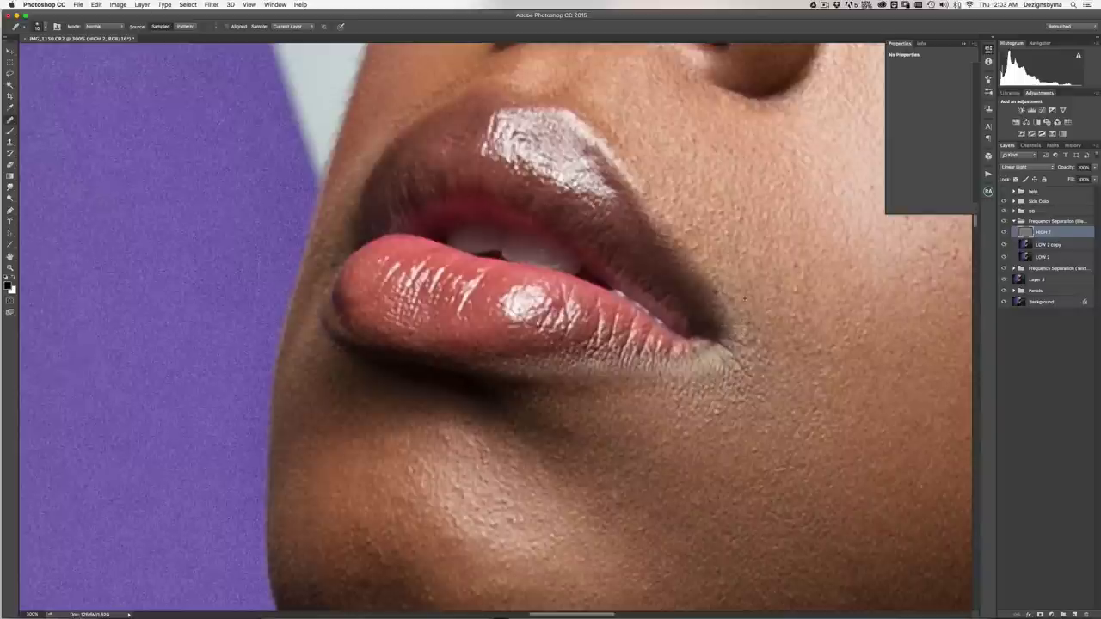
{"action": "left_click", "coordinate": [795, 288]}
{"action": "left_click", "coordinate": [685, 182]}
{"action": "left_click", "coordinate": [681, 152], "text": "alt"}
{"action": "mouse_move", "coordinate": [693, 148]}
{"action": "left_mouse_down"}
{"action": "mouse_move", "coordinate": [705, 146]}
{"action": "mouse_move", "coordinate": [652, 148]}
{"action": "left_mouse_up"}
{"action": "left_click", "coordinate": [639, 130], "text": "alt"}
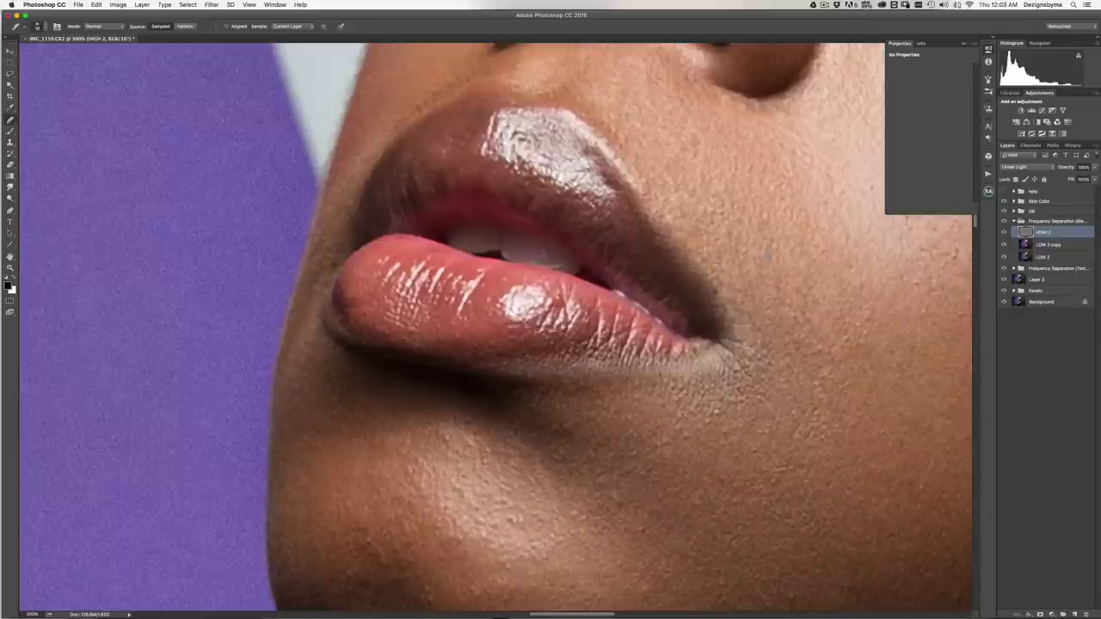
- Check the healing across the portrait, touch up the lower edge of the bottom lip, and collapse the Frequency Separation (Blend) group
{"action": "key", "text": "super+minus"}
{"action": "key", "text": "super+minus"}
{"action": "key", "text": "super+minus"}
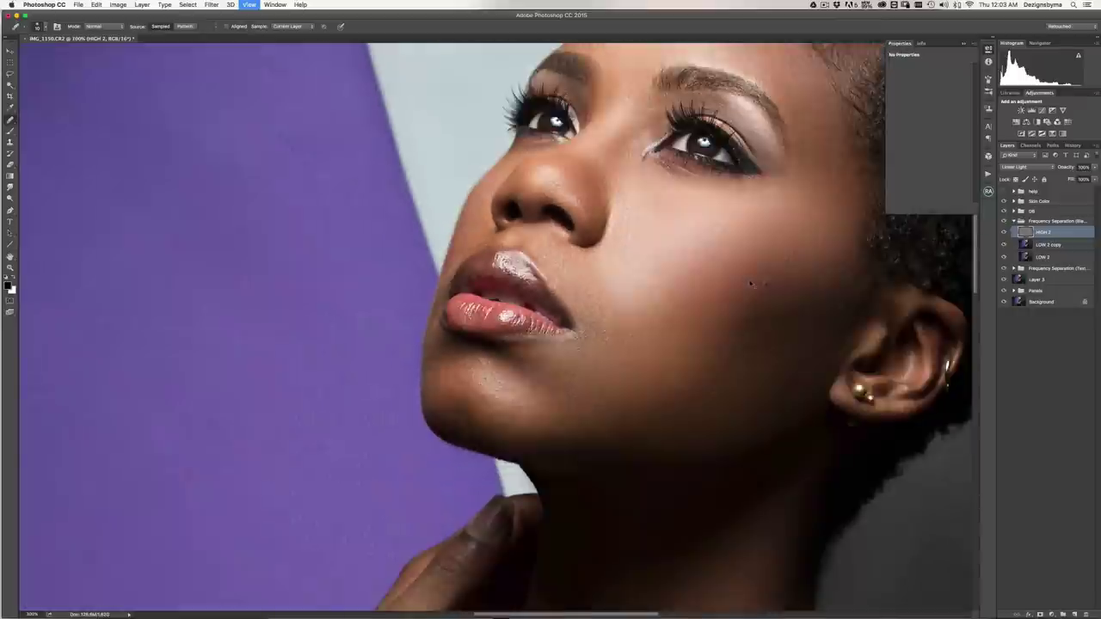
{"action": "key", "text": "super+minus"}
{"action": "key", "text": "super+minus"}
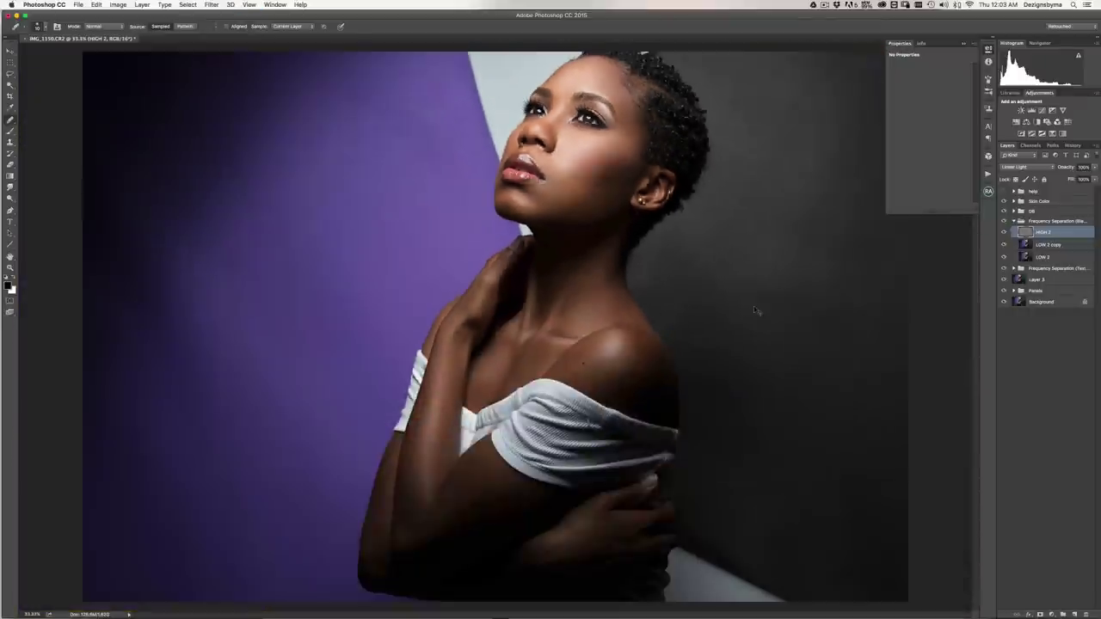
{"action": "key", "text": "super+plus"}
{"action": "key", "text": "super+plus"}
{"action": "key", "text": "super+plus"}
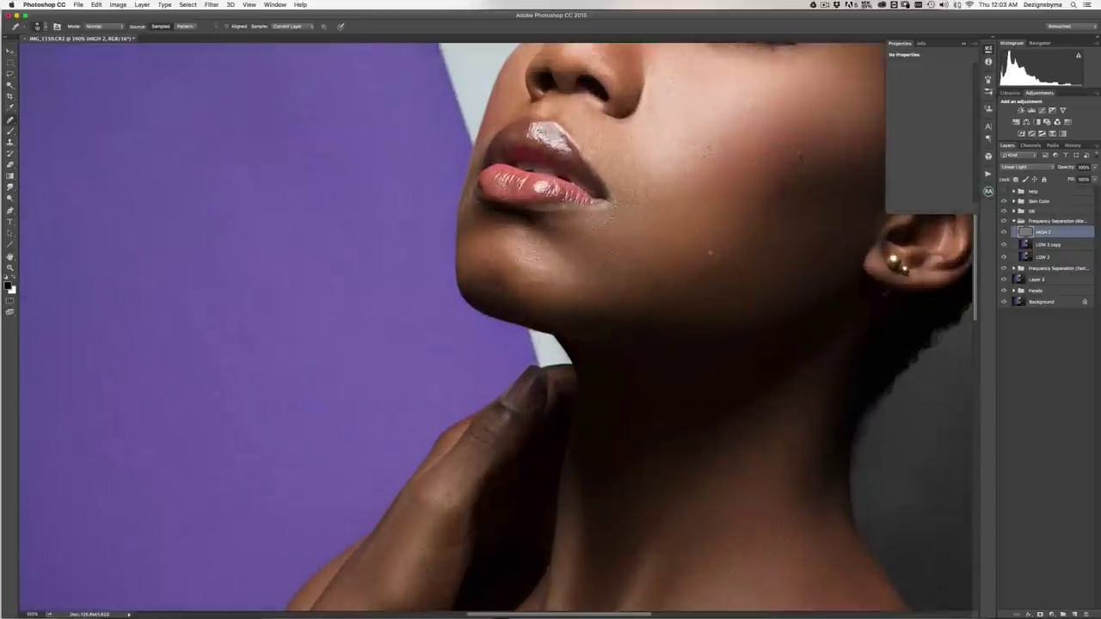
{"action": "key", "text": "super+plus"}
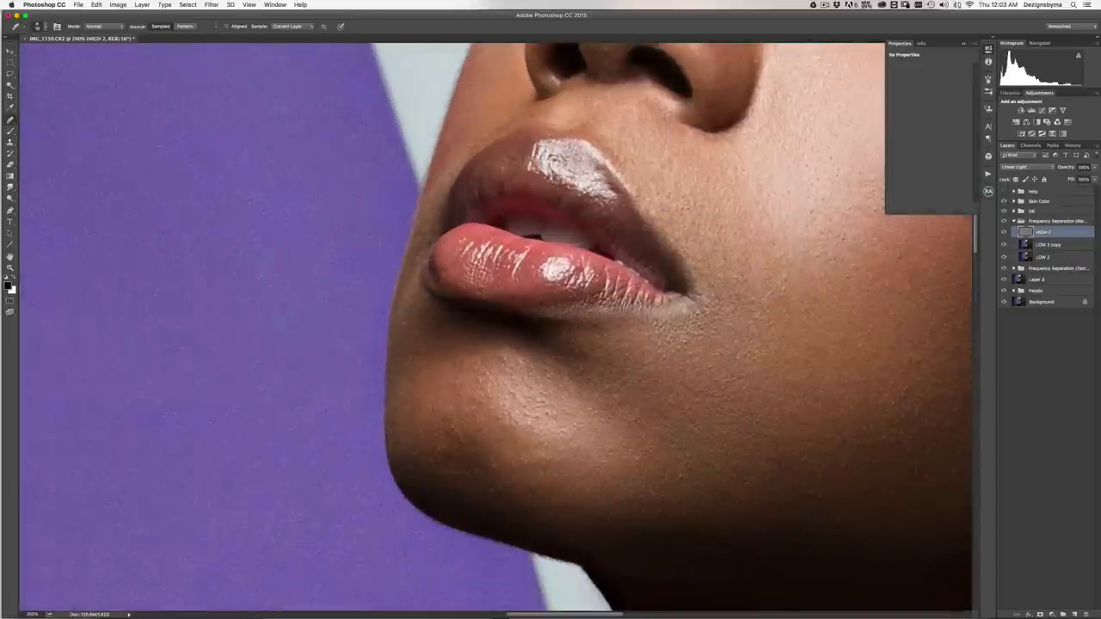
{"action": "left_click", "coordinate": [545, 308]}
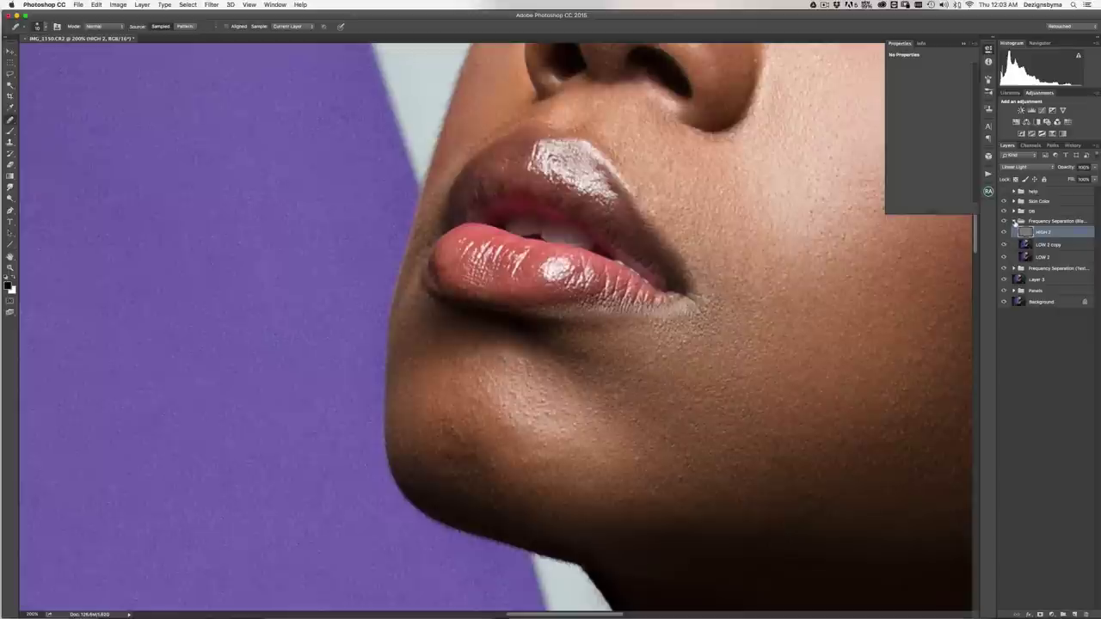
{"action": "left_click", "coordinate": [1014, 221]}
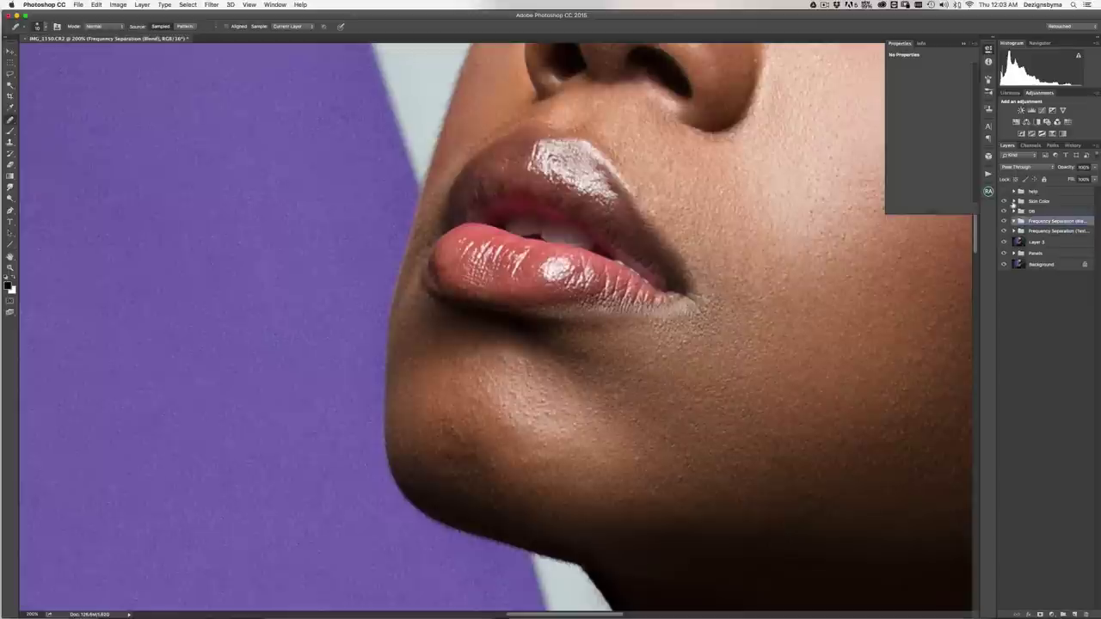
- Add a new layer above Black & White 1 in the Skin Color group and set its blend mode to Color
{"action": "left_click", "coordinate": [1014, 200]}
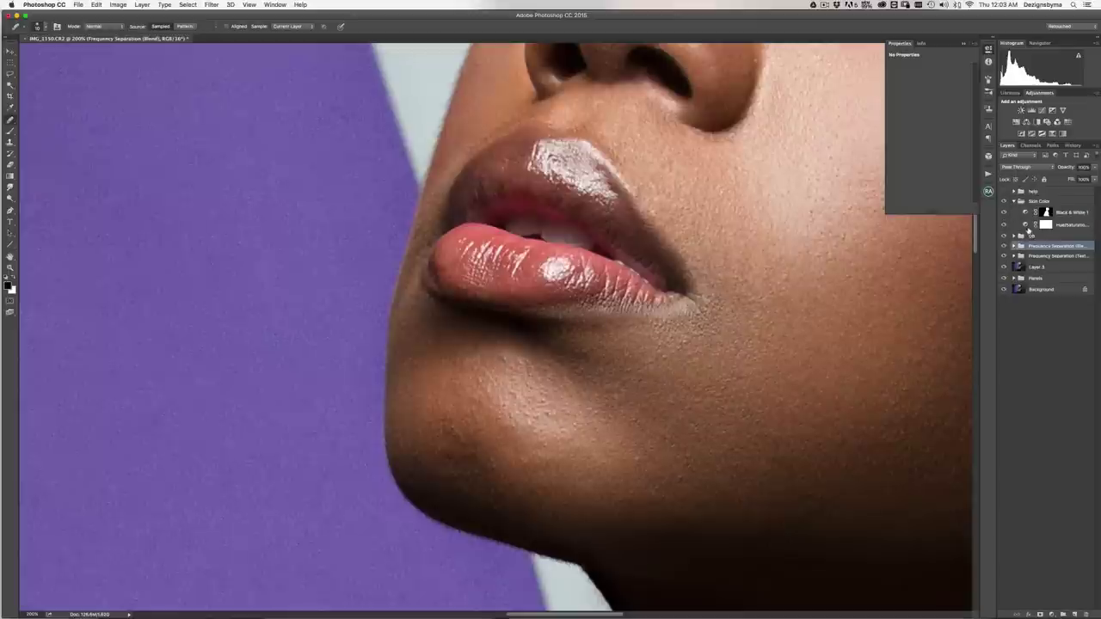
{"action": "left_click", "coordinate": [1013, 202]}
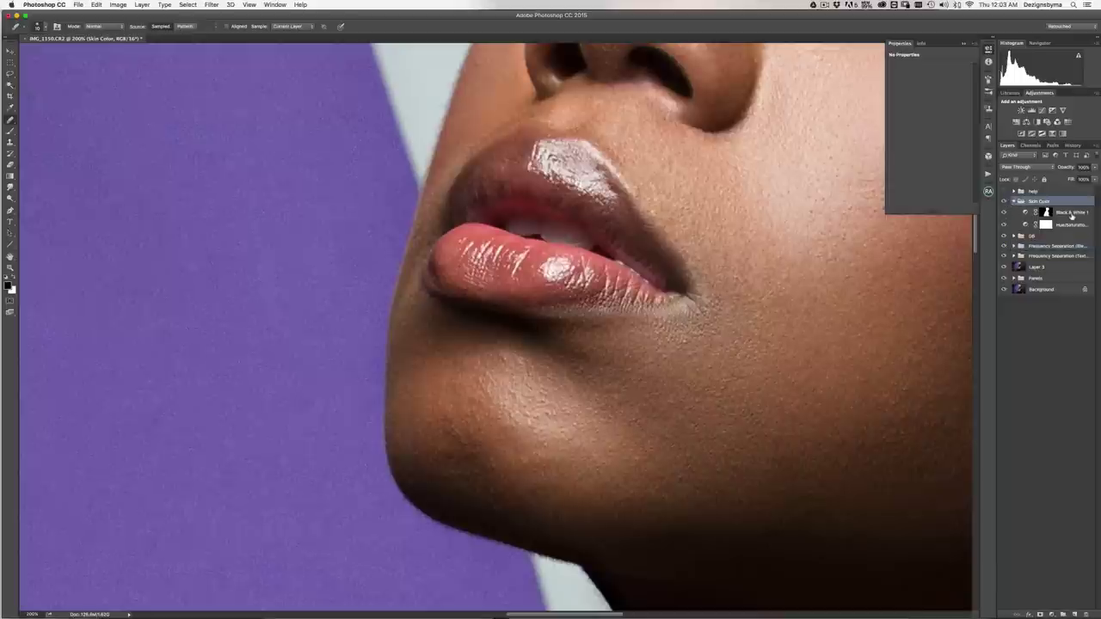
{"action": "left_click", "coordinate": [1071, 215]}
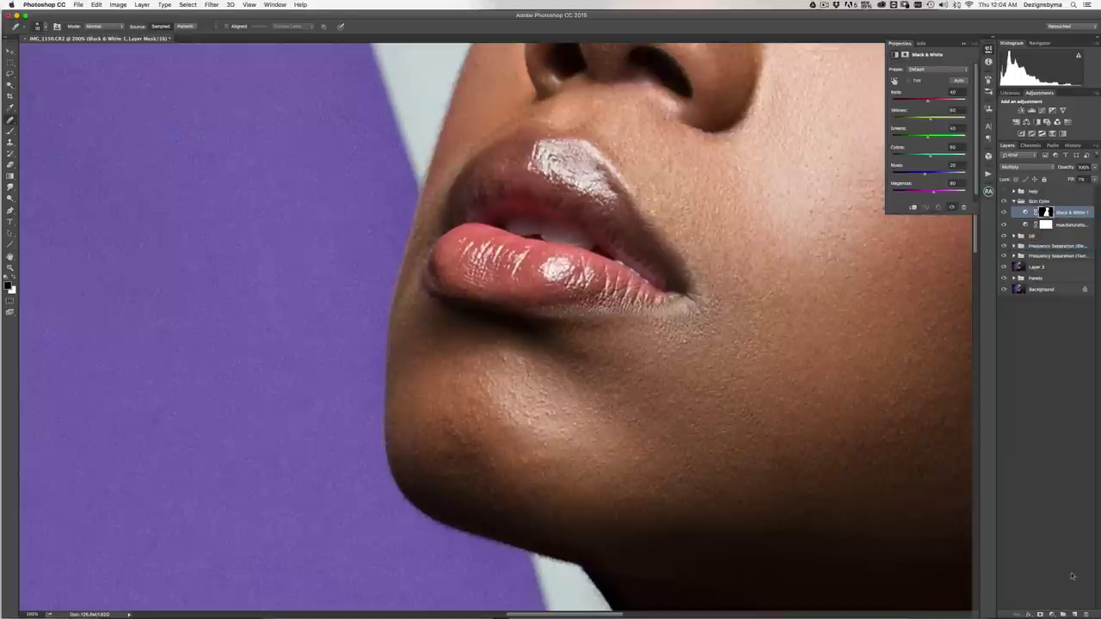
{"action": "left_click", "coordinate": [1072, 613]}
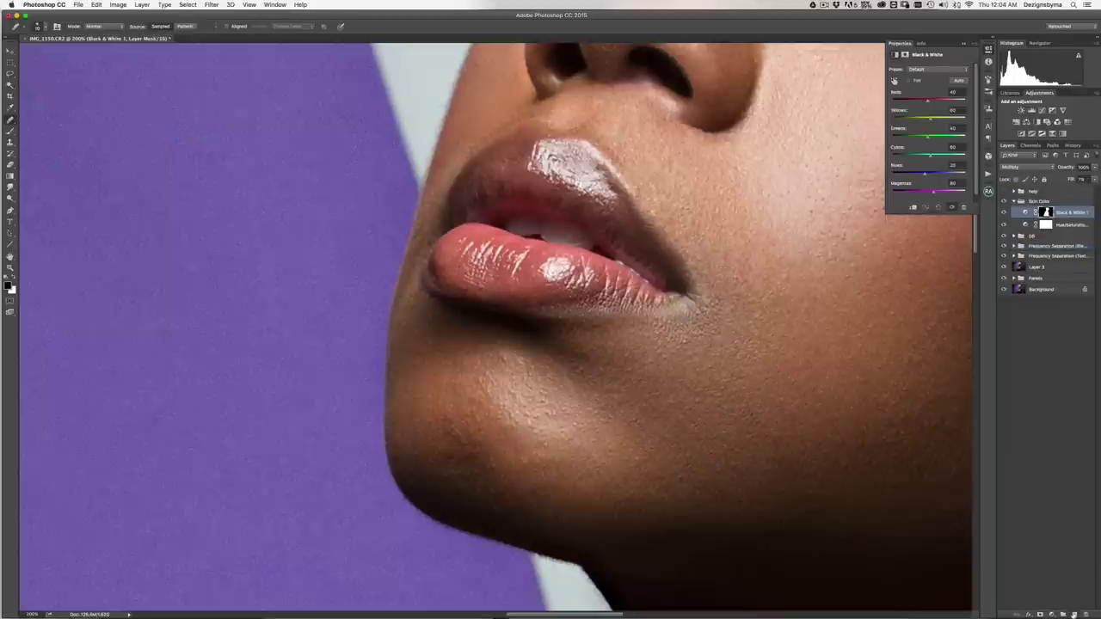
{"action": "left_click", "coordinate": [1025, 168]}
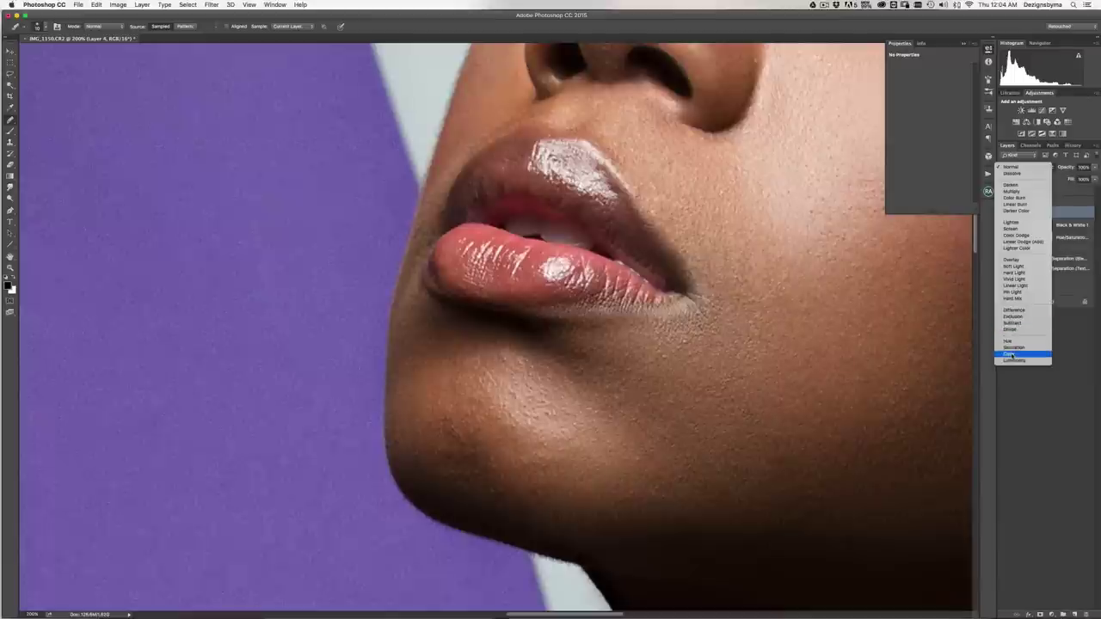
{"action": "left_click", "coordinate": [1011, 357]}
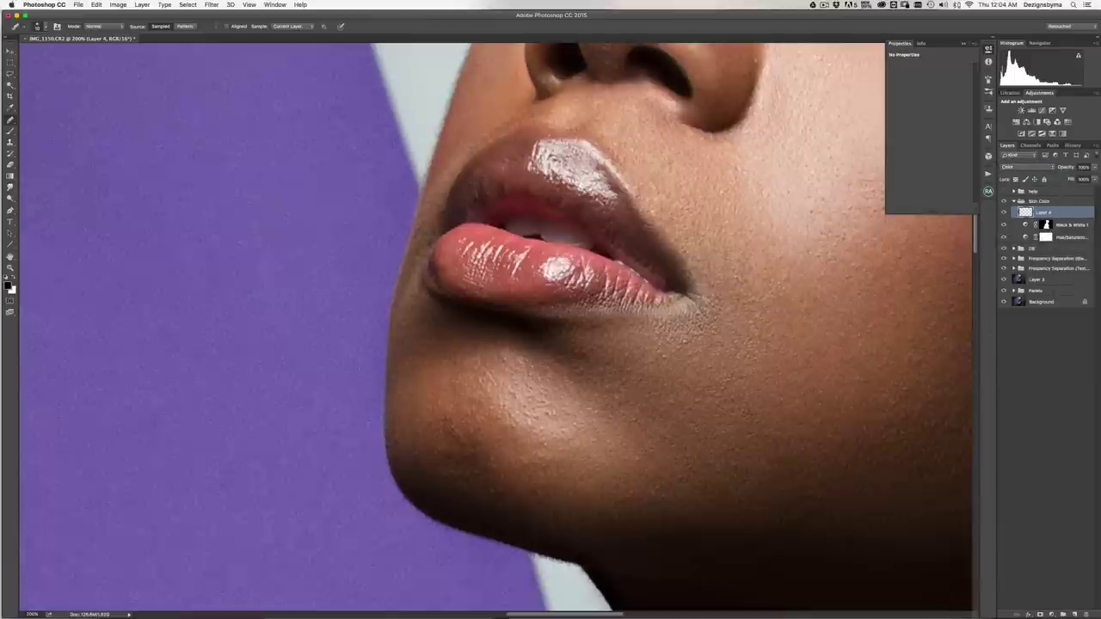
- Try painting sampled skin tones around the mouth corner and below the bottom lip on the new layer, using a small brush at 7% flow
{"action": "left_click", "coordinate": [10, 131]}
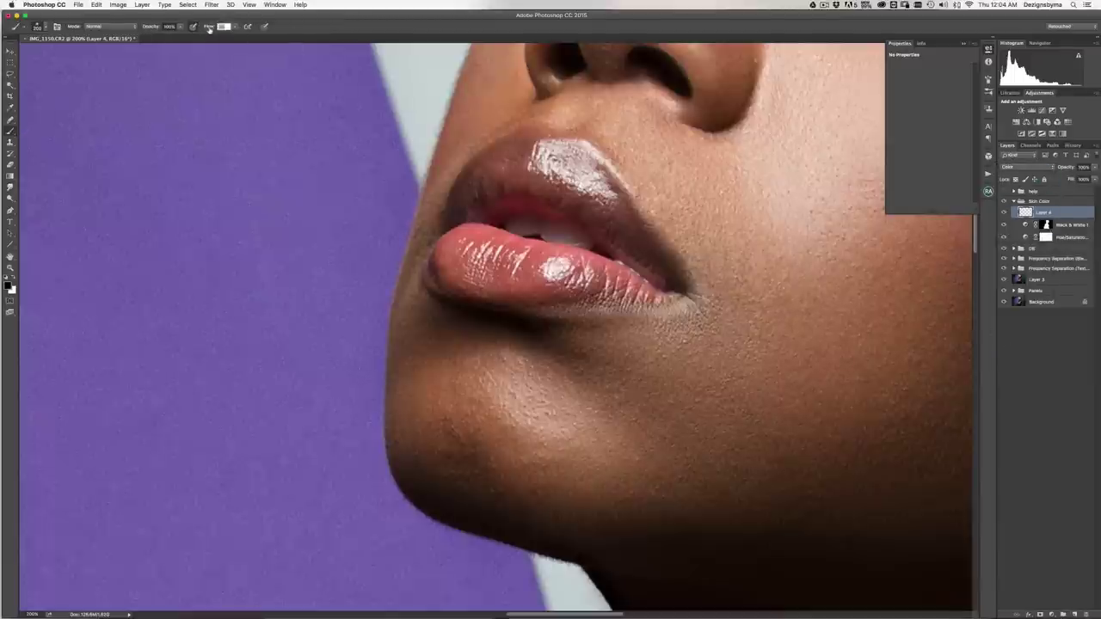
{"action": "type", "text": "7"}
{"action": "key", "text": "["}
{"action": "key", "text": "["}
{"action": "key", "text": "["}
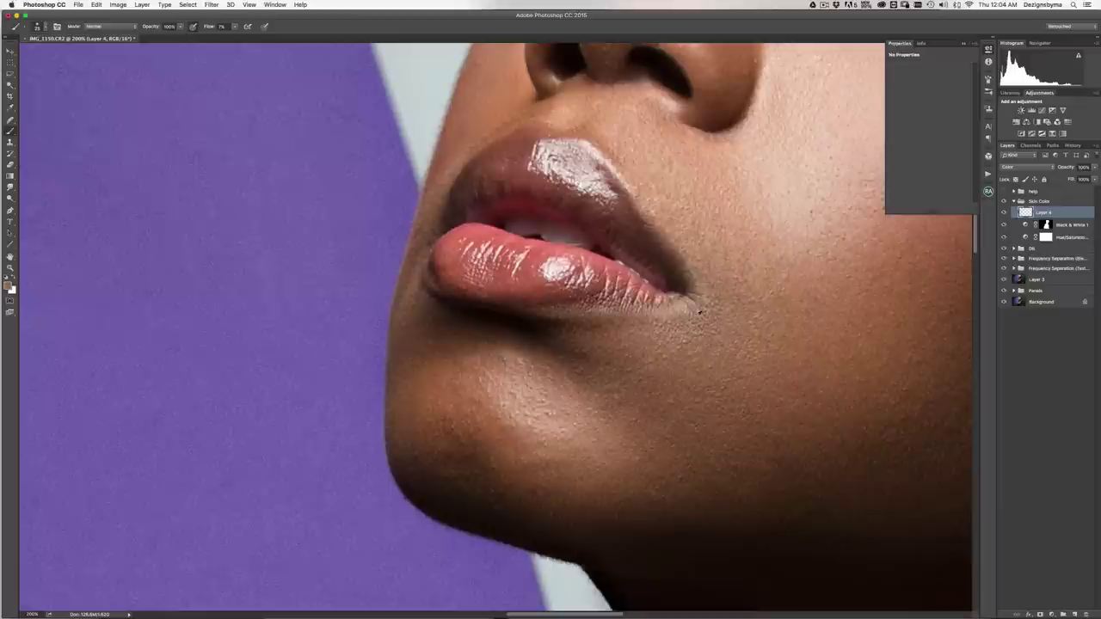
{"action": "left_click", "coordinate": [719, 312], "text": "alt"}
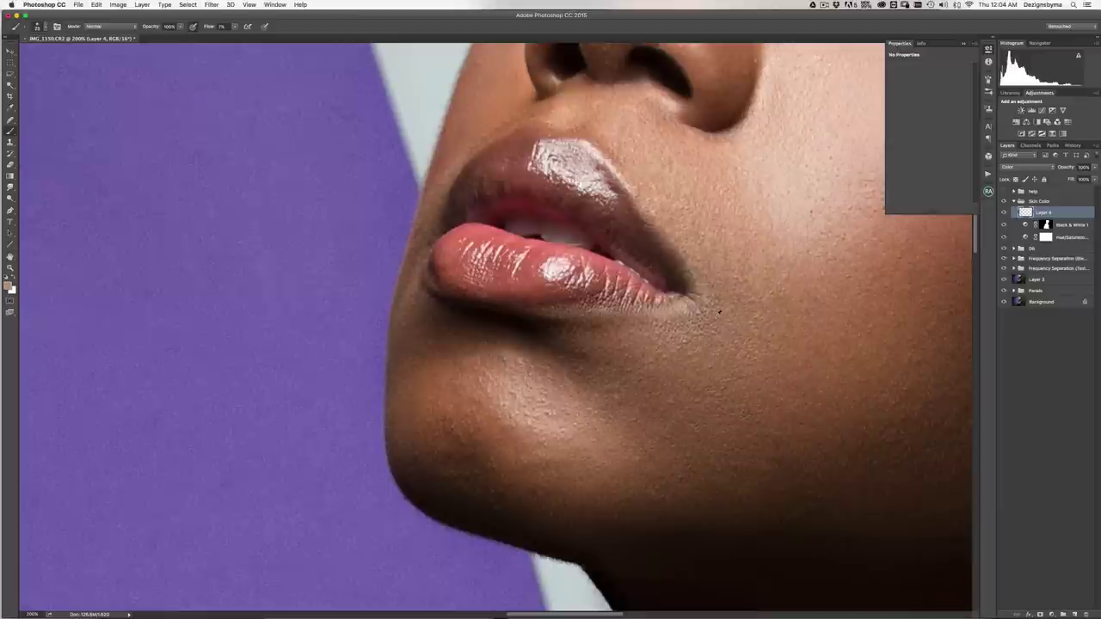
{"action": "left_click", "coordinate": [681, 270], "text": "alt"}
{"action": "key", "text": "super+minus"}
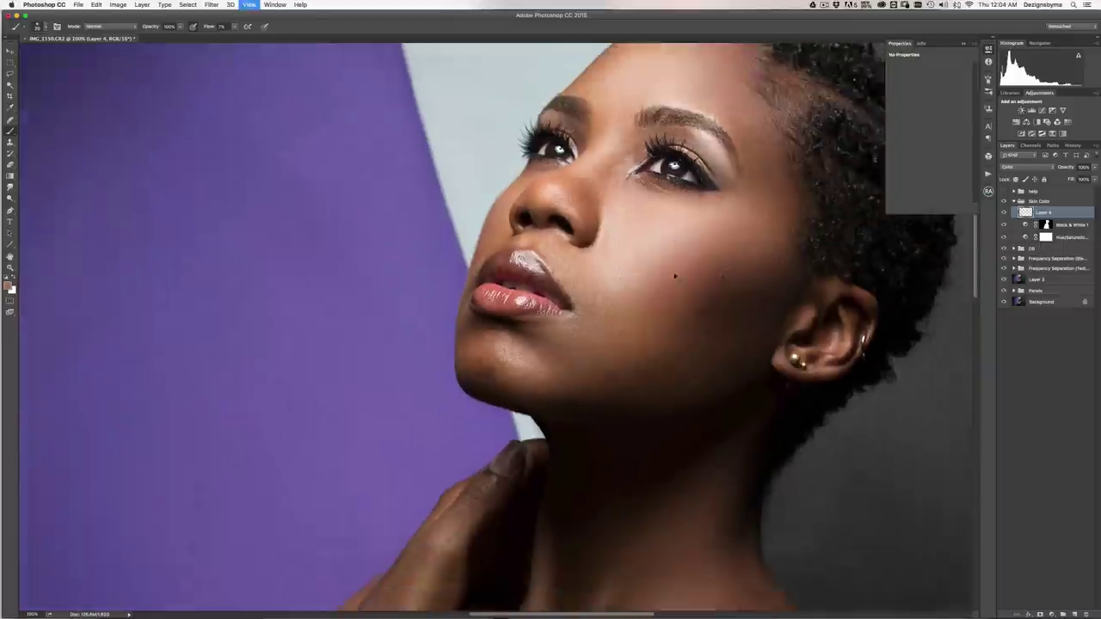
{"action": "key", "text": "super+plus"}
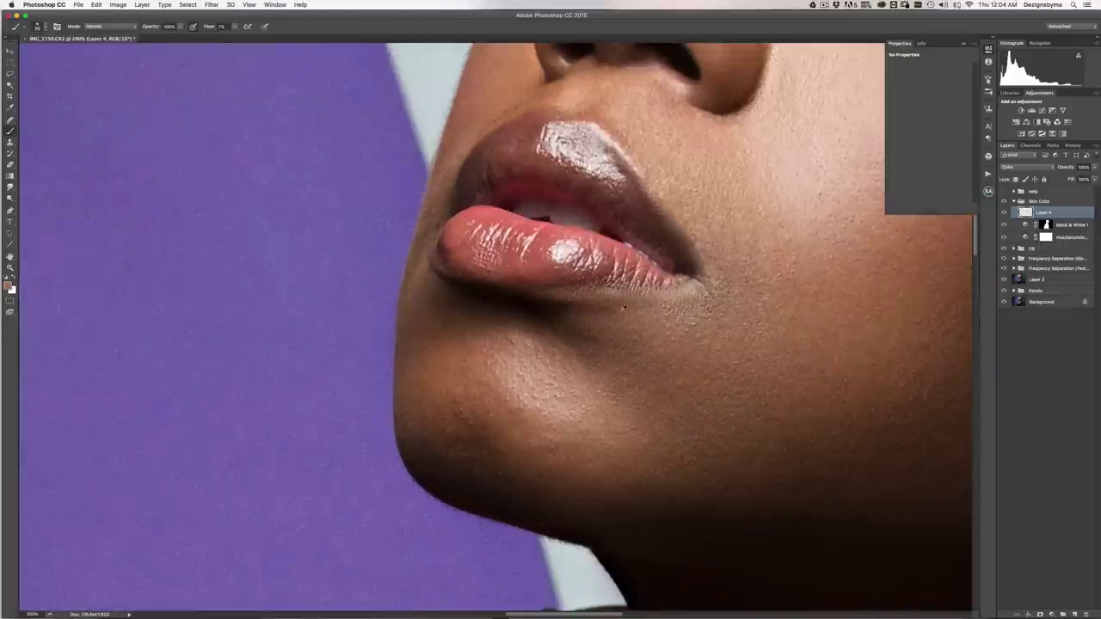
{"action": "left_click", "coordinate": [630, 301], "text": "alt"}
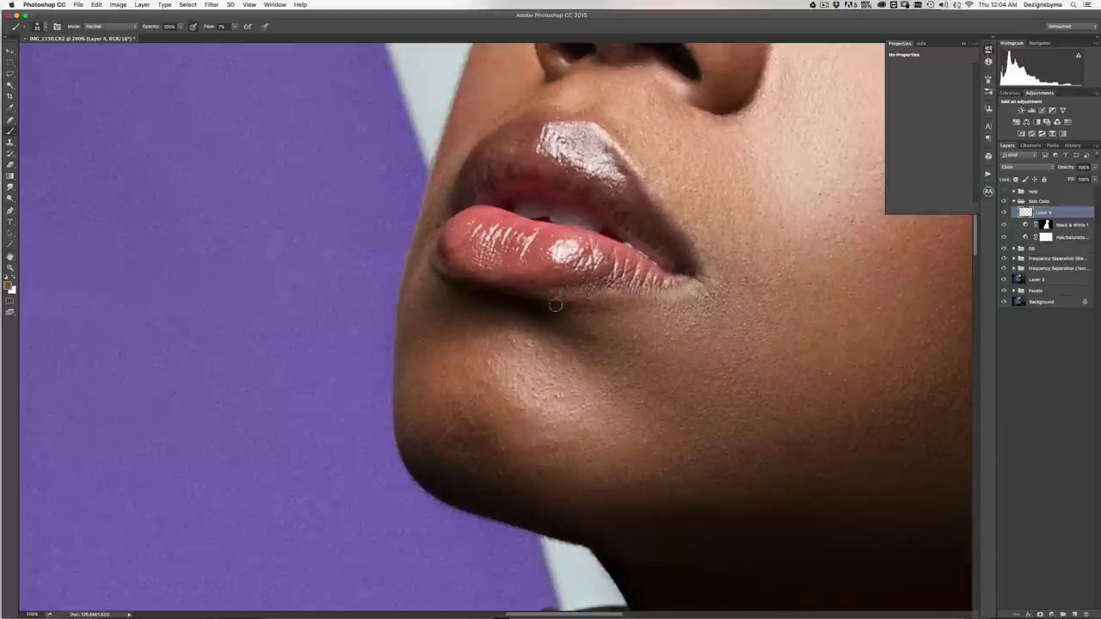
- Compare the portrait with and without the painted colour layer, both as a whole and close up around the mouth
{"action": "key", "text": "super+minus"}
{"action": "key", "text": "super+minus"}
{"action": "key", "text": "super+minus"}
{"action": "key", "text": "super+minus"}
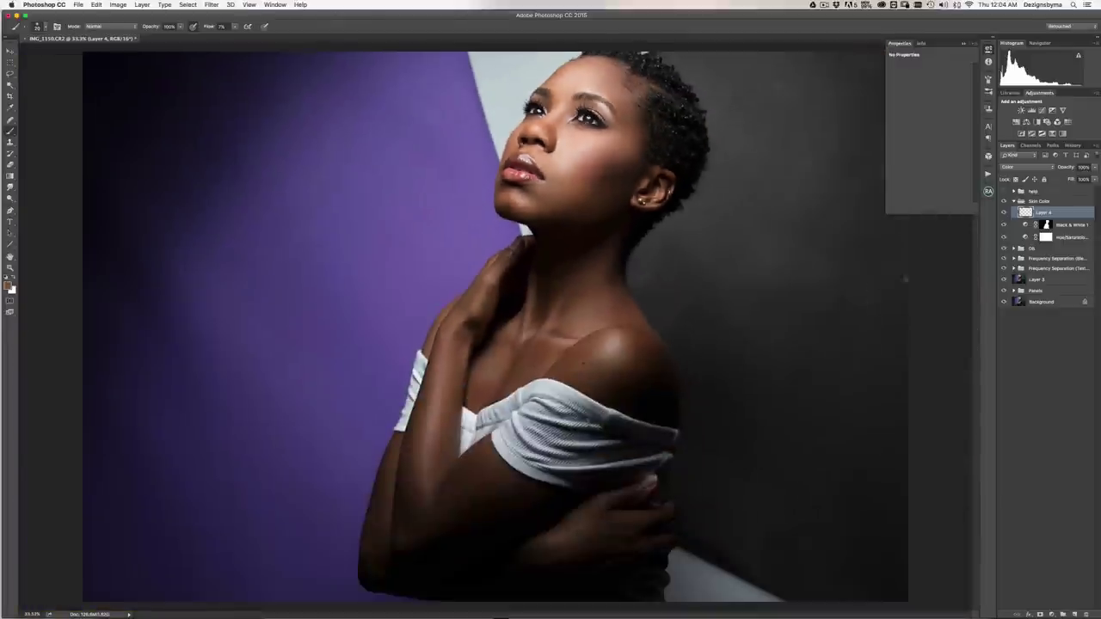
{"action": "left_click", "coordinate": [1003, 212]}
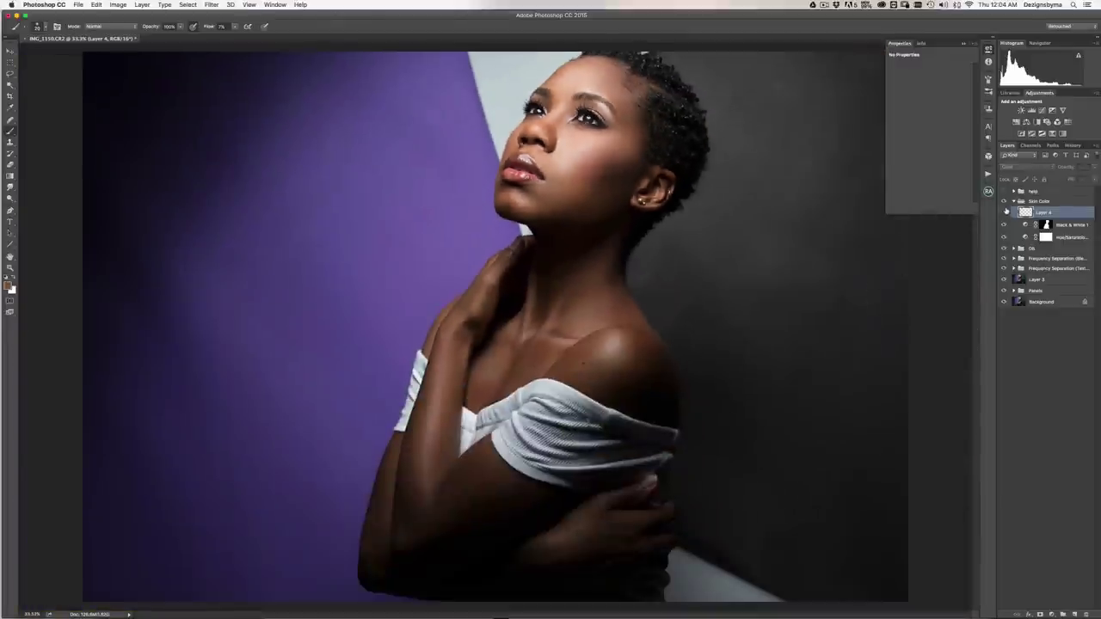
{"action": "left_click", "coordinate": [1004, 213]}
{"action": "key", "text": "super+plus"}
{"action": "scroll", "coordinate": [498, 327], "scroll_direction": "up", "scroll_amount": 5}
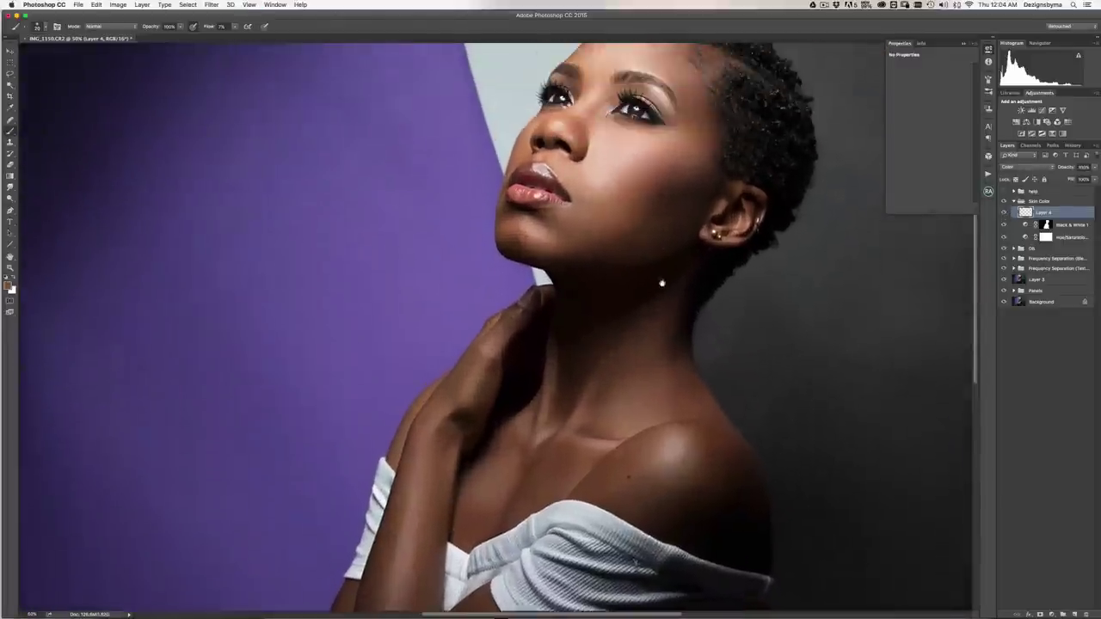
{"action": "key", "text": "super+plus"}
{"action": "key", "text": "super+plus"}
{"action": "scroll", "coordinate": [718, 218], "scroll_direction": "up", "scroll_amount": 2}
{"action": "key", "text": "super+plus"}
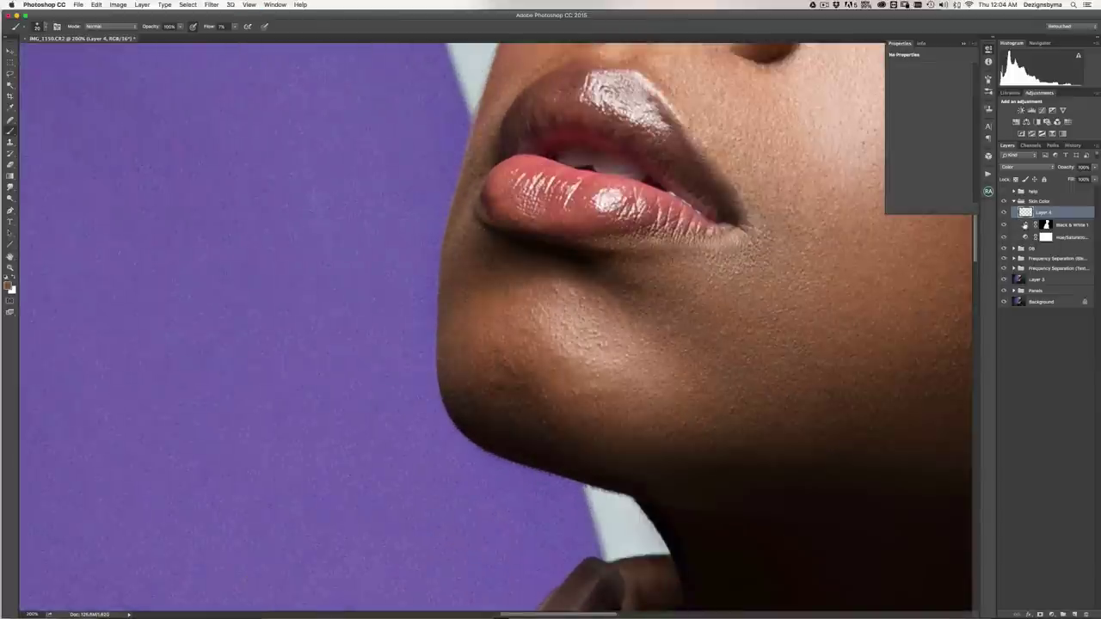
{"action": "left_click", "coordinate": [1002, 212]}
{"action": "left_click", "coordinate": [1002, 212]}
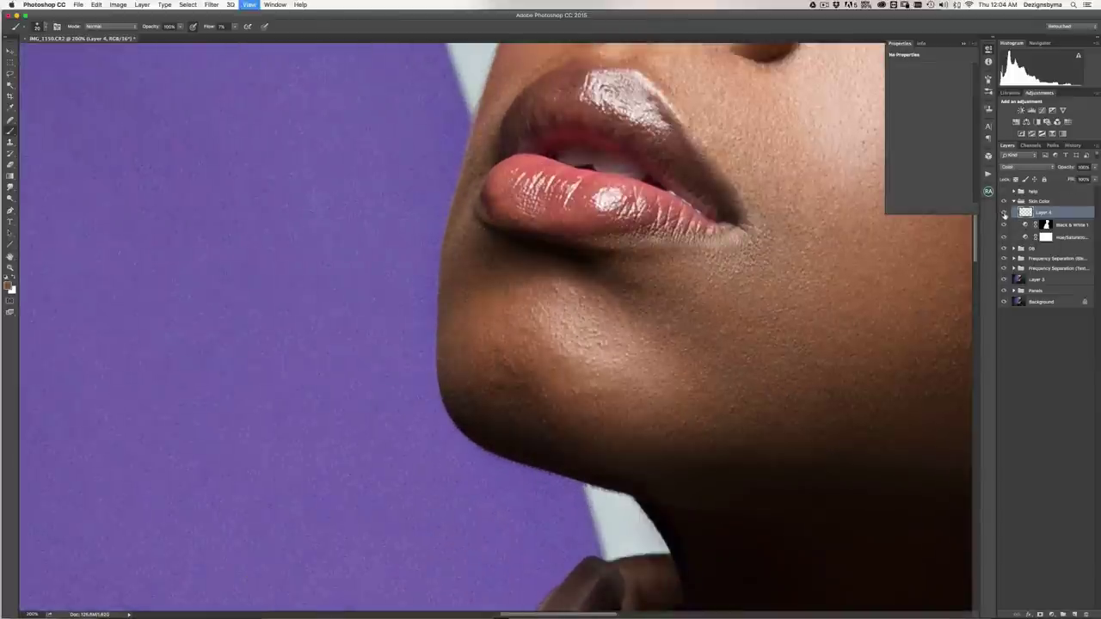
- Try blending the colour just below the bottom lip on the Color layer with a skin tone sampled there
{"action": "key", "text": "super+minus"}
{"action": "key", "text": "super+minus"}
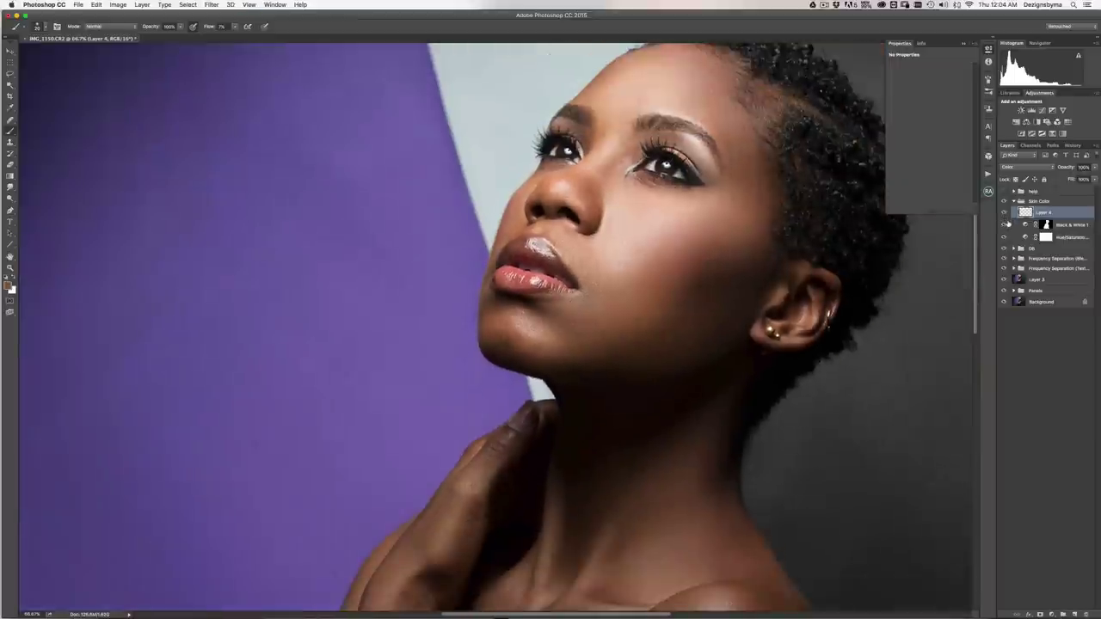
{"action": "key", "text": "super+plus"}
{"action": "key", "text": "super+plus"}
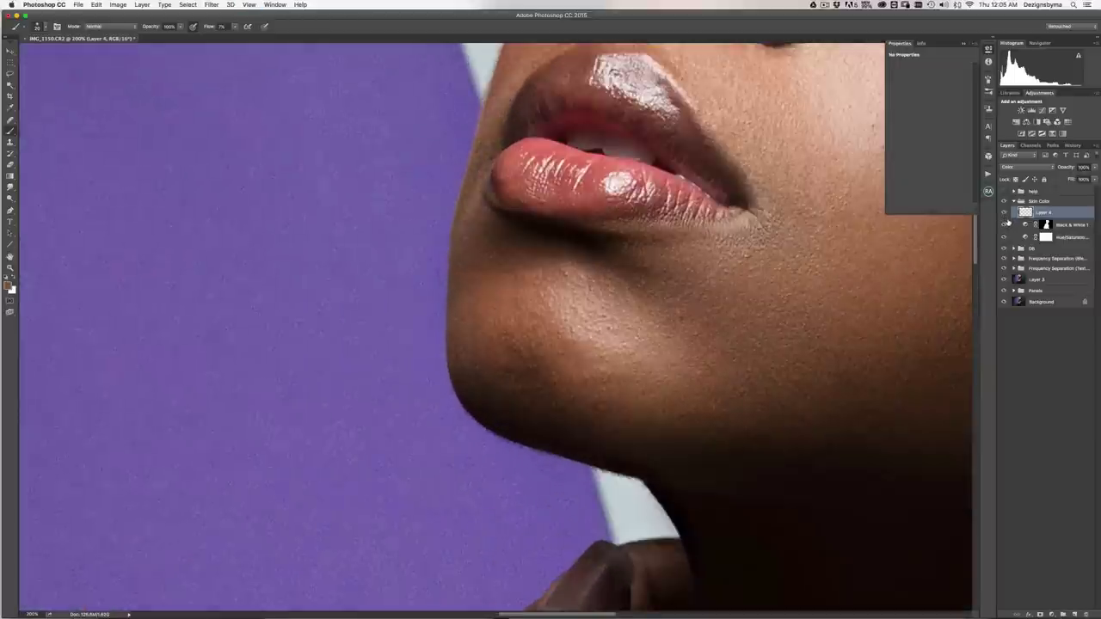
{"action": "key", "text": "super+minus"}
{"action": "key", "text": "super+minus"}
{"action": "key", "text": "super+plus"}
{"action": "key", "text": "super+plus"}
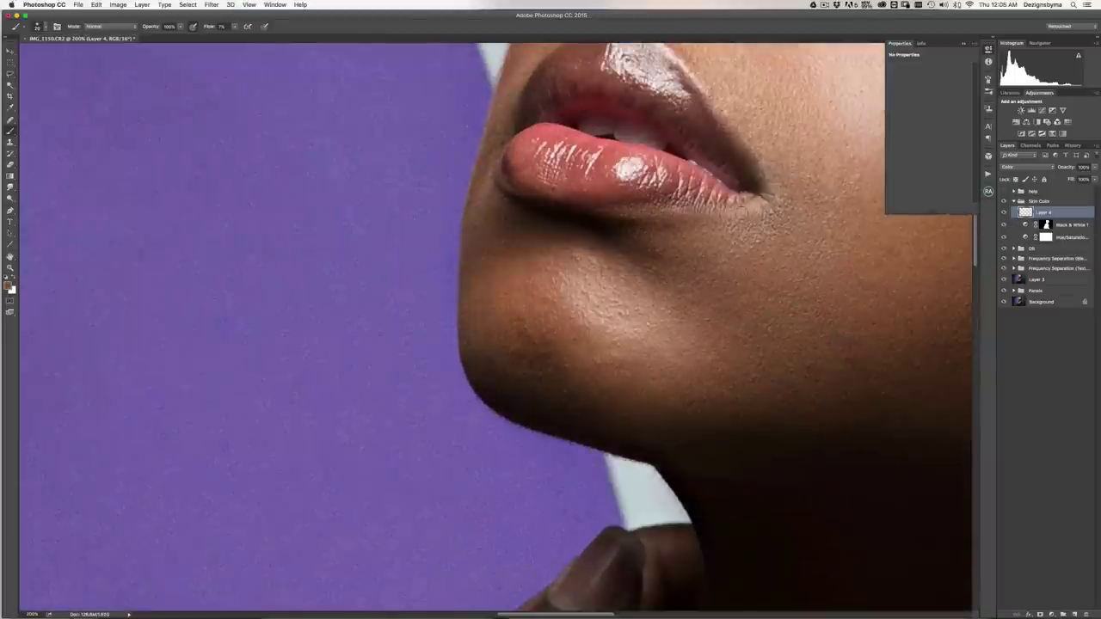
{"action": "left_click", "coordinate": [607, 228], "text": "alt"}
{"action": "key", "text": "super+minus"}
{"action": "key", "text": "super+minus"}
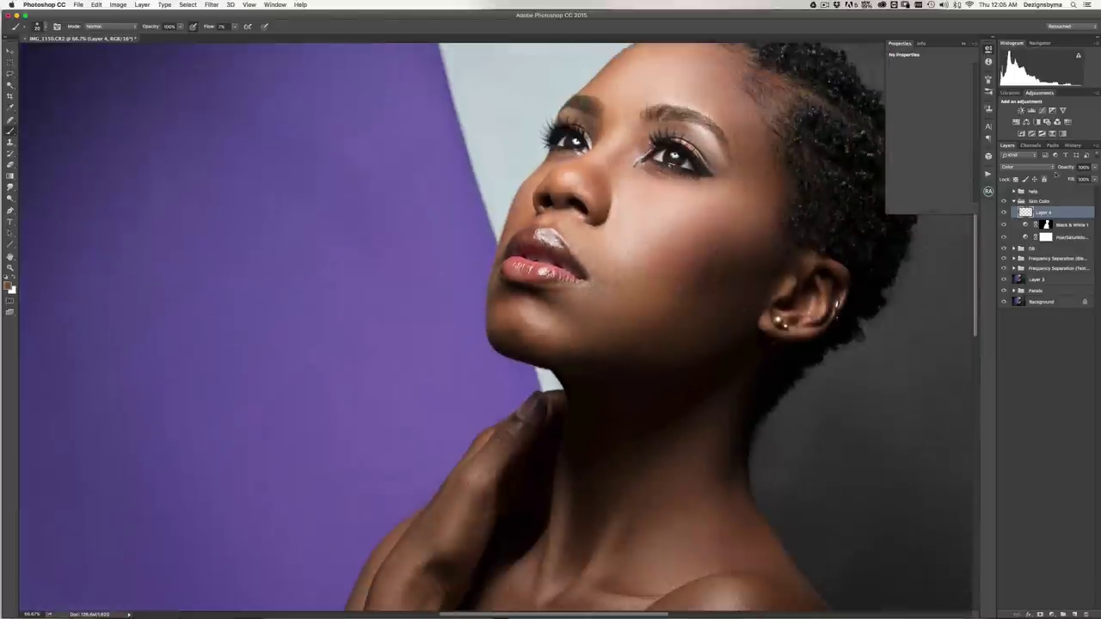
- Try the Soft Light blend mode on the painted colour layer, and delete the layer
{"action": "left_click", "coordinate": [1033, 168]}
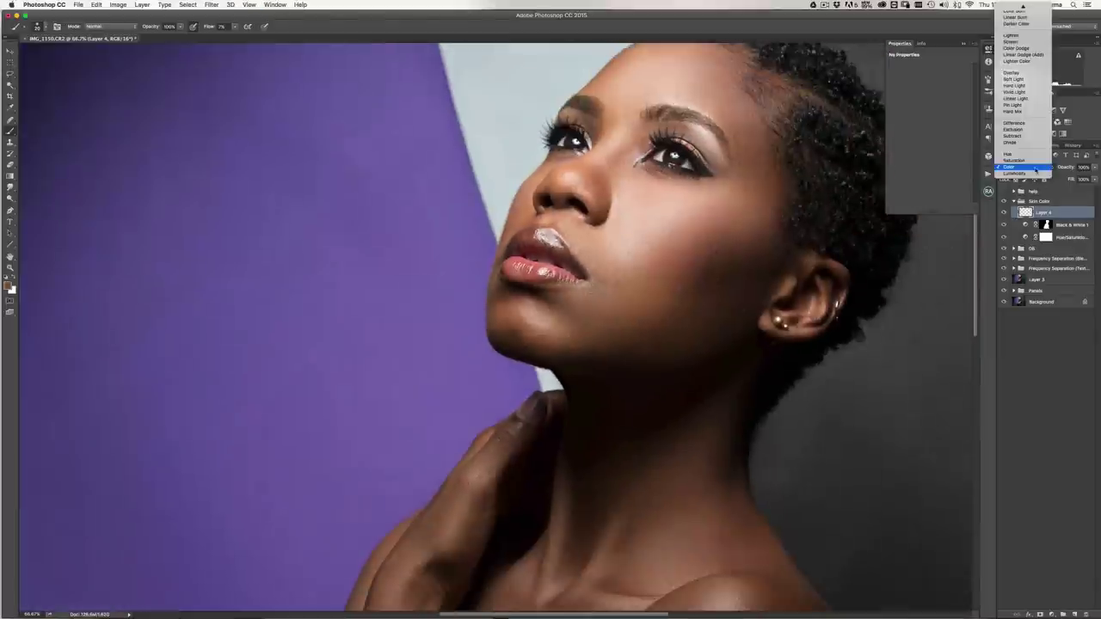
{"action": "left_click", "coordinate": [1044, 80]}
{"action": "key", "text": "super+equal"}
{"action": "key", "text": "super+equal"}
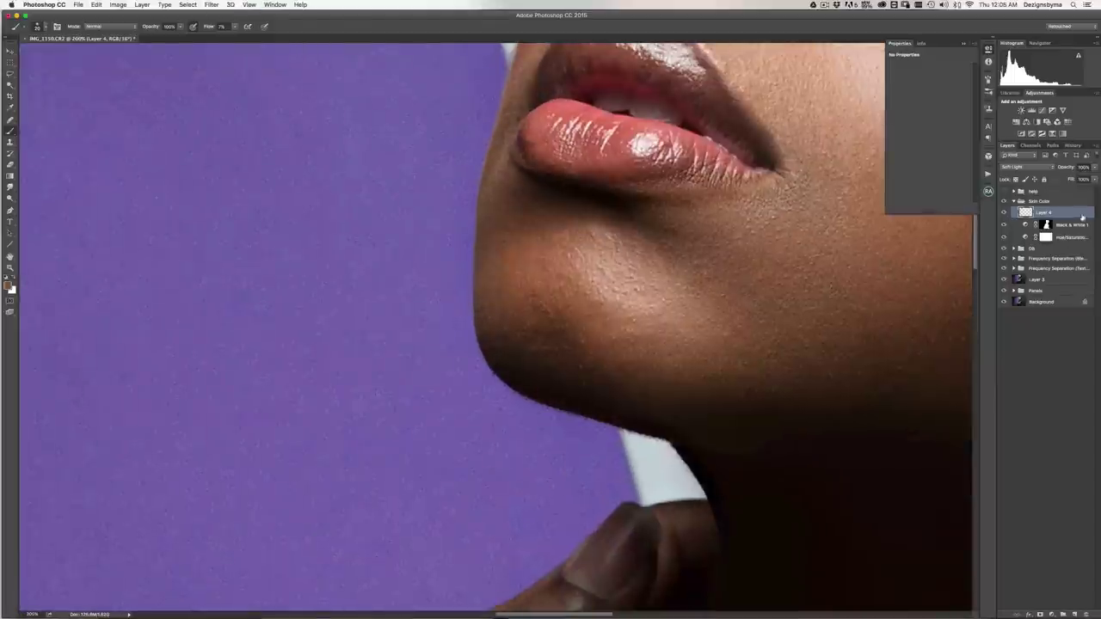
{"action": "left_click_drag", "start_coordinate": [1082, 218], "coordinate": [1085, 614]}
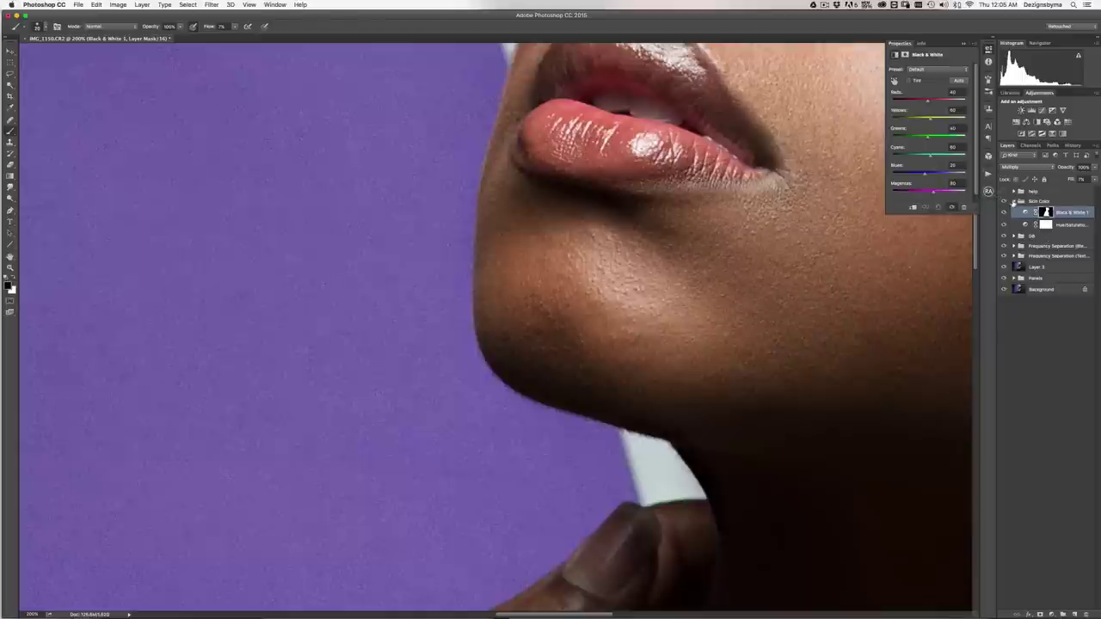
- Collapse the Skin Color group, expand the DB group and select its Dodge and Burn (Macro) layer
{"action": "left_click", "coordinate": [1012, 201]}
{"action": "left_click", "coordinate": [1014, 211]}
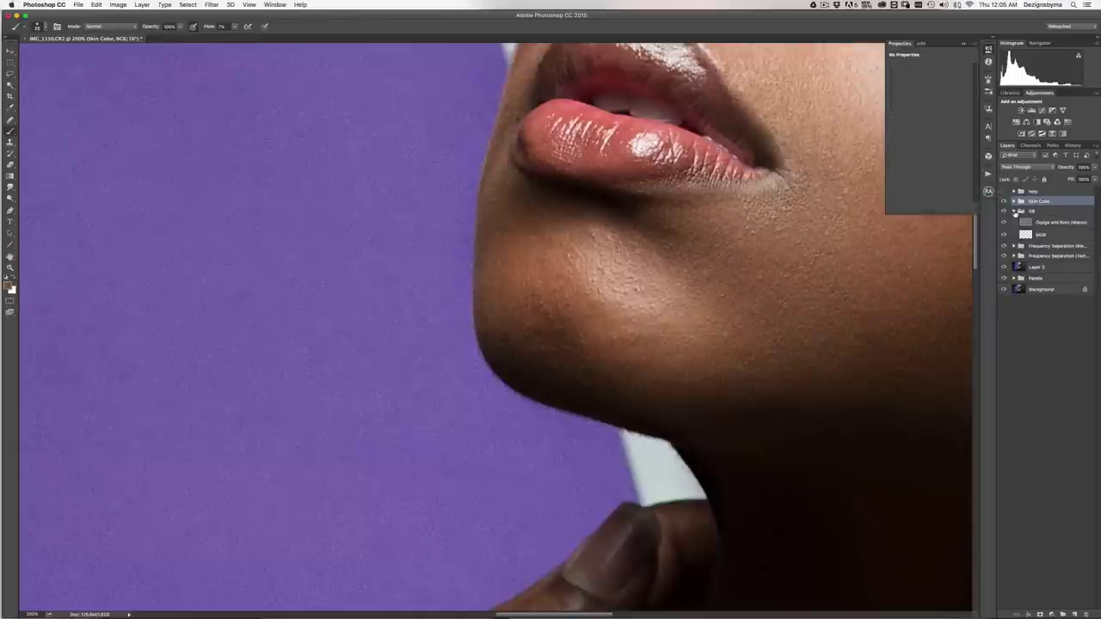
{"action": "left_click", "coordinate": [1019, 223]}
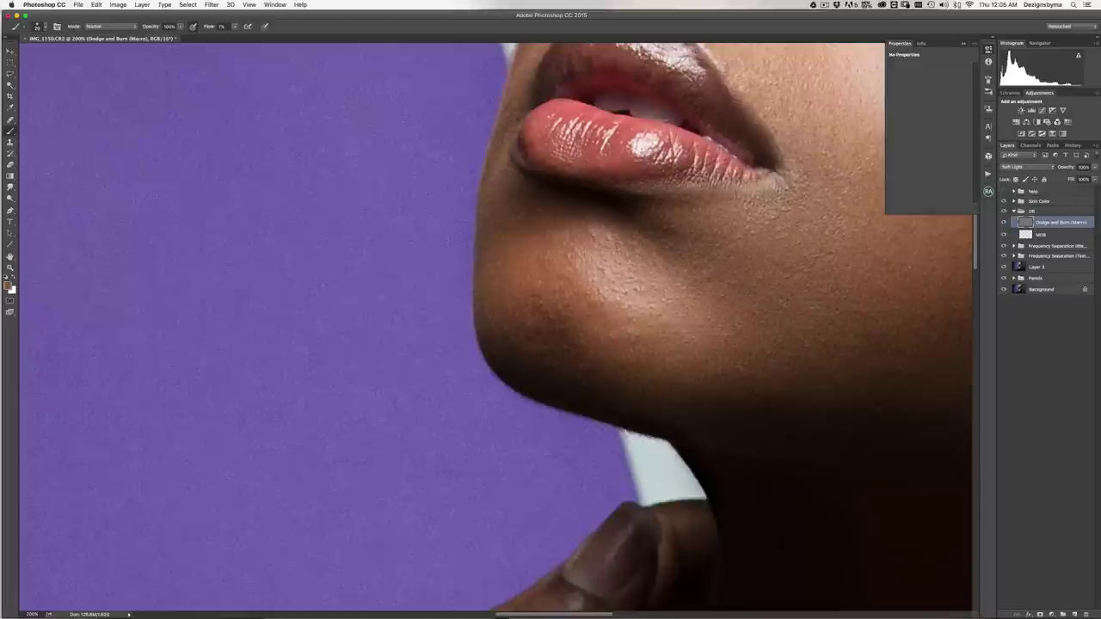
- Compare the whole retouched portrait with the original Background layer, and restore the visibility of the other layers
{"action": "key", "text": "super+minus"}
{"action": "key", "text": "super+minus"}
{"action": "key", "text": "super+minus"}
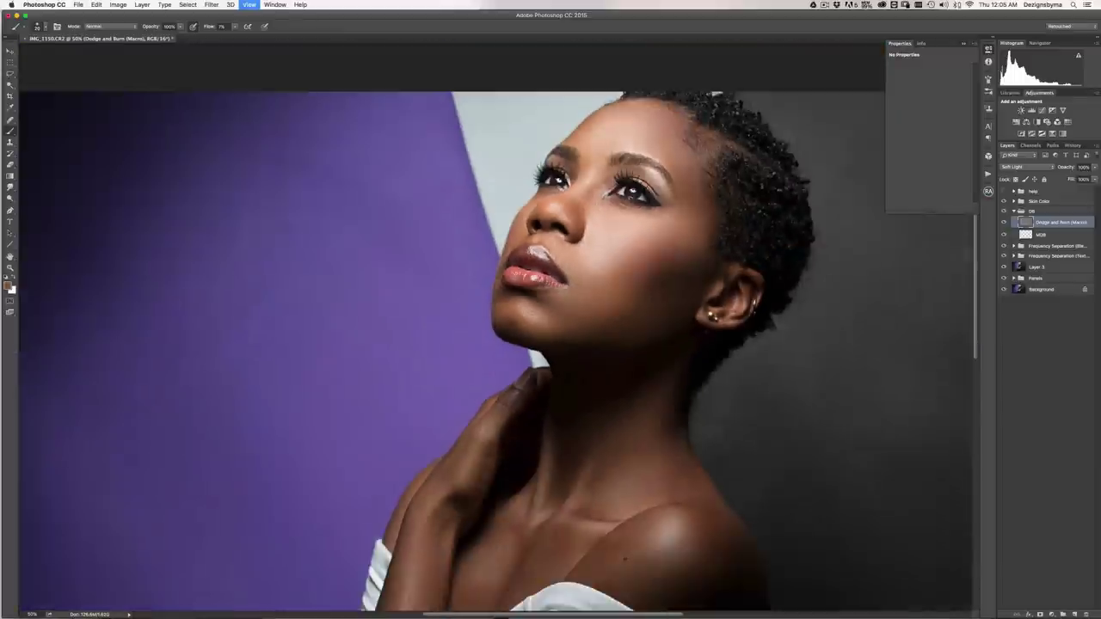
{"action": "key", "text": "super+minus"}
{"action": "key", "text": "super+minus"}
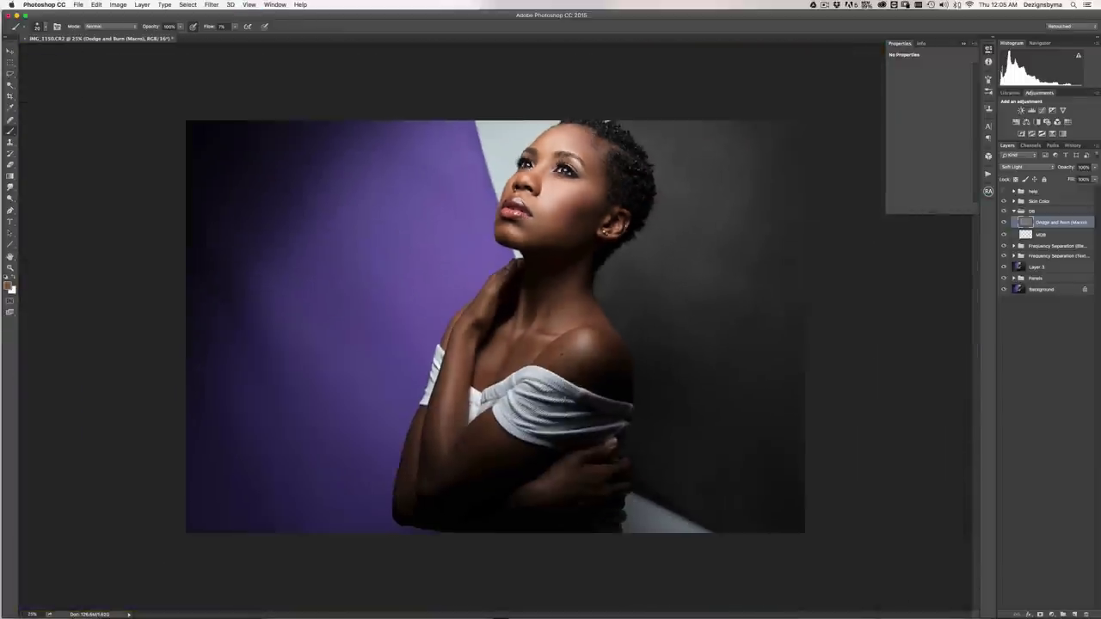
{"action": "left_click", "coordinate": [1002, 290], "text": "alt"}
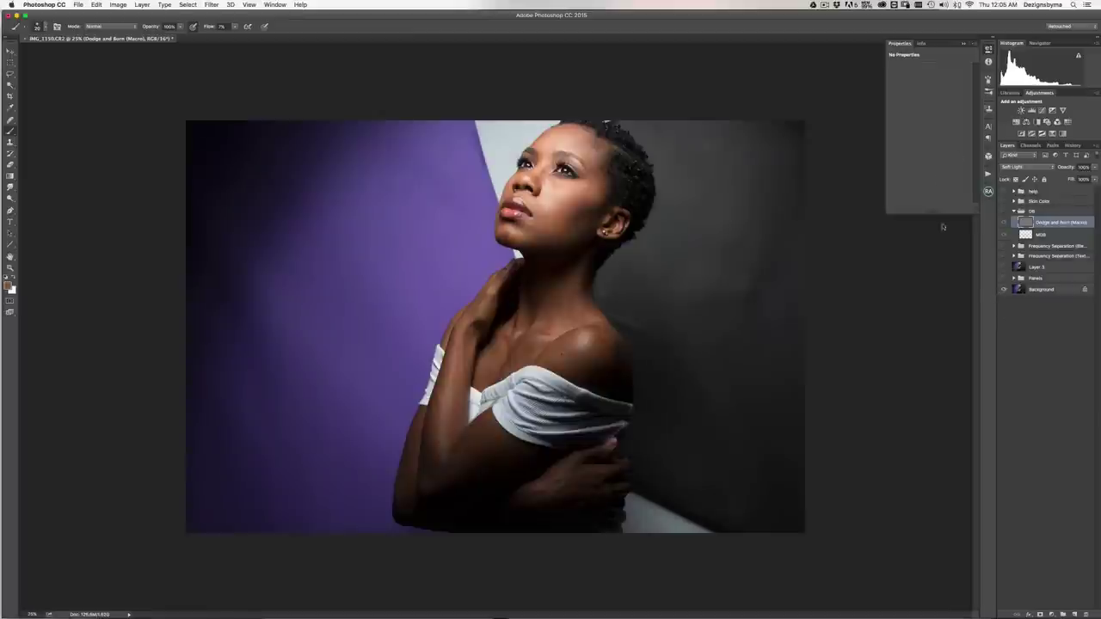
{"action": "left_click", "coordinate": [1002, 290], "text": "alt"}
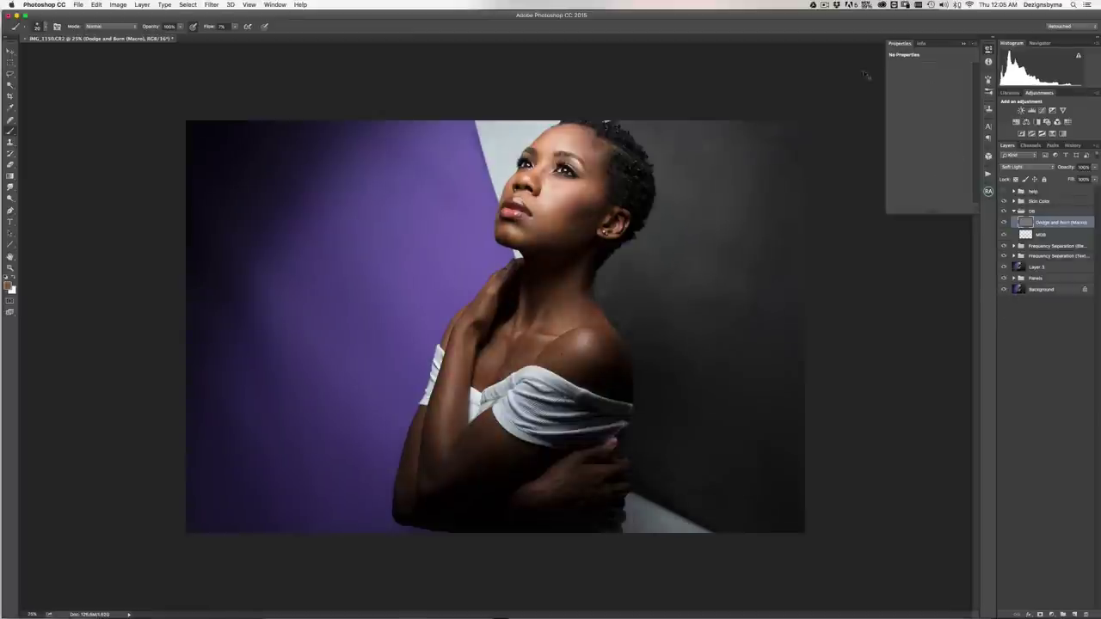
- Examine the skin below the bottom lip and at the mouth corner, both close up and at portrait scale
{"action": "key", "text": "super+plus"}
{"action": "key", "text": "super+plus"}
{"action": "key", "text": "super+plus"}
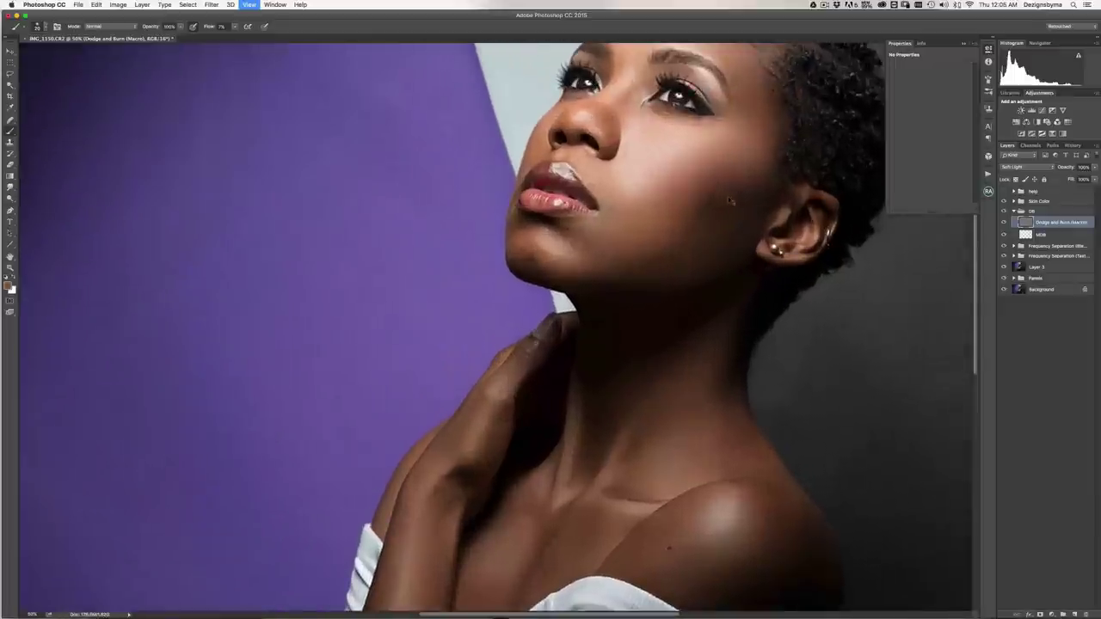
{"action": "key", "text": "super+plus"}
{"action": "key", "text": "super+plus"}
{"action": "key", "text": "super+plus"}
{"action": "scroll", "coordinate": [708, 135], "scroll_direction": "up", "scroll_amount": 5}
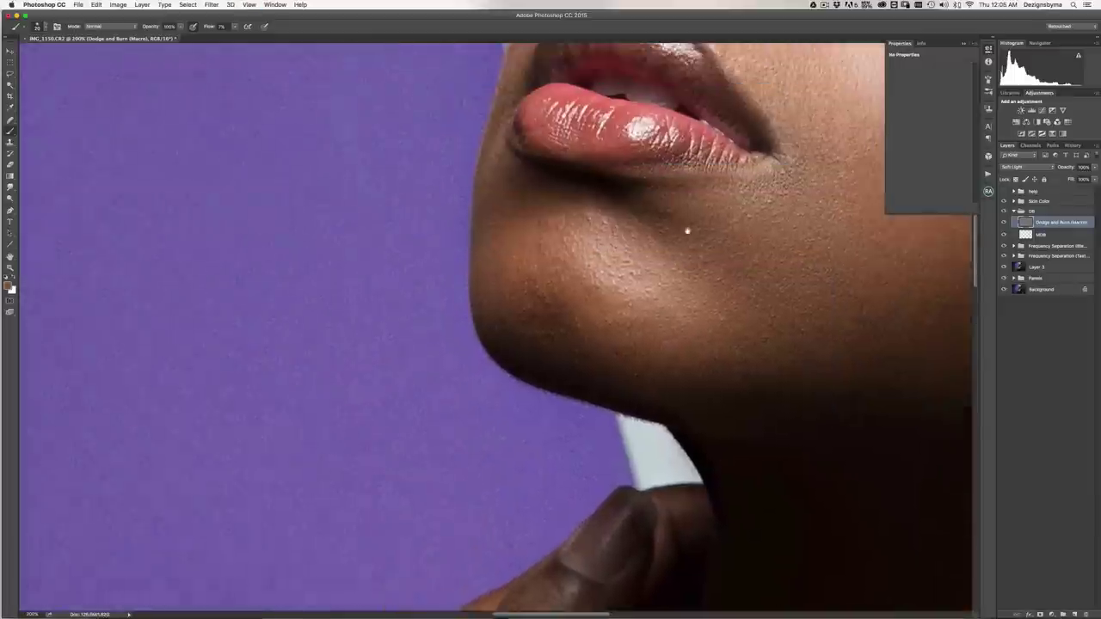
{"action": "scroll", "coordinate": [688, 231], "scroll_direction": "up", "scroll_amount": 2}
{"action": "scroll", "coordinate": [687, 231], "scroll_direction": "right", "scroll_amount": 5}
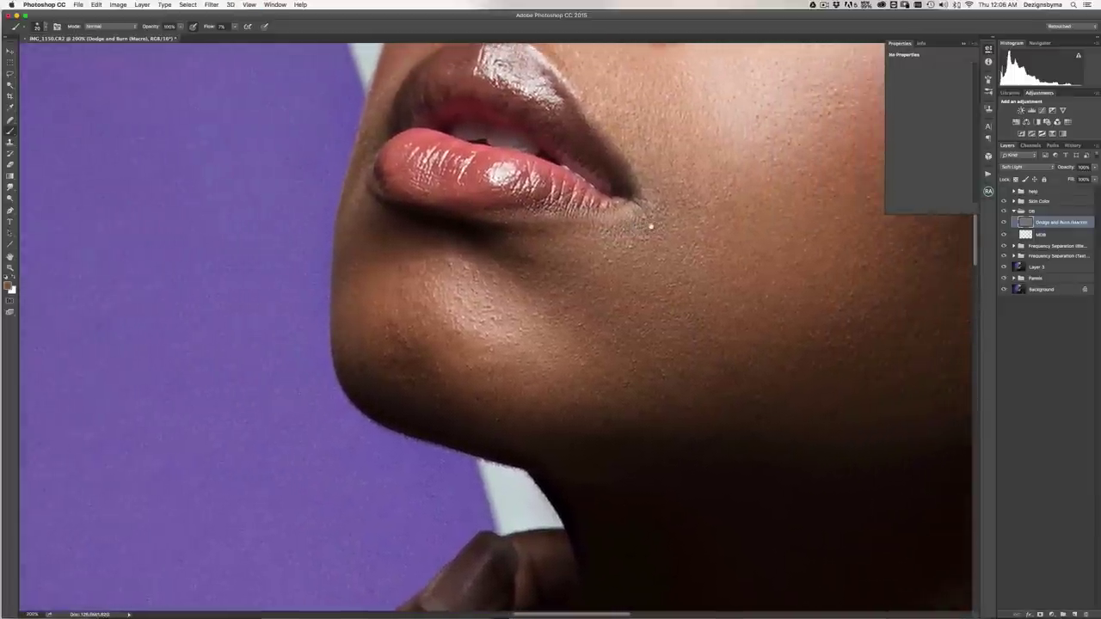
{"action": "key", "text": "super+minus"}
{"action": "key", "text": "super+minus"}
{"action": "key", "text": "super+minus"}
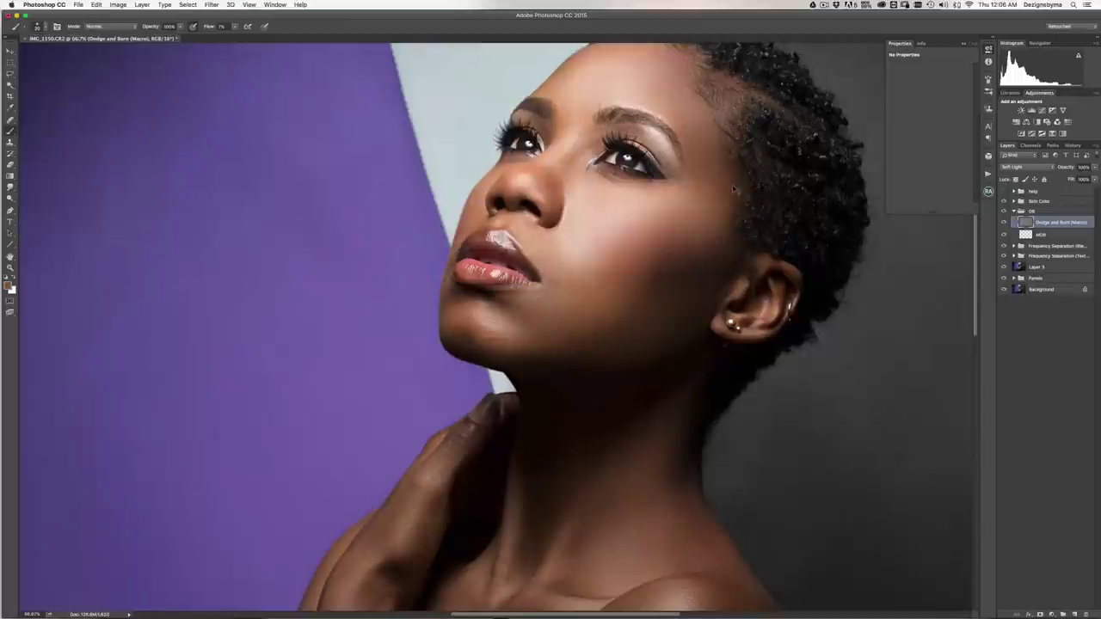
{"action": "key", "text": "super+plus"}
{"action": "key", "text": "super+plus"}
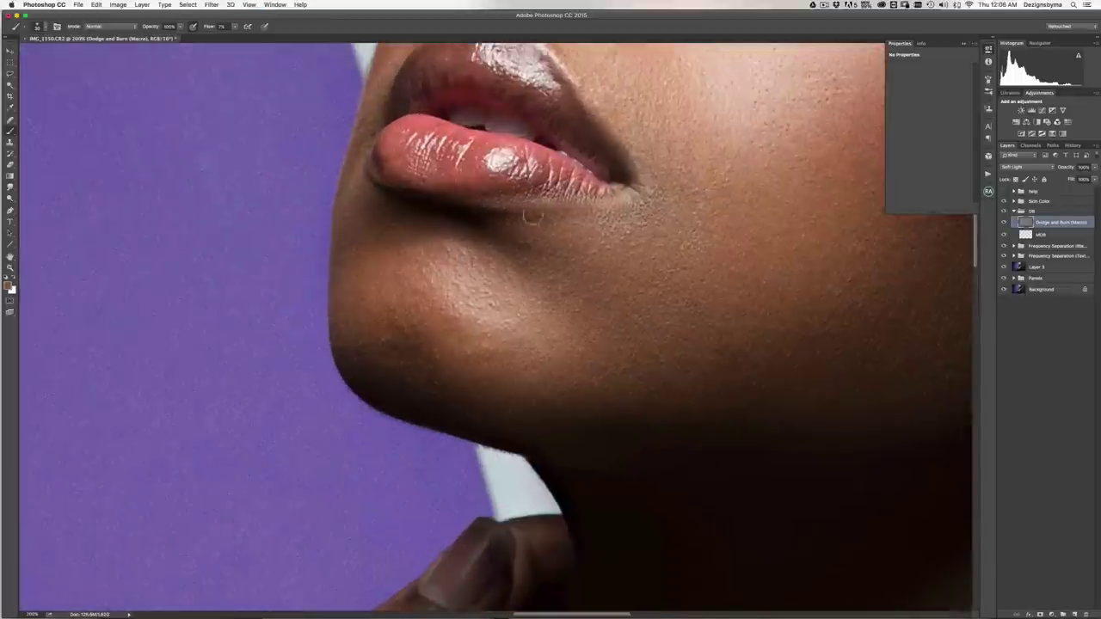
- Check the Dodge and Burn (Macro) layer's effect around the mouth, and step back through the recent edits
{"action": "left_click", "coordinate": [1003, 223]}
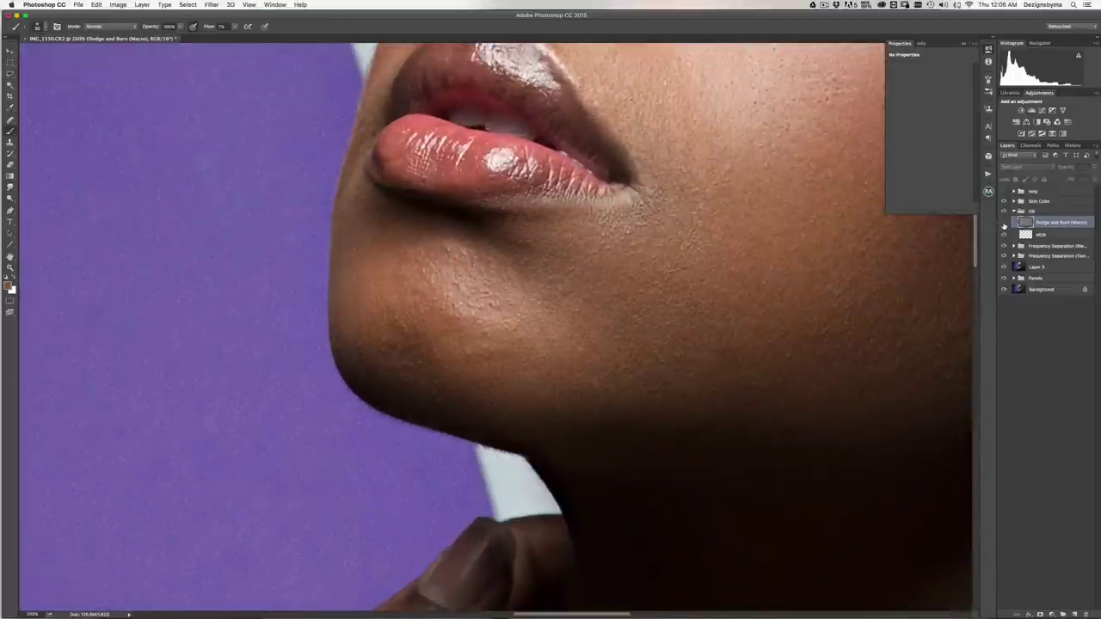
{"action": "left_click", "coordinate": [1003, 223]}
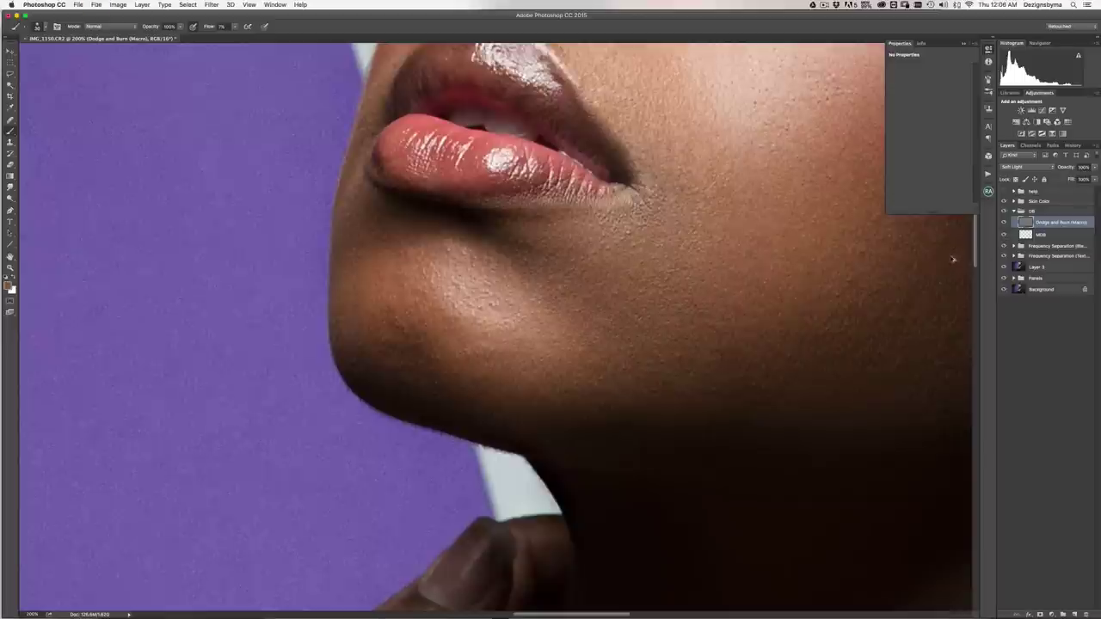
{"action": "key", "text": "super+alt+z"}
{"action": "key", "text": "super+alt+z"}
{"action": "key", "text": "super+z"}
{"action": "key", "text": "super+z"}
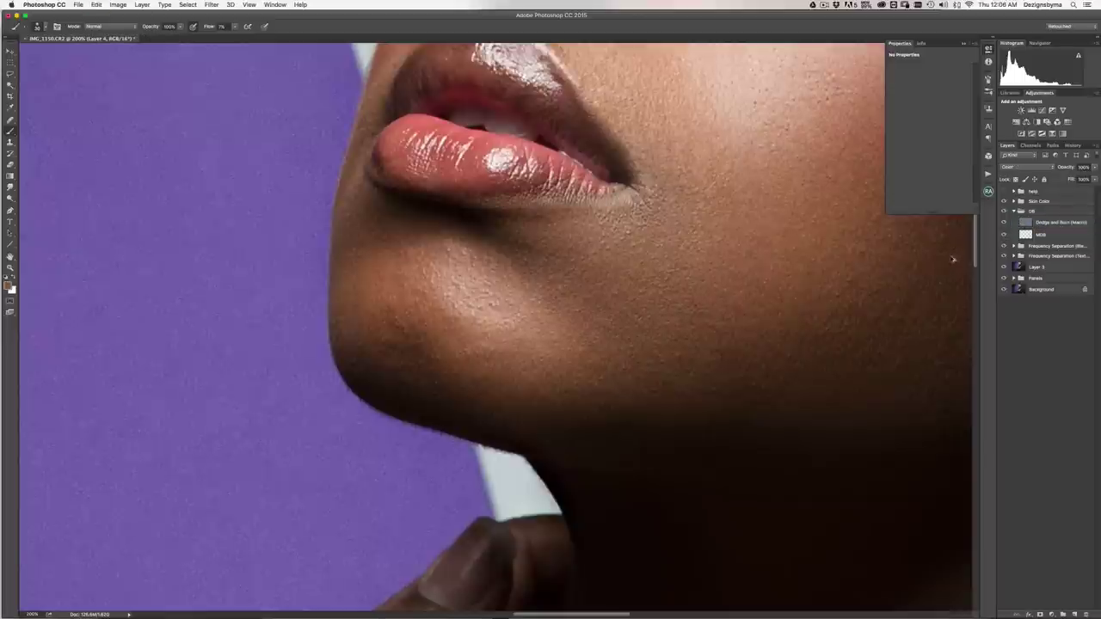
- Delete the painted colour layer from the Skin Color group, and collapse the Skin Color and DB groups
{"action": "left_click", "coordinate": [1013, 201]}
{"action": "left_click_drag", "start_coordinate": [1026, 212], "coordinate": [1085, 614]}
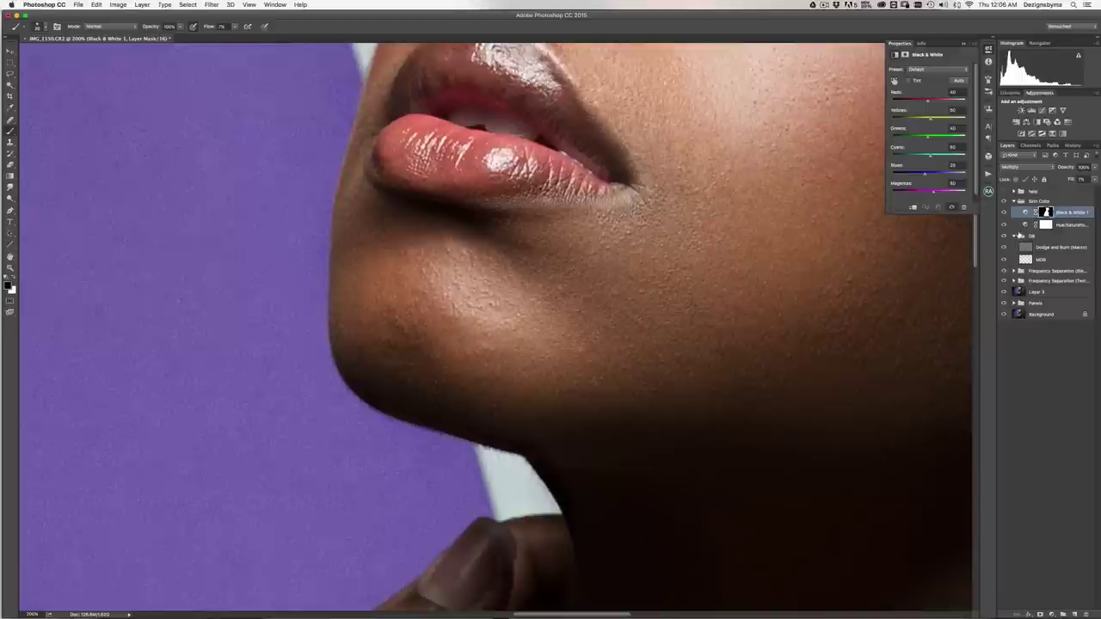
{"action": "left_click", "coordinate": [1014, 237]}
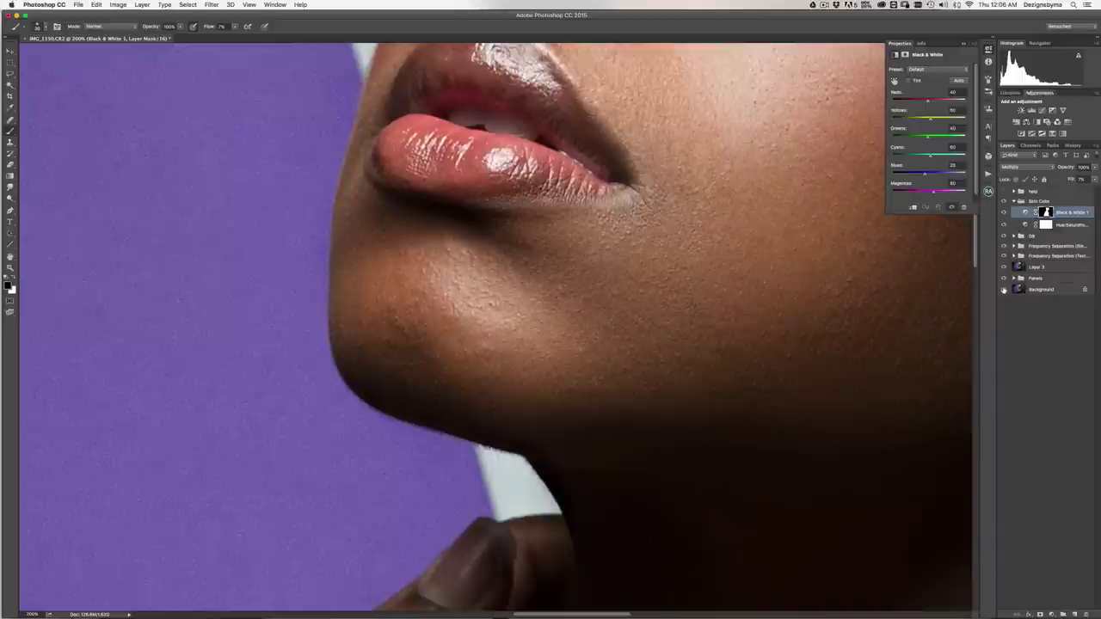
{"action": "left_click", "coordinate": [1014, 201]}
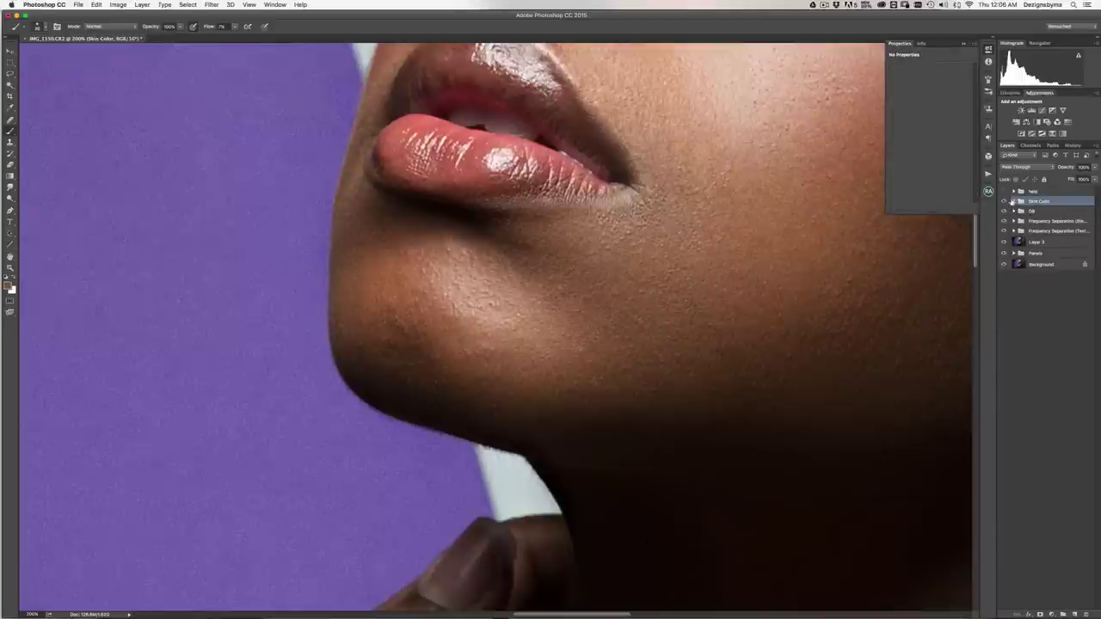
- Examine the retouched face, neck and shoulders both close up and at full-image scale
{"action": "key", "text": "super+0"}
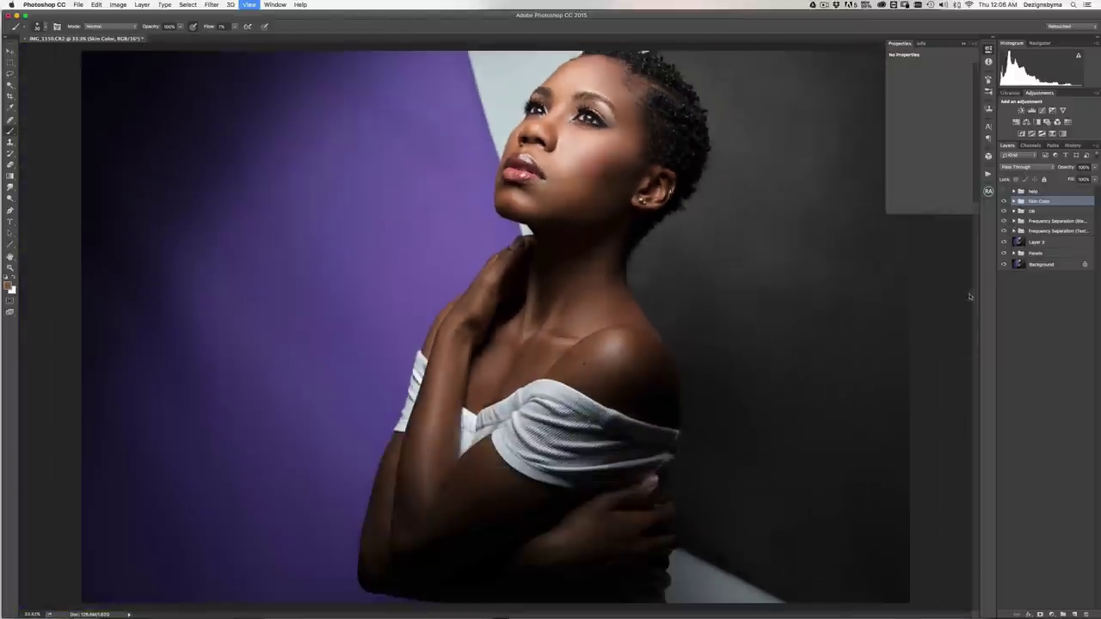
{"action": "key", "text": "super+plus"}
{"action": "key", "text": "super+plus"}
{"action": "left_click_drag", "start_coordinate": [796, 175], "coordinate": [705, 345]}
{"action": "key", "text": "super+plus"}
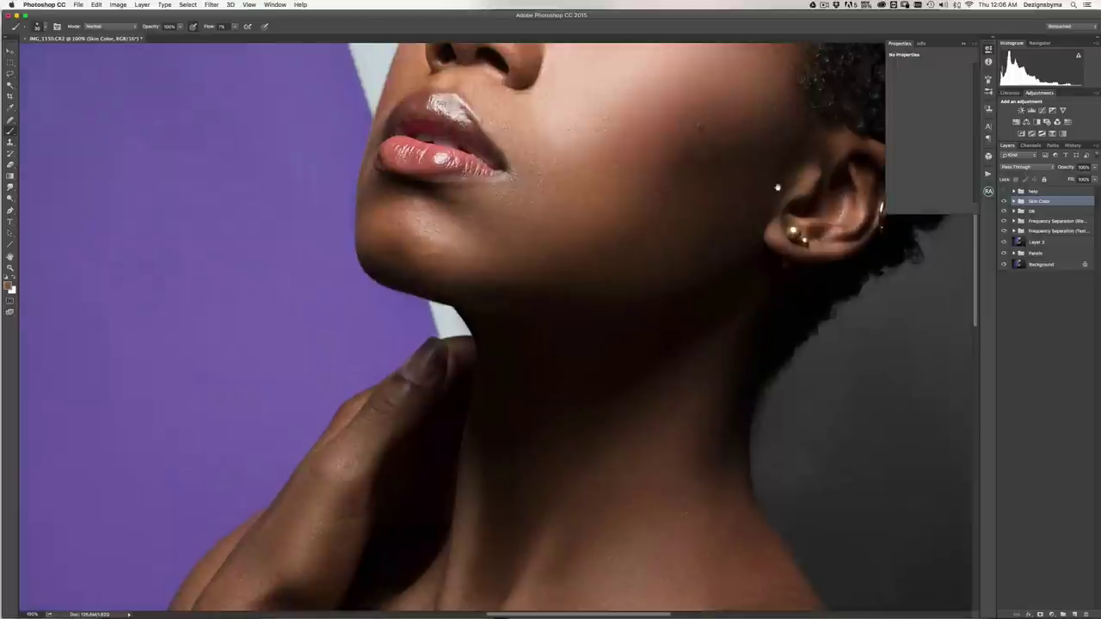
{"action": "scroll", "coordinate": [777, 188], "scroll_direction": "down", "scroll_amount": 1}
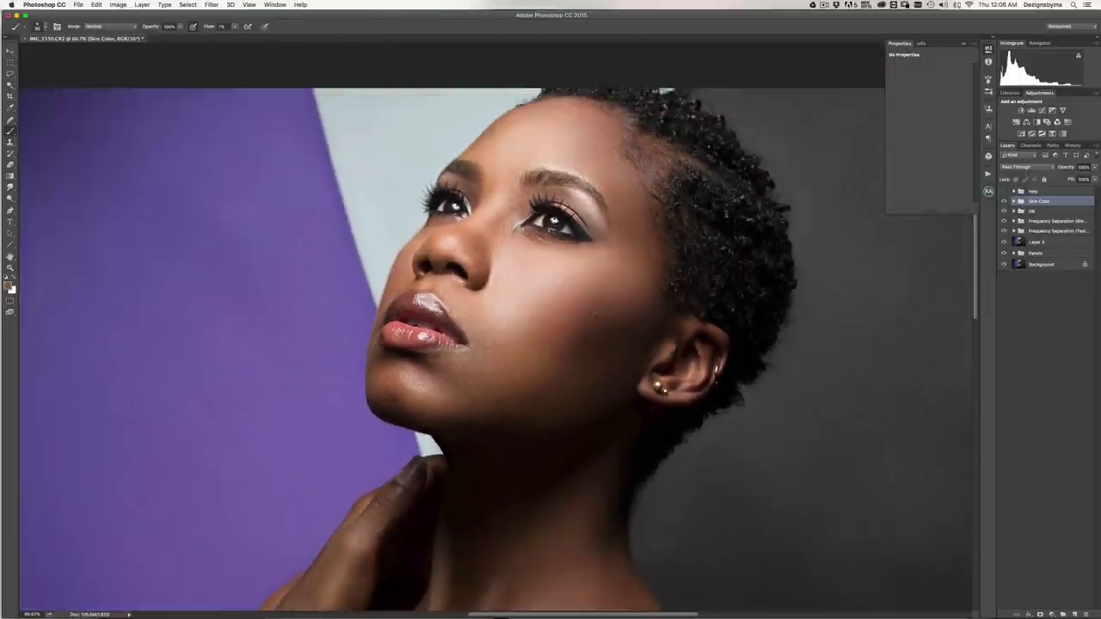
{"action": "key", "text": "super+minus"}
{"action": "key", "text": "super+minus"}
{"action": "key", "text": "super+plus"}
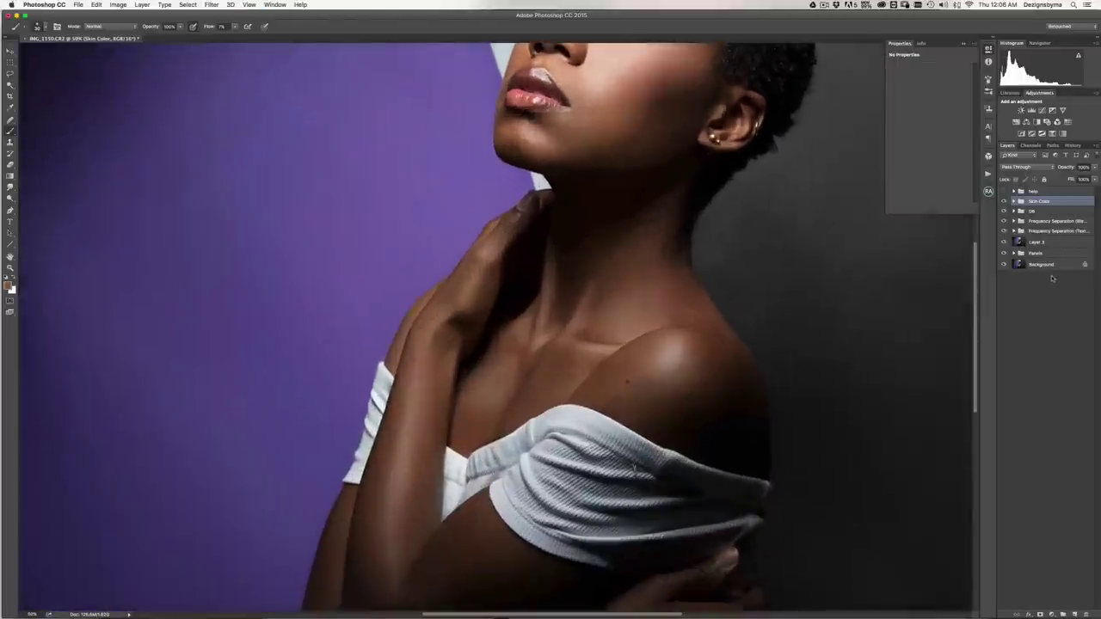
{"action": "key", "text": "super+minus"}
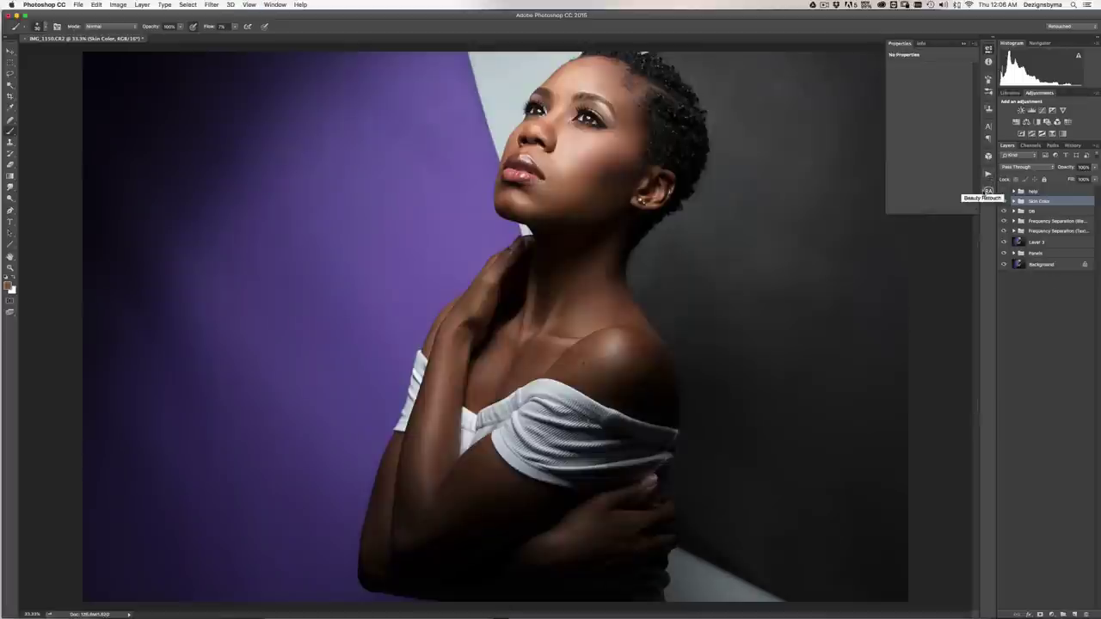
{"action": "left_click", "coordinate": [988, 191]}
{"action": "left_click", "coordinate": [987, 191]}
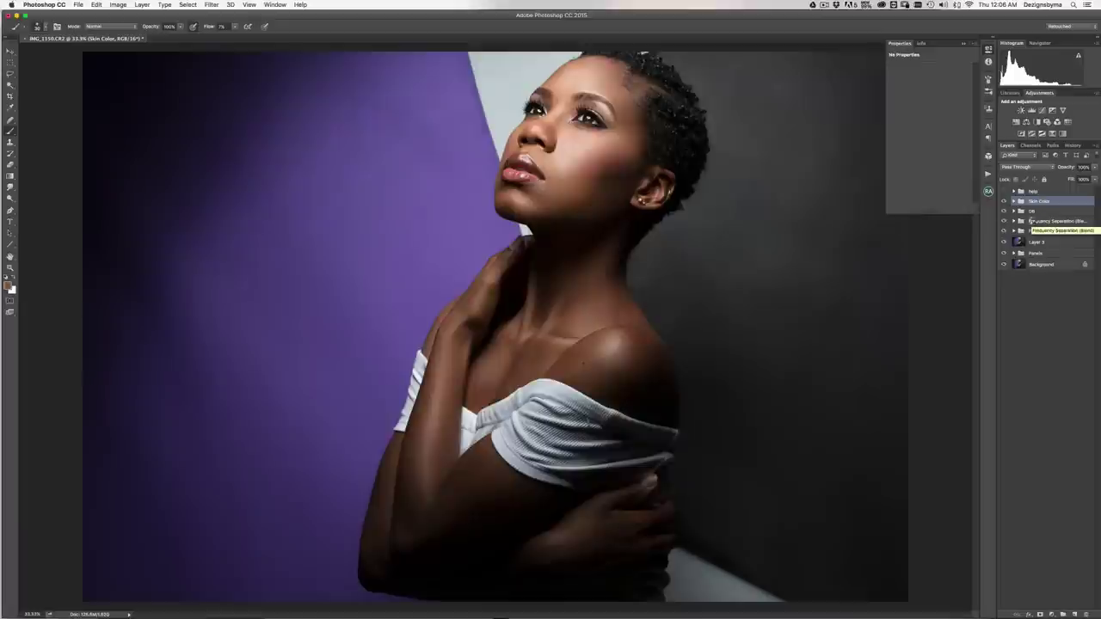
- Stamp all visible layers into a new layer above the Skin Color group and open it in Liquify
{"action": "key", "text": "super+alt+shift+e"}
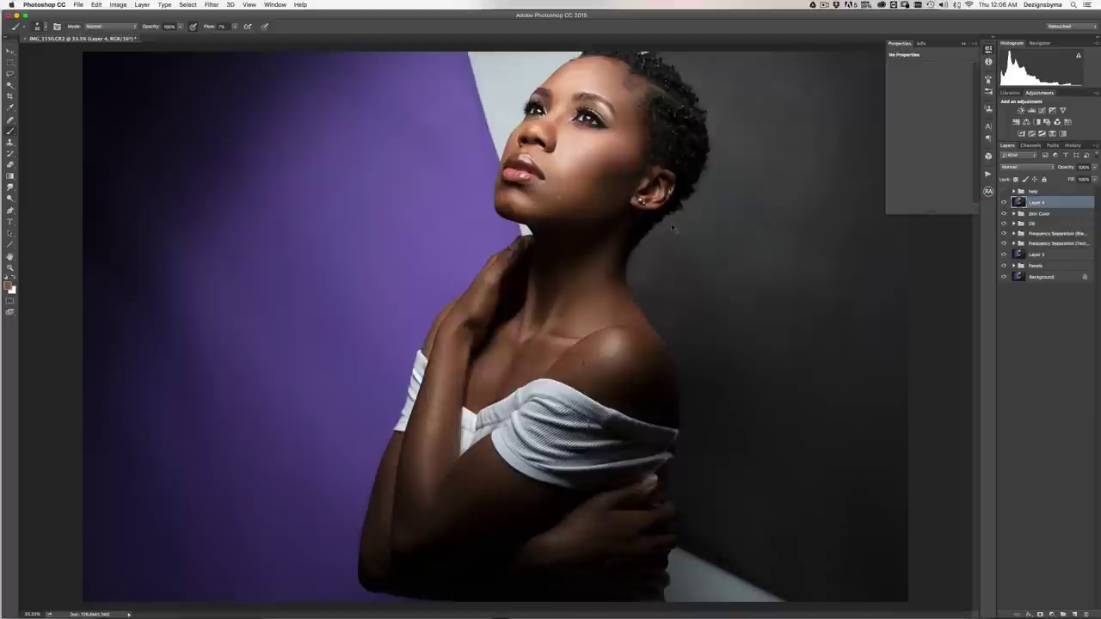
{"action": "left_click", "coordinate": [210, 4]}
{"action": "key", "text": "super+shift+x"}
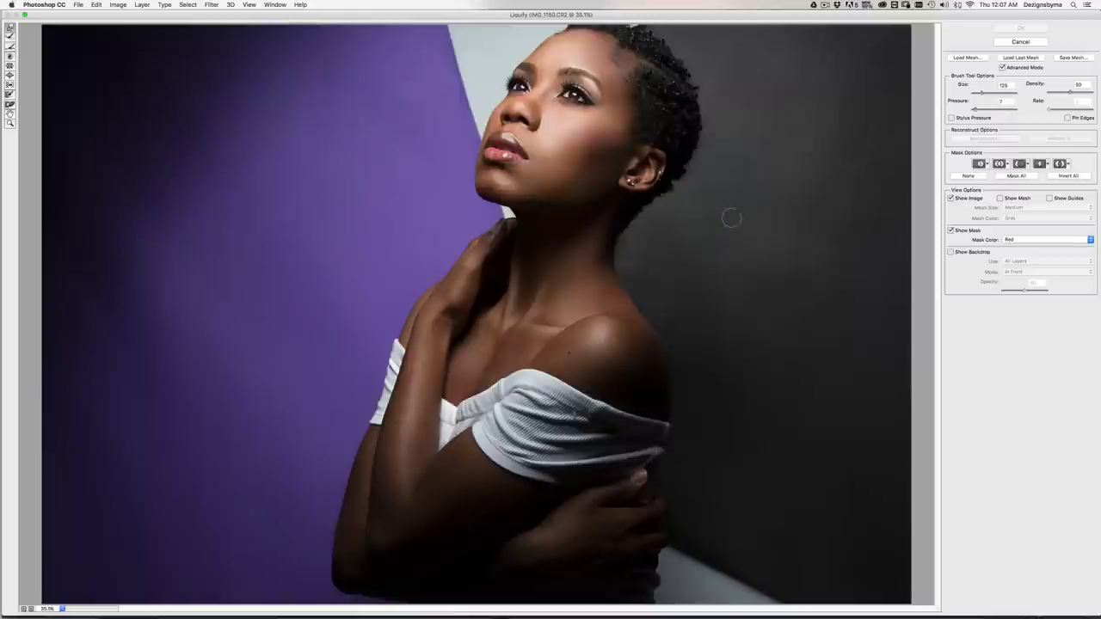
- Warp the curve between the neck and the near shoulder with Forward Warp at brush size 300 and pressure 7
{"action": "key", "text": "super+plus"}
{"action": "key", "text": "bracketright"}
{"action": "key", "text": "bracketright"}
{"action": "key", "text": "bracketright"}
{"action": "key", "text": "bracketright"}
{"action": "key", "text": "bracketright"}
{"action": "key", "text": "bracketright"}
{"action": "key", "text": "bracketright"}
{"action": "key", "text": "bracketright"}
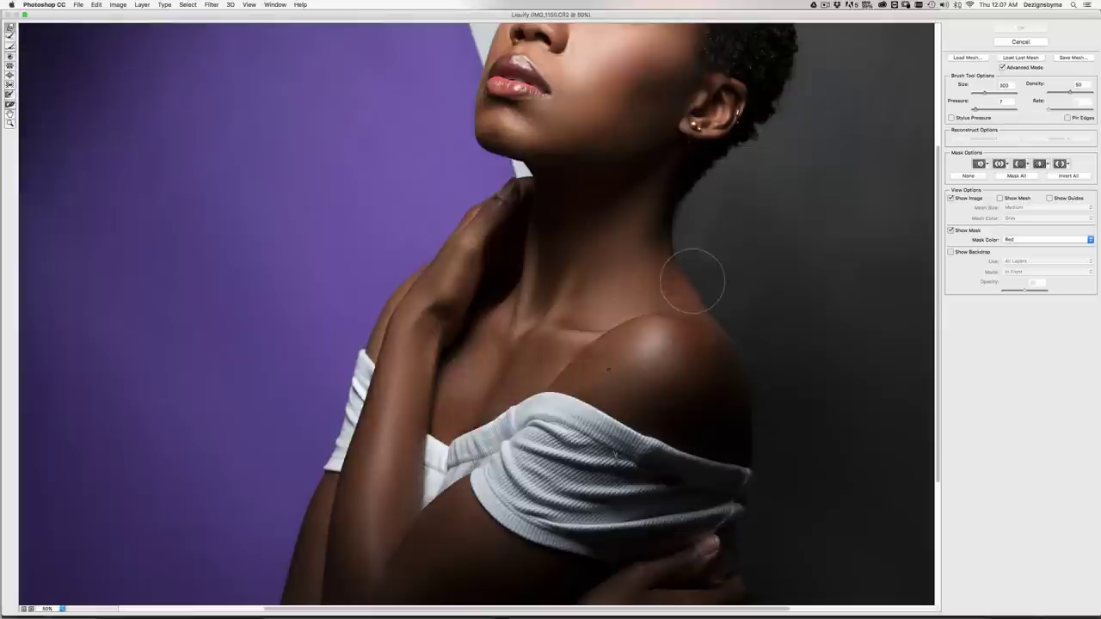
{"action": "left_click", "coordinate": [693, 282]}
{"action": "key", "text": "bracketleft"}
{"action": "key", "text": "bracketleft"}
{"action": "key", "text": "bracketleft"}
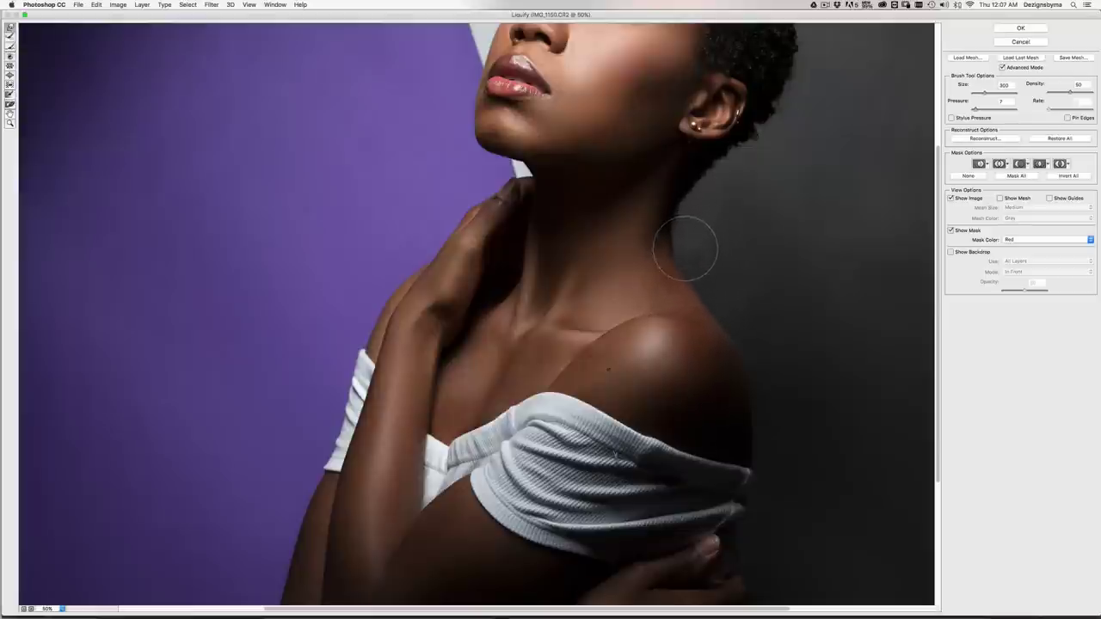
- Refine the outer contour of the near shoulder and upper arm with warp brush sizes of 600 and 300
{"action": "key", "text": "bracketright"}
{"action": "key", "text": "bracketright"}
{"action": "key", "text": "bracketright"}
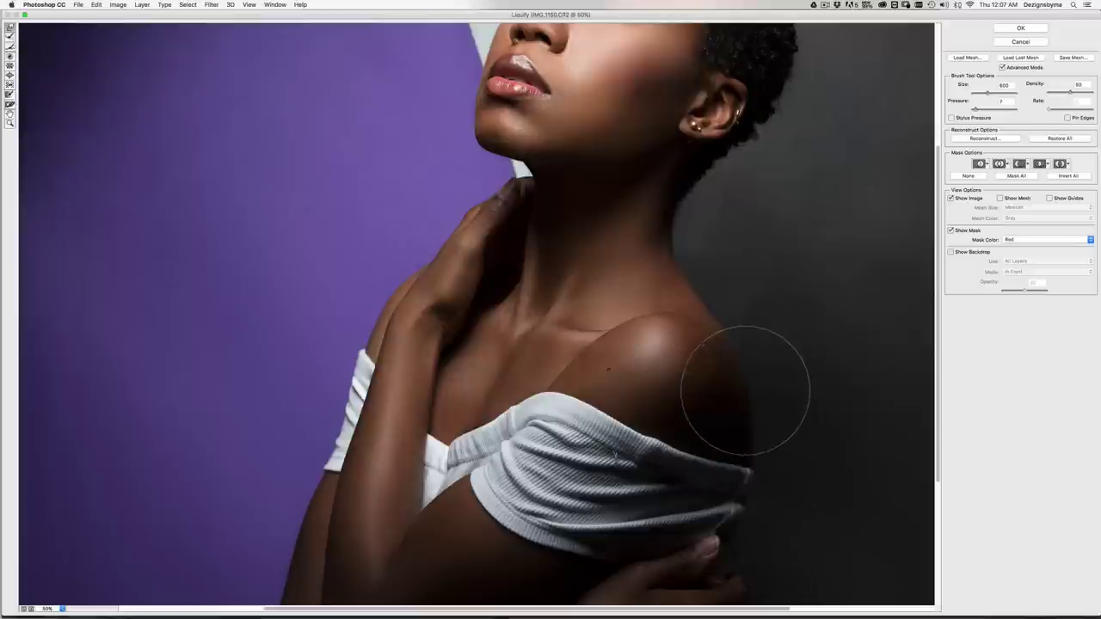
{"action": "key", "text": "bracketleft"}
{"action": "key", "text": "bracketleft"}
{"action": "key", "text": "bracketleft"}
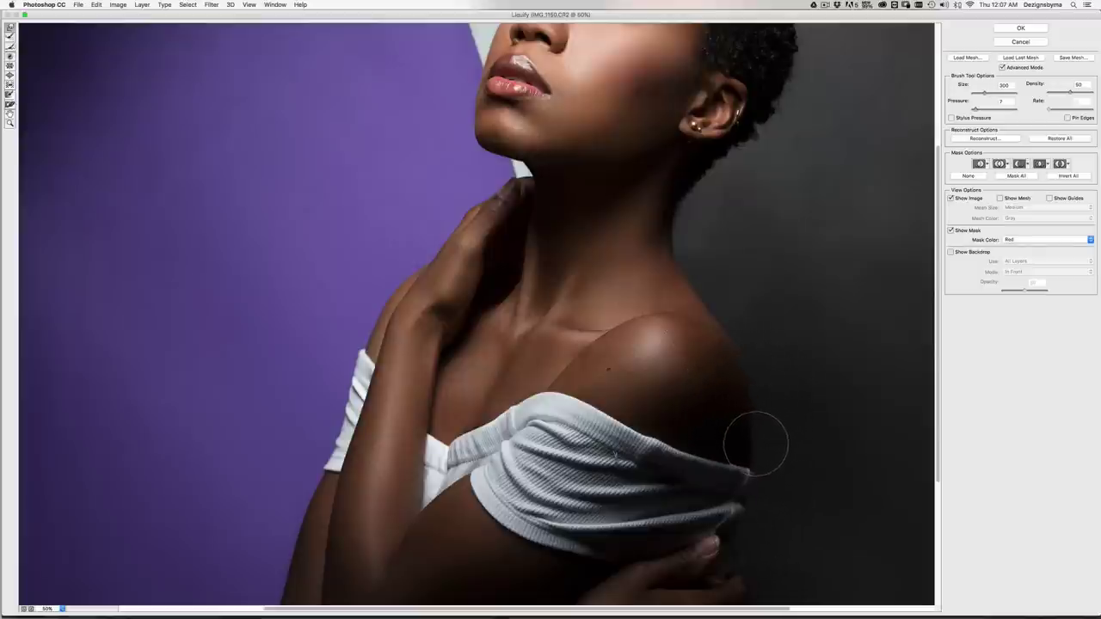
- Refine the contour of the raised arm with a 500 warp brush and the base of the neck with a 300 brush
{"action": "key", "text": "bracketright"}
{"action": "key", "text": "bracketright"}
{"action": "key", "text": "bracketright"}
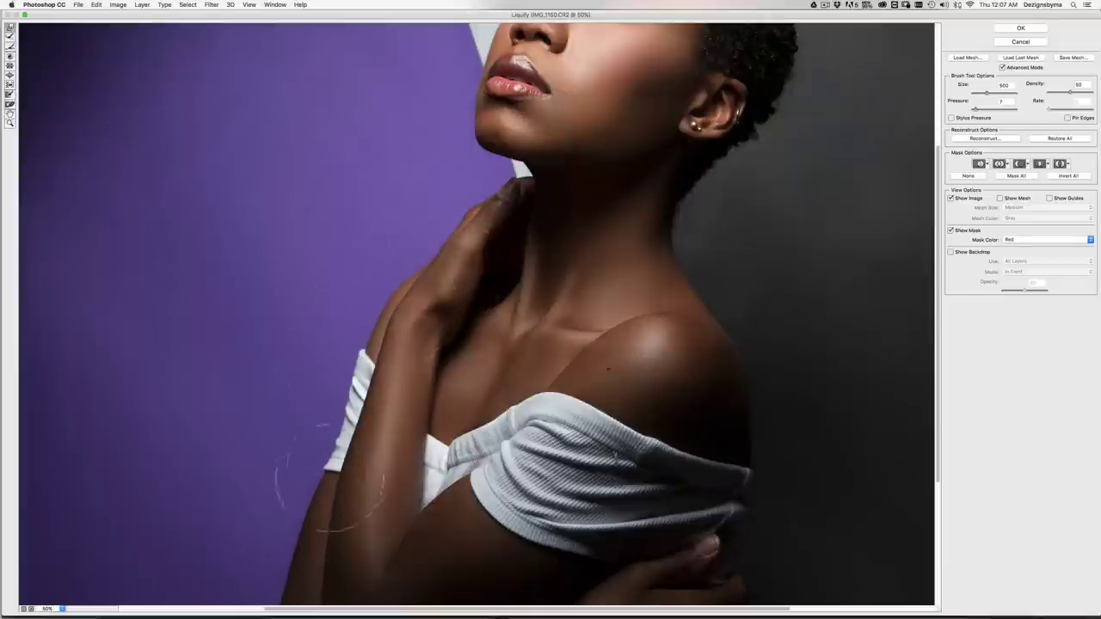
{"action": "key", "text": "bracketleft"}
{"action": "key", "text": "bracketleft"}
{"action": "key", "text": "bracketleft"}
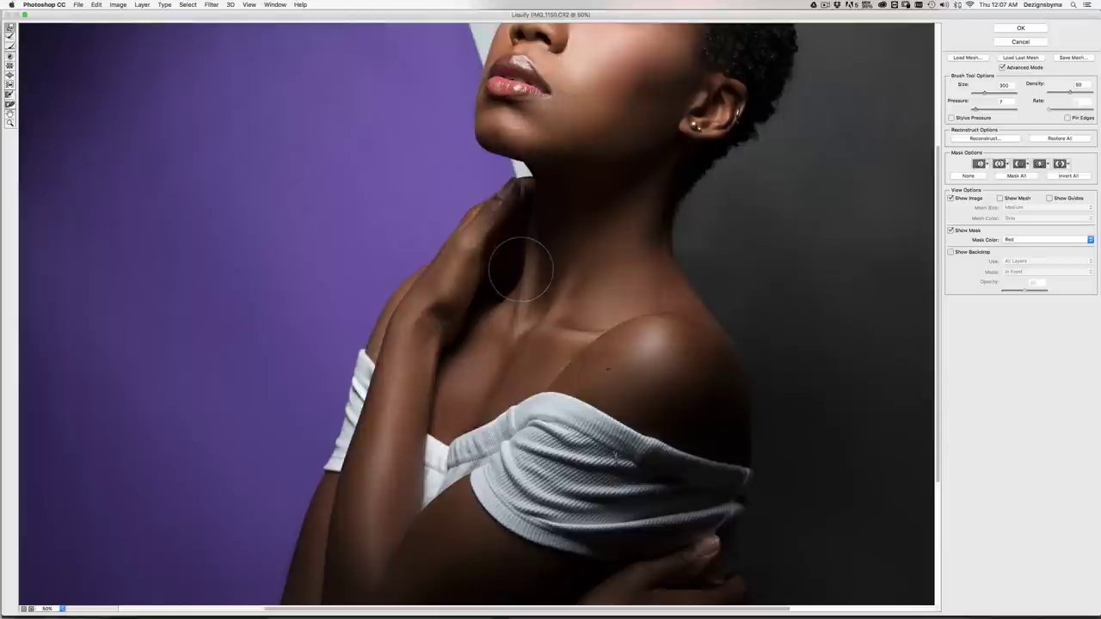
{"action": "key", "text": "bracketleft"}
{"action": "key", "text": "bracketleft"}
{"action": "key", "text": "bracketright"}
{"action": "key", "text": "bracketright"}
{"action": "key", "text": "super+minus"}
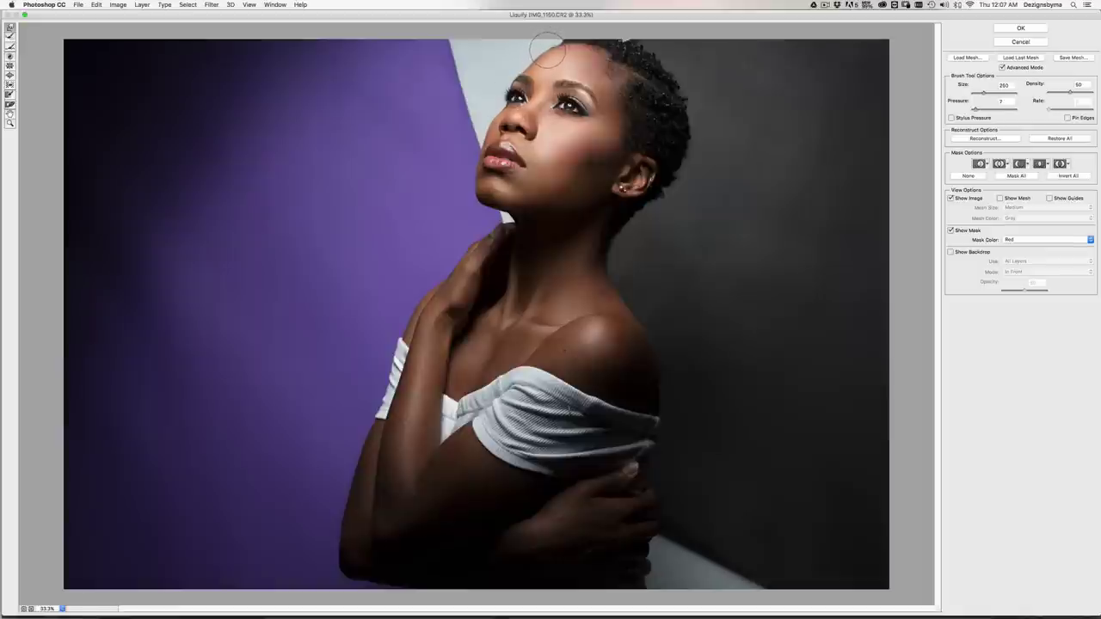
- Refine the forehead and hairline with a 300 warp brush, and the mouth area with a 125 brush
{"action": "key", "text": "bracketright"}
{"action": "key", "text": "bracketleft"}
{"action": "key", "text": "bracketleft"}
{"action": "key", "text": "bracketleft"}
{"action": "key", "text": "bracketleft"}
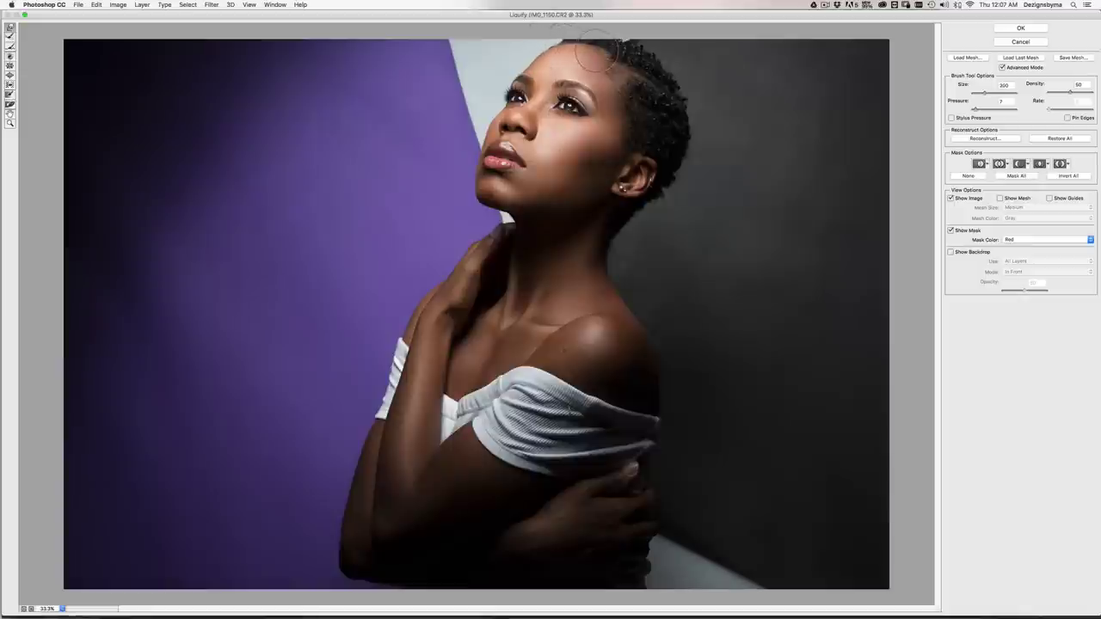
{"action": "key", "text": "bracketright"}
{"action": "key", "text": "bracketright"}
{"action": "key", "text": "bracketright"}
{"action": "key", "text": "bracketright"}
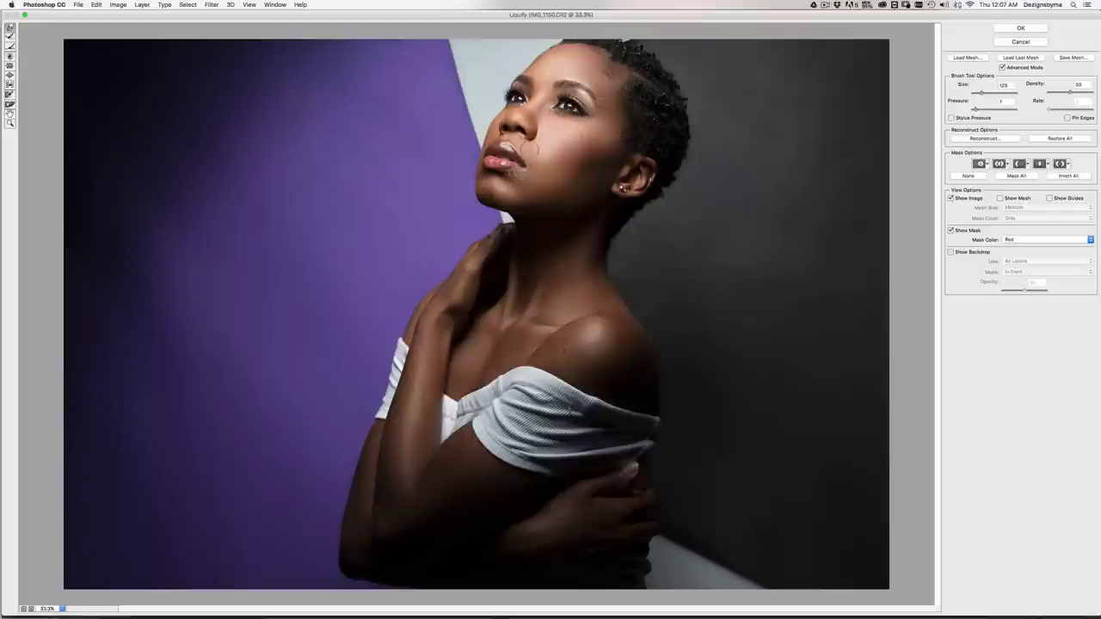
- Freeze the whole head and the background around it, down to the jawline, with the Freeze Mask tool
{"action": "key", "text": "super+minus"}
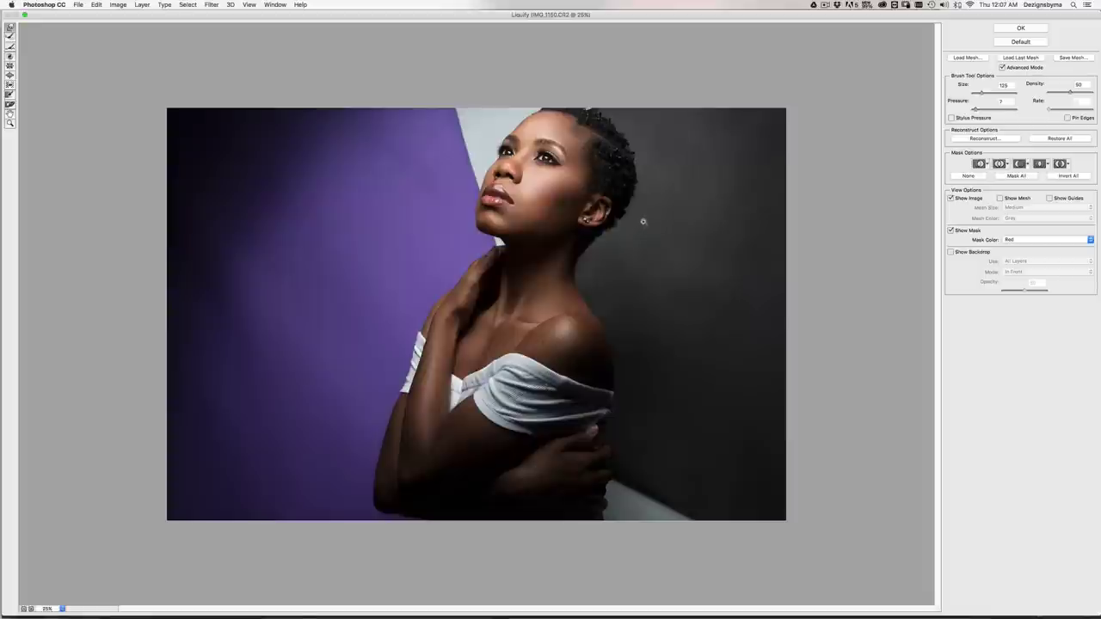
{"action": "scroll", "coordinate": [645, 215], "scroll_direction": "up", "scroll_amount": 1}
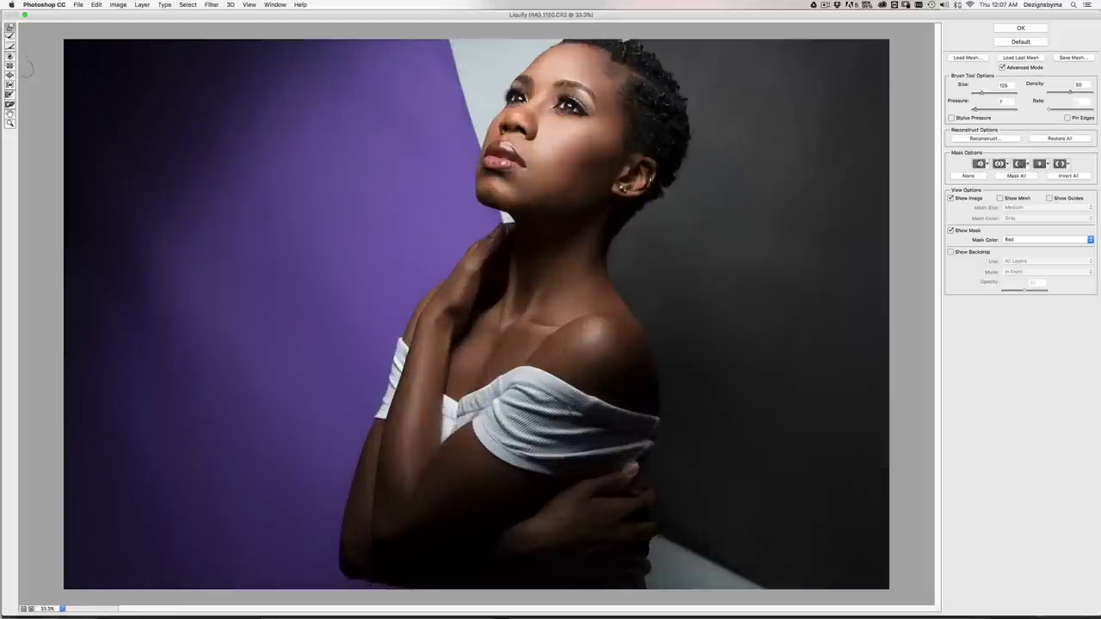
{"action": "left_click", "coordinate": [10, 94]}
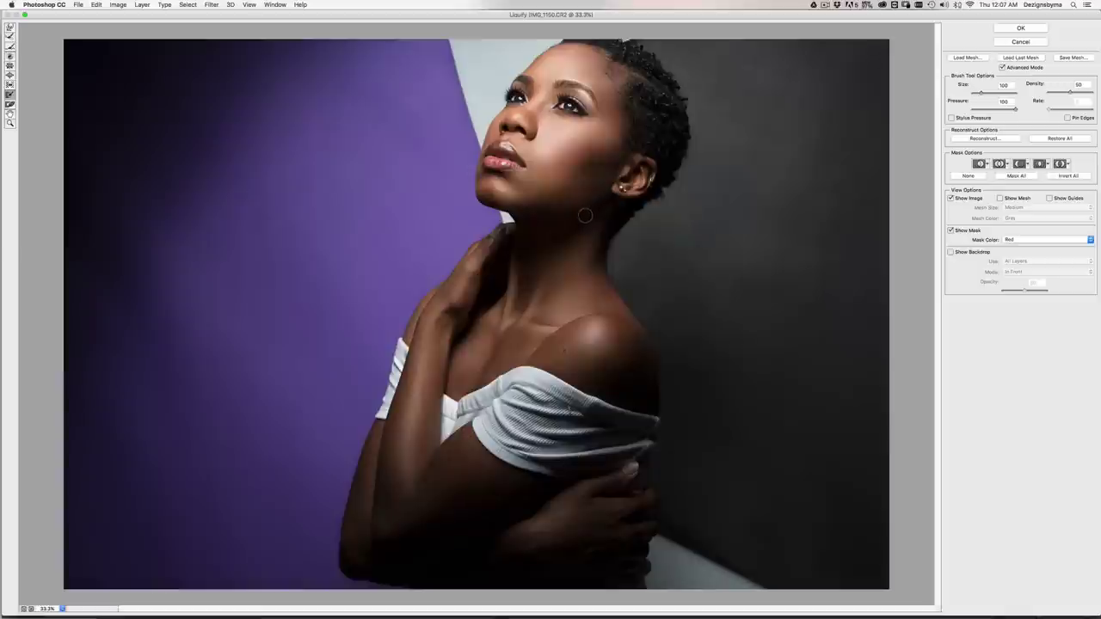
{"action": "key", "text": "bracketright"}
{"action": "key", "text": "bracketright"}
{"action": "key", "text": "bracketright"}
{"action": "key", "text": "bracketright"}
{"action": "key", "text": "bracketright"}
{"action": "key", "text": "bracketright"}
{"action": "key", "text": "bracketright"}
{"action": "key", "text": "bracketright"}
{"action": "key", "text": "bracketright"}
{"action": "key", "text": "bracketright"}
{"action": "key", "text": "bracketright"}
{"action": "key", "text": "bracketright"}
{"action": "key", "text": "bracketright"}
{"action": "key", "text": "bracketright"}
{"action": "key", "text": "bracketright"}
{"action": "key", "text": "bracketright"}
{"action": "mouse_move", "coordinate": [593, 88]}
{"action": "left_mouse_down"}
{"action": "mouse_move", "coordinate": [522, 88]}
{"action": "mouse_move", "coordinate": [658, 89]}
{"action": "left_mouse_up"}
{"action": "mouse_move", "coordinate": [554, 129]}
{"action": "left_mouse_down"}
{"action": "mouse_move", "coordinate": [639, 153]}
{"action": "mouse_move", "coordinate": [510, 146]}
{"action": "mouse_move", "coordinate": [566, 146]}
{"action": "mouse_move", "coordinate": [501, 160]}
{"action": "mouse_move", "coordinate": [615, 186]}
{"action": "mouse_move", "coordinate": [511, 159]}
{"action": "mouse_move", "coordinate": [563, 185]}
{"action": "mouse_move", "coordinate": [506, 150]}
{"action": "mouse_move", "coordinate": [470, 147]}
{"action": "mouse_move", "coordinate": [514, 167]}
{"action": "mouse_move", "coordinate": [484, 159]}
{"action": "mouse_move", "coordinate": [489, 172]}
{"action": "mouse_move", "coordinate": [498, 170]}
{"action": "mouse_move", "coordinate": [460, 86]}
{"action": "mouse_move", "coordinate": [467, 65]}
{"action": "mouse_move", "coordinate": [658, 62]}
{"action": "mouse_move", "coordinate": [695, 99]}
{"action": "mouse_move", "coordinate": [696, 172]}
{"action": "mouse_move", "coordinate": [641, 193]}
{"action": "left_mouse_up"}
{"action": "key", "text": "bracketleft"}
{"action": "key", "text": "bracketleft"}
{"action": "key", "text": "bracketleft"}
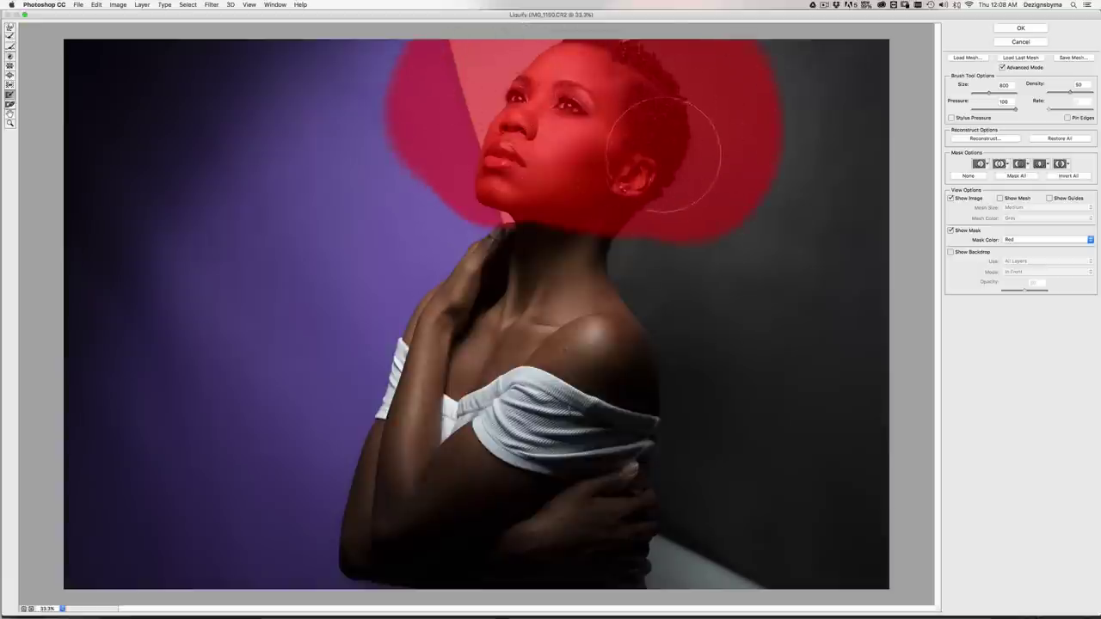
{"action": "key", "text": "bracketleft"}
{"action": "key", "text": "bracketleft"}
{"action": "key", "text": "bracketleft"}
{"action": "key", "text": "bracketleft"}
{"action": "key", "text": "bracketleft"}
{"action": "key", "text": "bracketleft"}
{"action": "key", "text": "bracketleft"}
{"action": "key", "text": "bracketleft"}
{"action": "key", "text": "bracketleft"}
{"action": "key", "text": "bracketleft"}
{"action": "key", "text": "bracketleft"}
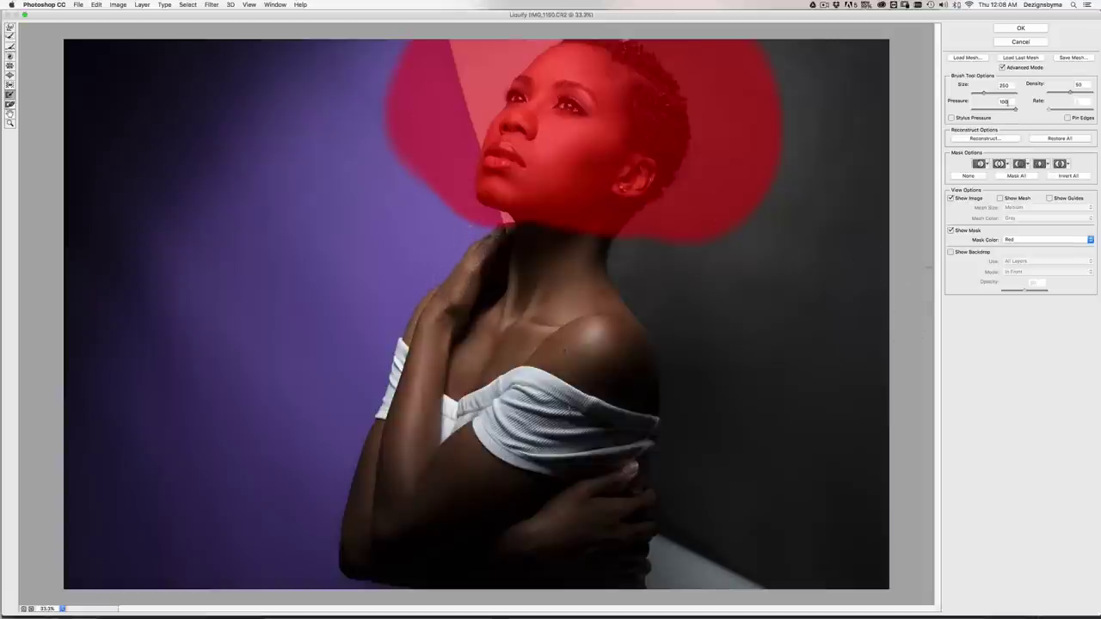
- Lengthen the neck by pulling the torso slightly down below the frozen head with a 2800 Forward Warp brush at pressure 100
{"action": "left_click", "coordinate": [1012, 100]}
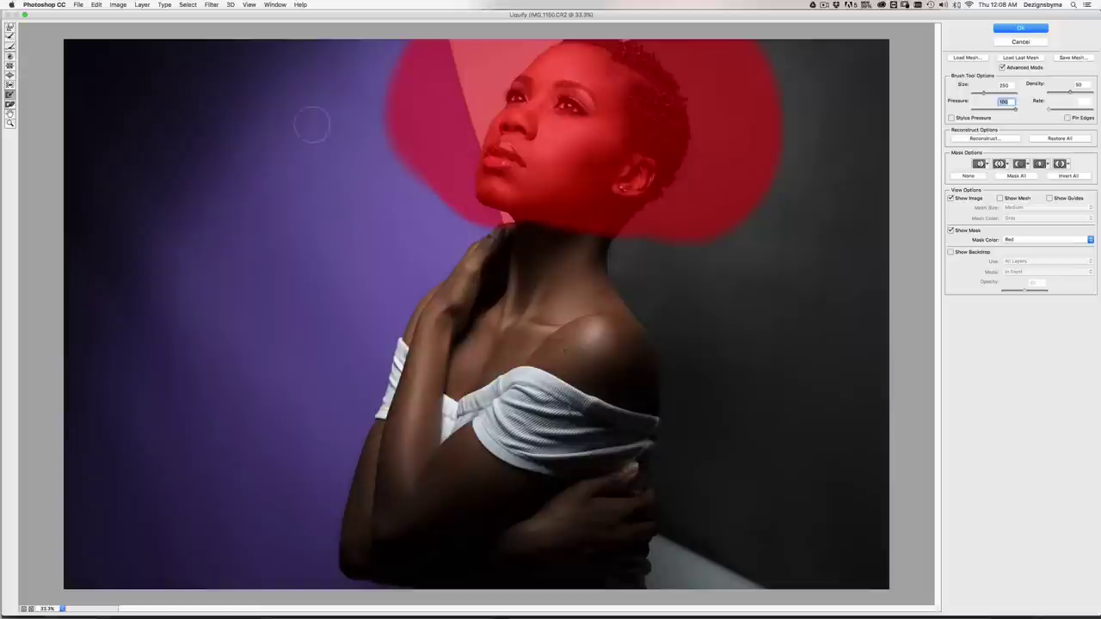
{"action": "left_click", "coordinate": [10, 28]}
{"action": "key", "text": "Return"}
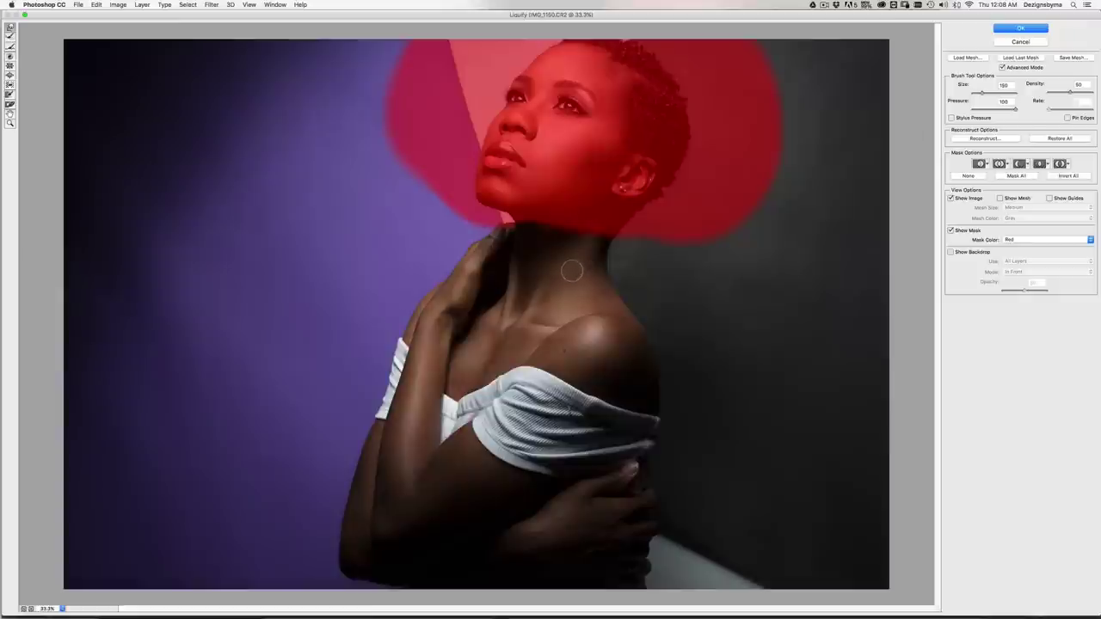
{"action": "key", "text": "]"}
{"action": "key", "text": "]"}
{"action": "key", "text": "]"}
{"action": "key", "text": "]"}
{"action": "key", "text": "]"}
{"action": "key", "text": "]"}
{"action": "key", "text": "]"}
{"action": "key", "text": "]"}
{"action": "key", "text": "]"}
{"action": "key", "text": "]"}
{"action": "key", "text": "]"}
{"action": "key", "text": "]"}
{"action": "key", "text": "bracketright"}
{"action": "key", "text": "bracketright"}
{"action": "key", "text": "bracketright"}
{"action": "key", "text": "bracketright"}
{"action": "key", "text": "bracketright"}
{"action": "key", "text": "bracketright"}
{"action": "key", "text": "bracketright"}
{"action": "key", "text": "bracketright"}
{"action": "key", "text": "bracketright"}
{"action": "key", "text": "bracketright"}
{"action": "key", "text": "bracketright"}
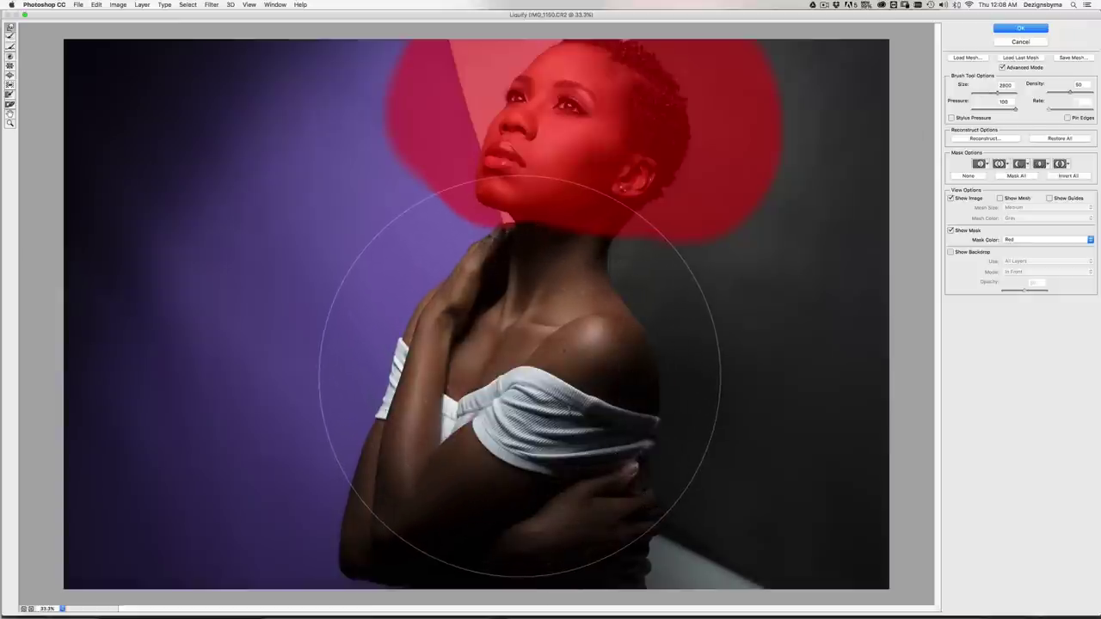
{"action": "left_click_drag", "start_coordinate": [520, 376], "coordinate": [519, 385]}
- Refine the torso and shoulders below the frozen head with the Forward Warp brush, reducing its size stepwise to 1300
{"action": "key", "text": "bracketleft"}
{"action": "key", "text": "bracketleft"}
{"action": "key", "text": "bracketleft"}
{"action": "key", "text": "bracketleft"}
{"action": "key", "text": "bracketleft"}
{"action": "key", "text": "bracketleft"}
{"action": "key", "text": "bracketleft"}
{"action": "key", "text": "bracketleft"}
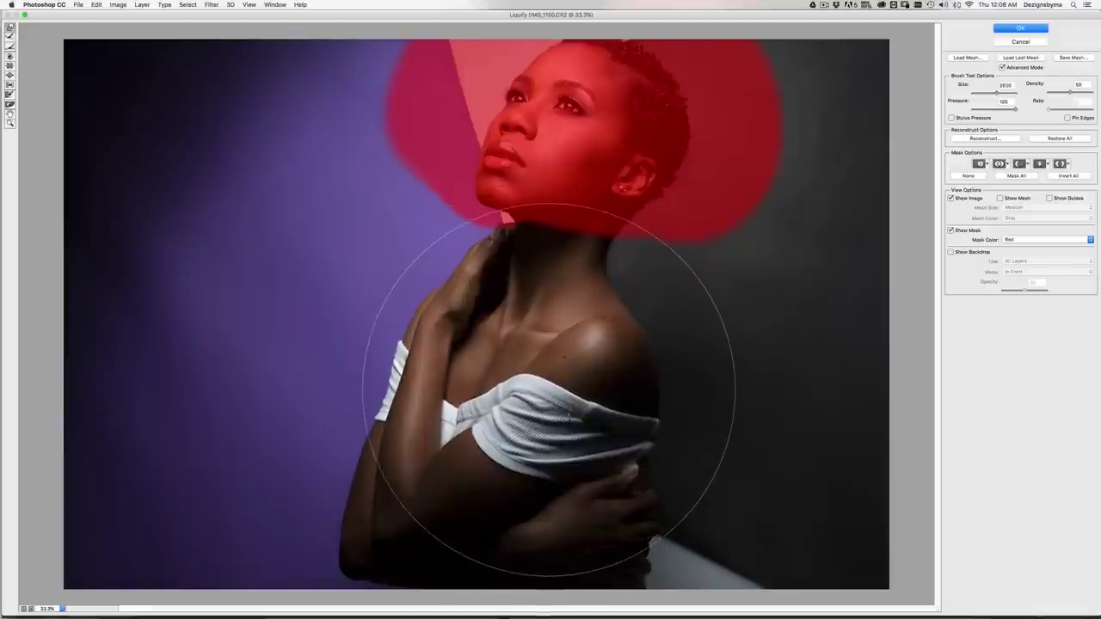
{"action": "key", "text": "bracketleft"}
{"action": "key", "text": "bracketleft"}
{"action": "key", "text": "bracketleft"}
{"action": "key", "text": "bracketleft"}
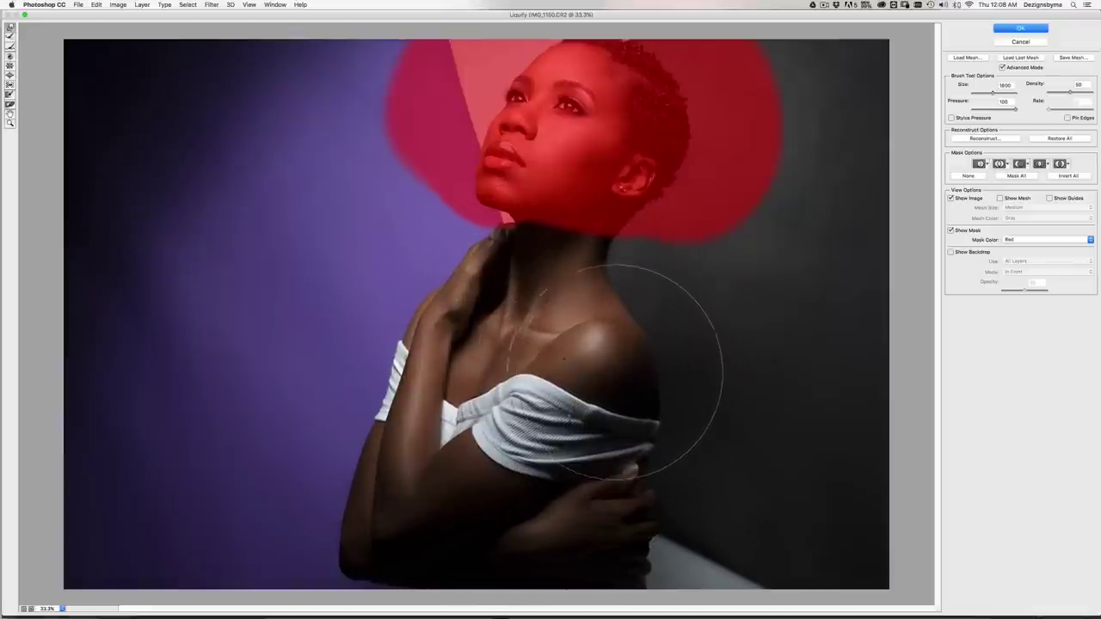
{"action": "key", "text": "bracketleft"}
{"action": "key", "text": "bracketleft"}
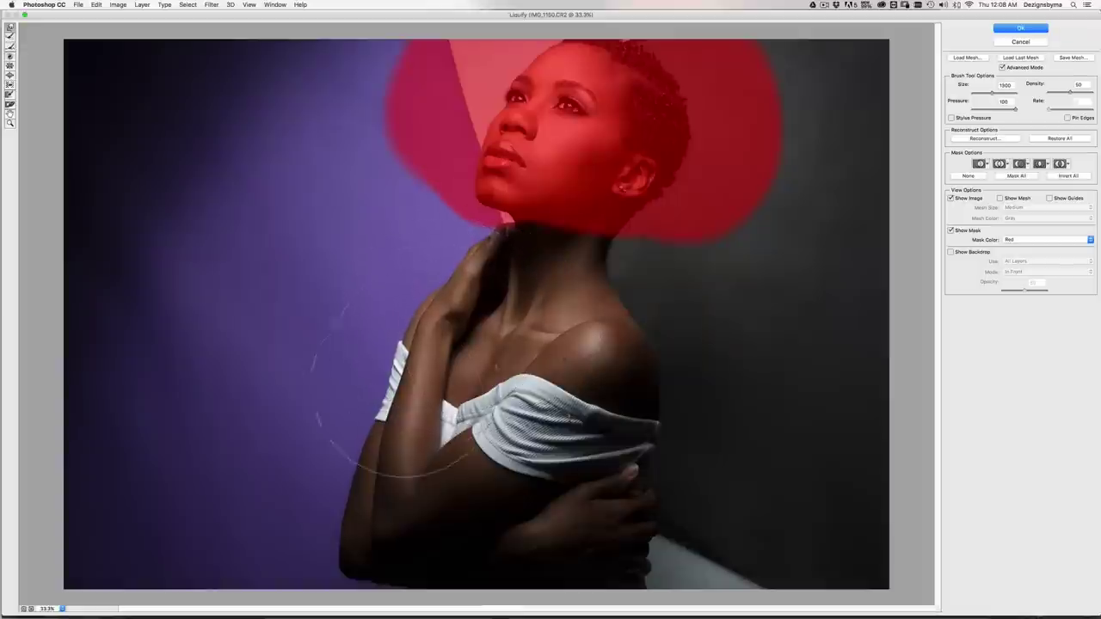
- Refine the neck and the slope into the shoulder with progressively smaller warp brushes, from 1200 down to 500
{"action": "key", "text": "bracketleft"}
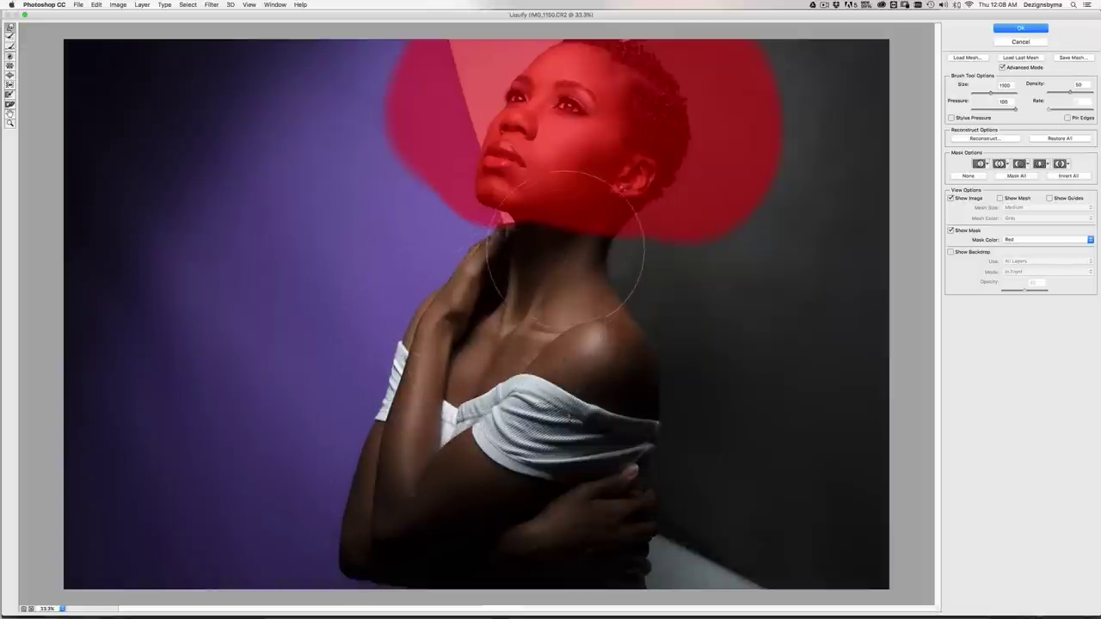
{"action": "key", "text": "bracketleft"}
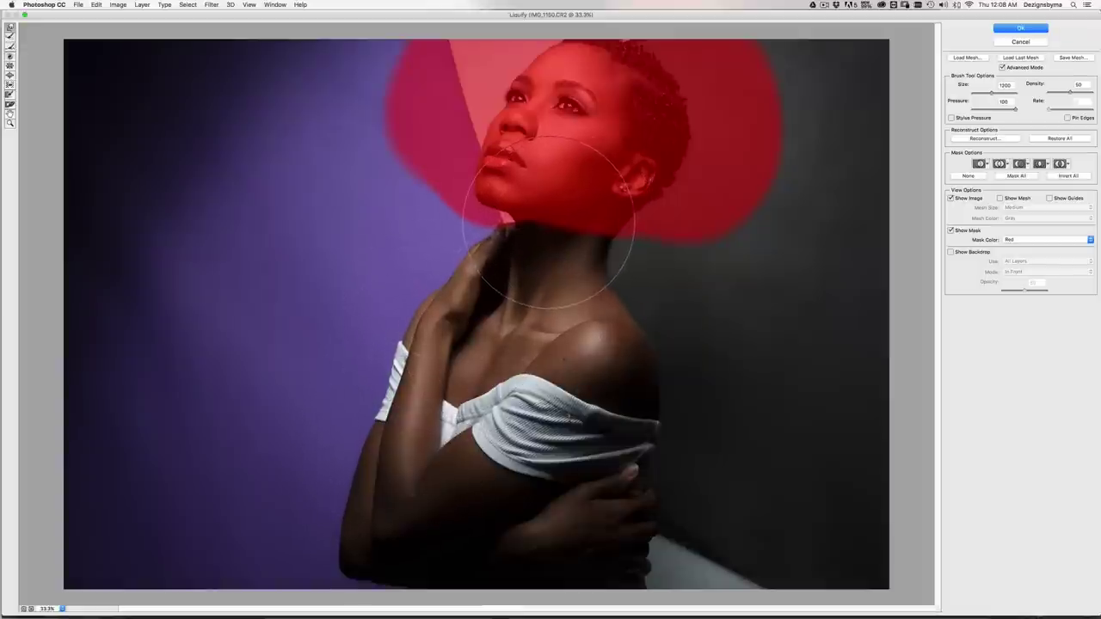
{"action": "key", "text": "bracketleft"}
{"action": "key", "text": "bracketleft"}
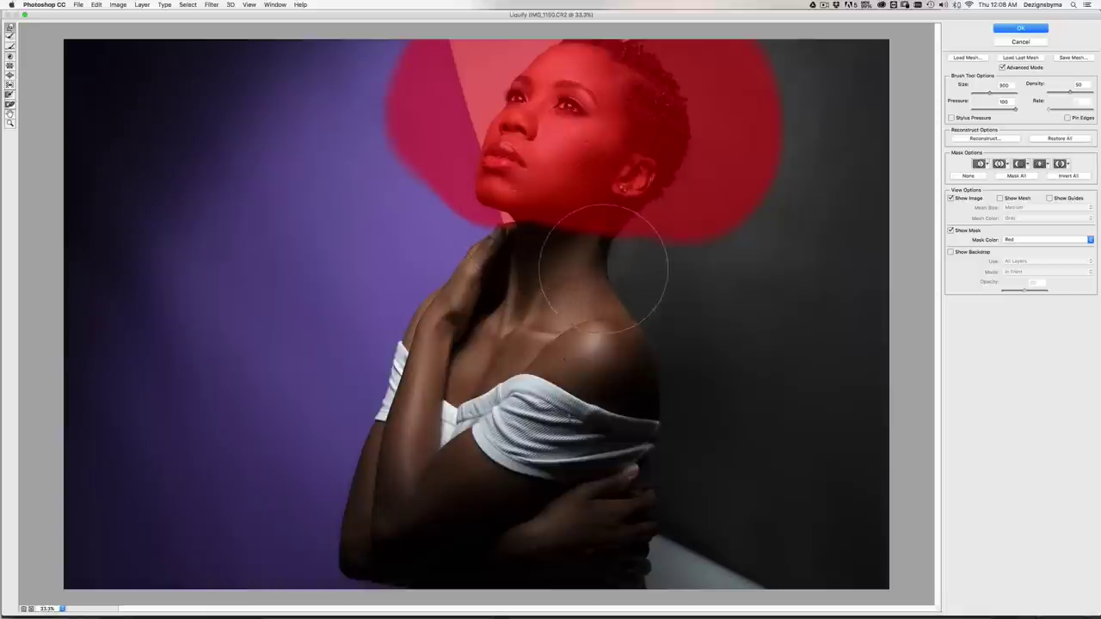
{"action": "key", "text": "bracketleft"}
{"action": "key", "text": "bracketleft"}
{"action": "key", "text": "bracketleft"}
{"action": "key", "text": "bracketleft"}
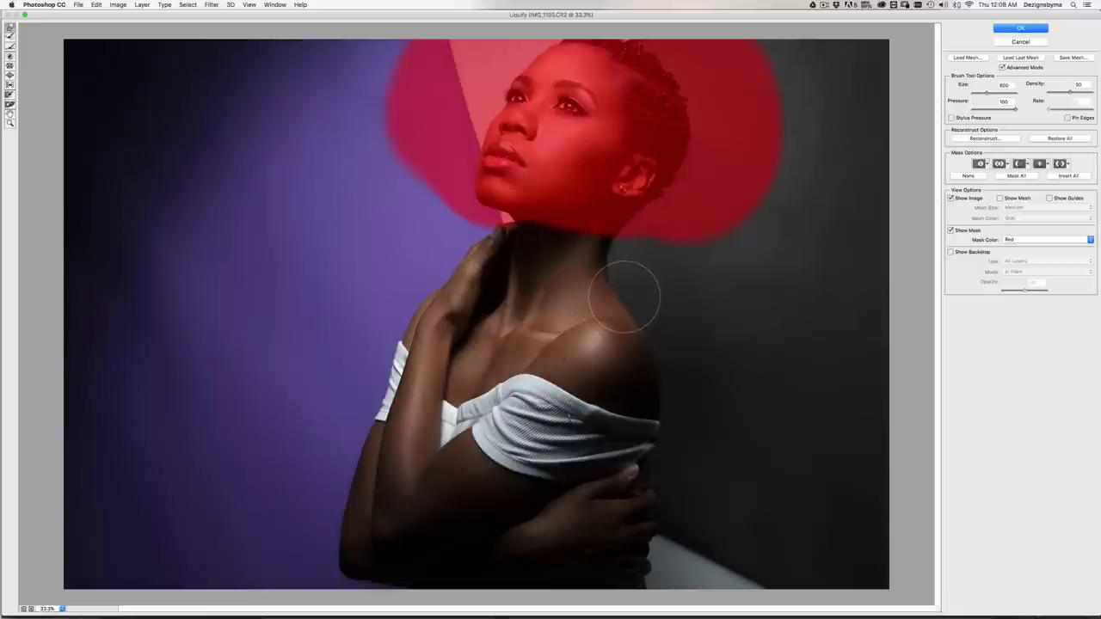
{"action": "key", "text": "bracketright"}
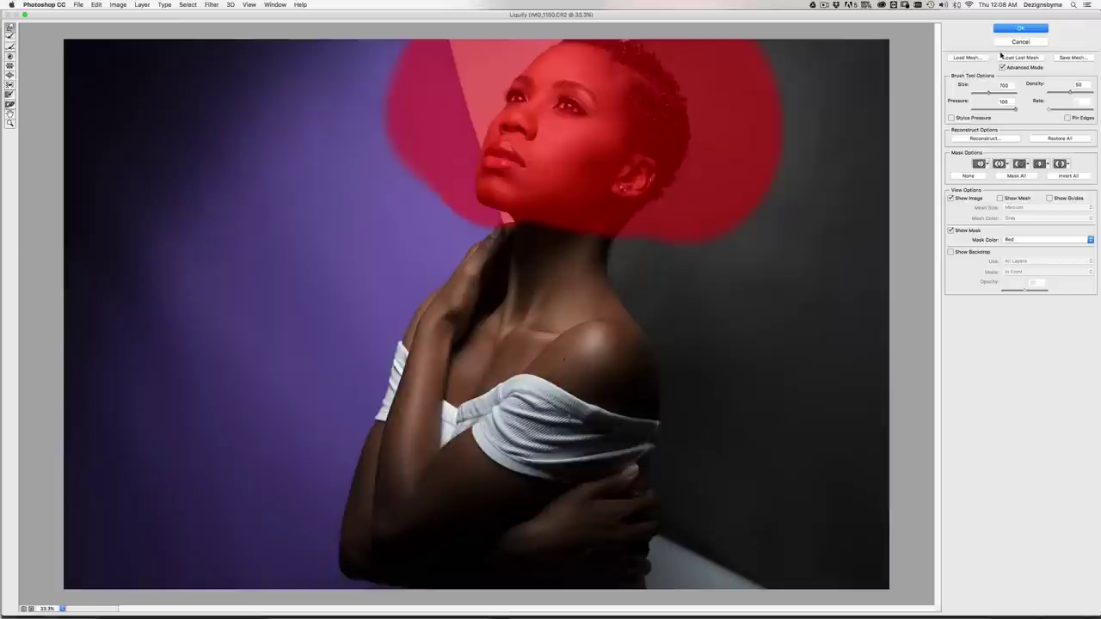
- Erase the freeze mask from the head and background with the Thaw Mask tool and apply the Liquify changes
{"action": "left_click", "coordinate": [11, 104]}
{"action": "key", "text": "bracketright"}
{"action": "key", "text": "bracketright"}
{"action": "key", "text": "bracketright"}
{"action": "key", "text": "bracketright"}
{"action": "key", "text": "bracketright"}
{"action": "key", "text": "bracketright"}
{"action": "mouse_move", "coordinate": [430, 84]}
{"action": "left_mouse_down"}
{"action": "mouse_move", "coordinate": [693, 86]}
{"action": "mouse_move", "coordinate": [661, 174]}
{"action": "mouse_move", "coordinate": [659, 236]}
{"action": "mouse_move", "coordinate": [456, 112]}
{"action": "left_mouse_up"}
{"action": "mouse_move", "coordinate": [595, 271]}
{"action": "left_mouse_down"}
{"action": "mouse_move", "coordinate": [455, 125]}
{"action": "mouse_move", "coordinate": [470, 222]}
{"action": "mouse_move", "coordinate": [359, 275]}
{"action": "mouse_move", "coordinate": [421, 133]}
{"action": "mouse_move", "coordinate": [447, 385]}
{"action": "mouse_move", "coordinate": [451, 118]}
{"action": "mouse_move", "coordinate": [426, 311]}
{"action": "left_mouse_up"}
{"action": "key", "text": "super+minus"}
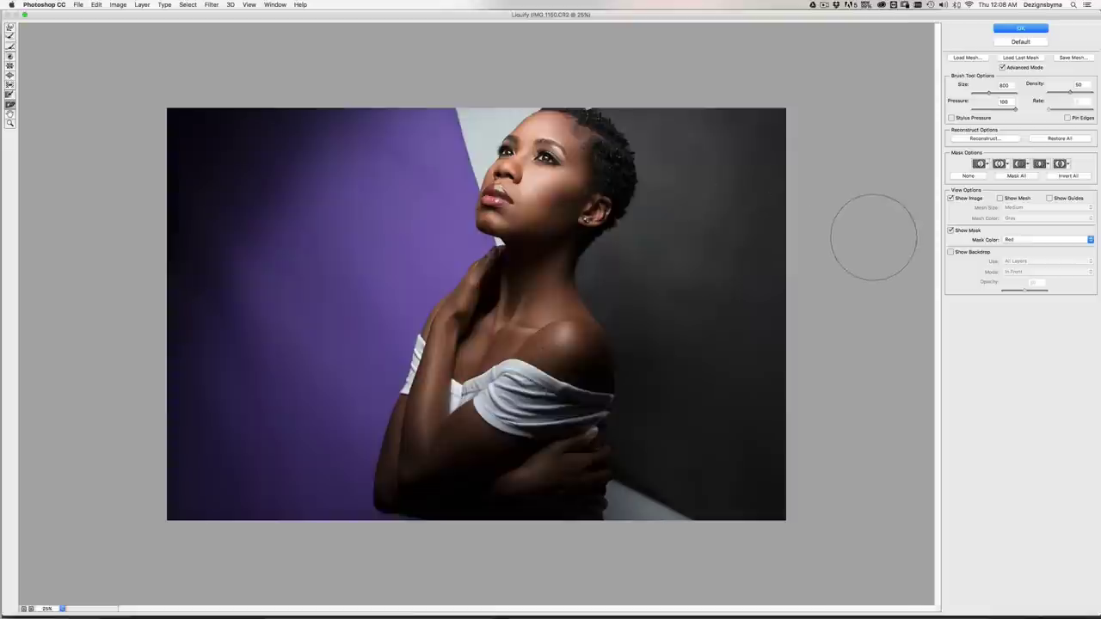
{"action": "key", "text": "super+plus"}
{"action": "left_click", "coordinate": [1016, 31]}
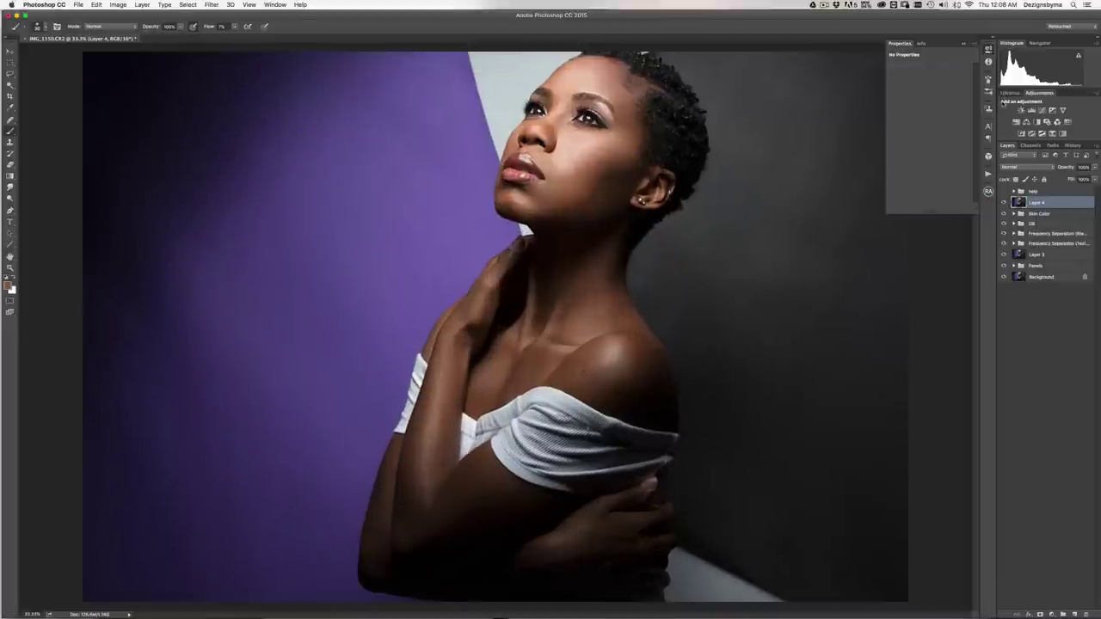
- Compare the portrait before and after the Liquify reshaping by toggling the visibility of Layer 4
{"action": "key", "text": "super+minus"}
{"action": "left_click", "coordinate": [1003, 202]}
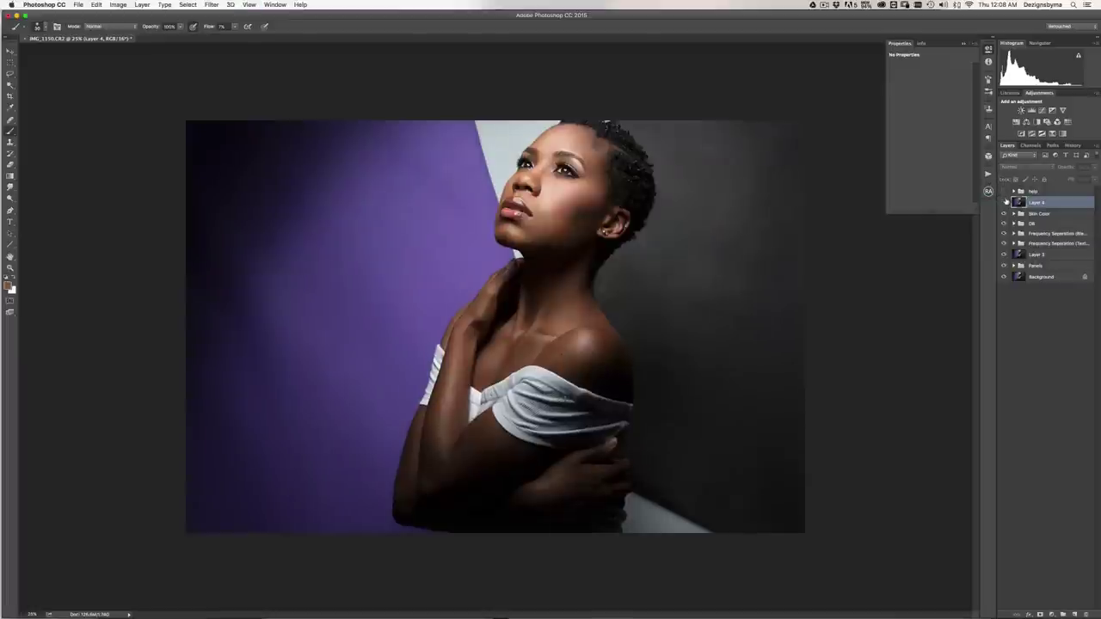
{"action": "left_click", "coordinate": [1004, 201]}
{"action": "left_click", "coordinate": [1004, 201]}
{"action": "left_click", "coordinate": [1004, 201]}
{"action": "left_click", "coordinate": [1004, 202]}
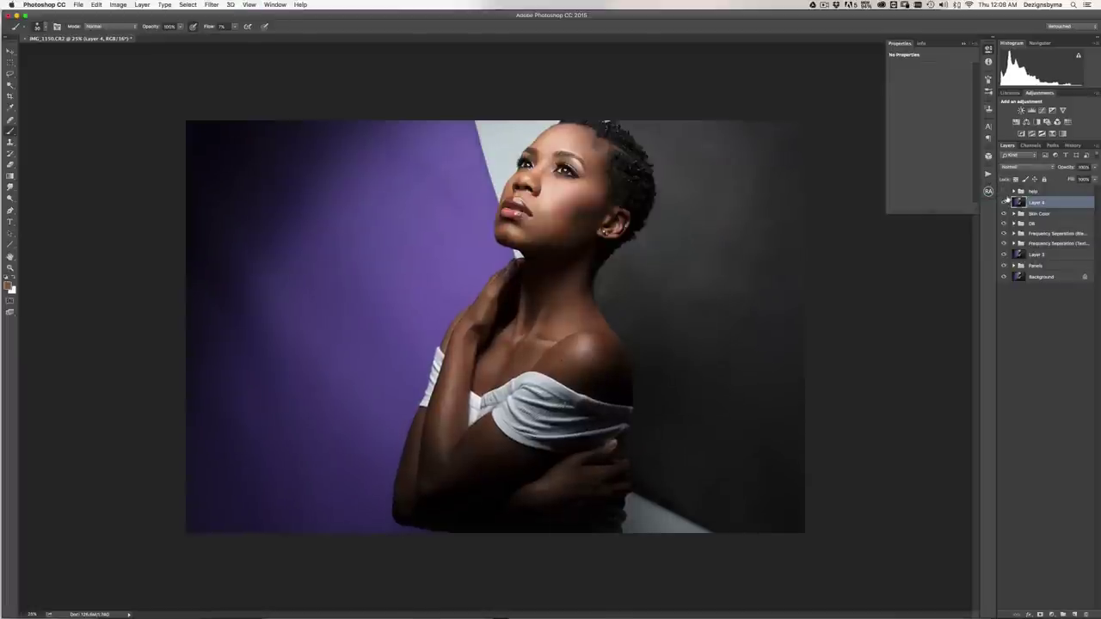
{"action": "left_click", "coordinate": [1004, 201]}
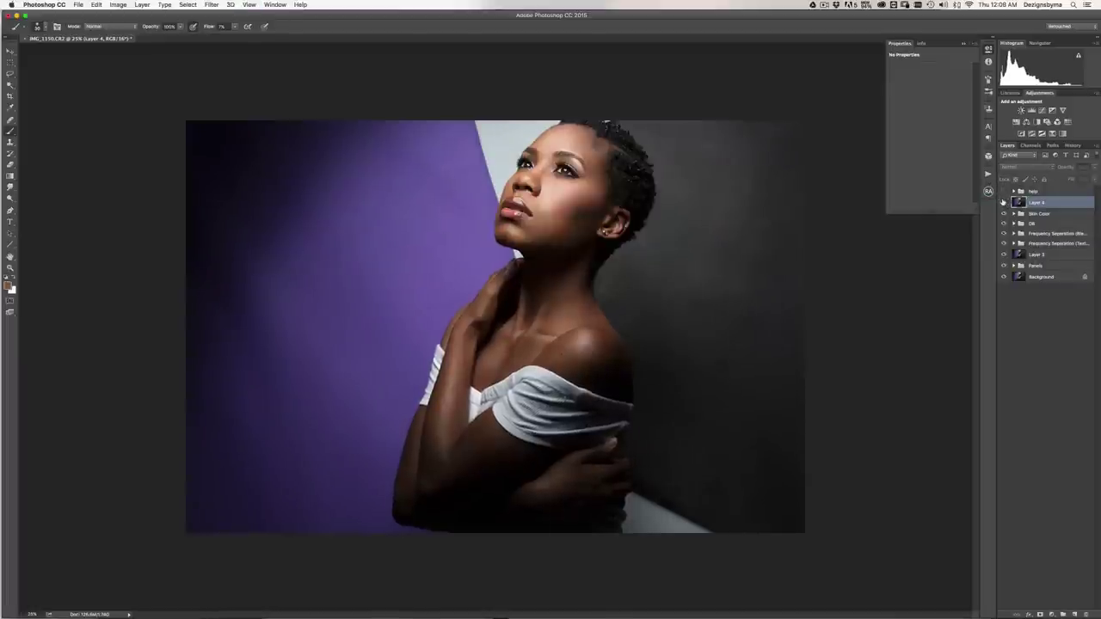
{"action": "left_click", "coordinate": [1003, 201]}
{"action": "left_click", "coordinate": [1003, 202]}
{"action": "left_click", "coordinate": [1003, 202]}
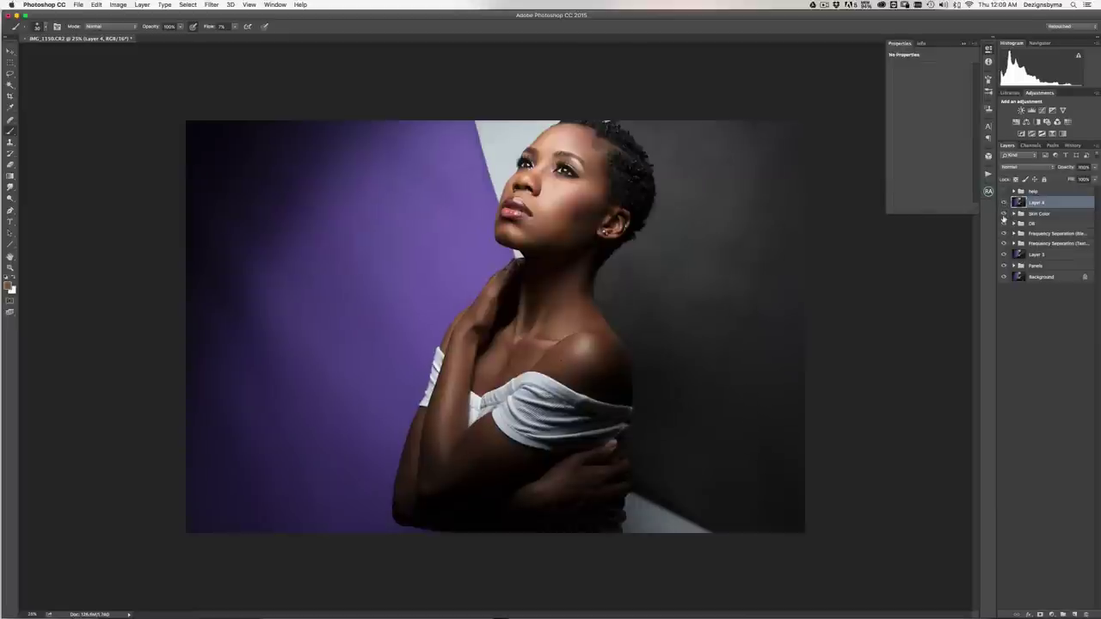
- Examine the neck, chest, arms and white top up close for remaining flaws
{"action": "key", "text": "super+plus"}
{"action": "key", "text": "super+plus"}
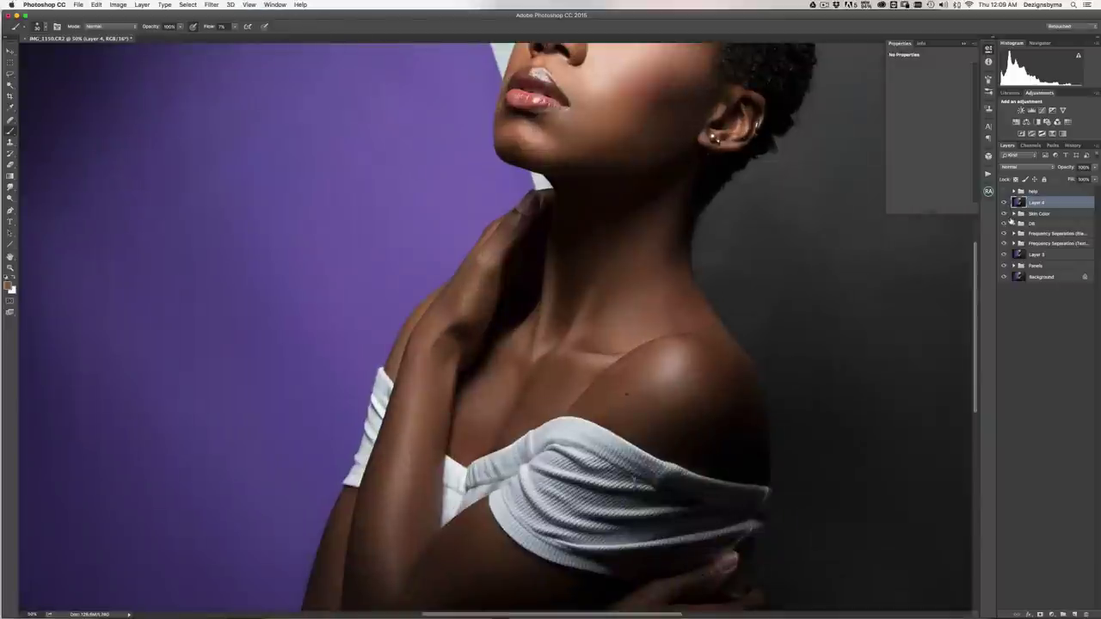
{"action": "key", "text": "super+plus"}
{"action": "key", "text": "super+plus"}
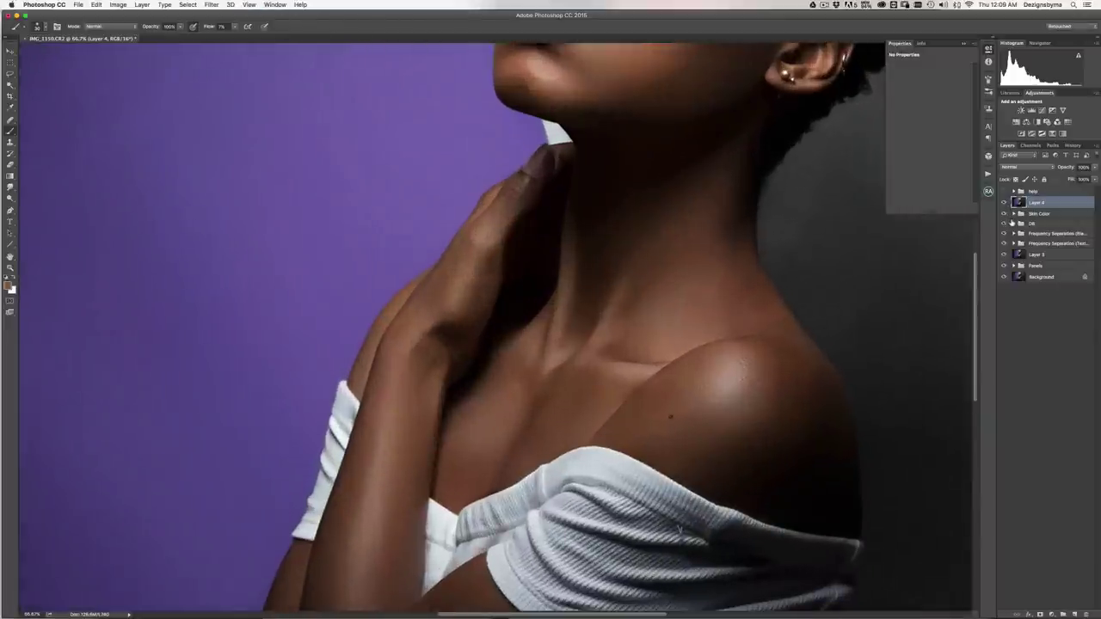
{"action": "key", "text": "super+minus"}
{"action": "key", "text": "super+minus"}
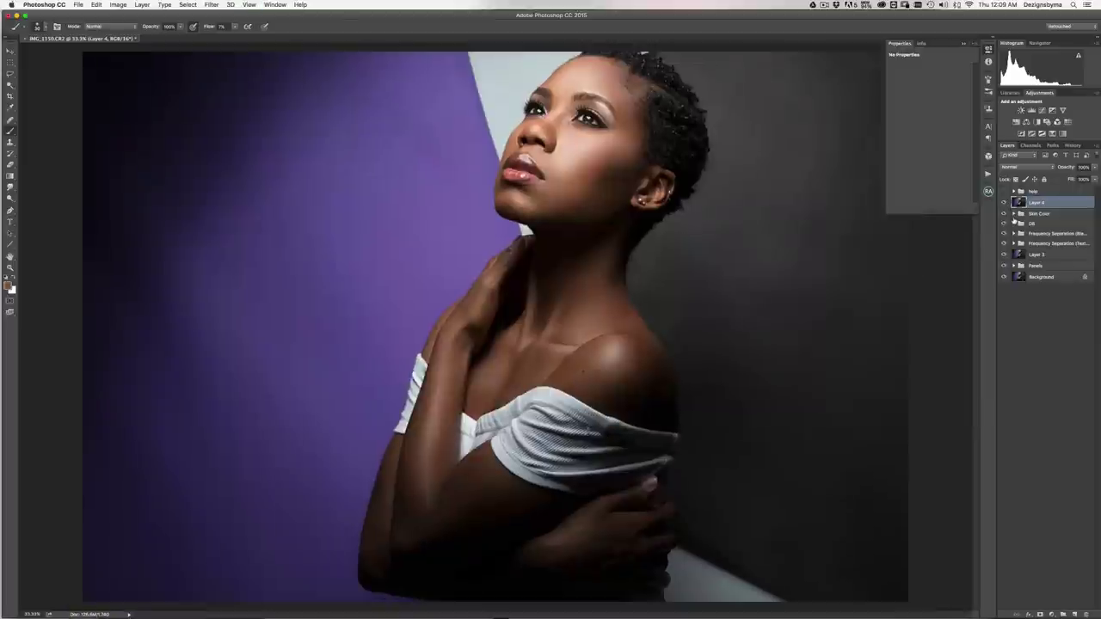
{"action": "key", "text": "super+plus"}
{"action": "key", "text": "super+plus"}
{"action": "scroll", "coordinate": [647, 353], "scroll_direction": "down", "scroll_amount": 6}
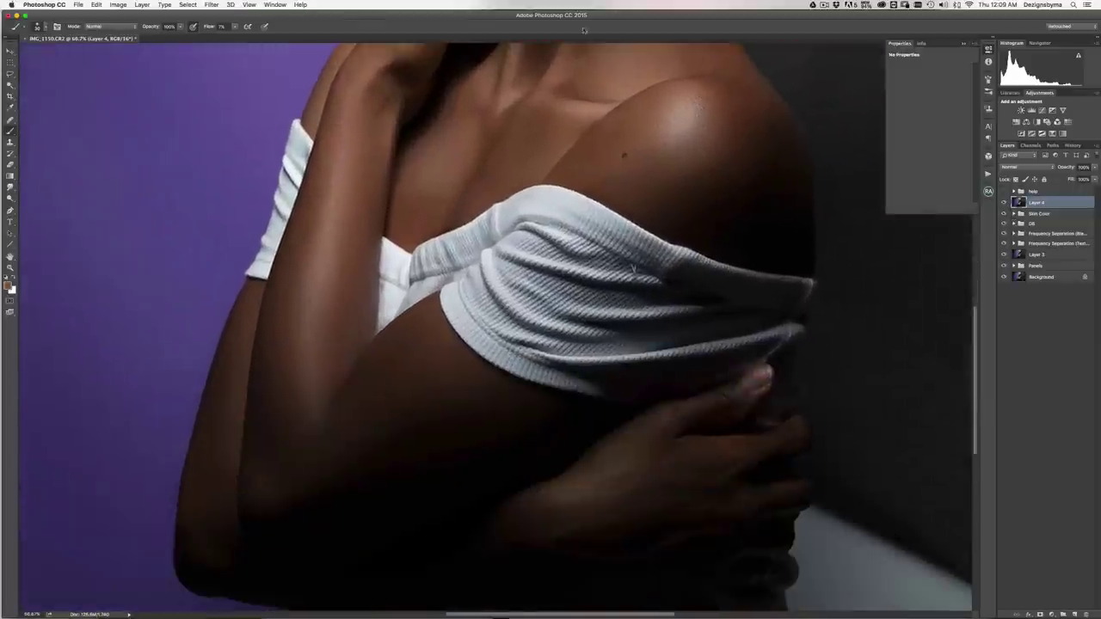
- Remove the stray white threads from the ribbed sleeve on Layer 4 with a small Clone Stamp brush at 400% zoom
{"action": "key", "text": "s"}
{"action": "key", "text": "super+plus"}
{"action": "key", "text": "super+plus"}
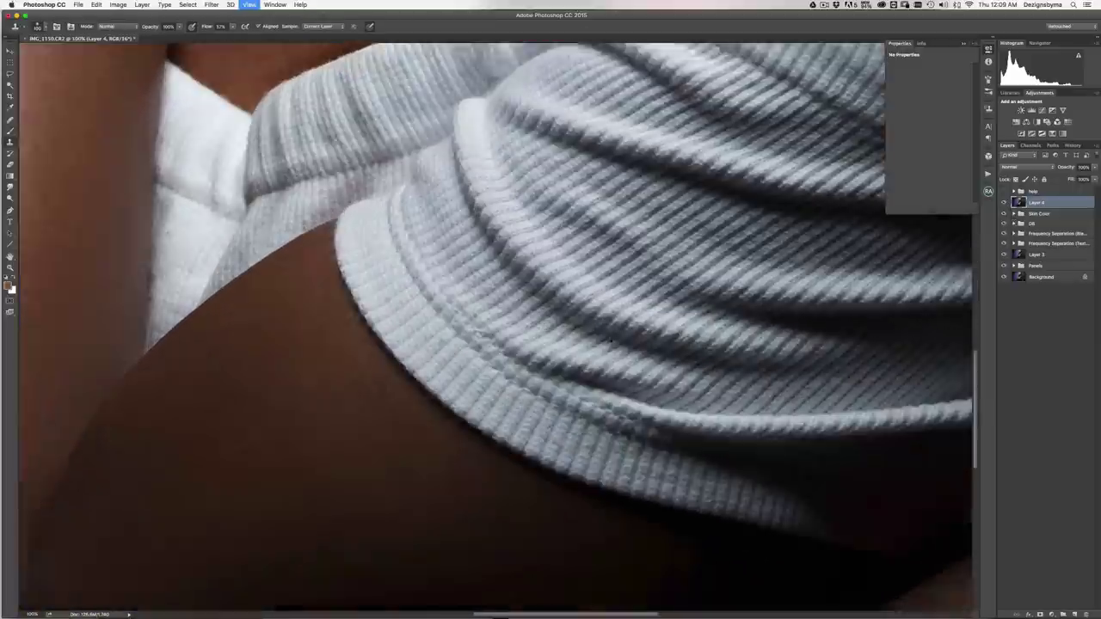
{"action": "left_click_drag", "start_coordinate": [752, 263], "coordinate": [480, 553]}
{"action": "key", "text": "bracketleft"}
{"action": "key", "text": "bracketleft"}
{"action": "key", "text": "bracketleft"}
{"action": "key", "text": "bracketleft"}
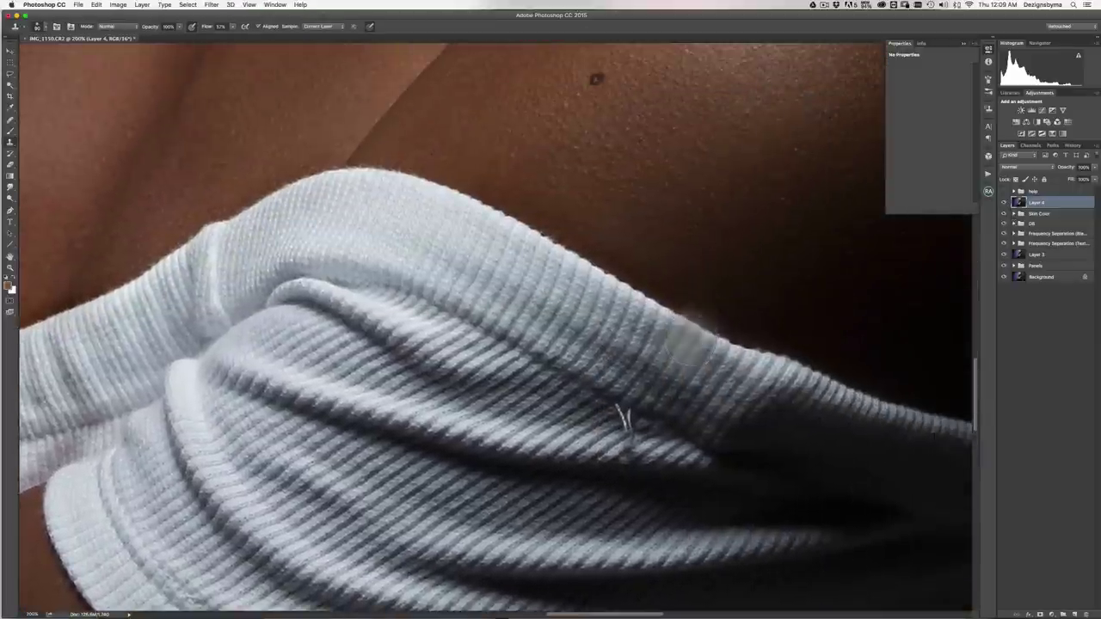
{"action": "key", "text": "super+plus"}
{"action": "left_click_drag", "start_coordinate": [742, 346], "coordinate": [745, 161]}
{"action": "key", "text": "super+plus"}
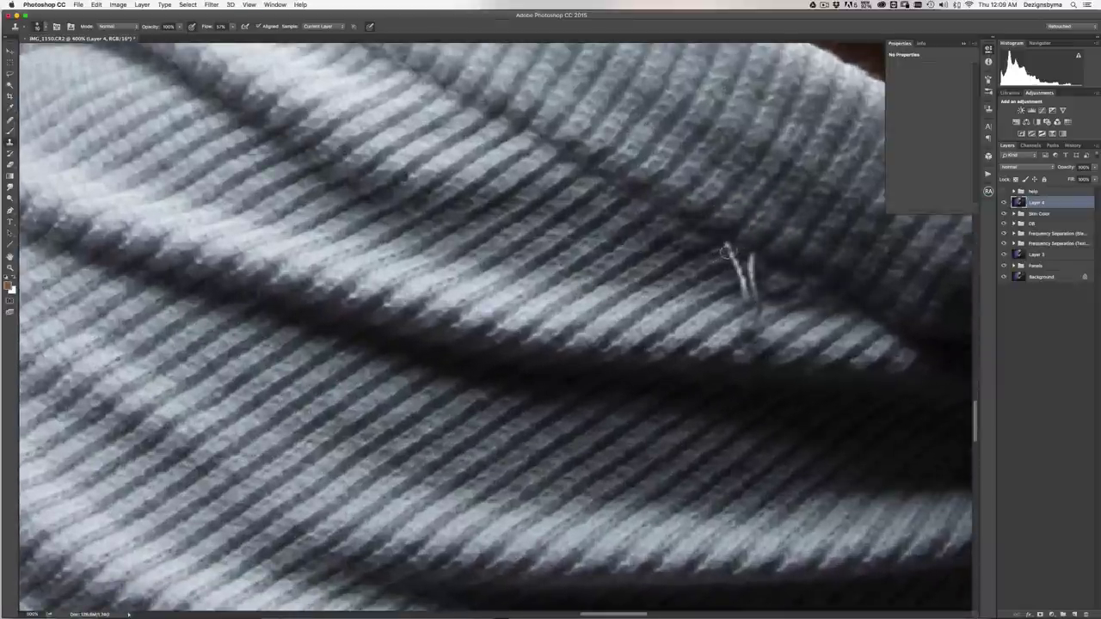
{"action": "left_click", "coordinate": [729, 254]}
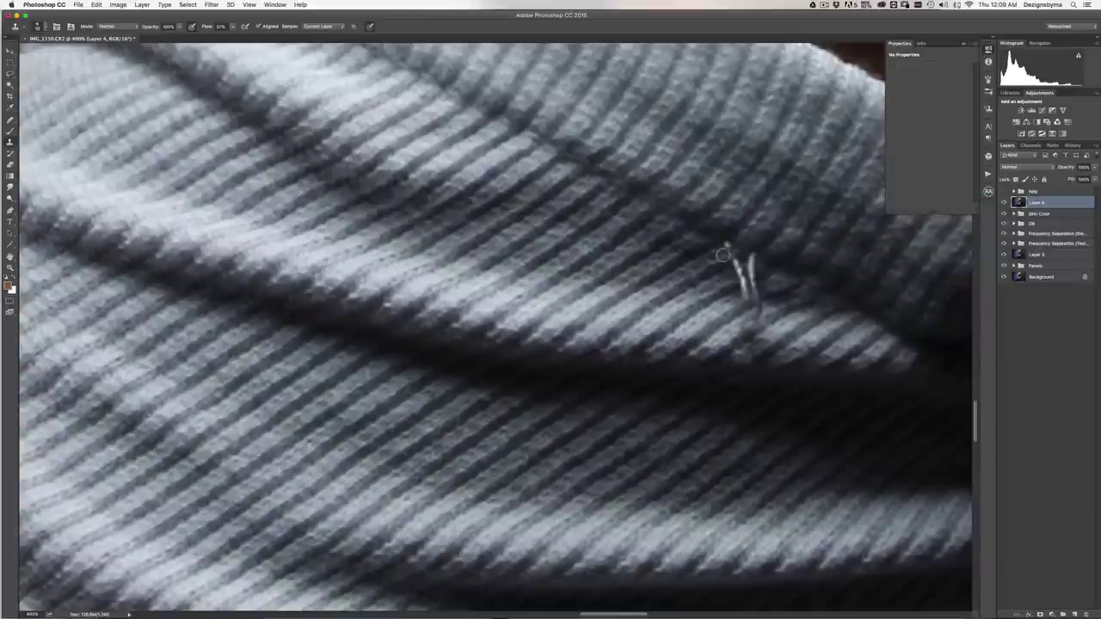
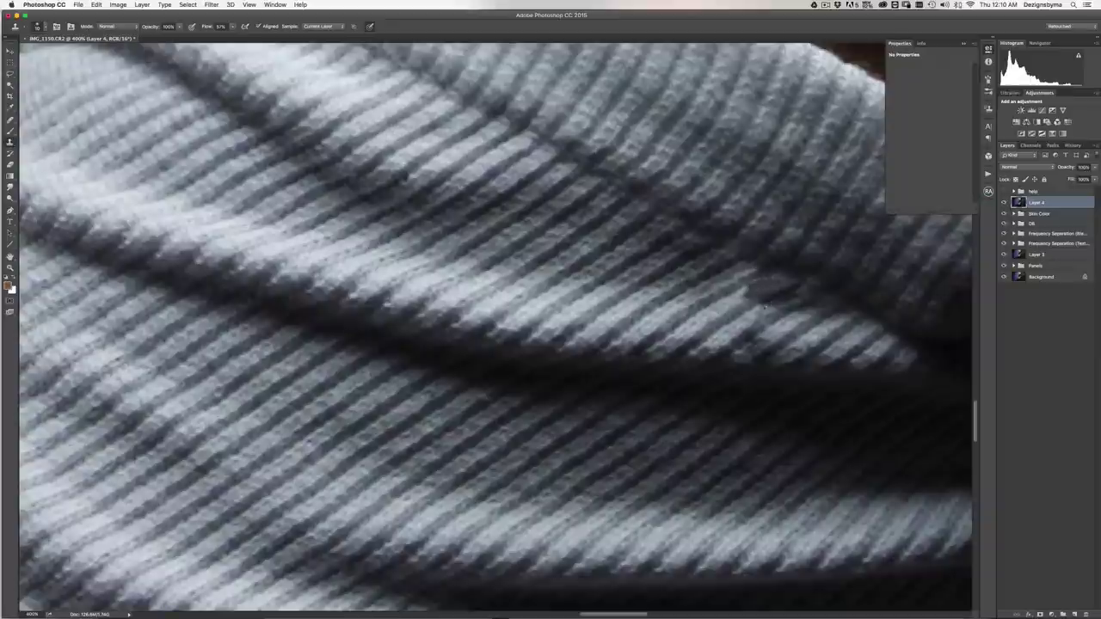
- Compare the repaired sleeve fabric with the original by toggling Layer 4 at different magnifications
{"action": "key", "text": "super+minus"}
{"action": "key", "text": "super+minus"}
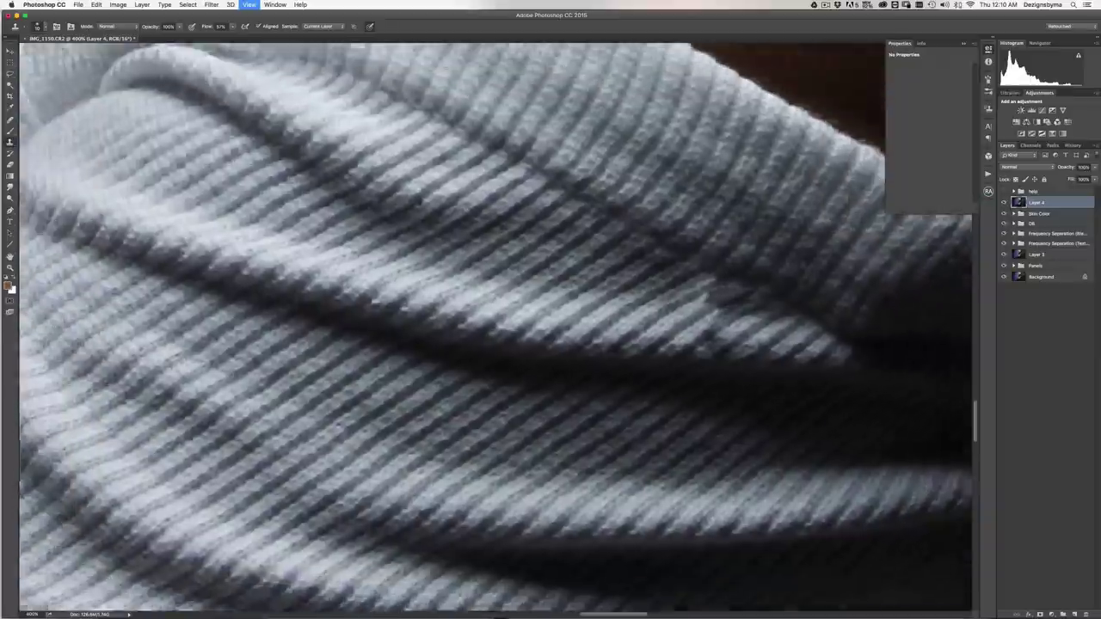
{"action": "key", "text": "super+minus"}
{"action": "key", "text": "super+plus"}
{"action": "key", "text": "super+plus"}
{"action": "key", "text": "super+plus"}
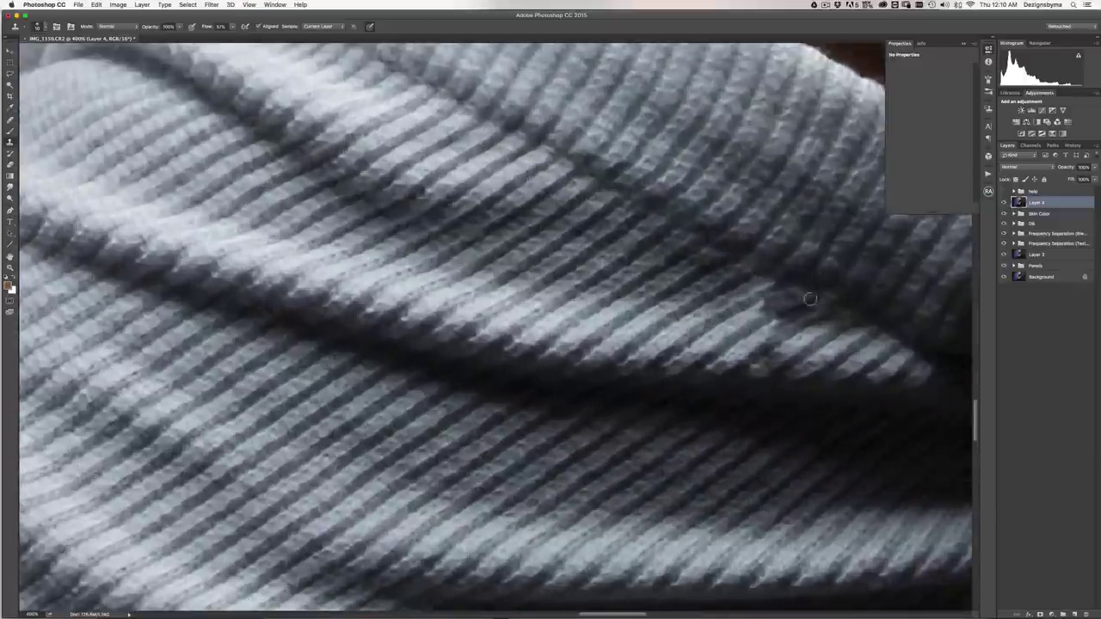
{"action": "left_click", "coordinate": [1003, 203]}
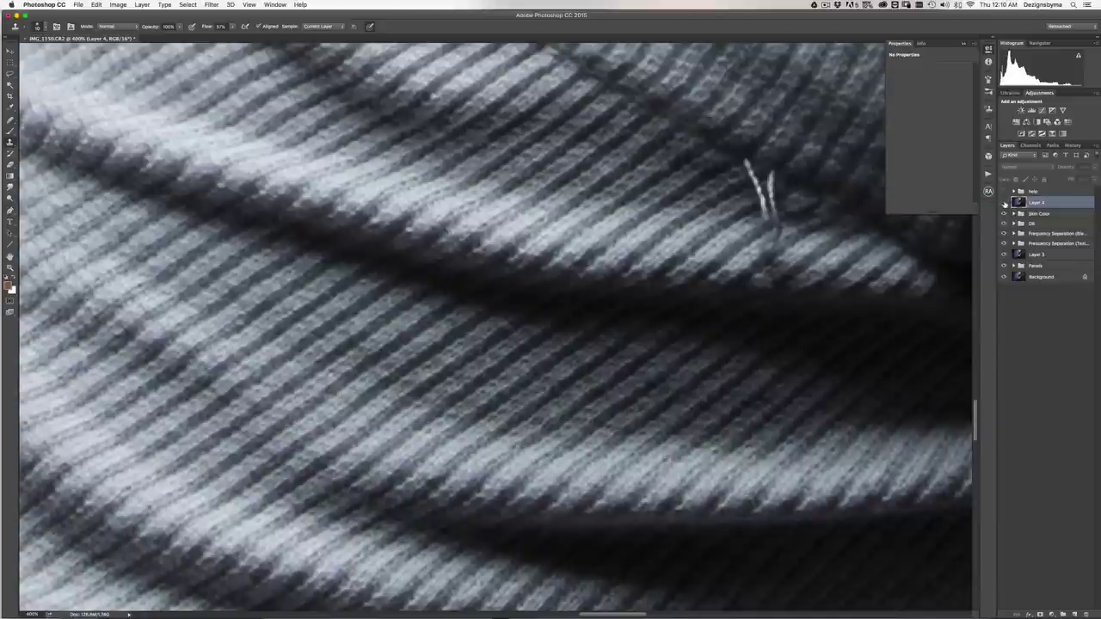
{"action": "left_click", "coordinate": [1003, 203]}
{"action": "key", "text": "super+minus"}
{"action": "key", "text": "super+minus"}
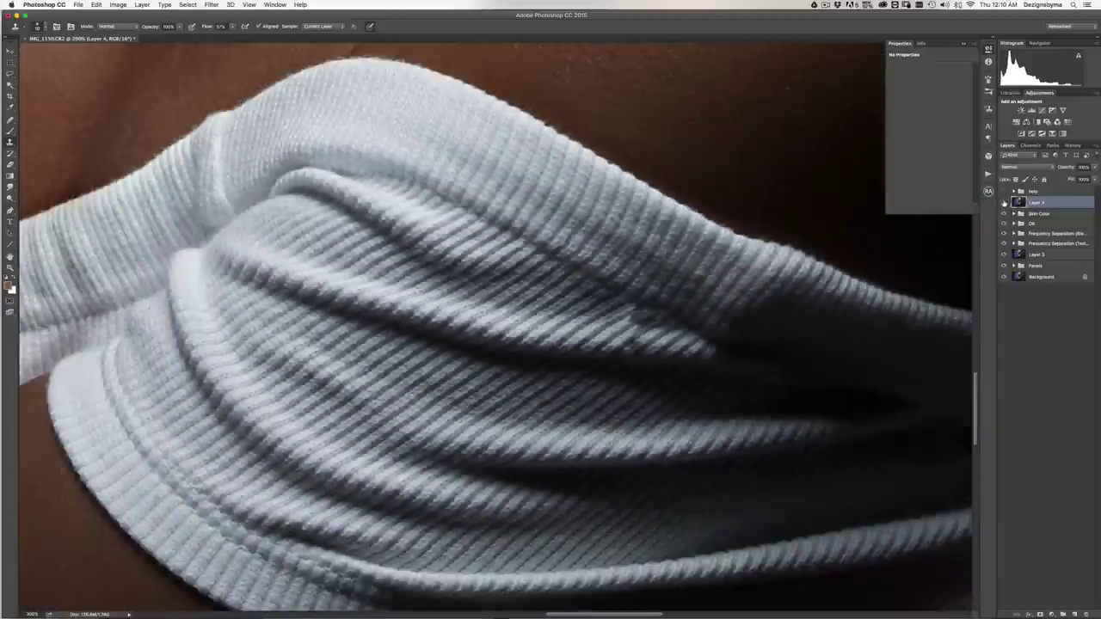
{"action": "left_click", "coordinate": [1003, 203]}
{"action": "left_click", "coordinate": [1004, 202]}
{"action": "key", "text": "super+plus"}
{"action": "key", "text": "super+plus"}
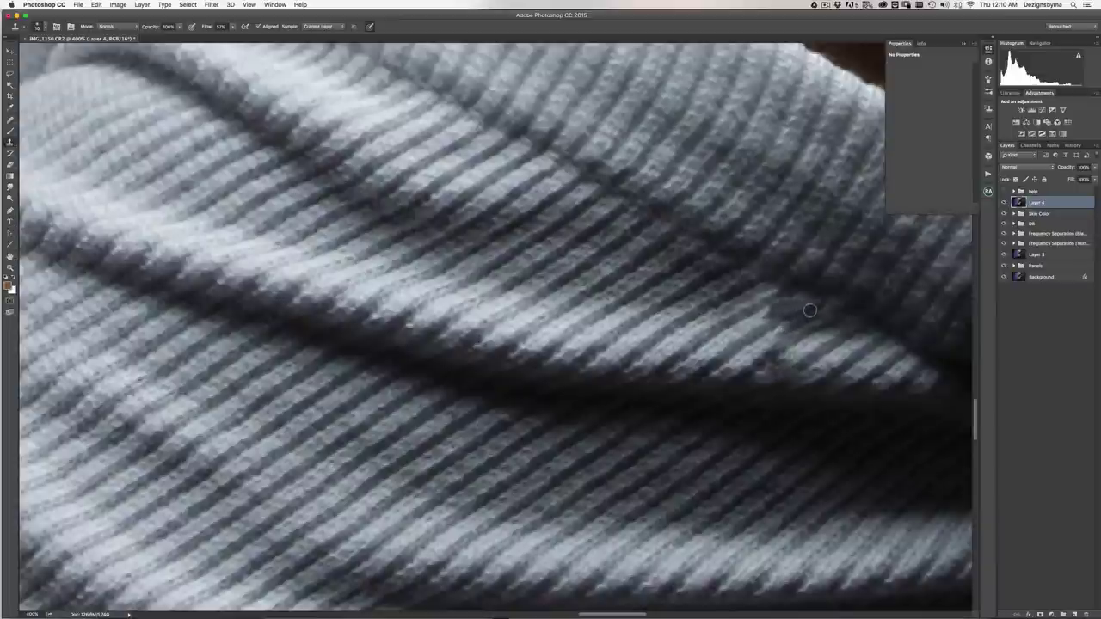
- Examine the thread repair on the sleeve, first in the whole image and again up close at 300%
{"action": "scroll", "coordinate": [791, 318], "scroll_direction": "down", "scroll_amount": 5}
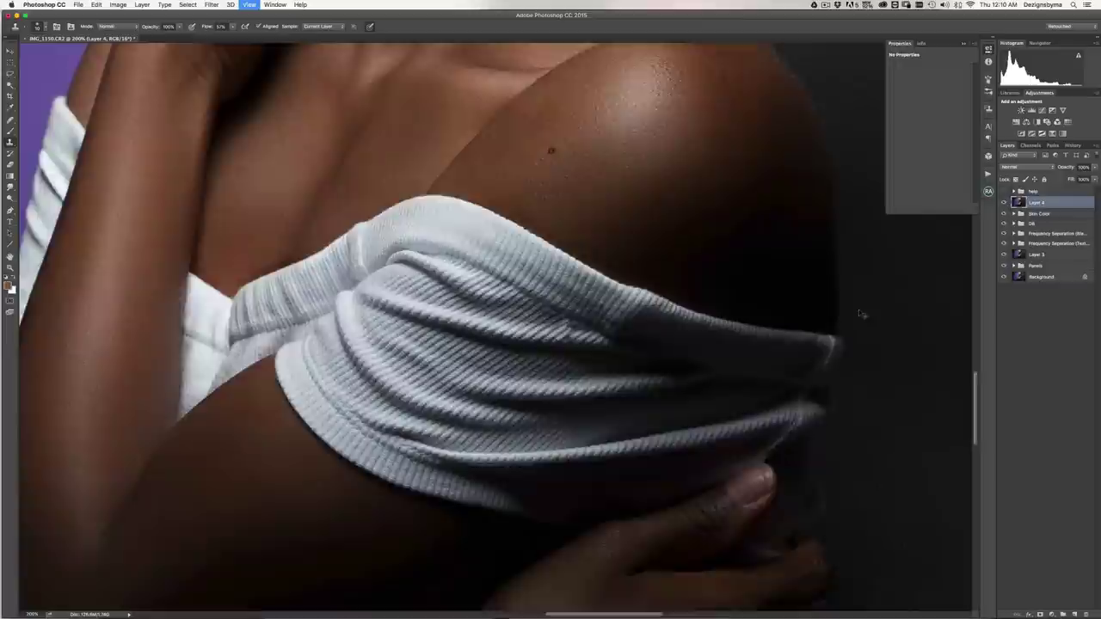
{"action": "key", "text": "super+minus"}
{"action": "key", "text": "super+minus"}
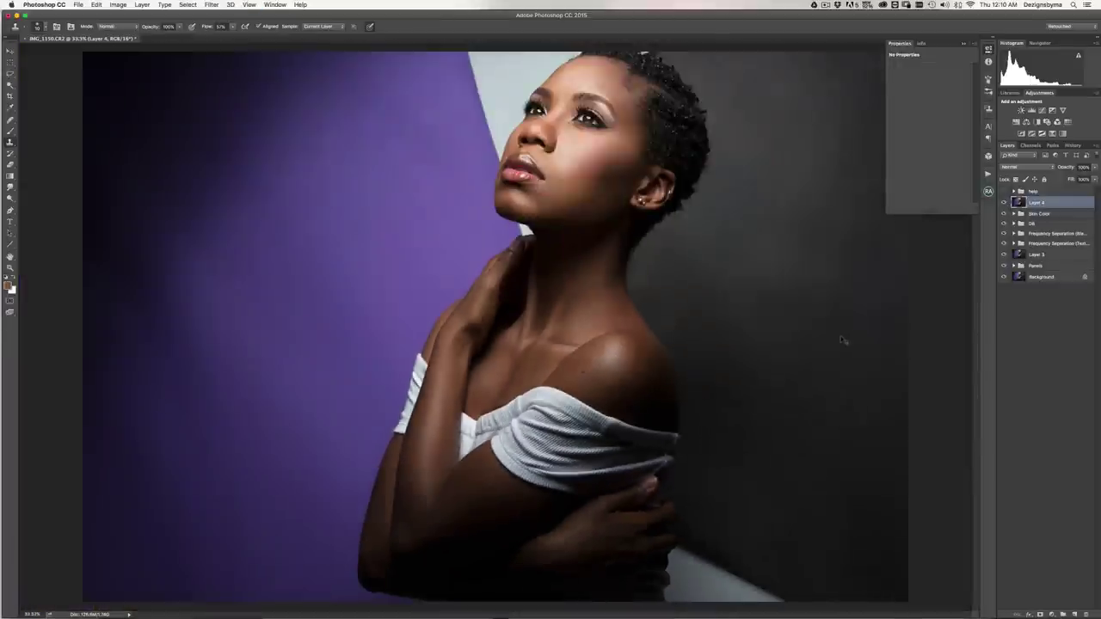
{"action": "key", "text": "super+plus"}
{"action": "key", "text": "super+plus"}
{"action": "left_click_drag", "start_coordinate": [670, 435], "coordinate": [684, 232]}
{"action": "key", "text": "super+plus"}
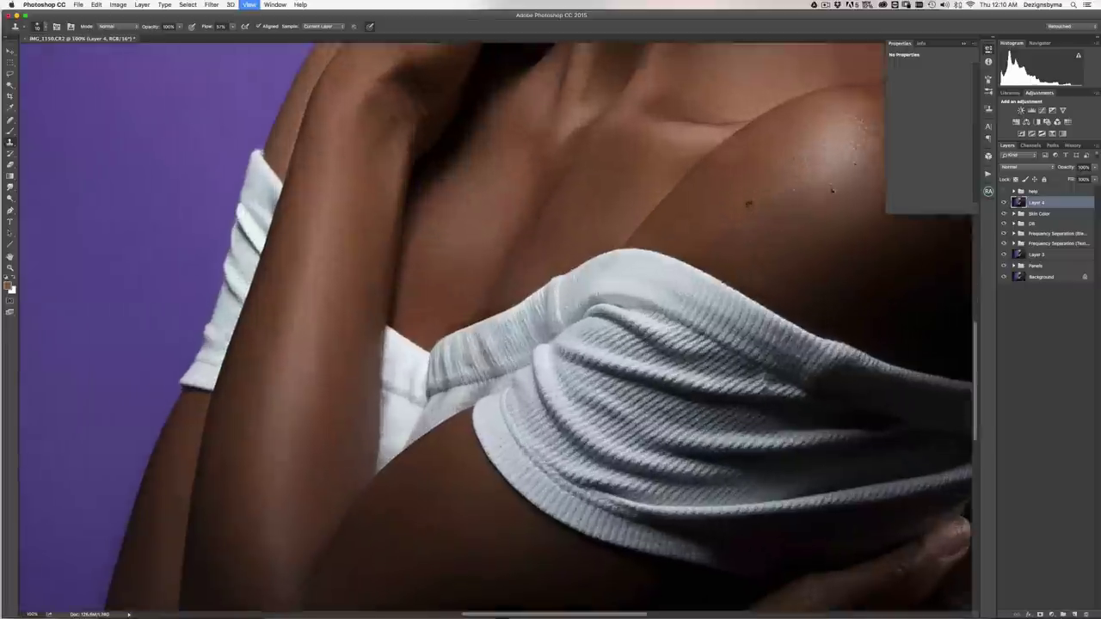
{"action": "key", "text": "super+plus"}
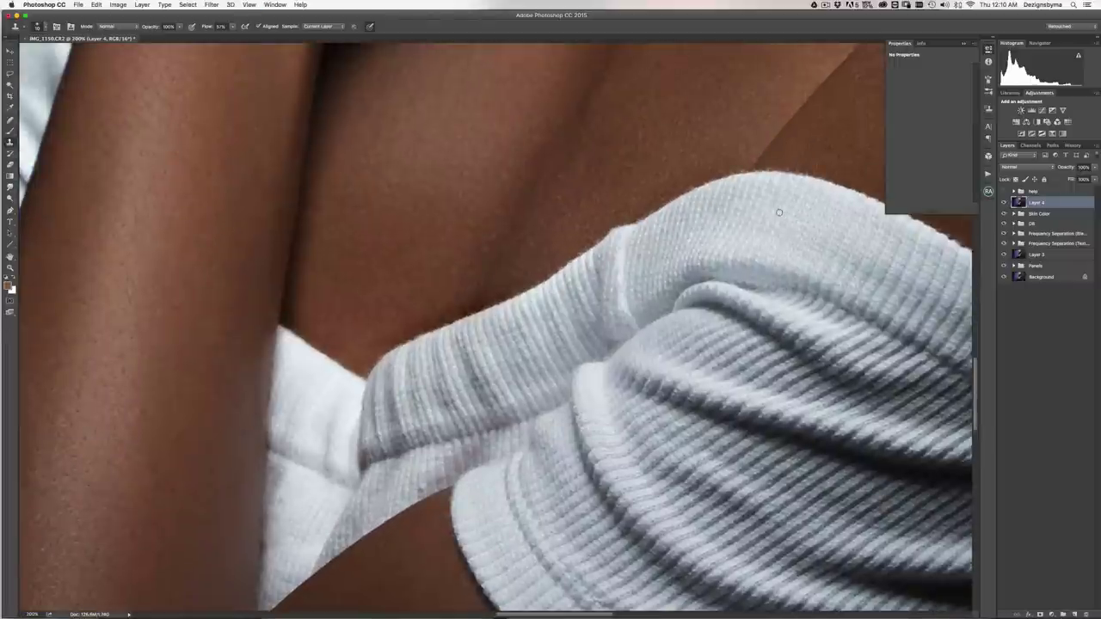
{"action": "scroll", "coordinate": [778, 212], "scroll_direction": "right", "scroll_amount": 5}
{"action": "scroll", "coordinate": [778, 211], "scroll_direction": "down", "scroll_amount": 2}
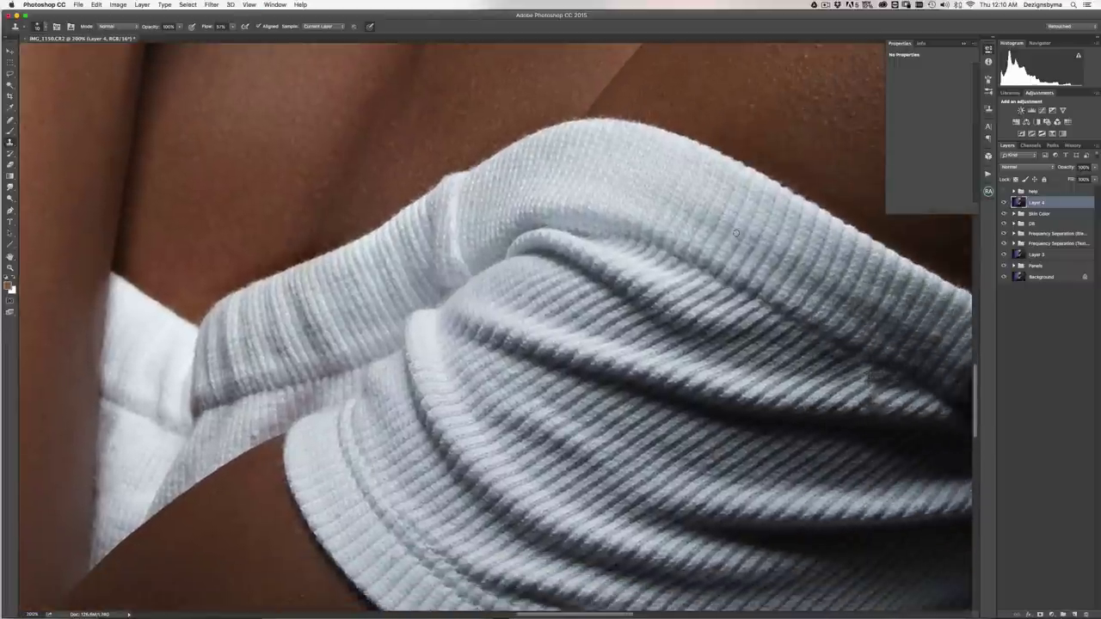
{"action": "key", "text": "super+plus"}
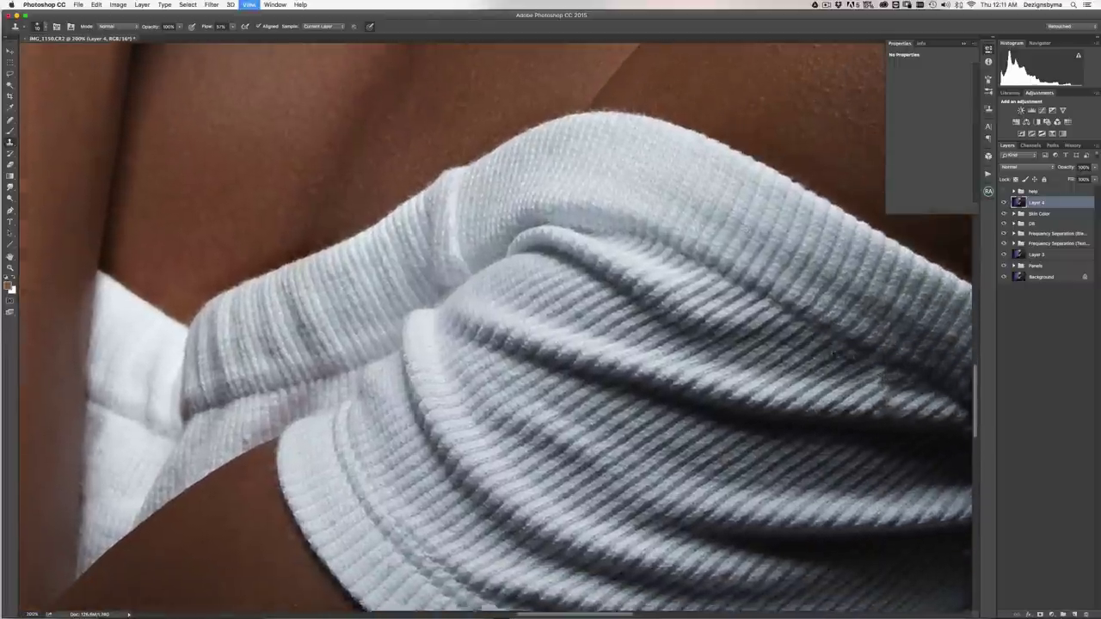
{"action": "scroll", "coordinate": [793, 240], "scroll_direction": "right", "scroll_amount": 8}
{"action": "scroll", "coordinate": [793, 241], "scroll_direction": "down", "scroll_amount": 2}
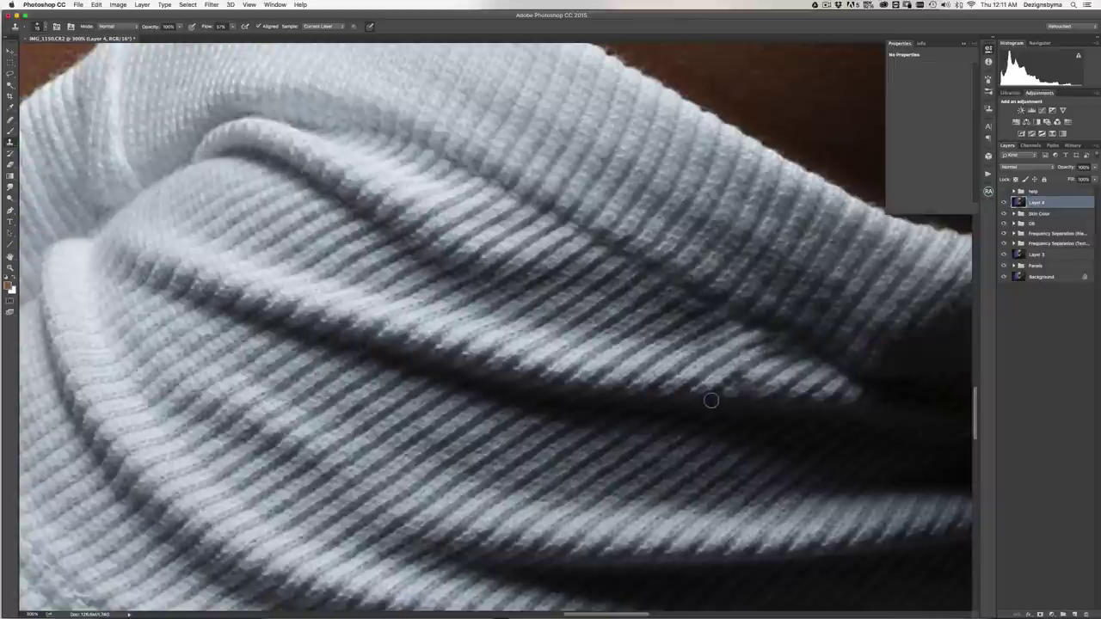
- Examine the shoulder, neck and ribbed sleeve at several magnifications up to 200%, ending with the whole image
{"action": "key", "text": "super+minus"}
{"action": "key", "text": "super+minus"}
{"action": "key", "text": "super+minus"}
{"action": "key", "text": "super+minus"}
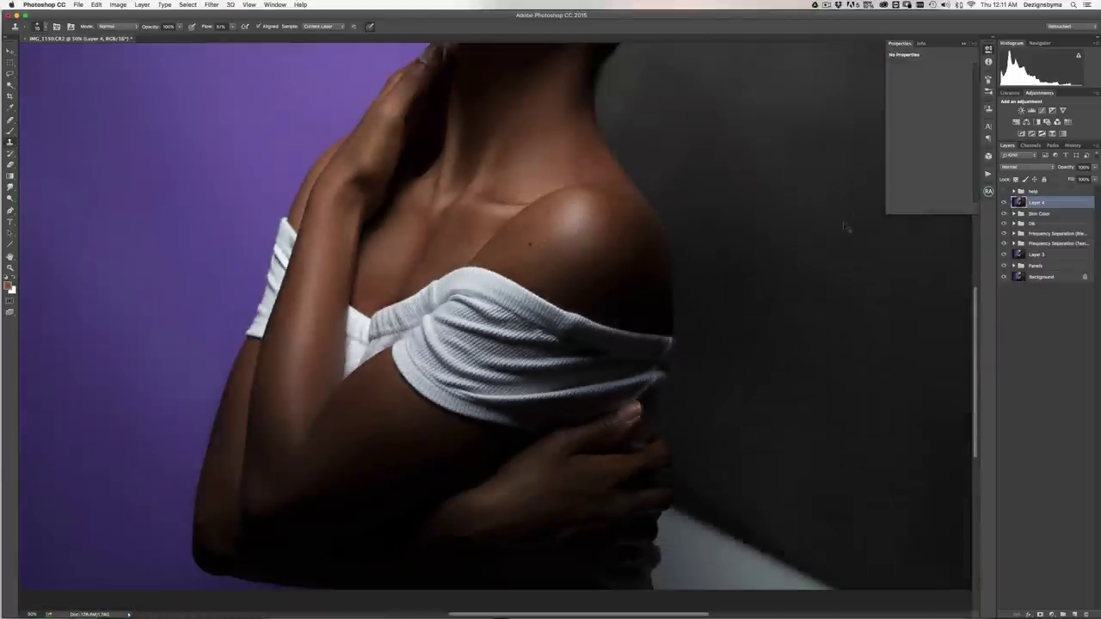
{"action": "key", "text": "super+minus"}
{"action": "key", "text": "super+plus"}
{"action": "key", "text": "super+plus"}
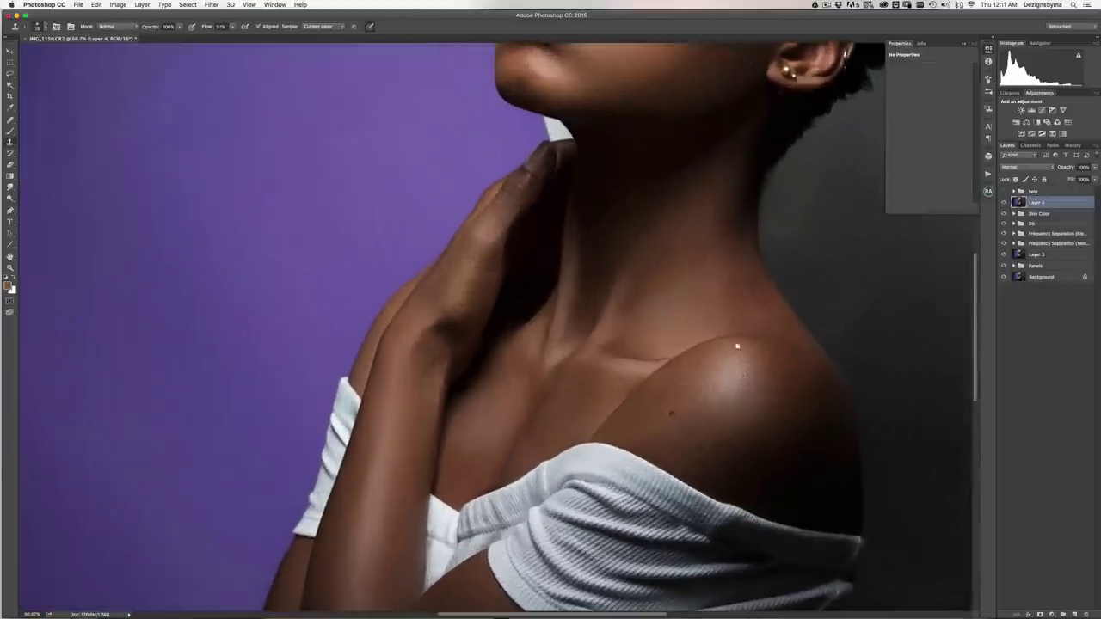
{"action": "left_click_drag", "start_coordinate": [737, 346], "coordinate": [754, 206]}
{"action": "key", "text": "super+plus"}
{"action": "key", "text": "super+plus"}
{"action": "left_click_drag", "start_coordinate": [754, 399], "coordinate": [375, 203]}
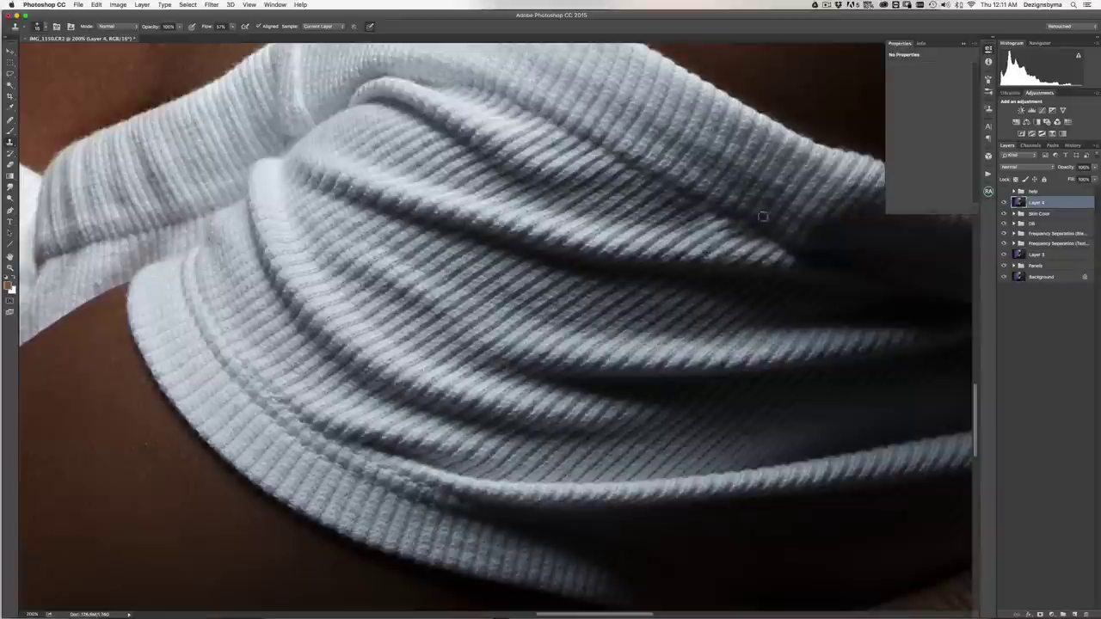
{"action": "key", "text": "super+0"}
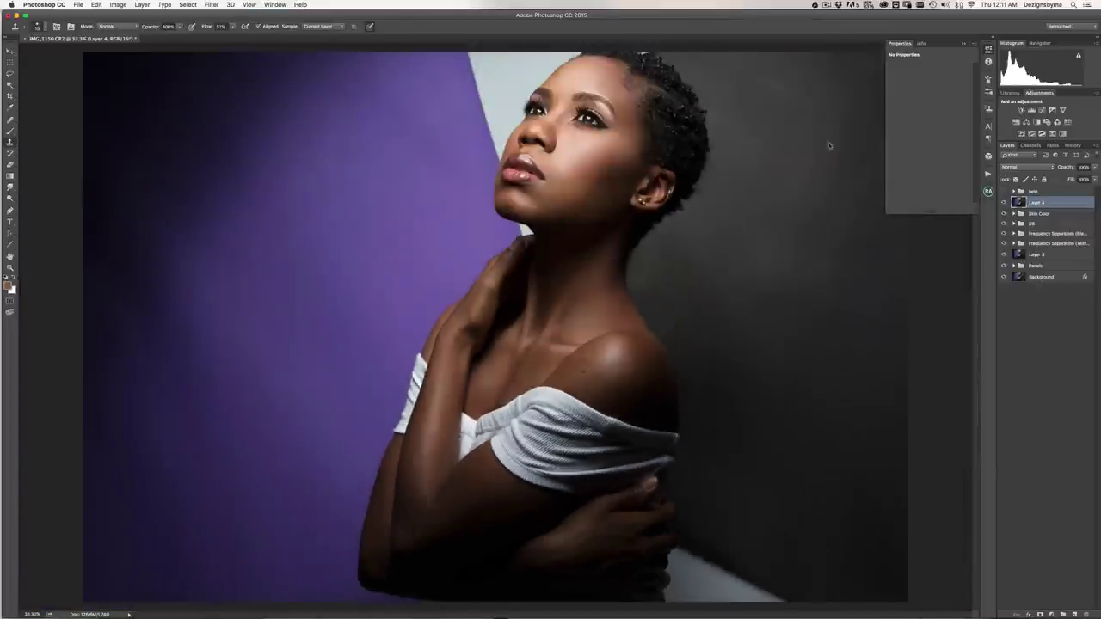
- Examine the forehead, eyes, nose and cheek up close at 200%, and return to the whole portrait
{"action": "key", "text": "super+plus"}
{"action": "key", "text": "super+minus"}
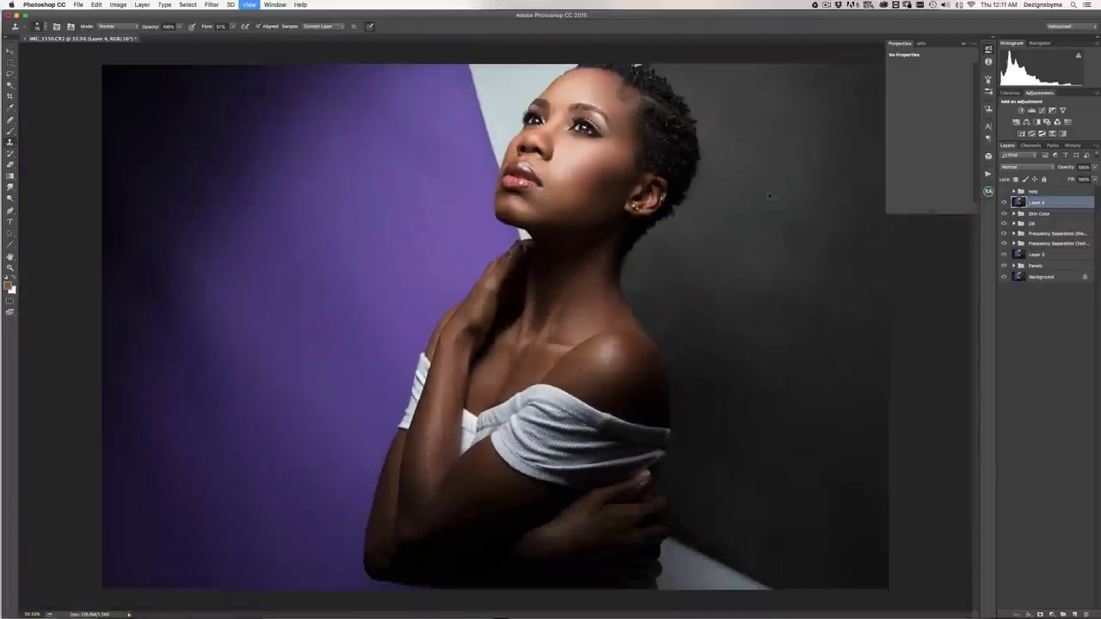
{"action": "key", "text": "super+plus"}
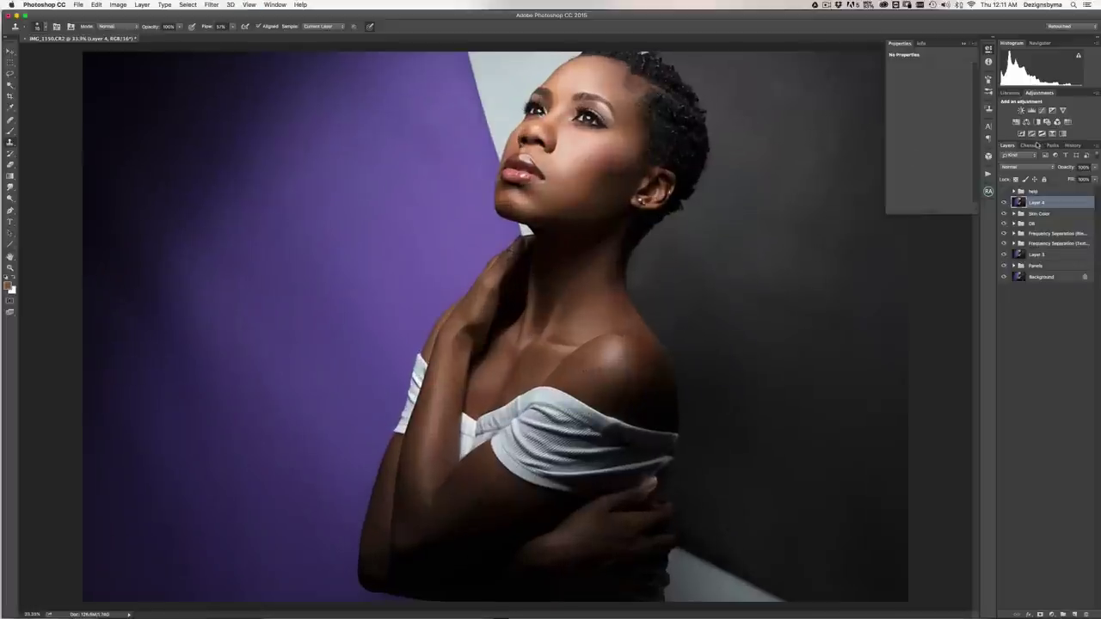
{"action": "key", "text": "super+plus"}
{"action": "left_click_drag", "start_coordinate": [710, 113], "coordinate": [682, 245]}
{"action": "key", "text": "super+plus"}
{"action": "left_click_drag", "start_coordinate": [716, 69], "coordinate": [682, 244]}
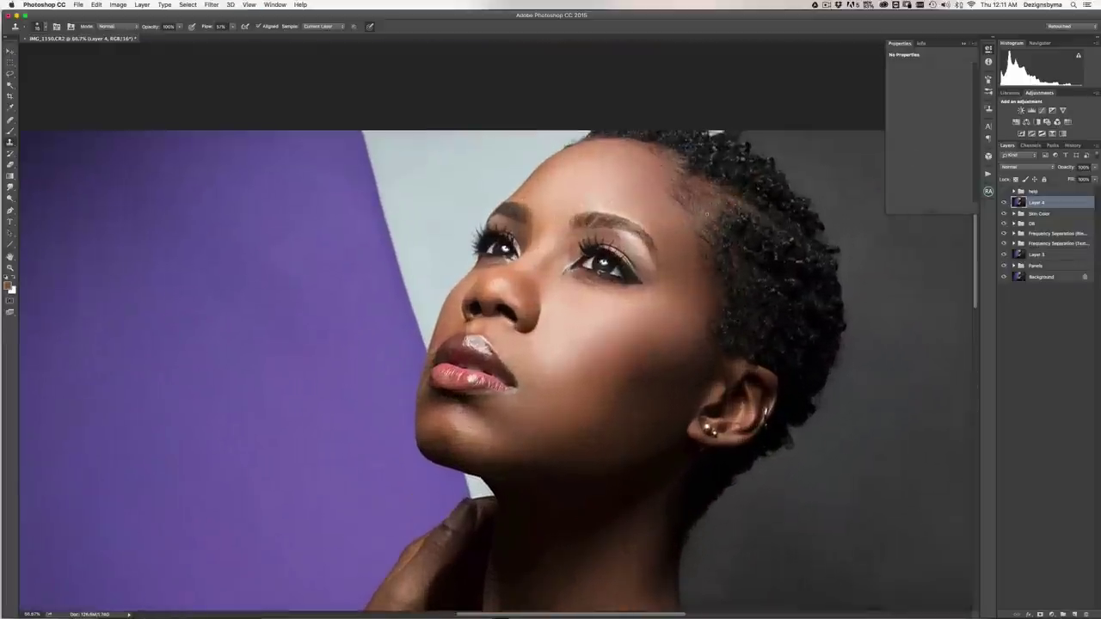
{"action": "key", "text": "super+plus"}
{"action": "key", "text": "super+plus"}
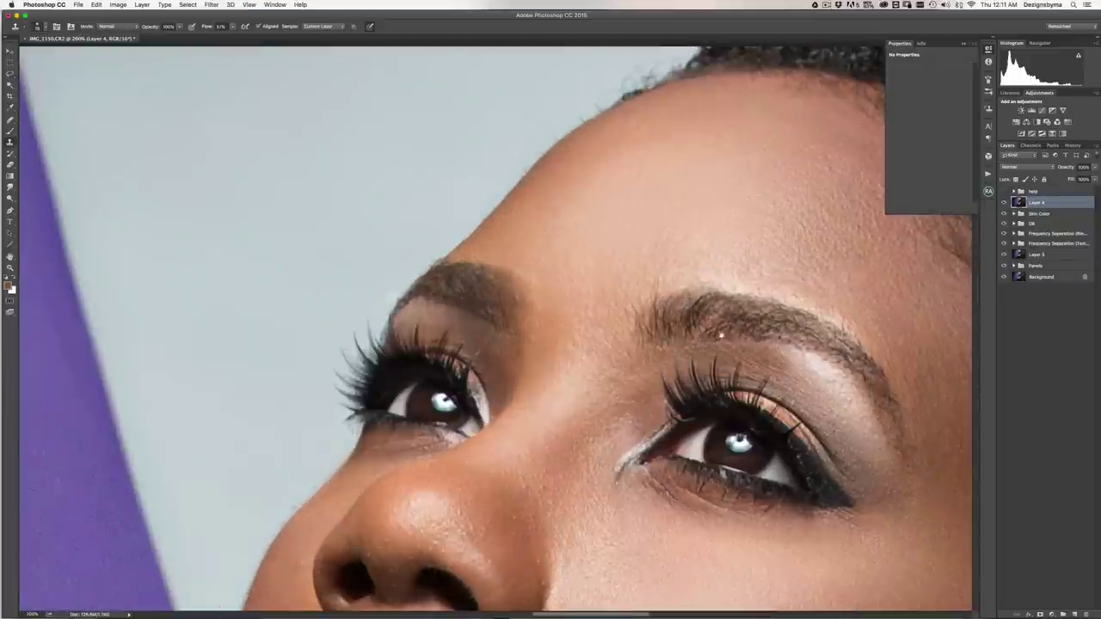
{"action": "scroll", "coordinate": [495, 330], "scroll_direction": "down", "scroll_amount": 3}
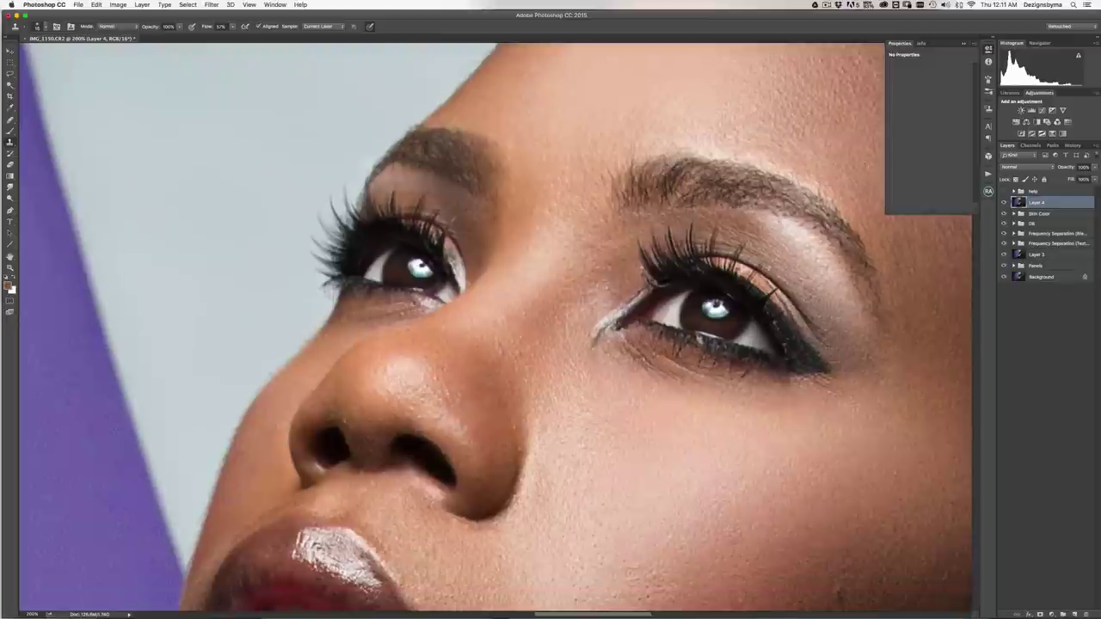
{"action": "left_click", "coordinate": [10, 121]}
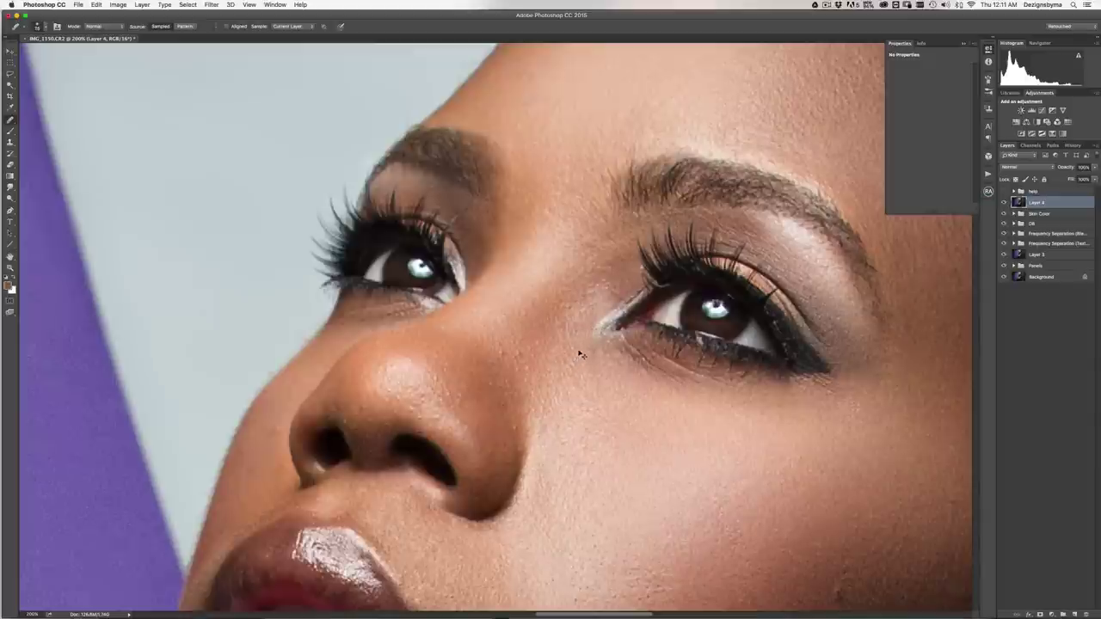
{"action": "key", "text": "super+minus"}
{"action": "key", "text": "super+minus"}
{"action": "key", "text": "super+minus"}
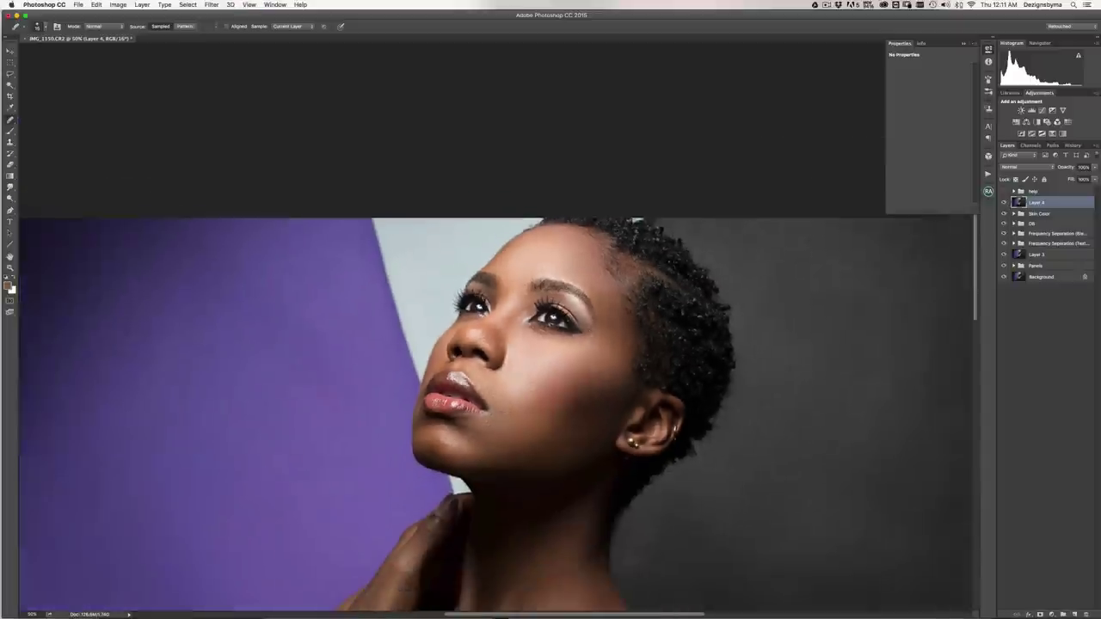
{"action": "key", "text": "super+minus"}
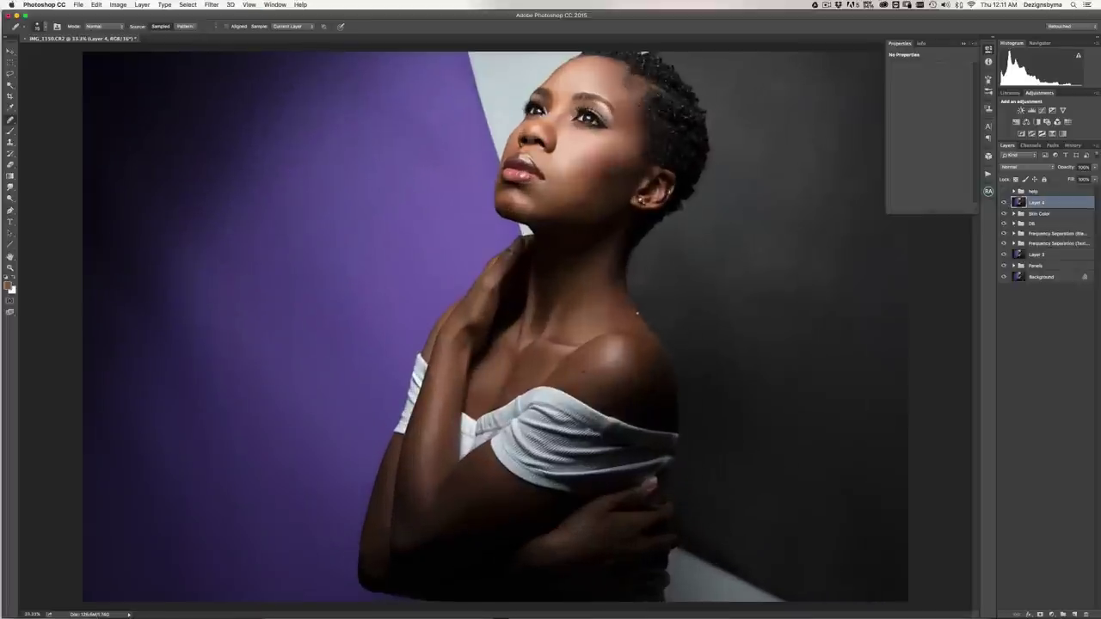
- Examine the cheek, lips, jaw and neck at up to 100%, and compare them with the whole image
{"action": "key", "text": "super+plus"}
{"action": "left_click_drag", "start_coordinate": [683, 226], "coordinate": [631, 351]}
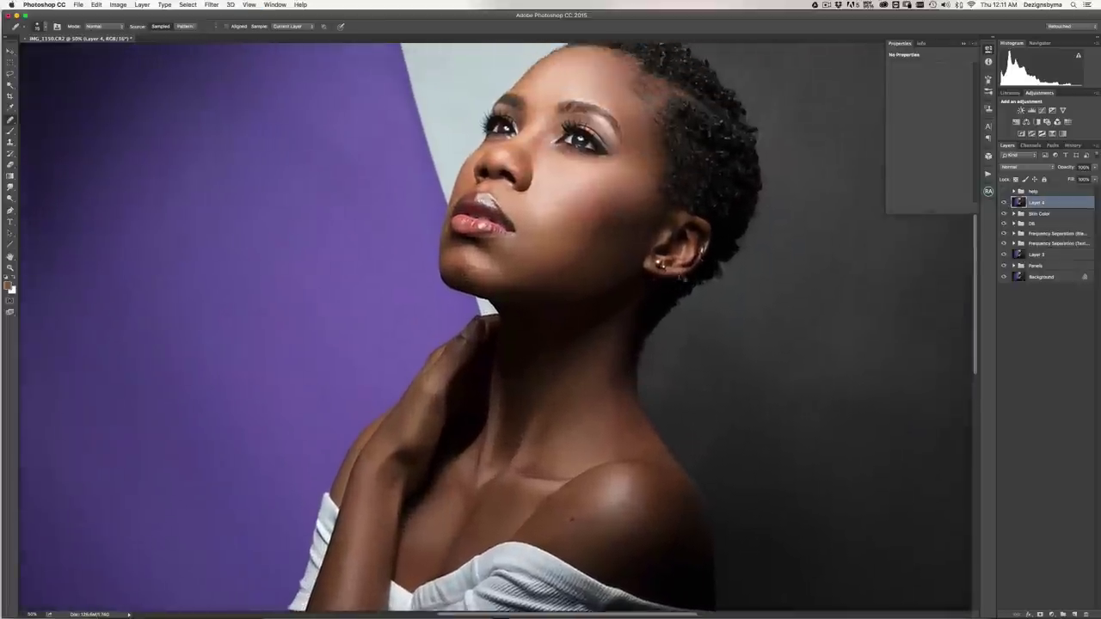
{"action": "key", "text": "super+plus"}
{"action": "scroll", "coordinate": [622, 200], "scroll_direction": "up", "scroll_amount": 2}
{"action": "key", "text": "super+plus"}
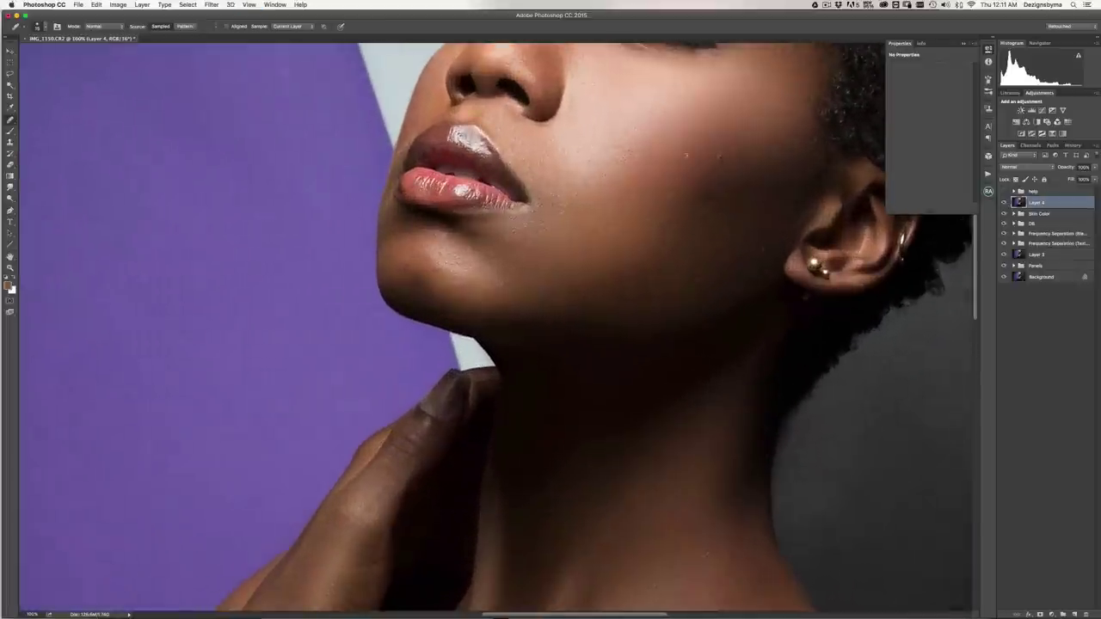
{"action": "scroll", "coordinate": [643, 189], "scroll_direction": "up", "scroll_amount": 4}
{"action": "key", "text": "super+minus"}
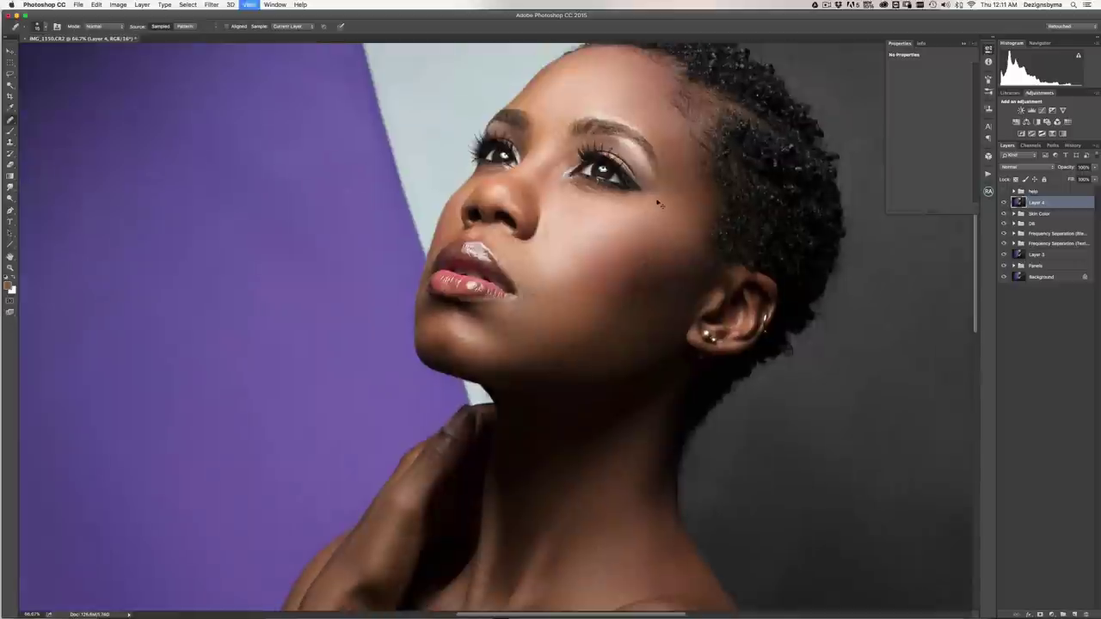
{"action": "key", "text": "super+minus"}
{"action": "key", "text": "super+minus"}
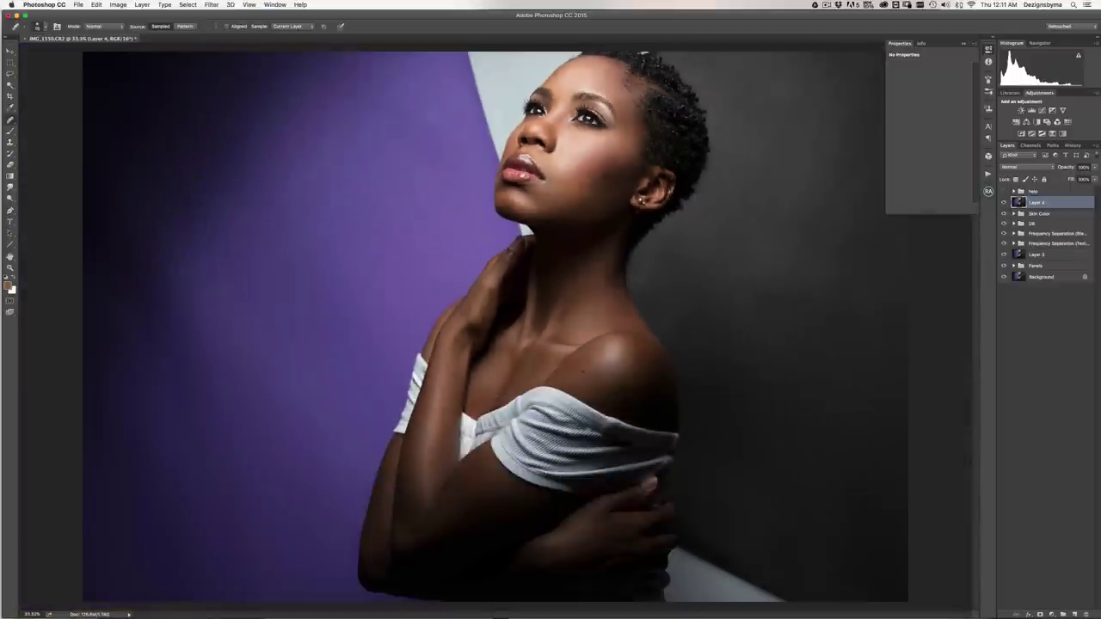
{"action": "key", "text": "super+plus"}
{"action": "key", "text": "super+minus"}
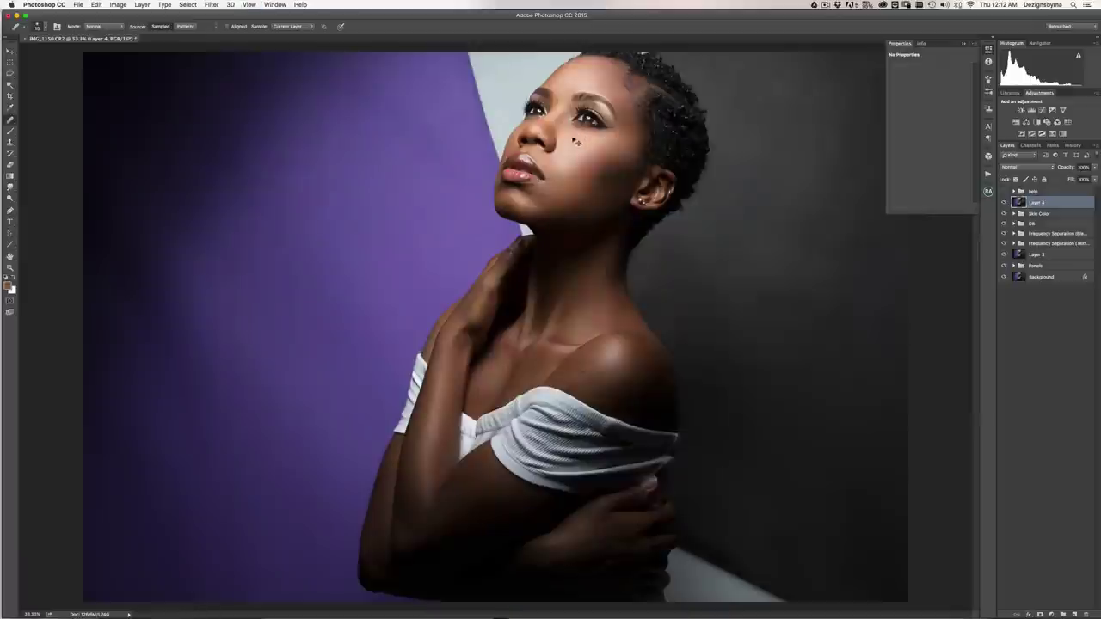
{"action": "key", "text": "super+plus"}
{"action": "scroll", "coordinate": [629, 179], "scroll_direction": "up", "scroll_amount": 3}
{"action": "key", "text": "super+minus"}
{"action": "key", "text": "super+plus"}
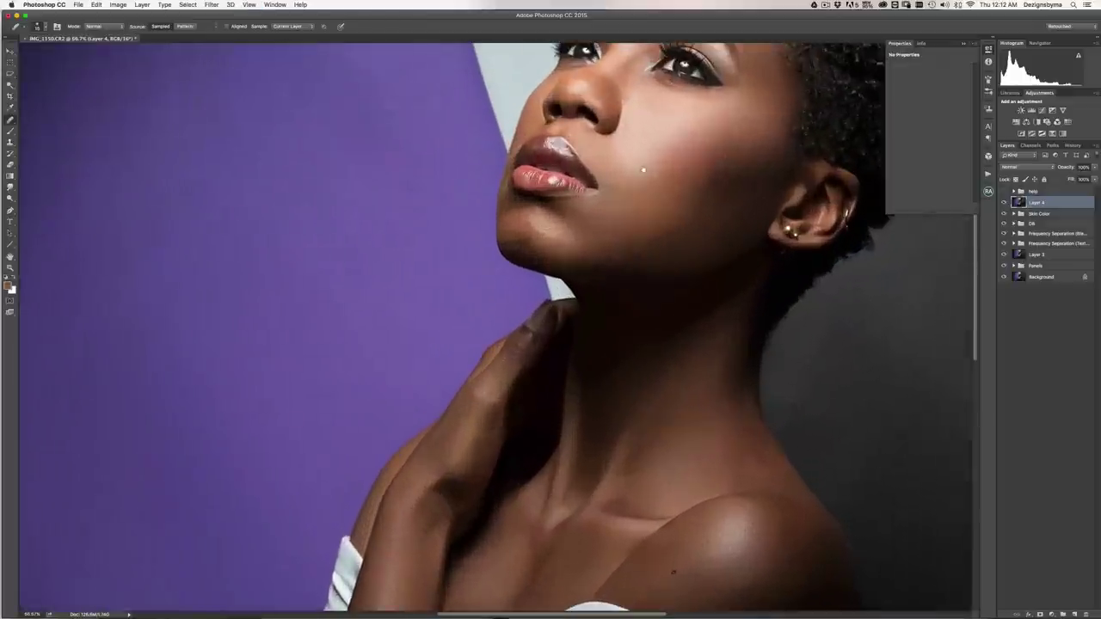
{"action": "scroll", "coordinate": [649, 174], "scroll_direction": "up", "scroll_amount": 2}
{"action": "key", "text": "super+plus"}
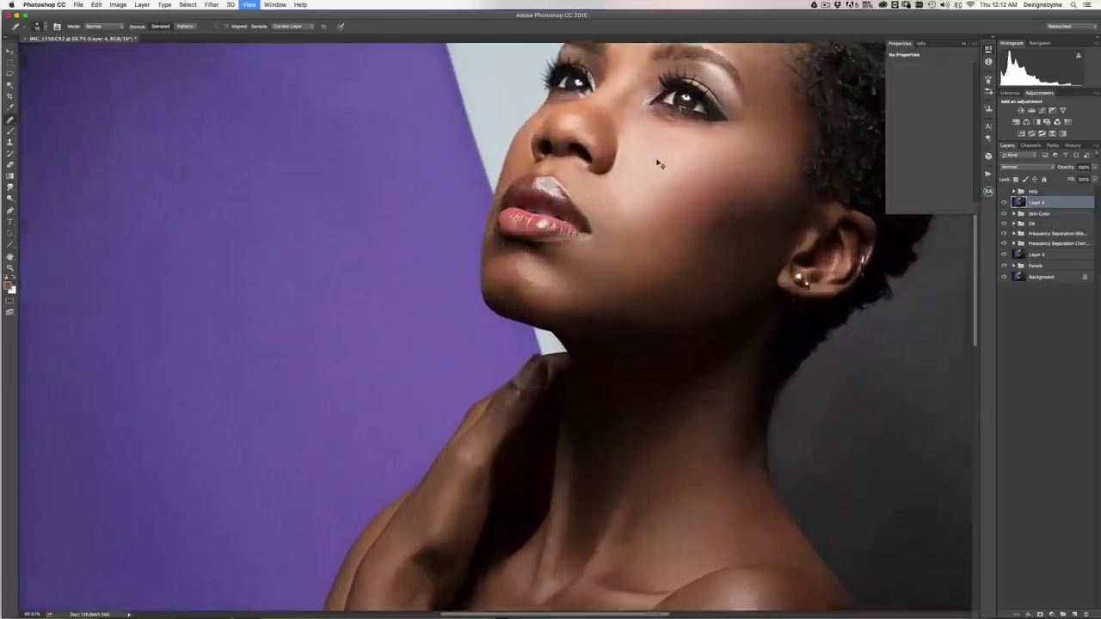
{"action": "key", "text": "super+minus"}
{"action": "key", "text": "super+minus"}
{"action": "key", "text": "super+minus"}
{"action": "key", "text": "super+minus"}
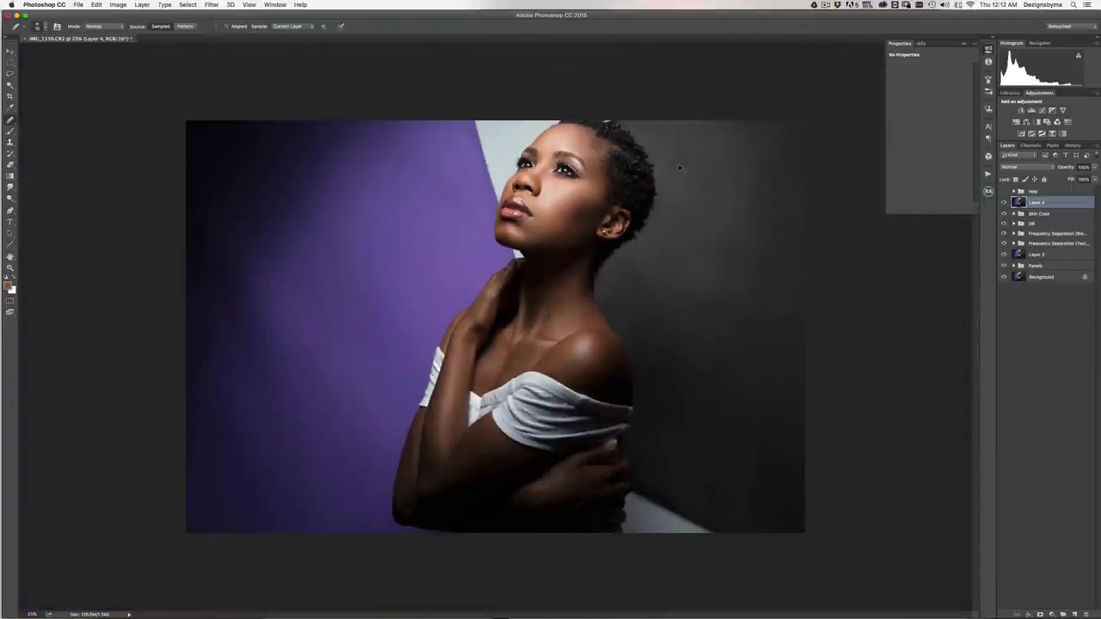
- Show the black-and-white help group, run the Dodge and Burn (Macro) action above Layer 4, and activate the Brush tool
{"action": "key", "text": "super+plus"}
{"action": "key", "text": "super+minus"}
{"action": "left_click", "coordinate": [1003, 191]}
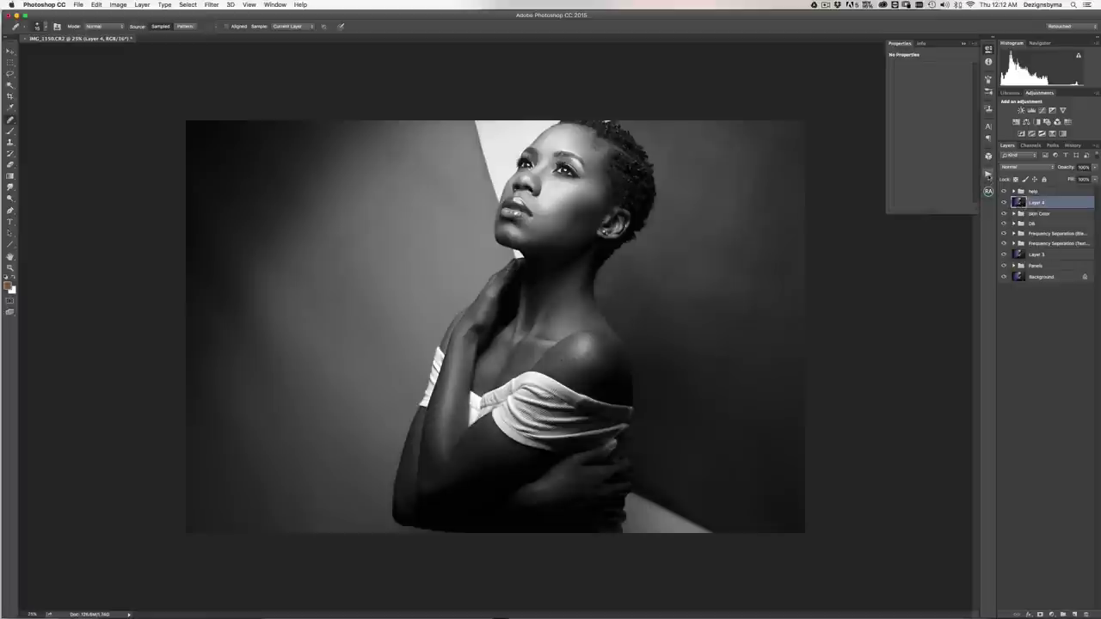
{"action": "left_click", "coordinate": [987, 173]}
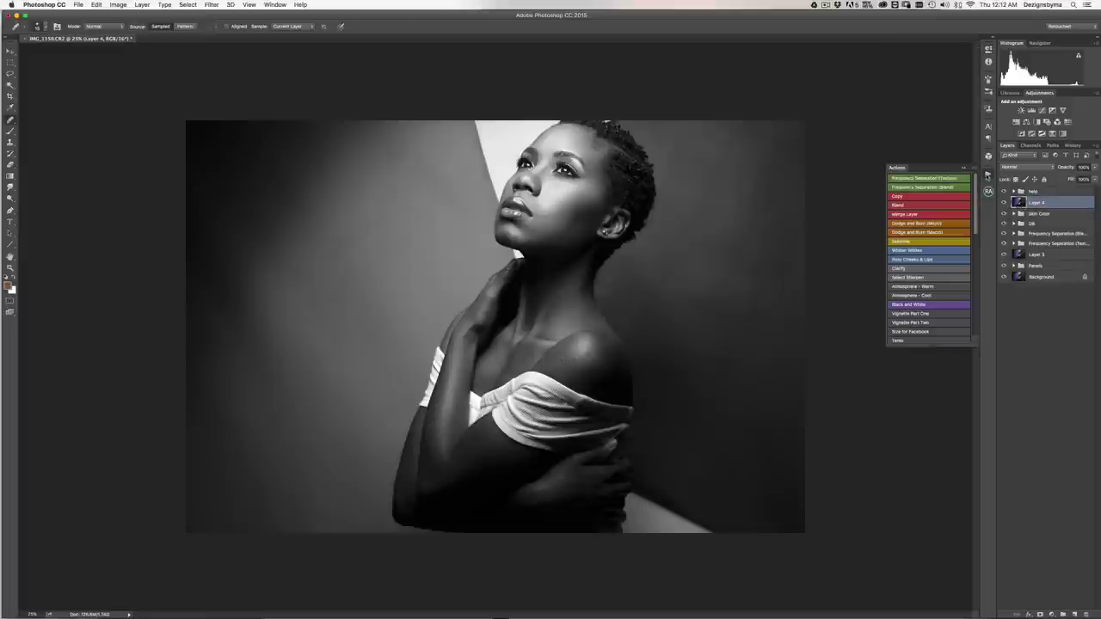
{"action": "left_click", "coordinate": [935, 233]}
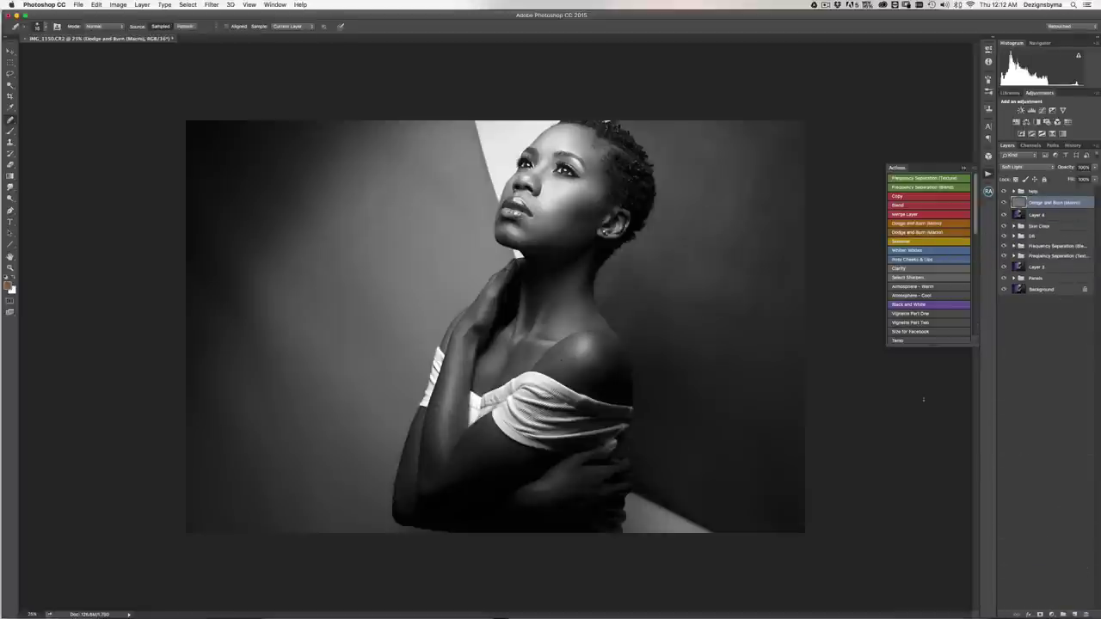
{"action": "left_click", "coordinate": [10, 133]}
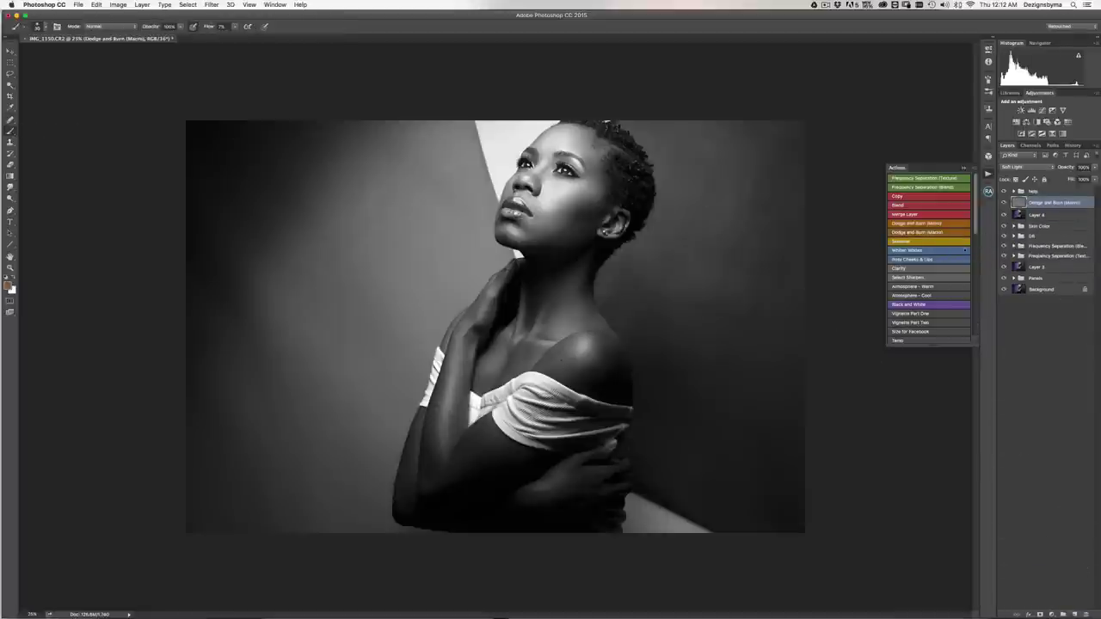
- Set the Constant of the Channel Mixer in the help group to -2
{"action": "left_click", "coordinate": [1013, 192]}
{"action": "left_click", "coordinate": [1025, 203]}
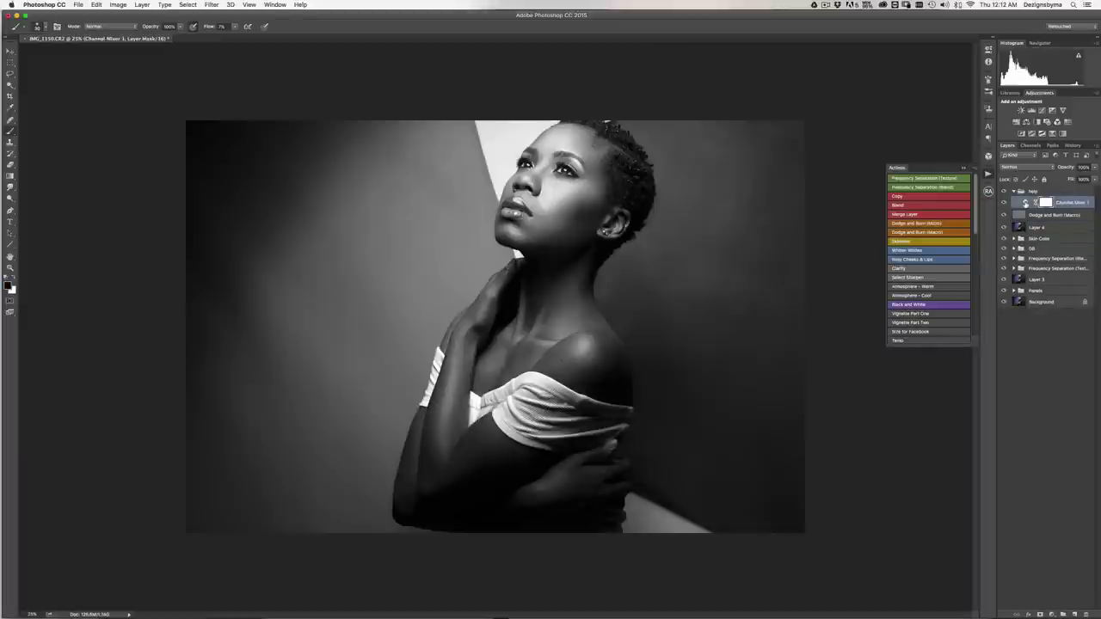
{"action": "left_click", "coordinate": [1025, 202]}
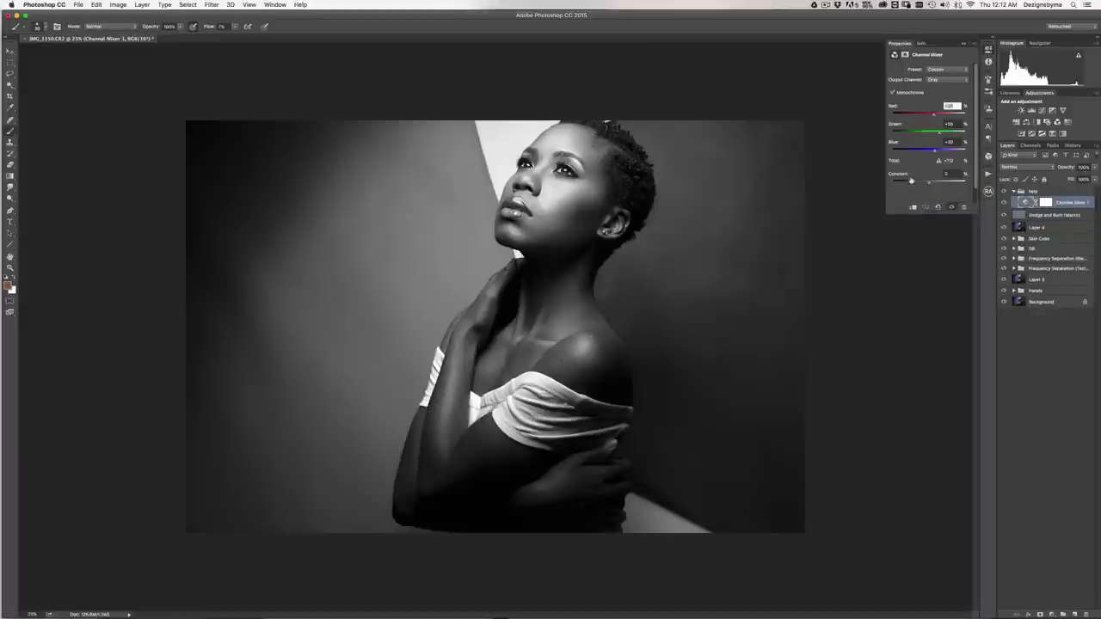
{"action": "left_click_drag", "start_coordinate": [930, 183], "coordinate": [929, 185]}
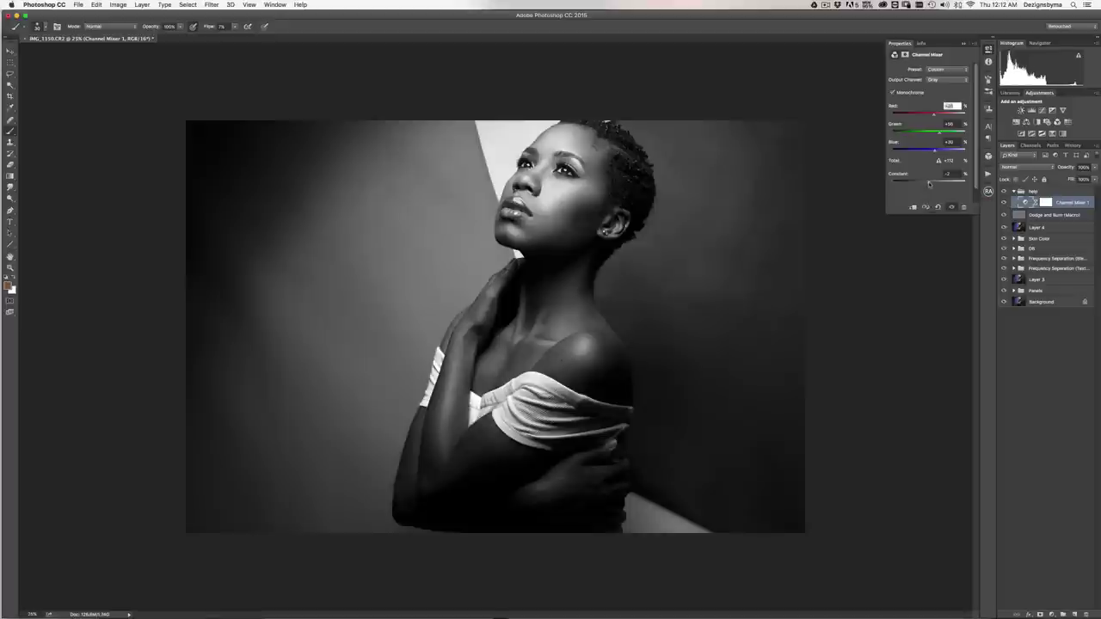
{"action": "left_click", "coordinate": [963, 45]}
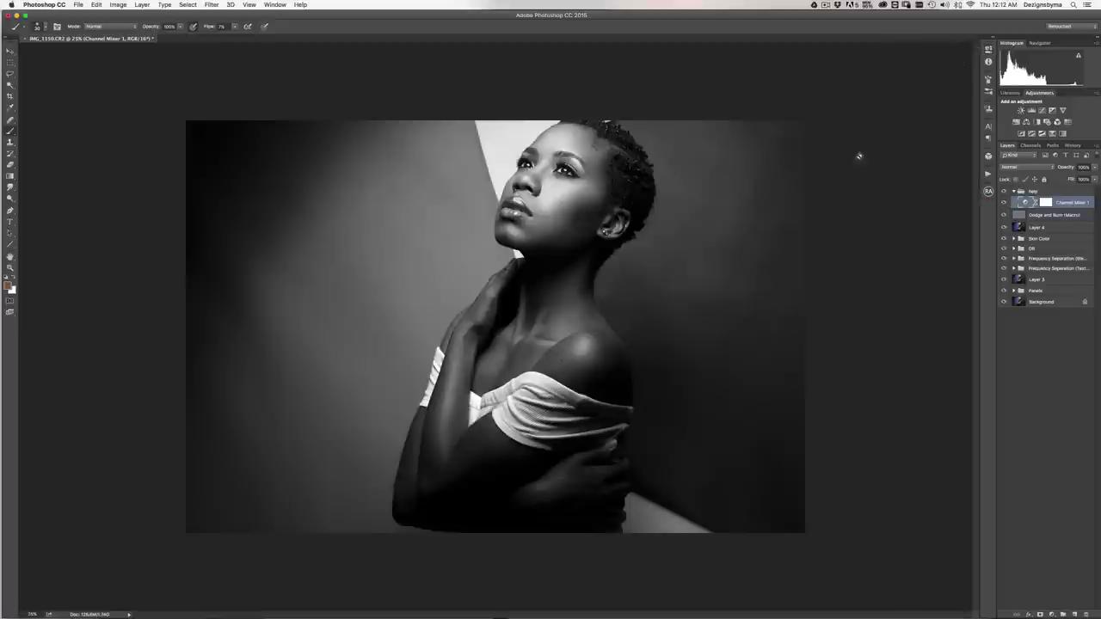
- Prepare the brush for the Dodge and Burn (Macro) layer with white as foreground colour and 4% flow
{"action": "left_click", "coordinate": [1018, 216]}
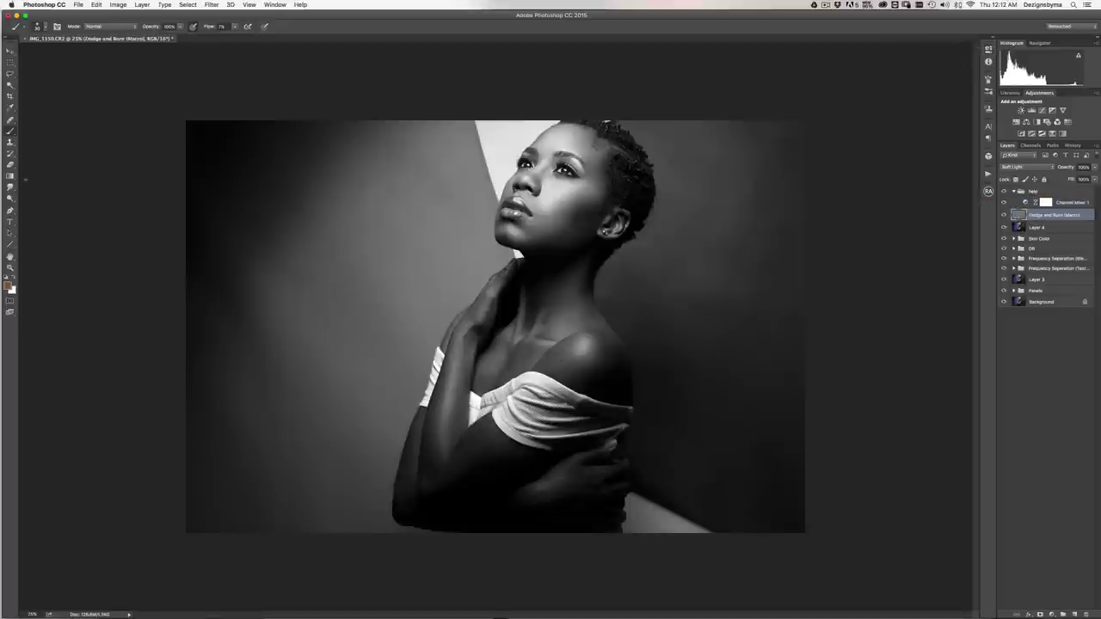
{"action": "key", "text": "d"}
{"action": "key", "text": "x"}
{"action": "left_click", "coordinate": [6, 278]}
{"action": "left_click", "coordinate": [13, 277]}
{"action": "left_click", "coordinate": [213, 26]}
{"action": "type", "text": "4"}
{"action": "key", "text": "Return"}
- Dodge the dark patch along the upper edge of the grey backdrop beside the head, using an enlarged white brush at 50% zoom
{"action": "key", "text": "super+equal"}
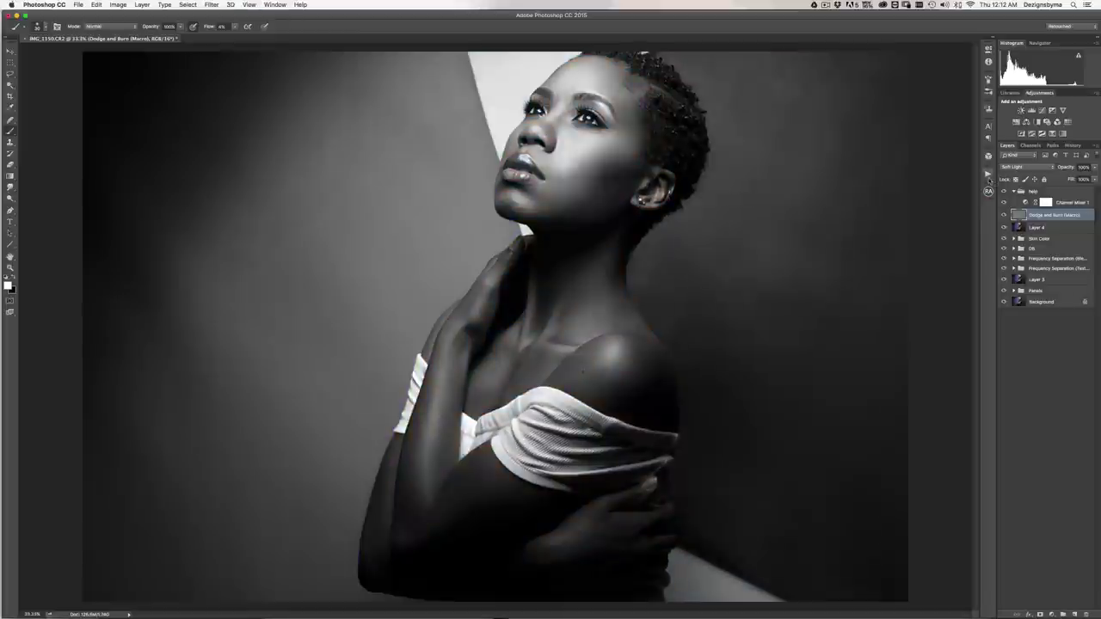
{"action": "key", "text": "super+equal"}
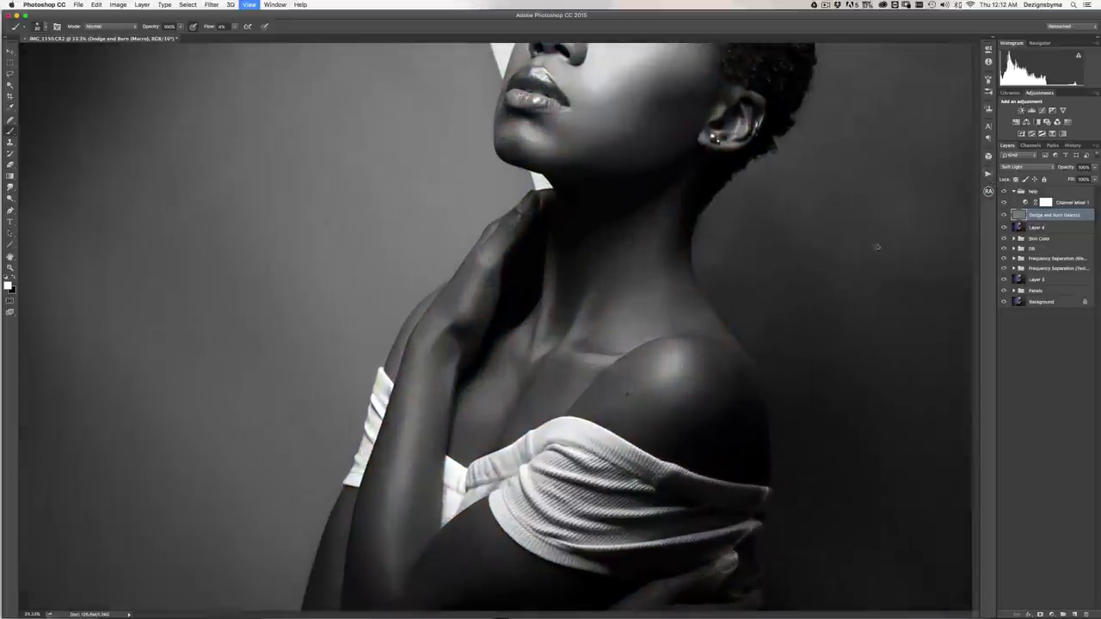
{"action": "left_click_drag", "start_coordinate": [875, 246], "coordinate": [482, 409]}
{"action": "key", "text": "bracketright"}
{"action": "key", "text": "bracketright"}
{"action": "key", "text": "bracketright"}
{"action": "key", "text": "bracketright"}
{"action": "key", "text": "bracketright"}
{"action": "key", "text": "bracketright"}
{"action": "key", "text": "bracketright"}
{"action": "key", "text": "bracketright"}
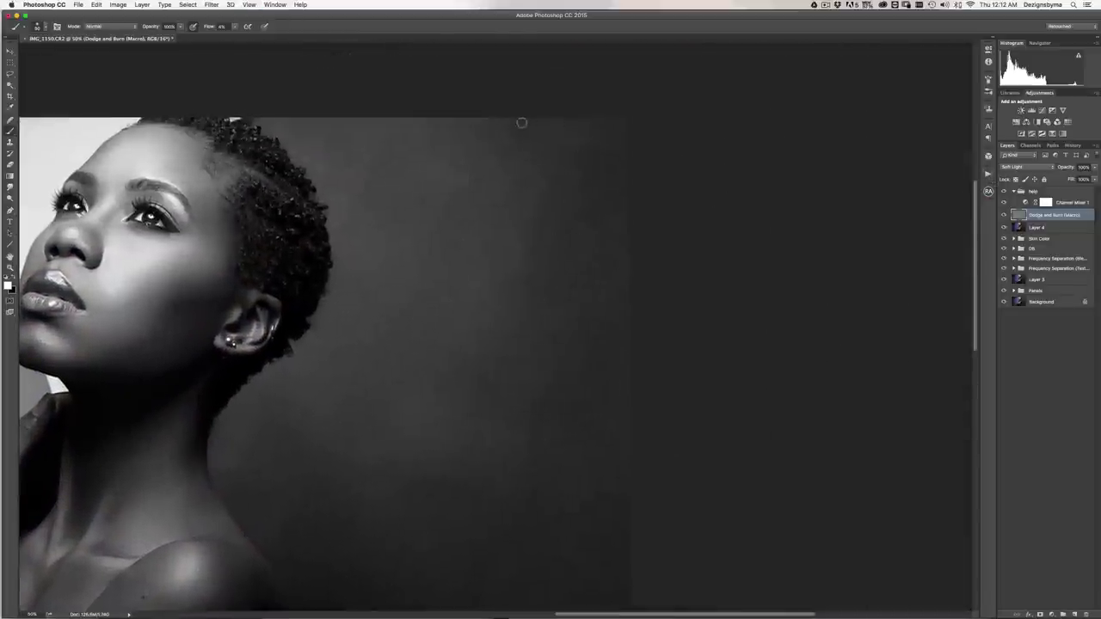
{"action": "mouse_move", "coordinate": [538, 125]}
{"action": "left_mouse_down"}
{"action": "mouse_move", "coordinate": [509, 121]}
{"action": "mouse_move", "coordinate": [523, 130]}
{"action": "mouse_move", "coordinate": [508, 130]}
{"action": "left_mouse_up"}
{"action": "key", "text": "bracketleft"}
{"action": "key", "text": "bracketleft"}
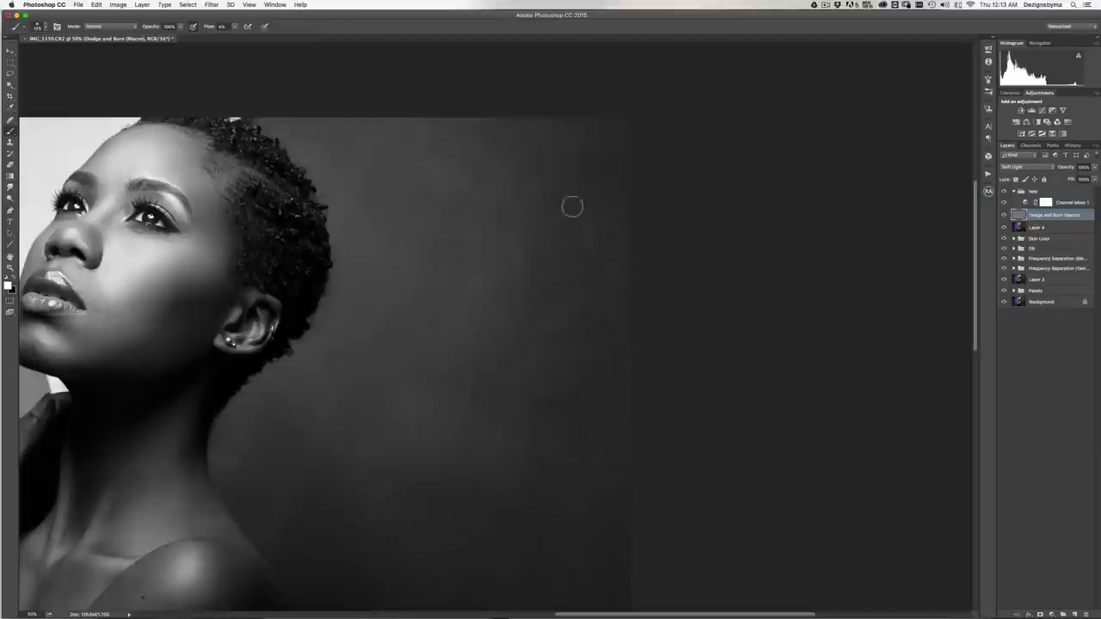
- Dodge the darker patches across the upper part of the grey backdrop with a white brush, varying its size in the full-image view
{"action": "key", "text": "super+0"}
{"action": "key", "text": "bracketright"}
{"action": "key", "text": "bracketright"}
{"action": "key", "text": "bracketright"}
{"action": "key", "text": "bracketright"}
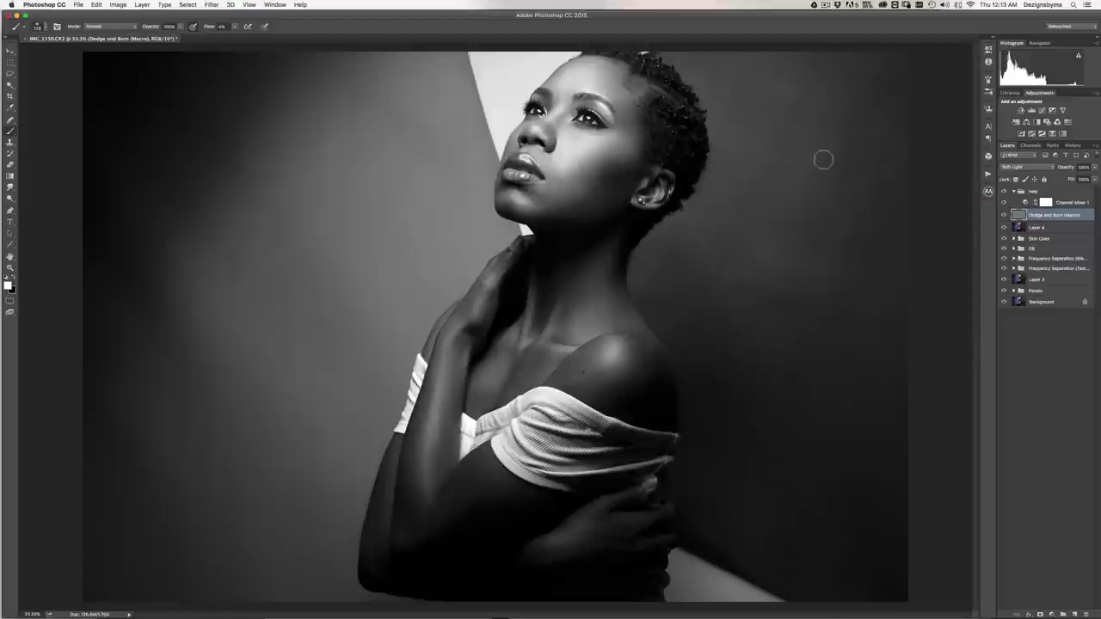
{"action": "key", "text": "bracketleft"}
{"action": "key", "text": "bracketleft"}
{"action": "key", "text": "bracketleft"}
{"action": "key", "text": "bracketright"}
{"action": "key", "text": "bracketright"}
{"action": "key", "text": "bracketright"}
{"action": "key", "text": "bracketleft"}
{"action": "key", "text": "bracketleft"}
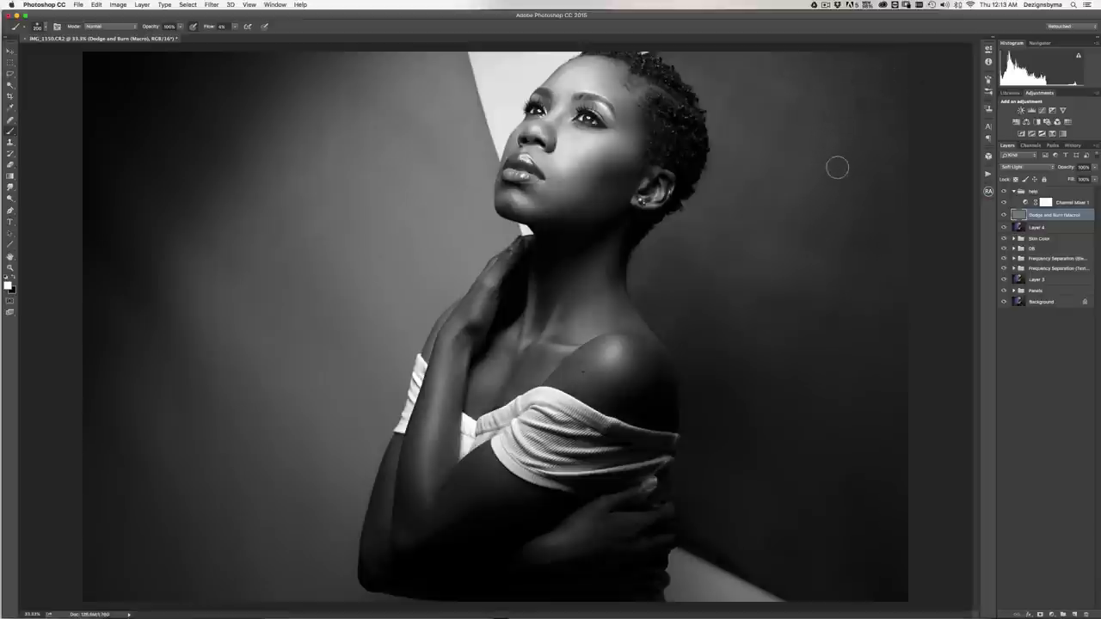
{"action": "key", "text": "bracketleft"}
{"action": "key", "text": "bracketright"}
- Hide the black-and-white help group and compare the image with and without the Dodge and Burn (Macro) layer
{"action": "key", "text": "super+minus"}
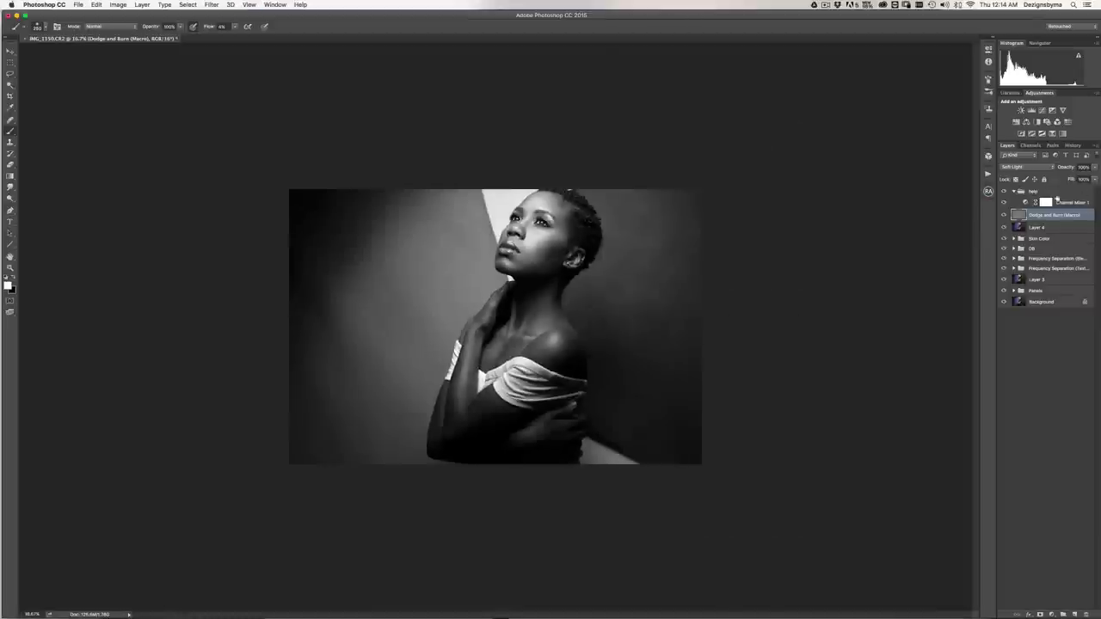
{"action": "left_click", "coordinate": [1003, 202]}
{"action": "key", "text": "super+minus"}
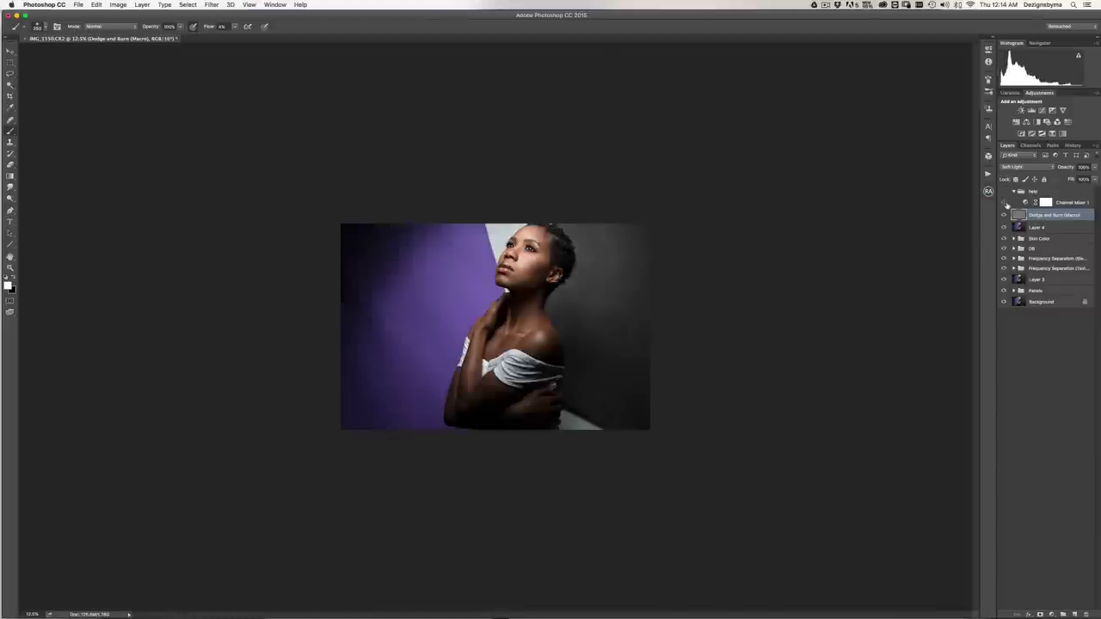
{"action": "key", "text": "super+plus"}
{"action": "key", "text": "super+plus"}
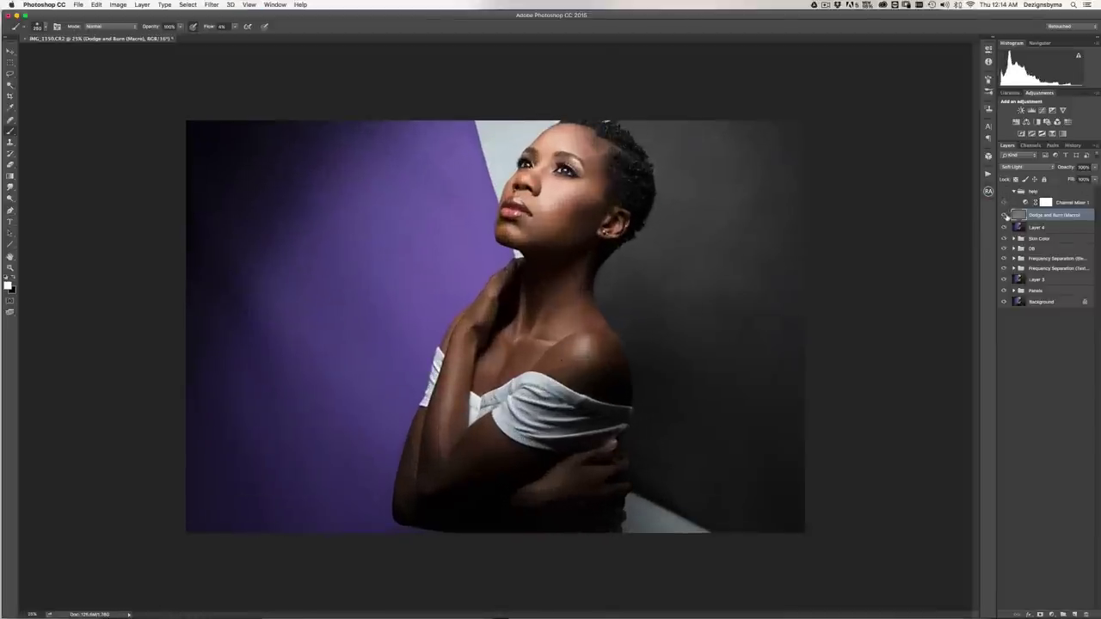
{"action": "left_click", "coordinate": [1003, 215]}
{"action": "left_click", "coordinate": [1003, 215]}
{"action": "key", "text": "super+minus"}
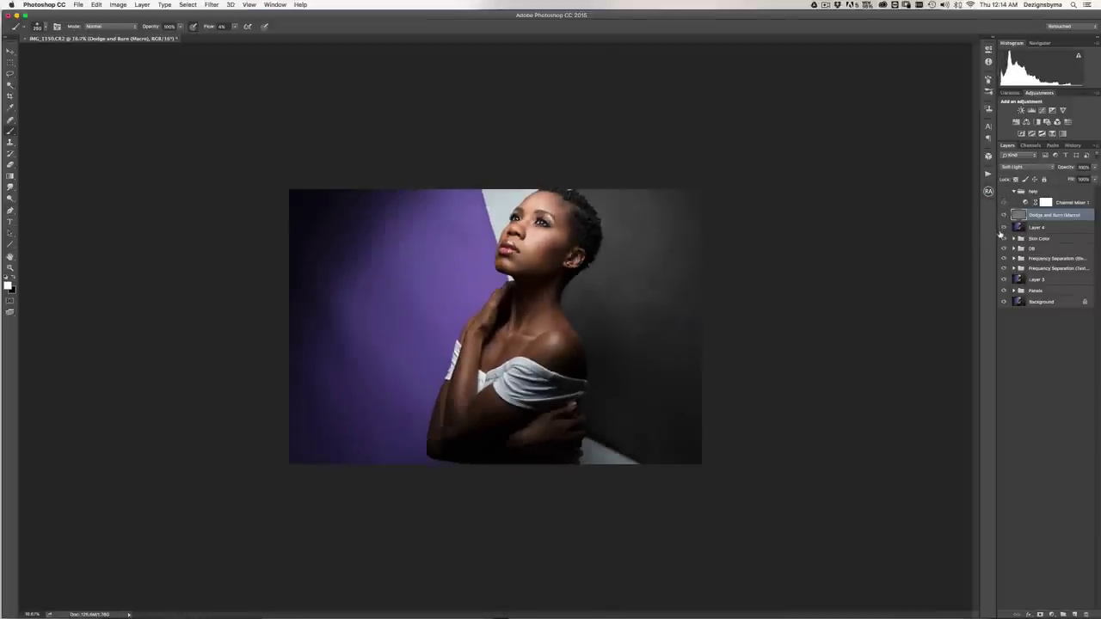
- Burn the upper corner and middle of the grey backdrop with black as foreground colour and a soft brush of about 800 px
{"action": "key", "text": "super+plus"}
{"action": "key", "text": "bracketright"}
{"action": "key", "text": "bracketright"}
{"action": "key", "text": "bracketright"}
{"action": "key", "text": "bracketright"}
{"action": "key", "text": "bracketright"}
{"action": "key", "text": "bracketright"}
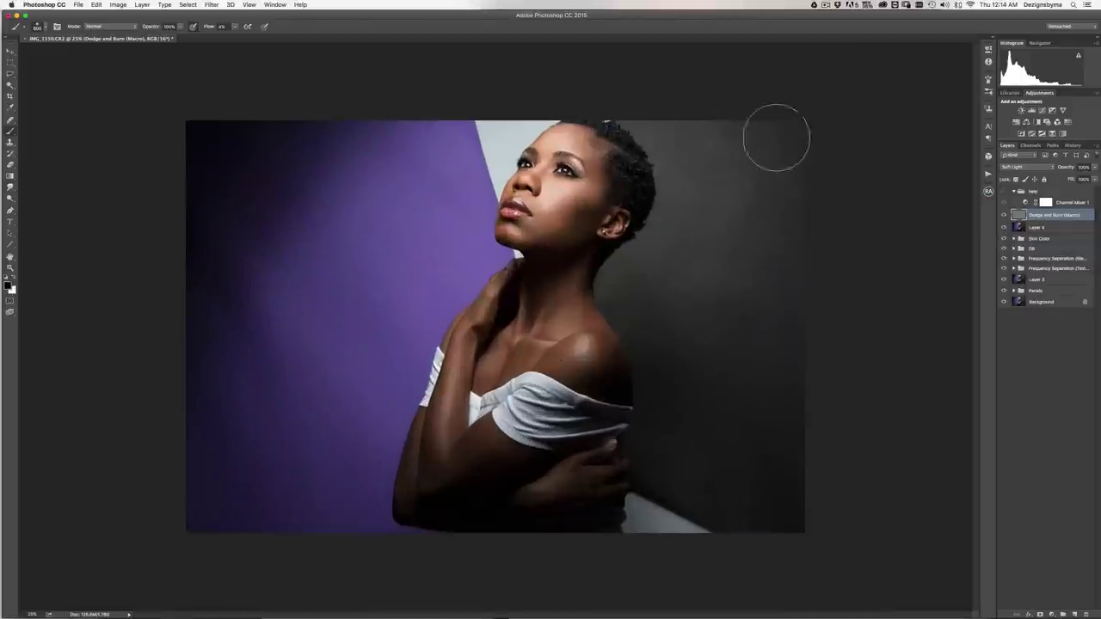
{"action": "key", "text": "bracketleft"}
{"action": "key", "text": "bracketright"}
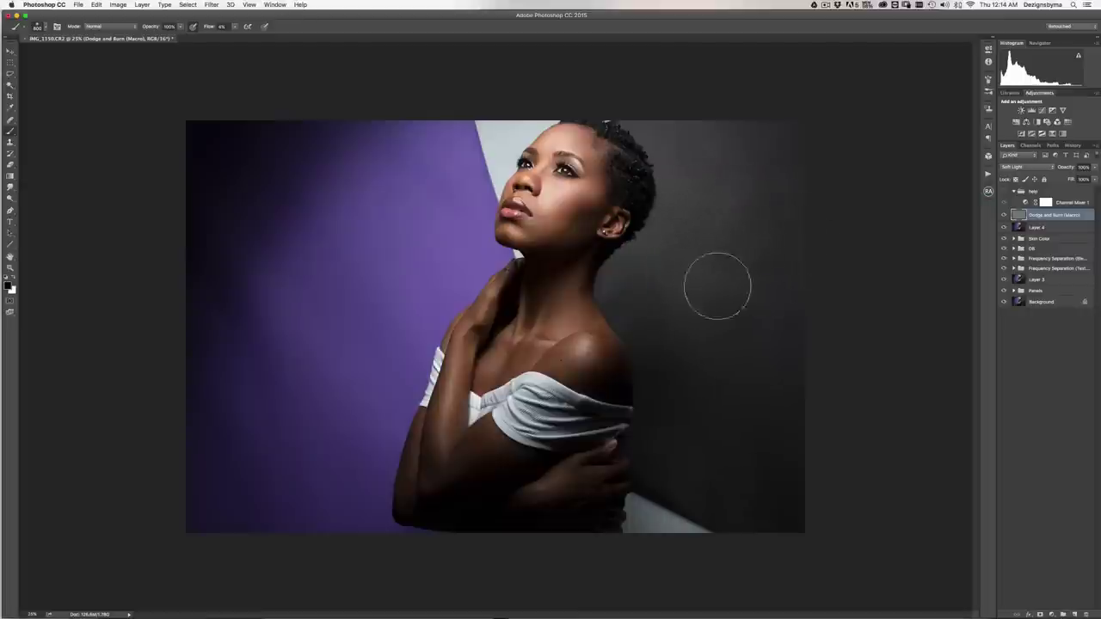
{"action": "key", "text": "bracketleft"}
{"action": "key", "text": "bracketright"}
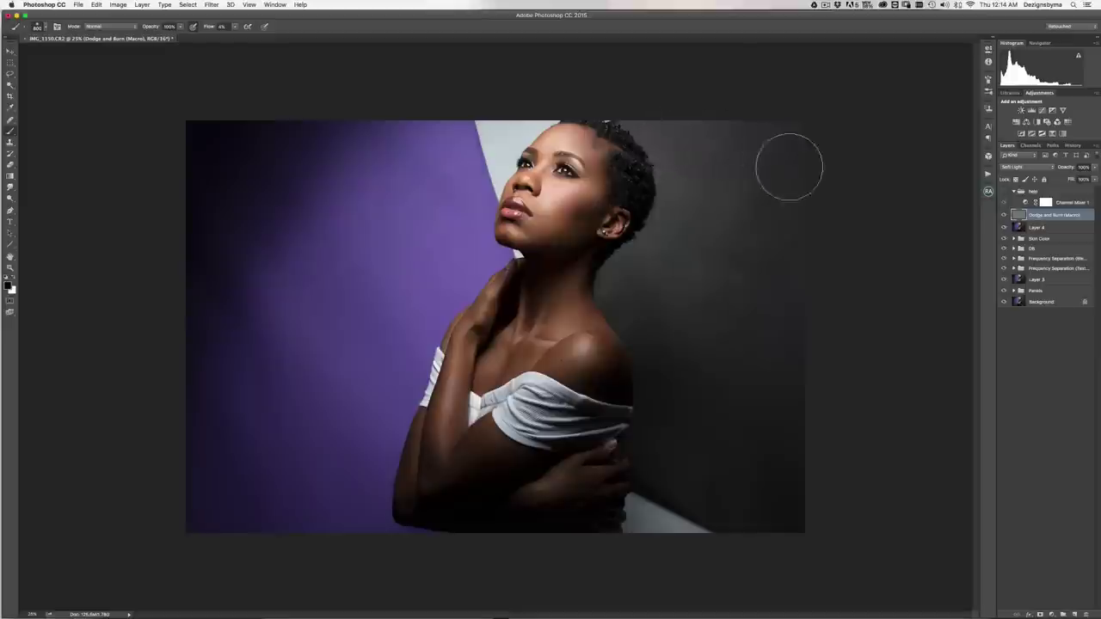
- Burn the grey backdrop along its outer edge with a black brush of about 700 px, reducing the brush for the area beside the head
{"action": "key", "text": "bracketleft"}
{"action": "key", "text": "bracketleft"}
{"action": "key", "text": "bracketright"}
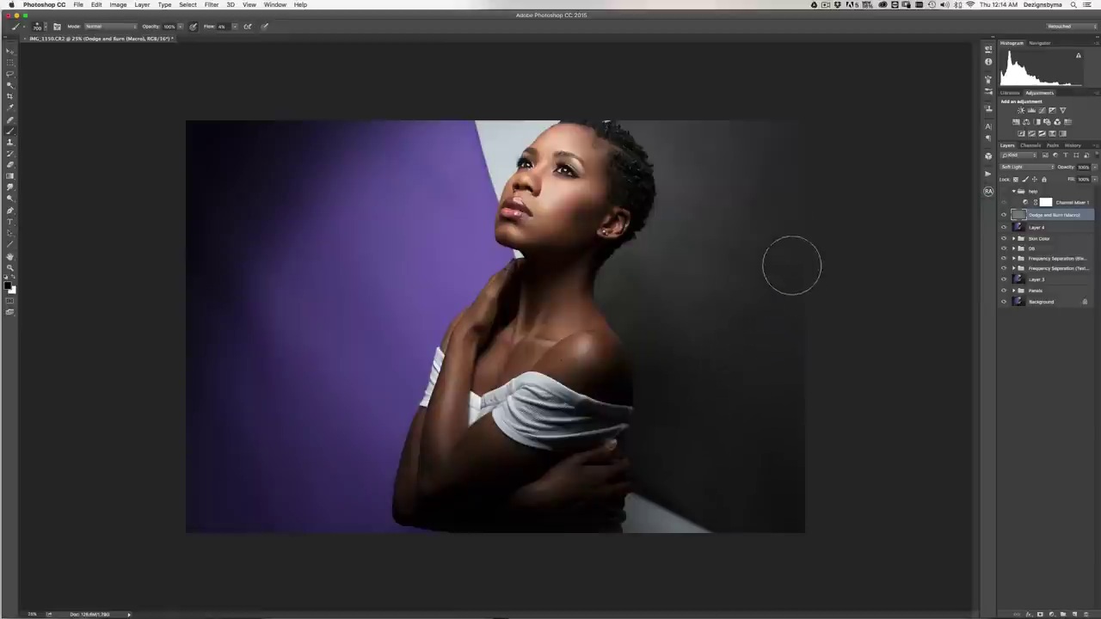
{"action": "key", "text": "bracketleft"}
{"action": "key", "text": "bracketleft"}
{"action": "key", "text": "bracketleft"}
{"action": "key", "text": "bracketleft"}
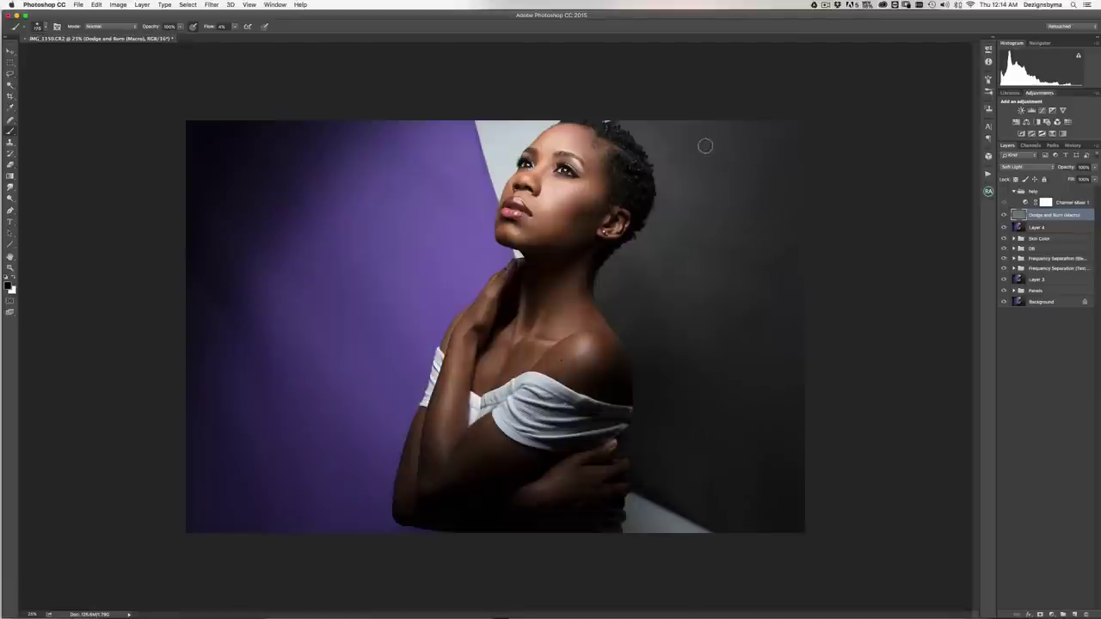
- Burn the grey backdrop between the neck and the outer image edge with a black brush enlarged from about 400 px
{"action": "key", "text": "super+minus"}
{"action": "key", "text": "super+minus"}
{"action": "key", "text": "super+equal"}
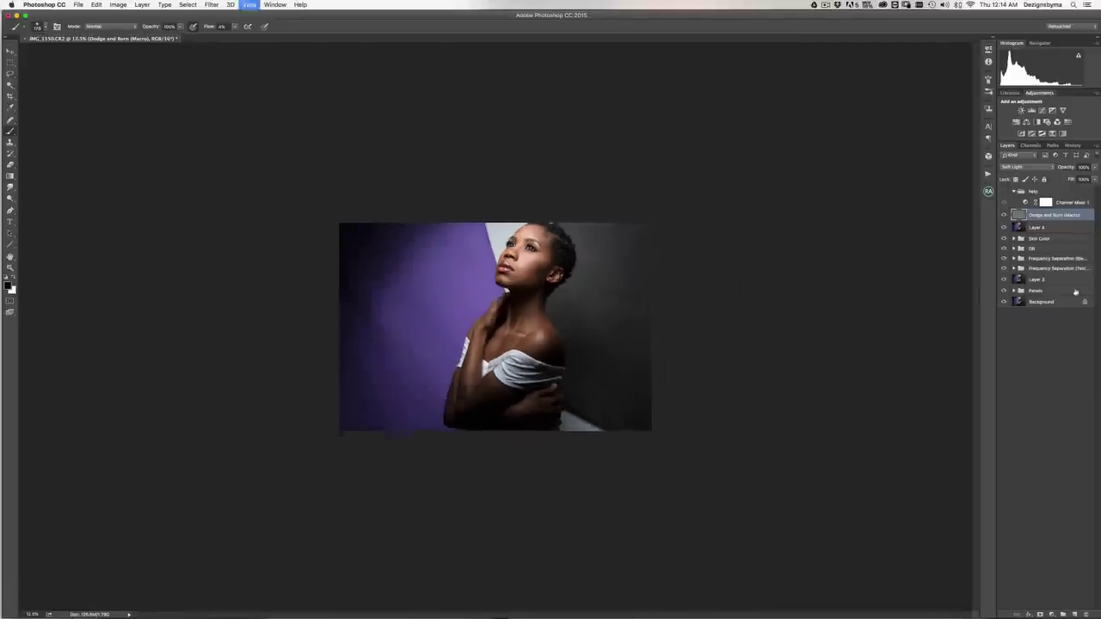
{"action": "key", "text": "super+equal"}
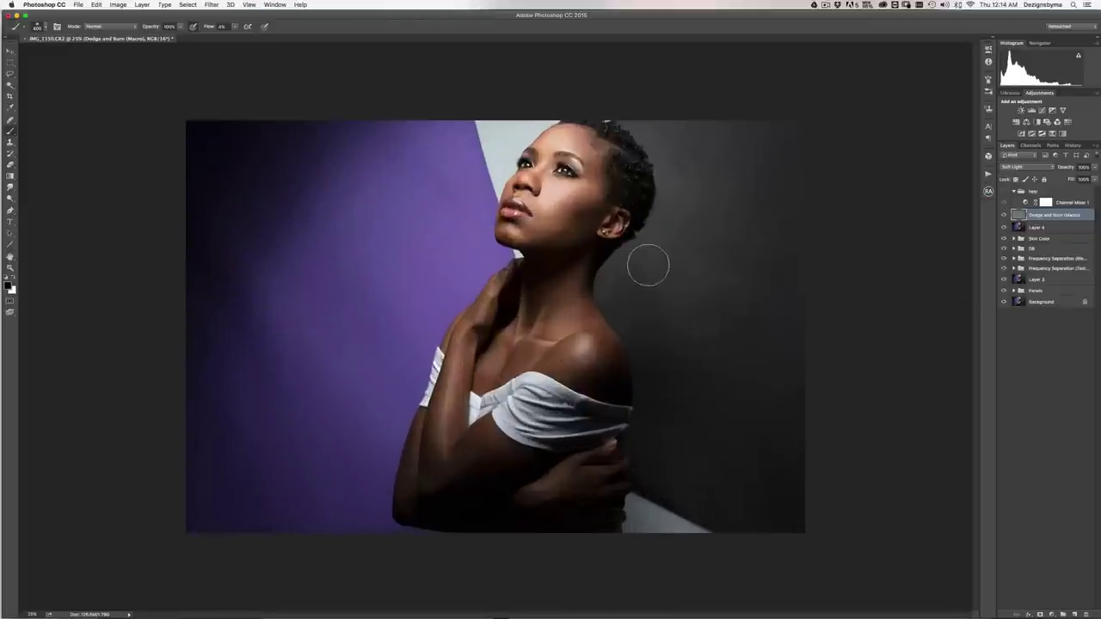
{"action": "mouse_move", "coordinate": [754, 221]}
{"action": "left_mouse_down"}
{"action": "mouse_move", "coordinate": [763, 190]}
{"action": "mouse_move", "coordinate": [781, 162]}
{"action": "mouse_move", "coordinate": [738, 134]}
{"action": "mouse_move", "coordinate": [794, 132]}
{"action": "mouse_move", "coordinate": [684, 123]}
{"action": "mouse_move", "coordinate": [734, 143]}
{"action": "mouse_move", "coordinate": [764, 184]}
{"action": "mouse_move", "coordinate": [717, 183]}
{"action": "mouse_move", "coordinate": [763, 149]}
{"action": "mouse_move", "coordinate": [747, 128]}
{"action": "mouse_move", "coordinate": [777, 270]}
{"action": "mouse_move", "coordinate": [754, 300]}
{"action": "mouse_move", "coordinate": [754, 335]}
{"action": "mouse_move", "coordinate": [805, 360]}
{"action": "mouse_move", "coordinate": [762, 393]}
{"action": "mouse_move", "coordinate": [774, 447]}
{"action": "mouse_move", "coordinate": [764, 285]}
{"action": "left_mouse_up"}
{"action": "key", "text": "super+minus"}
{"action": "key", "text": "super+minus"}
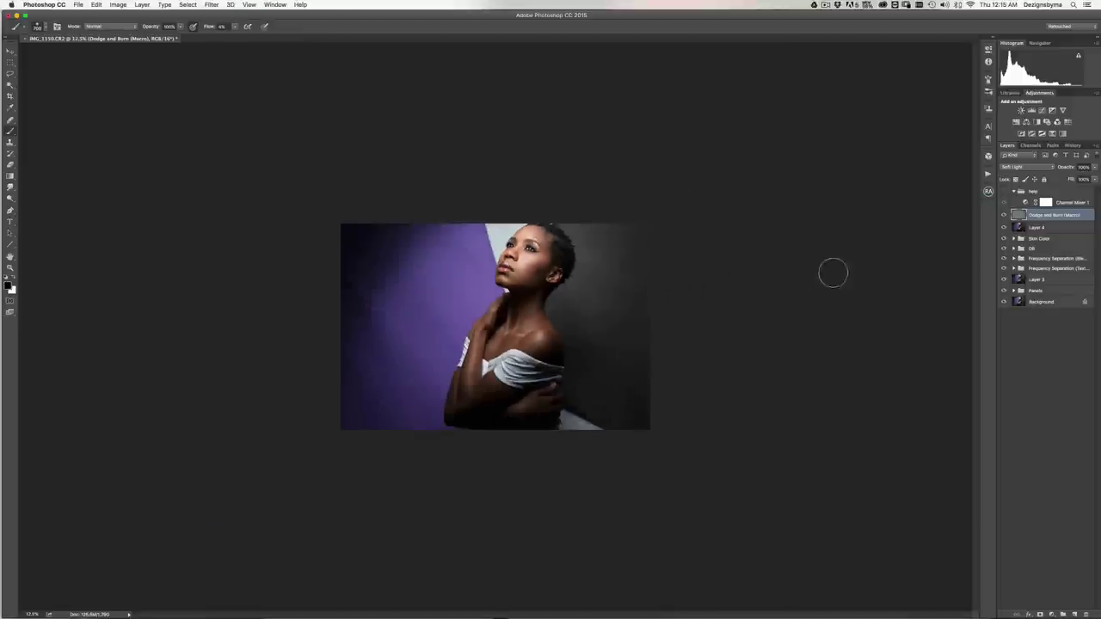
{"action": "key", "text": "super+plus"}
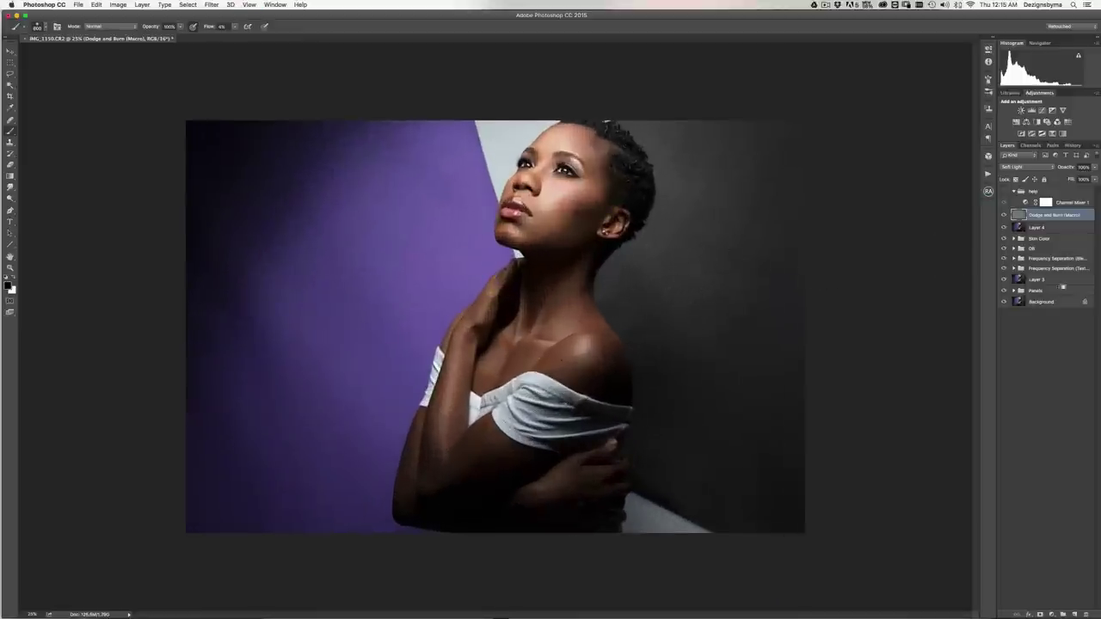
- Compare the retouched portrait with the original by repeatedly showing only the Background layer, and examine the result at reduced size
{"action": "left_click", "coordinate": [1002, 302], "text": "alt"}
{"action": "left_click", "coordinate": [1002, 302], "text": "alt"}
{"action": "left_click", "coordinate": [1002, 301], "text": "alt"}
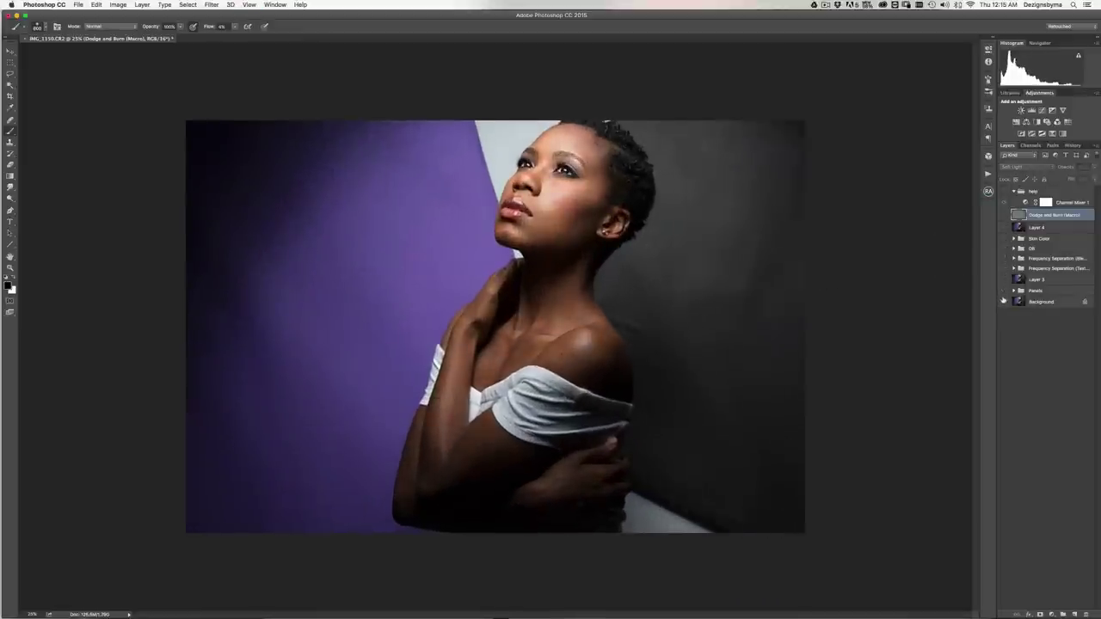
{"action": "left_click", "coordinate": [1003, 302], "text": "alt"}
{"action": "left_click", "coordinate": [1003, 301]}
{"action": "left_click", "coordinate": [1003, 302]}
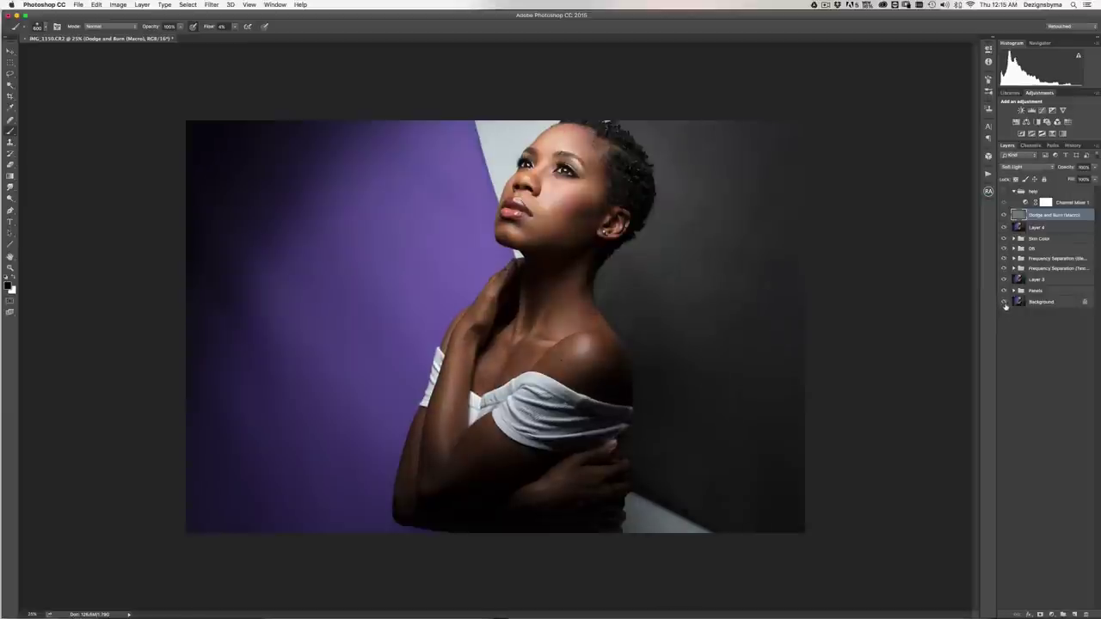
{"action": "left_click", "coordinate": [1003, 302]}
{"action": "left_click", "coordinate": [1003, 302]}
{"action": "key", "text": "super+minus"}
{"action": "key", "text": "super+plus"}
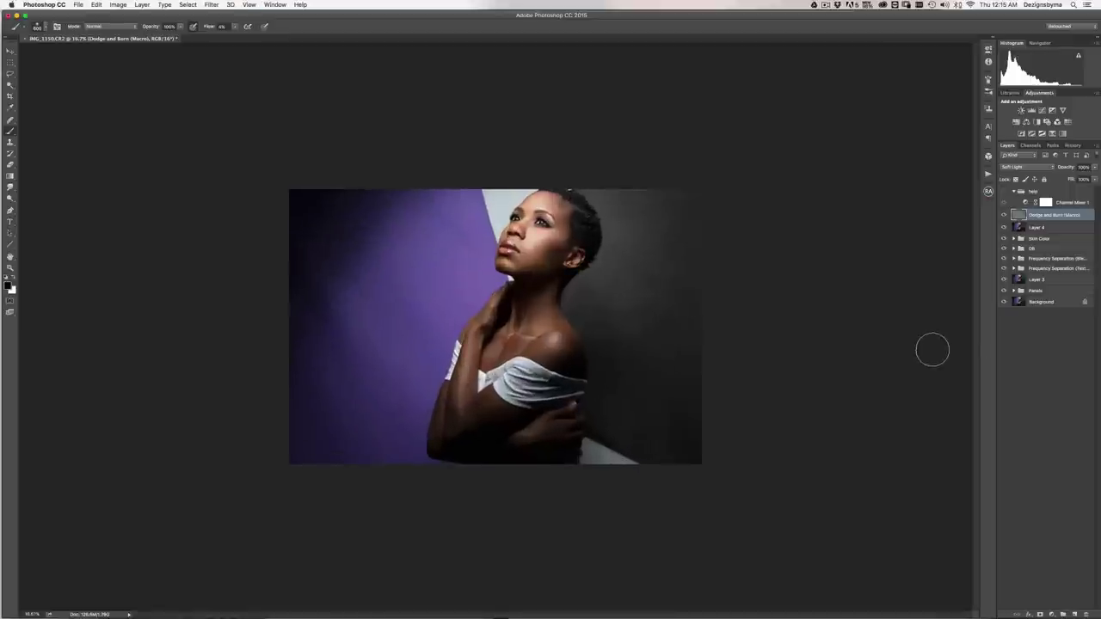
{"action": "key", "text": "super+plus"}
{"action": "key", "text": "super+minus"}
- Collapse the help group, add a Curves adjustment above Dodge and Burn (Macro), and brighten the white backdrop strip with the on-image adjustment
{"action": "left_click", "coordinate": [1014, 191]}
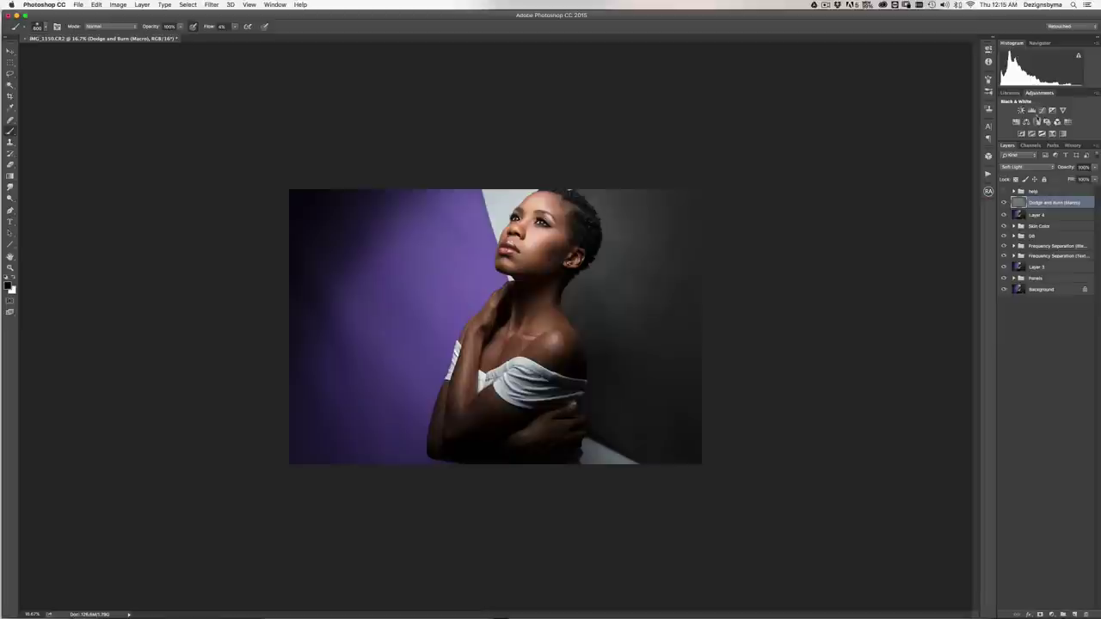
{"action": "left_click", "coordinate": [1042, 111]}
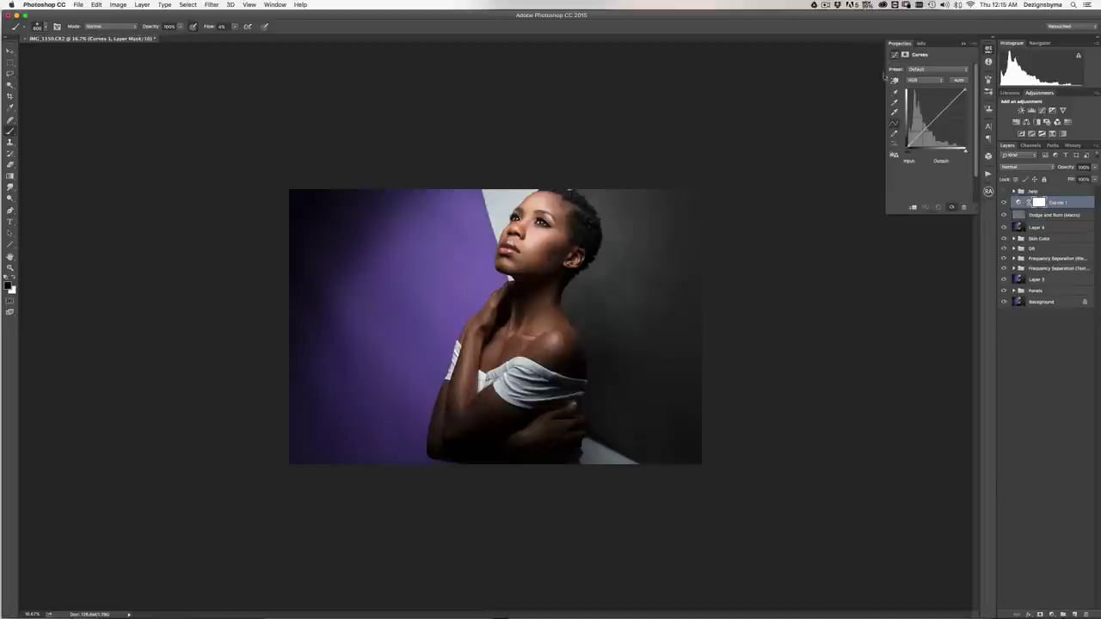
{"action": "left_click", "coordinate": [895, 80]}
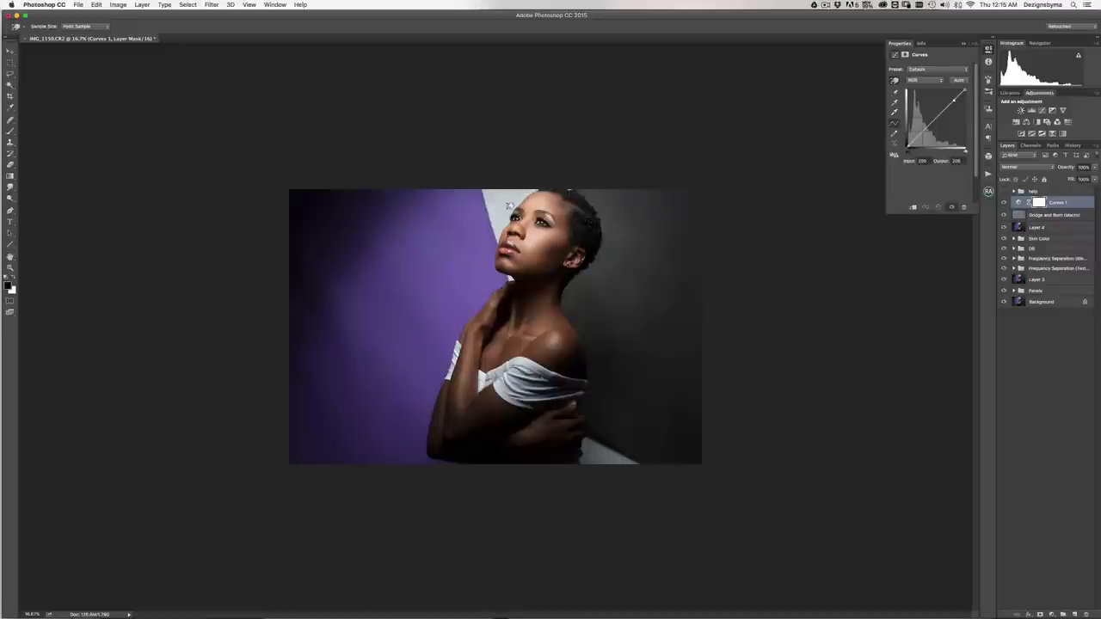
{"action": "left_click_drag", "start_coordinate": [509, 206], "coordinate": [510, 203]}
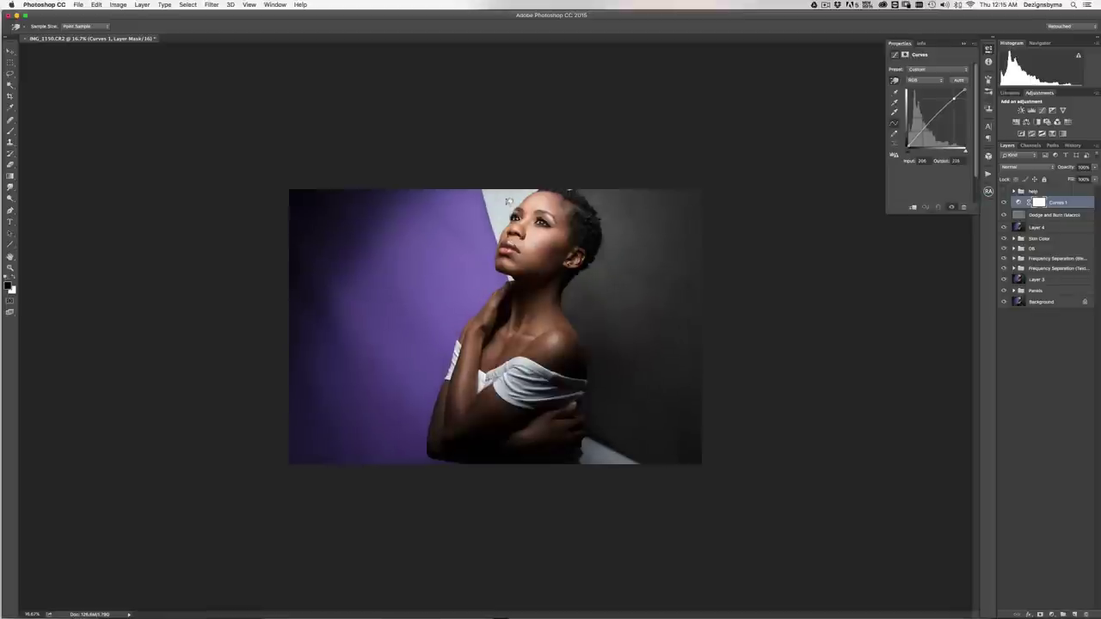
{"action": "left_click_drag", "start_coordinate": [509, 199], "coordinate": [509, 192]}
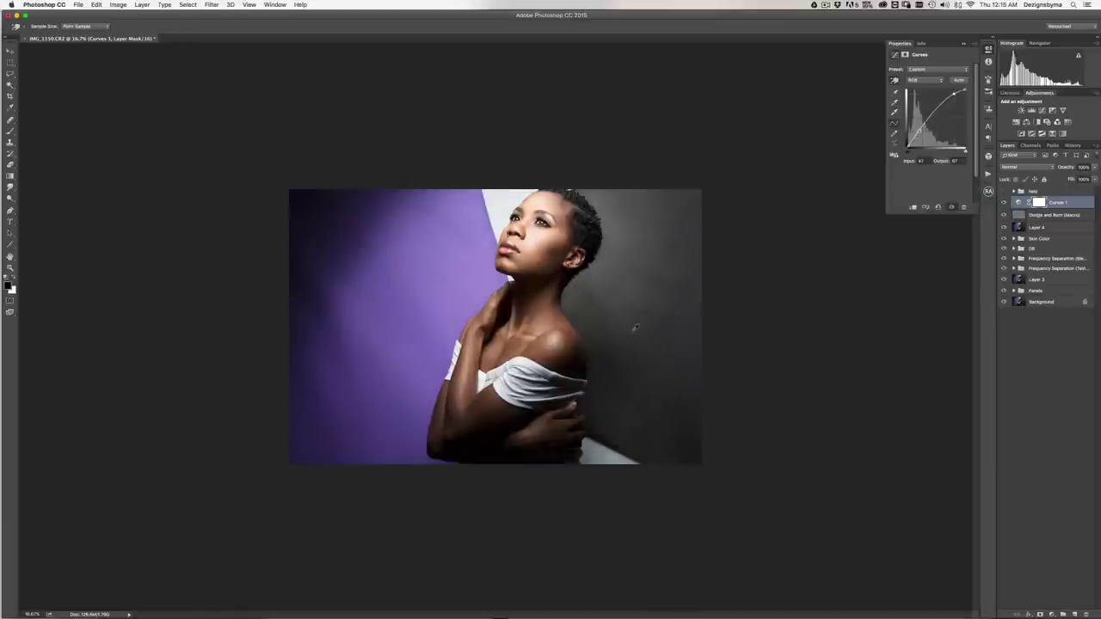
- Invert the Curves 1 layer mask to black to hide the brightening across the whole image
{"action": "key", "text": "super+i"}
{"action": "key", "text": "super+equal"}
{"action": "key", "text": "super+equal"}
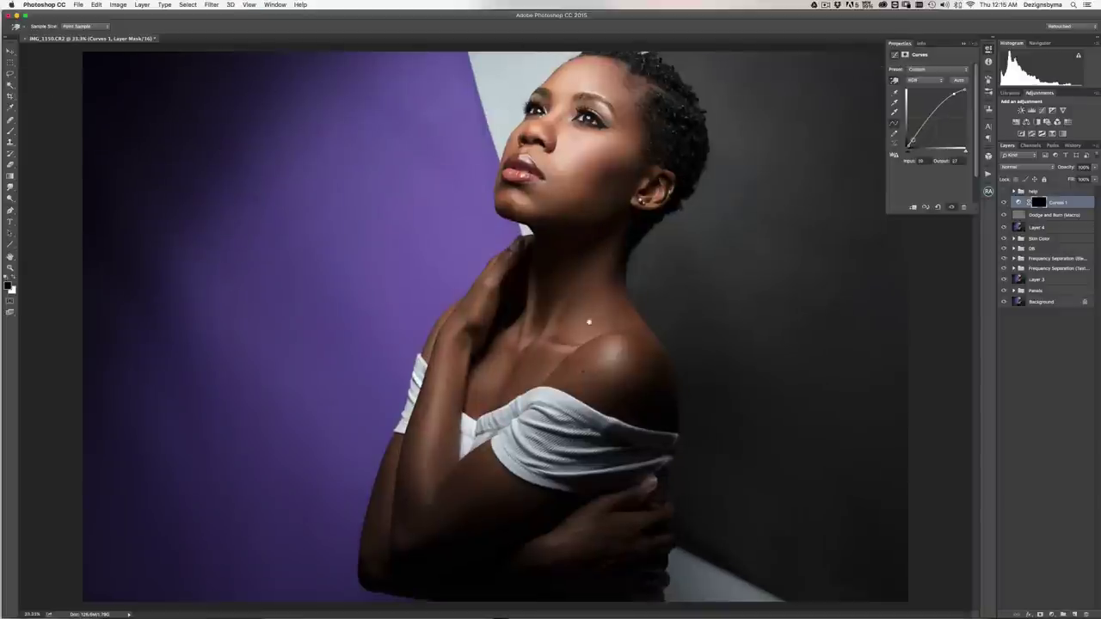
{"action": "key", "text": "super+minus"}
{"action": "key", "text": "super+minus"}
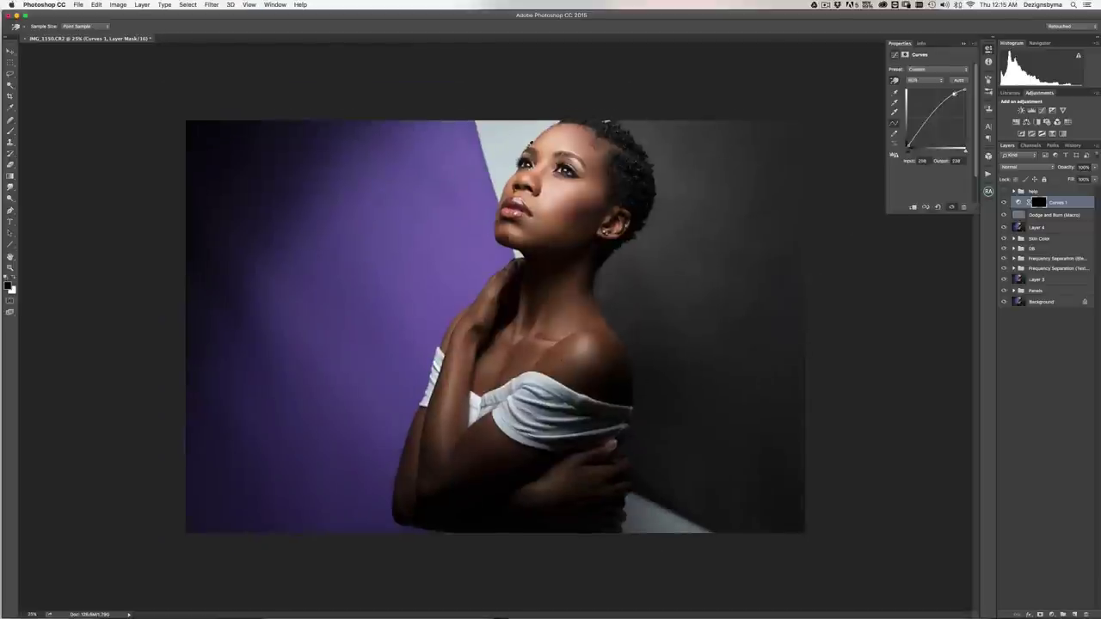
- Select both white backdrop areas, beside the face and below the elbow, with the Magic Wand
{"action": "key", "text": "w"}
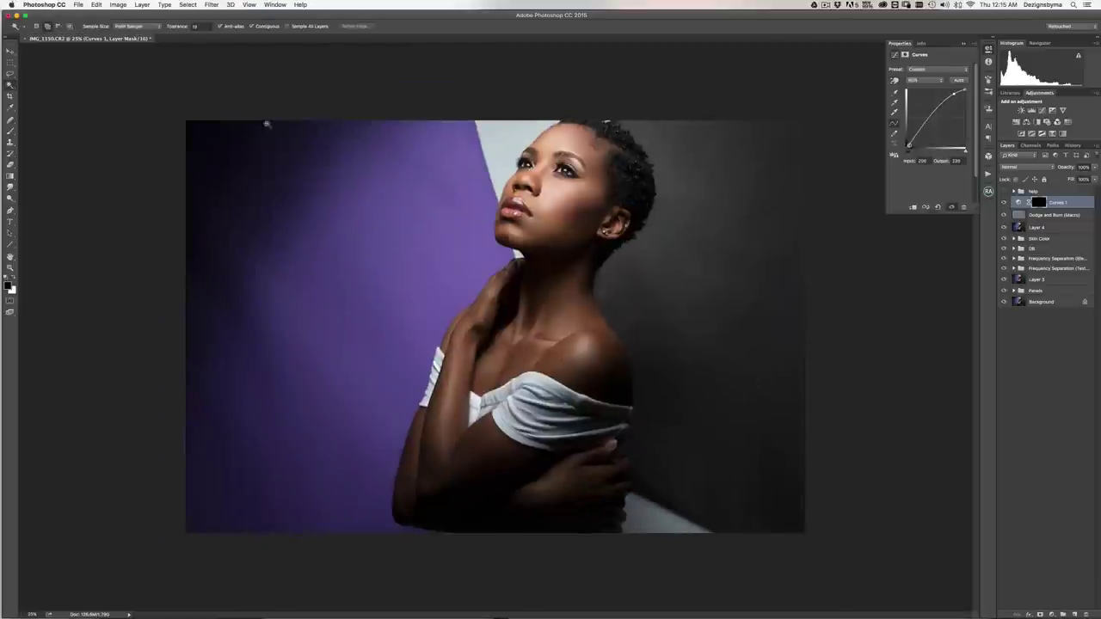
{"action": "left_click", "coordinate": [504, 146]}
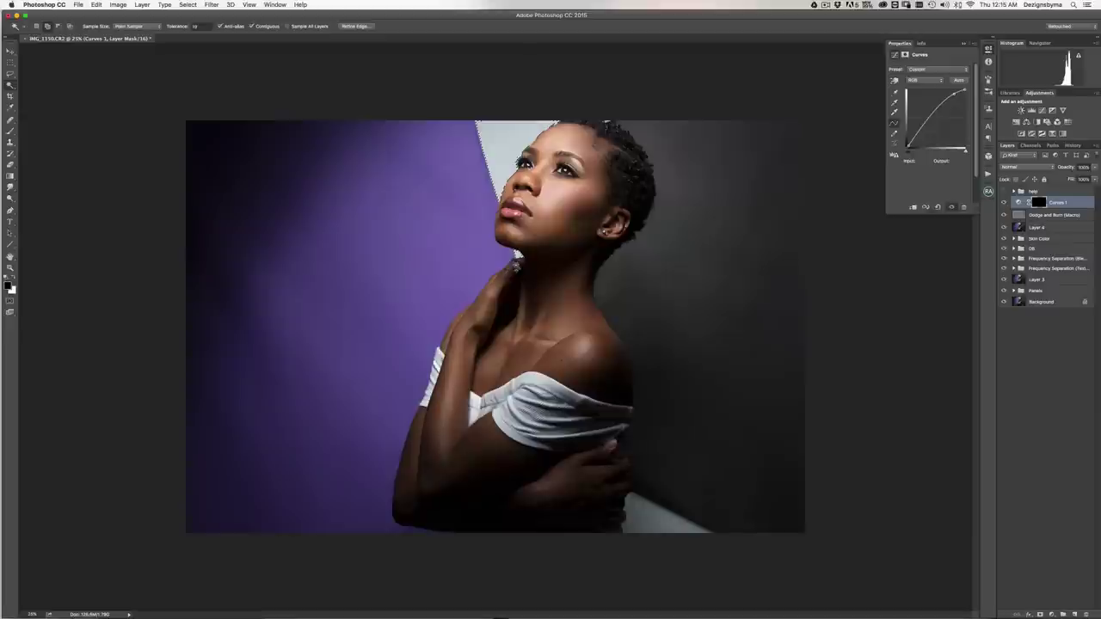
{"action": "left_click", "coordinate": [643, 519], "text": "shift"}
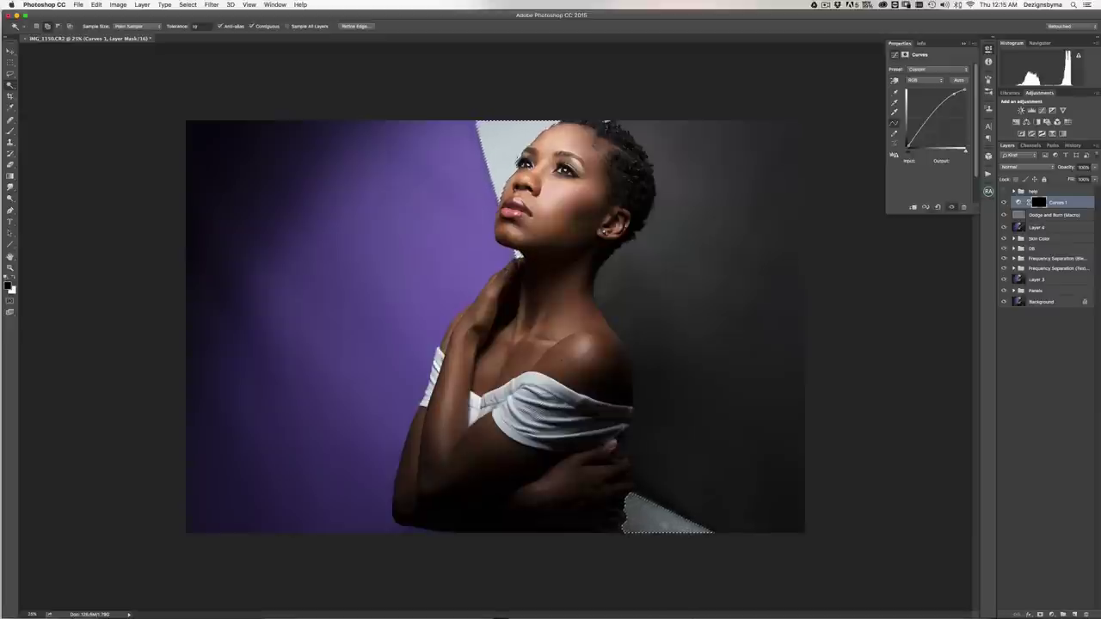
{"action": "key", "text": "super+plus"}
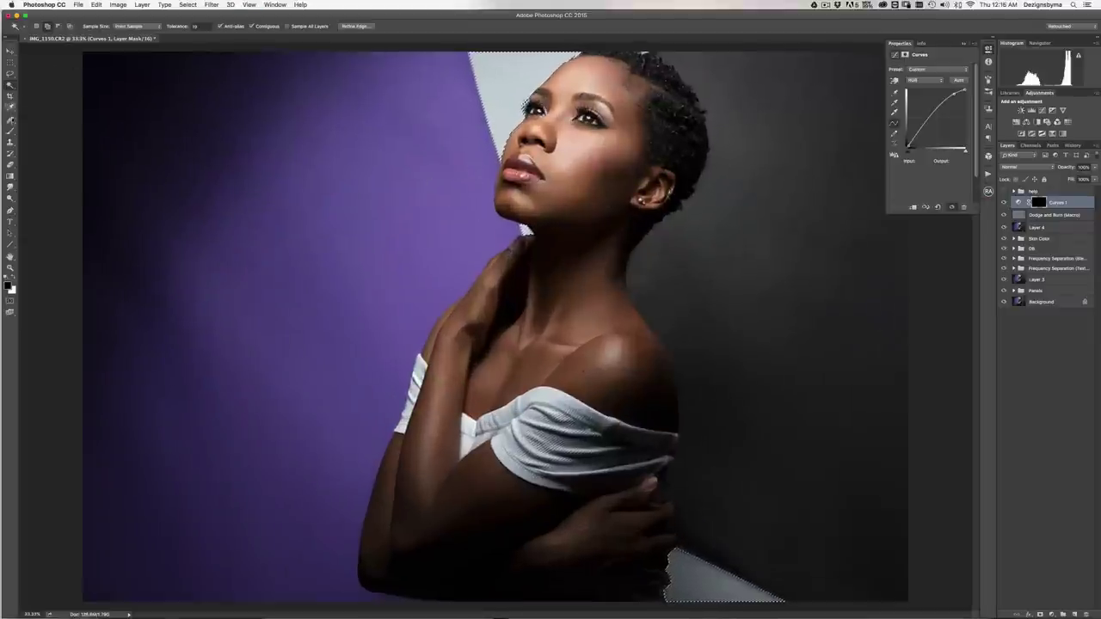
- Paint white on the Curves 1 mask inside the selected backdrop areas with a 100% flow brush and deselect
{"action": "left_click", "coordinate": [10, 131]}
{"action": "left_click_drag", "start_coordinate": [209, 26], "coordinate": [285, 22]}
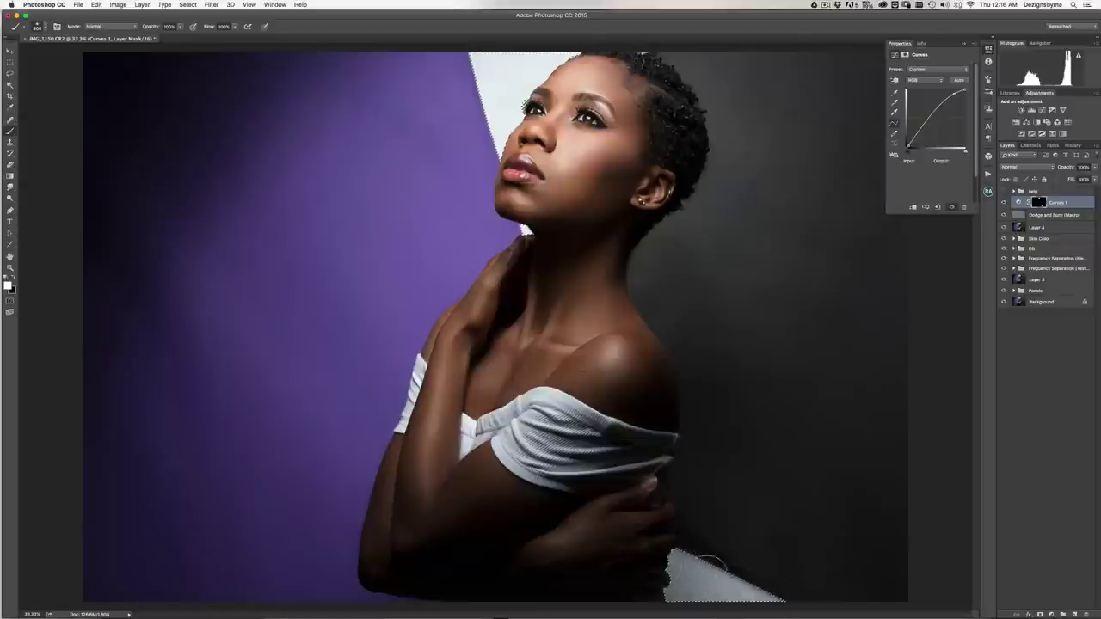
{"action": "key", "text": "ctrl+d"}
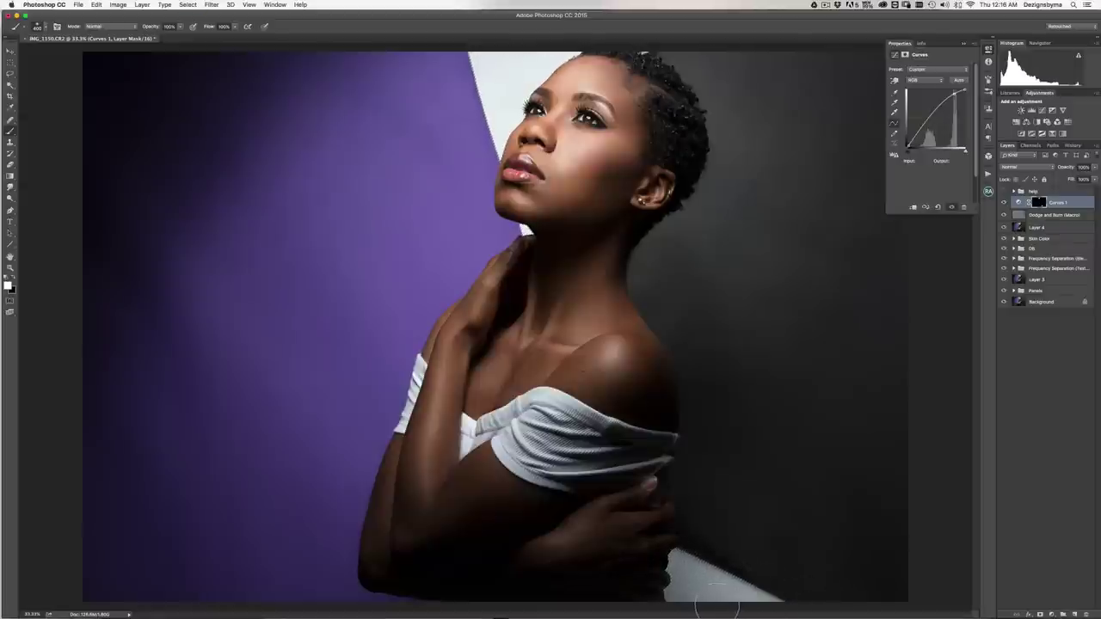
- Examine the brightened white backdrop areas and their edges along the face and purple wall at different zoom levels
{"action": "key", "text": "ctrl+minus"}
{"action": "key", "text": "ctrl+minus"}
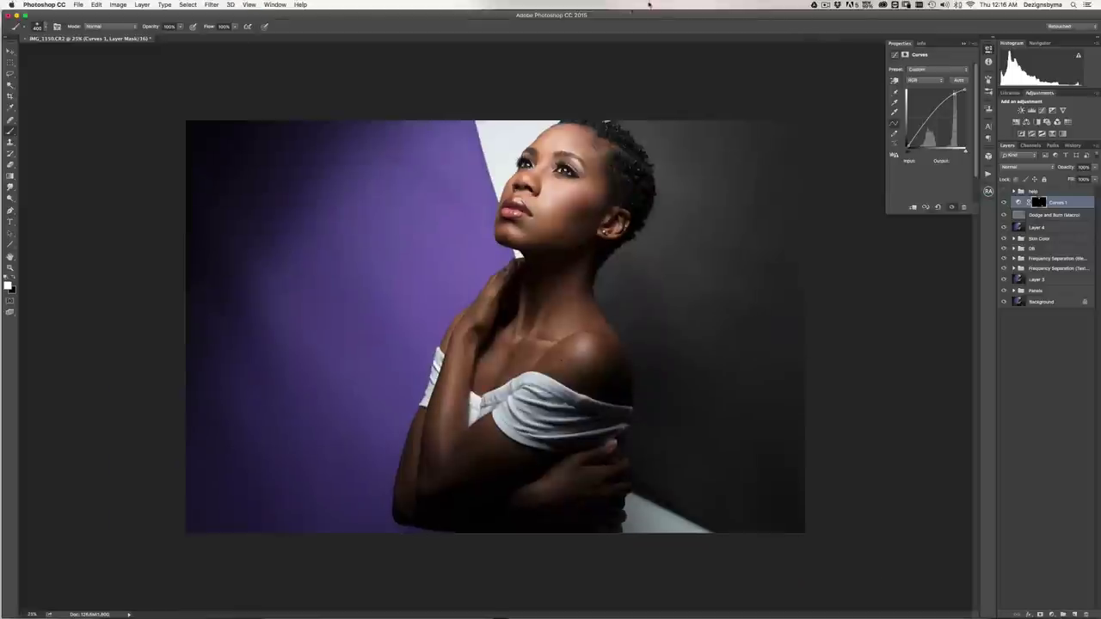
{"action": "key", "text": "ctrl+plus"}
{"action": "key", "text": "ctrl+plus"}
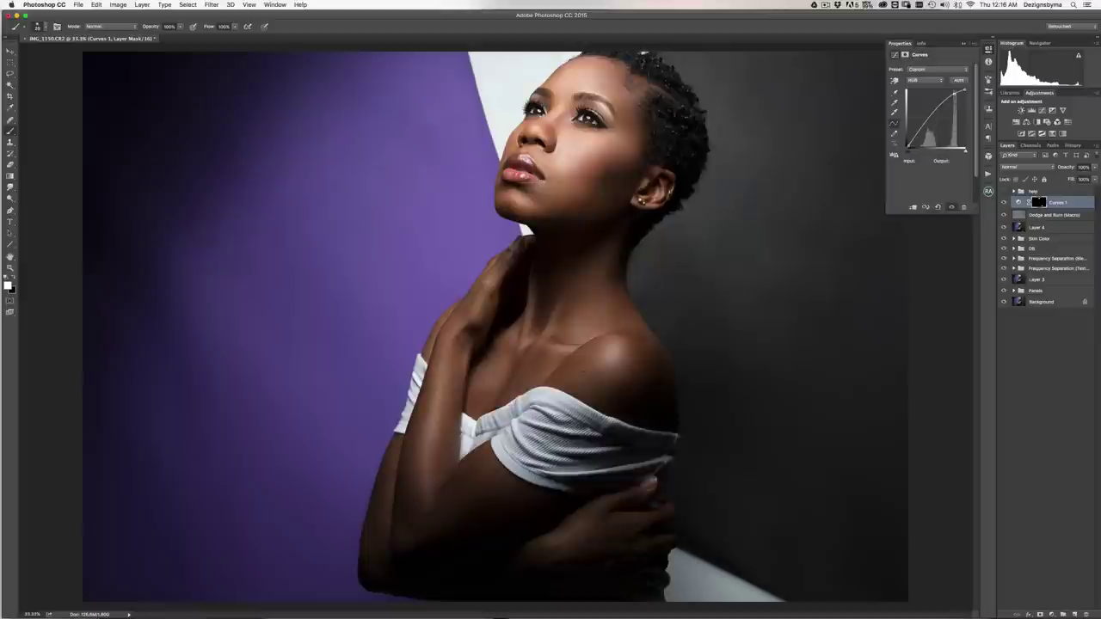
{"action": "key", "text": "ctrl+minus"}
{"action": "key", "text": "ctrl+plus"}
{"action": "key", "text": "ctrl+plus"}
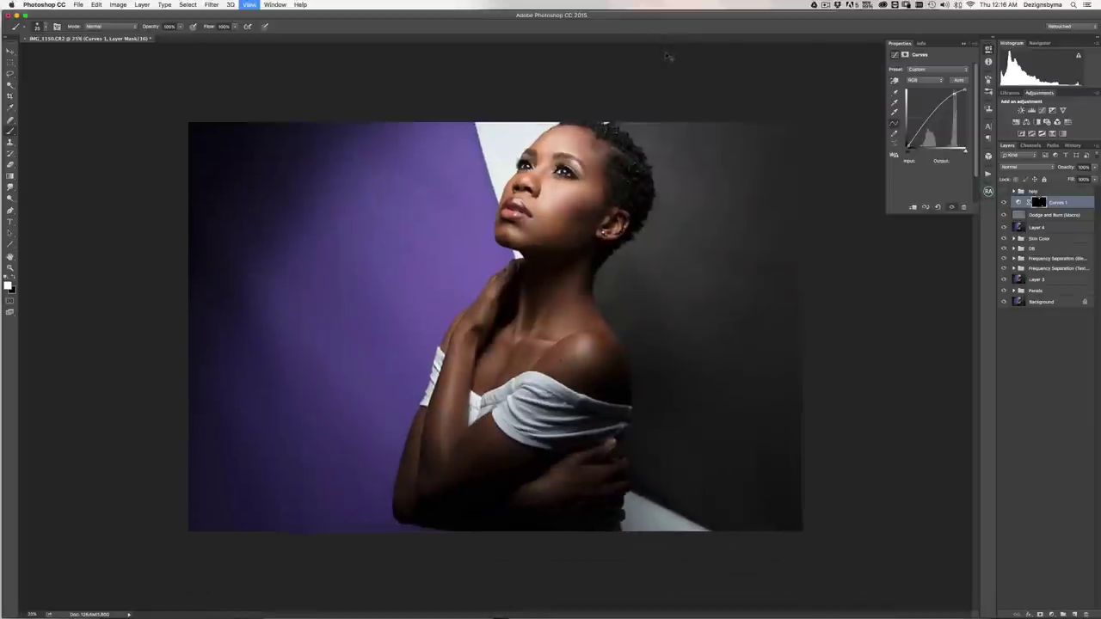
{"action": "key", "text": "ctrl+plus"}
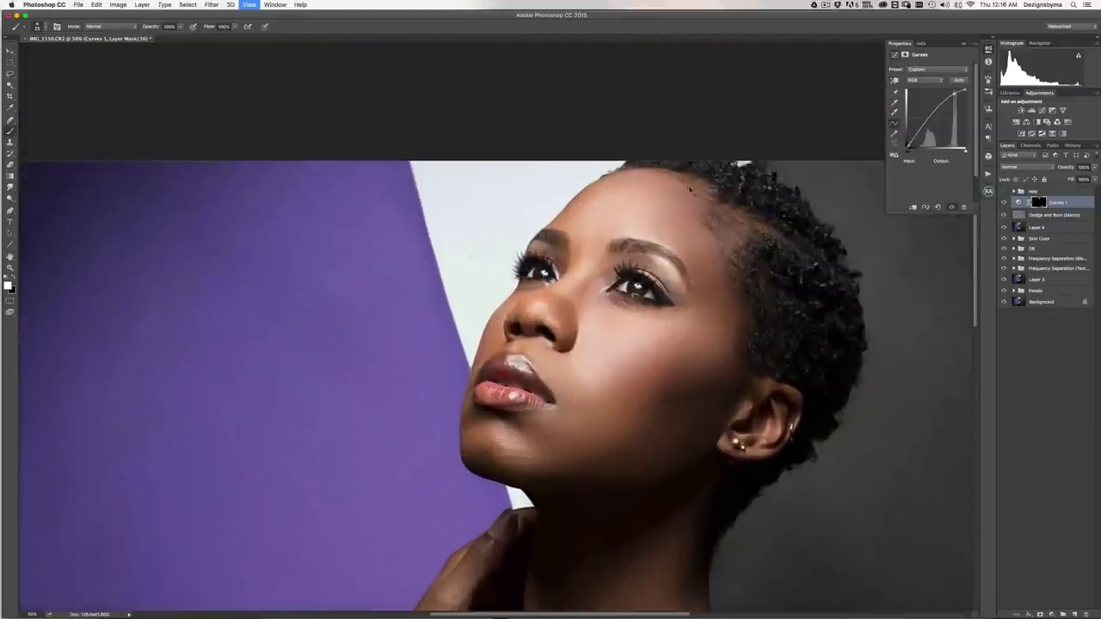
- Restore the last white backdrop selection and open it in Refine Edge
{"action": "key", "text": "ctrl+plus"}
{"action": "key", "text": "ctrl+plus"}
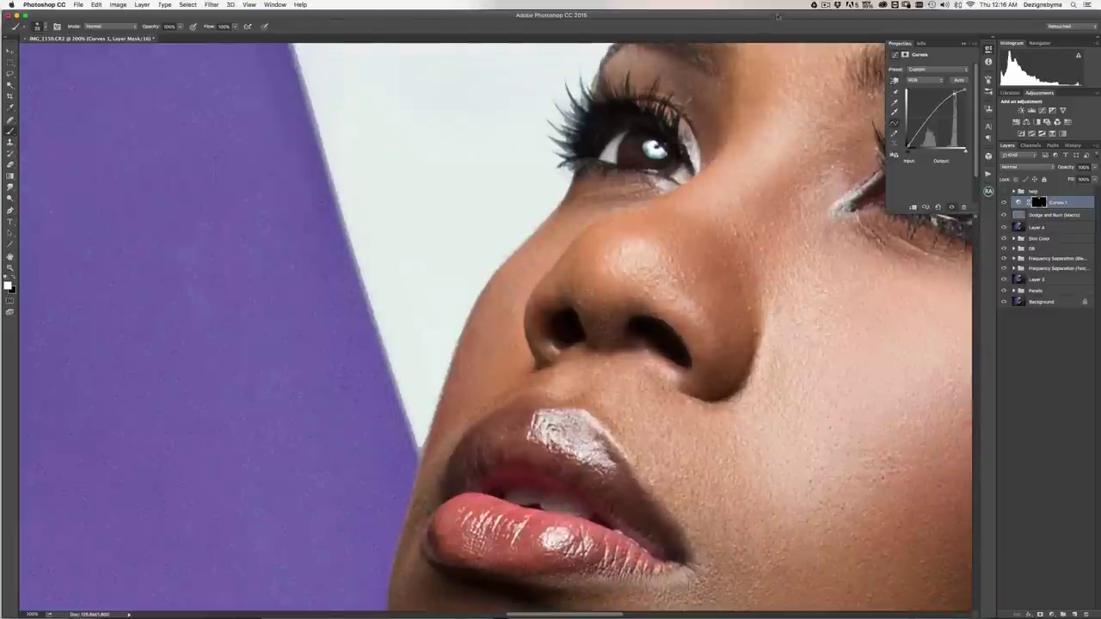
{"action": "key", "text": "ctrl+plus"}
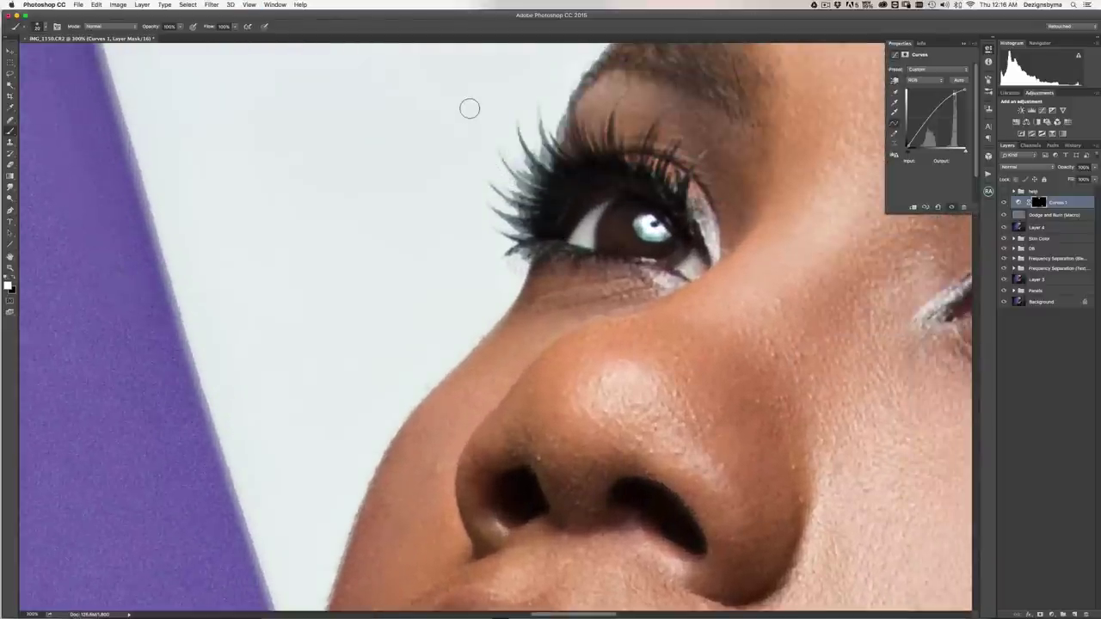
{"action": "key", "text": "ctrl+shift+d"}
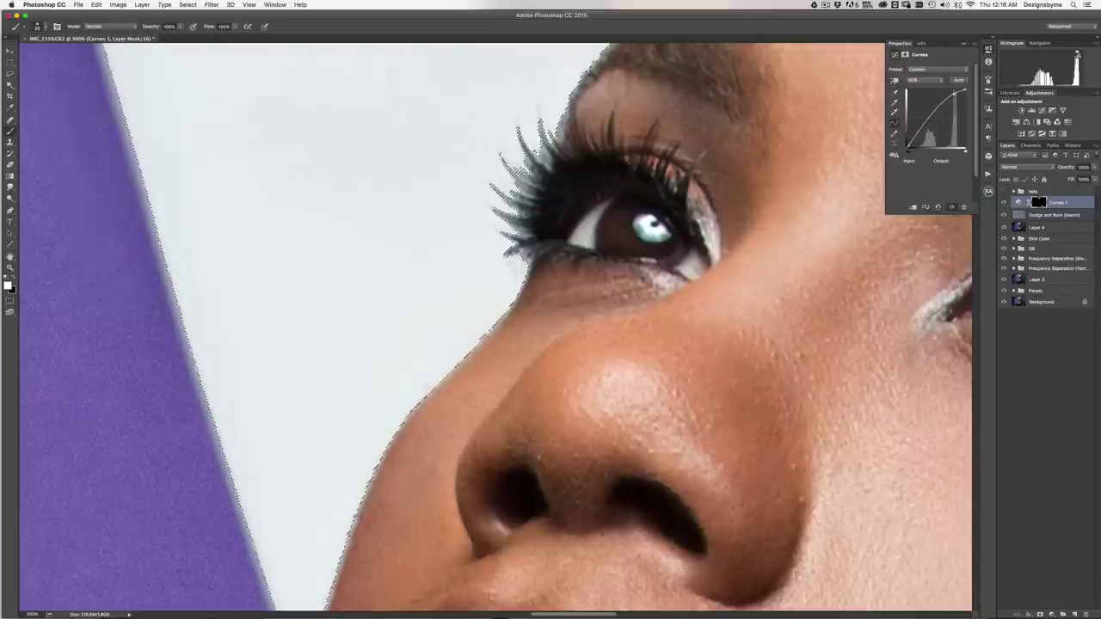
{"action": "left_click", "coordinate": [11, 85]}
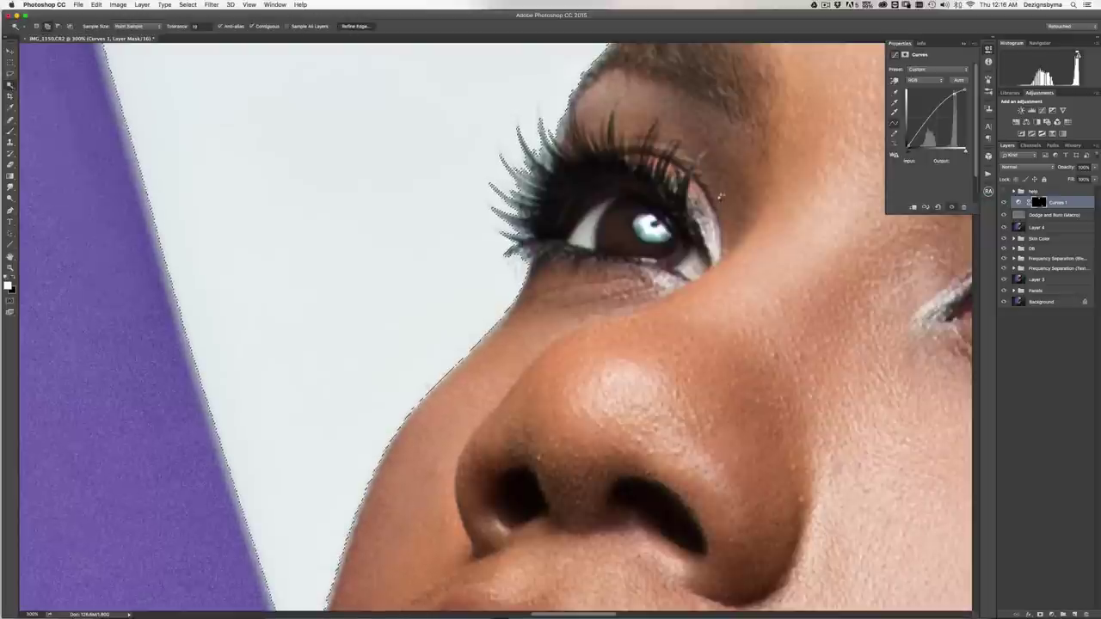
{"action": "key", "text": "super+alt+r"}
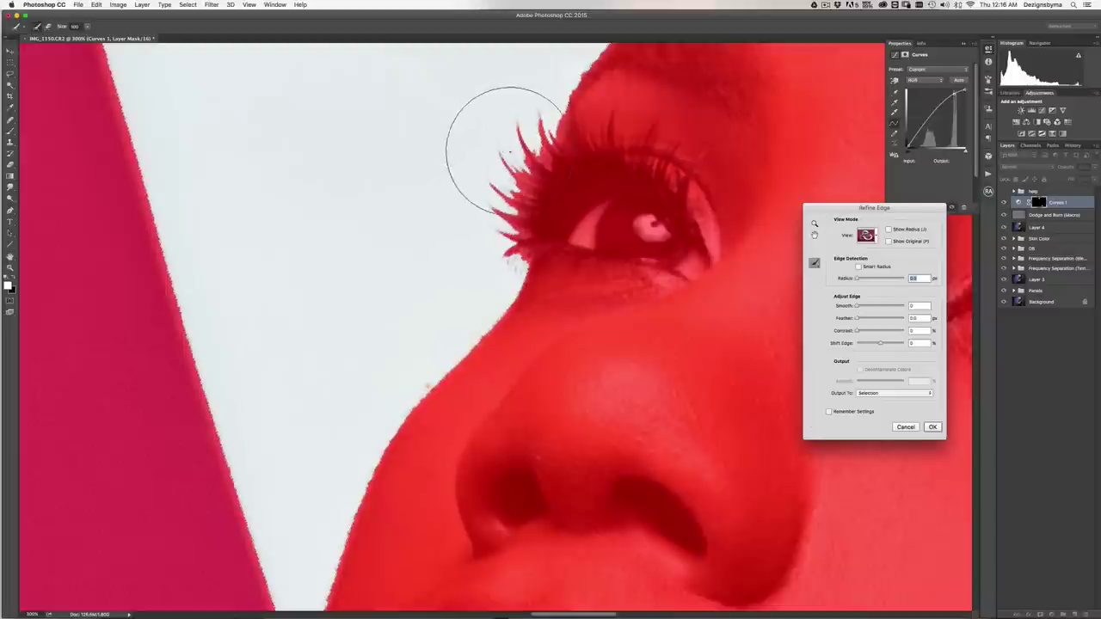
- Refine the selection edge with a smaller refine brush from the hairline along the forehead to the eyelashes, and output it as a Selection
{"action": "key", "text": "bracketleft"}
{"action": "key", "text": "bracketleft"}
{"action": "key", "text": "bracketleft"}
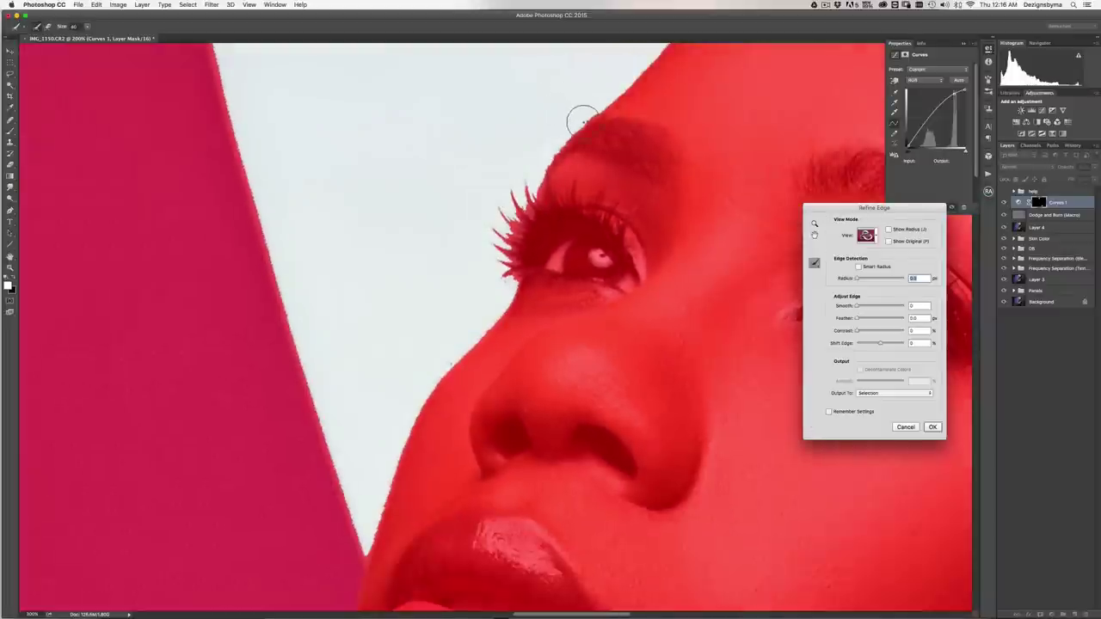
{"action": "key", "text": "super+minus"}
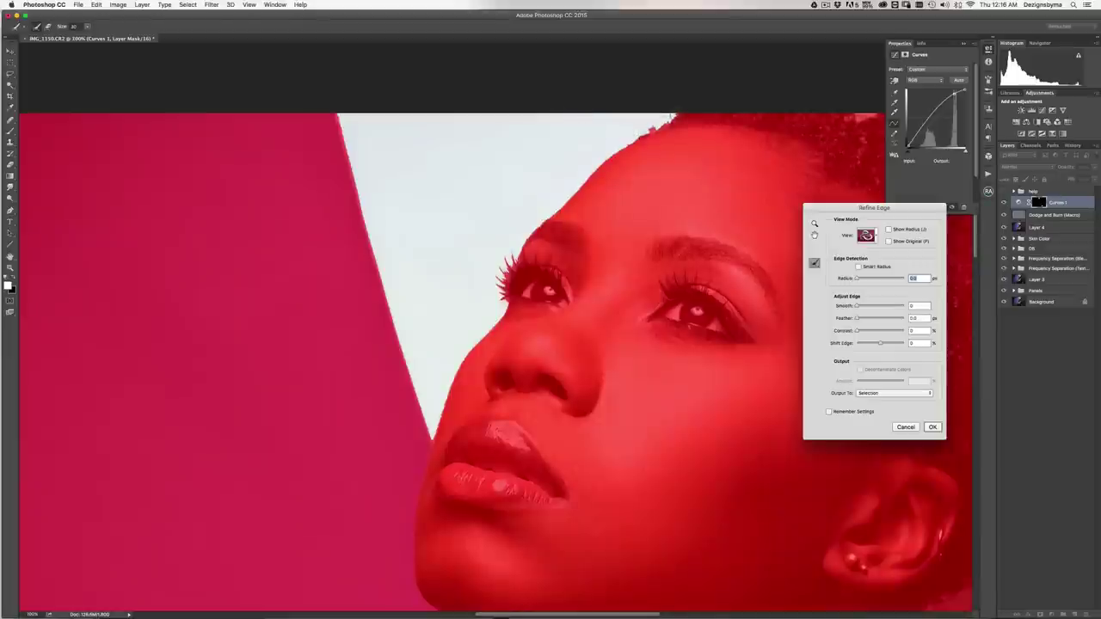
{"action": "mouse_move", "coordinate": [672, 118]}
{"action": "left_mouse_down"}
{"action": "mouse_move", "coordinate": [563, 196]}
{"action": "mouse_move", "coordinate": [501, 271]}
{"action": "mouse_move", "coordinate": [501, 299]}
{"action": "mouse_move", "coordinate": [508, 267]}
{"action": "mouse_move", "coordinate": [501, 296]}
{"action": "mouse_move", "coordinate": [504, 275]}
{"action": "mouse_move", "coordinate": [447, 319]}
{"action": "mouse_move", "coordinate": [493, 256]}
{"action": "left_mouse_up"}
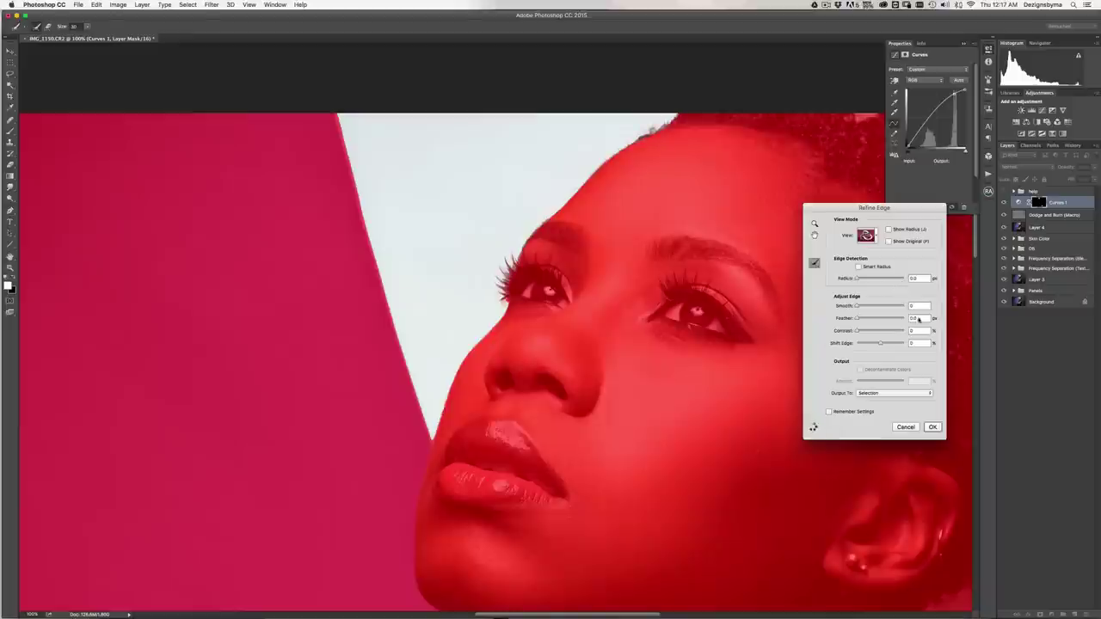
{"action": "left_click", "coordinate": [909, 397]}
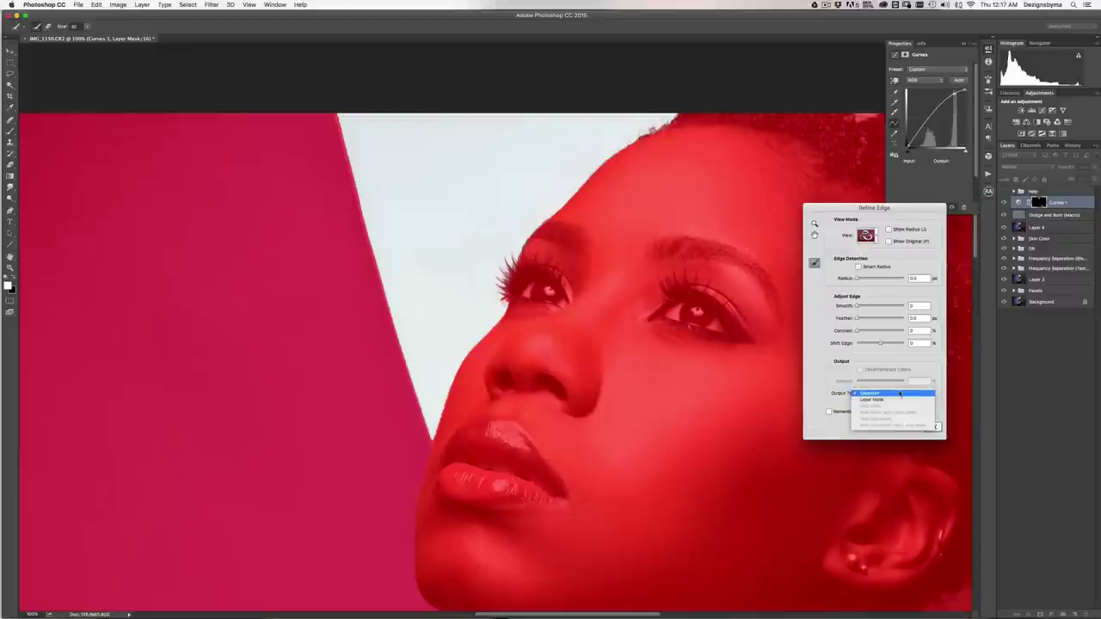
{"action": "left_click", "coordinate": [901, 394]}
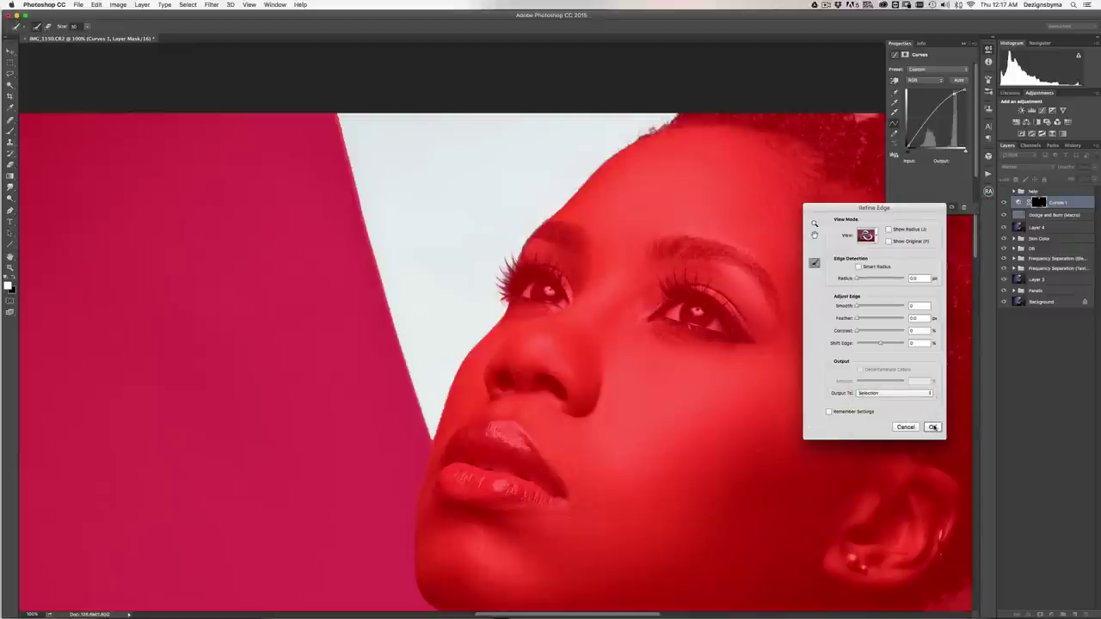
{"action": "left_click", "coordinate": [932, 427]}
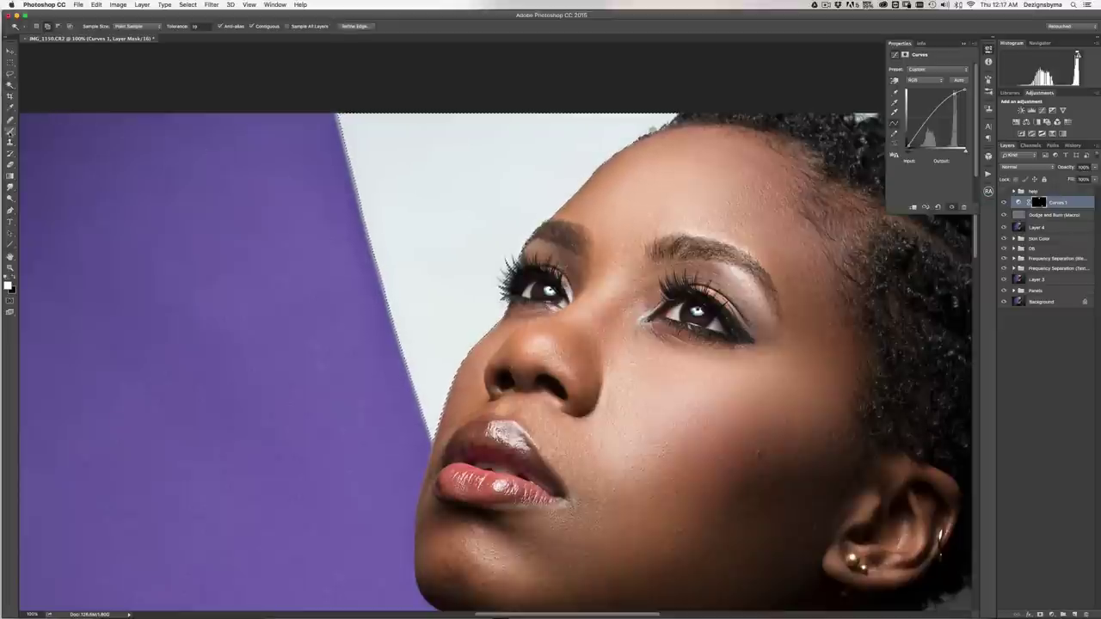
- Paint white on the Curves 1 mask inside the refined backdrop selection with an enlarged brush, and deselect
{"action": "key", "text": "b"}
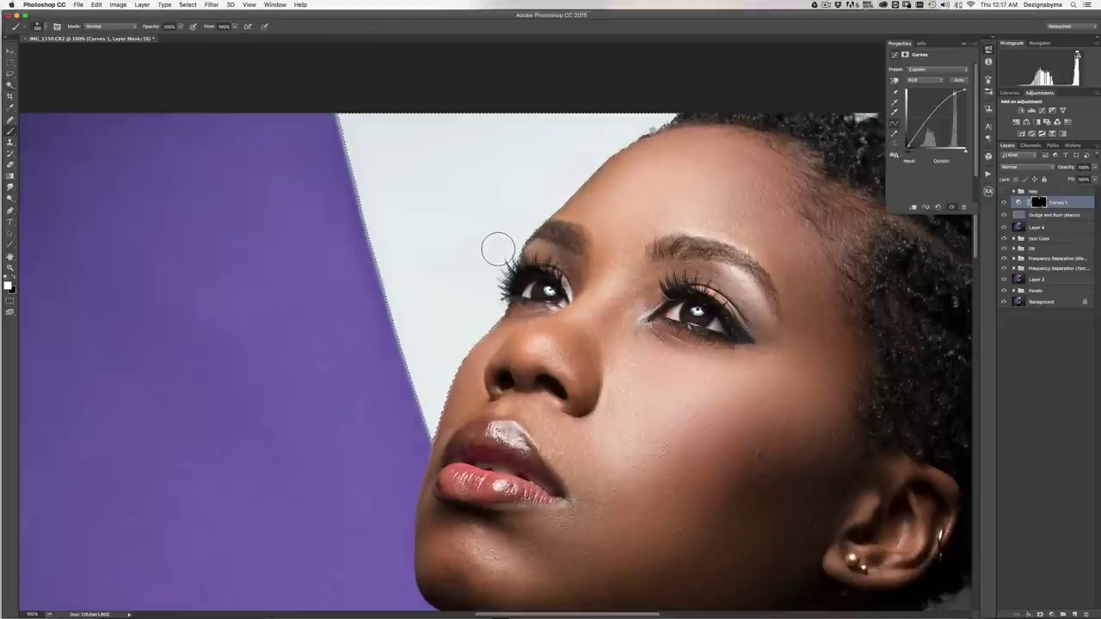
{"action": "key", "text": "bracketright"}
{"action": "key", "text": "bracketright"}
{"action": "key", "text": "bracketright"}
{"action": "key", "text": "bracketright"}
{"action": "key", "text": "bracketright"}
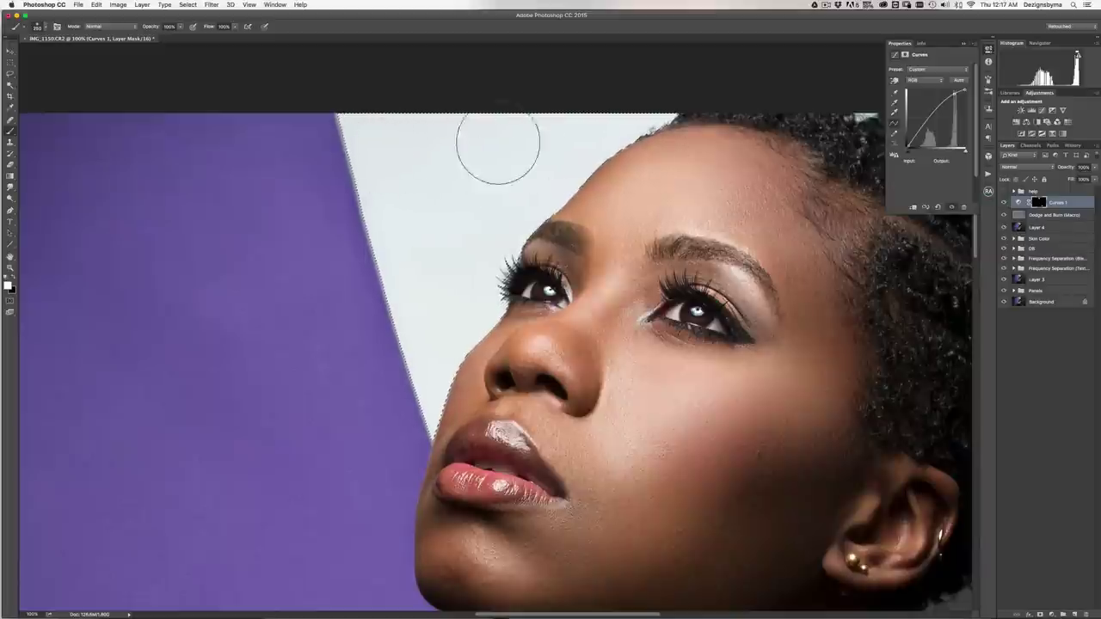
{"action": "key", "text": "bracketleft"}
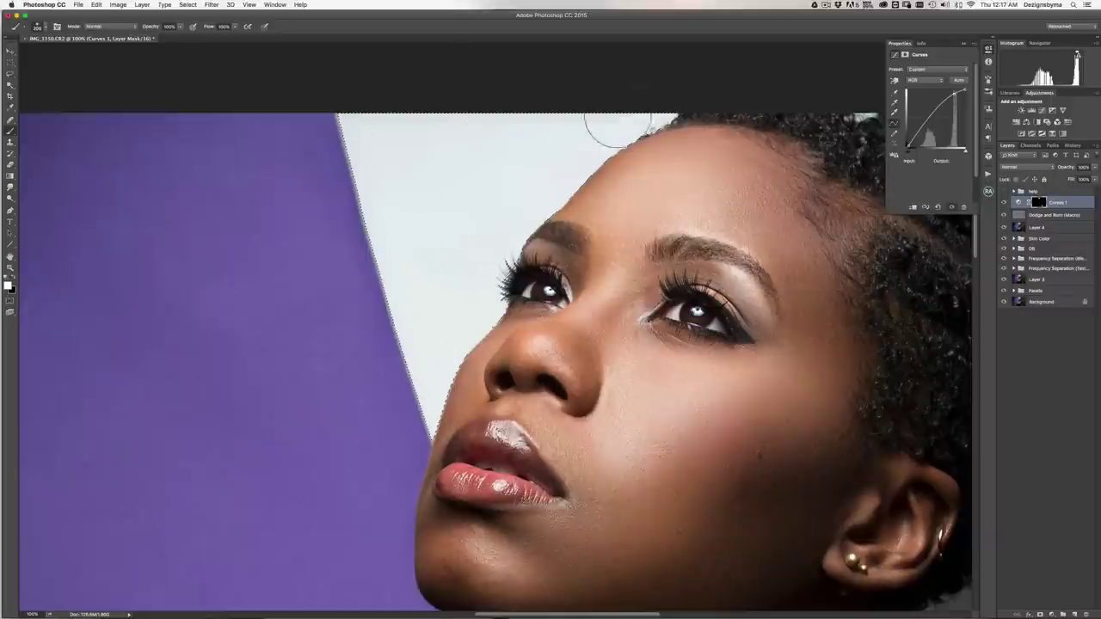
{"action": "key", "text": "bracketleft"}
{"action": "key", "text": "bracketleft"}
{"action": "key", "text": "super+minus"}
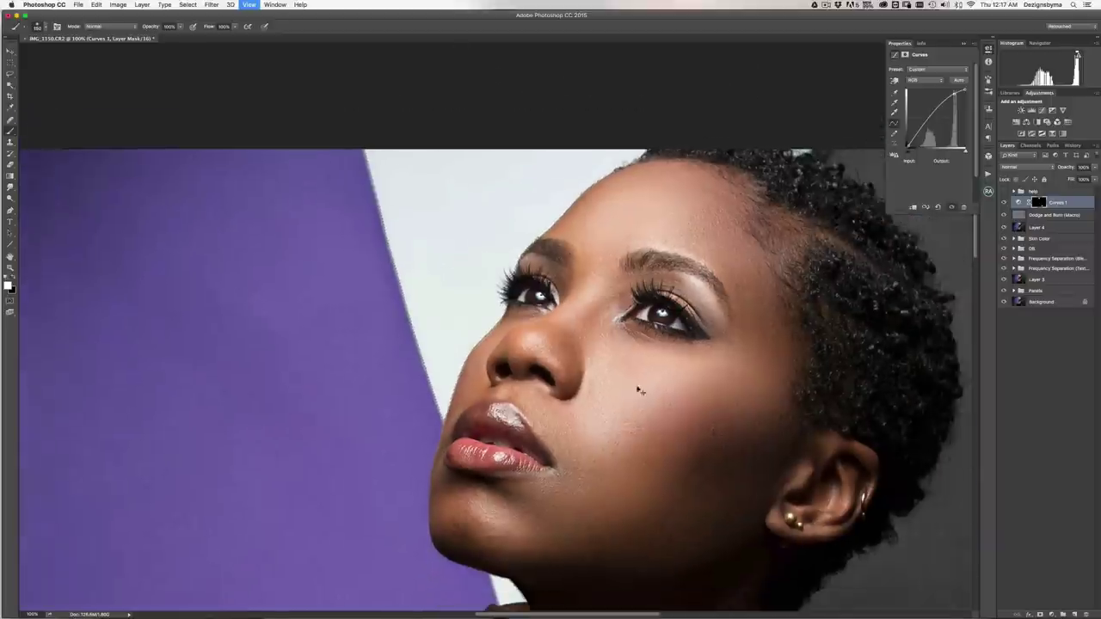
{"action": "key", "text": "super+minus"}
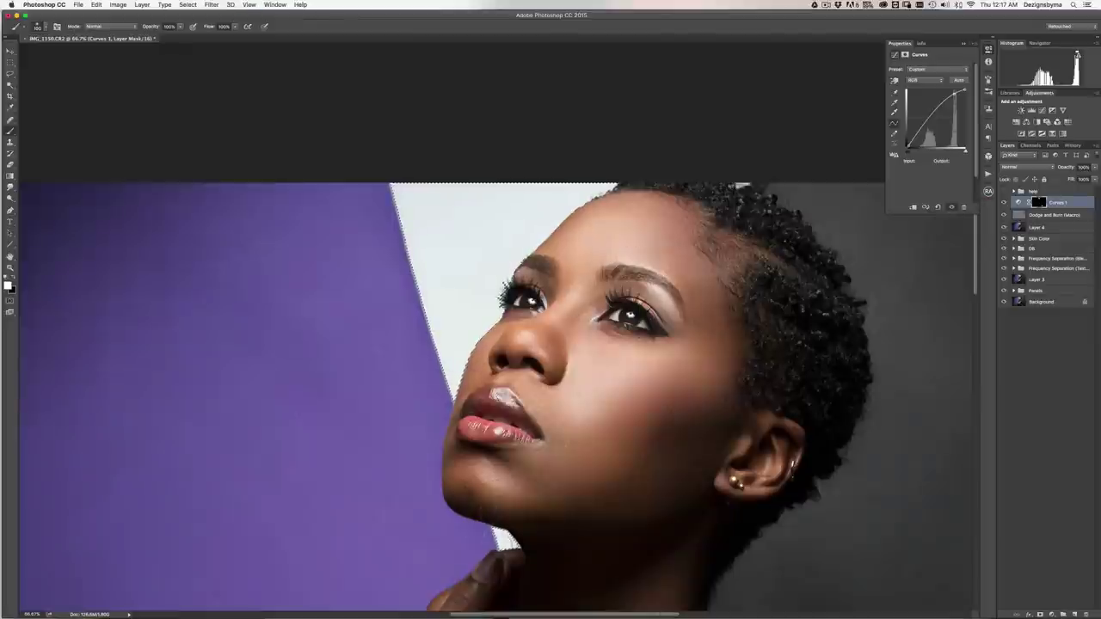
{"action": "scroll", "coordinate": [506, 540], "scroll_direction": "down", "scroll_amount": 10}
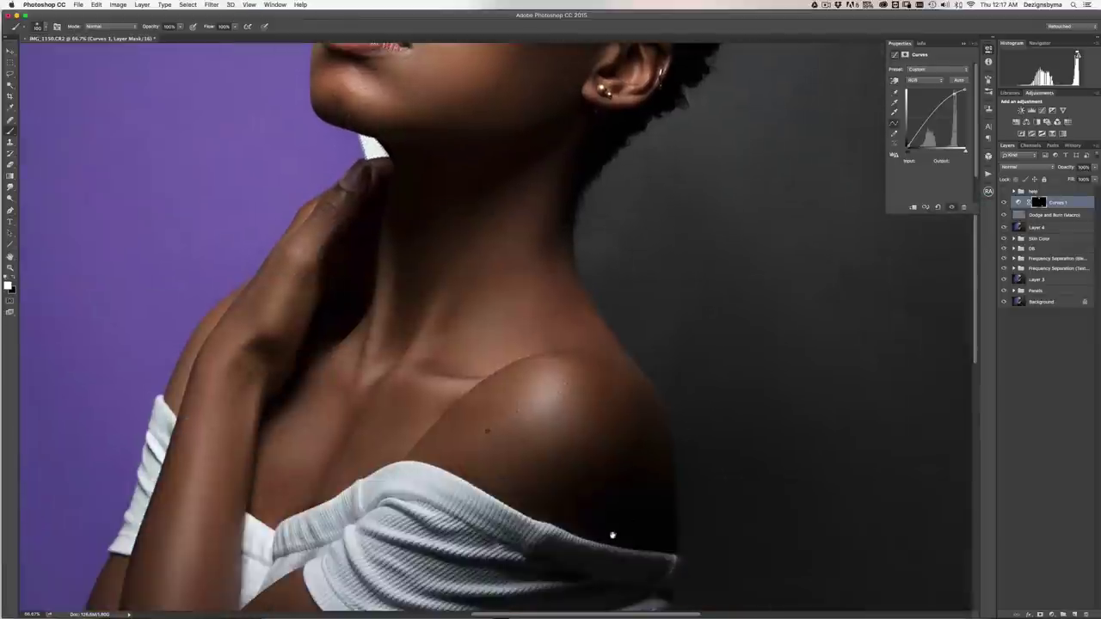
{"action": "scroll", "coordinate": [612, 536], "scroll_direction": "down", "scroll_amount": 15}
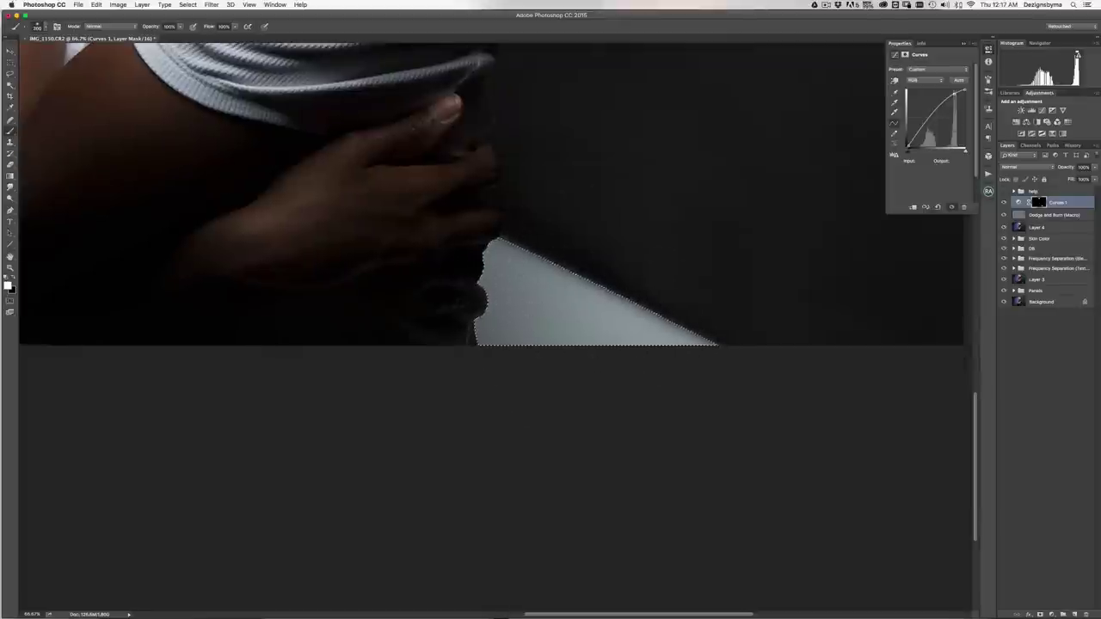
{"action": "key", "text": "super+minus"}
{"action": "key", "text": "super+minus"}
{"action": "key", "text": "super+space"}
{"action": "key", "text": "super+space"}
{"action": "key", "text": "super+plus"}
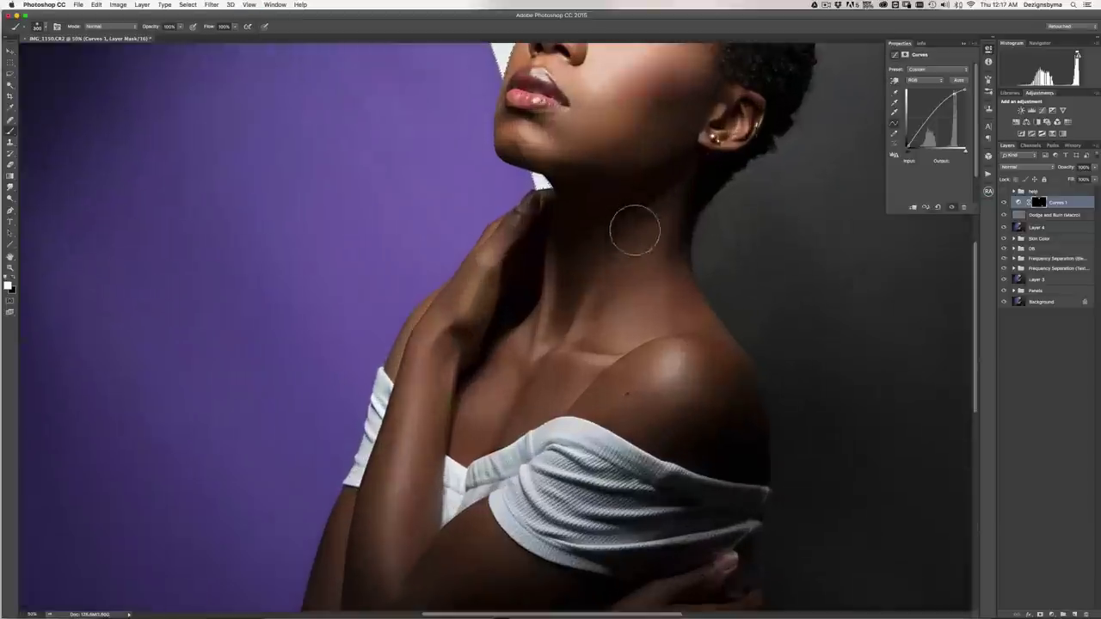
{"action": "left_click_drag", "start_coordinate": [611, 237], "coordinate": [565, 529]}
{"action": "key", "text": "super+plus"}
{"action": "key", "text": "super+plus"}
{"action": "key", "text": "super+plus"}
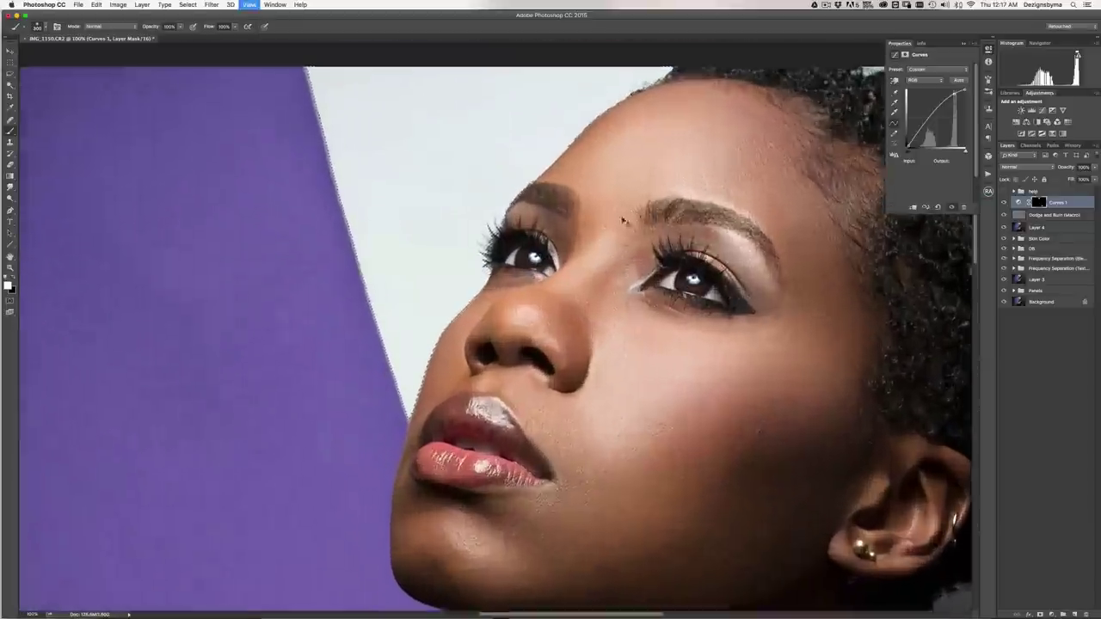
{"action": "key", "text": "super+plus"}
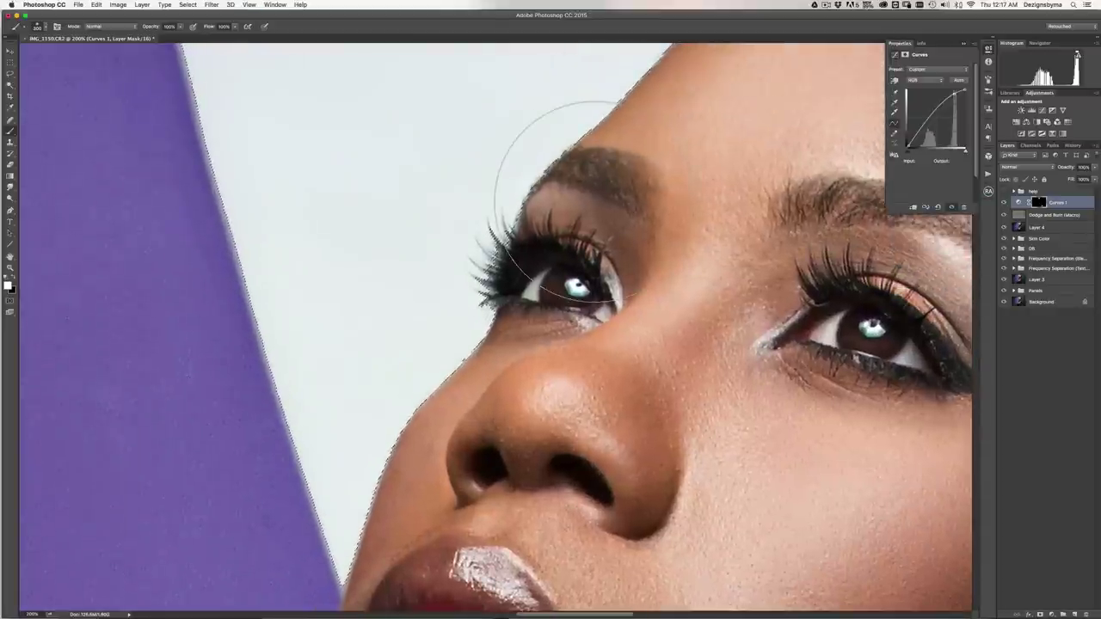
{"action": "key", "text": "super+d"}
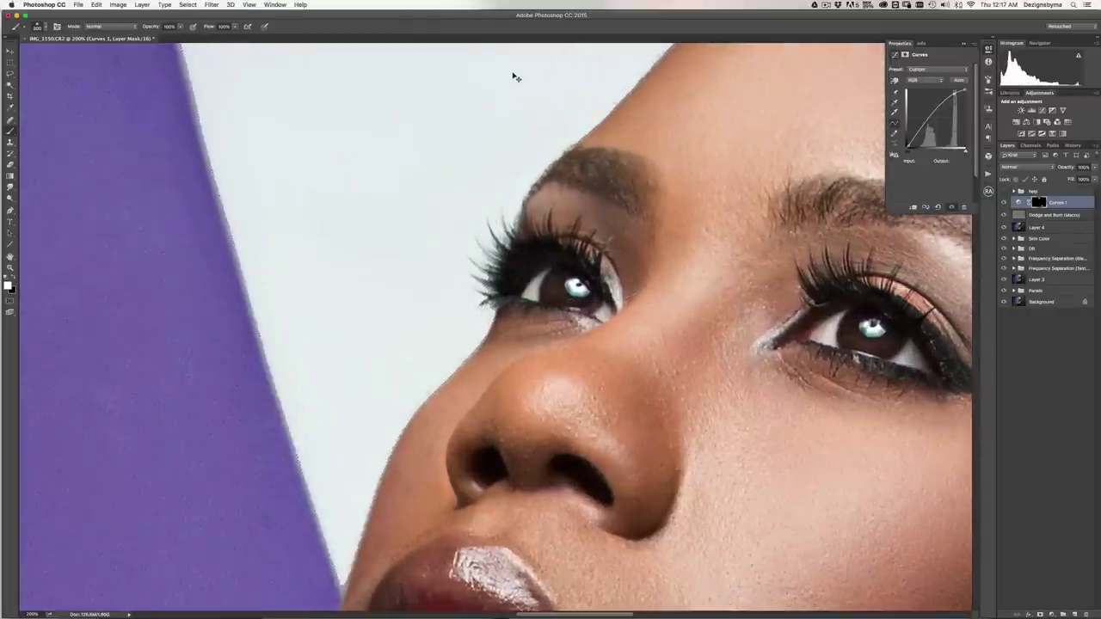
- Paint black on the Curves 1 mask over the eyelashes against the white backdrop with a very small brush to restore their dark tips
{"action": "key", "text": "super+plus"}
{"action": "key", "text": "super+plus"}
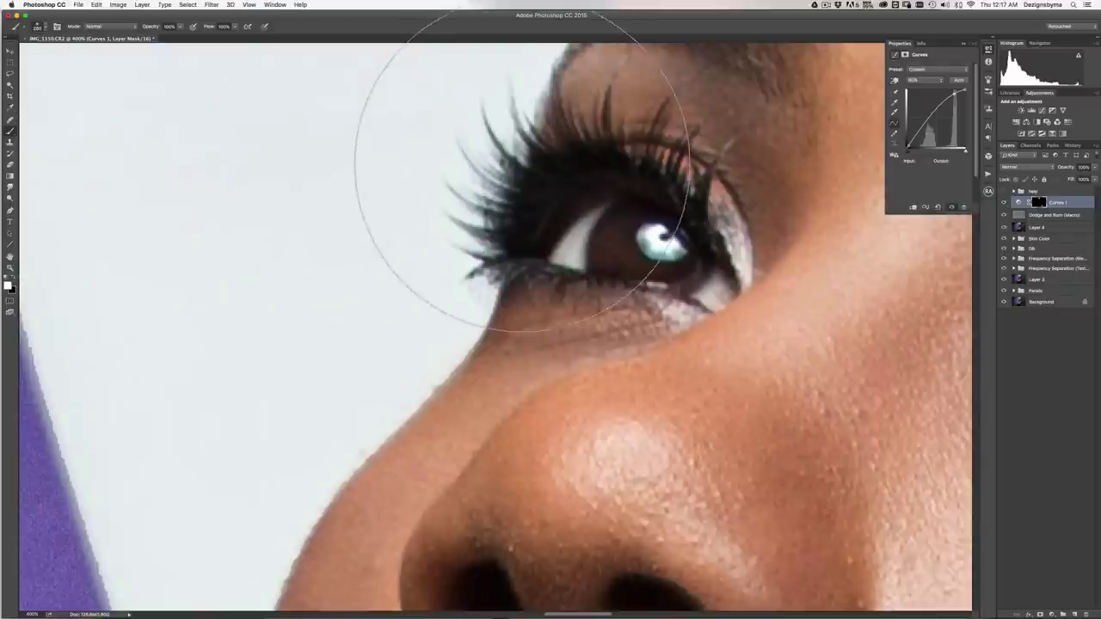
{"action": "key", "text": "bracketleft"}
{"action": "key", "text": "bracketleft"}
{"action": "key", "text": "bracketleft"}
{"action": "key", "text": "bracketleft"}
{"action": "key", "text": "bracketleft"}
{"action": "key", "text": "bracketleft"}
{"action": "key", "text": "bracketleft"}
{"action": "key", "text": "bracketleft"}
{"action": "key", "text": "bracketleft"}
{"action": "key", "text": "bracketleft"}
{"action": "key", "text": "bracketleft"}
{"action": "key", "text": "bracketleft"}
{"action": "key", "text": "bracketleft"}
{"action": "key", "text": "bracketleft"}
{"action": "key", "text": "bracketleft"}
{"action": "key", "text": "bracketleft"}
{"action": "key", "text": "bracketleft"}
{"action": "key", "text": "x"}
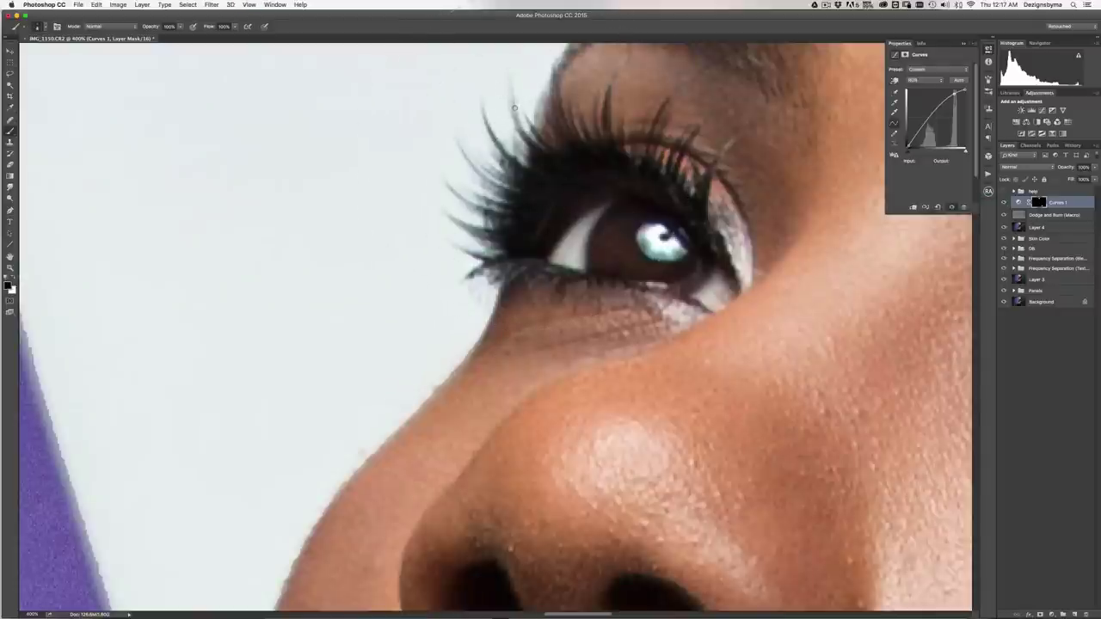
{"action": "mouse_move", "coordinate": [511, 97]}
{"action": "left_mouse_down"}
{"action": "mouse_move", "coordinate": [523, 144]}
{"action": "mouse_move", "coordinate": [528, 136]}
{"action": "left_mouse_up"}
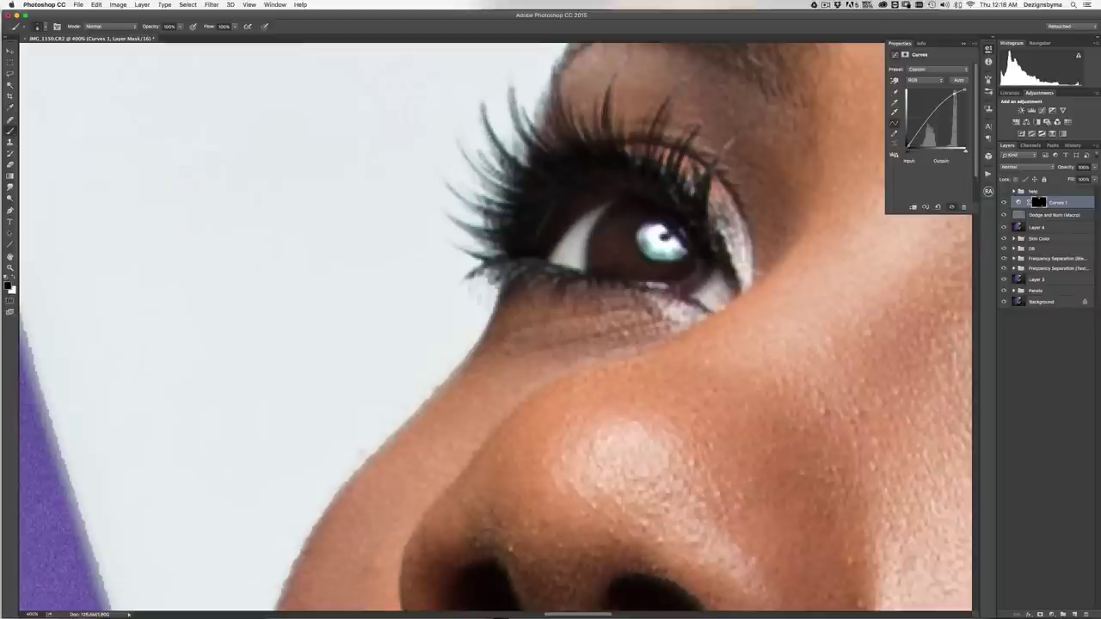
{"action": "mouse_move", "coordinate": [499, 177]}
{"action": "left_mouse_down"}
{"action": "mouse_move", "coordinate": [461, 143]}
{"action": "mouse_move", "coordinate": [490, 183]}
{"action": "mouse_move", "coordinate": [469, 191]}
{"action": "mouse_move", "coordinate": [441, 181]}
{"action": "left_mouse_up"}
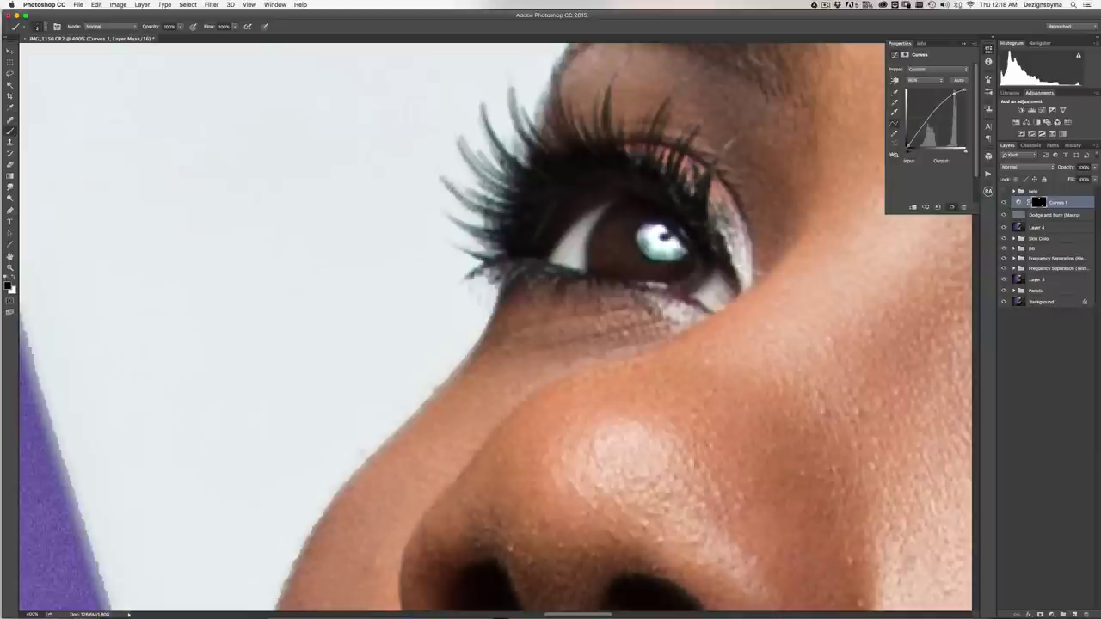
{"action": "mouse_move", "coordinate": [484, 233]}
{"action": "left_mouse_down"}
{"action": "mouse_move", "coordinate": [469, 226]}
{"action": "mouse_move", "coordinate": [471, 241]}
{"action": "mouse_move", "coordinate": [447, 238]}
{"action": "left_mouse_up"}
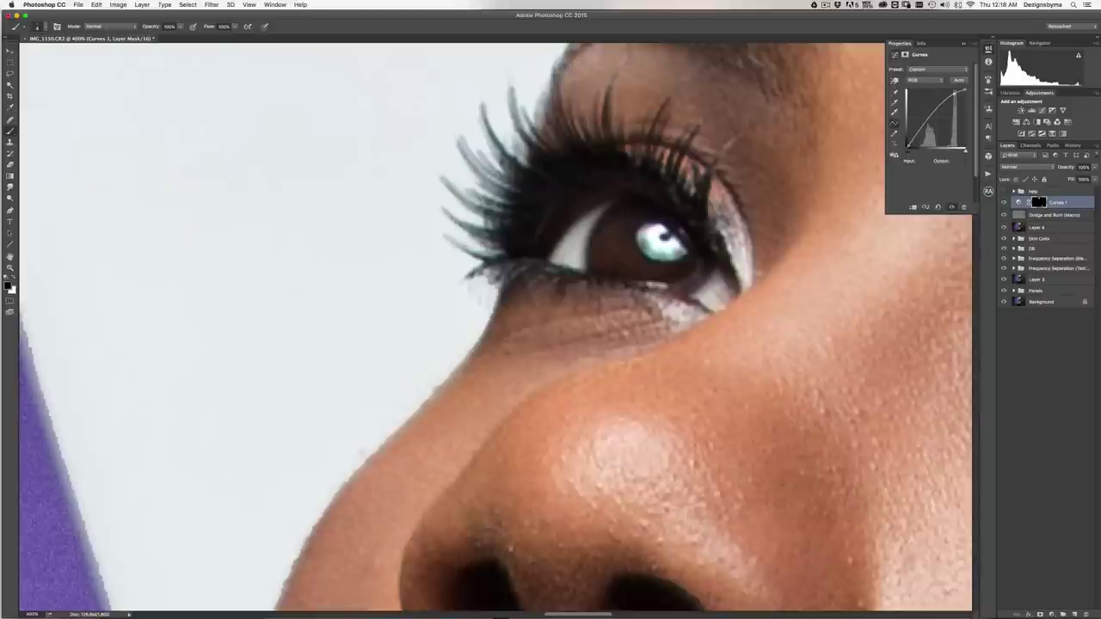
{"action": "left_click_drag", "start_coordinate": [467, 275], "coordinate": [487, 270]}
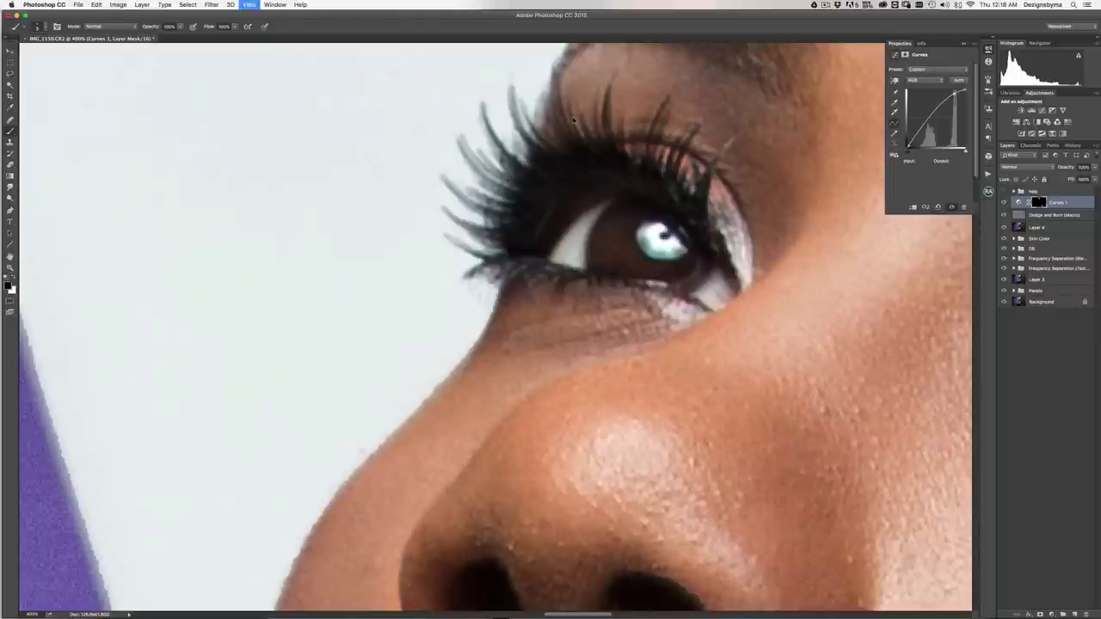
- Examine the restored lashes and the whole portrait at different zoom levels with the Curves properties collapsed
{"action": "key", "text": "super+minus"}
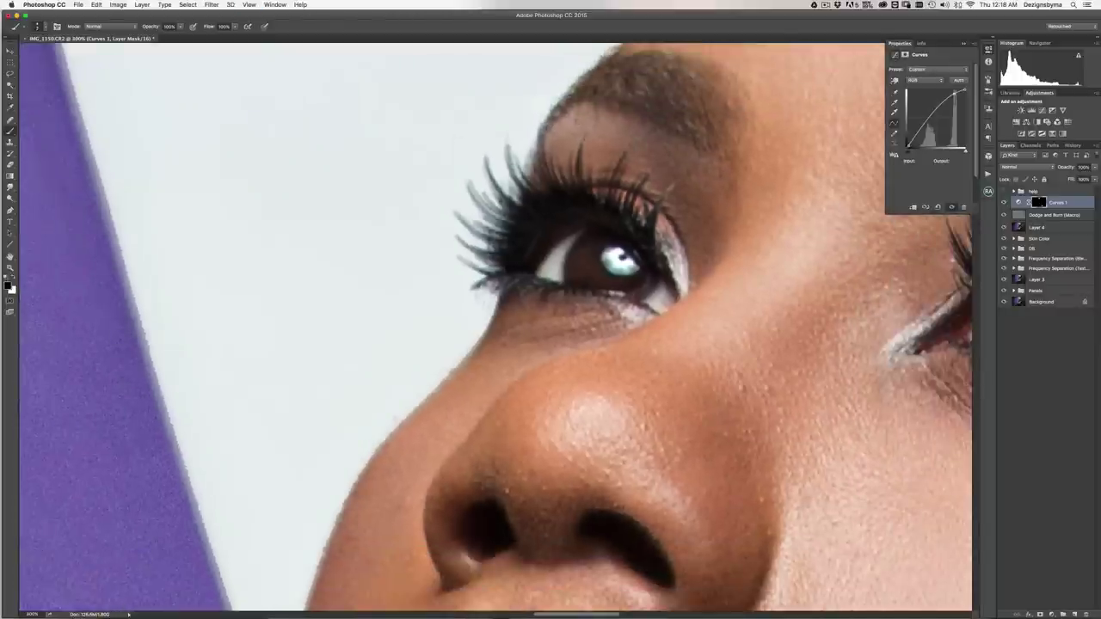
{"action": "key", "text": "super+minus"}
{"action": "key", "text": "super+minus"}
{"action": "key", "text": "super+minus"}
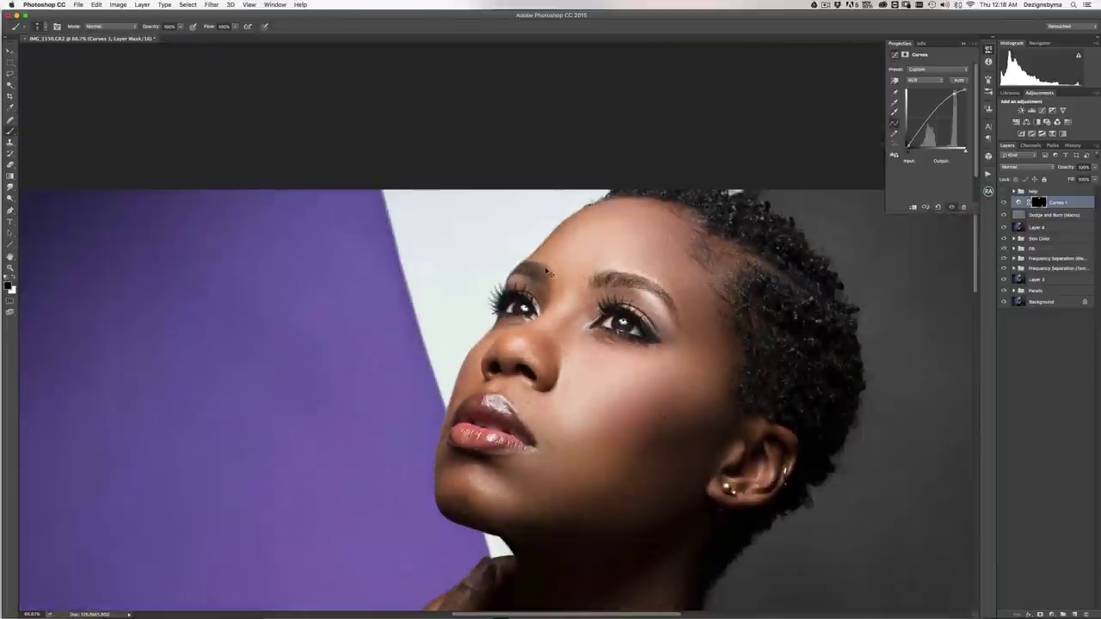
{"action": "key", "text": "super+minus"}
{"action": "key", "text": "super+plus"}
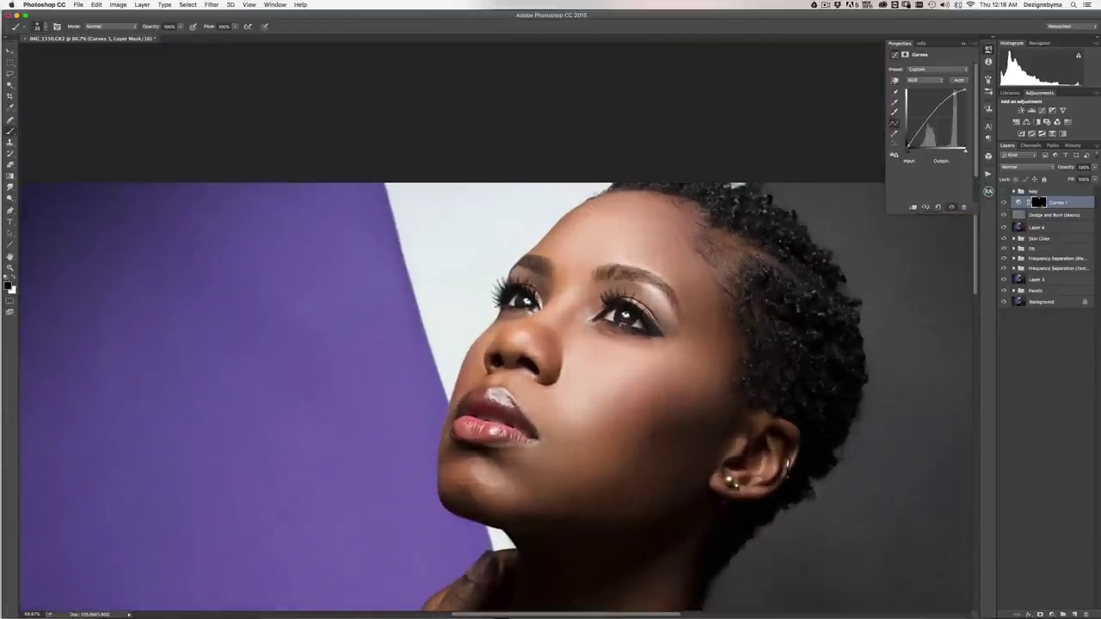
{"action": "key", "text": "super+minus"}
{"action": "key", "text": "super+minus"}
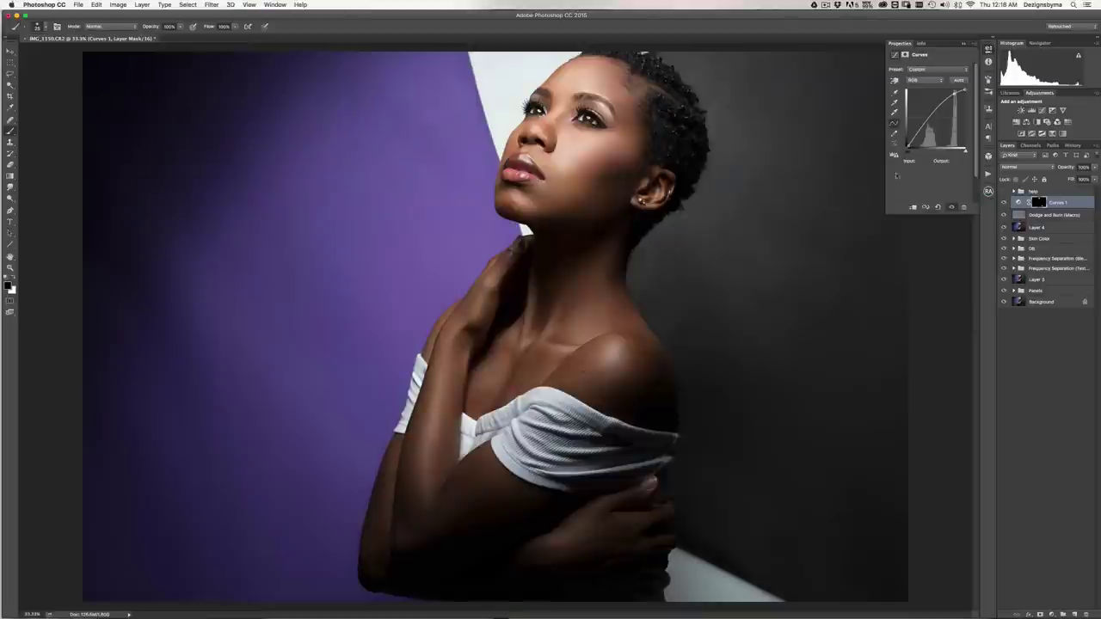
{"action": "left_click", "coordinate": [964, 43]}
{"action": "key", "text": "super+minus"}
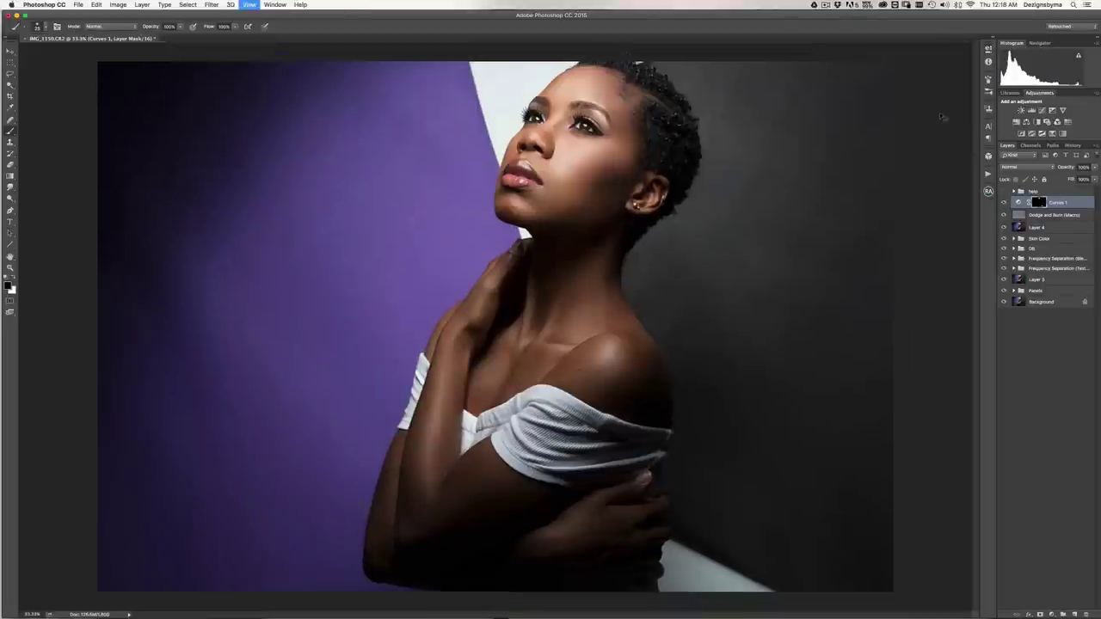
{"action": "key", "text": "super+minus"}
{"action": "key", "text": "super+plus"}
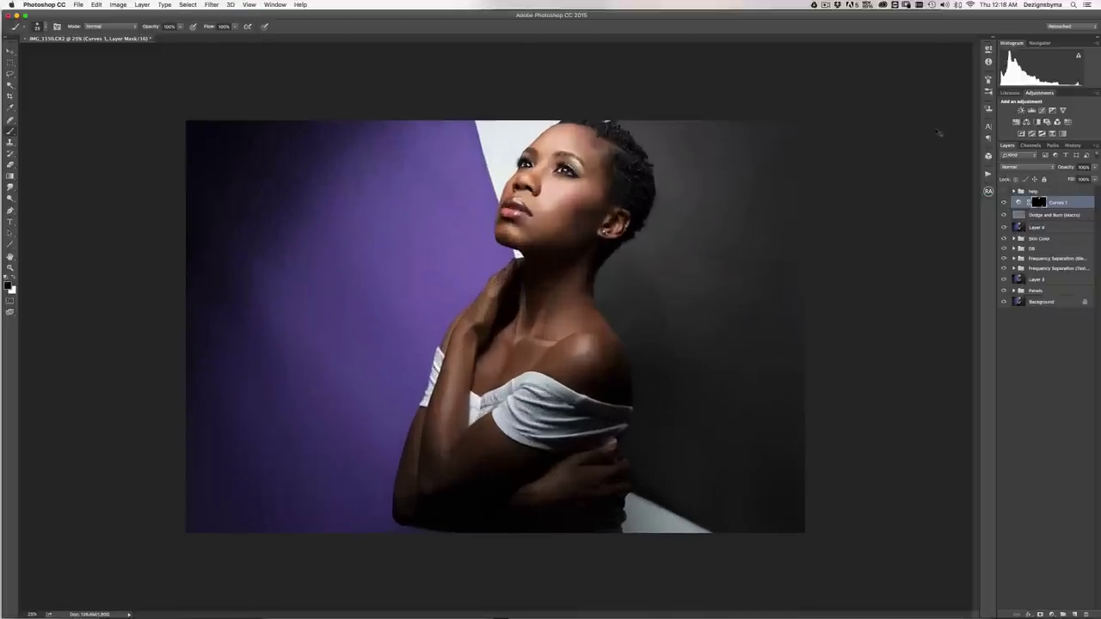
{"action": "key", "text": "super+minus"}
{"action": "key", "text": "super+plus"}
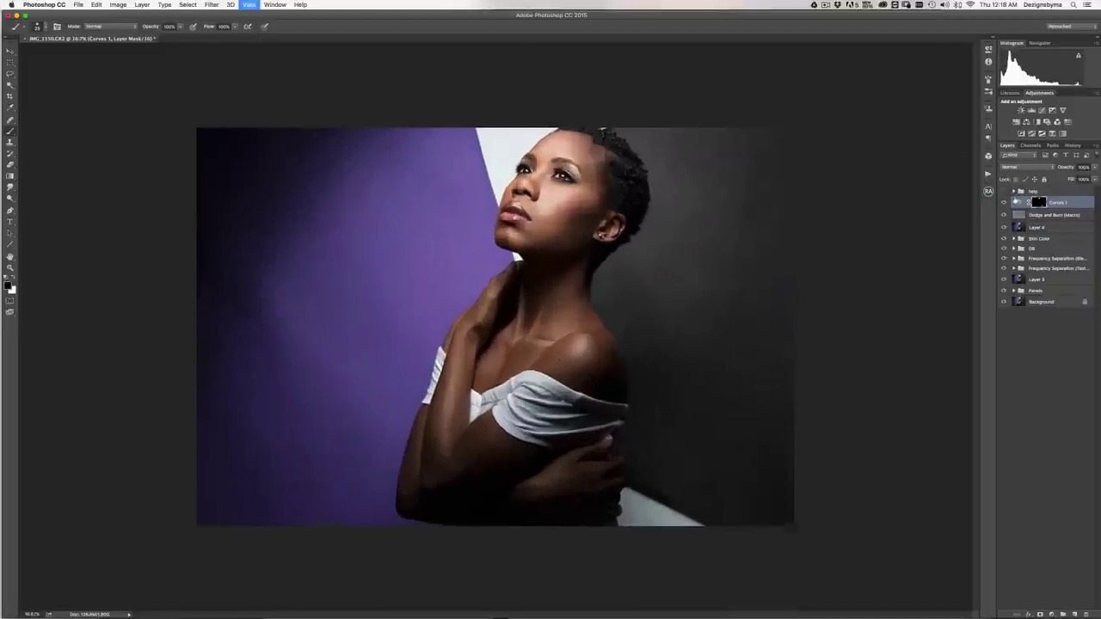
- Review the overall retouch and the brightened backdrop across the full portrait at several magnifications
{"action": "key", "text": "super+minus"}
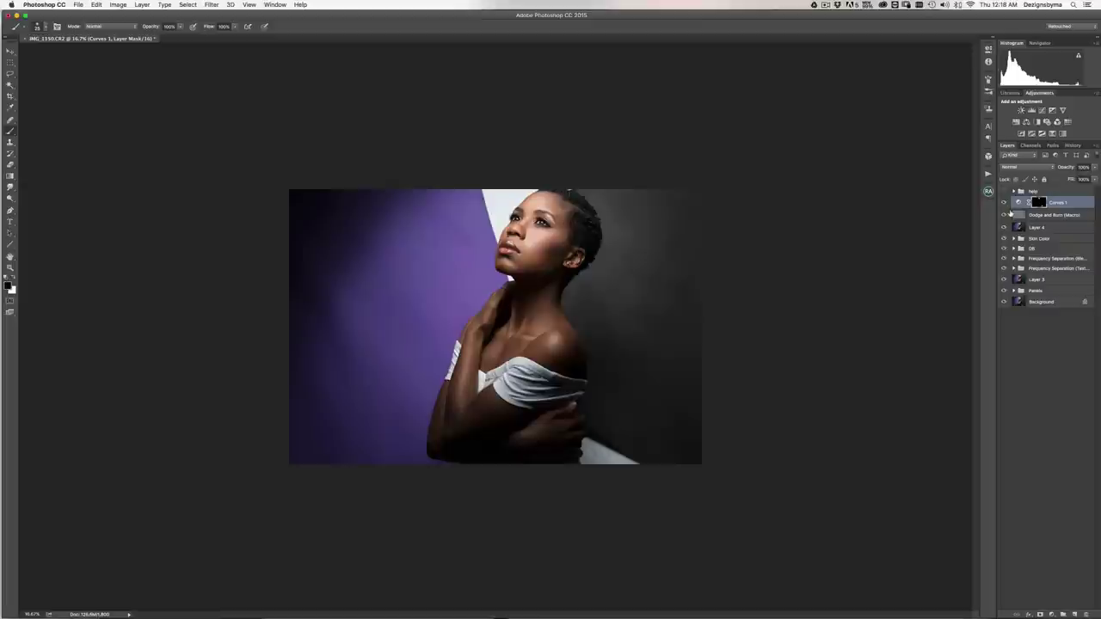
{"action": "key", "text": "super+plus"}
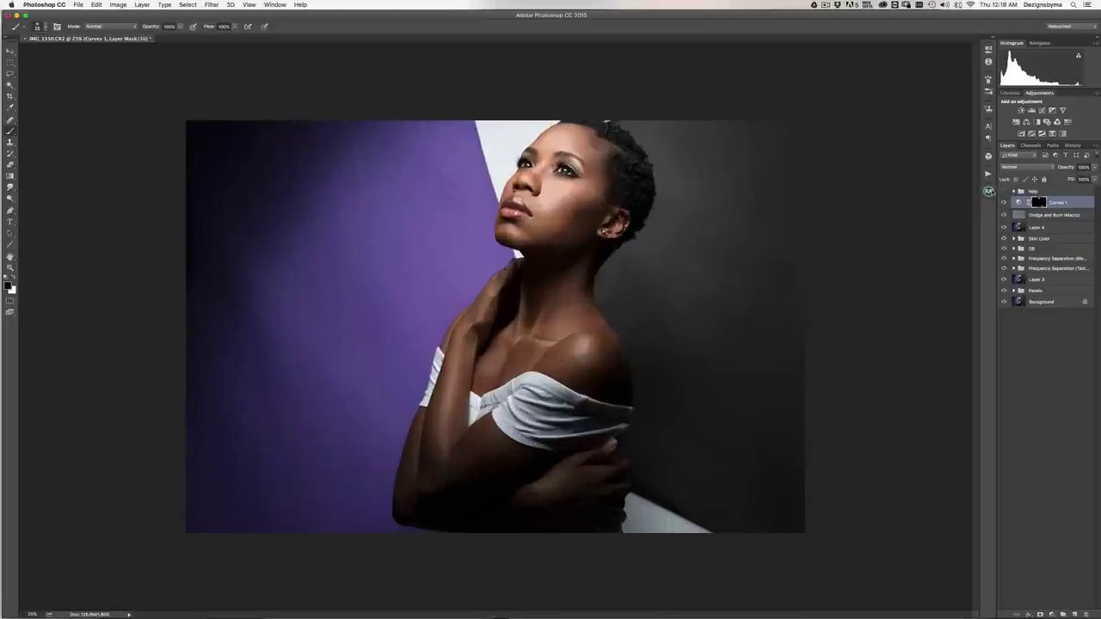
{"action": "key", "text": "super+plus"}
{"action": "key", "text": "super+minus"}
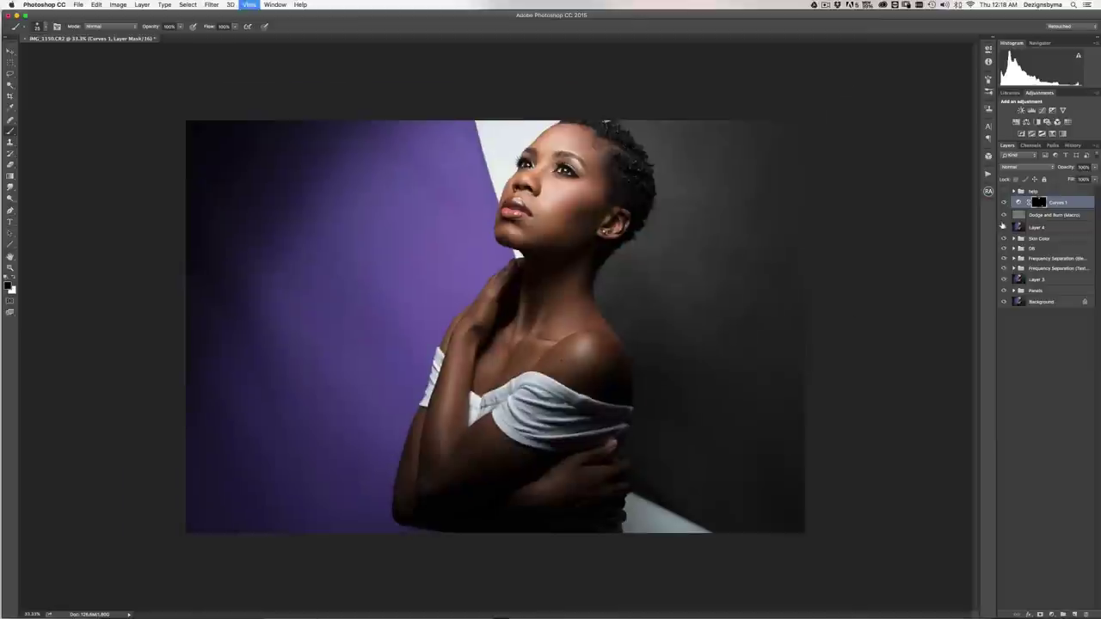
{"action": "key", "text": "super+minus"}
{"action": "key", "text": "super+plus"}
{"action": "key", "text": "super+plus"}
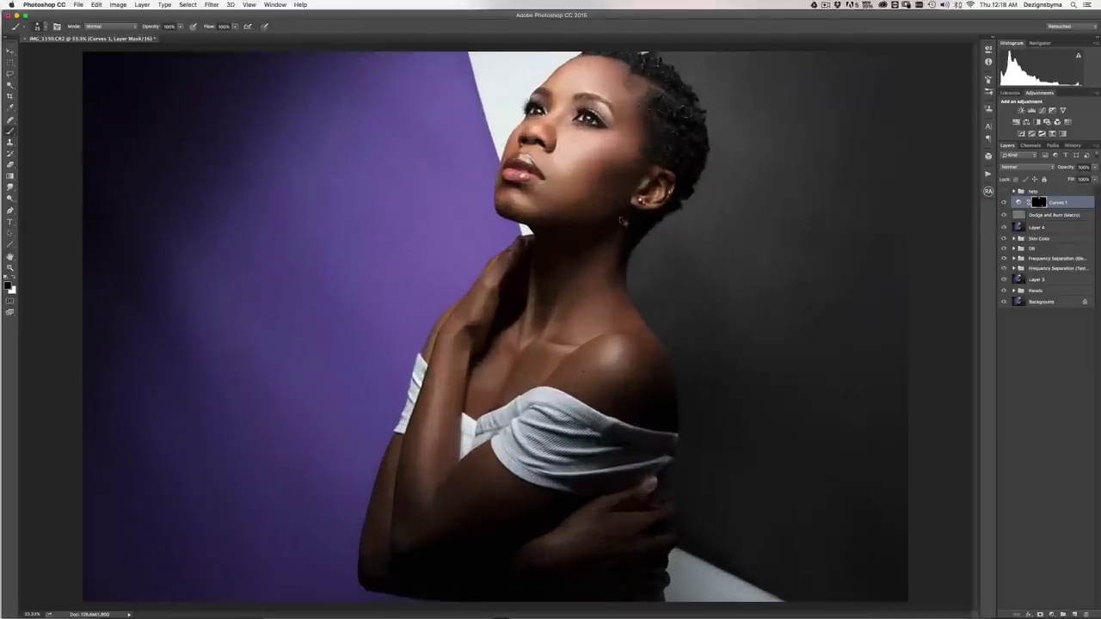
{"action": "key", "text": "super+minus"}
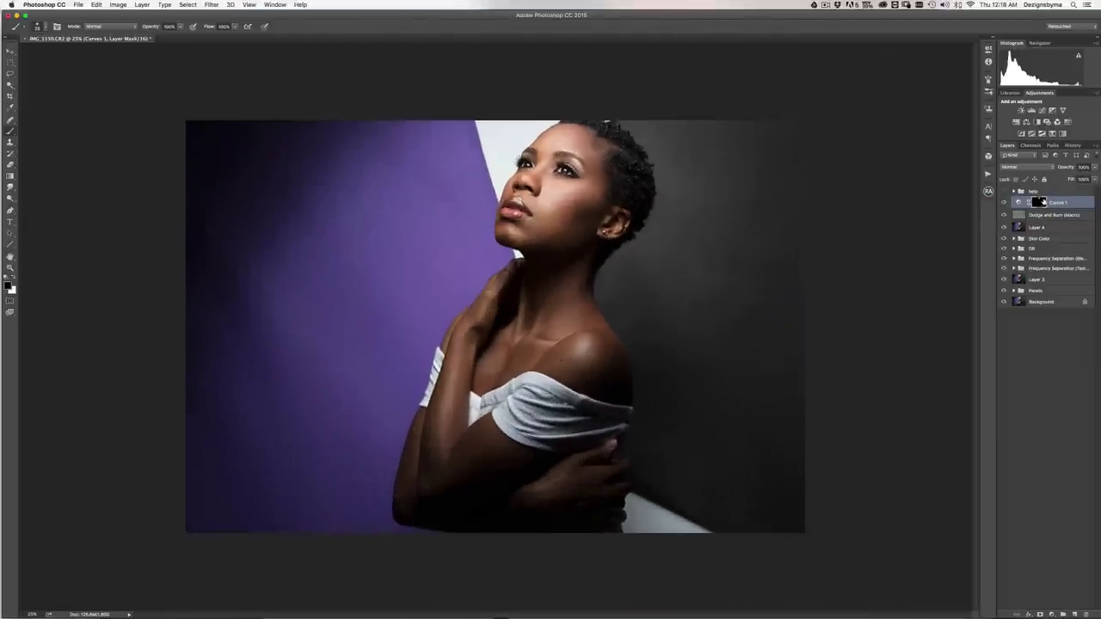
- Compare the whole portrait with the help group toggled, and against the original Background layer shown alone
{"action": "left_click", "coordinate": [1002, 191]}
{"action": "left_click", "coordinate": [1003, 191]}
{"action": "left_click", "coordinate": [1002, 191]}
{"action": "left_click", "coordinate": [1003, 191]}
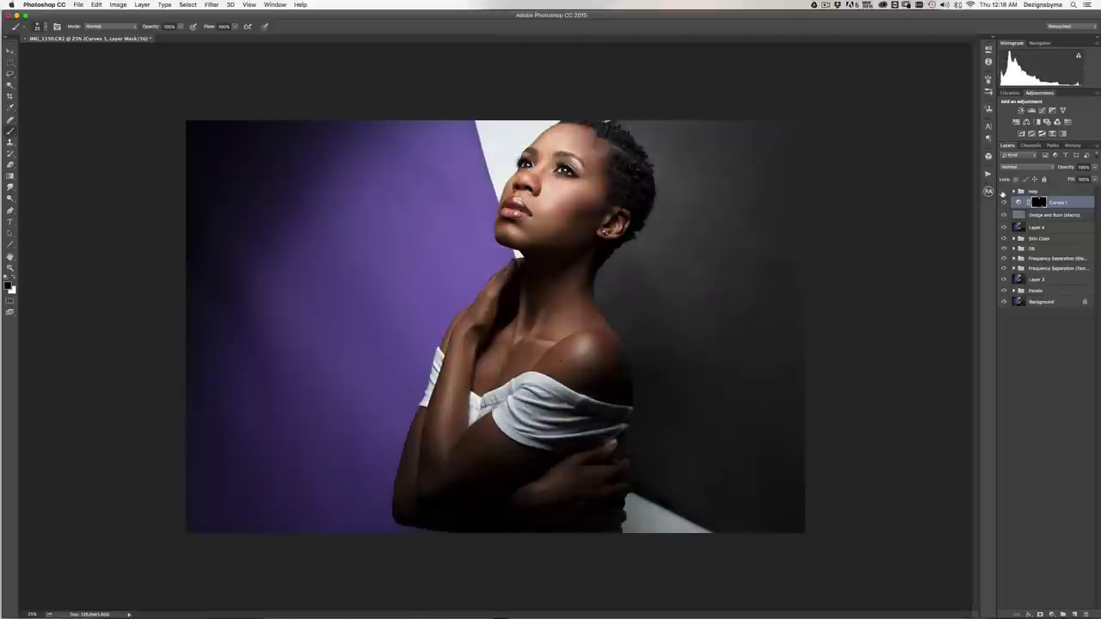
{"action": "left_click", "coordinate": [1002, 302], "text": "alt"}
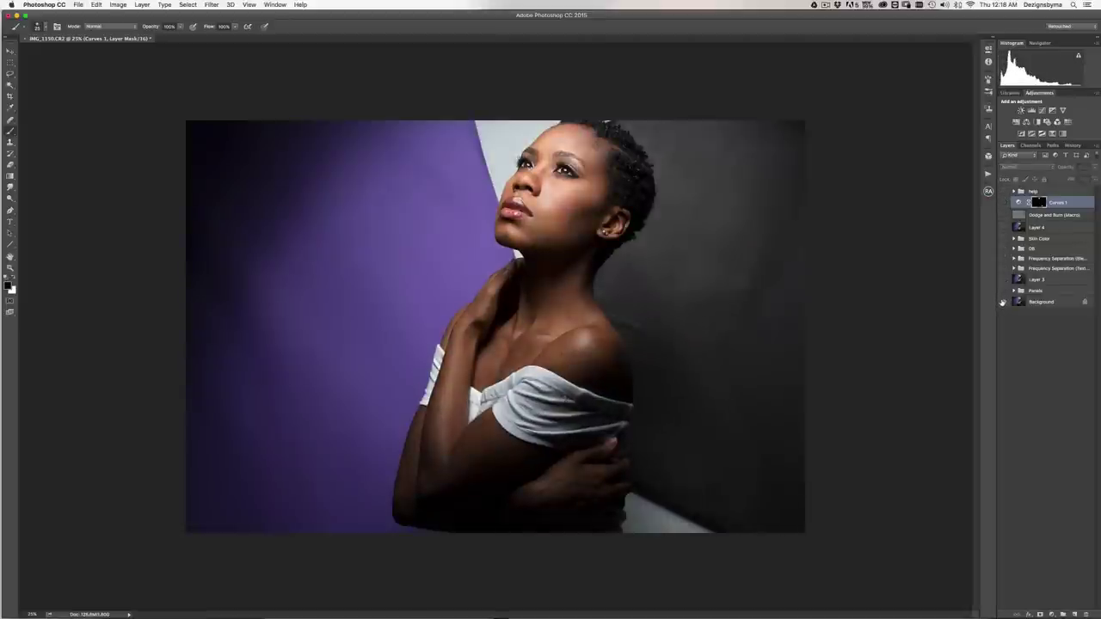
{"action": "left_click", "coordinate": [1002, 302], "text": "alt"}
{"action": "left_click", "coordinate": [1002, 302], "text": "alt"}
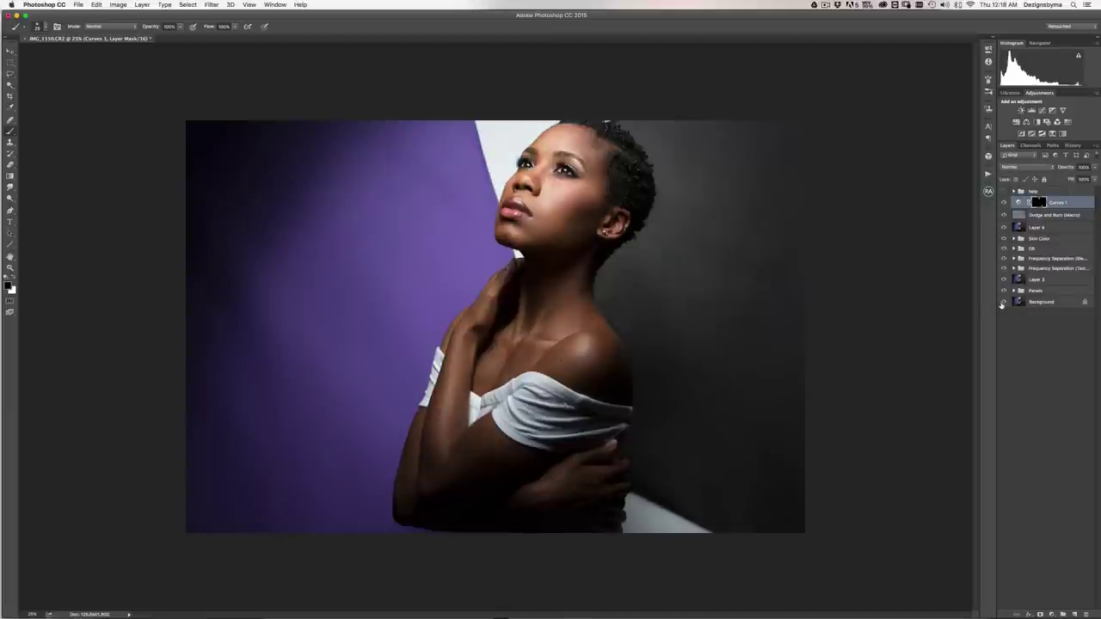
- Compare the retouched face and hair up close with the original by repeatedly isolating the Background layer
{"action": "key", "text": "super+plus"}
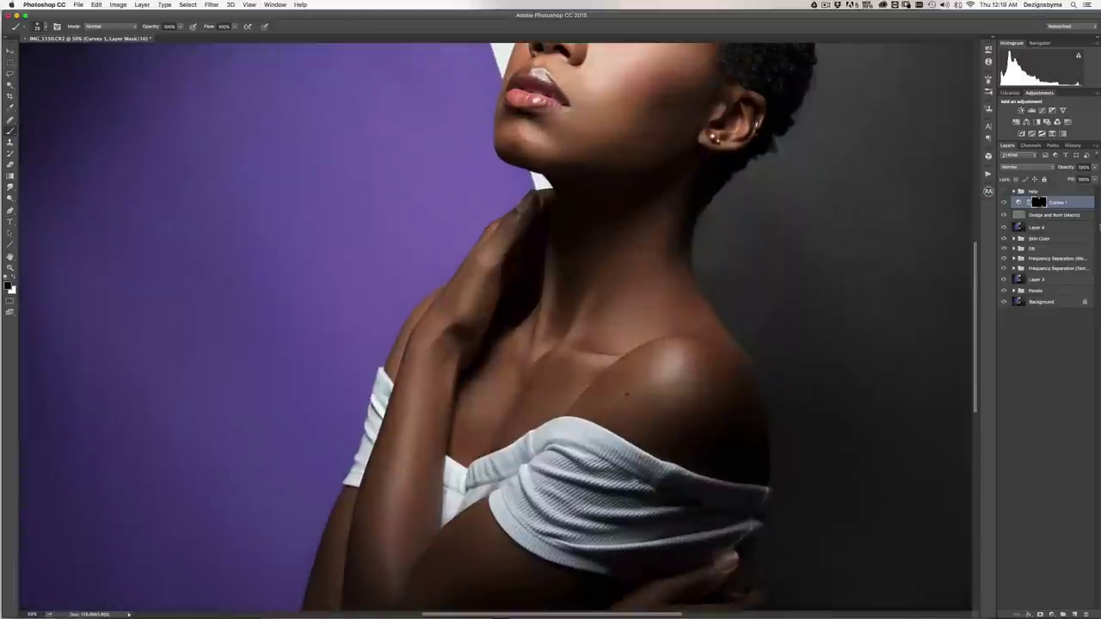
{"action": "scroll", "coordinate": [800, 282], "scroll_direction": "up", "scroll_amount": 5}
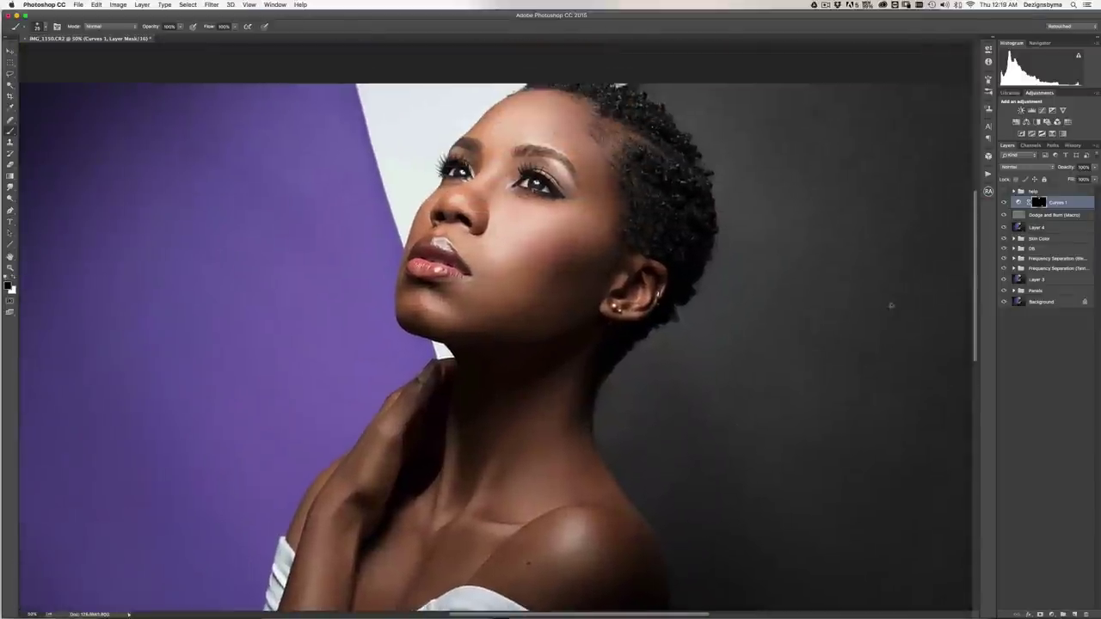
{"action": "left_click", "coordinate": [1002, 302], "text": "alt"}
{"action": "left_click", "coordinate": [1001, 302], "text": "alt"}
{"action": "left_click", "coordinate": [1002, 301], "text": "alt"}
{"action": "left_click", "coordinate": [1001, 303], "text": "alt"}
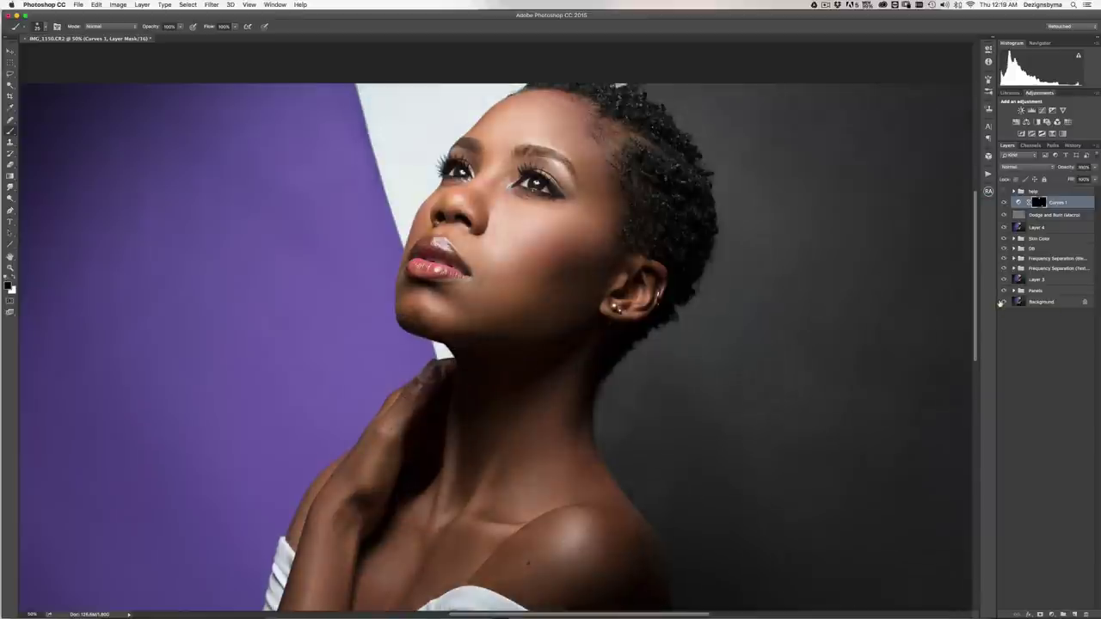
{"action": "key", "text": "super+minus"}
{"action": "key", "text": "super+minus"}
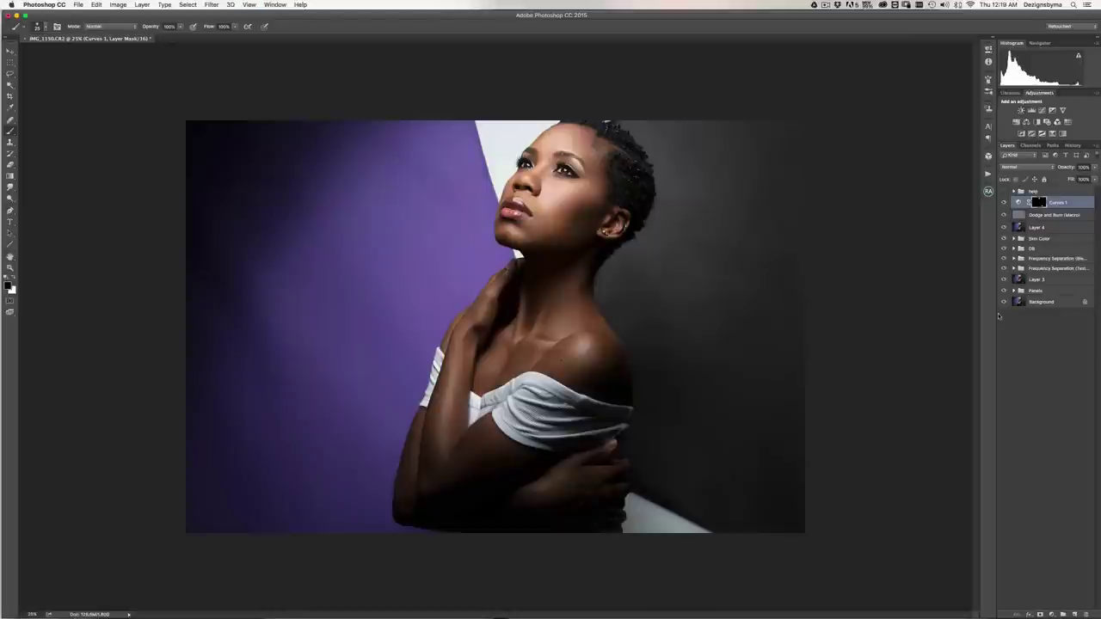
- Make Layer 4 active and switch to the Clone Stamp tool with the face in close view
{"action": "key", "text": "super+plus"}
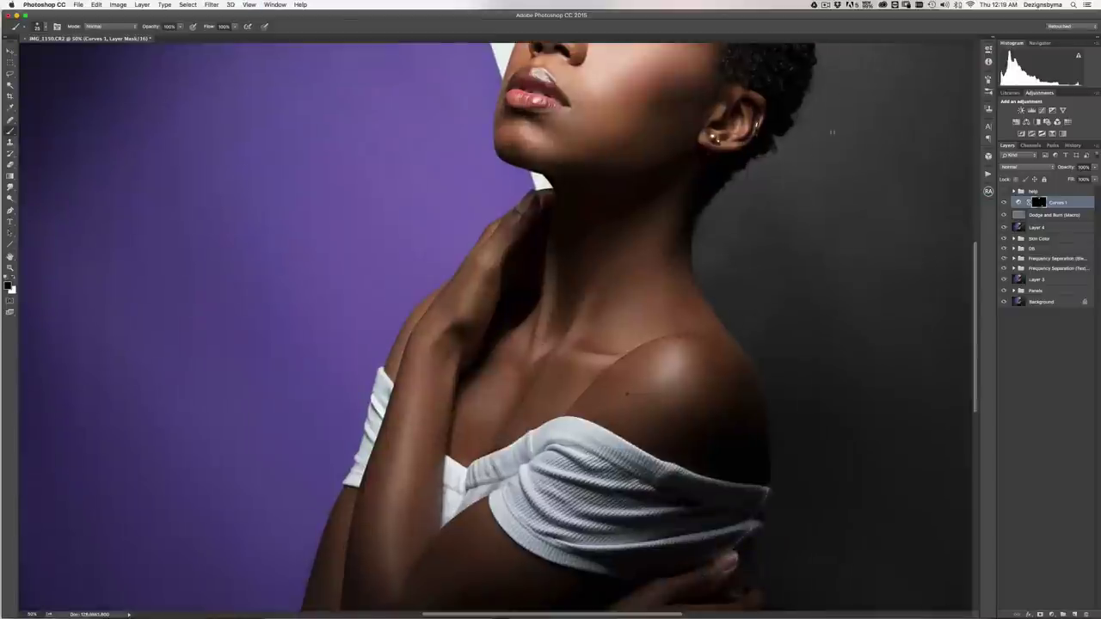
{"action": "scroll", "coordinate": [692, 212], "scroll_direction": "up", "scroll_amount": 5}
{"action": "left_click_drag", "start_coordinate": [693, 213], "coordinate": [676, 245]}
{"action": "key", "text": "super+plus"}
{"action": "key", "text": "super+plus"}
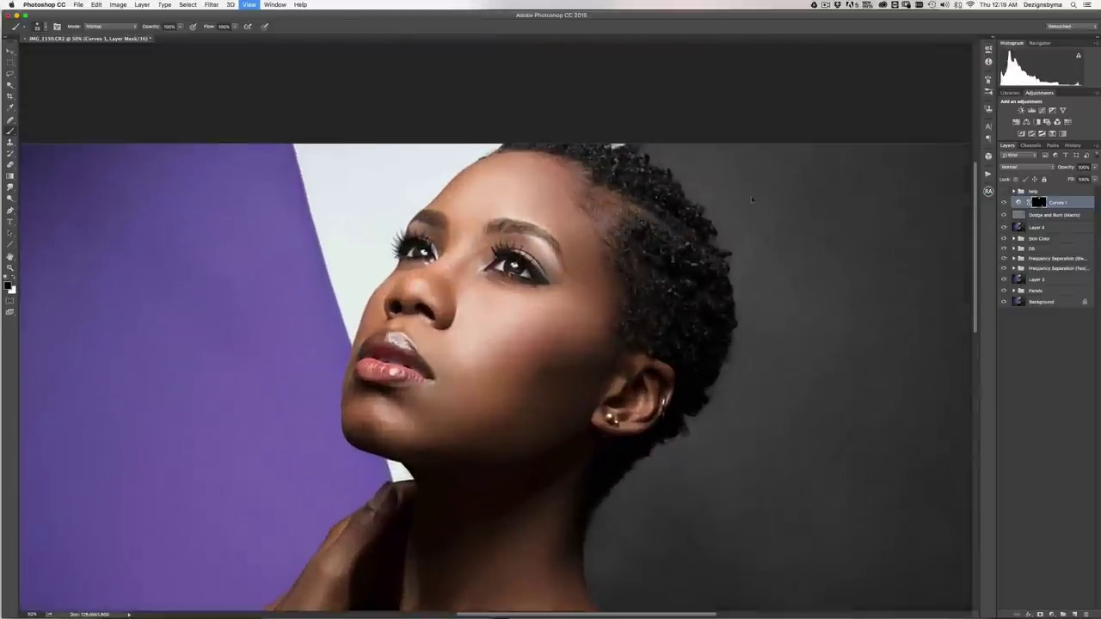
{"action": "scroll", "coordinate": [711, 208], "scroll_direction": "up", "scroll_amount": 3}
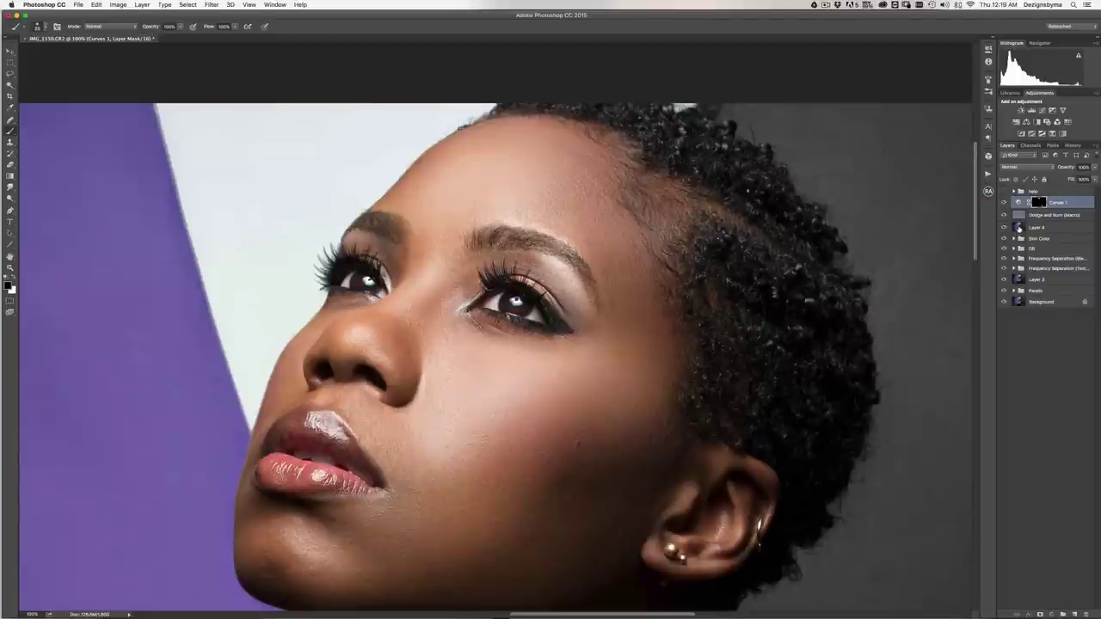
{"action": "left_click", "coordinate": [1018, 227]}
{"action": "left_click", "coordinate": [10, 141]}
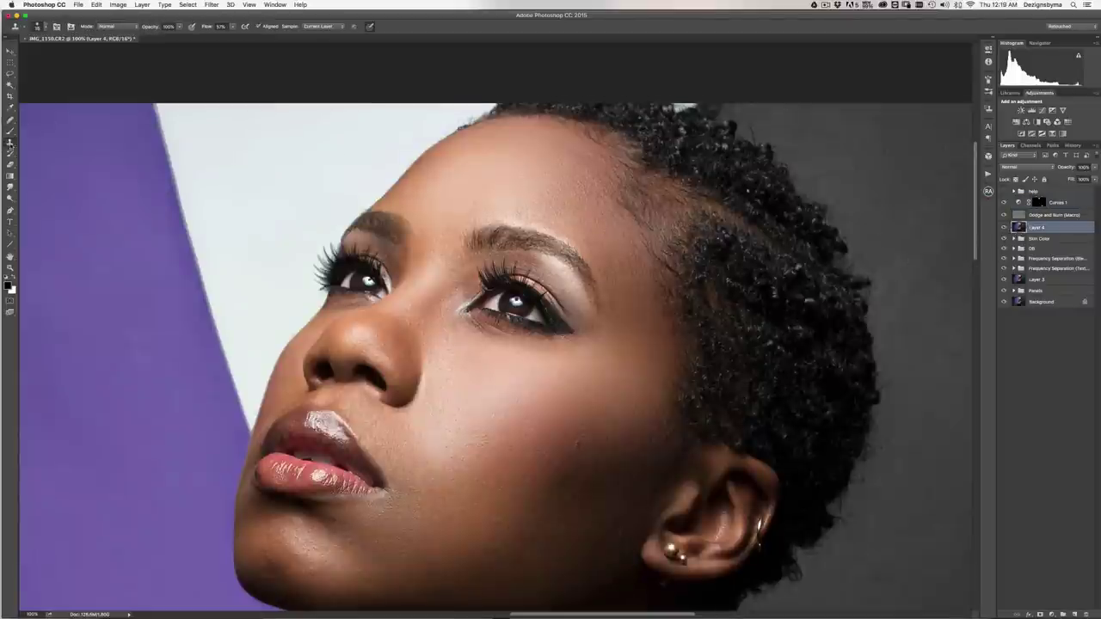
- Examine the eyes and facial skin on Layer 4 in close detail, and the portrait as a whole
{"action": "key", "text": "super+plus"}
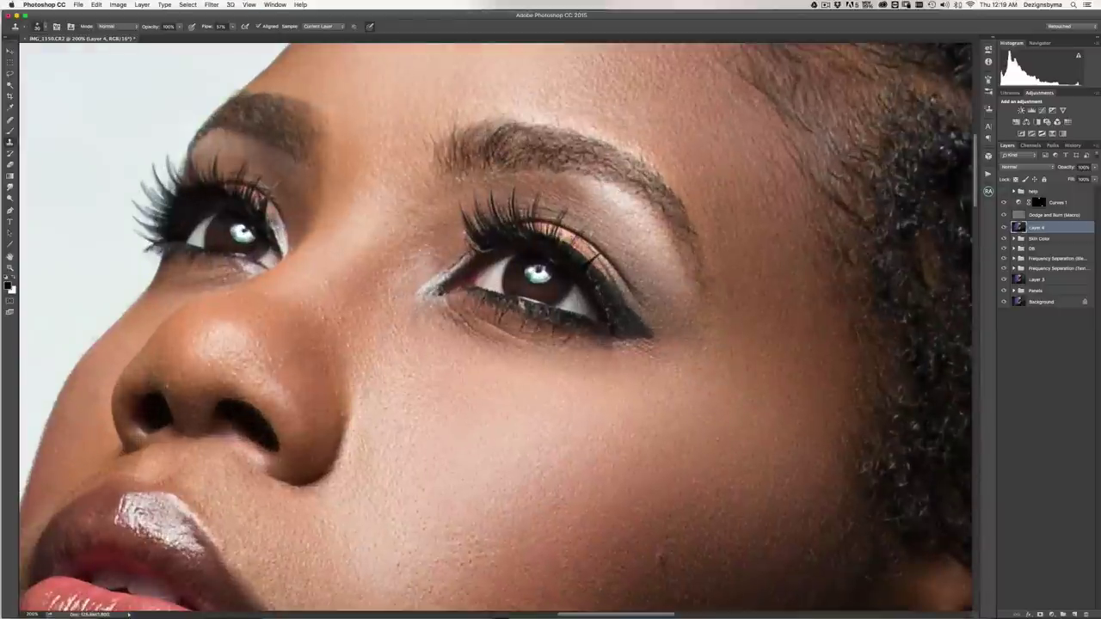
{"action": "key", "text": "super+minus"}
{"action": "key", "text": "super+plus"}
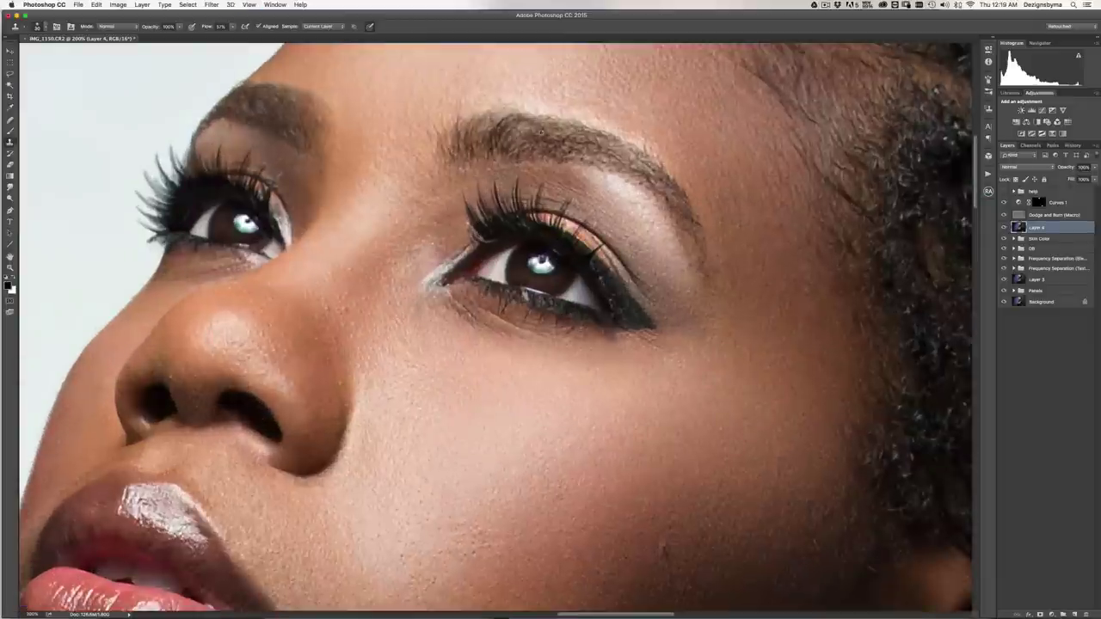
{"action": "key", "text": "super+minus"}
{"action": "key", "text": "super+minus"}
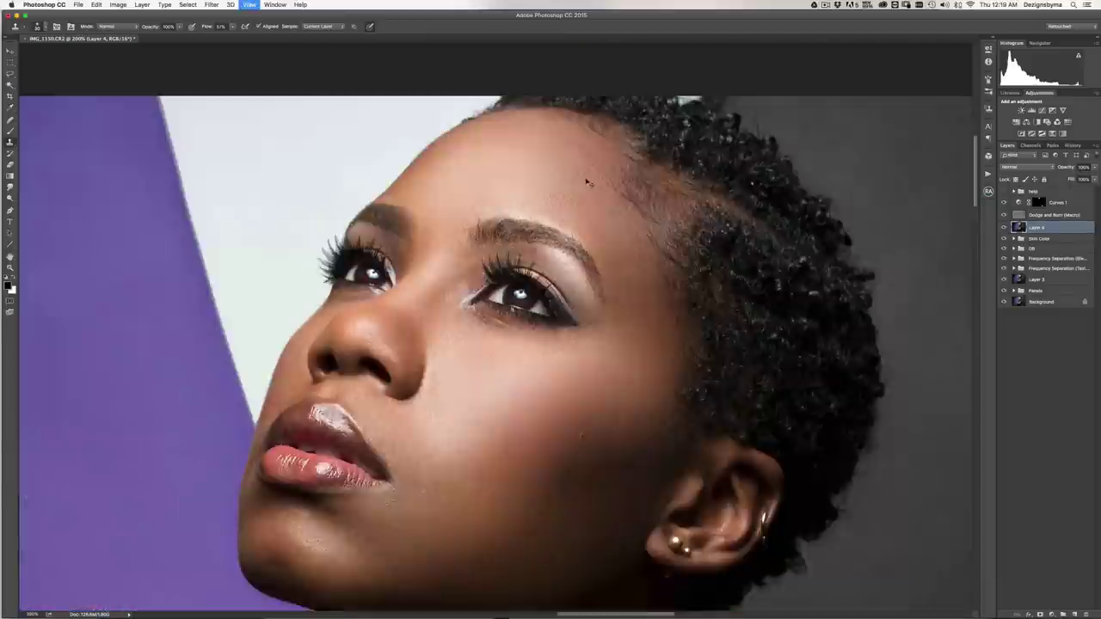
{"action": "key", "text": "super+minus"}
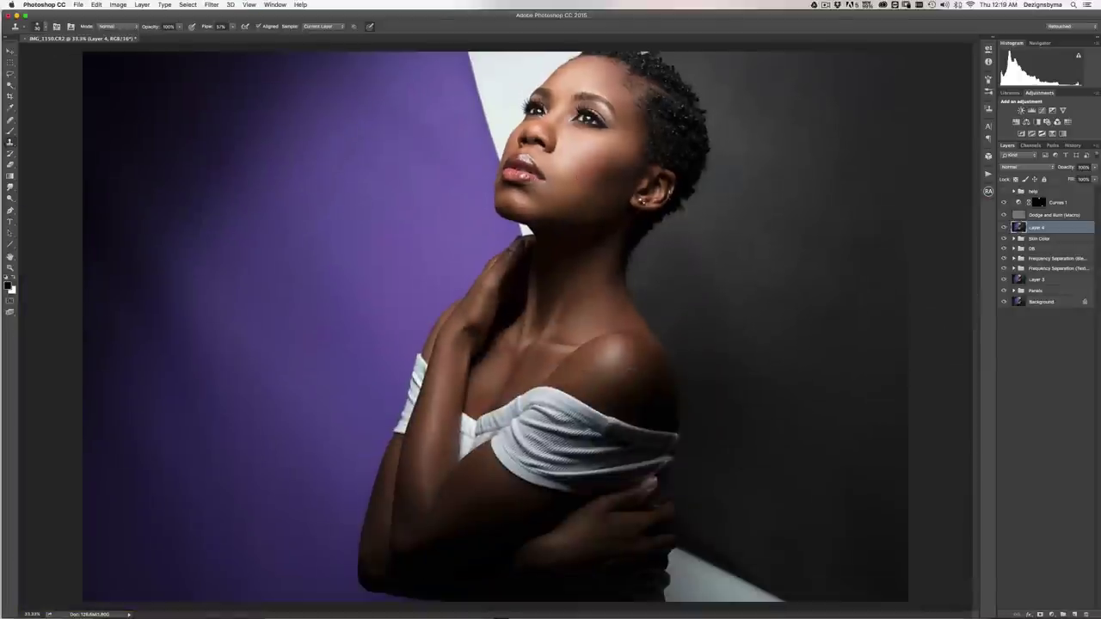